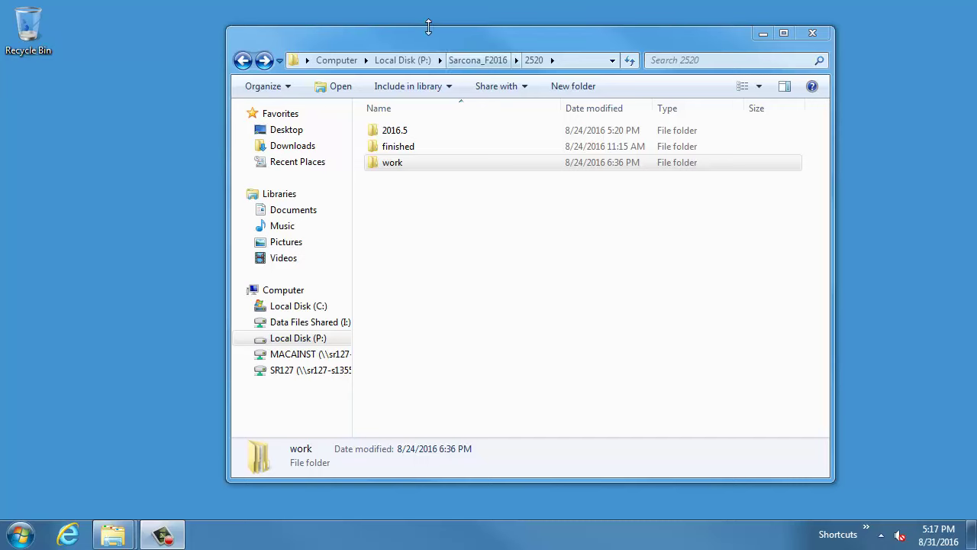
# Step: Replace the 2016.5 preferences folder in P:\Maya with a copy of the 2016.5 folder from the 2520 folder
pyautogui.moveTo(417, 40); pyautogui.dragTo(339, 42)
pyautogui.click(306, 132)
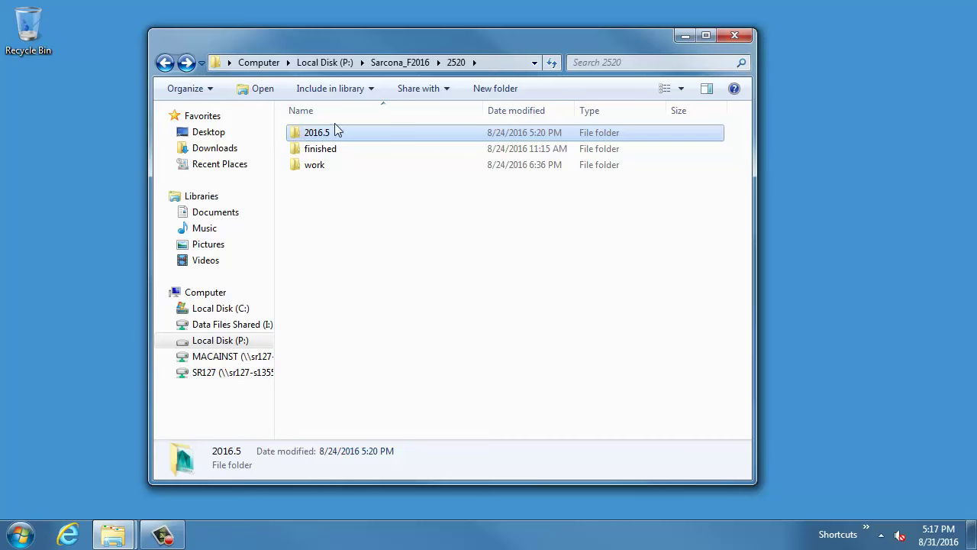
pyautogui.click(325, 62)
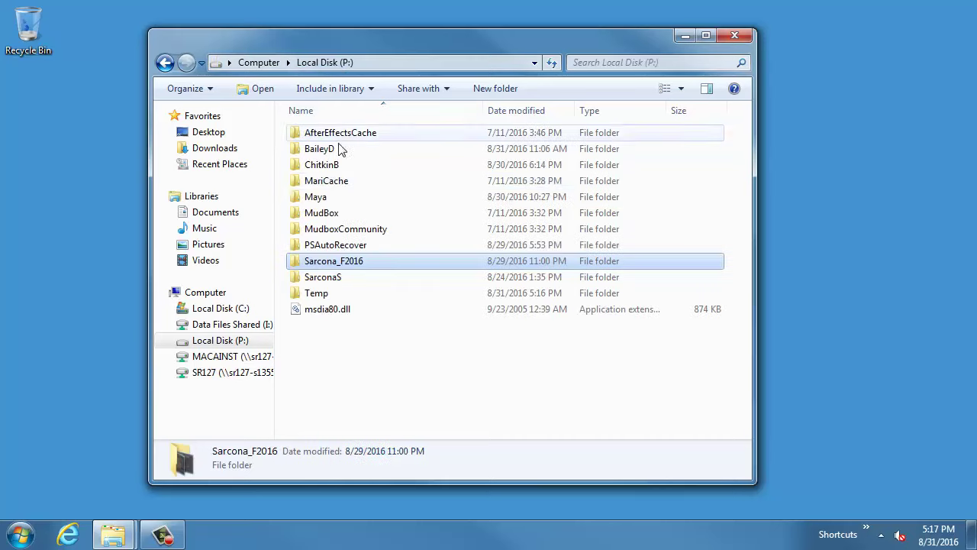
pyautogui.doubleClick(321, 197)
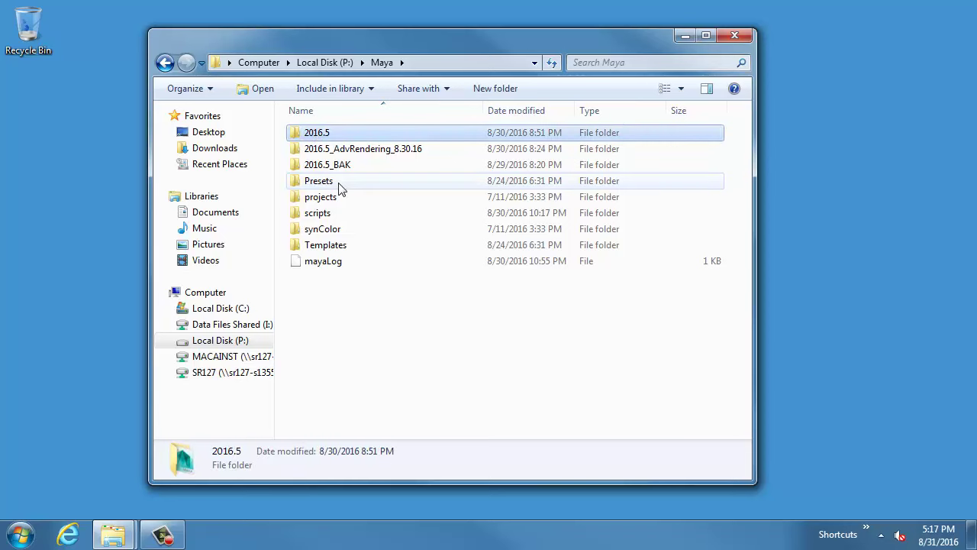
pyautogui.press('Delete')
pyautogui.press('Return')
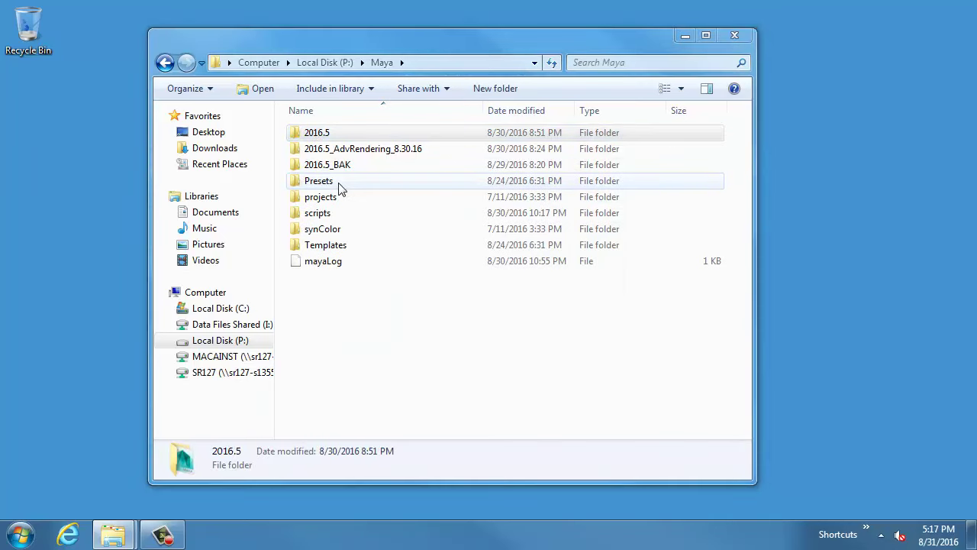
pyautogui.hotkey('ctrl', 'v')
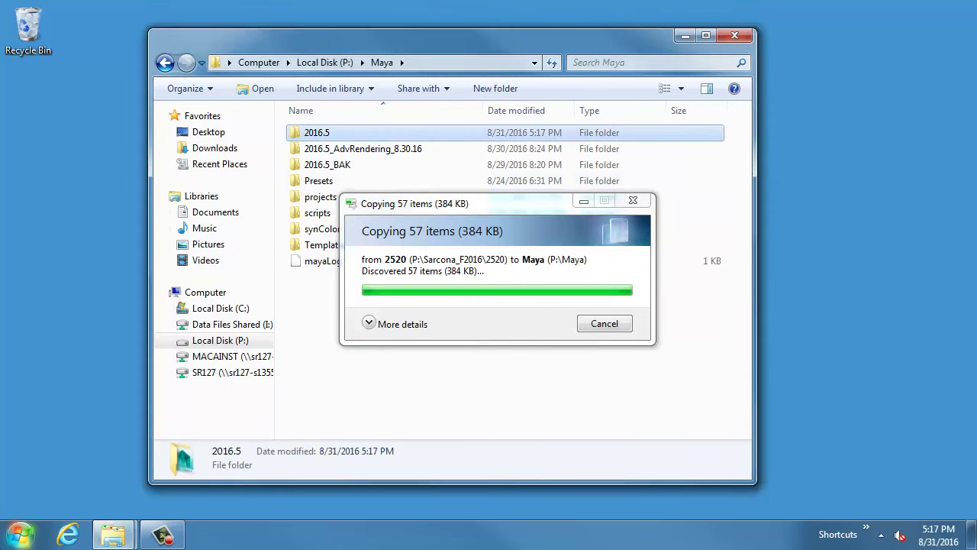
# Step: Launch Maya and set the current project to the recently used Primers project in the 2520 work folder
pyautogui.click(6, 539)
pyautogui.click(92, 262)
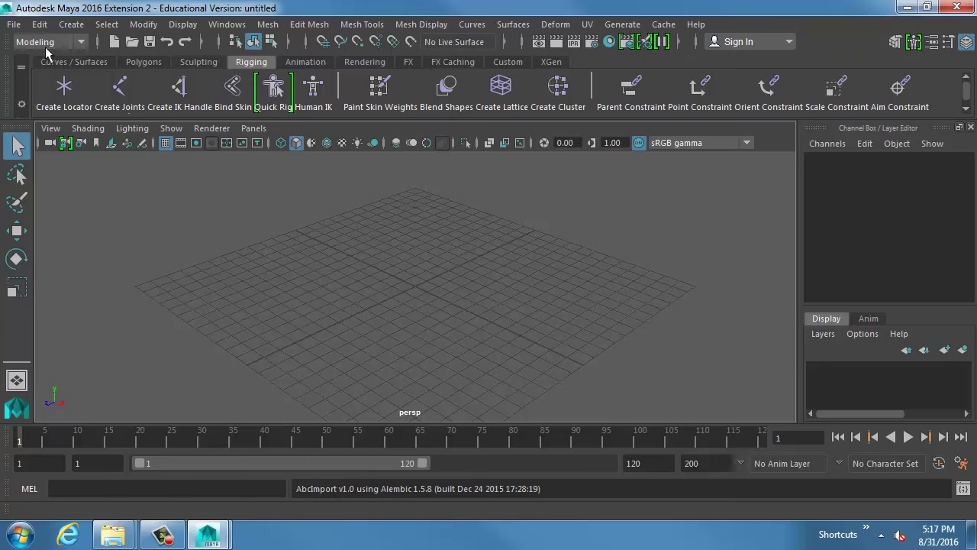
pyautogui.click(16, 24)
pyautogui.moveTo(185, 537)
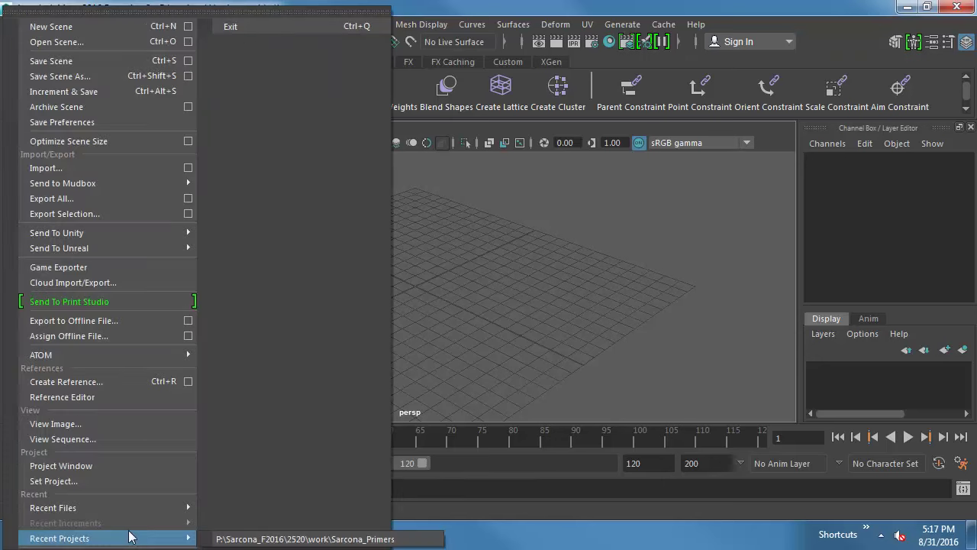
pyautogui.click(254, 539)
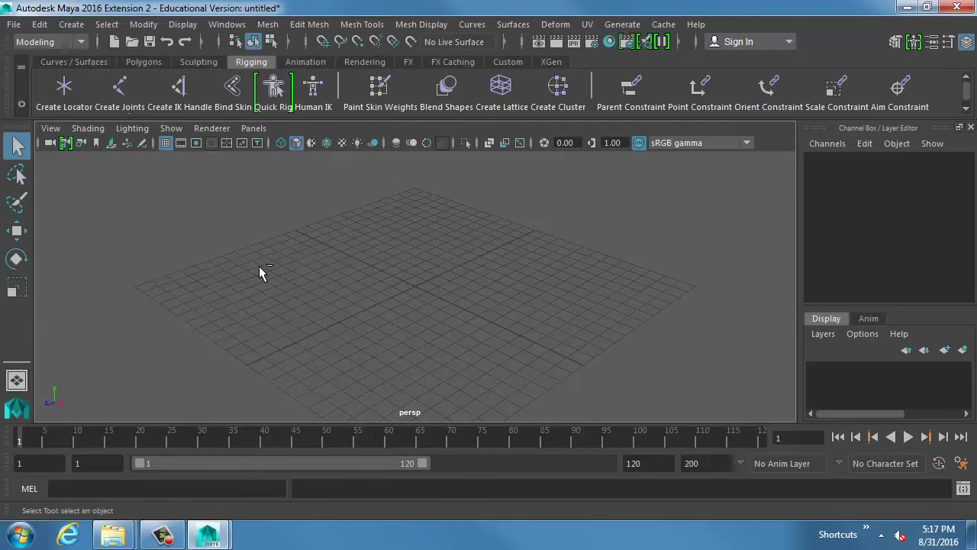
# Step: Open the .ma scene dated 20160826 without saving the untitled scene, and delete its sphere
pyautogui.hotkey('ctrl', 'o')
pyautogui.click(350, 115)
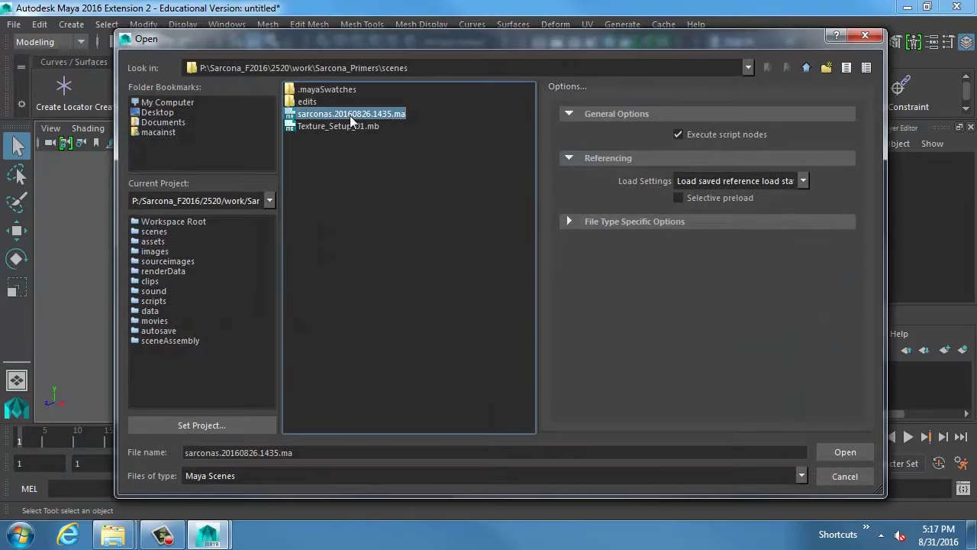
pyautogui.doubleClick(350, 116)
pyautogui.click(485, 271)
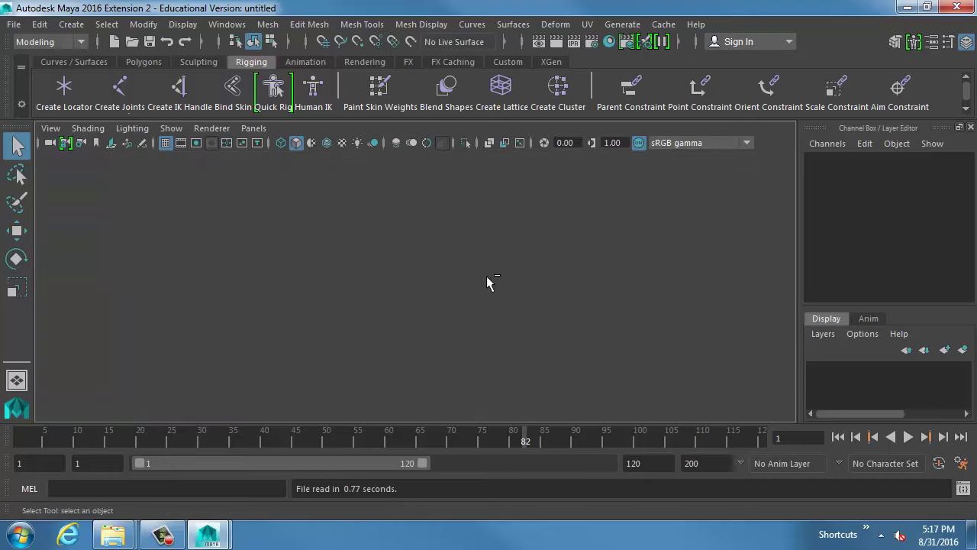
pyautogui.click(405, 200)
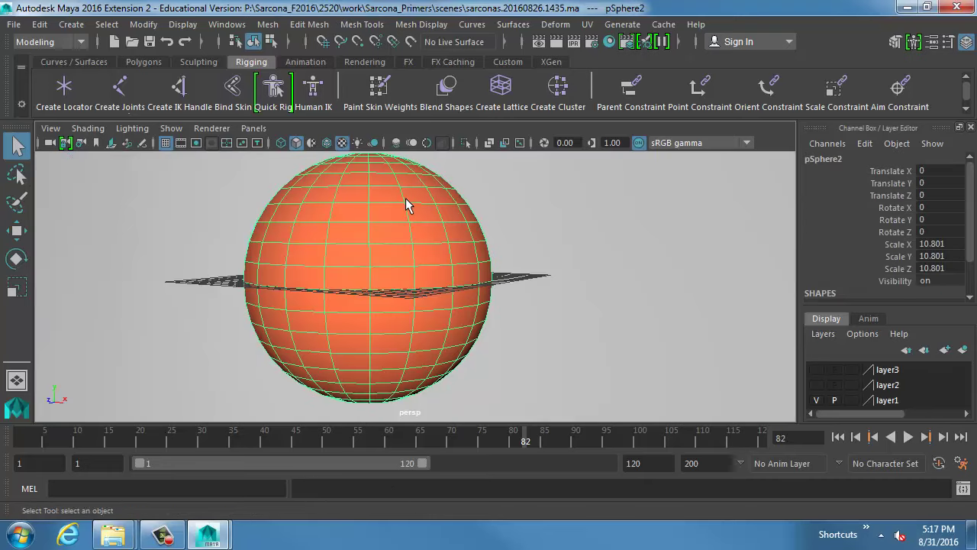
pyautogui.press('Delete')
# Step: Open the scene Texture_Setup_01.mb, discarding the changes to the current scene, and select the sphere
pyautogui.hotkey('ctrl', 'o')
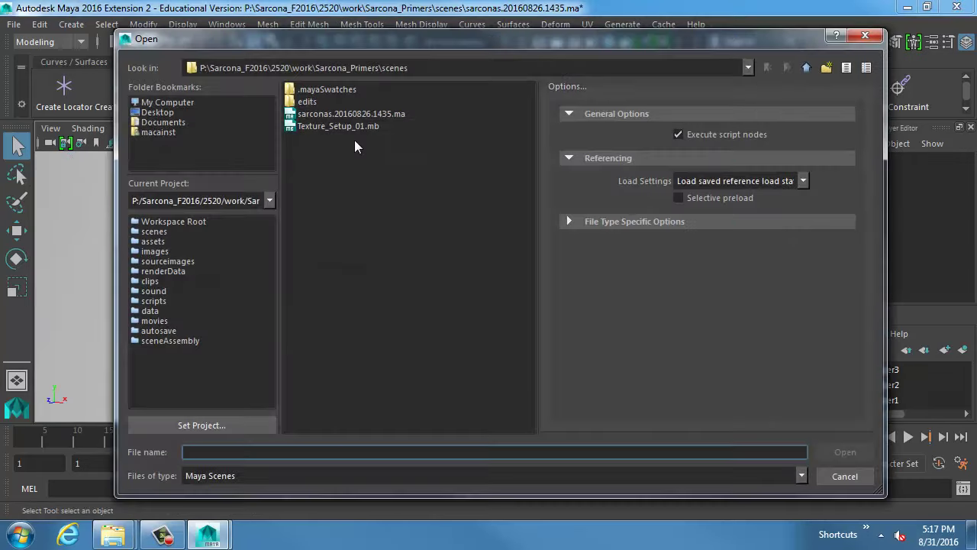
pyautogui.doubleClick(359, 128)
pyautogui.click(501, 271)
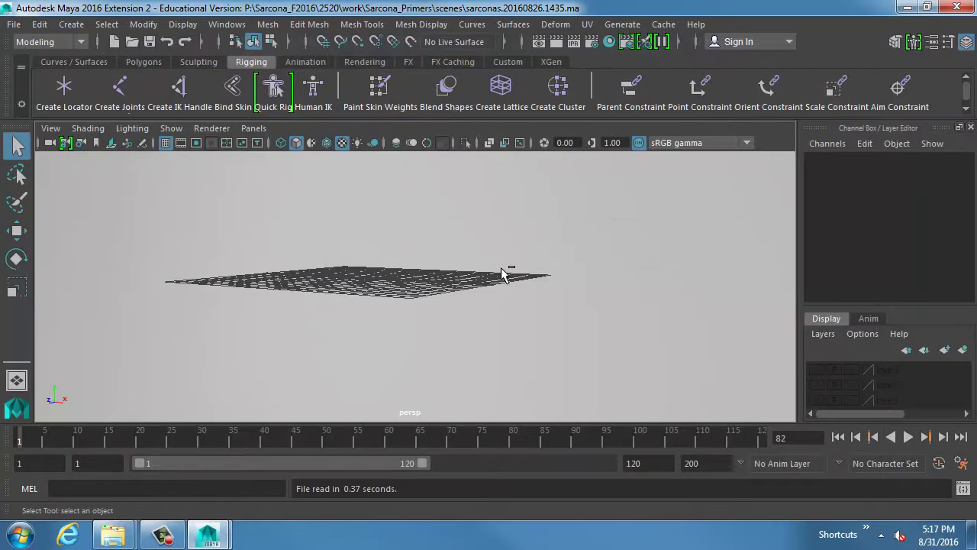
pyautogui.click(391, 282)
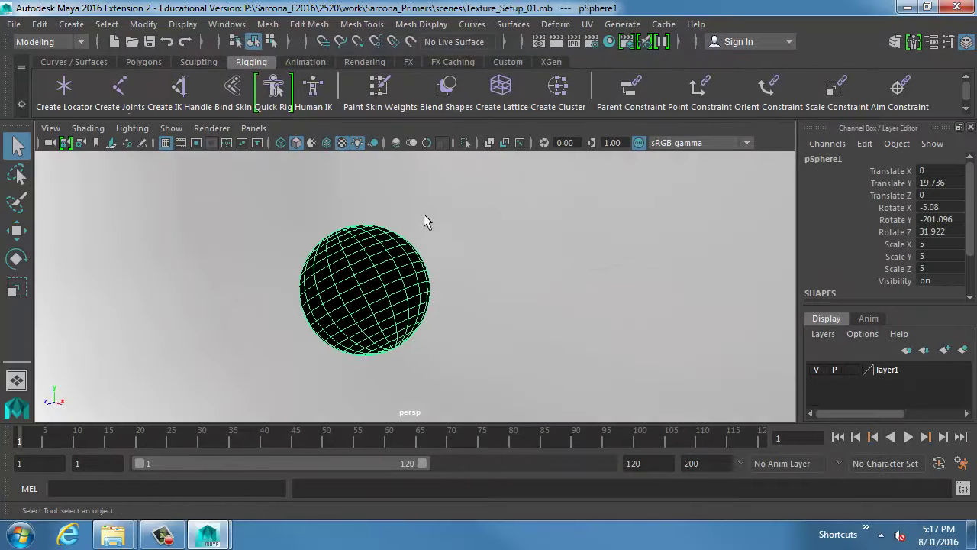
# Step: Frame the sphere larger and render the current frame with mental ray to inspect its material, then close the render
pyautogui.keyDown('alt'); pyautogui.moveTo(424, 215); pyautogui.dragTo(482, 221, button='right'); pyautogui.keyUp('alt')
pyautogui.keyDown('alt'); pyautogui.moveTo(401, 231); pyautogui.dragTo(455, 232, button='middle'); pyautogui.keyUp('alt')
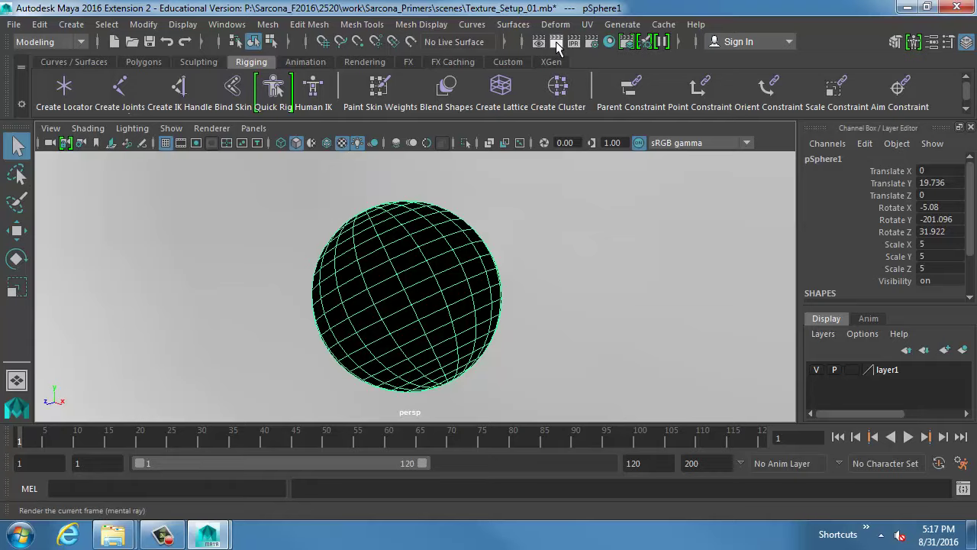
pyautogui.click(556, 41)
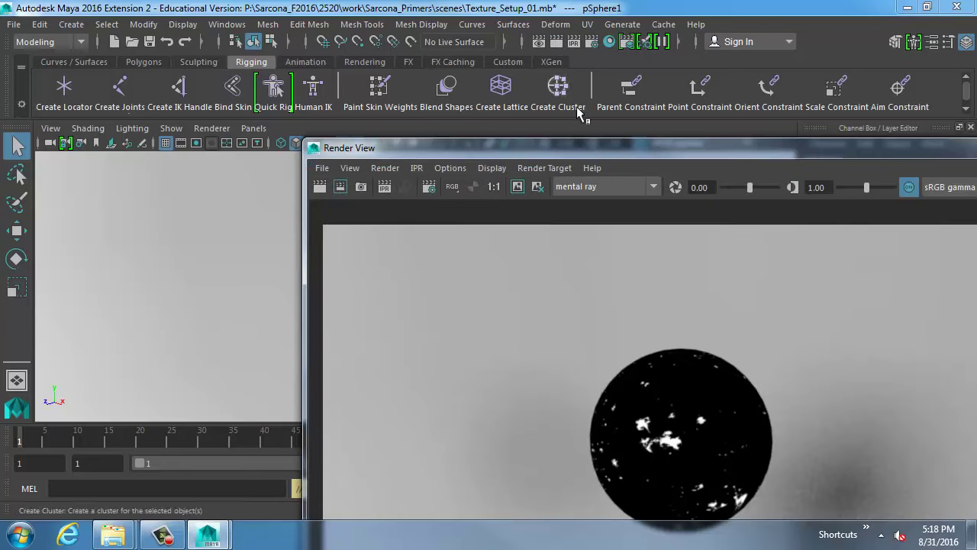
pyautogui.moveTo(569, 153); pyautogui.dragTo(327, 19)
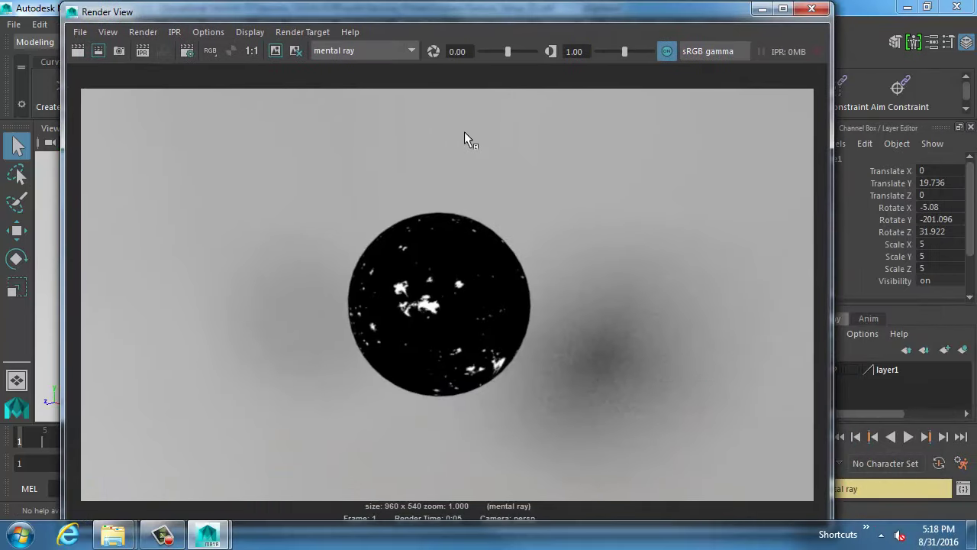
pyautogui.click(812, 8)
# Step: Assign the existing material mila_material5 to the sphere and display the material's attributes
pyautogui.hotkey('ctrl', 'a')
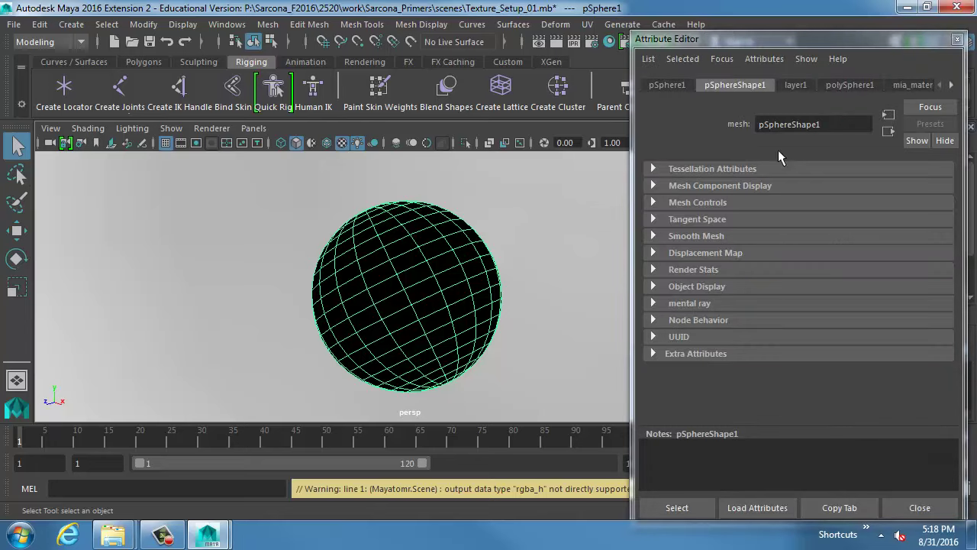
pyautogui.press('space')
pyautogui.click(398, 348)
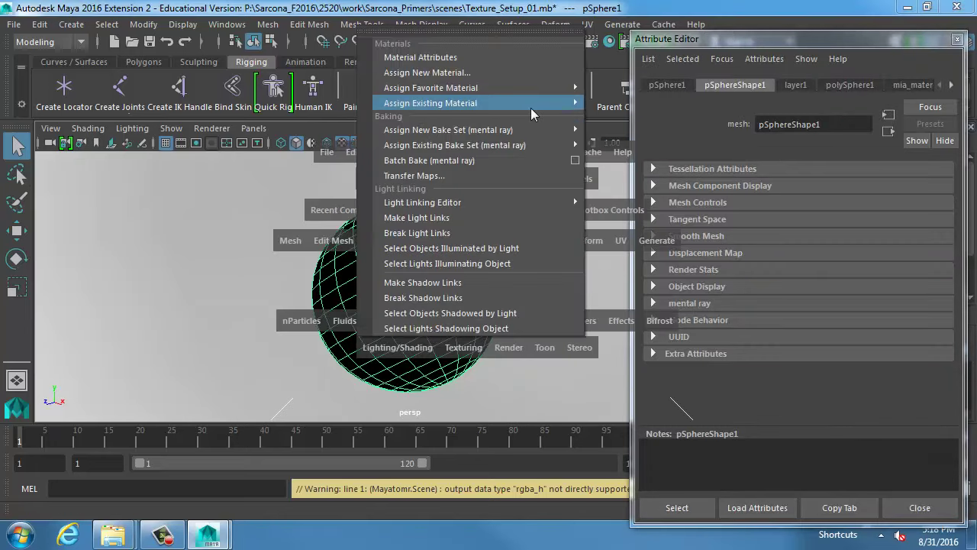
pyautogui.moveTo(530, 107)
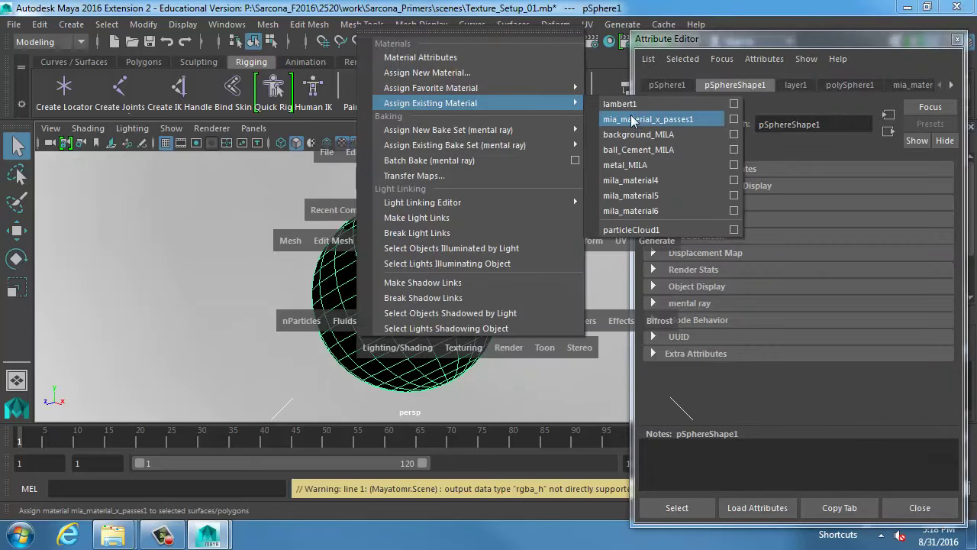
pyautogui.click(649, 196)
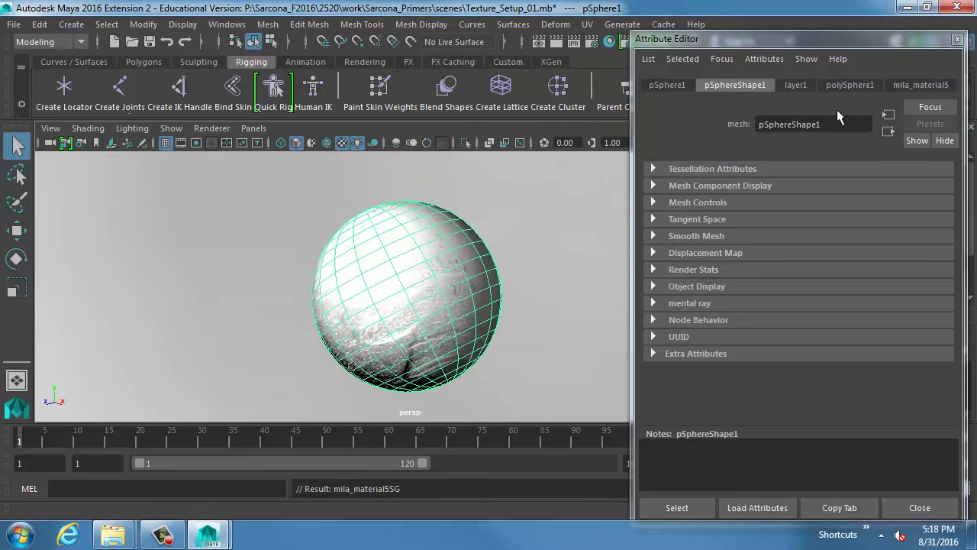
pyautogui.click(898, 85)
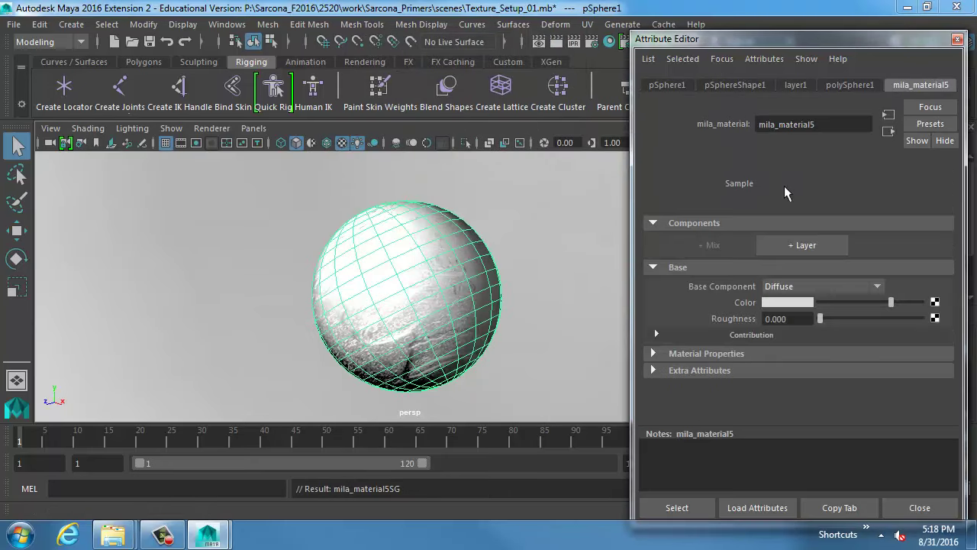
# Step: Assign the existing material metal_MILA to the sphere and render the current frame
pyautogui.press('space')
pyautogui.click(364, 386)
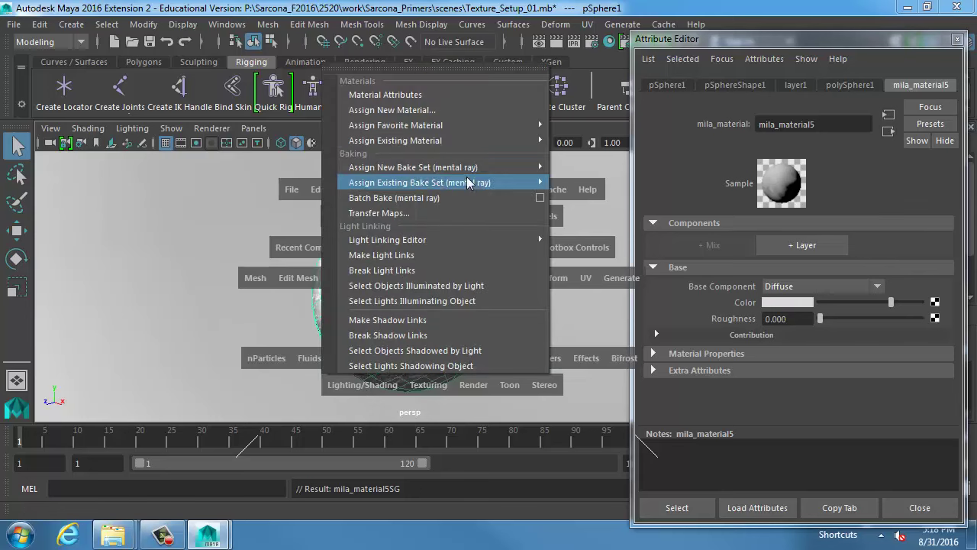
pyautogui.moveTo(493, 142)
pyautogui.click(628, 201)
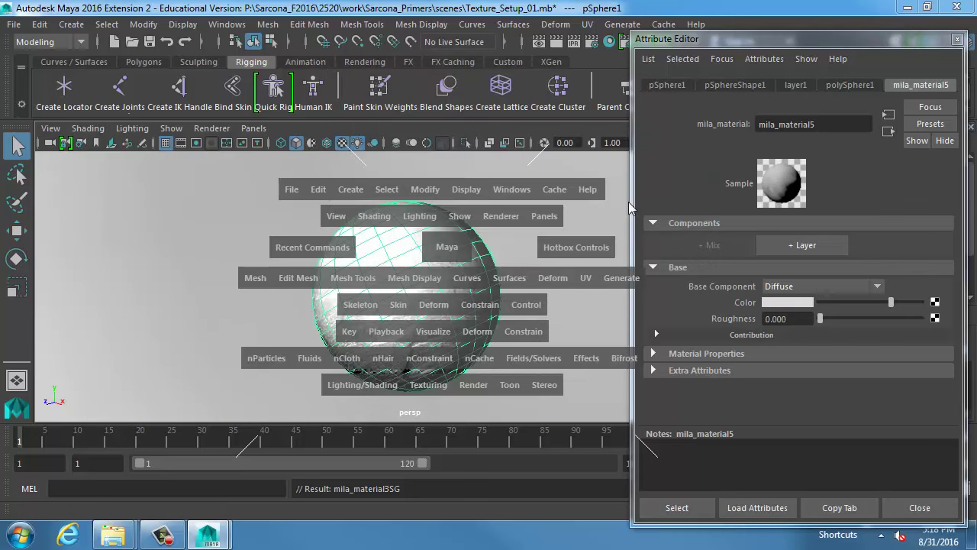
pyautogui.click(563, 42)
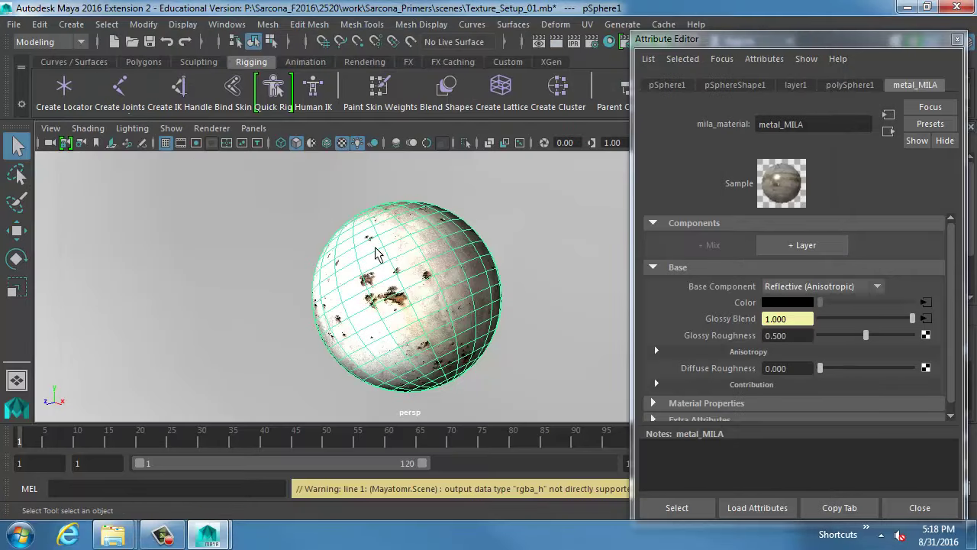
# Step: Close the attribute editor, put the selected sphere on a new display layer and hide that layer
pyautogui.click(918, 507)
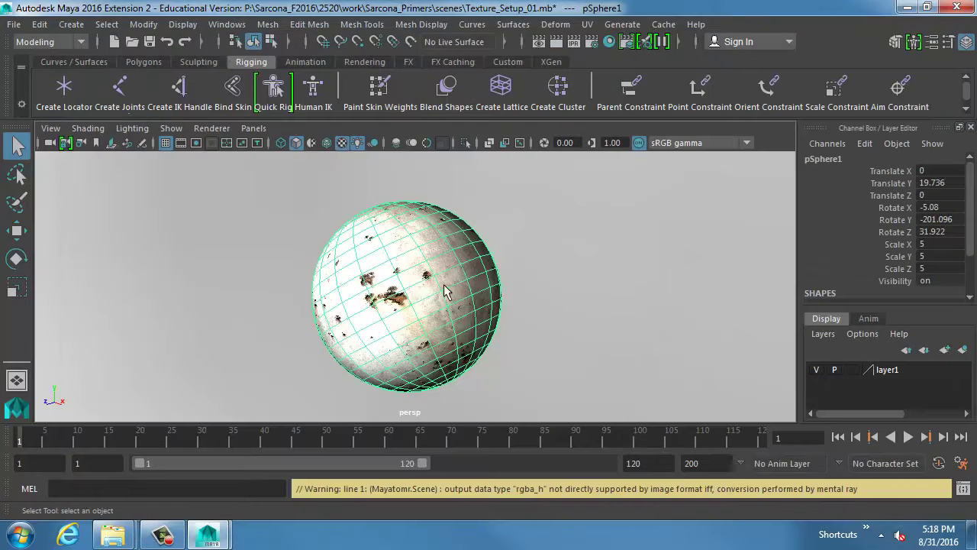
pyautogui.click(962, 349)
pyautogui.click(816, 370)
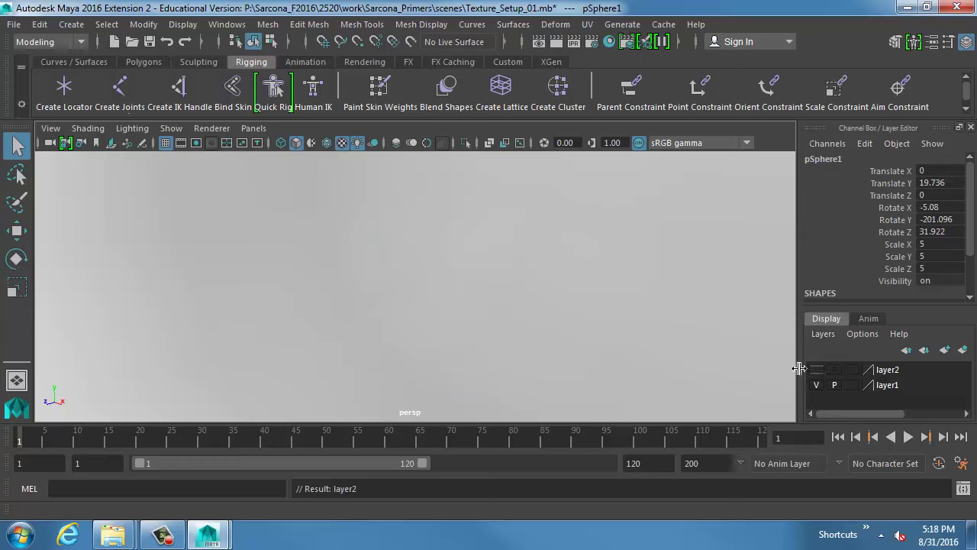
# Step: Create a polygon plane and raise it to about 19.125 in Translate Y
pyautogui.click(71, 25)
pyautogui.moveTo(118, 77)
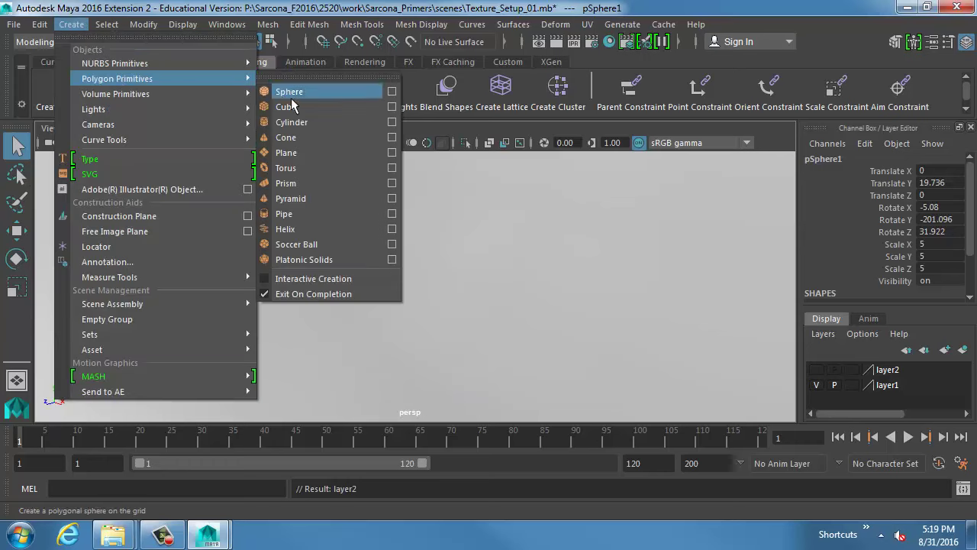
pyautogui.click(294, 153)
pyautogui.press('w')
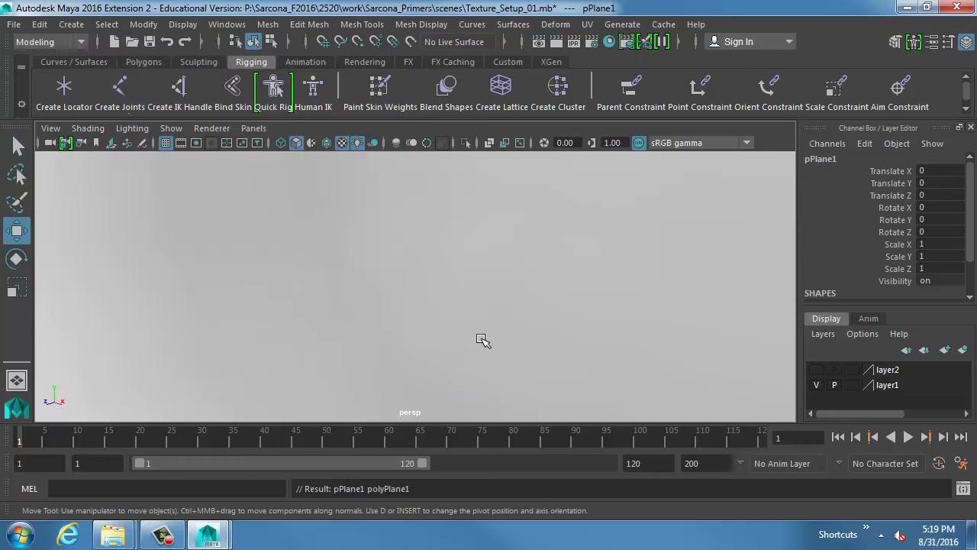
pyautogui.keyDown('alt'); pyautogui.moveTo(513, 346); pyautogui.dragTo(340, 353, button='right'); pyautogui.keyUp('alt')
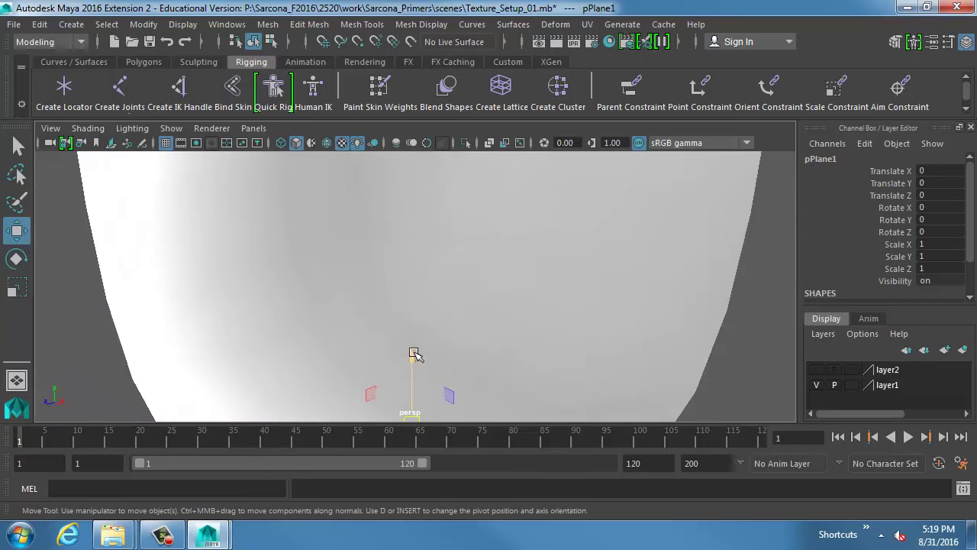
pyautogui.moveTo(413, 356); pyautogui.dragTo(438, 198)
# Step: Scale the plane uniformly to about 11.06 and rotate it freely to about 41.2, 16.3 and -26.8 degrees in X, Y and Z
pyautogui.press('r')
pyautogui.moveTo(411, 268); pyautogui.dragTo(466, 264)
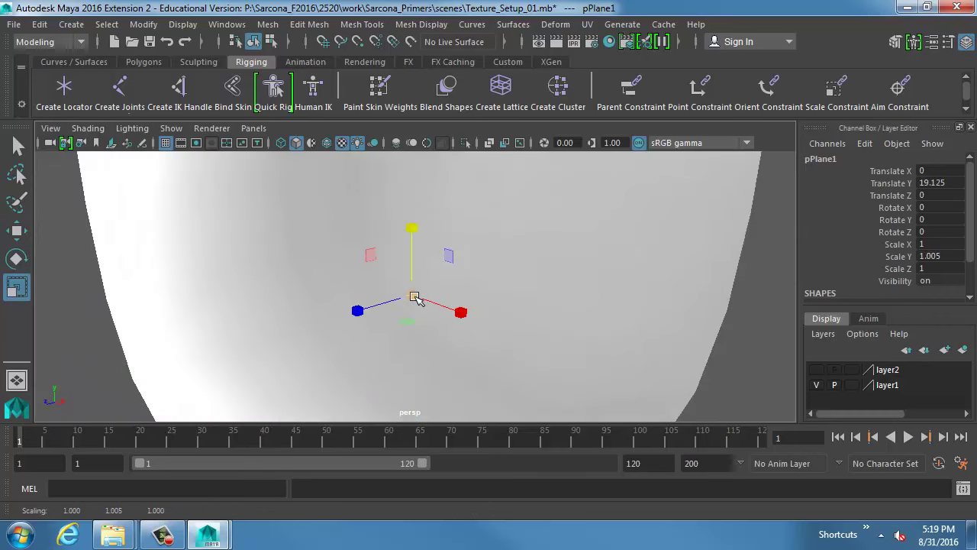
pyautogui.moveTo(415, 297); pyautogui.dragTo(472, 298)
pyautogui.keyDown('alt'); pyautogui.moveTo(375, 292); pyautogui.dragTo(667, 295, button='right'); pyautogui.keyUp('alt')
pyautogui.press('e')
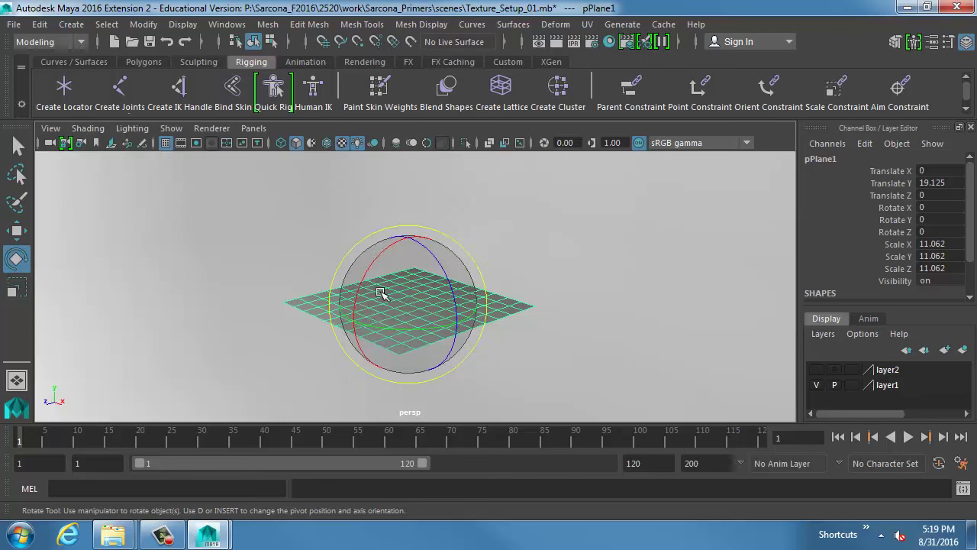
pyautogui.moveTo(384, 290); pyautogui.dragTo(395, 354)
# Step: Assign the existing material metal_MILA to the plane
pyautogui.press('space')
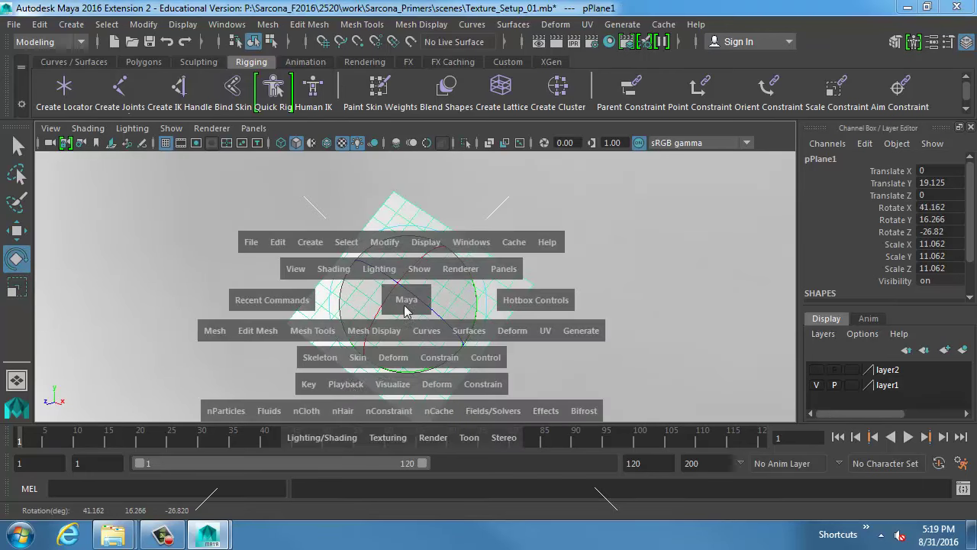
pyautogui.click(325, 438)
pyautogui.moveTo(438, 193)
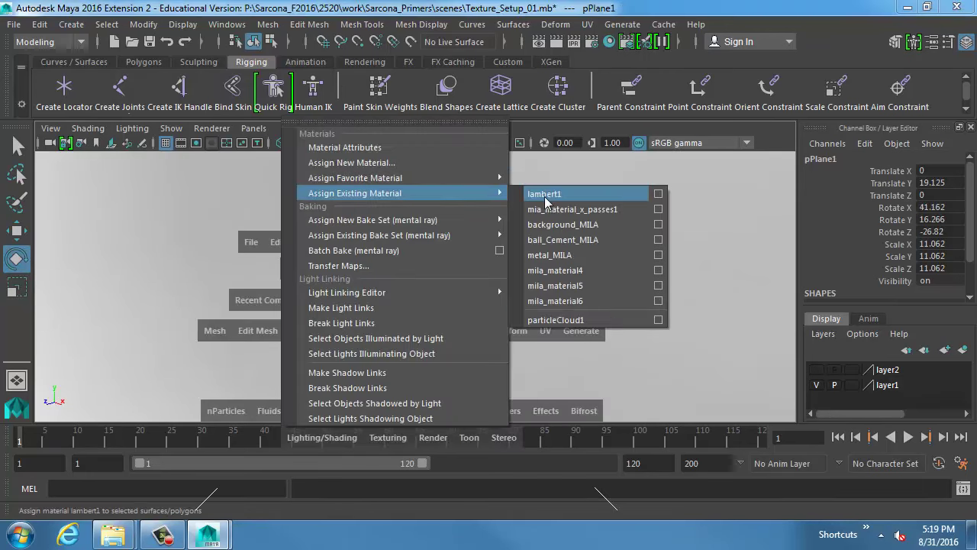
pyautogui.click(559, 256)
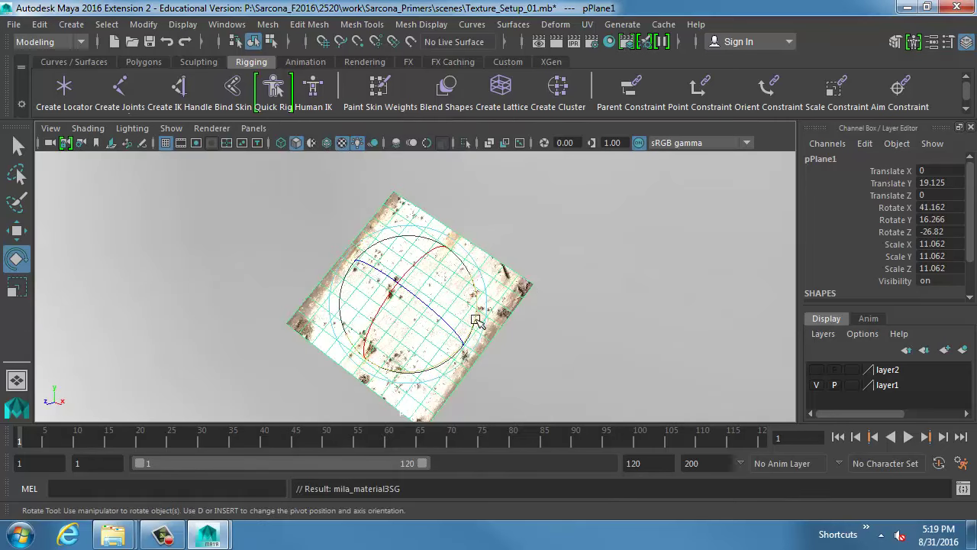
# Step: Render a close-up of the textured plane with nothing highlighted on it, and close the finished render
pyautogui.keyDown('alt'); pyautogui.moveTo(478, 321); pyautogui.dragTo(478, 275, button='middle'); pyautogui.keyUp('alt')
pyautogui.keyDown('alt'); pyautogui.moveTo(478, 274); pyautogui.dragTo(505, 272, button='right'); pyautogui.keyUp('alt')
pyautogui.keyDown('alt'); pyautogui.moveTo(481, 262); pyautogui.dragTo(481, 288, button='middle'); pyautogui.keyUp('alt')
pyautogui.keyDown('alt'); pyautogui.moveTo(480, 288); pyautogui.dragTo(518, 296, button='right'); pyautogui.keyUp('alt')
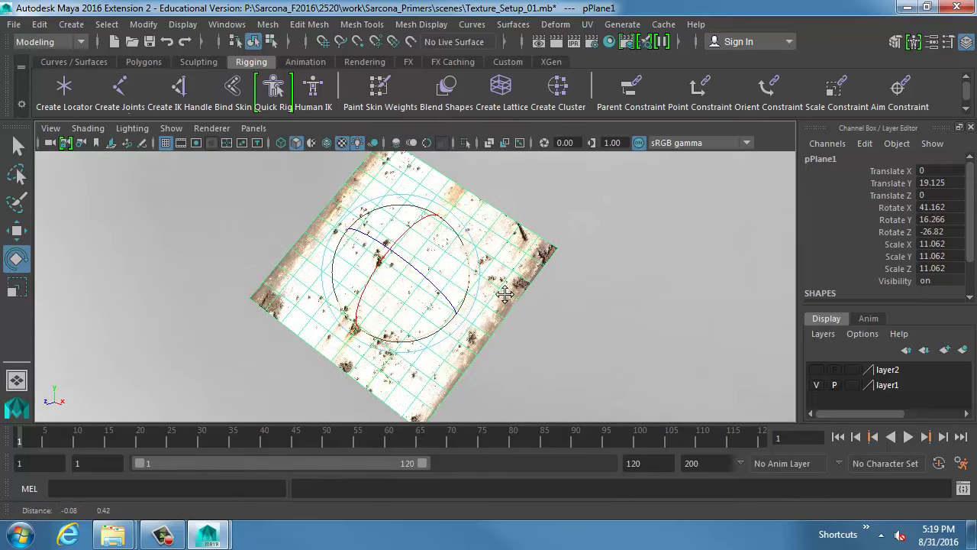
pyautogui.click(569, 212)
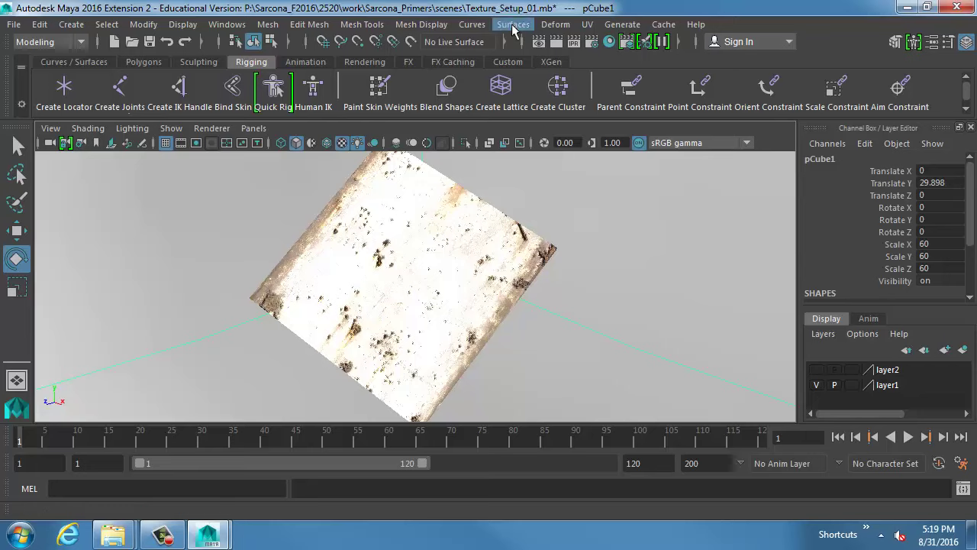
pyautogui.click(549, 40)
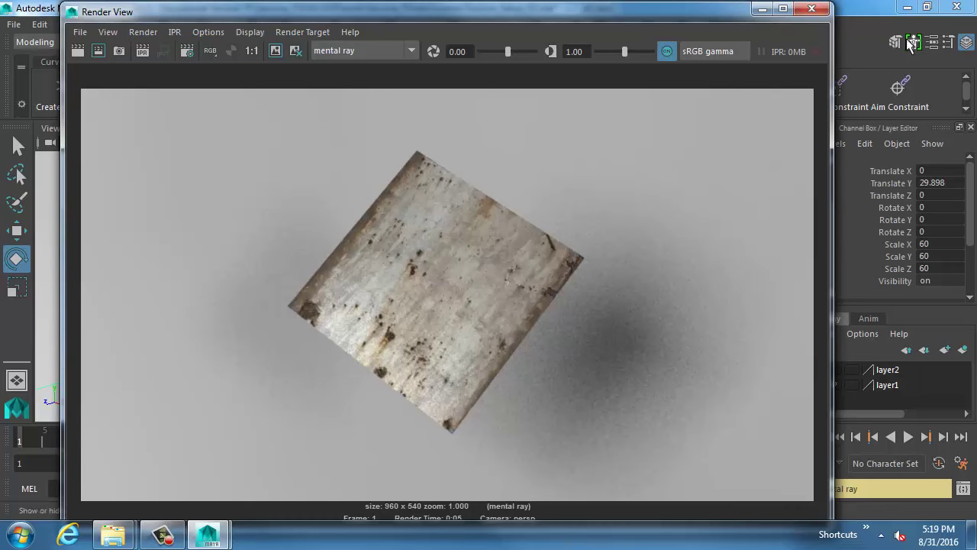
pyautogui.click(813, 10)
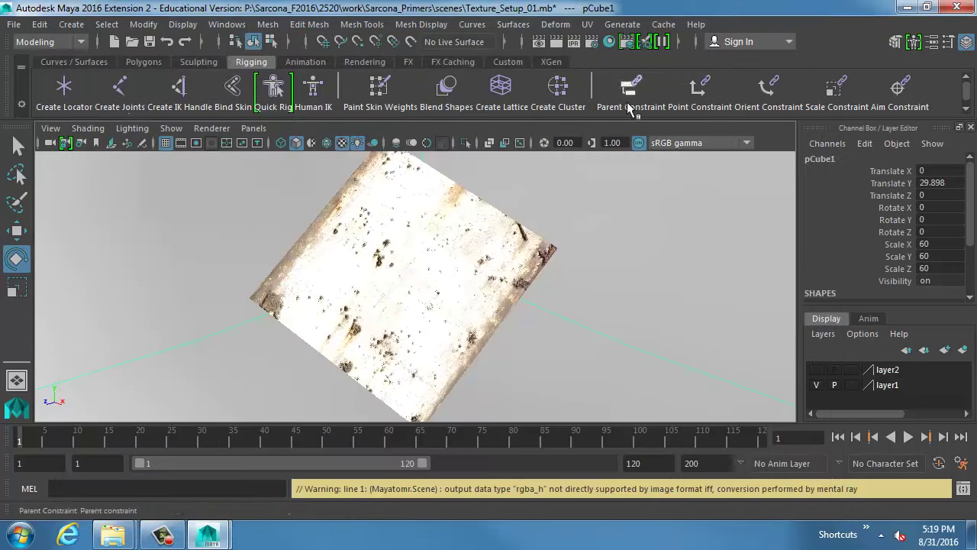
# Step: Delete the textured plane from the scene
pyautogui.click(450, 200)
pyautogui.press('space')
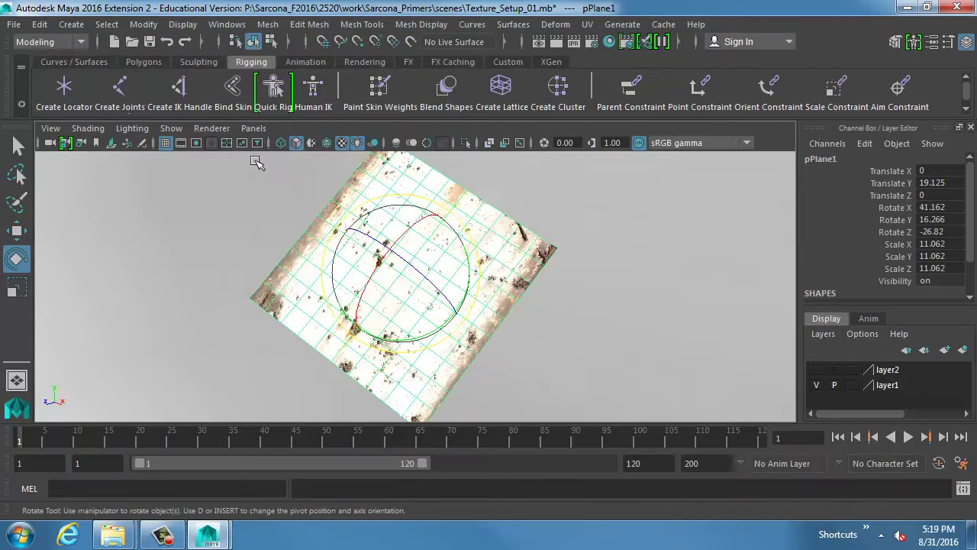
pyautogui.press('Delete')
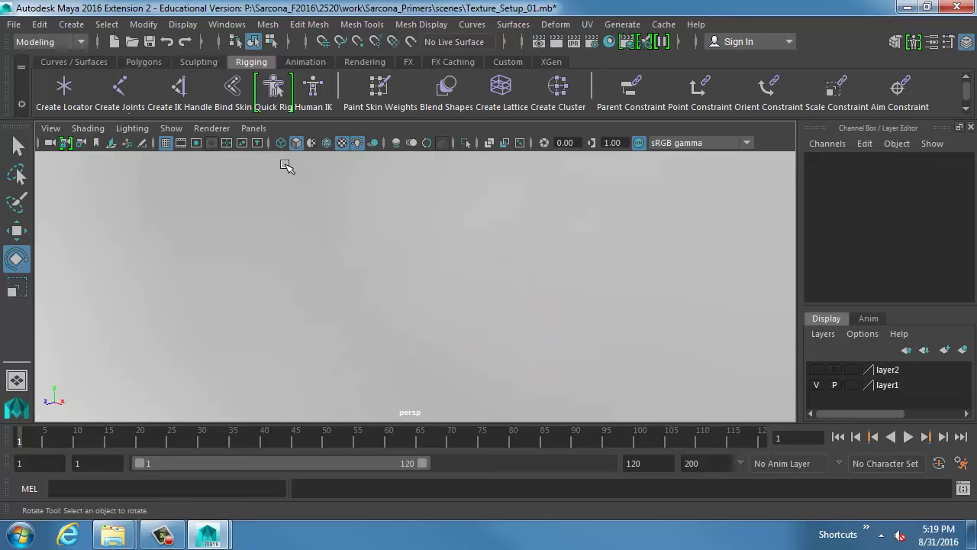
# Step: Create a polygon cube and raise it to about 19.814 in Translate Y
pyautogui.click(71, 25)
pyautogui.moveTo(138, 66)
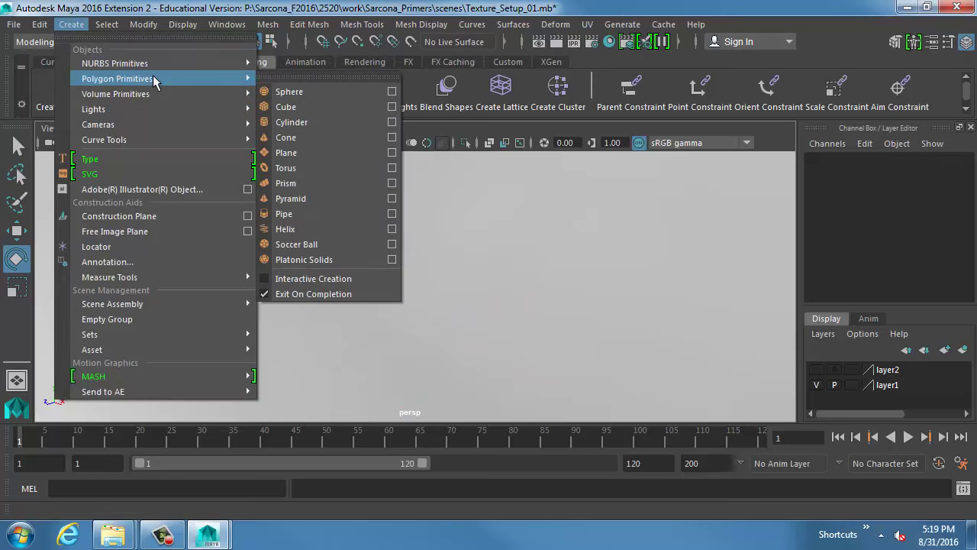
pyautogui.click(303, 107)
pyautogui.press('w')
pyautogui.moveTo(400, 393); pyautogui.dragTo(414, 192)
# Step: Scale the cube uniformly to about 10.324 and assign the existing material metal_MILA to it
pyautogui.press('r')
pyautogui.moveTo(407, 272); pyautogui.dragTo(496, 255)
pyautogui.moveTo(495, 255); pyautogui.dragTo(555, 473, button='right')
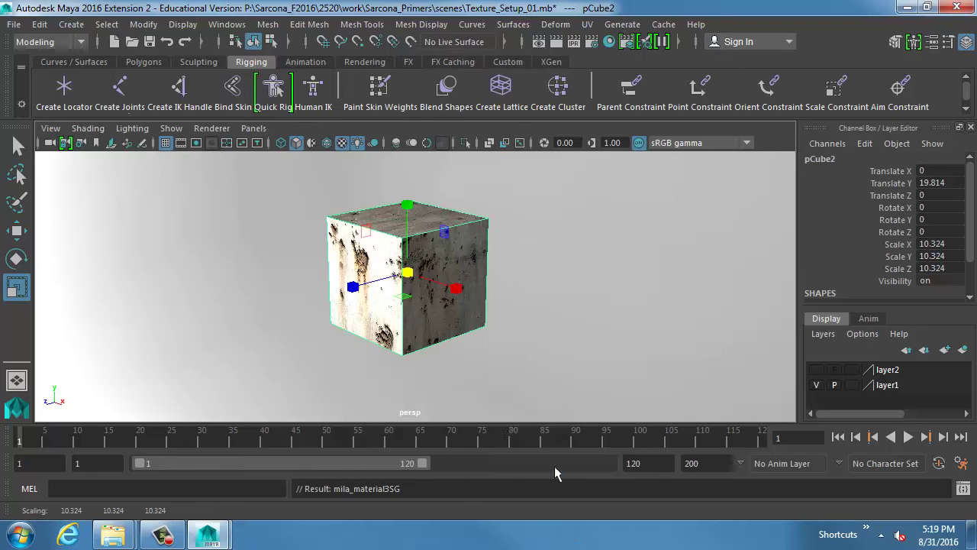
# Step: Render the textured cube up close, examine how the texture meets at its front corner and top edges, and close the render
pyautogui.keyDown('alt'); pyautogui.moveTo(417, 314); pyautogui.dragTo(520, 320, button='right'); pyautogui.keyUp('alt')
pyautogui.keyDown('alt'); pyautogui.moveTo(481, 260); pyautogui.dragTo(484, 286, button='middle'); pyautogui.keyUp('alt')
pyautogui.keyDown('alt'); pyautogui.moveTo(484, 285); pyautogui.dragTo(502, 293, button='right'); pyautogui.keyUp('alt')
pyautogui.keyDown('alt'); pyautogui.moveTo(502, 293); pyautogui.dragTo(501, 279, button='middle'); pyautogui.keyUp('alt')
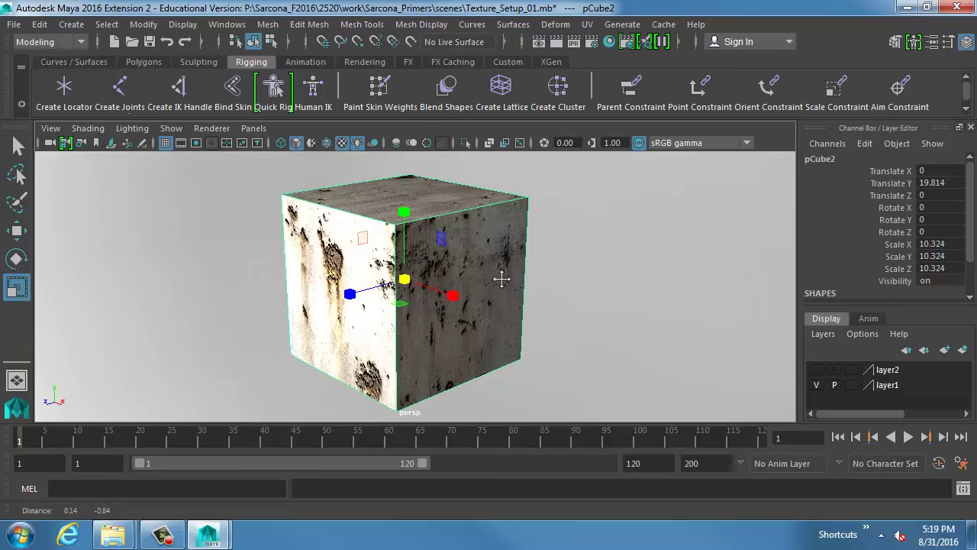
pyautogui.click(557, 42)
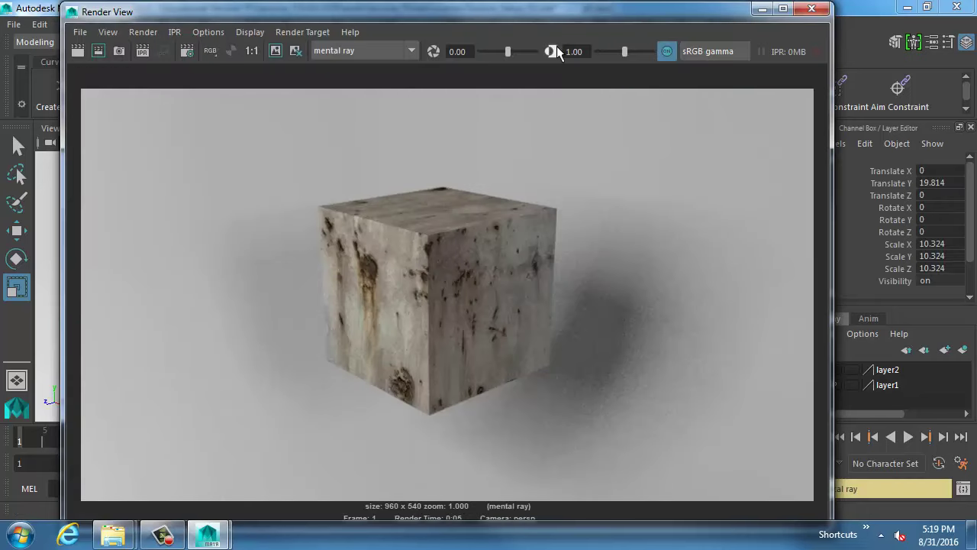
pyautogui.scroll(6, 472, 161)
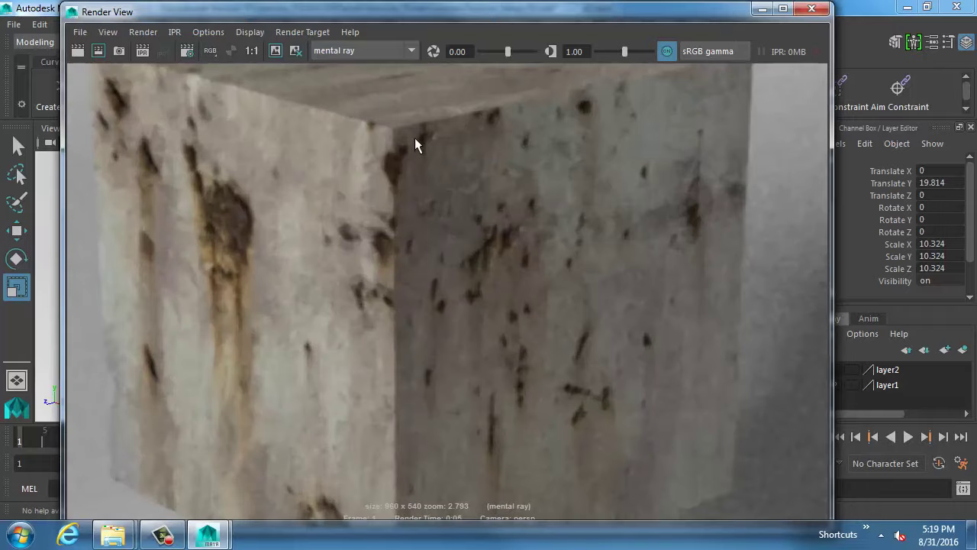
pyautogui.keyDown('alt'); pyautogui.moveTo(415, 145); pyautogui.dragTo(534, 255, button='middle'); pyautogui.keyUp('alt')
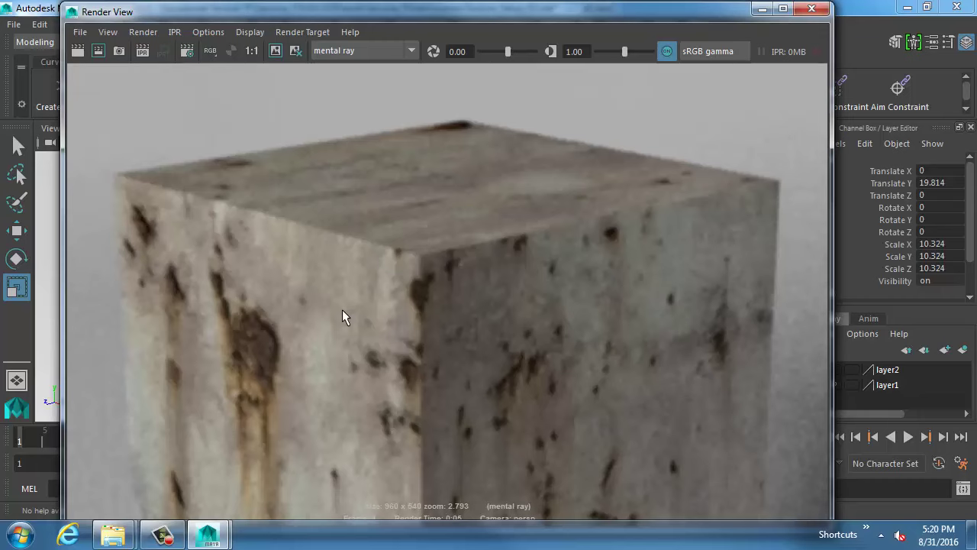
pyautogui.click(812, 9)
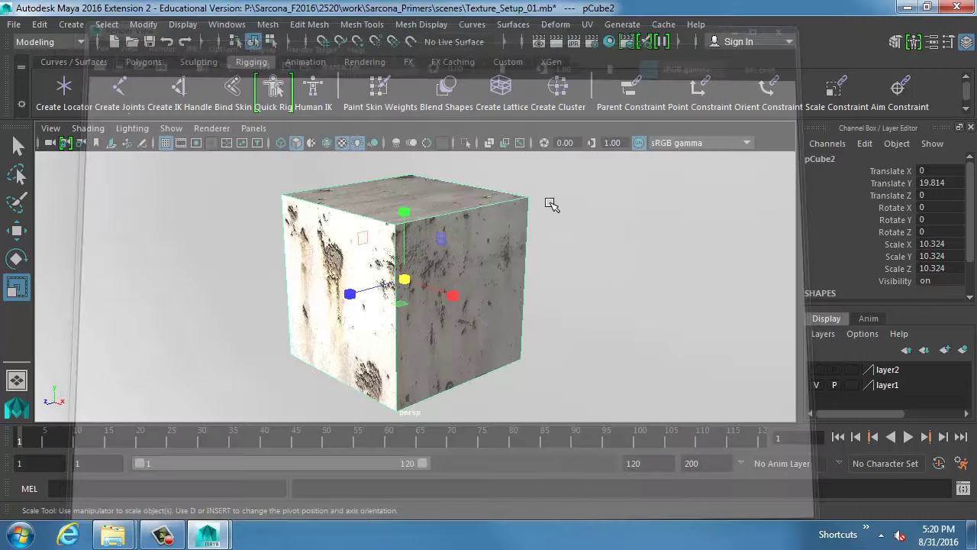
# Step: Delete the cube and create a polygon cylinder in its place
pyautogui.press('Delete')
pyautogui.click(71, 24)
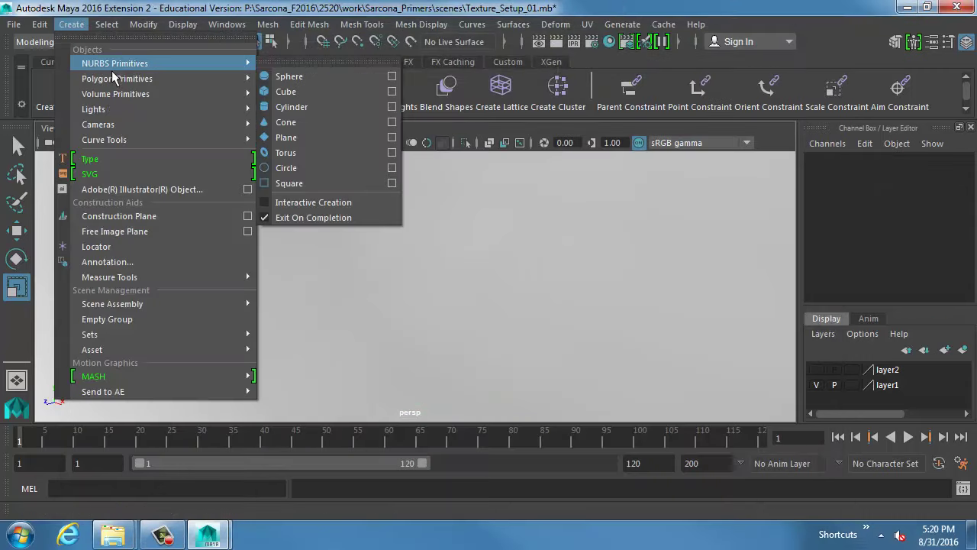
pyautogui.moveTo(118, 80)
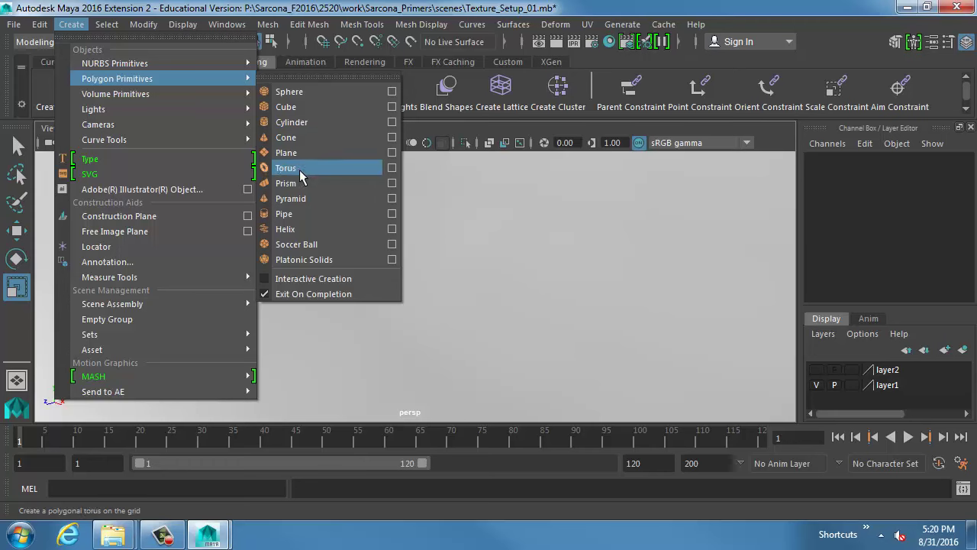
pyautogui.click(292, 122)
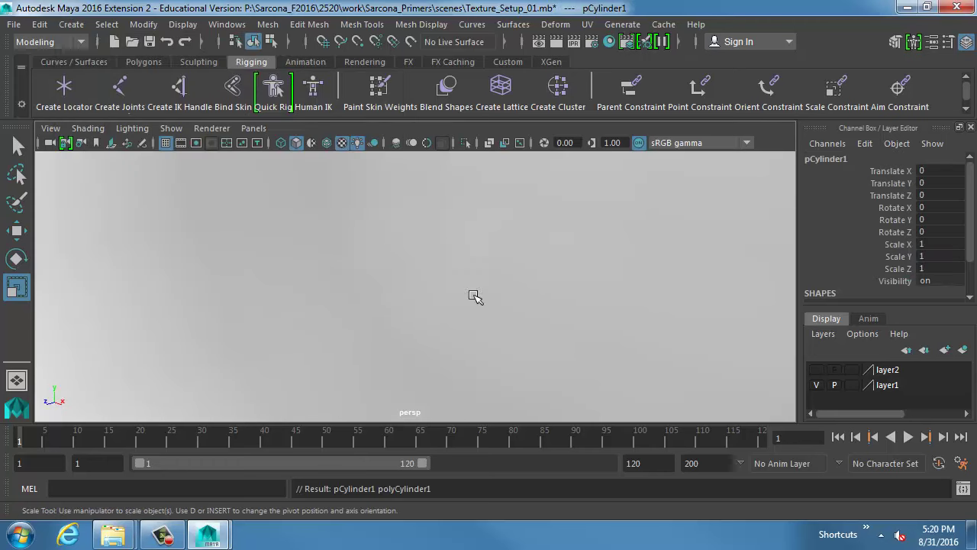
# Step: Raise the cylinder to about 20.528 in Translate Y and scale it uniformly to about 3.953
pyautogui.keyDown('alt'); pyautogui.moveTo(471, 295); pyautogui.dragTo(272, 276, button='right'); pyautogui.keyUp('alt')
pyautogui.press('w')
pyautogui.moveTo(412, 373); pyautogui.dragTo(419, 251)
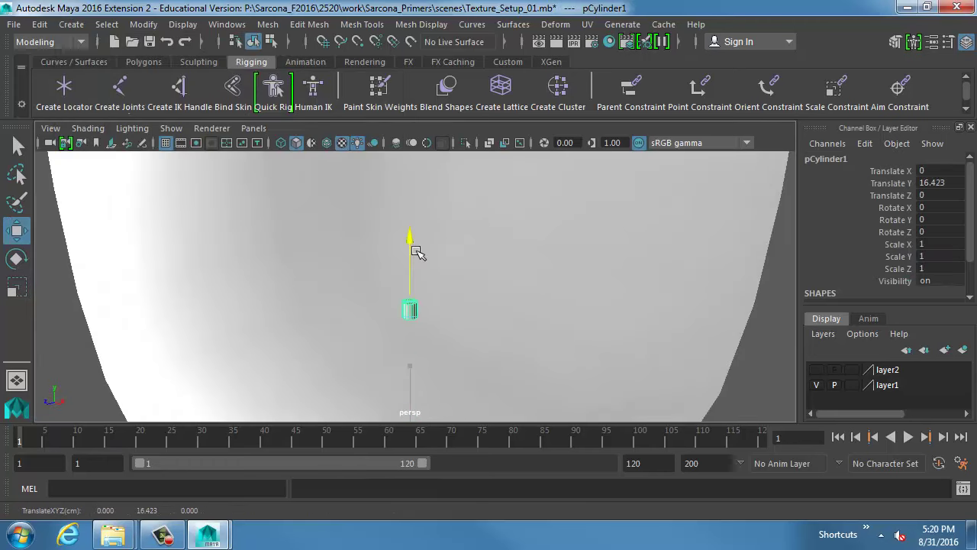
pyautogui.press('r')
pyautogui.moveTo(410, 308); pyautogui.dragTo(470, 313)
pyautogui.press('w')
pyautogui.moveTo(410, 260); pyautogui.dragTo(408, 224)
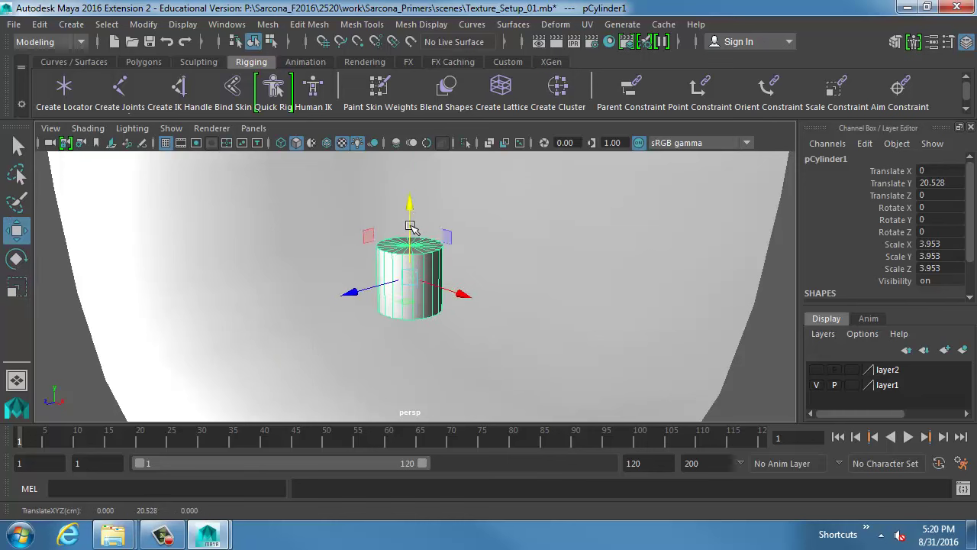
# Step: Assign the existing material metal_MILA to the cylinder
pyautogui.keyDown('alt'); pyautogui.moveTo(330, 282); pyautogui.dragTo(515, 290, button='right'); pyautogui.keyUp('alt')
pyautogui.press('space')
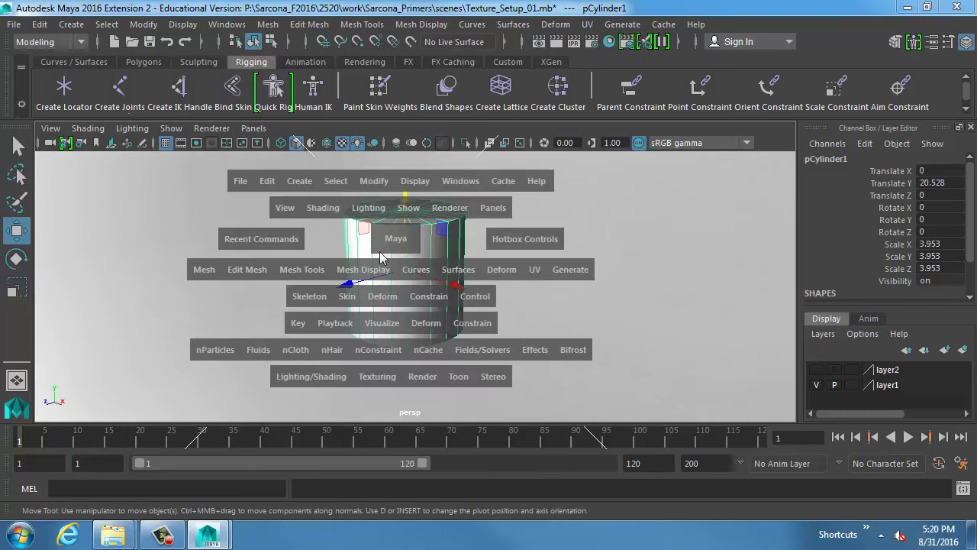
pyautogui.click(326, 372)
pyautogui.moveTo(473, 132)
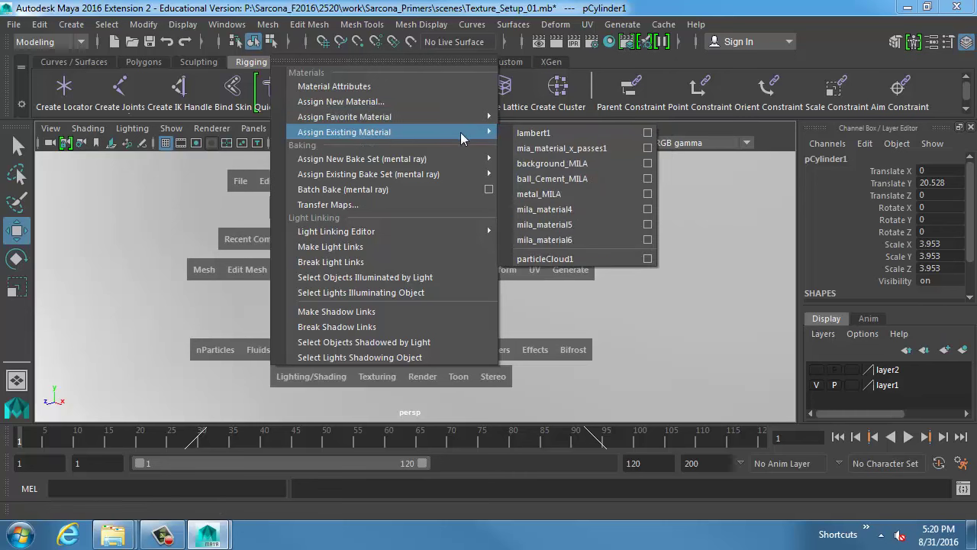
pyautogui.click(542, 195)
# Step: Render the textured cylinder in a closer view, examine the texture on its side and cap, and close the render
pyautogui.keyDown('alt'); pyautogui.moveTo(341, 300); pyautogui.dragTo(489, 261, button='right'); pyautogui.keyUp('alt')
pyautogui.click(553, 42)
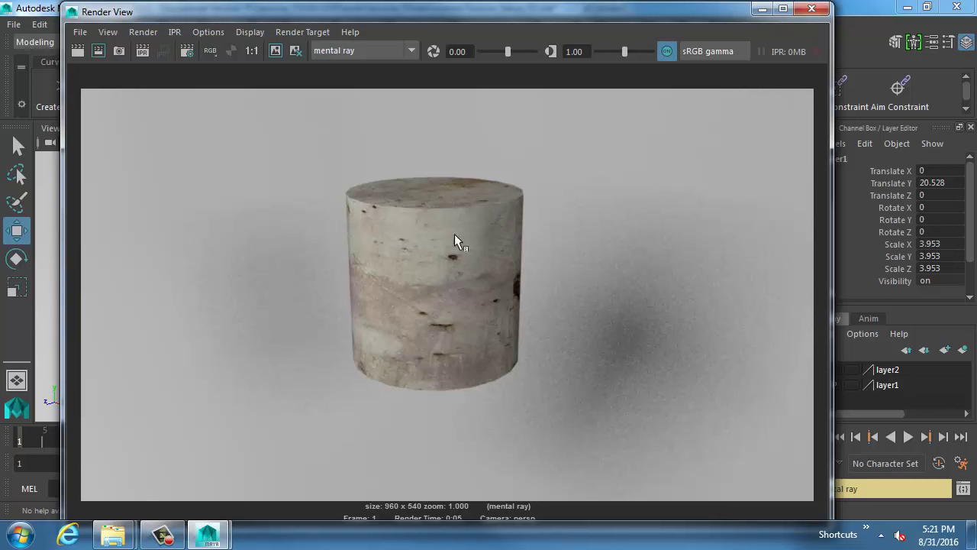
pyautogui.click(812, 8)
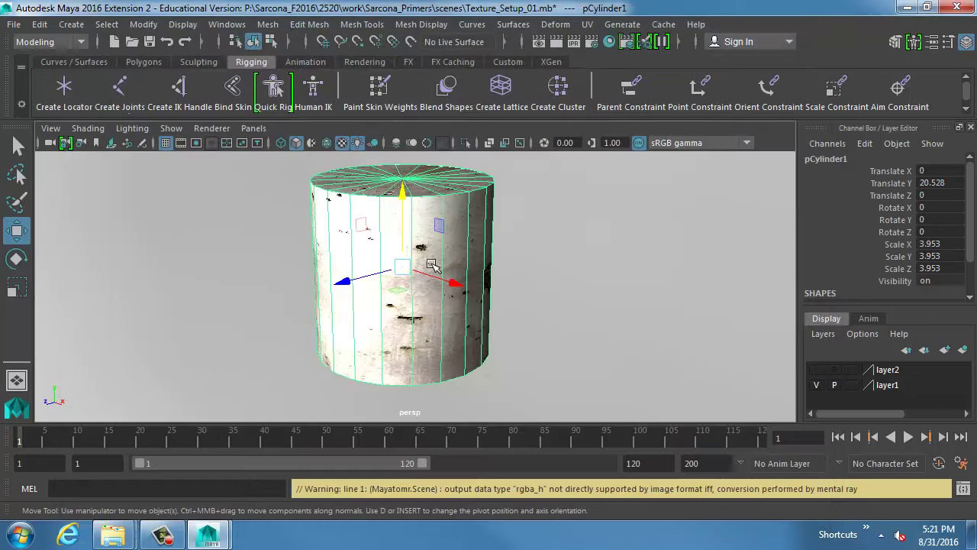
# Step: Open the UV Editor for the selected cylinder
pyautogui.keyDown('alt'); pyautogui.moveTo(400, 282); pyautogui.dragTo(401, 307, button='middle'); pyautogui.keyUp('alt')
pyautogui.keyDown('alt'); pyautogui.moveTo(421, 270); pyautogui.dragTo(432, 289); pyautogui.keyUp('alt')
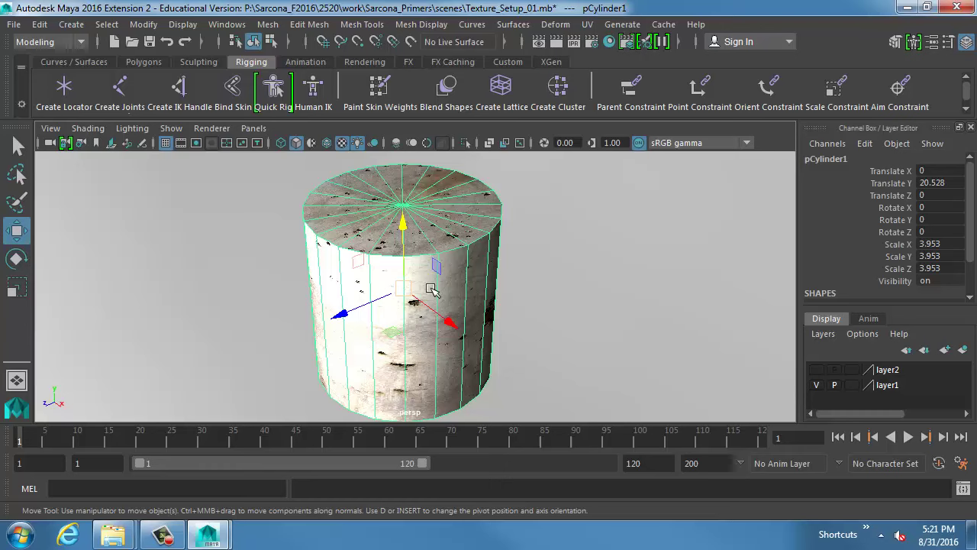
pyautogui.click(226, 24)
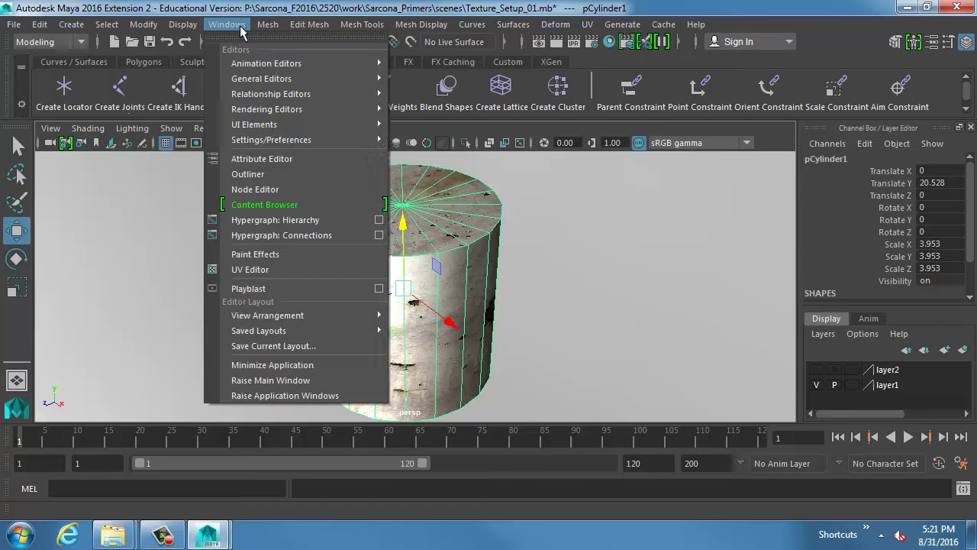
pyautogui.click(269, 265)
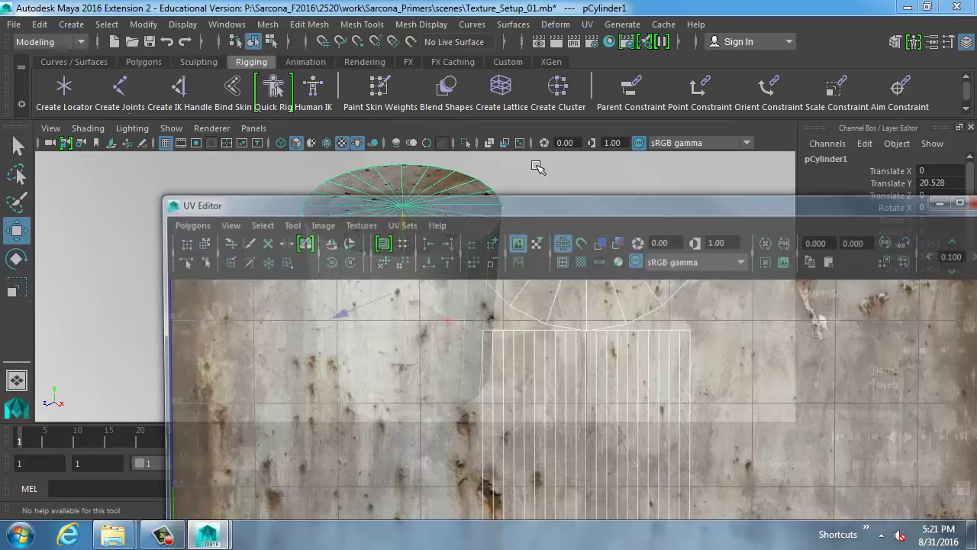
# Step: Shrink the UV Editor and place it beside the cylinder so that both can be seen together
pyautogui.moveTo(475, 209); pyautogui.dragTo(136, 57)
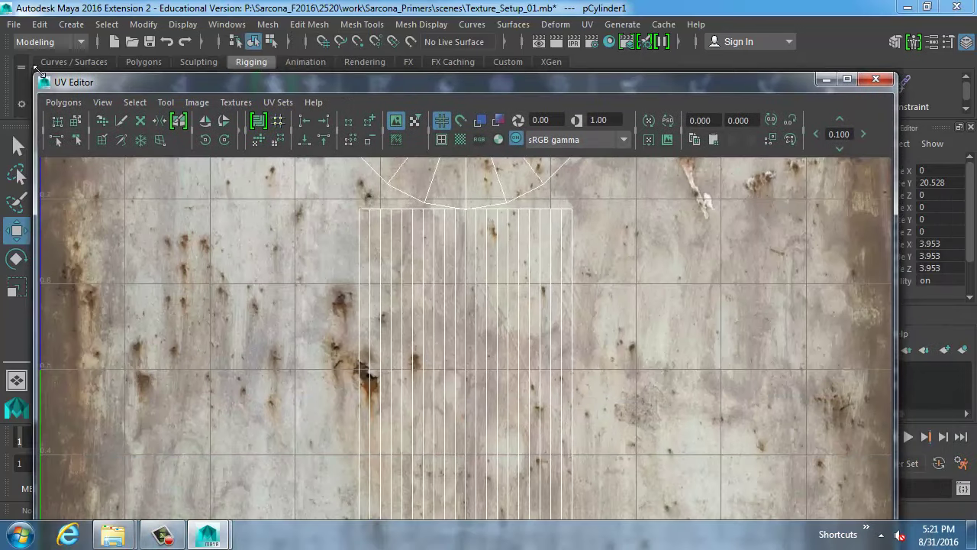
pyautogui.moveTo(36, 75); pyautogui.dragTo(248, 193)
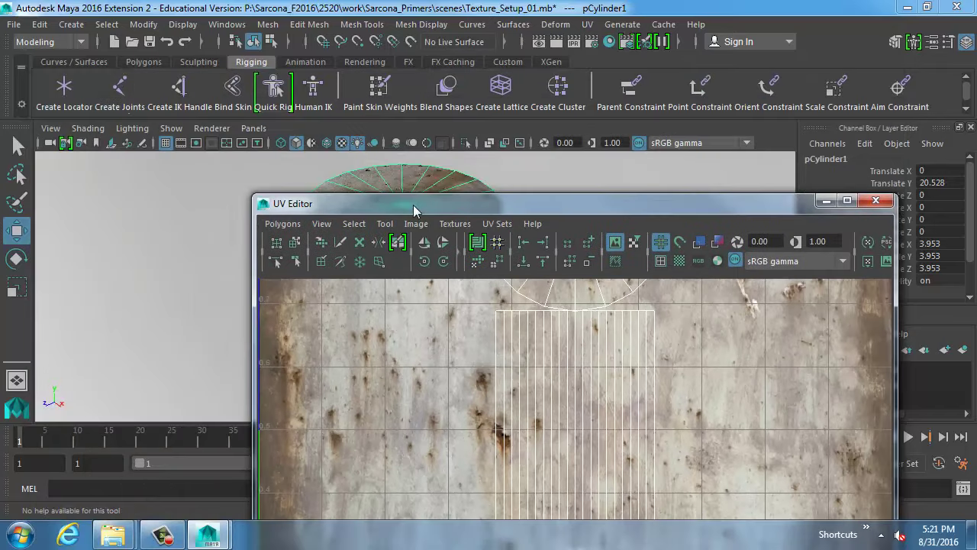
pyautogui.moveTo(413, 204); pyautogui.dragTo(194, 40)
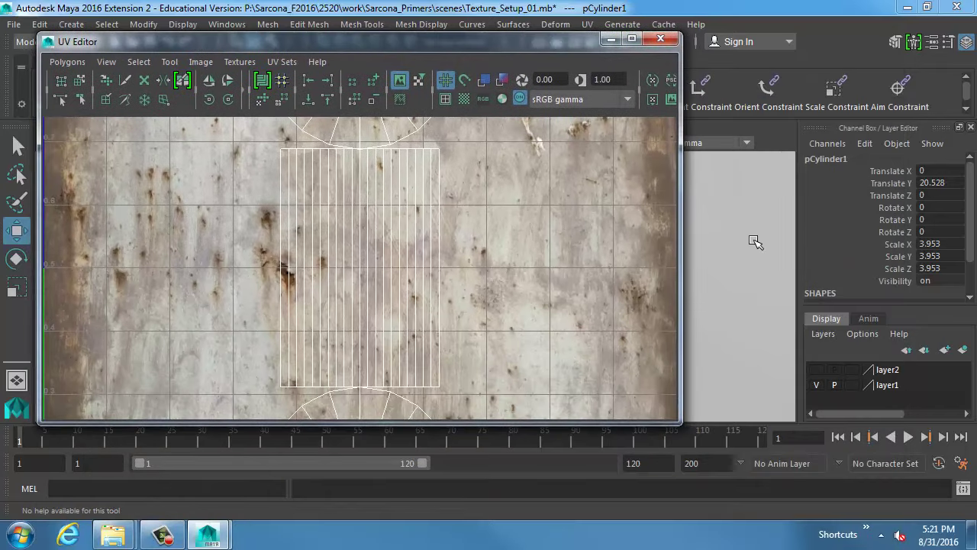
pyautogui.moveTo(520, 41); pyautogui.dragTo(303, 51)
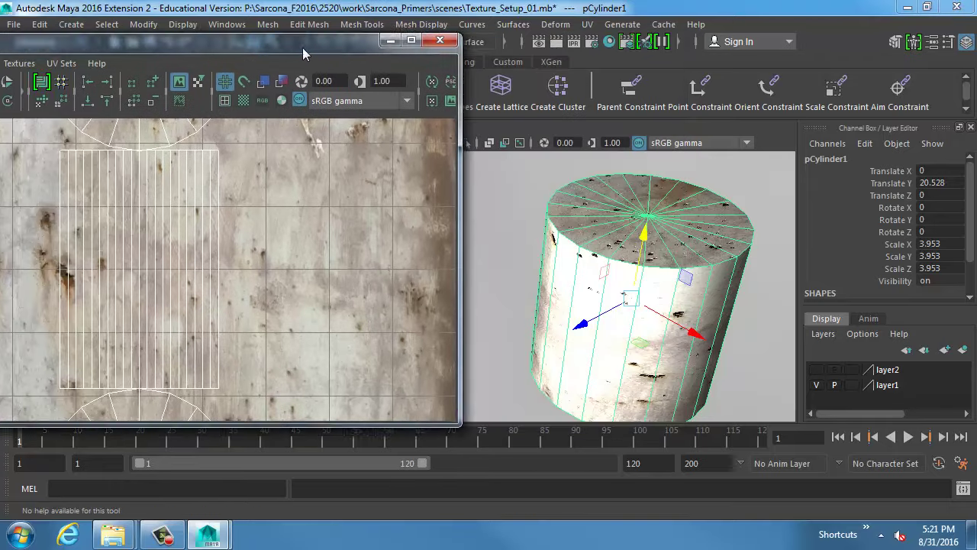
pyautogui.moveTo(463, 217); pyautogui.dragTo(340, 214)
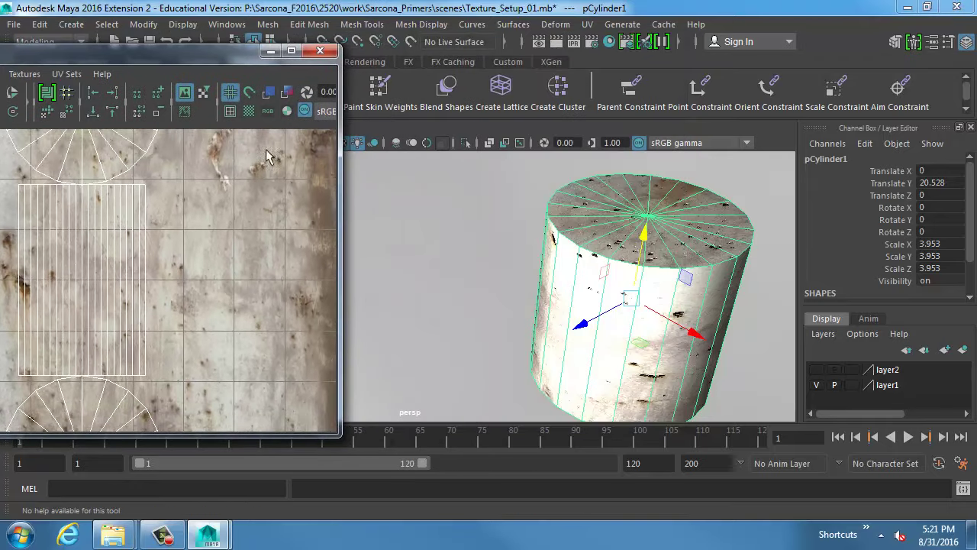
pyautogui.moveTo(174, 59); pyautogui.dragTo(363, 51)
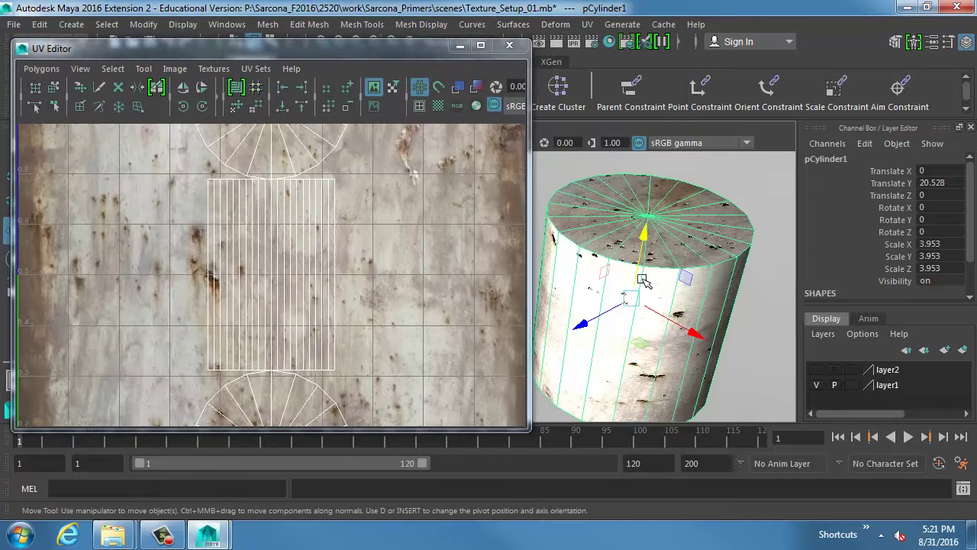
# Step: Examine the cylinder's side and cap UVs over the metal texture and compare them with the texture on the model
pyautogui.keyDown('alt'); pyautogui.moveTo(687, 289); pyautogui.dragTo(440, 269, button='right'); pyautogui.keyUp('alt')
pyautogui.keyDown('alt'); pyautogui.moveTo(440, 270); pyautogui.dragTo(449, 240, button='middle'); pyautogui.keyUp('alt')
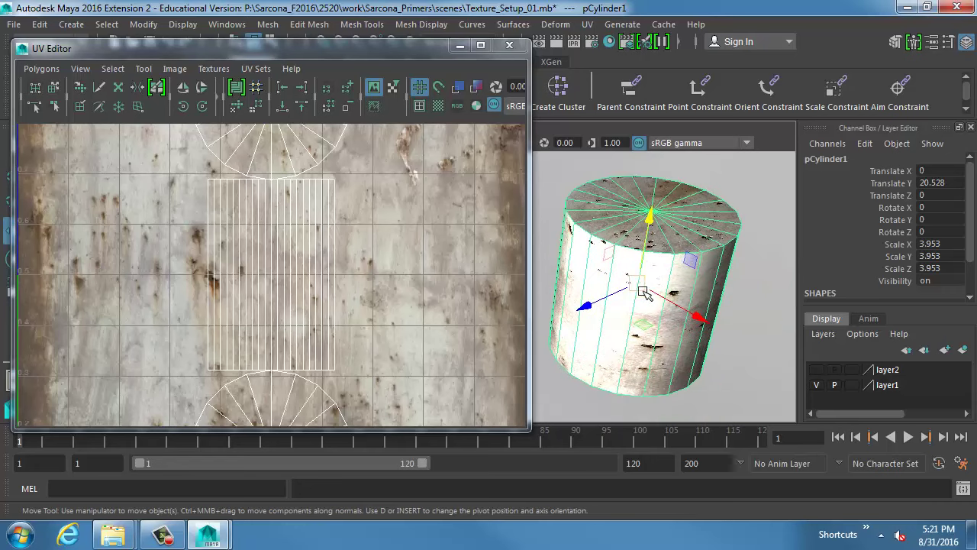
pyautogui.keyDown('alt'); pyautogui.moveTo(642, 290); pyautogui.dragTo(637, 305); pyautogui.keyUp('alt')
pyautogui.keyDown('alt'); pyautogui.moveTo(426, 262); pyautogui.dragTo(257, 229, button='right'); pyautogui.keyUp('alt')
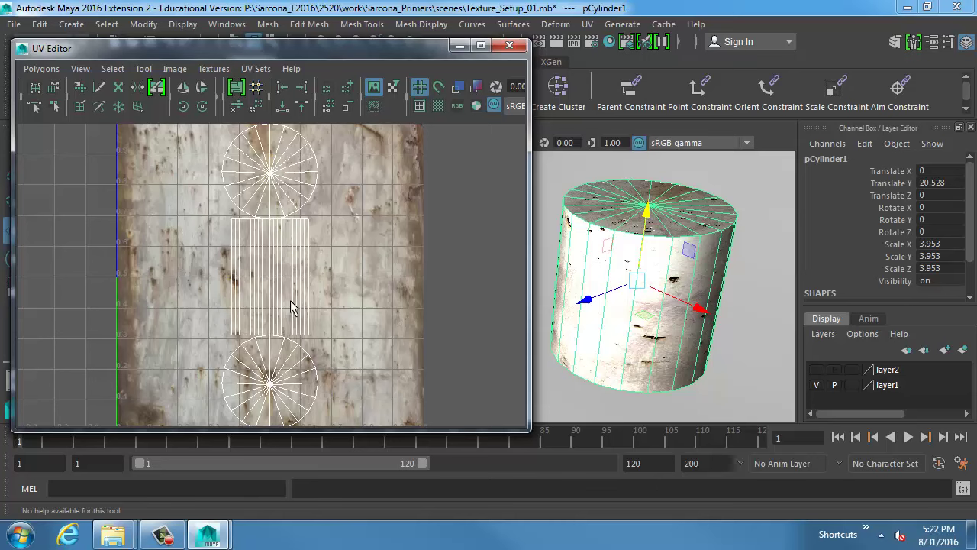
pyautogui.keyDown('alt'); pyautogui.moveTo(210, 217); pyautogui.dragTo(344, 202, button='right'); pyautogui.keyUp('alt')
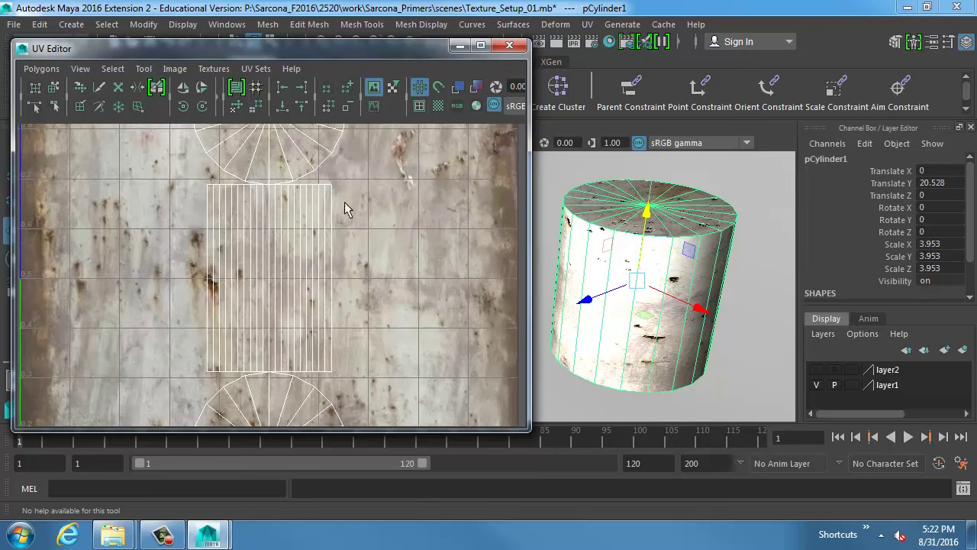
pyautogui.keyDown('alt'); pyautogui.moveTo(263, 203); pyautogui.dragTo(295, 255, button='middle'); pyautogui.keyUp('alt')
pyautogui.keyDown('alt'); pyautogui.moveTo(295, 255); pyautogui.dragTo(572, 262, button='right'); pyautogui.keyUp('alt')
pyautogui.keyDown('alt'); pyautogui.moveTo(374, 266); pyautogui.dragTo(377, 209, button='middle'); pyautogui.keyUp('alt')
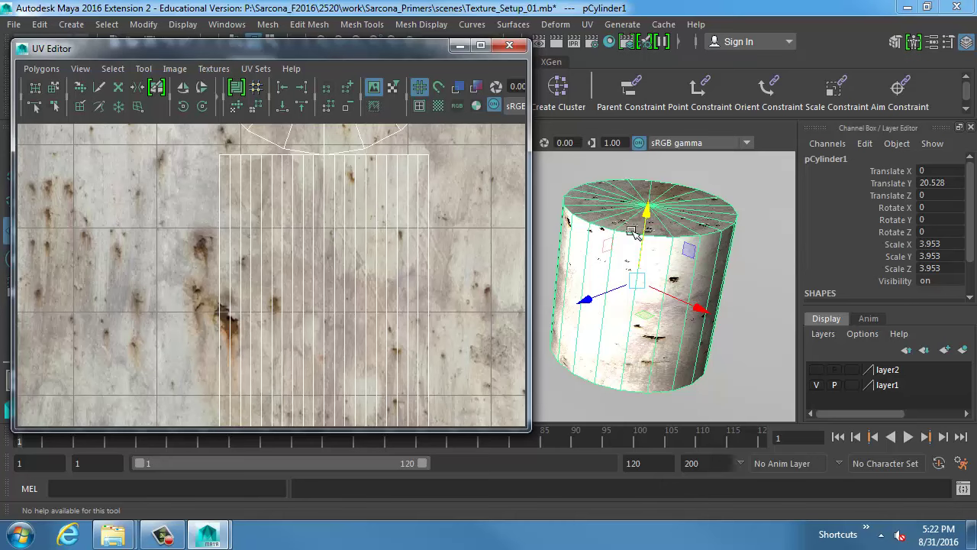
pyautogui.scroll(-2, 376, 224)
pyautogui.scroll(-3, 376, 223)
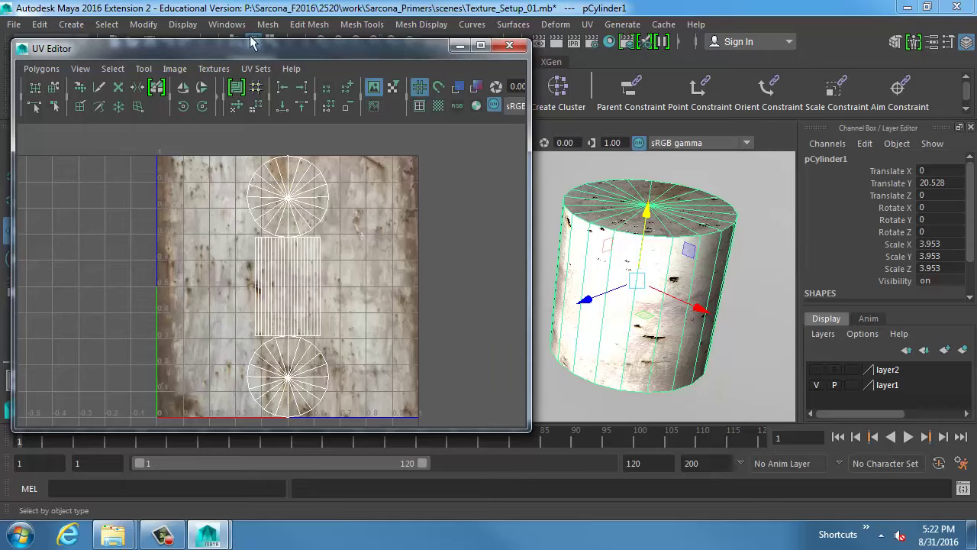
pyautogui.moveTo(155, 48); pyautogui.dragTo(550, 73)
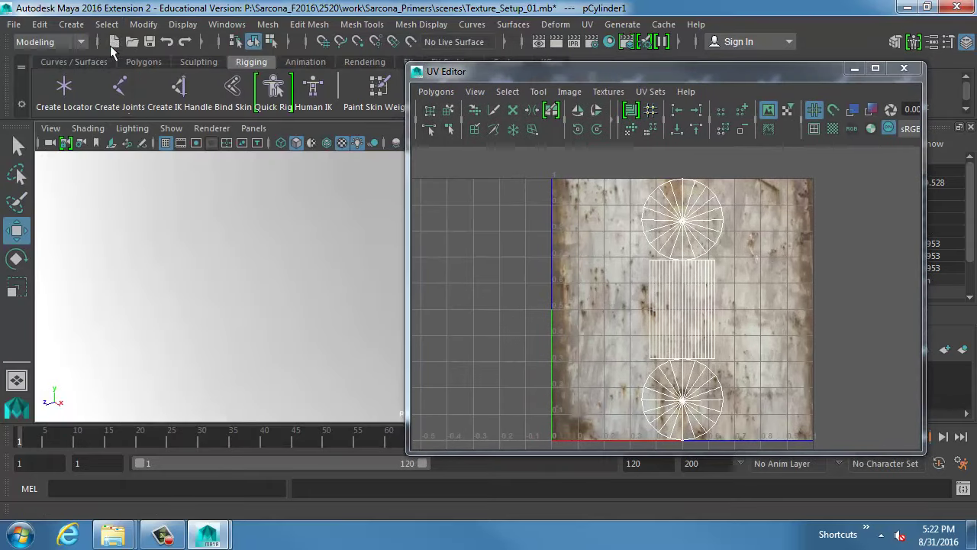
pyautogui.click(71, 24)
pyautogui.moveTo(99, 65)
pyautogui.moveTo(180, 80)
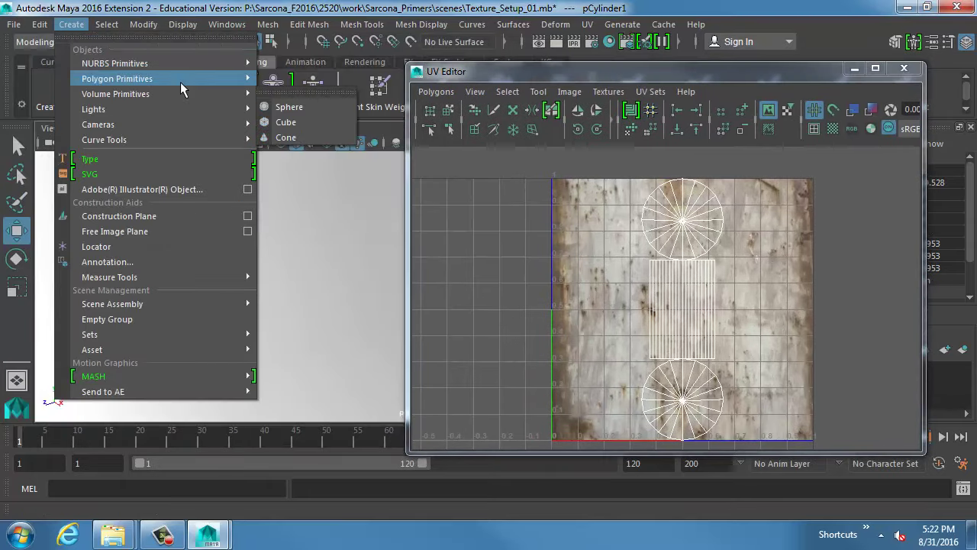
pyautogui.click(286, 91)
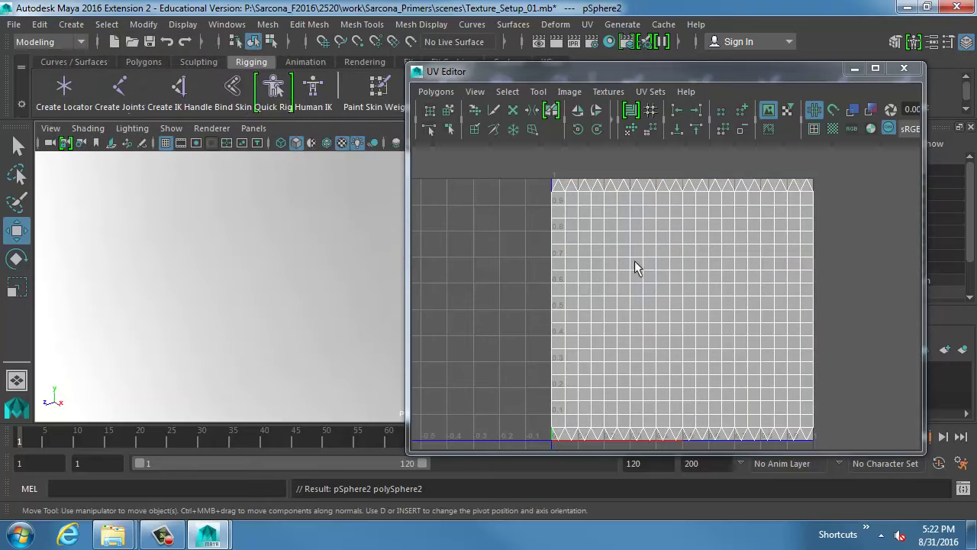
pyautogui.click(904, 68)
pyautogui.click(720, 287)
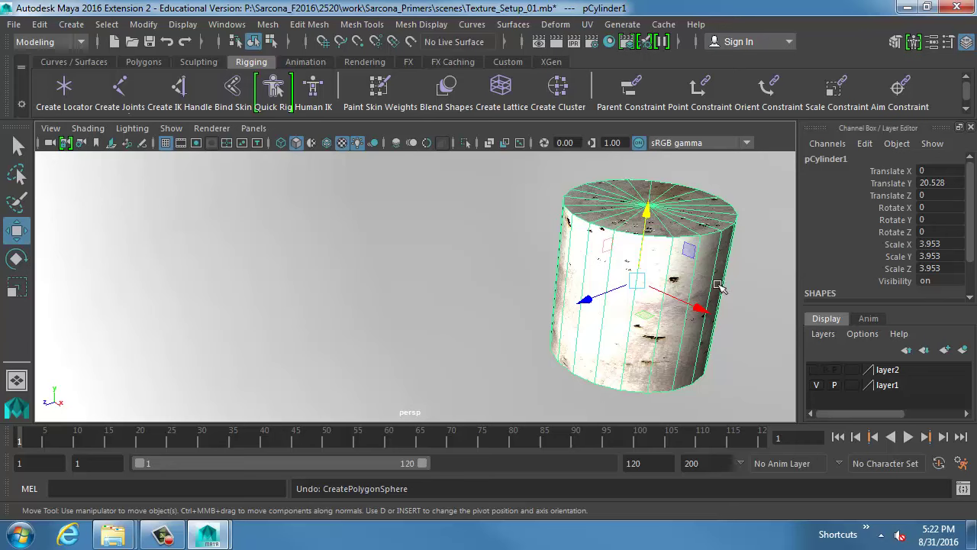
# Step: Move the cylinder to one side and turn on the visibility of layer2 to show the sphere beside it
pyautogui.moveTo(646, 285); pyautogui.dragTo(399, 284)
pyautogui.click(816, 369)
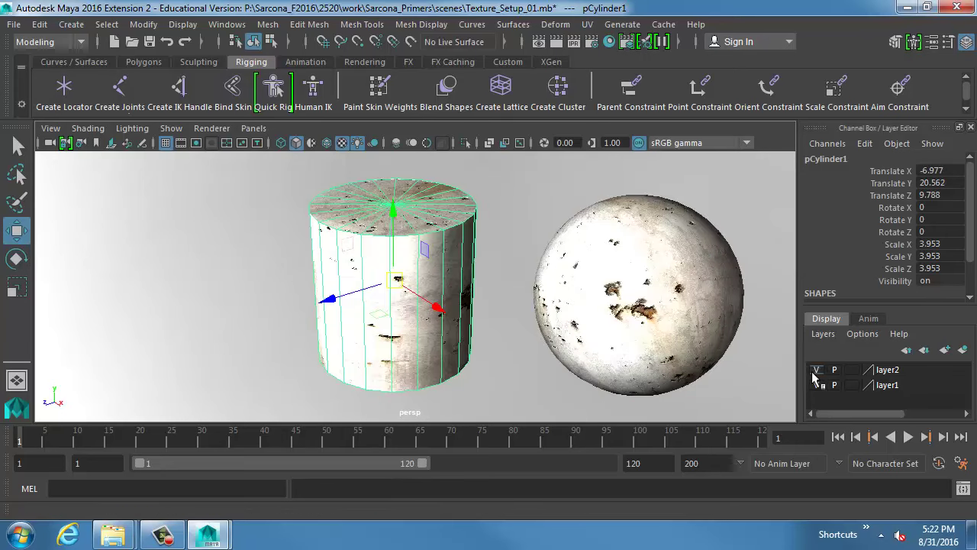
# Step: Open the UV Editor for the textured sphere and place it so that the sphere stays in view
pyautogui.click(638, 294)
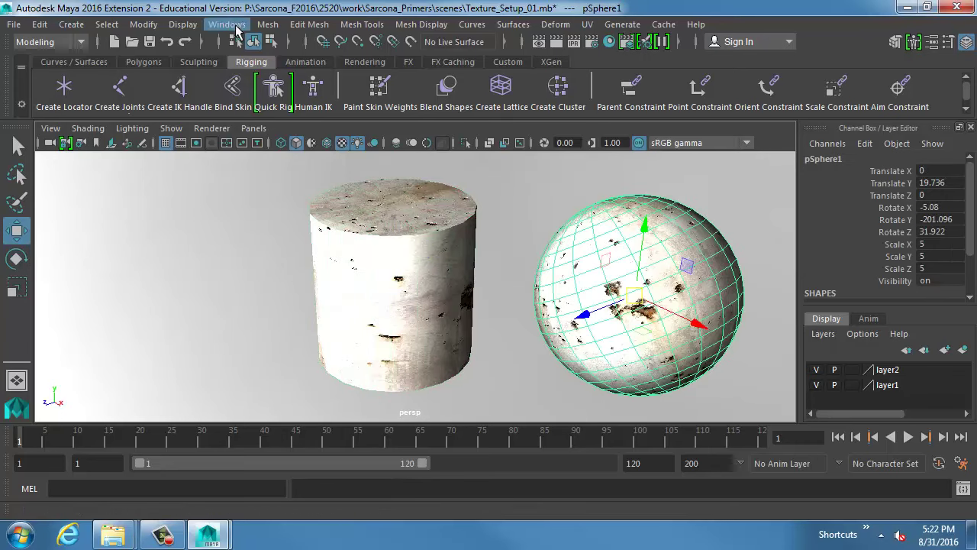
pyautogui.click(227, 24)
pyautogui.click(256, 270)
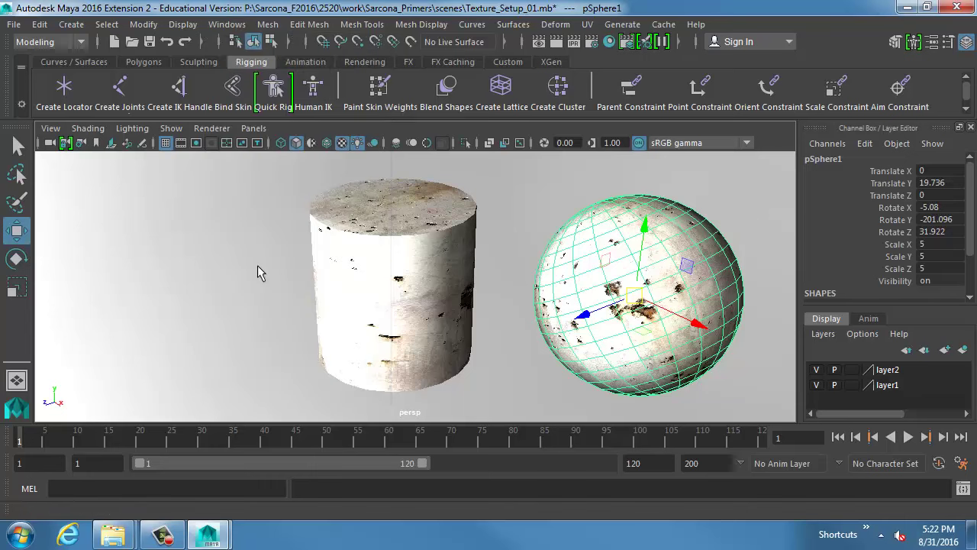
pyautogui.moveTo(614, 78); pyautogui.dragTo(220, 57)
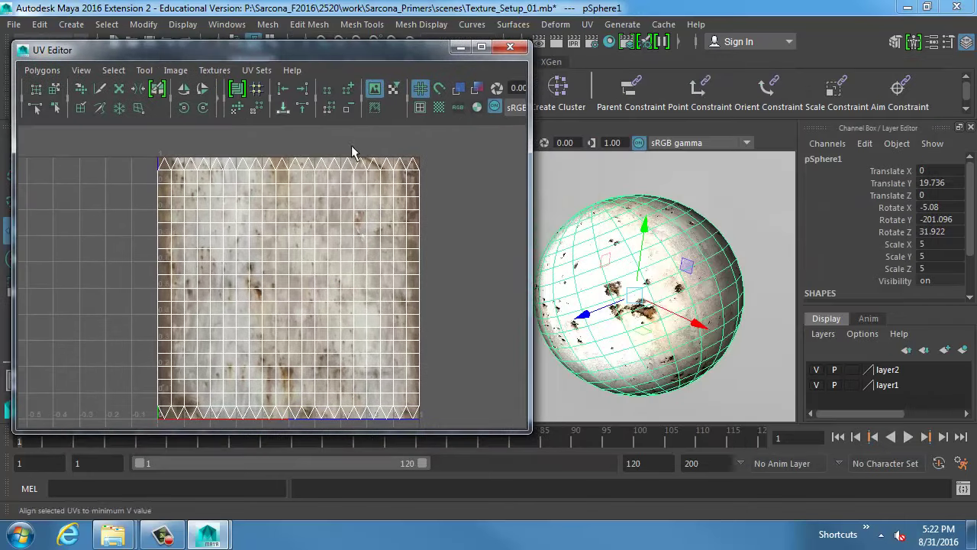
# Step: Examine how the metal texture converges at the sphere's pole and compare it with the triangular faces along the UV layout's edges
pyautogui.keyDown('alt'); pyautogui.moveTo(640, 235); pyautogui.dragTo(548, 207); pyautogui.keyUp('alt')
pyautogui.moveTo(305, 49); pyautogui.dragTo(187, 46)
pyautogui.keyDown('alt'); pyautogui.moveTo(519, 258); pyautogui.dragTo(547, 341); pyautogui.keyUp('alt')
pyautogui.keyDown('alt'); pyautogui.moveTo(546, 341); pyautogui.dragTo(456, 269, button='middle'); pyautogui.keyUp('alt')
pyautogui.keyDown('alt'); pyautogui.moveTo(462, 276); pyautogui.dragTo(783, 320, button='right'); pyautogui.keyUp('alt')
pyautogui.keyDown('alt'); pyautogui.moveTo(714, 313); pyautogui.dragTo(632, 304, button='middle'); pyautogui.keyUp('alt')
pyautogui.keyDown('alt'); pyautogui.moveTo(632, 305); pyautogui.dragTo(781, 323, button='right'); pyautogui.keyUp('alt')
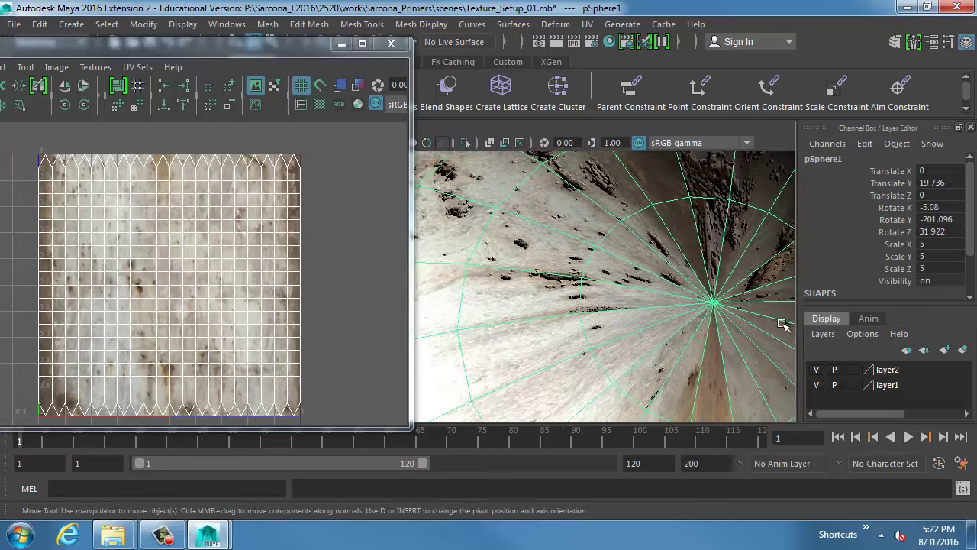
pyautogui.keyDown('alt'); pyautogui.moveTo(781, 323); pyautogui.dragTo(659, 311, button='middle'); pyautogui.keyUp('alt')
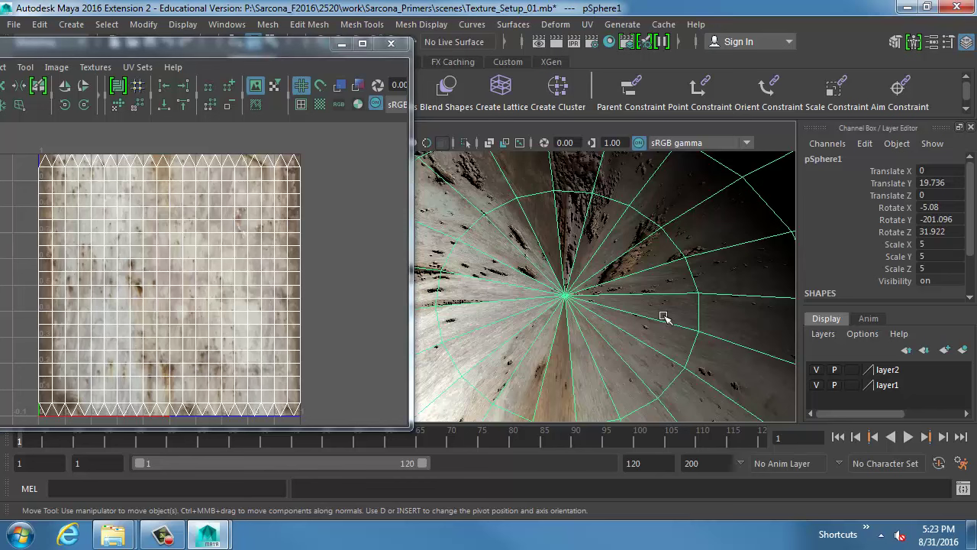
# Step: Select one face near the rust patches on the sphere and compare its texture up close in the viewport and UV Editor
pyautogui.keyDown('alt'); pyautogui.moveTo(724, 263); pyautogui.dragTo(527, 267, button='right'); pyautogui.keyUp('alt')
pyautogui.keyDown('alt'); pyautogui.moveTo(524, 342); pyautogui.dragTo(651, 302); pyautogui.keyUp('alt')
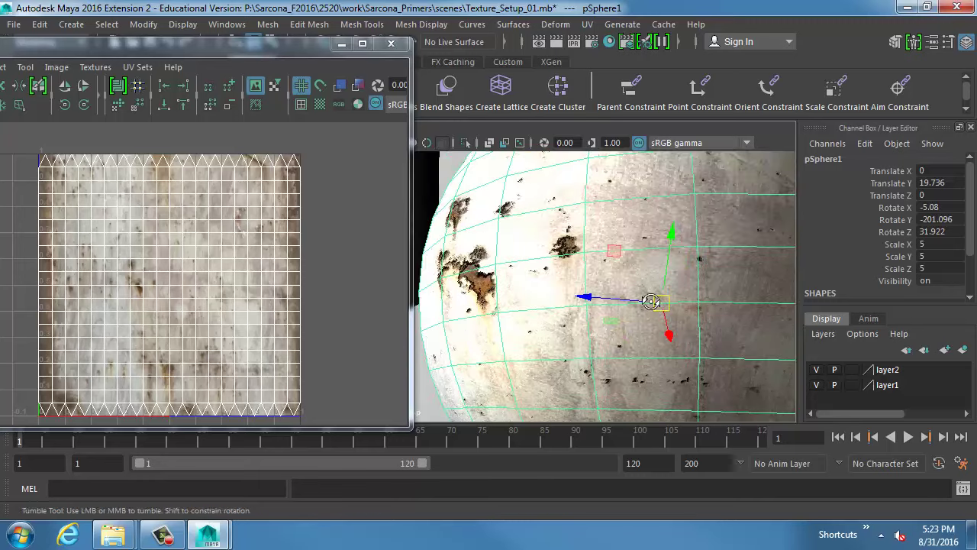
pyautogui.keyDown('alt'); pyautogui.moveTo(651, 302); pyautogui.dragTo(676, 323, button='right'); pyautogui.keyUp('alt')
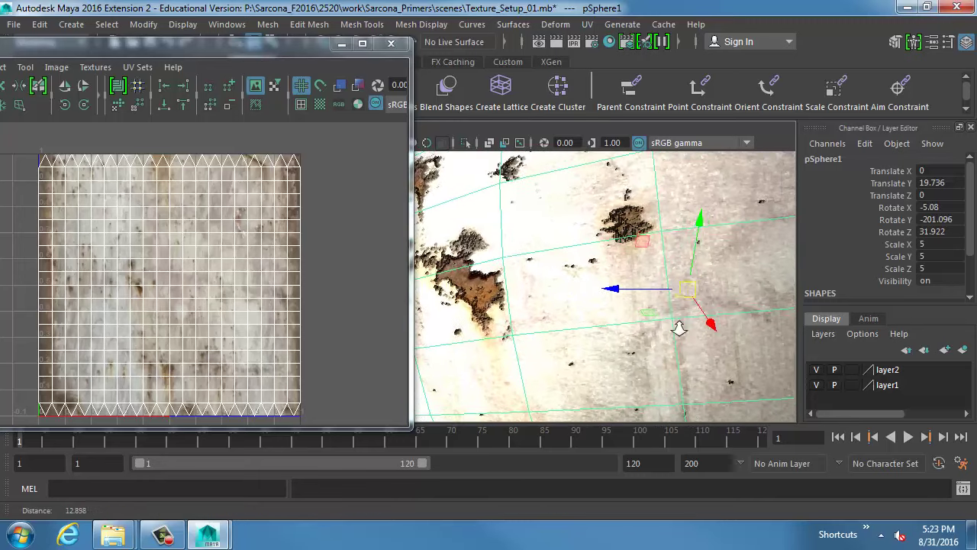
pyautogui.press('F11')
pyautogui.click(579, 279)
pyautogui.keyDown('alt'); pyautogui.moveTo(585, 310); pyautogui.dragTo(650, 267); pyautogui.keyUp('alt')
pyautogui.press('f')
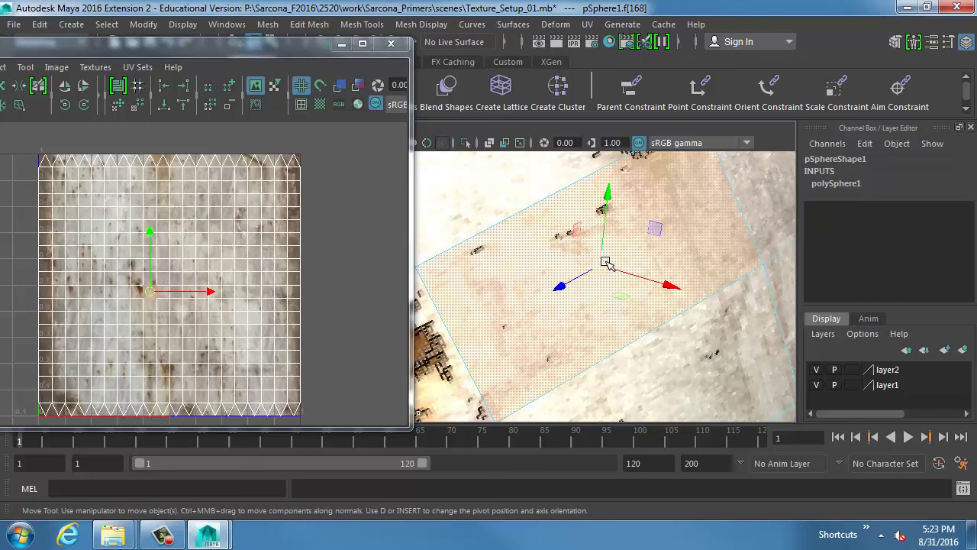
pyautogui.click(557, 281)
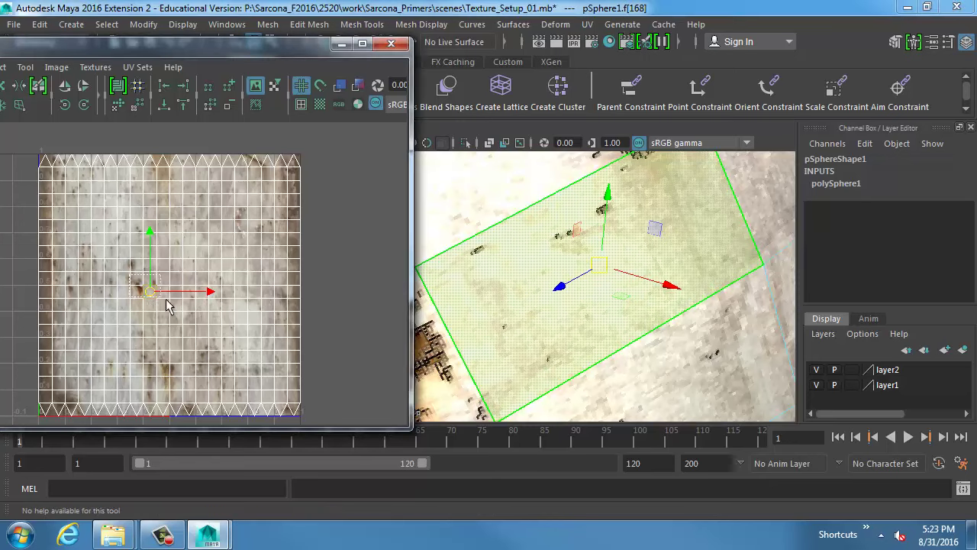
pyautogui.press('f')
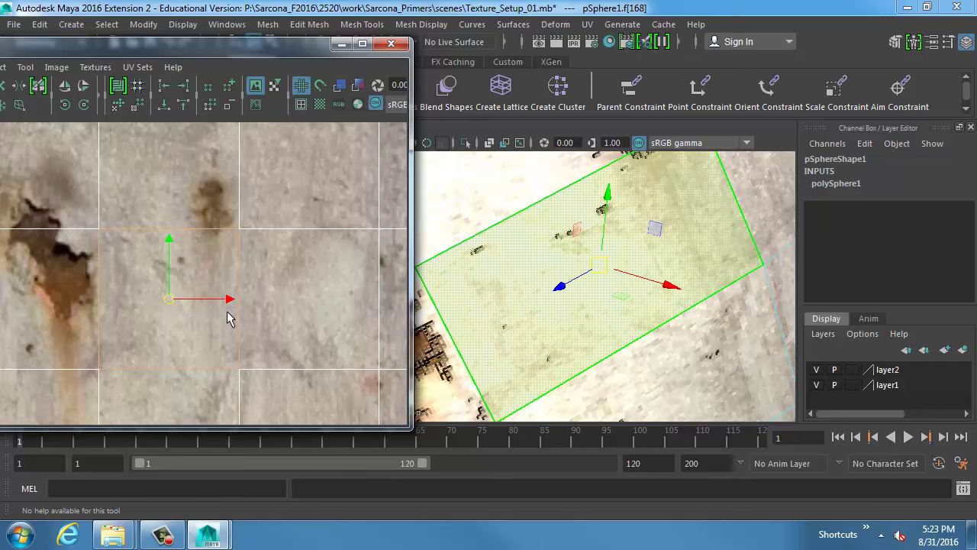
# Step: Close the UV Editor and return the sphere from face selection to object selection
pyautogui.click(391, 43)
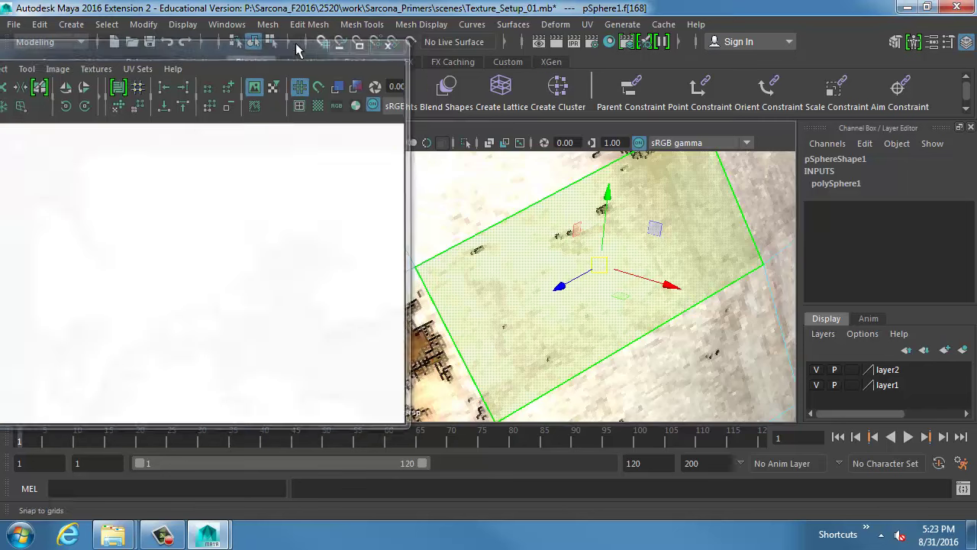
pyautogui.scroll(-10, 499, 238)
pyautogui.moveTo(312, 252); pyautogui.dragTo(347, 218, button='right')
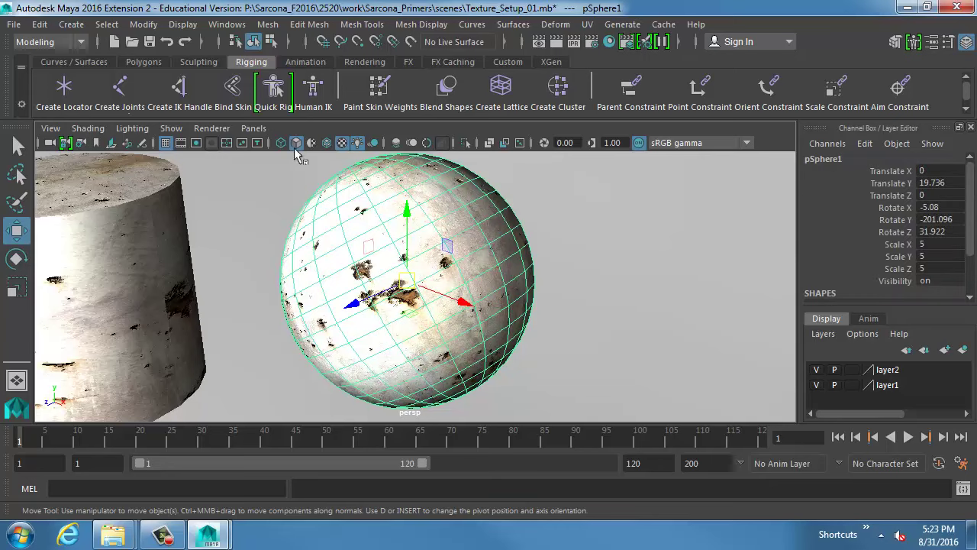
# Step: Create a polygon plane and move it next to the sphere on the side away from the cylinder
pyautogui.click(71, 24)
pyautogui.moveTo(122, 78)
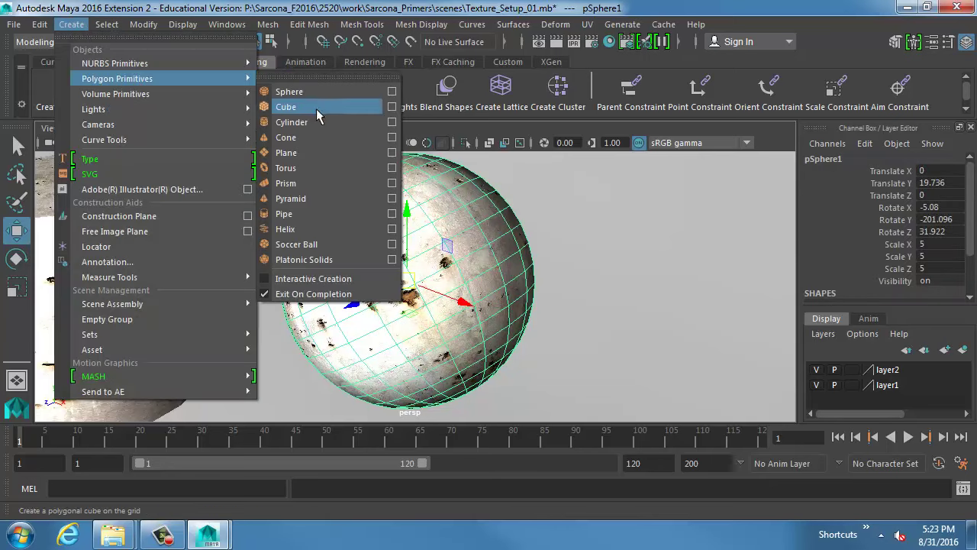
pyautogui.click(314, 147)
pyautogui.scroll(-4, 338, 251)
pyautogui.press('v')
pyautogui.moveTo(375, 240); pyautogui.dragTo(362, 255, button='middle')
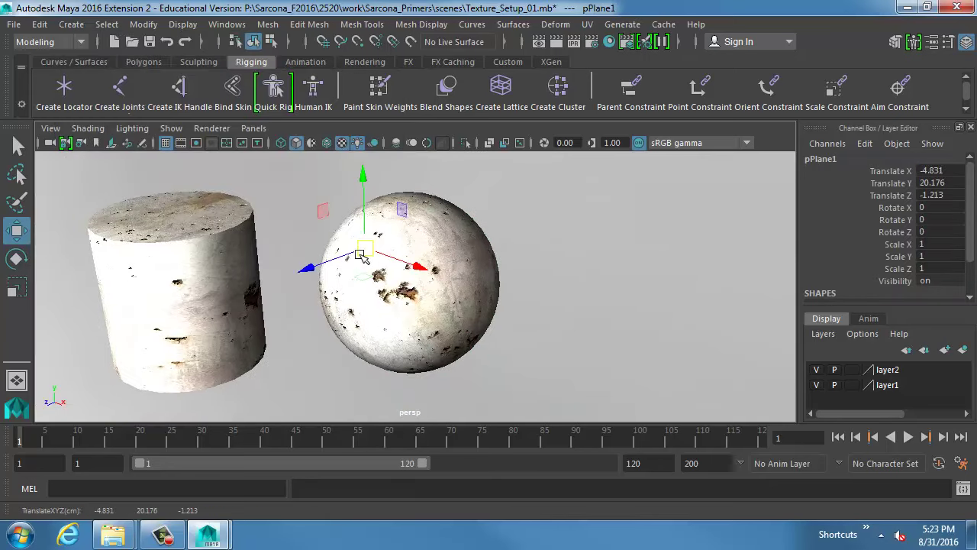
pyautogui.moveTo(365, 252); pyautogui.dragTo(570, 261)
# Step: Scale the plane uniformly to about 13.2 and rotate it to about 62.5, 22.9 and -32.9 degrees, clear of the sphere
pyautogui.press('r')
pyautogui.moveTo(555, 249); pyautogui.dragTo(687, 253)
pyautogui.press('e')
pyautogui.moveTo(575, 265); pyautogui.dragTo(563, 320)
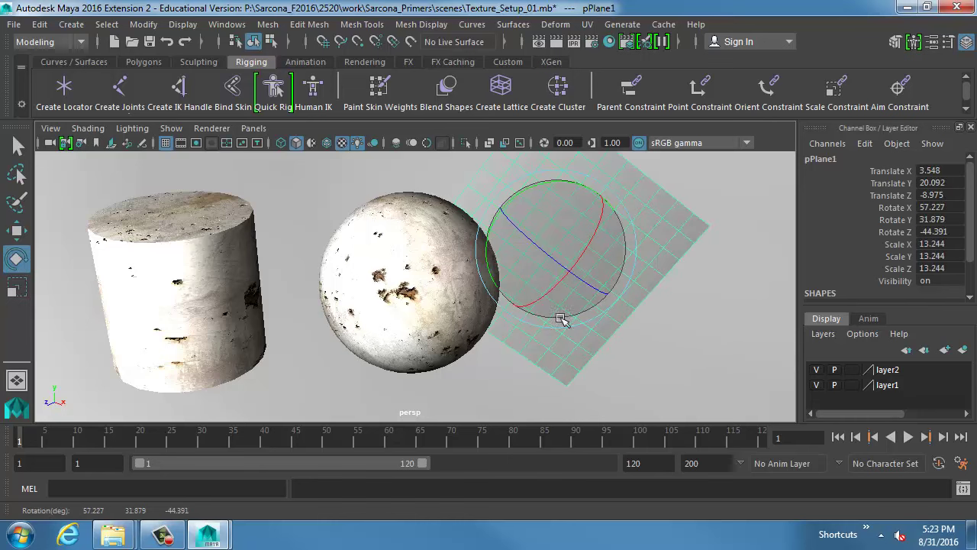
pyautogui.moveTo(563, 239); pyautogui.dragTo(596, 244)
pyautogui.press('w')
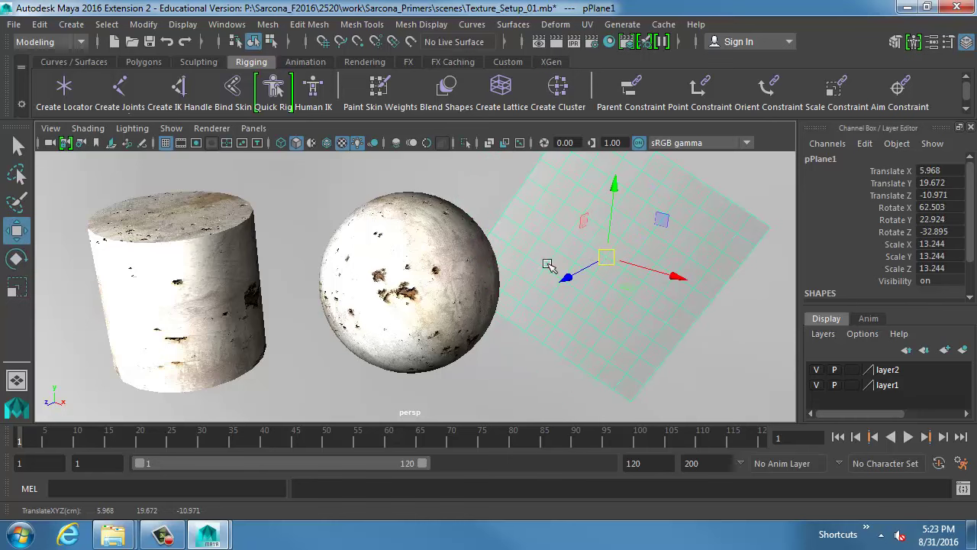
# Step: Open the UV Editor for the plane and view its complete UV grid
pyautogui.click(227, 25)
pyautogui.click(259, 269)
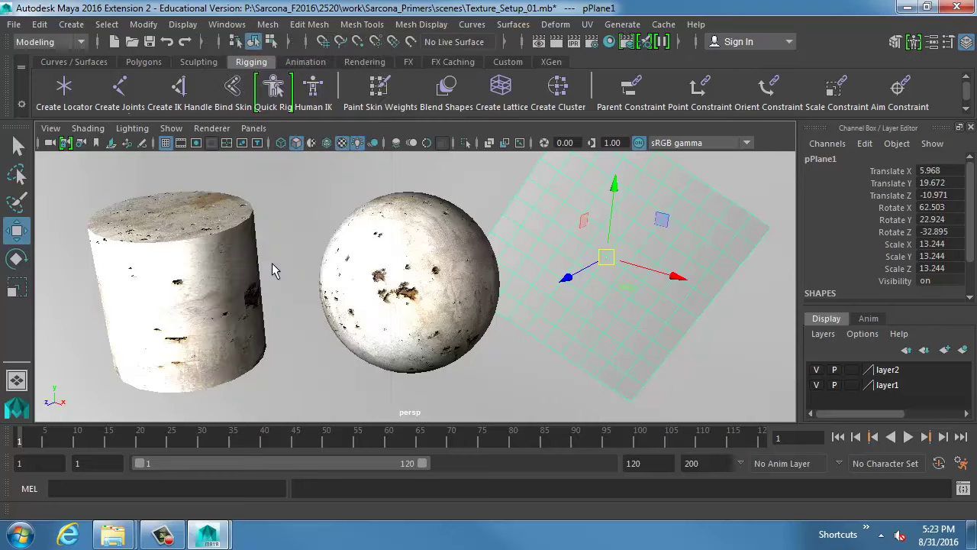
pyautogui.scroll(-4, 124, 245)
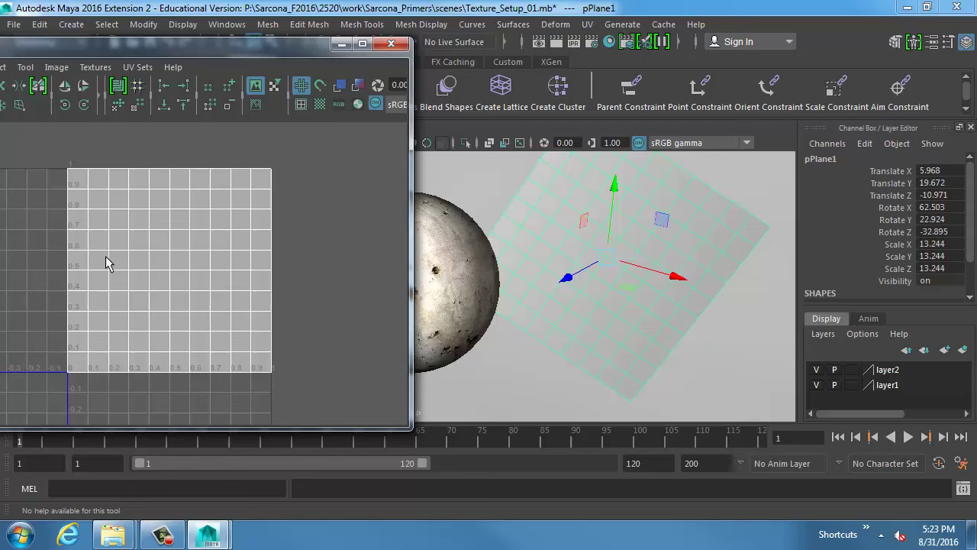
# Step: Set the plane's Subdivisions Height to 26
pyautogui.scroll(-2, 840, 257)
pyautogui.click(836, 285)
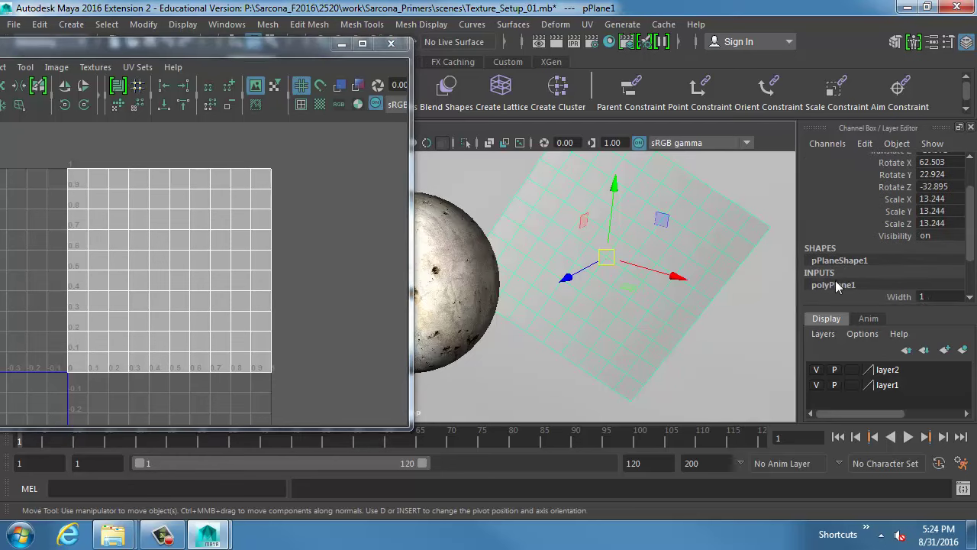
pyautogui.scroll(-2, 859, 271)
pyautogui.click(873, 271)
pyautogui.moveTo(583, 246); pyautogui.dragTo(680, 249, button='middle')
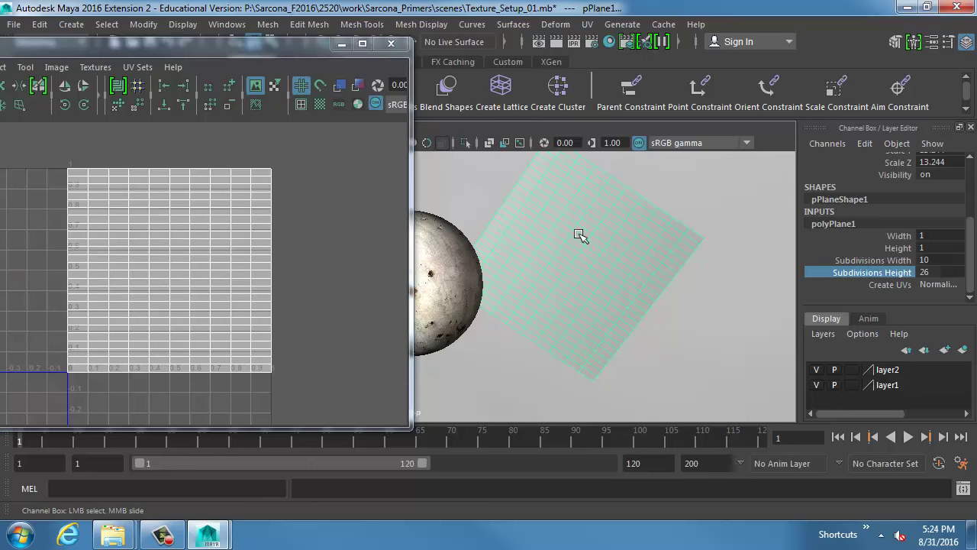
# Step: Select a single face on the plane and compare its shape up close in the viewport and UV Editor
pyautogui.hotkey('ctrl', 'shift', 'i')
pyautogui.hotkey('ctrl', 'z')
pyautogui.moveTo(576, 226); pyautogui.dragTo(575, 136, button='right')
pyautogui.click(563, 201)
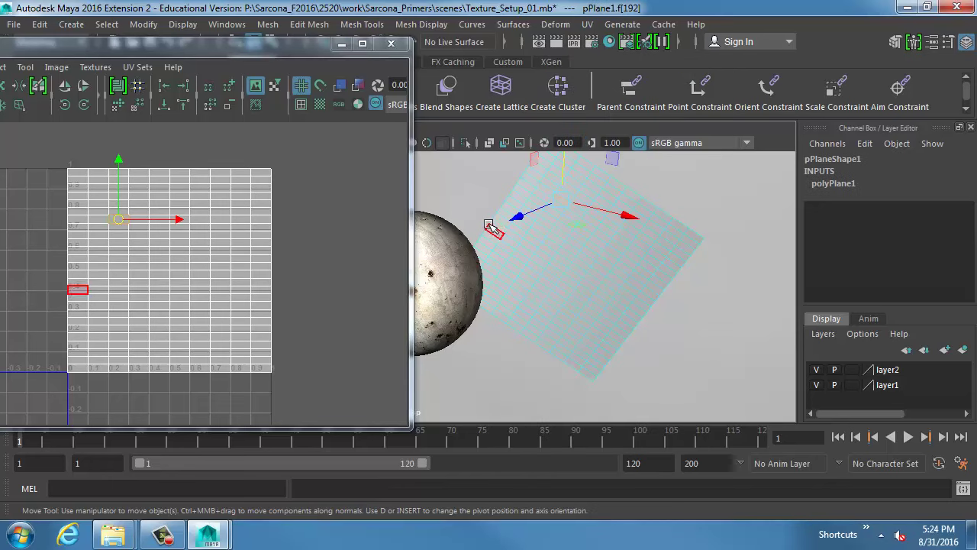
pyautogui.press('f')
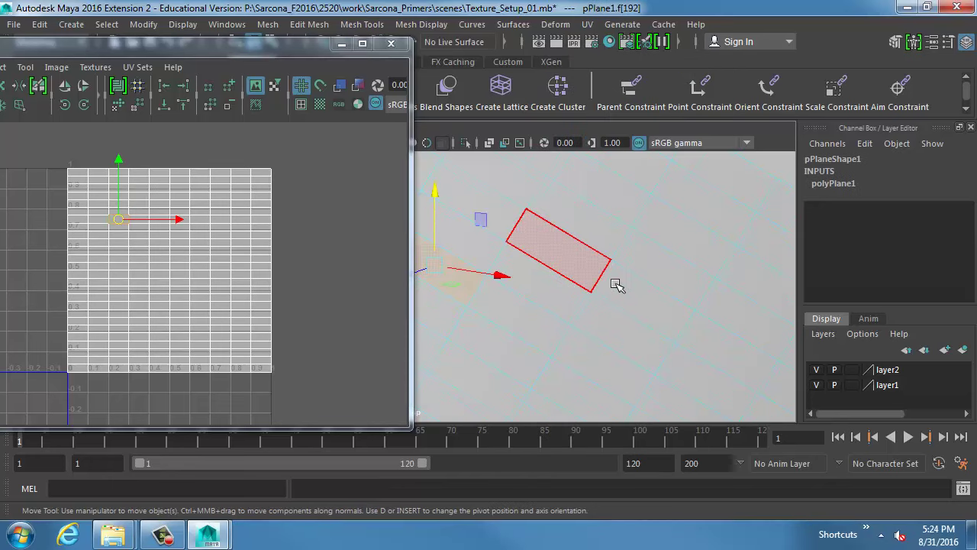
pyautogui.press('f')
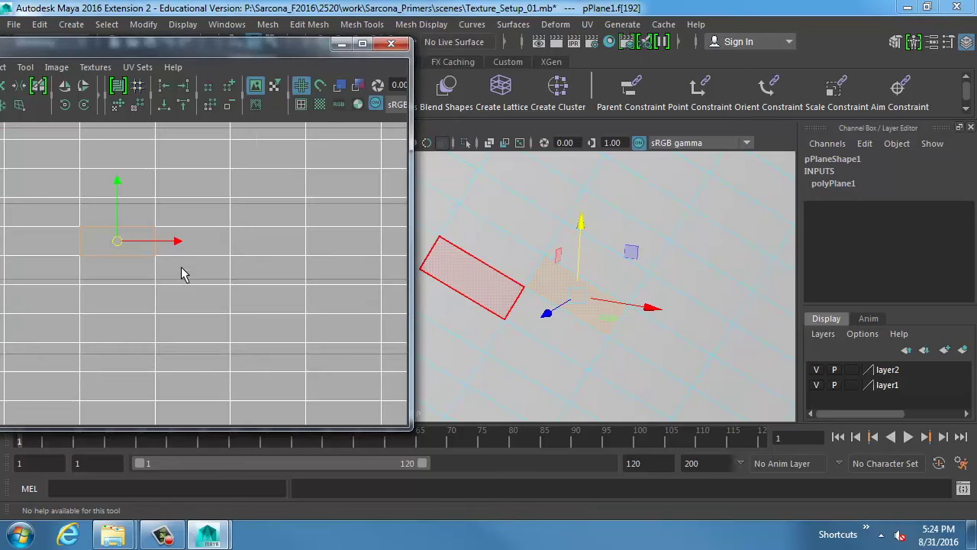
pyautogui.keyDown('alt'); pyautogui.moveTo(126, 273); pyautogui.dragTo(175, 283, button='middle'); pyautogui.keyUp('alt')
pyautogui.keyDown('alt'); pyautogui.moveTo(176, 282); pyautogui.dragTo(275, 292, button='right'); pyautogui.keyUp('alt')
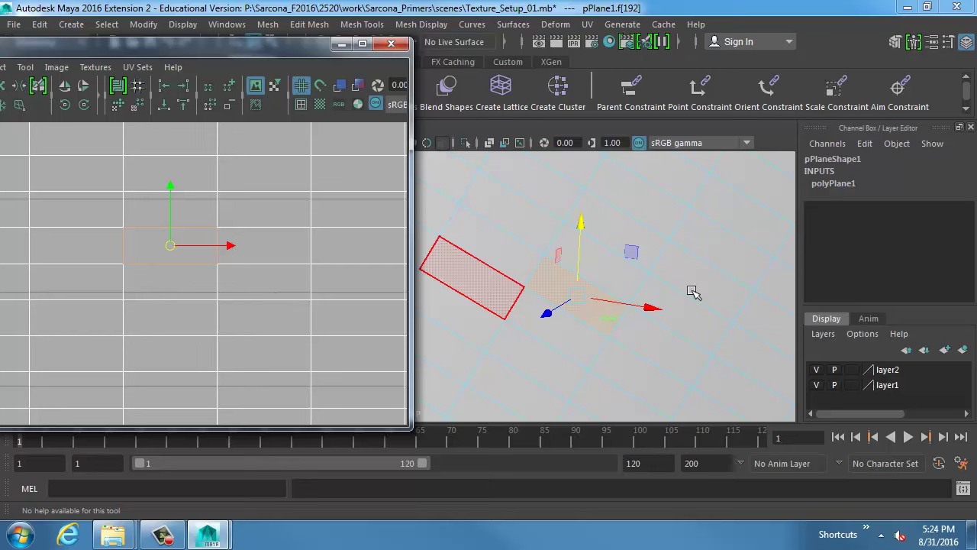
# Step: Select a group of faces on the plane and activate the Scale tool for them
pyautogui.keyDown('alt'); pyautogui.moveTo(694, 292); pyautogui.dragTo(588, 284, button='middle'); pyautogui.keyUp('alt')
pyautogui.keyDown('alt'); pyautogui.moveTo(588, 284); pyautogui.dragTo(436, 279); pyautogui.keyUp('alt')
pyautogui.doubleClick(592, 291)
pyautogui.keyDown('alt'); pyautogui.moveTo(497, 295); pyautogui.dragTo(561, 284); pyautogui.keyUp('alt')
pyautogui.press('r')
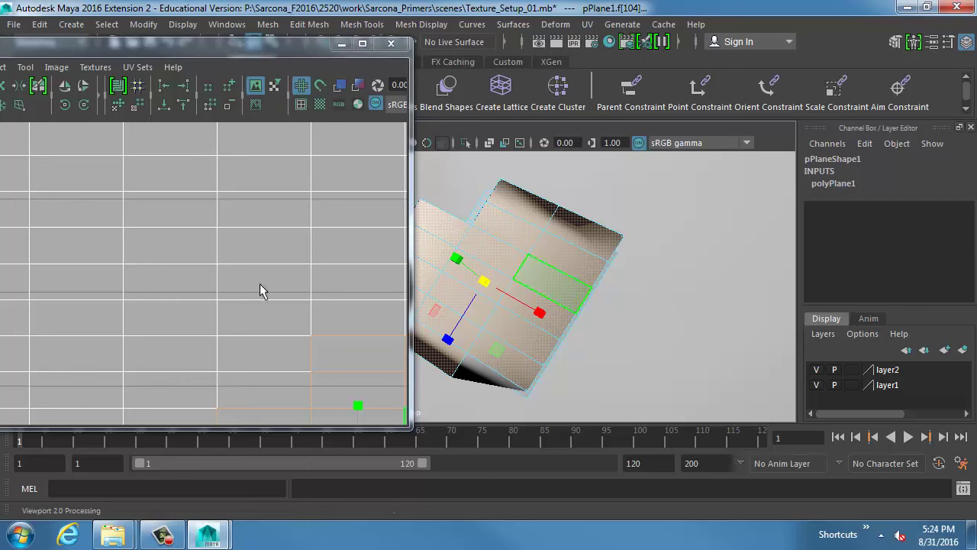
# Step: Return to object selection and delete the plane
pyautogui.press('F8')
pyautogui.press('Delete')
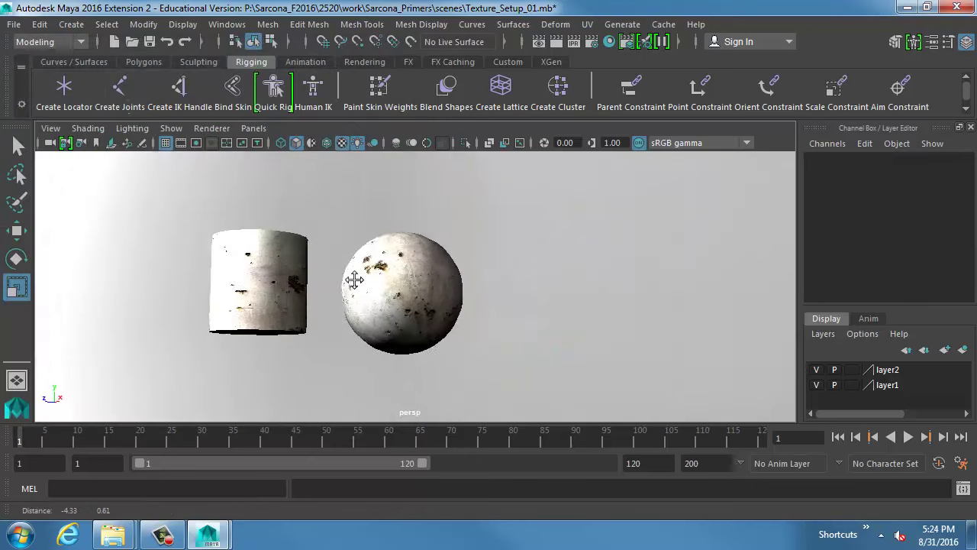
# Step: Bring the cylinder and sphere into a closer view together and select the cylinder
pyautogui.click(348, 280)
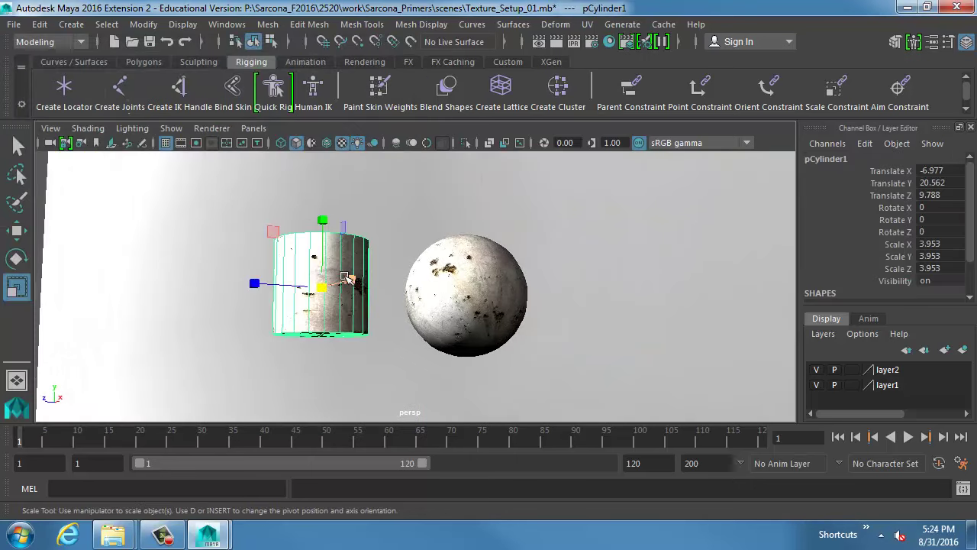
pyautogui.click(432, 288)
pyautogui.keyDown('alt'); pyautogui.moveTo(432, 289); pyautogui.dragTo(474, 313); pyautogui.keyUp('alt')
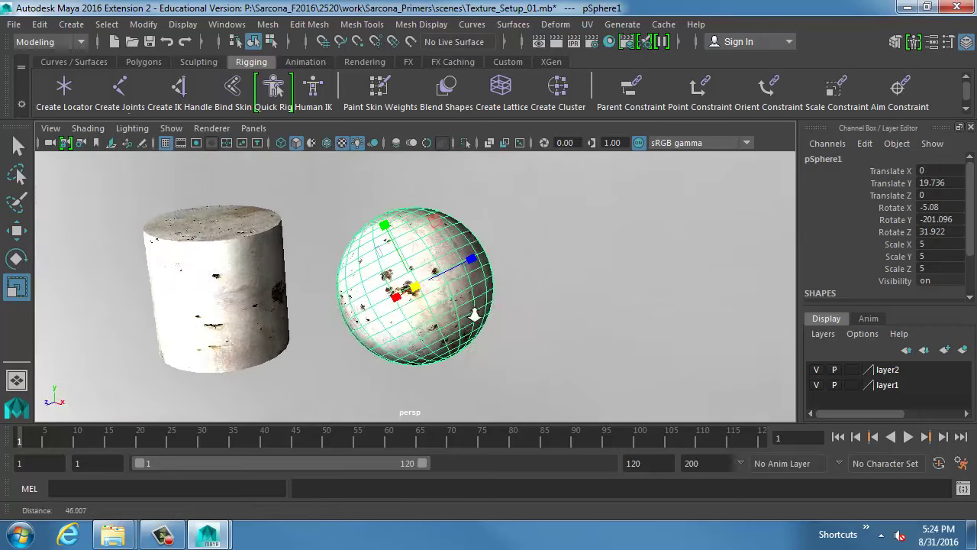
pyautogui.keyDown('alt'); pyautogui.moveTo(473, 313); pyautogui.dragTo(447, 279, button='right'); pyautogui.keyUp('alt')
pyautogui.keyDown('alt'); pyautogui.moveTo(310, 282); pyautogui.dragTo(430, 282, button='middle'); pyautogui.keyUp('alt')
pyautogui.click(264, 267)
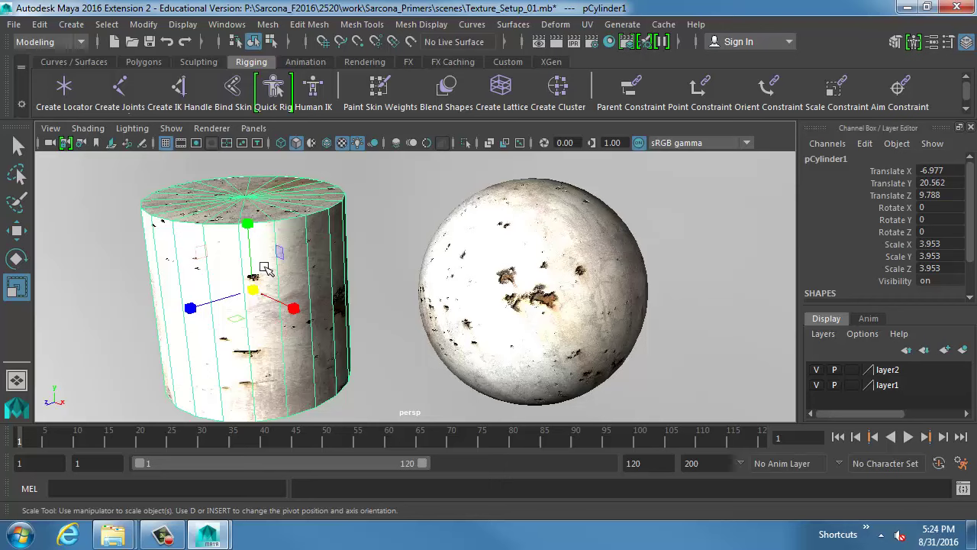
# Step: Delete the sphere beside the cylinder
pyautogui.click(502, 193)
pyautogui.press('Delete')
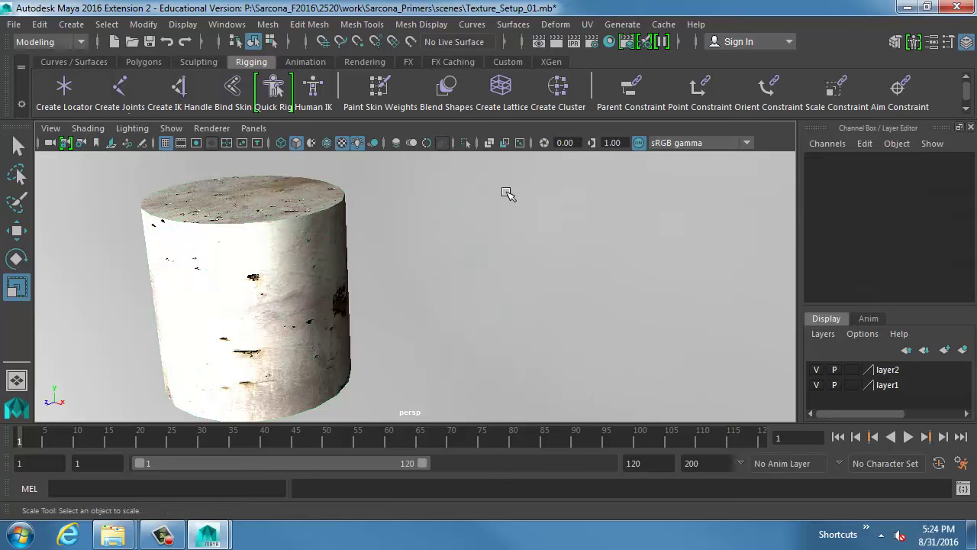
# Step: Switch to Internet Explorer, search the web for "uv texture checkerboard" and show the image results
pyautogui.click(68, 534)
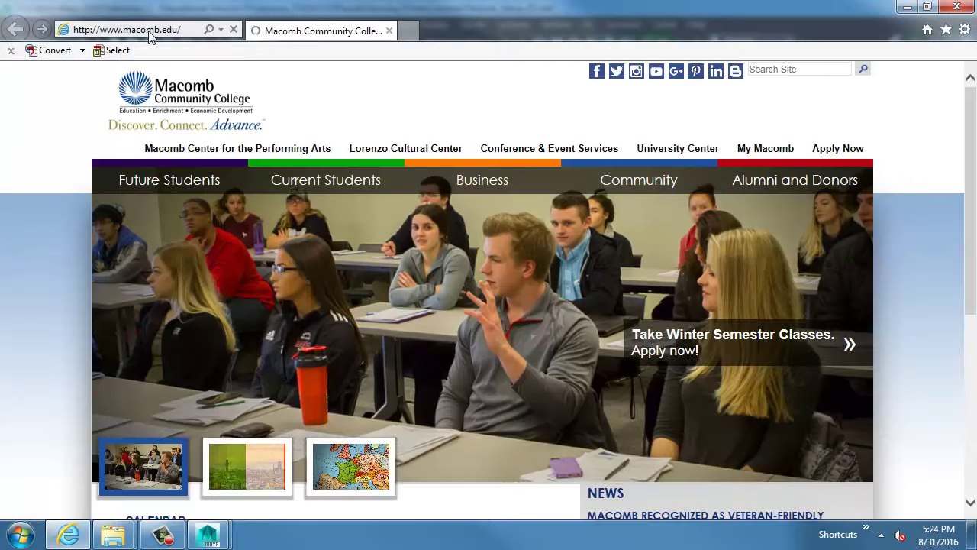
pyautogui.click(150, 32)
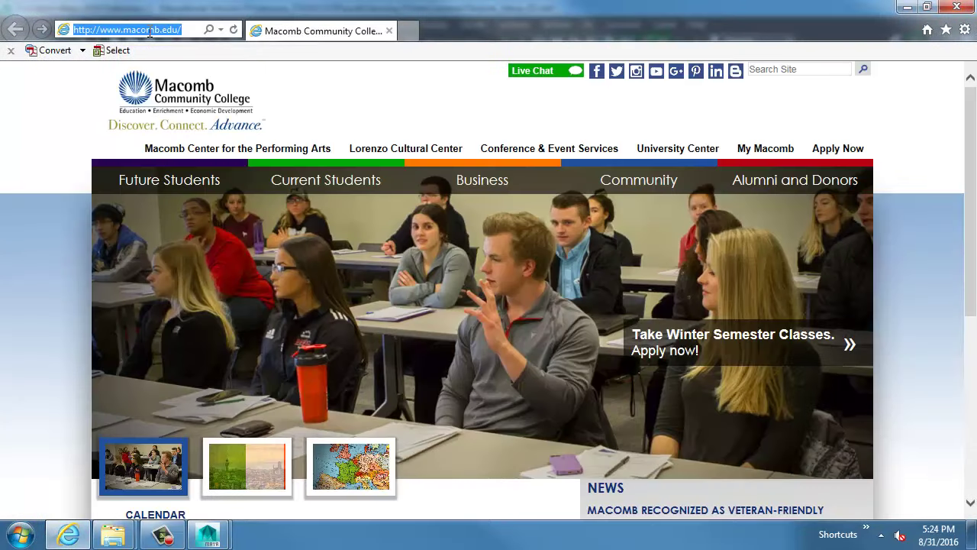
pyautogui.write('uv ')
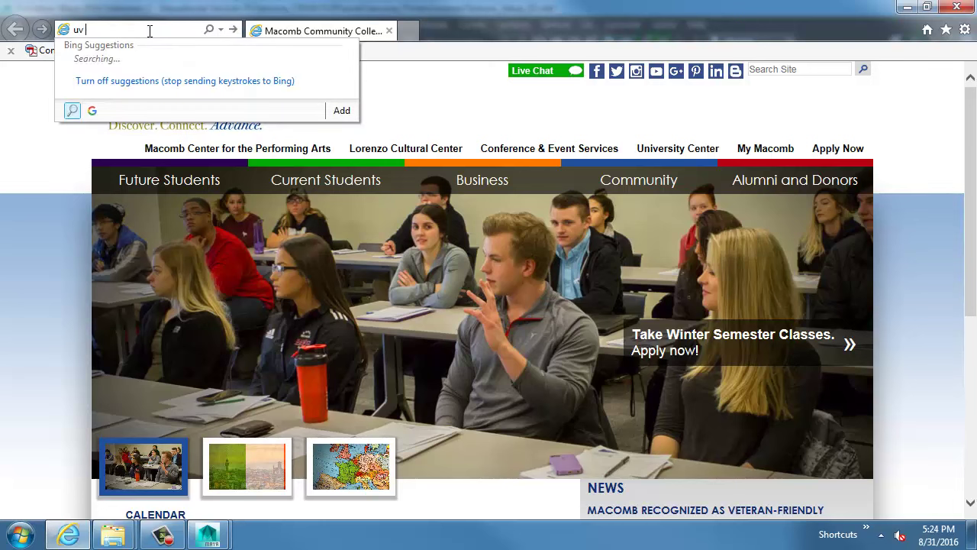
pyautogui.write('texture checkerboard')
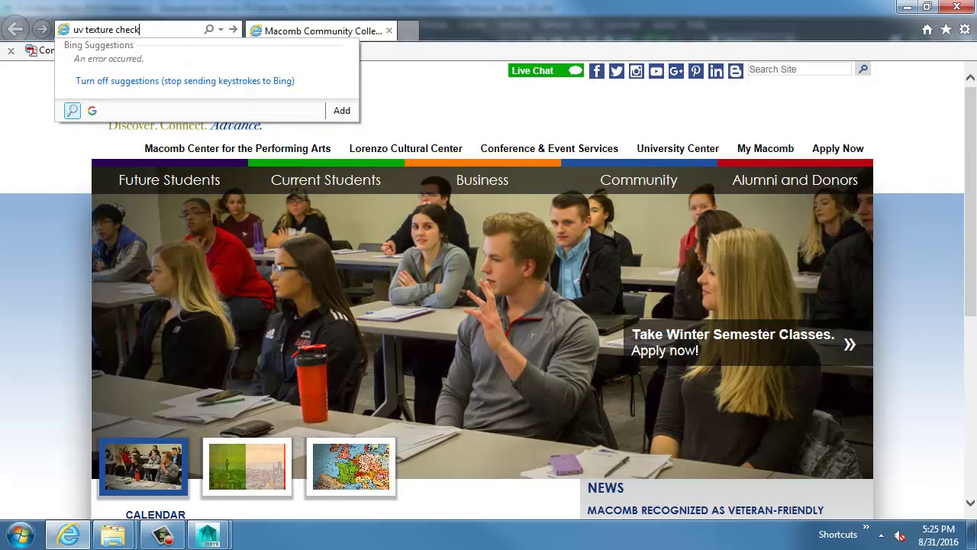
pyautogui.press('Return')
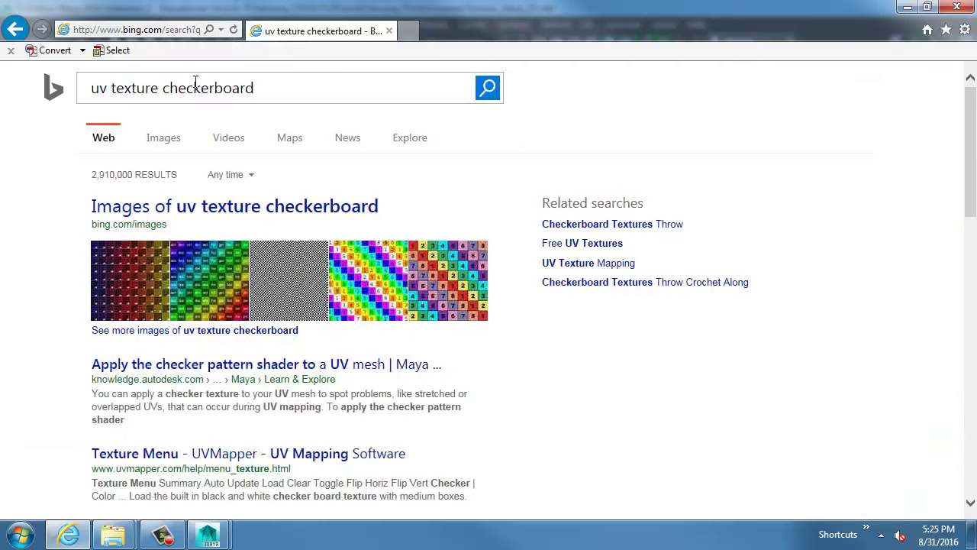
pyautogui.click(154, 139)
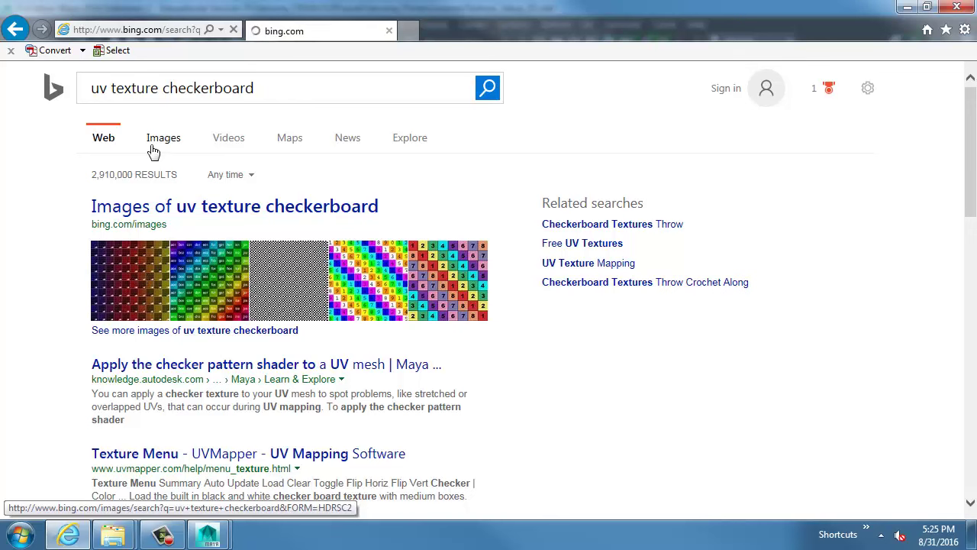
# Step: Compare enlarged previews of the checkerboard textures in the image results, including the black-and-white, numbered and lettered patterns
pyautogui.scroll(-2, 339, 354)
pyautogui.moveTo(338, 353)
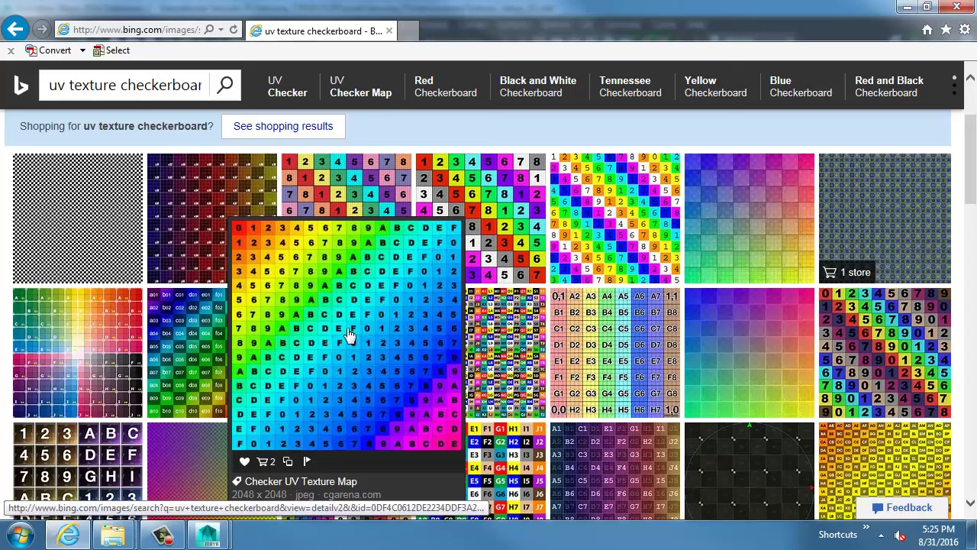
pyautogui.moveTo(71, 223)
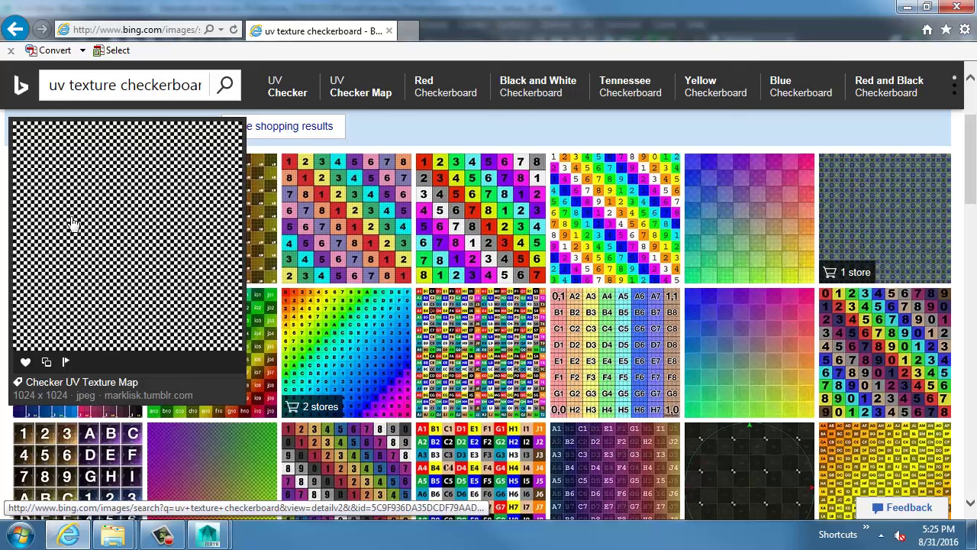
pyautogui.moveTo(330, 210)
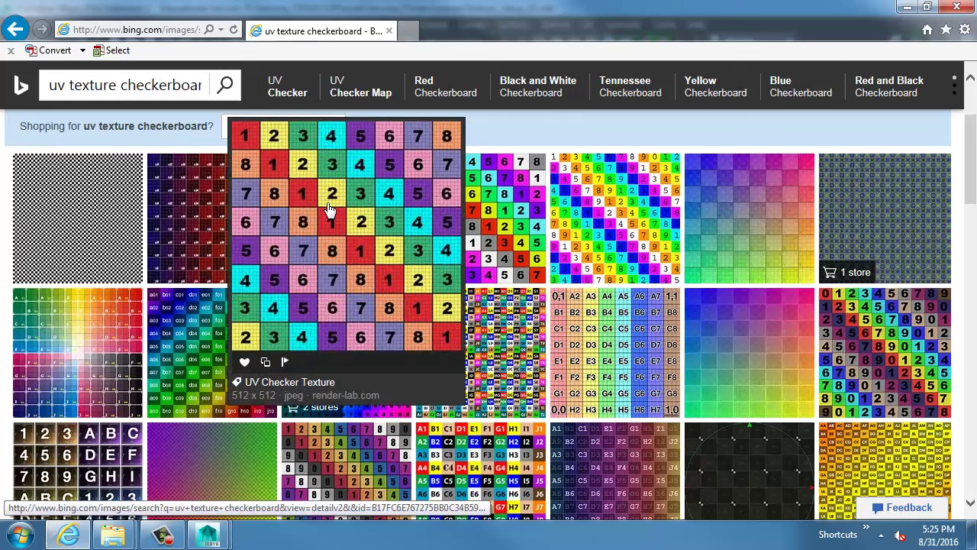
pyautogui.moveTo(206, 219)
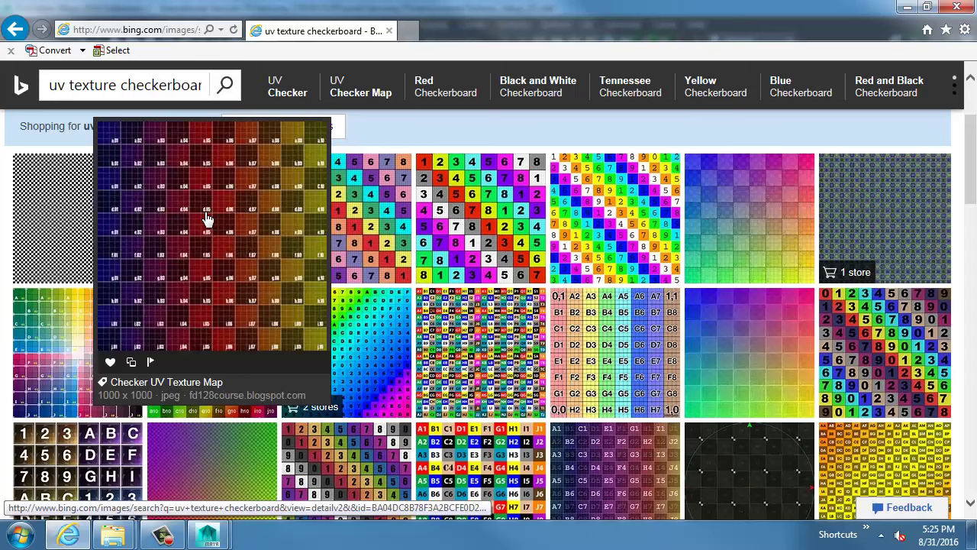
pyautogui.moveTo(397, 220)
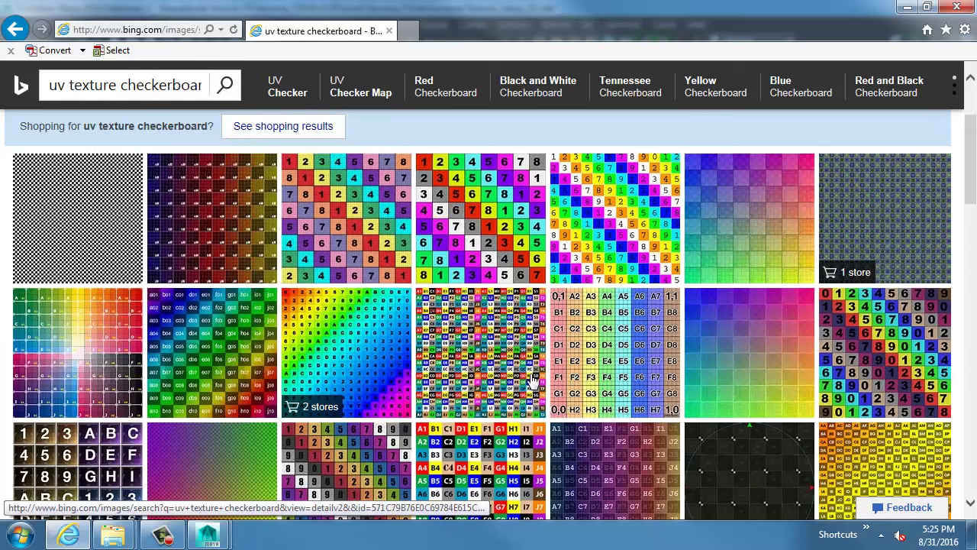
pyautogui.moveTo(532, 379)
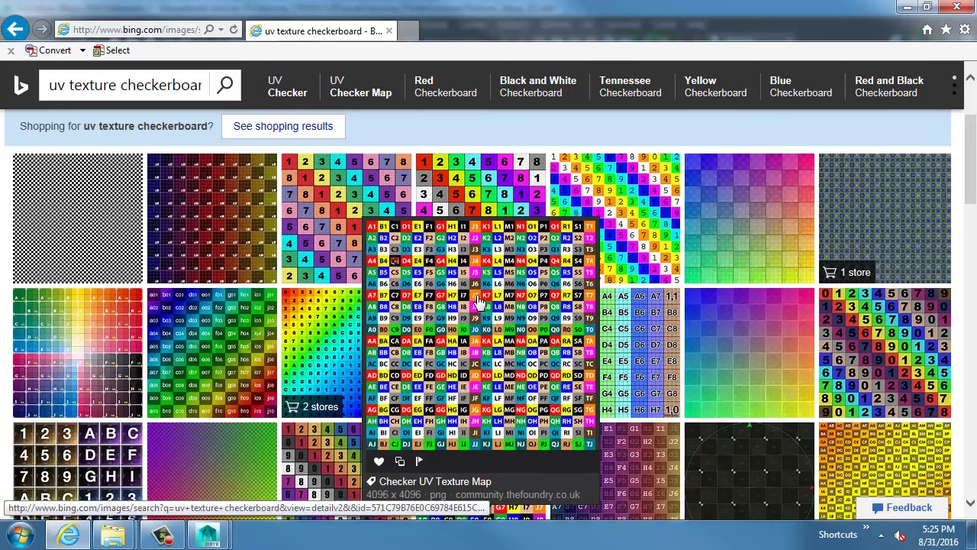
pyautogui.moveTo(464, 327)
pyautogui.click(461, 385)
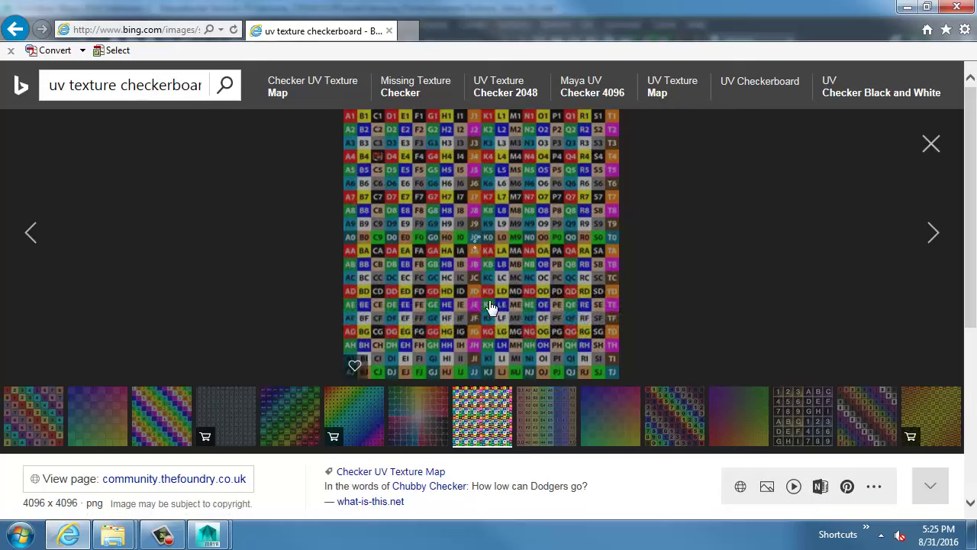
pyautogui.click(495, 262)
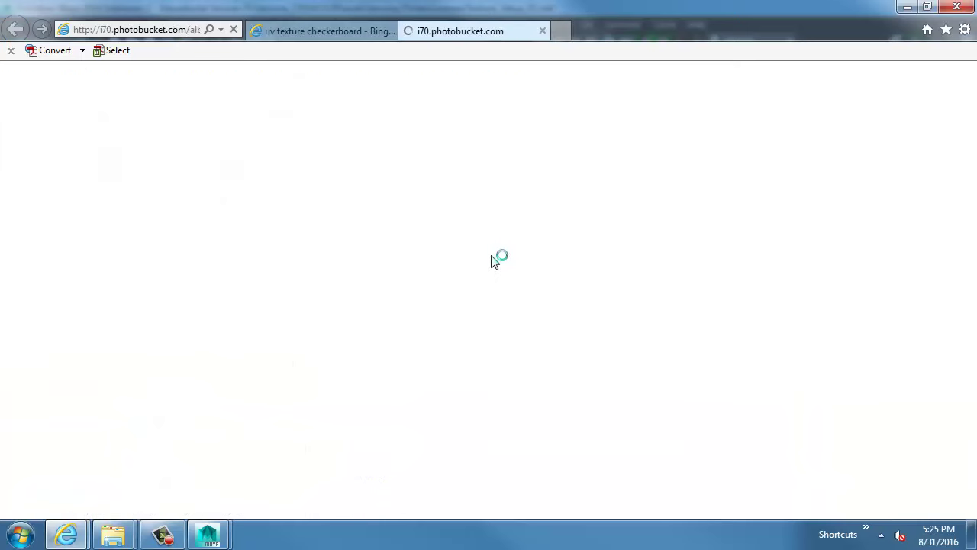
pyautogui.click(543, 31)
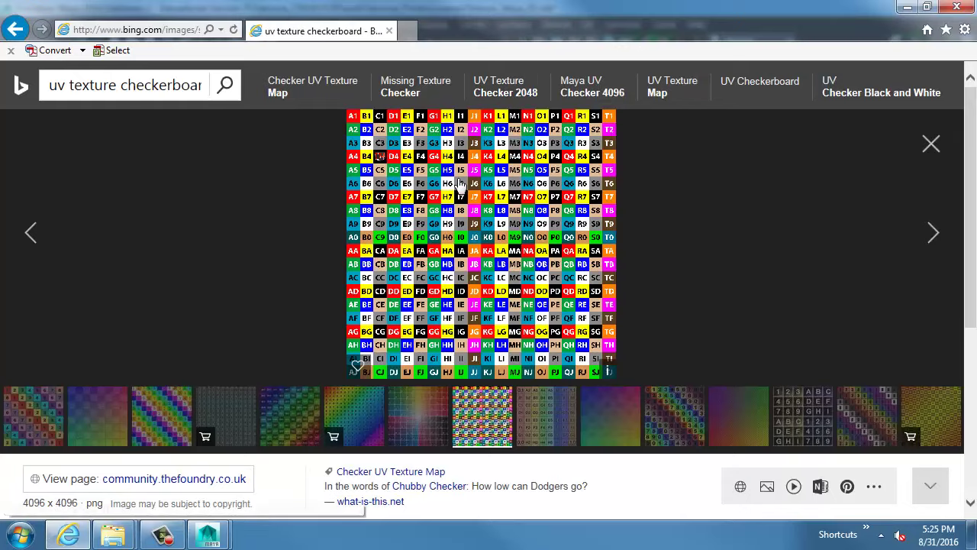
pyautogui.click(696, 199)
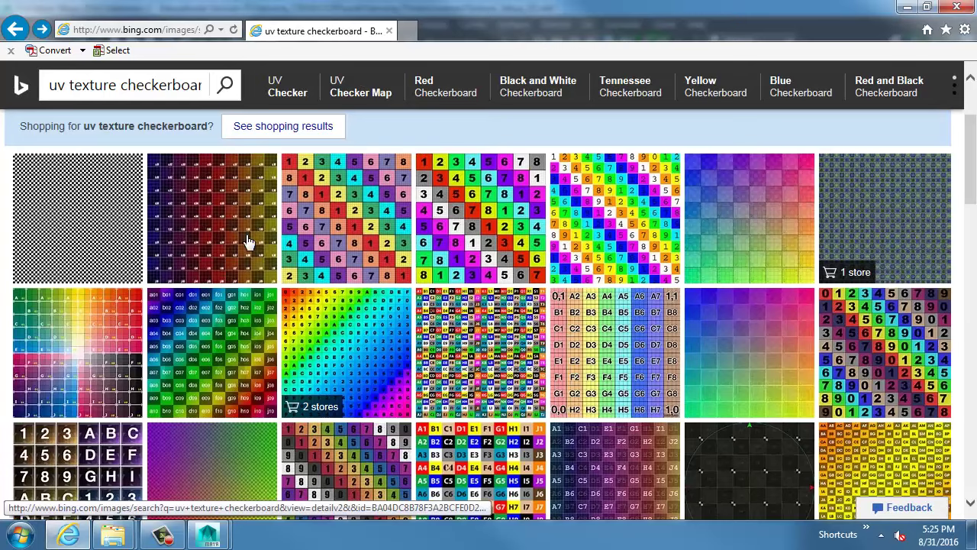
# Step: Open the rainbow checker texture labelled a01 to j10 at full size and start saving the picture
pyautogui.click(232, 343)
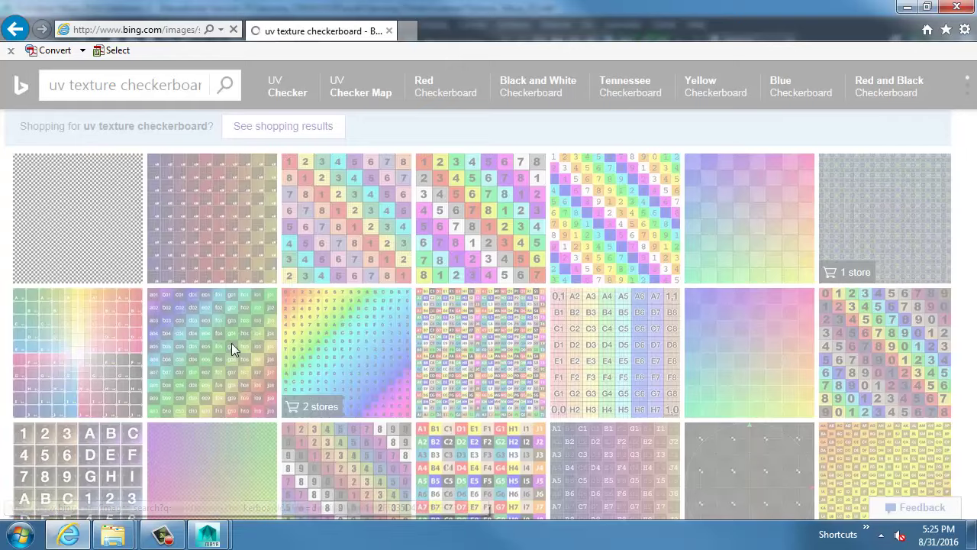
pyautogui.click(493, 232)
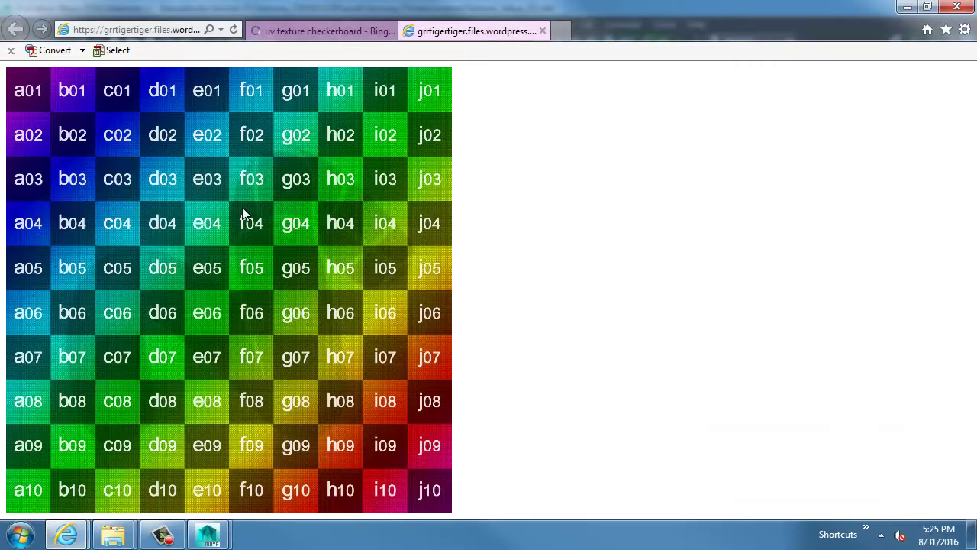
pyautogui.rightClick(246, 214)
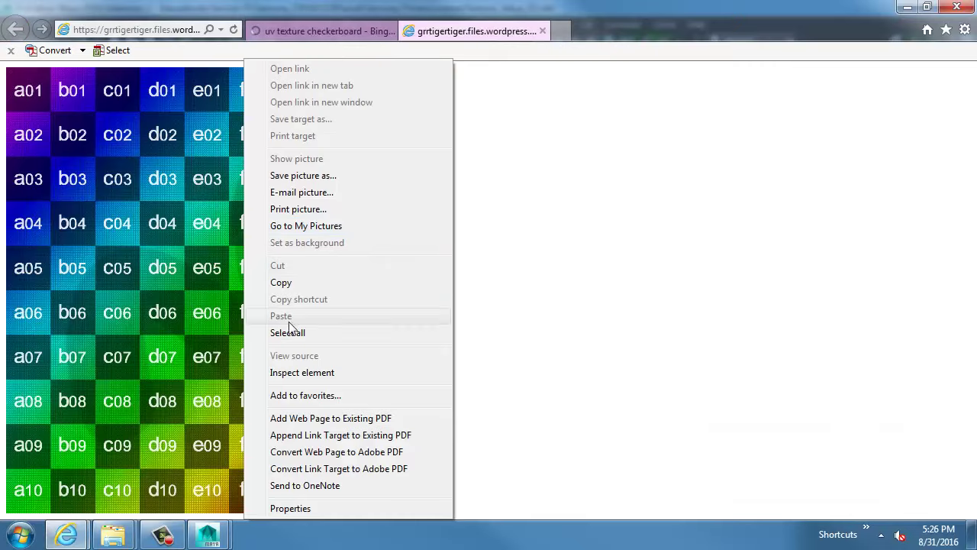
pyautogui.click(309, 177)
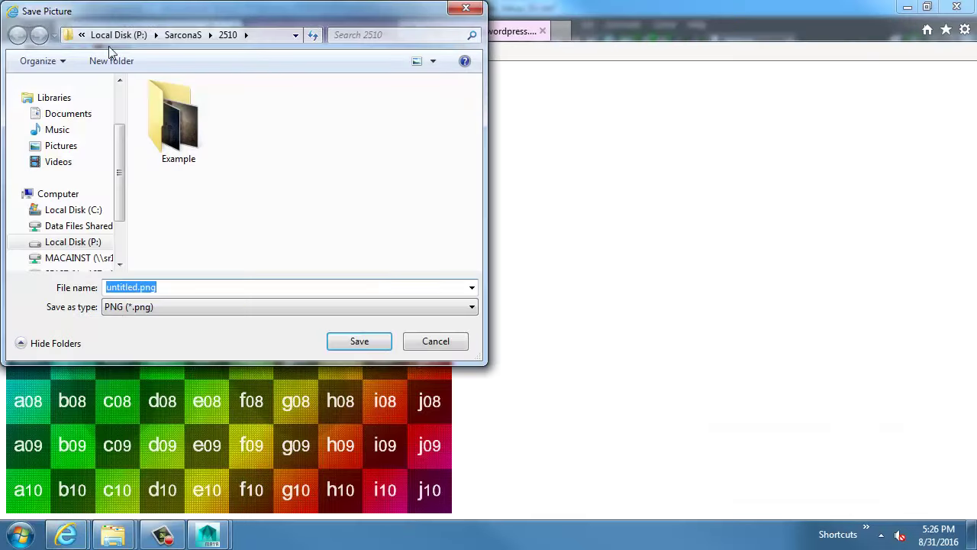
# Step: Set the save location to the sourceimages folder of the Primers project, under 2520\work on Local Disk (P:)
pyautogui.scroll(-2, 84, 206)
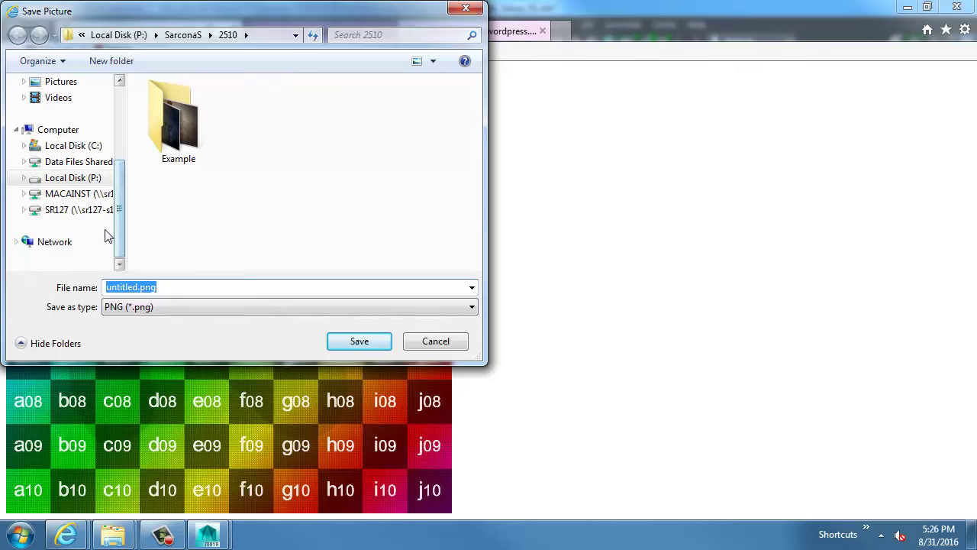
pyautogui.click(84, 178)
pyautogui.click(188, 237)
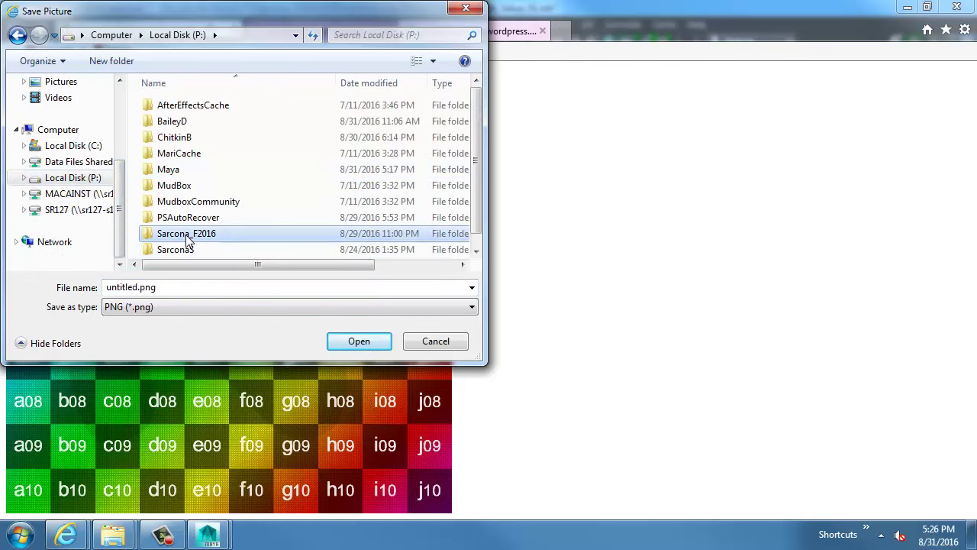
pyautogui.doubleClick(187, 237)
pyautogui.doubleClick(177, 136)
pyautogui.doubleClick(179, 138)
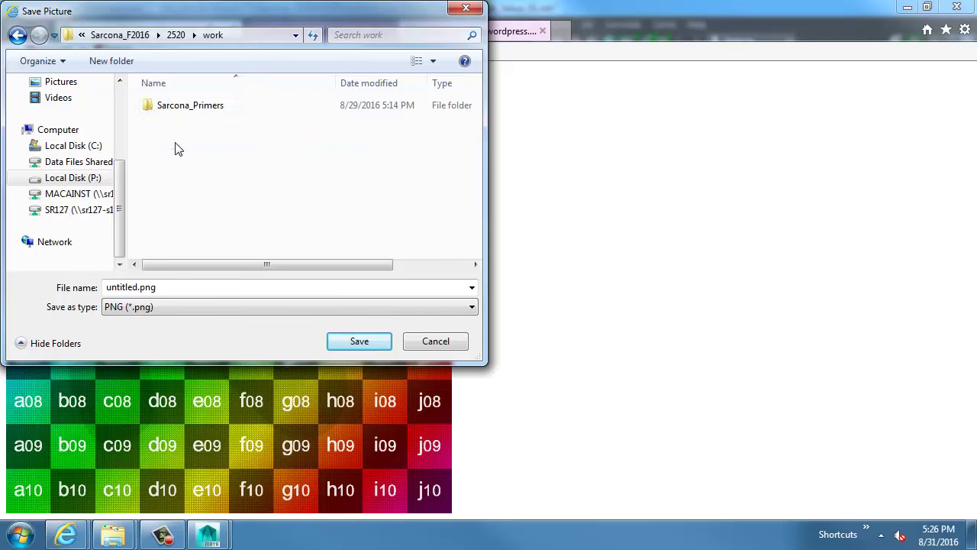
pyautogui.doubleClick(183, 107)
pyautogui.scroll(-1, 184, 233)
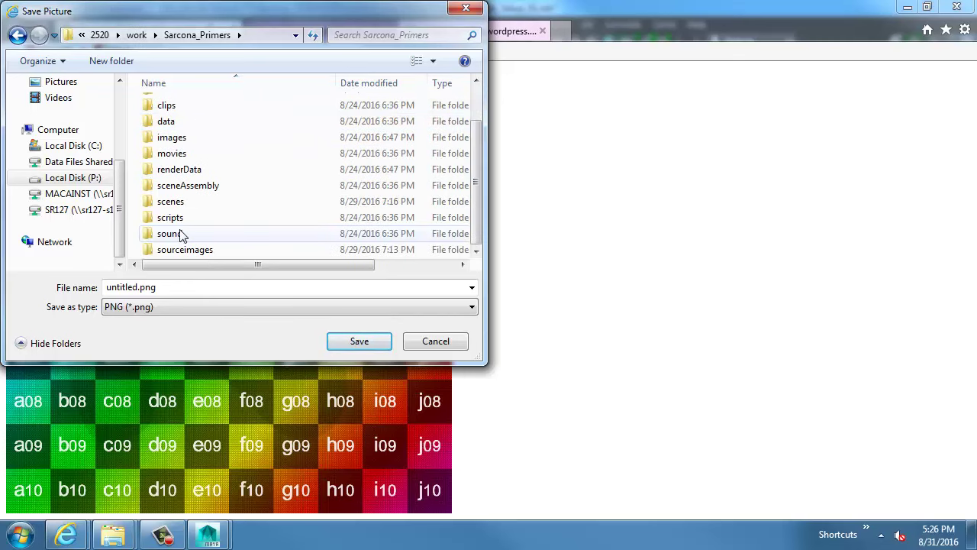
pyautogui.doubleClick(184, 250)
# Step: Save the checker picture as a PNG file named UV_Layout
pyautogui.click(224, 287)
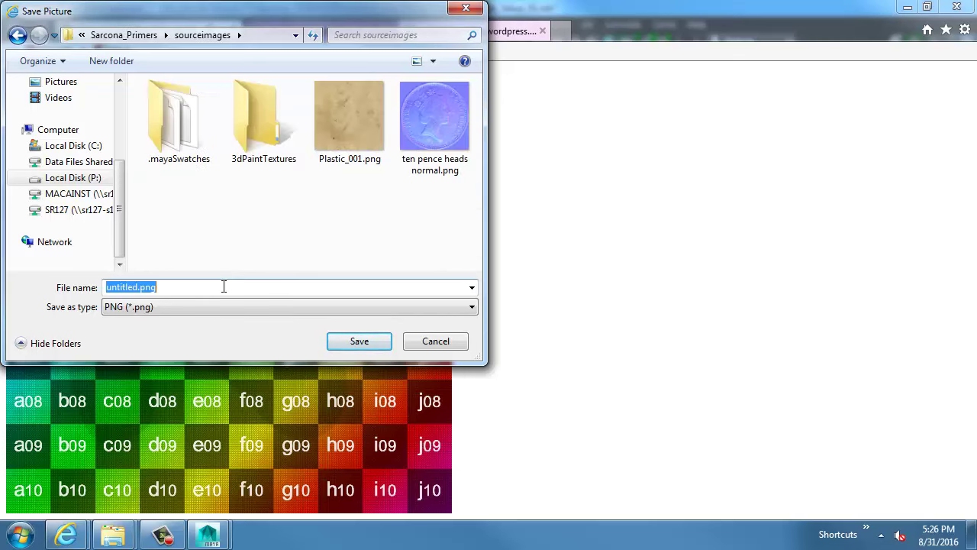
pyautogui.write('UV_Layout')
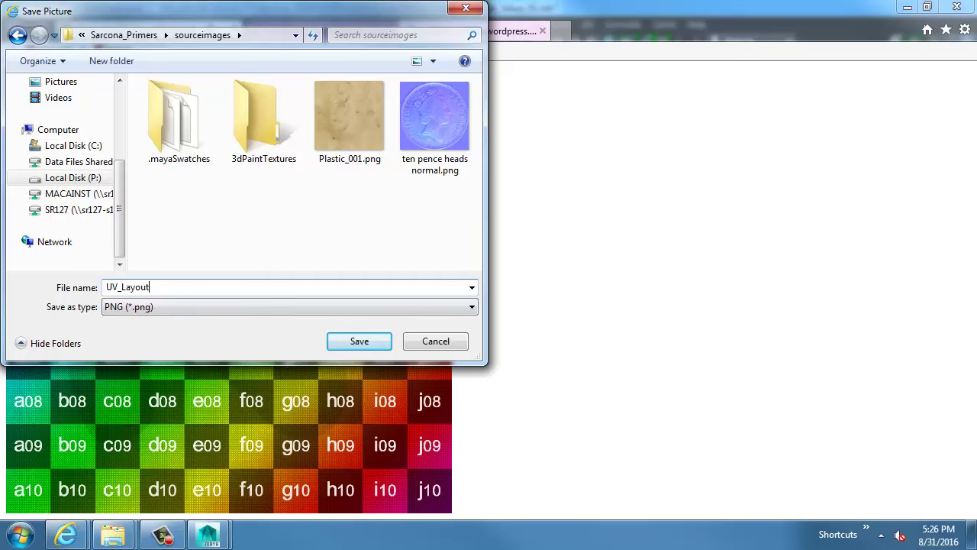
pyautogui.press('Return')
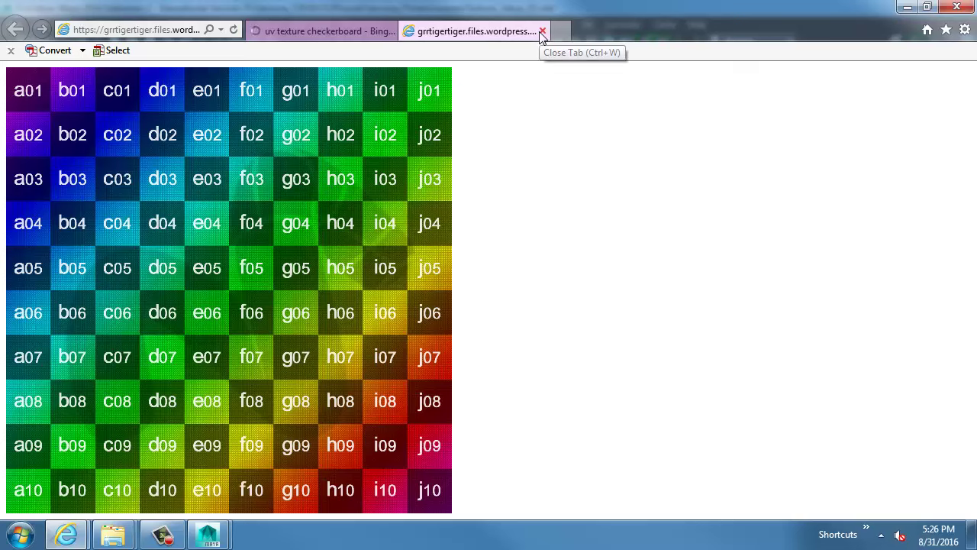
# Step: Minimize the browser to return to Maya and delete the cylinder
pyautogui.click(907, 8)
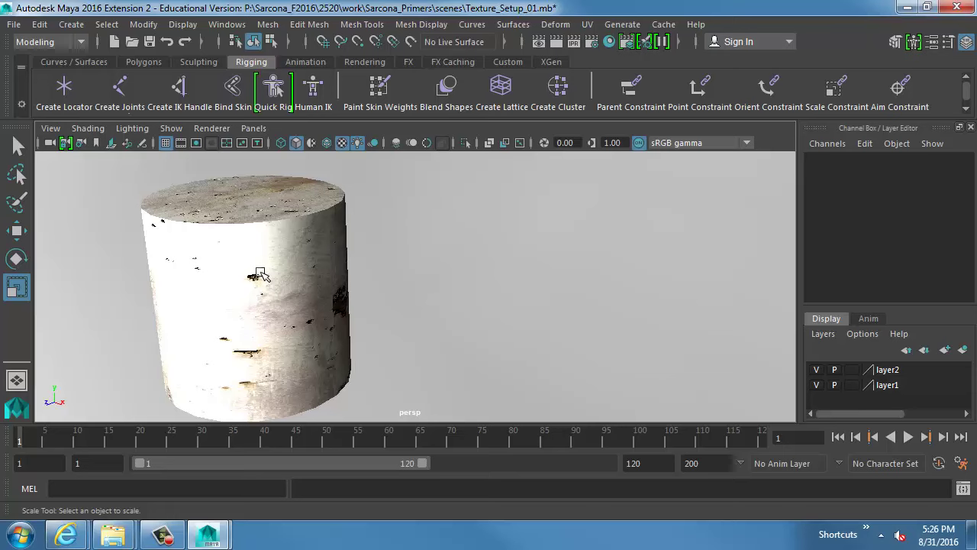
pyautogui.click(223, 204)
pyautogui.press('Delete')
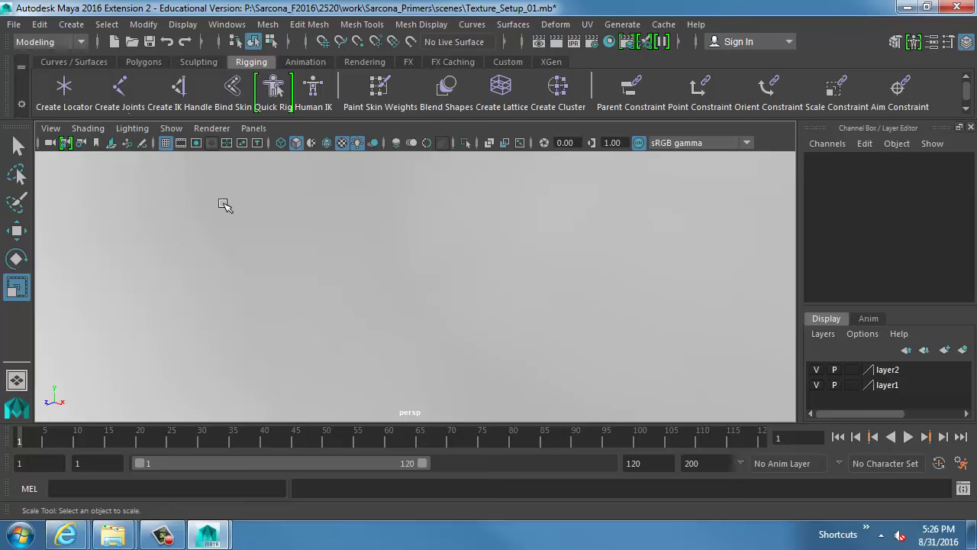
# Step: Import Head_Level6.OBJ from the project's scenes folder into the current scene
pyautogui.click(13, 25)
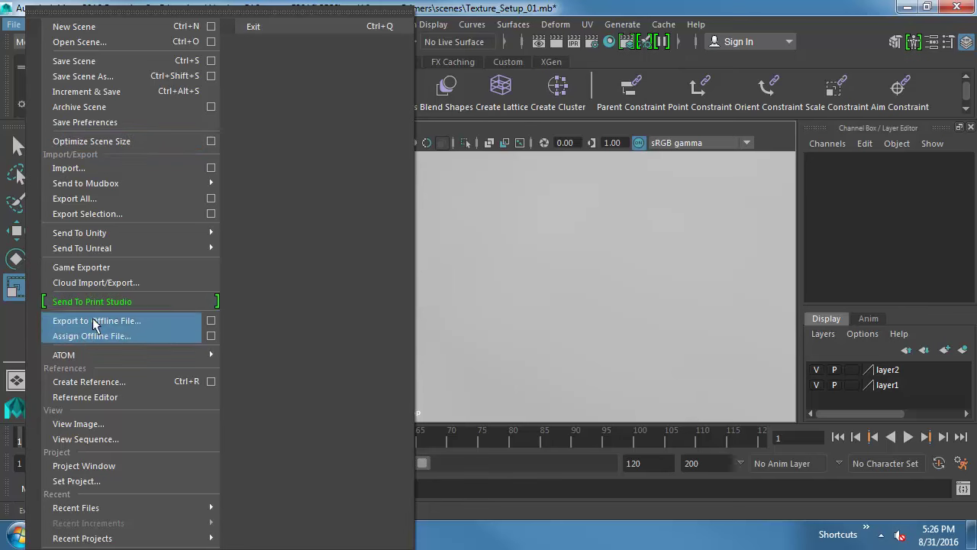
pyautogui.click(132, 169)
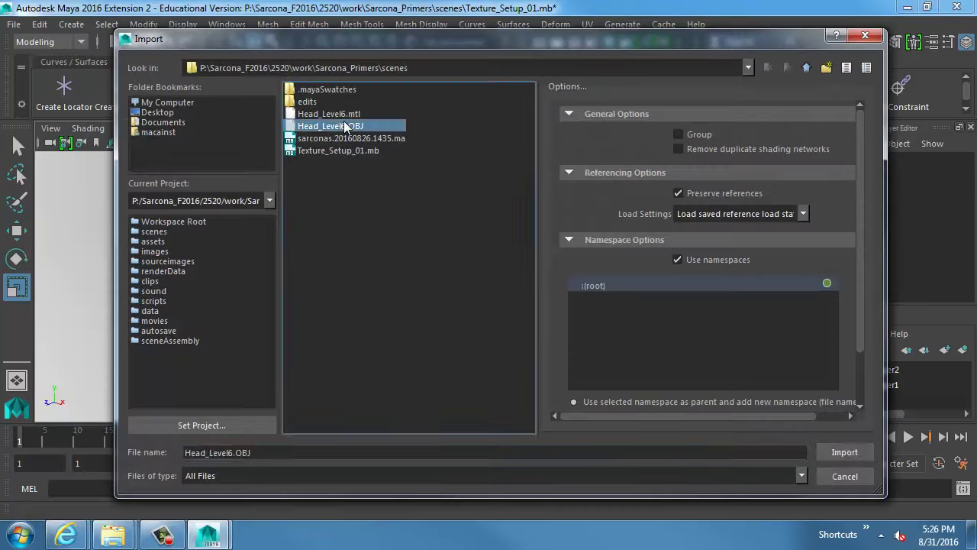
pyautogui.doubleClick(345, 126)
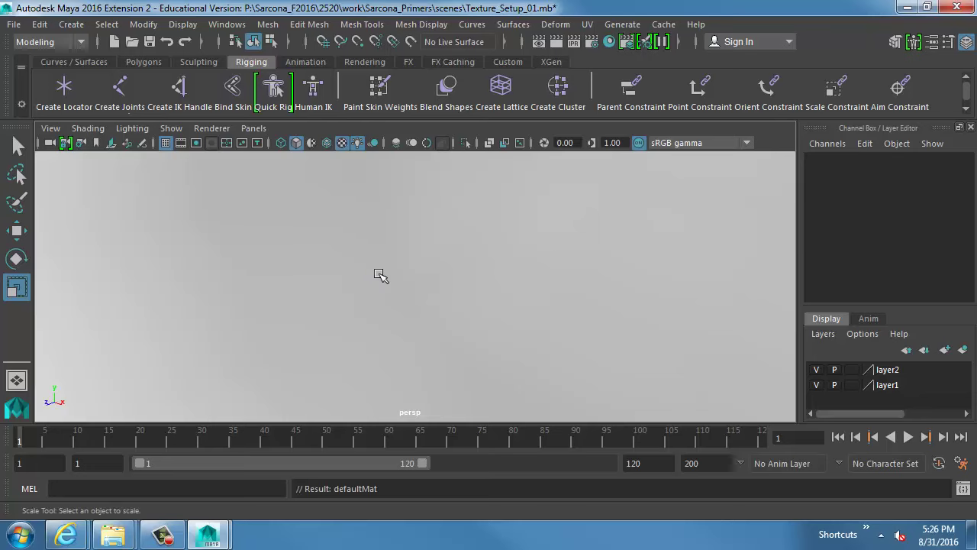
# Step: Locate the imported Head_Level6 model in front of the curved backdrop and select it
pyautogui.keyDown('alt'); pyautogui.moveTo(423, 345); pyautogui.dragTo(304, 295, button='right'); pyautogui.keyUp('alt')
pyautogui.keyDown('alt'); pyautogui.moveTo(375, 295); pyautogui.dragTo(405, 305); pyautogui.keyUp('alt')
pyautogui.keyDown('alt'); pyautogui.moveTo(474, 320); pyautogui.dragTo(672, 353, button='right'); pyautogui.keyUp('alt')
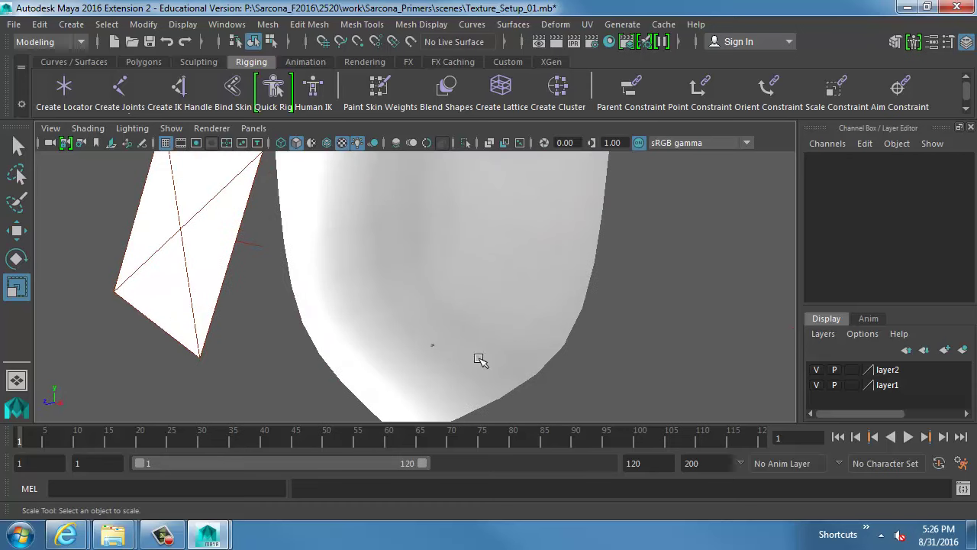
pyautogui.click(431, 343)
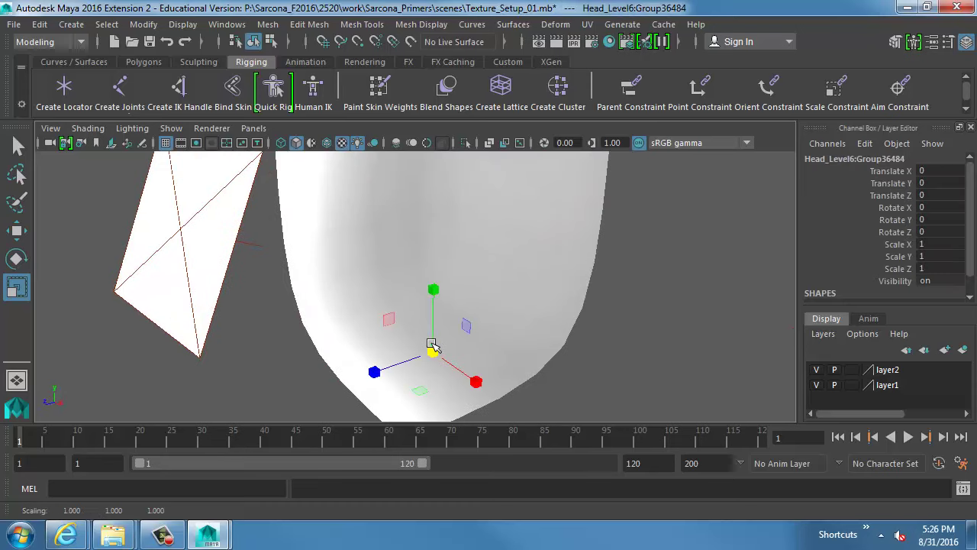
# Step: Enlarge the head model uniformly to a scale of about 19.75 and raise it to about 27.78 in Y
pyautogui.press('w')
pyautogui.moveTo(432, 333); pyautogui.dragTo(618, 264)
pyautogui.press('r')
pyautogui.press('w')
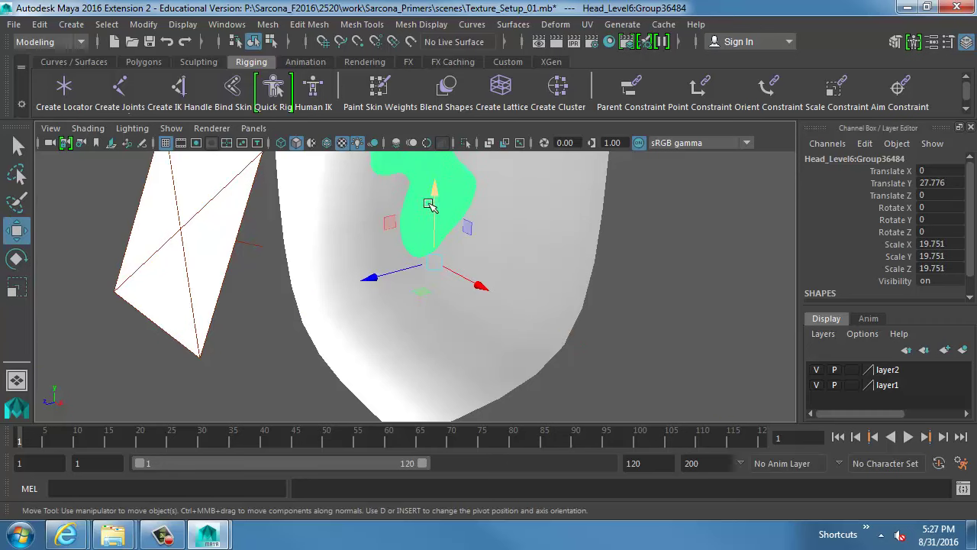
# Step: Turn the head model about 52° around Y, reduce its scale to about 10.75 and set its height to about 17.19
pyautogui.moveTo(430, 204); pyautogui.dragTo(445, 267)
pyautogui.press('e')
pyautogui.moveTo(414, 319); pyautogui.dragTo(500, 329)
pyautogui.hotkey('ctrl', 'z')
pyautogui.press('r')
pyautogui.moveTo(537, 329); pyautogui.dragTo(481, 329, button='middle')
pyautogui.press('w')
pyautogui.moveTo(436, 275); pyautogui.dragTo(442, 234)
pyautogui.press('f')
pyautogui.click(505, 285)
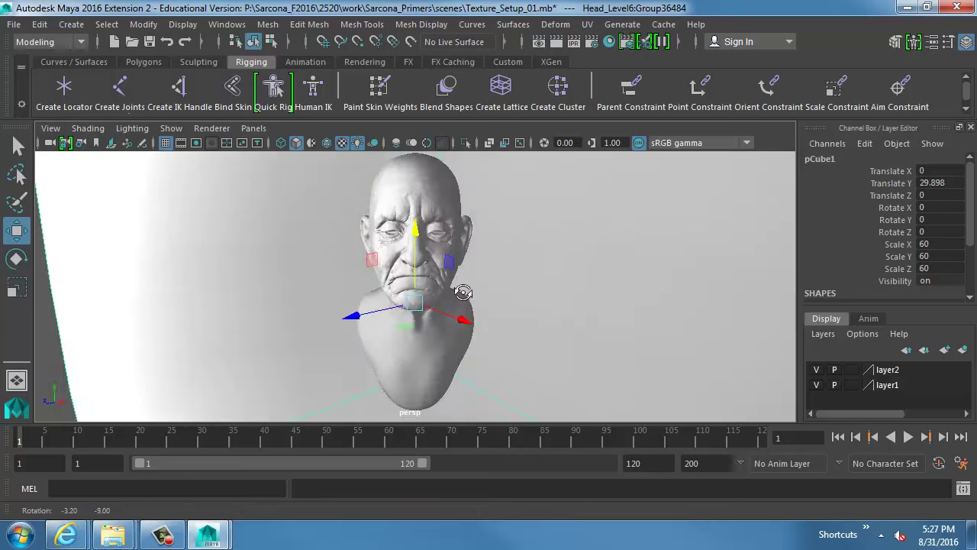
# Step: Assign the existing material mila_material3 to the head model
pyautogui.keyDown('alt'); pyautogui.moveTo(462, 292); pyautogui.dragTo(526, 281, button='right'); pyautogui.keyUp('alt')
pyautogui.keyDown('alt'); pyautogui.moveTo(639, 267); pyautogui.dragTo(613, 339, button='middle'); pyautogui.keyUp('alt')
pyautogui.keyDown('alt'); pyautogui.moveTo(613, 339); pyautogui.dragTo(672, 338, button='right'); pyautogui.keyUp('alt')
pyautogui.moveTo(450, 306)
pyautogui.keyDown('alt'); pyautogui.mouseDown()
pyautogui.moveTo(415, 306)
pyautogui.moveTo(421, 297)
pyautogui.moveTo(596, 279)
pyautogui.moveTo(508, 312)
pyautogui.mouseUp(); pyautogui.keyUp('alt')
pyautogui.keyDown('alt'); pyautogui.moveTo(508, 312); pyautogui.dragTo(505, 313, button='right'); pyautogui.keyUp('alt')
pyautogui.keyDown('alt'); pyautogui.moveTo(506, 313); pyautogui.dragTo(396, 242); pyautogui.keyUp('alt')
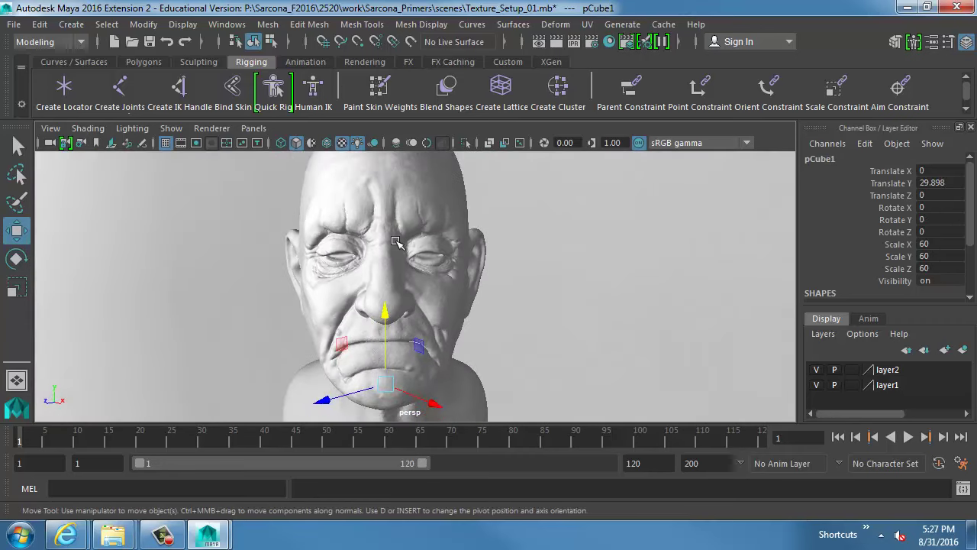
pyautogui.click(384, 214)
pyautogui.press('space')
pyautogui.click(289, 352)
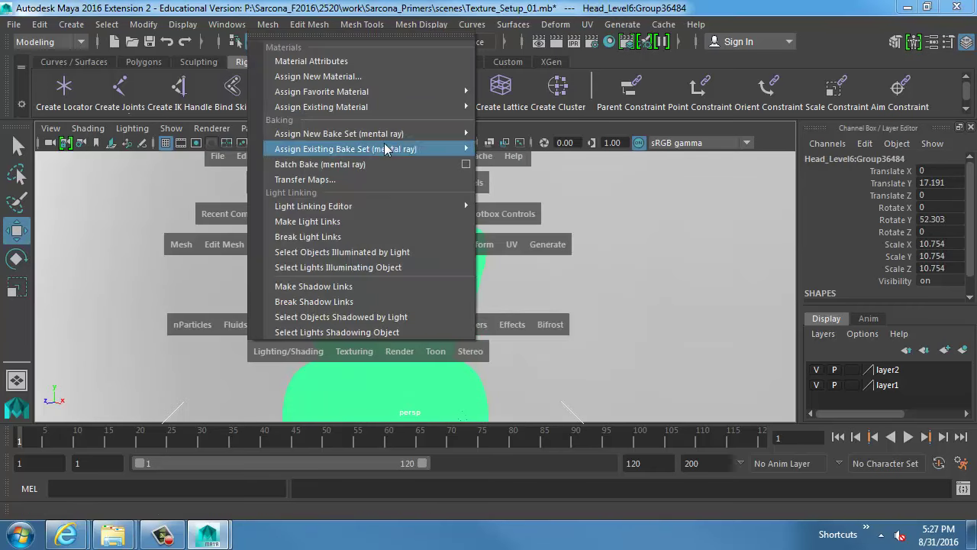
pyautogui.moveTo(404, 97)
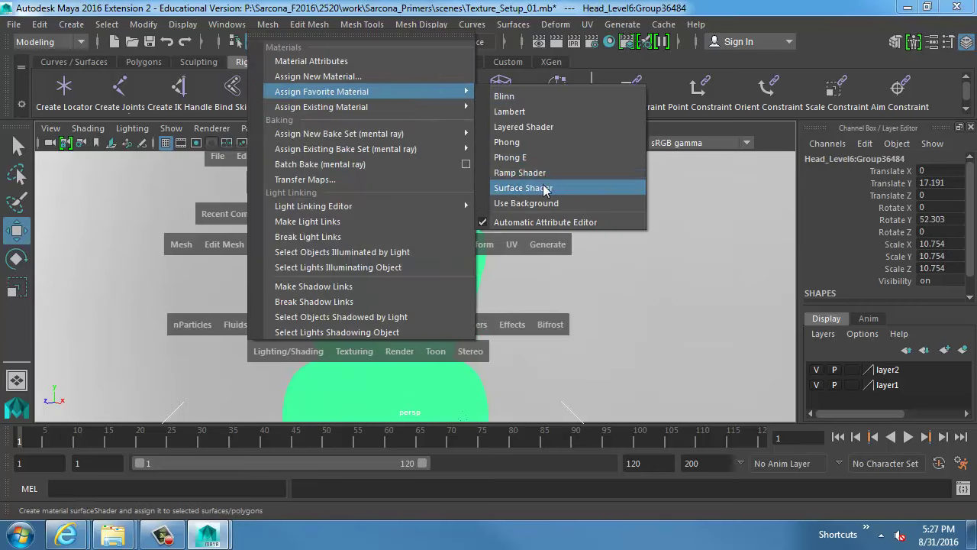
pyautogui.moveTo(432, 113)
pyautogui.click(517, 184)
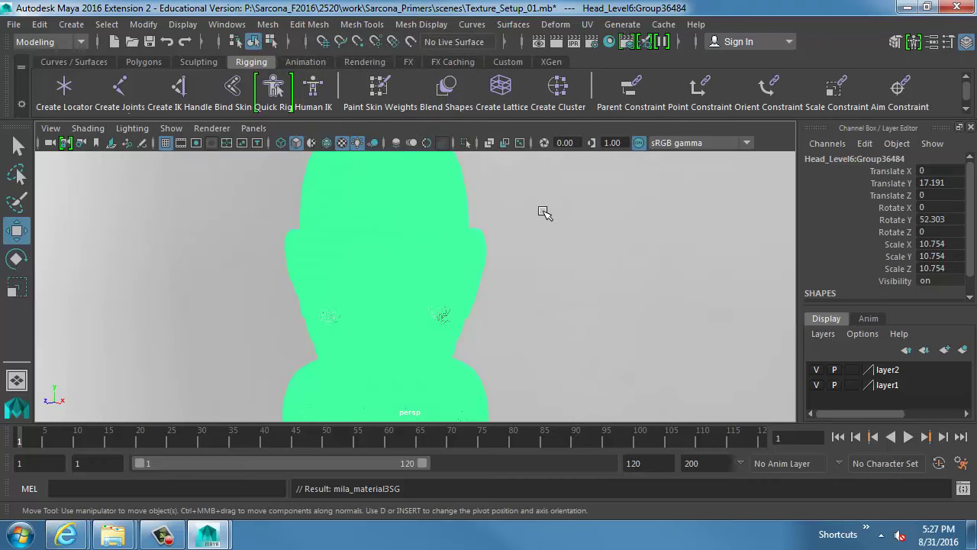
pyautogui.click(544, 212)
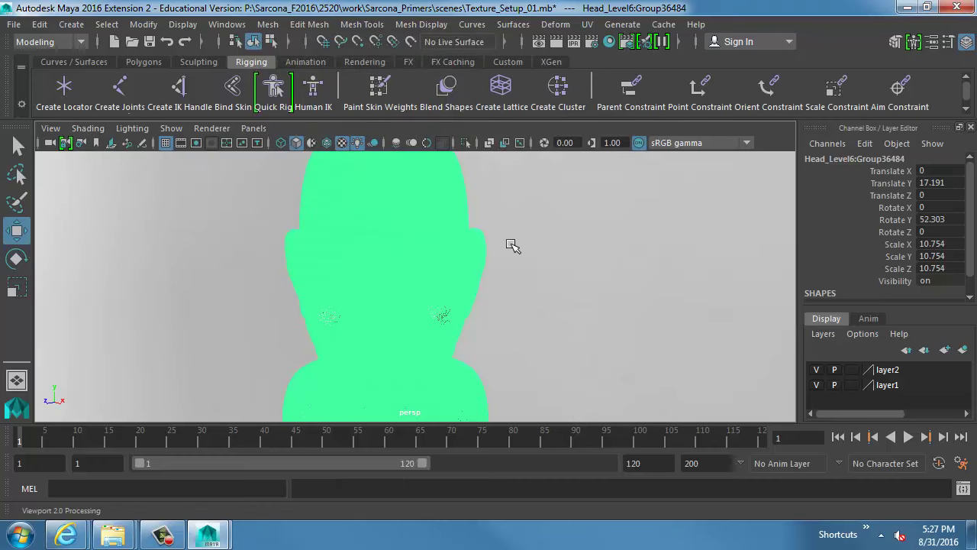
# Step: Examine how the plank texture wraps around the temples, sides and face of the head, including its seams
pyautogui.keyDown('alt'); pyautogui.moveTo(486, 288); pyautogui.dragTo(397, 275); pyautogui.keyUp('alt')
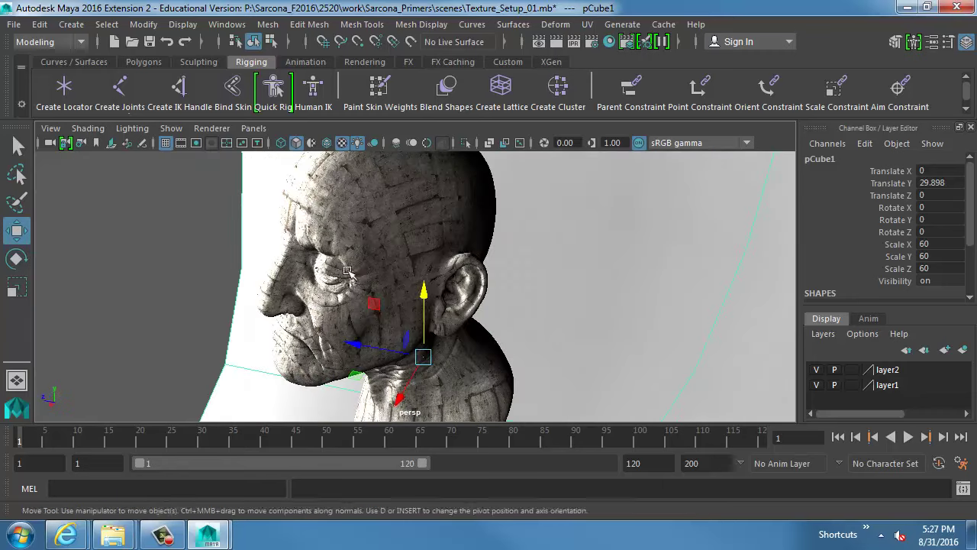
pyautogui.keyDown('alt'); pyautogui.moveTo(398, 275); pyautogui.dragTo(412, 336, button='middle'); pyautogui.keyUp('alt')
pyautogui.keyDown('alt'); pyautogui.moveTo(413, 336); pyautogui.dragTo(615, 340, button='right'); pyautogui.keyUp('alt')
pyautogui.keyDown('alt'); pyautogui.moveTo(341, 266); pyautogui.dragTo(371, 301, button='middle'); pyautogui.keyUp('alt')
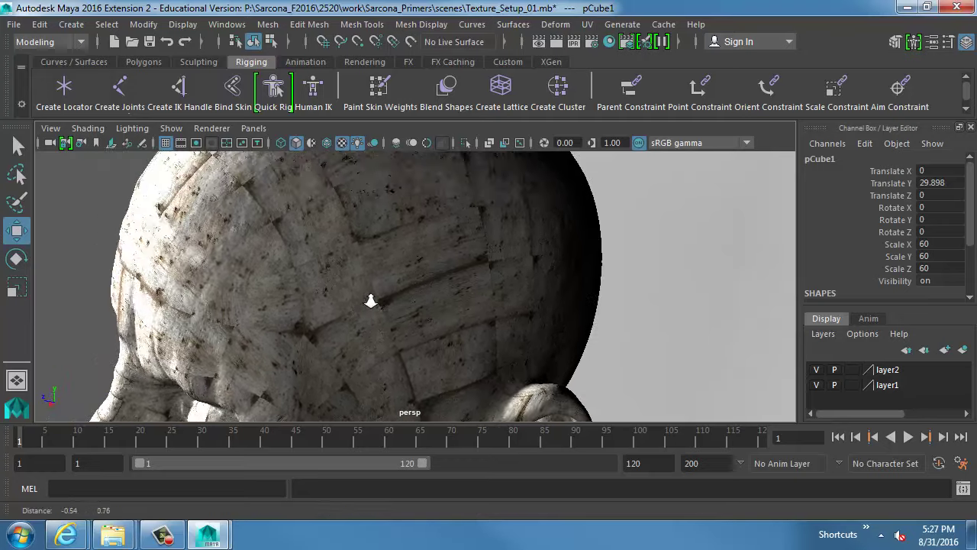
pyautogui.keyDown('alt'); pyautogui.moveTo(371, 301); pyautogui.dragTo(530, 319, button='right'); pyautogui.keyUp('alt')
pyautogui.keyDown('alt'); pyautogui.moveTo(279, 244); pyautogui.dragTo(428, 303, button='middle'); pyautogui.keyUp('alt')
pyautogui.keyDown('alt'); pyautogui.moveTo(427, 304); pyautogui.dragTo(474, 312, button='right'); pyautogui.keyUp('alt')
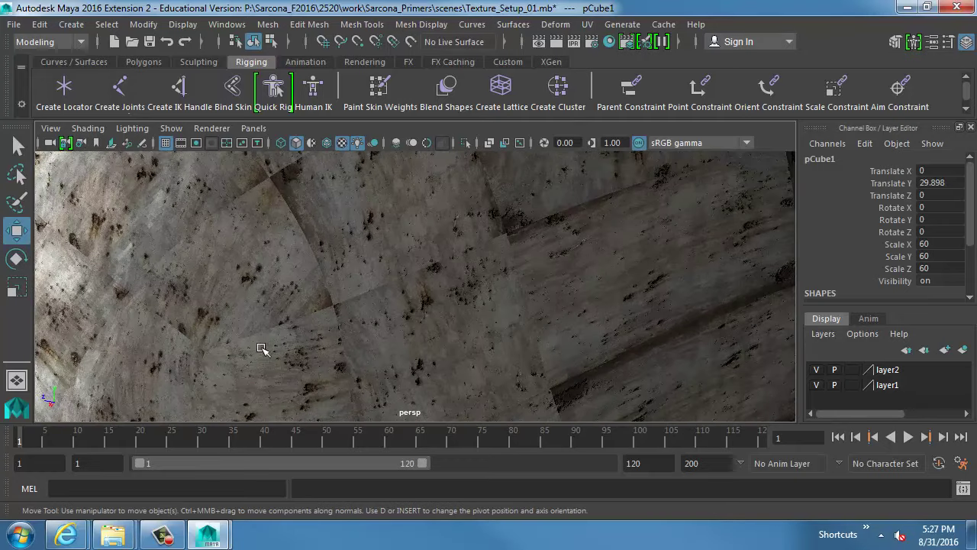
pyautogui.scroll(-10, 521, 316)
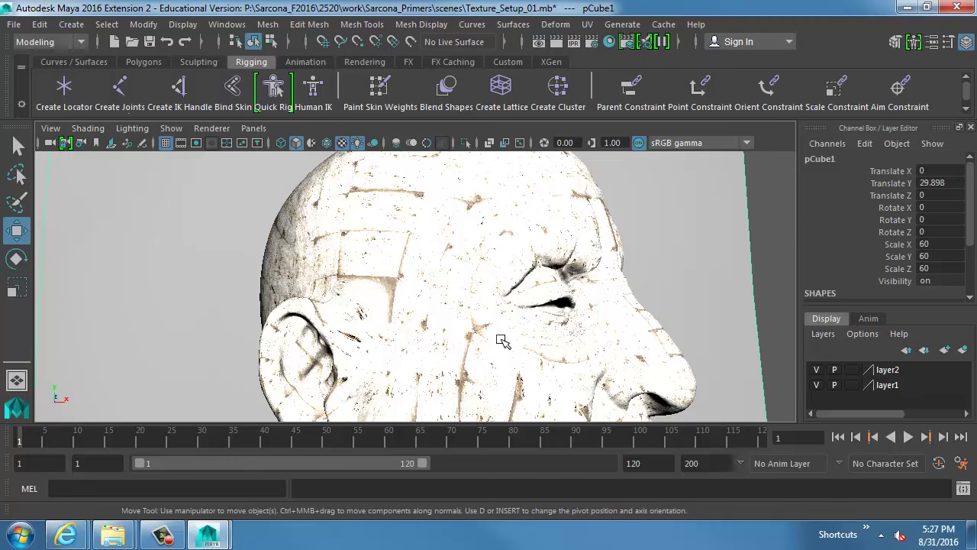
pyautogui.keyDown('alt'); pyautogui.moveTo(628, 341); pyautogui.dragTo(512, 325, button='right'); pyautogui.keyUp('alt')
pyautogui.keyDown('alt'); pyautogui.moveTo(593, 341); pyautogui.dragTo(474, 362); pyautogui.keyUp('alt')
pyautogui.keyDown('alt'); pyautogui.moveTo(473, 362); pyautogui.dragTo(454, 291, button='middle'); pyautogui.keyUp('alt')
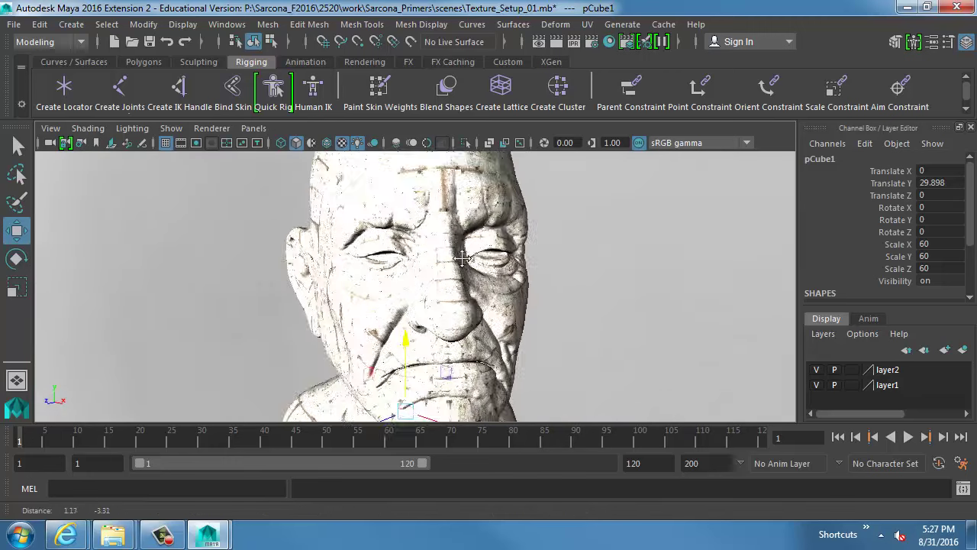
# Step: Render the textured head from the front with mental ray and inspect its chest and face up close
pyautogui.keyDown('alt'); pyautogui.moveTo(453, 290); pyautogui.dragTo(401, 284, button='right'); pyautogui.keyUp('alt')
pyautogui.keyDown('alt'); pyautogui.moveTo(401, 284); pyautogui.dragTo(382, 281); pyautogui.keyUp('alt')
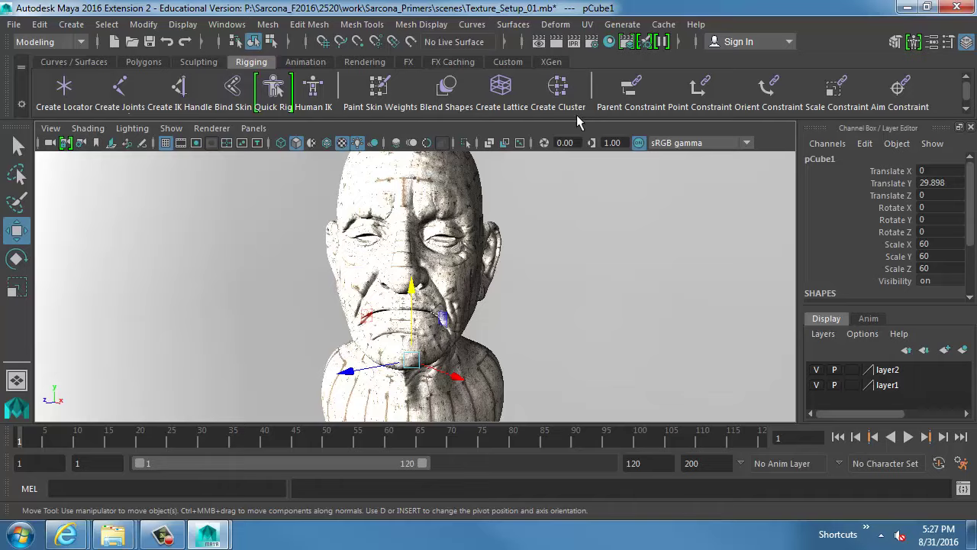
pyautogui.click(557, 43)
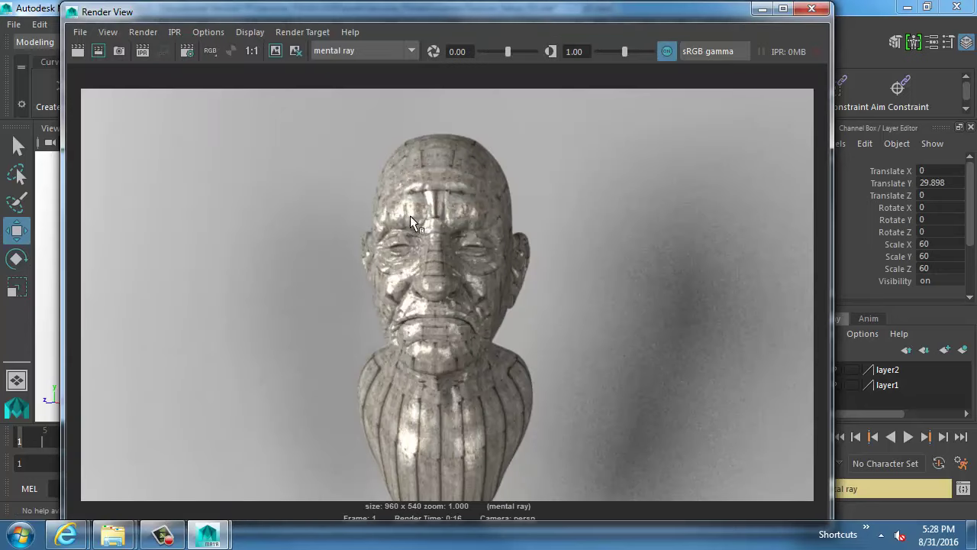
pyautogui.scroll(5, 410, 216)
pyautogui.scroll(4, 391, 204)
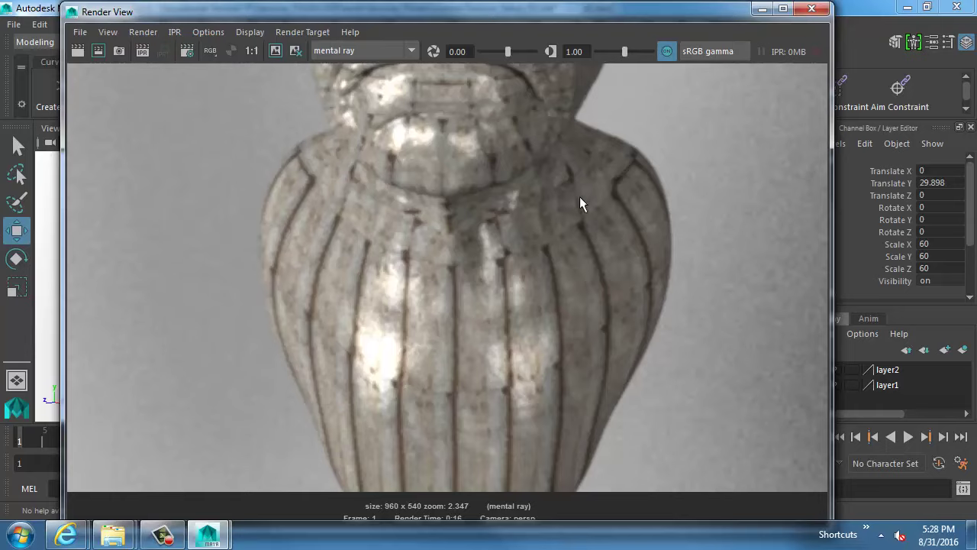
pyautogui.keyDown('alt'); pyautogui.moveTo(580, 172); pyautogui.dragTo(584, 403, button='middle'); pyautogui.keyUp('alt')
pyautogui.keyDown('alt'); pyautogui.moveTo(529, 243); pyautogui.dragTo(527, 346, button='middle'); pyautogui.keyUp('alt')
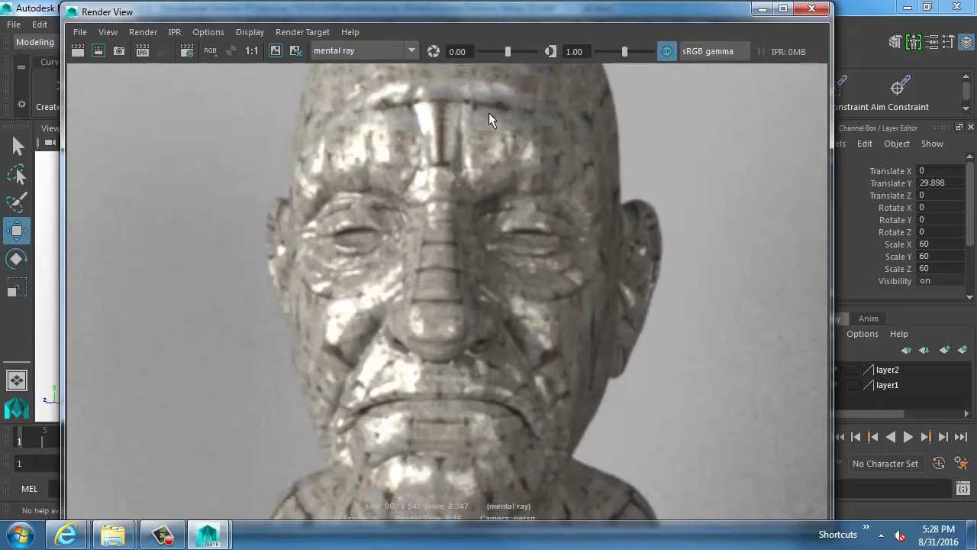
pyautogui.click(811, 9)
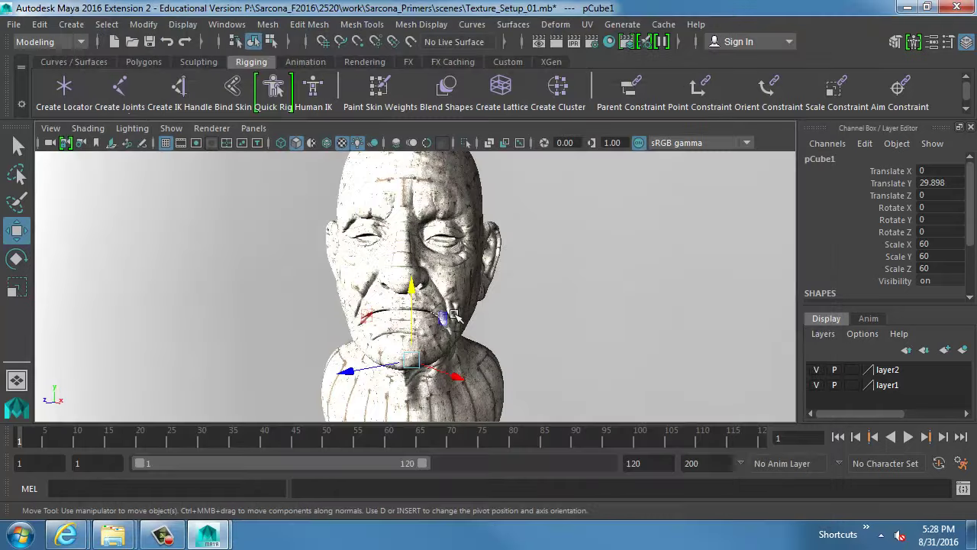
pyautogui.moveTo(411, 359); pyautogui.dragTo(260, 357)
pyautogui.hotkey('ctrl', 'z')
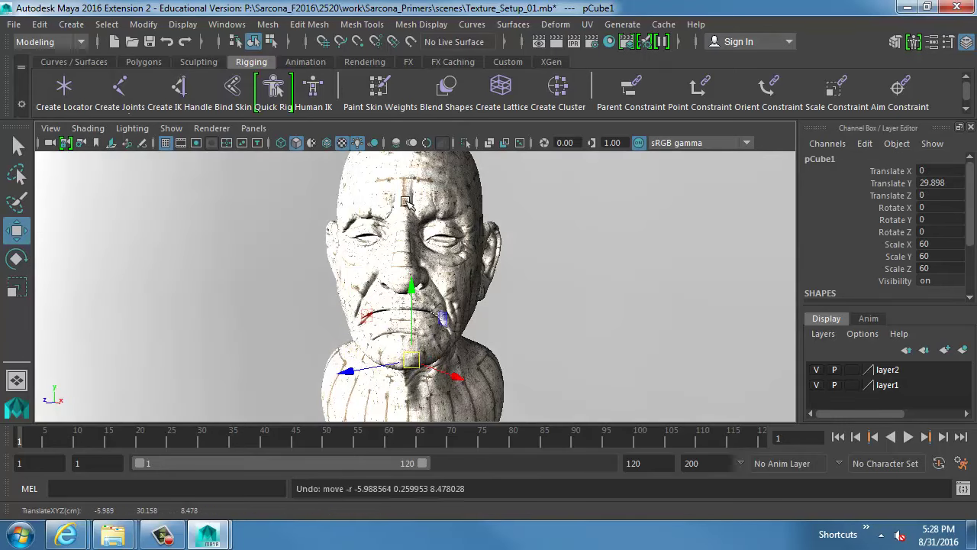
pyautogui.click(391, 327)
pyautogui.moveTo(425, 360); pyautogui.dragTo(294, 342)
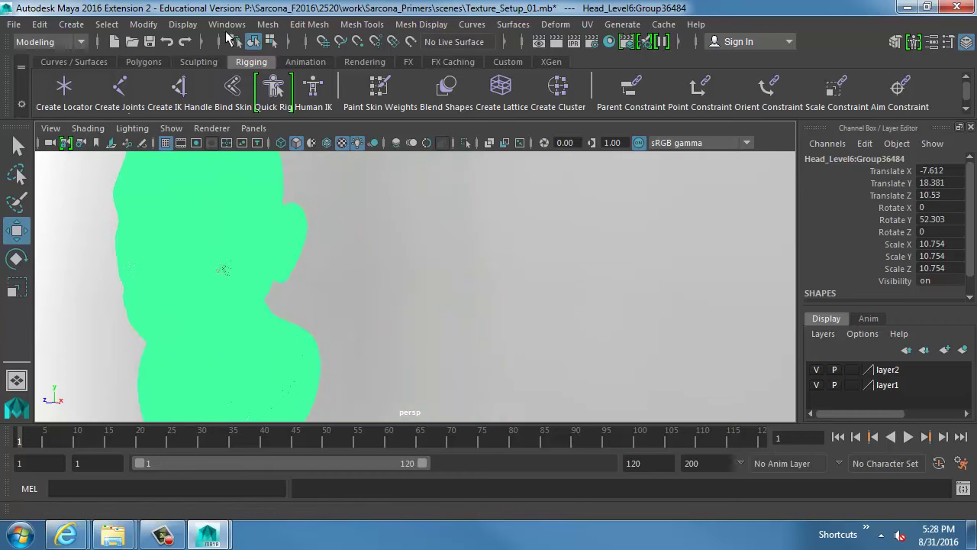
pyautogui.scroll(-5, 165, 284)
pyautogui.keyDown('alt'); pyautogui.moveTo(165, 284); pyautogui.dragTo(535, 300, button='right'); pyautogui.keyUp('alt')
pyautogui.press('4')
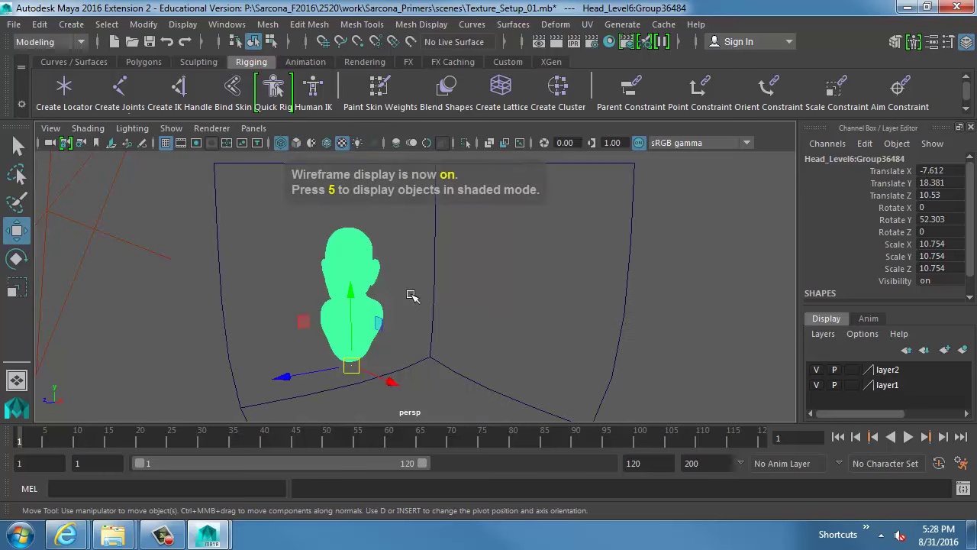
pyautogui.hotkey('ctrl', 'z')
pyautogui.hotkey('ctrl', 'z')
pyautogui.hotkey('ctrl', 'z')
pyautogui.hotkey('ctrl', 'z')
pyautogui.hotkey('ctrl', 'z')
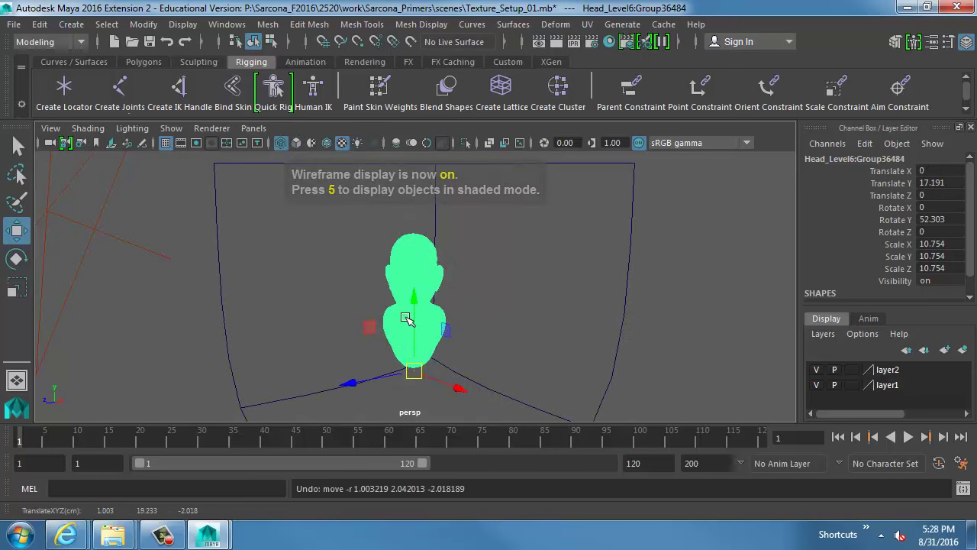
# Step: Create a polygon cube, scale it to about 15.67, place it beside the head and display the scene shaded
pyautogui.click(72, 24)
pyautogui.moveTo(229, 78)
pyautogui.click(284, 107)
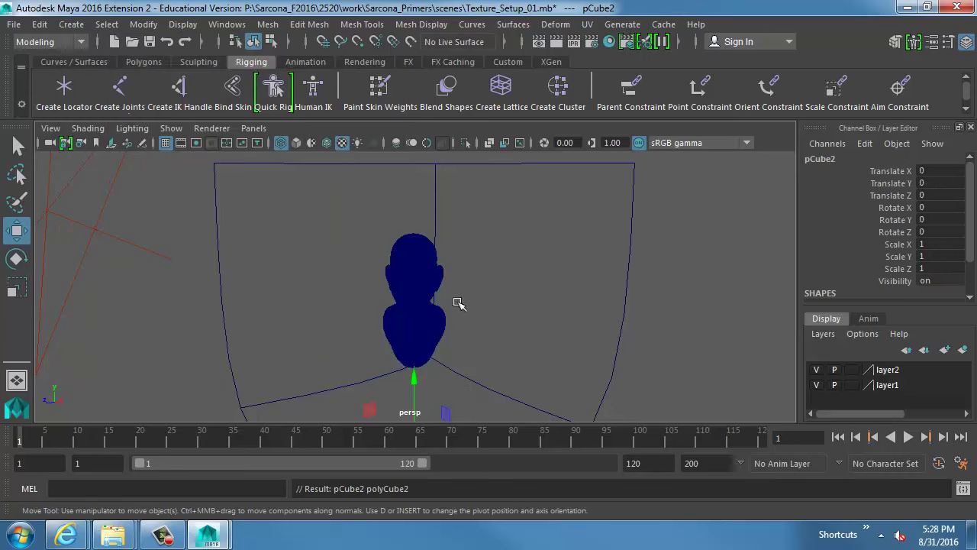
pyautogui.moveTo(409, 365); pyautogui.dragTo(411, 214)
pyautogui.moveTo(413, 304)
pyautogui.mouseDown()
pyautogui.moveTo(522, 275)
pyautogui.moveTo(579, 278)
pyautogui.moveTo(512, 291)
pyautogui.mouseUp()
pyautogui.press('r')
pyautogui.keyDown('alt'); pyautogui.moveTo(512, 292); pyautogui.dragTo(569, 324, button='right'); pyautogui.keyUp('alt')
pyautogui.press('5')
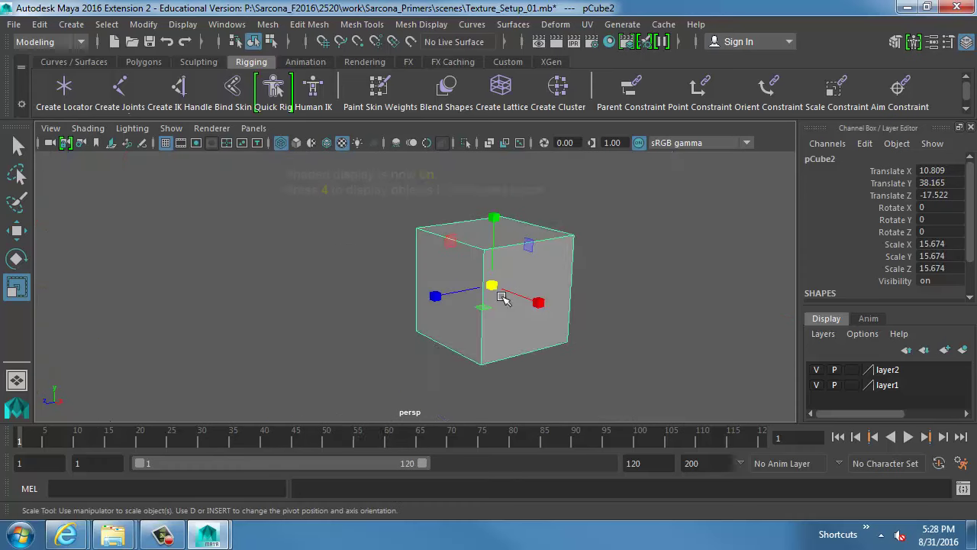
pyautogui.keyDown('alt'); pyautogui.moveTo(408, 294); pyautogui.dragTo(537, 294, button='right'); pyautogui.keyUp('alt')
pyautogui.keyDown('alt'); pyautogui.moveTo(537, 294); pyautogui.dragTo(536, 274, button='middle'); pyautogui.keyUp('alt')
pyautogui.keyDown('alt'); pyautogui.moveTo(536, 274); pyautogui.dragTo(448, 266, button='right'); pyautogui.keyUp('alt')
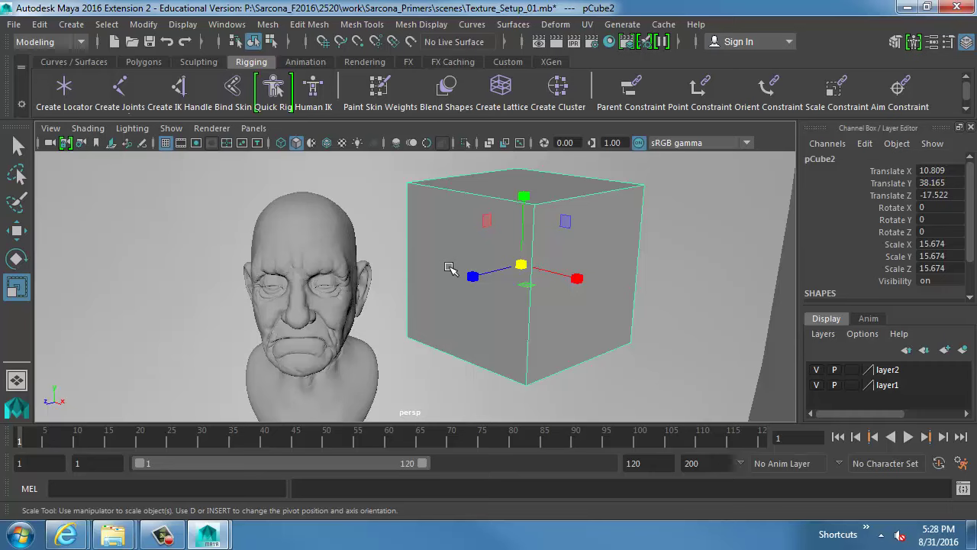
# Step: Create a polygon plane on the other side of the head, scale it to about 22.22 and tilt it towards the camera
pyautogui.click(332, 247)
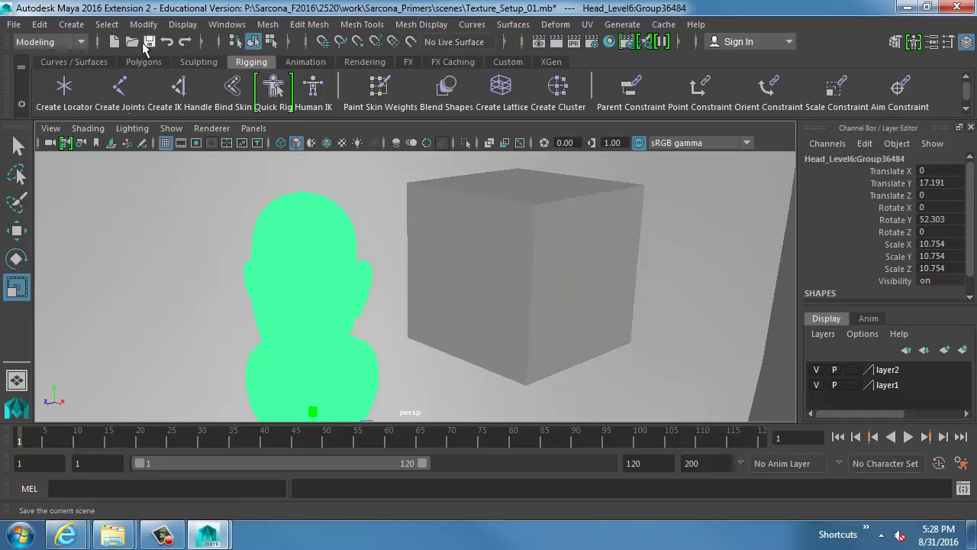
pyautogui.click(71, 24)
pyautogui.moveTo(252, 77)
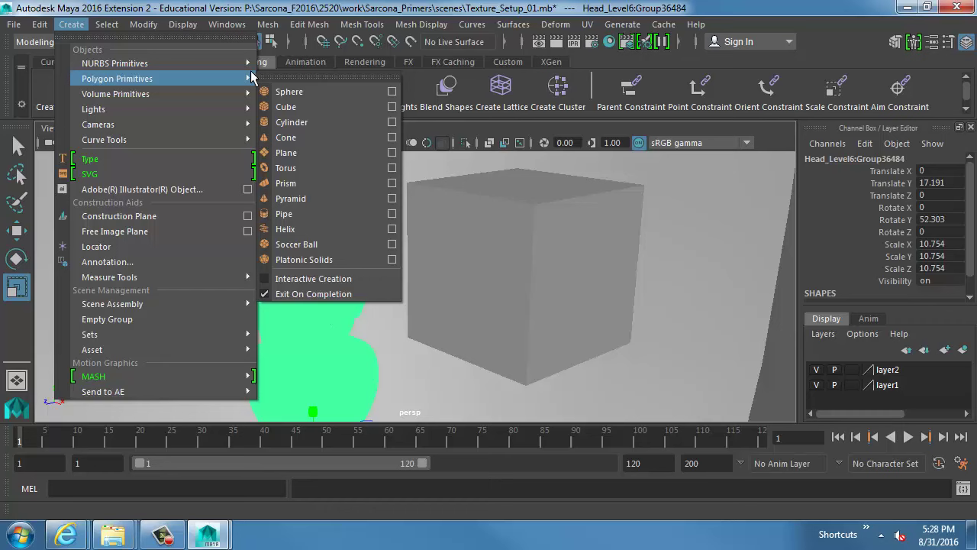
pyautogui.click(304, 153)
pyautogui.keyDown('alt'); pyautogui.moveTo(393, 326); pyautogui.dragTo(519, 272, button='middle'); pyautogui.keyUp('alt')
pyautogui.keyDown('alt'); pyautogui.moveTo(519, 272); pyautogui.dragTo(441, 359, button='right'); pyautogui.keyUp('alt')
pyautogui.press('w')
pyautogui.moveTo(440, 359); pyautogui.dragTo(330, 220, button='middle')
pyautogui.moveTo(304, 351); pyautogui.dragTo(252, 217, button='middle')
pyautogui.press('r')
pyautogui.moveTo(260, 236)
pyautogui.mouseDown()
pyautogui.moveTo(370, 246)
pyautogui.moveTo(278, 309)
pyautogui.moveTo(256, 227)
pyautogui.mouseUp()
pyautogui.press('e')
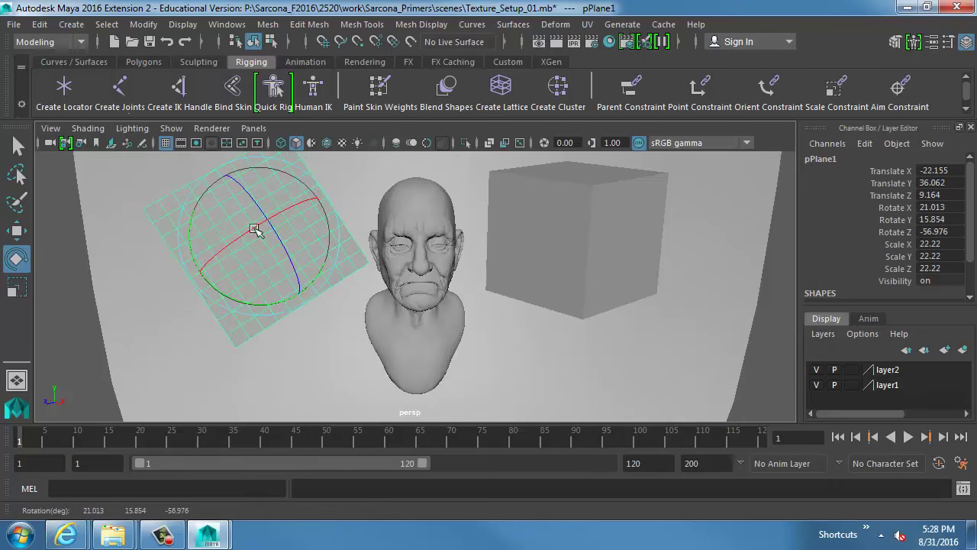
# Step: Create a polygon cylinder, place it in front of the plane beside the head and enlarge it
pyautogui.click(71, 25)
pyautogui.moveTo(117, 78)
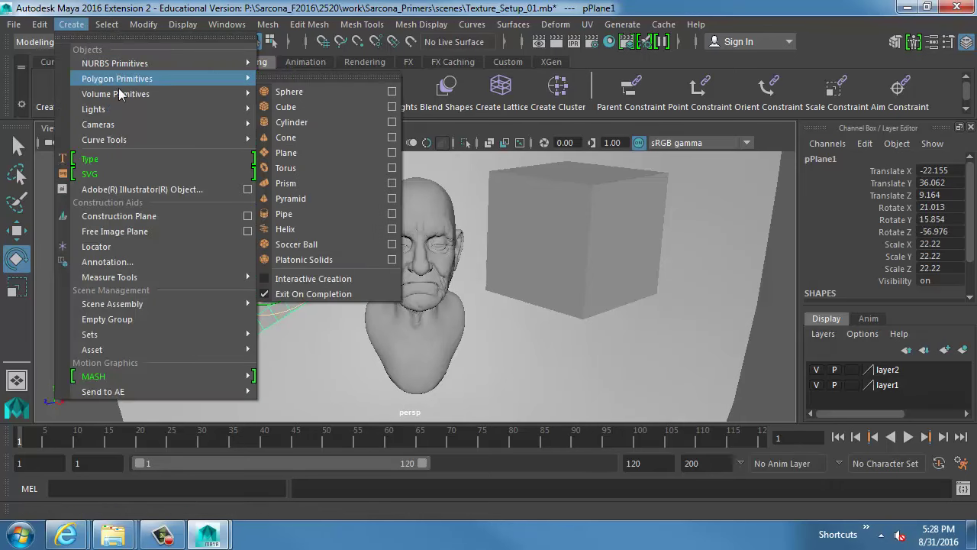
pyautogui.click(305, 121)
pyautogui.keyDown('alt'); pyautogui.moveTo(519, 318); pyautogui.dragTo(430, 328, button='right'); pyautogui.keyUp('alt')
pyautogui.press('w')
pyautogui.moveTo(393, 394); pyautogui.dragTo(374, 351)
pyautogui.press('r')
# Step: Assign a new Surface Shader to the cylinder, plane, head and cube together
pyautogui.click(299, 235)
pyautogui.click(404, 249)
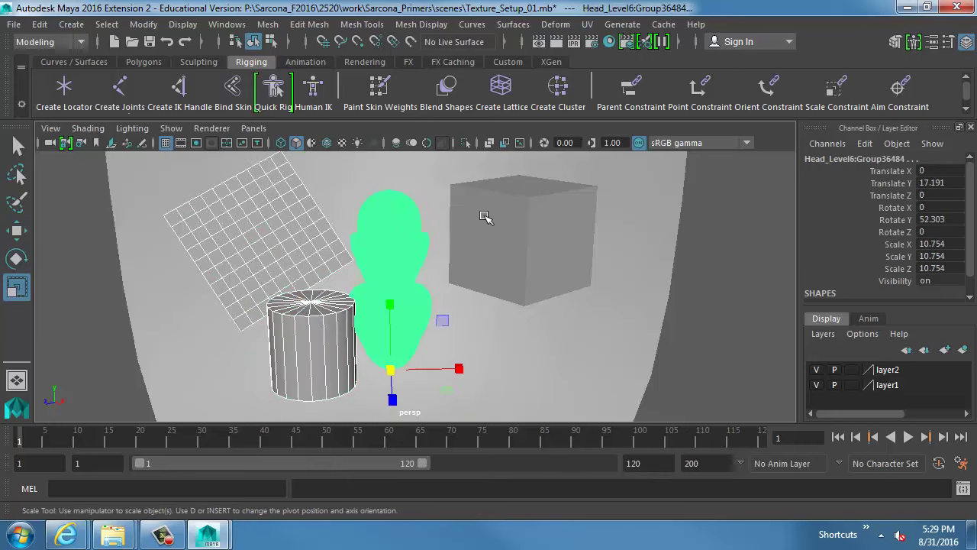
pyautogui.click(485, 217)
pyautogui.press('space')
pyautogui.click(353, 343)
pyautogui.moveTo(468, 83)
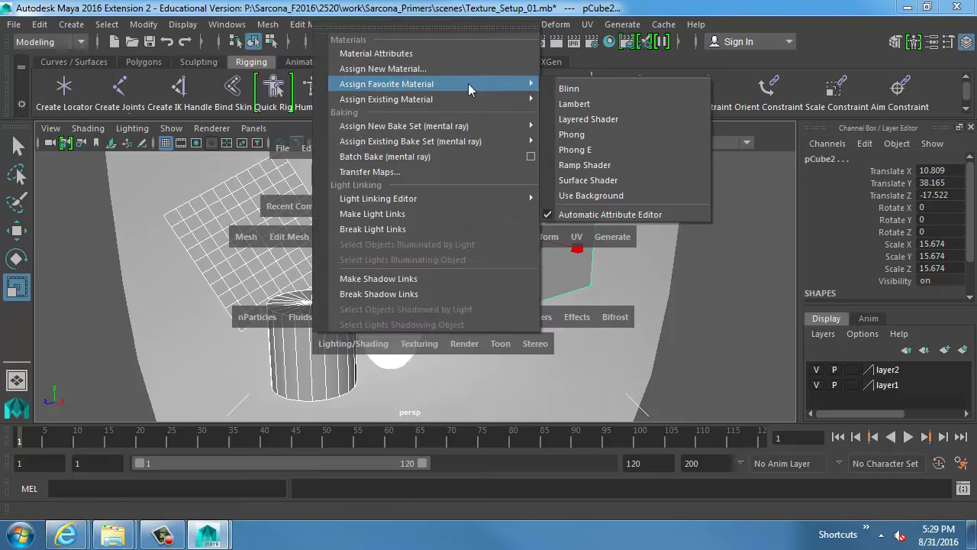
pyautogui.click(588, 180)
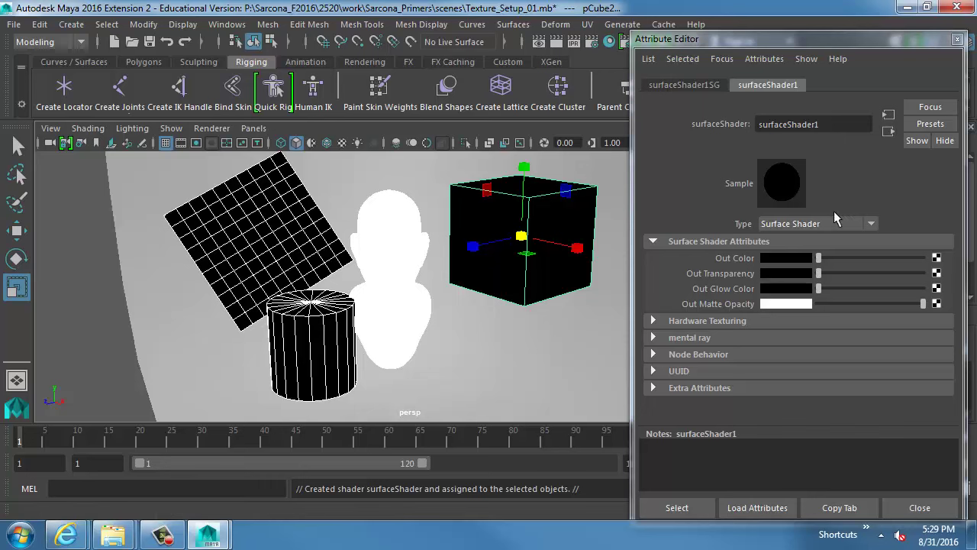
# Step: Map a File texture to the surface shader's Out Color and load UV_Layout.png from the sourceimages folder into it
pyautogui.click(937, 260)
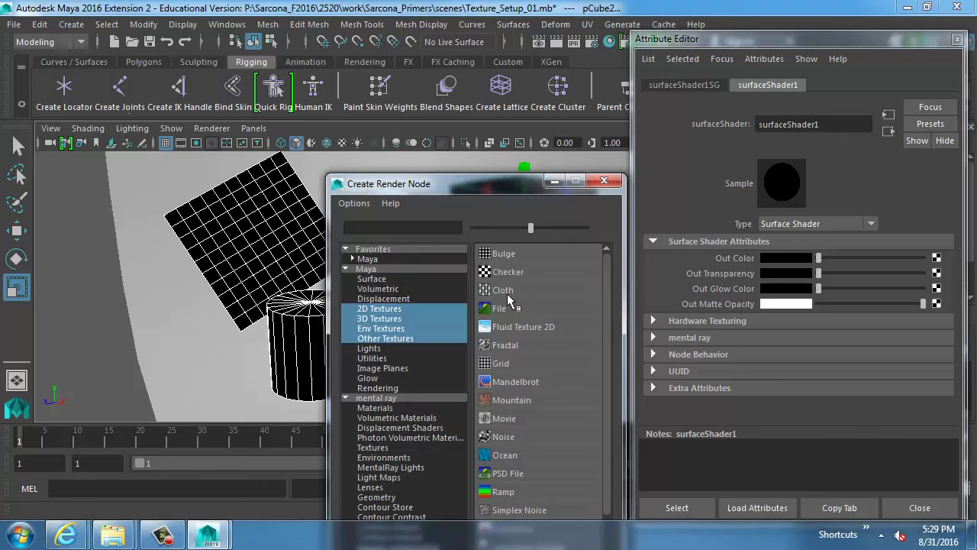
pyautogui.click(503, 309)
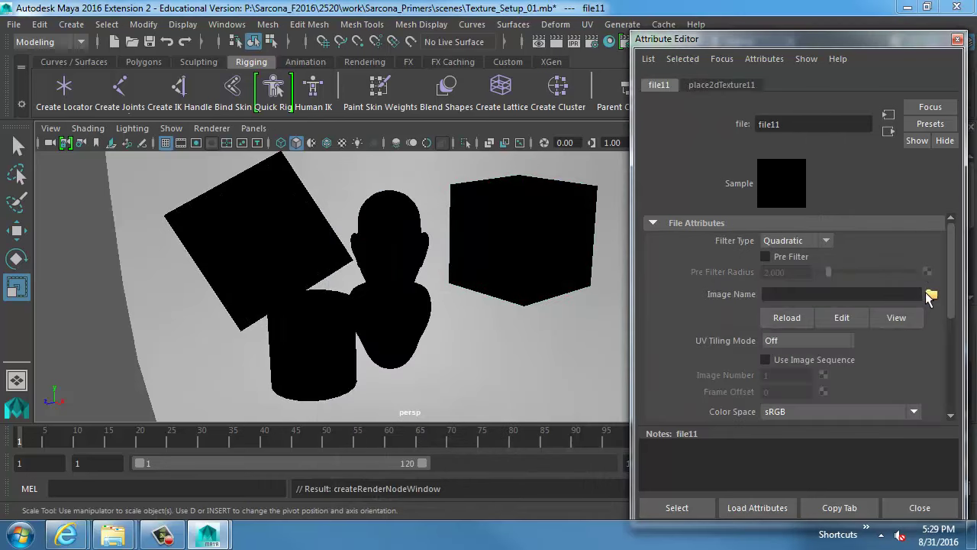
pyautogui.click(932, 294)
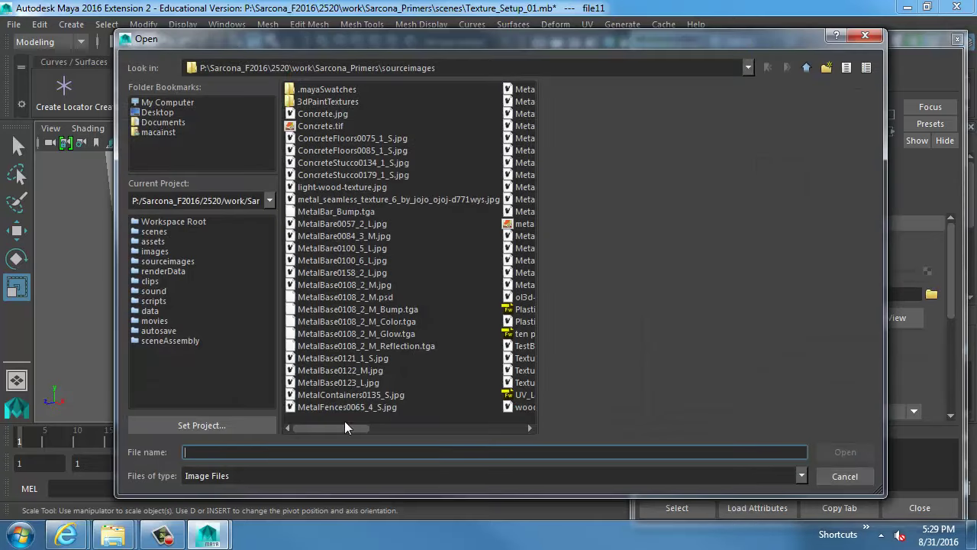
pyautogui.moveTo(348, 428); pyautogui.dragTo(338, 393)
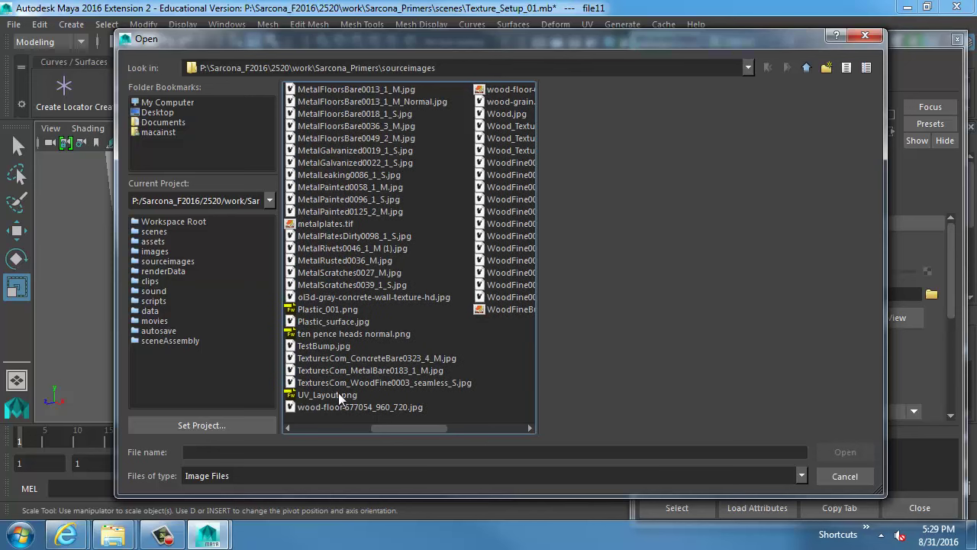
pyautogui.click(331, 394)
pyautogui.doubleClick(331, 394)
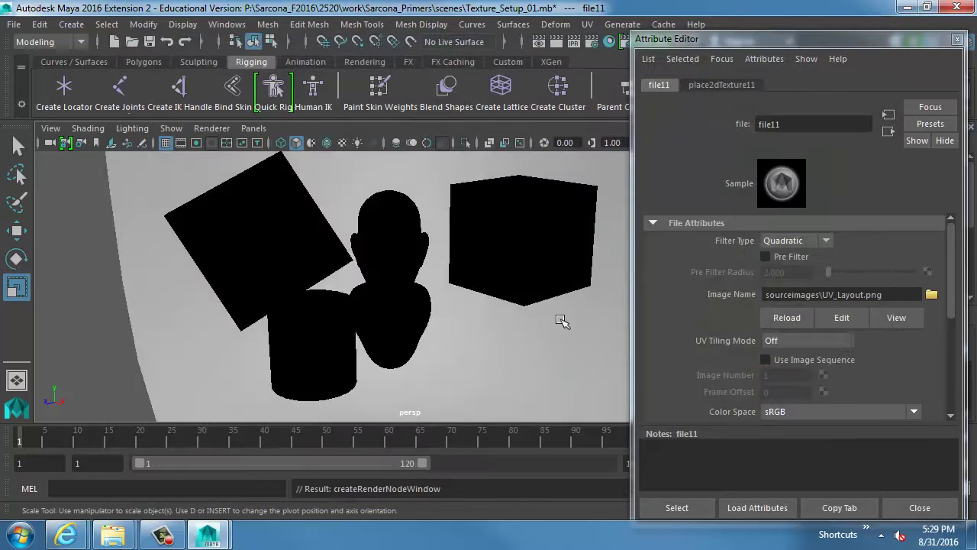
# Step: Display the scene with texture maps and close the shader's attribute window
pyautogui.press('space')
pyautogui.keyDown('alt'); pyautogui.moveTo(493, 271); pyautogui.dragTo(481, 277, button='middle'); pyautogui.keyUp('alt')
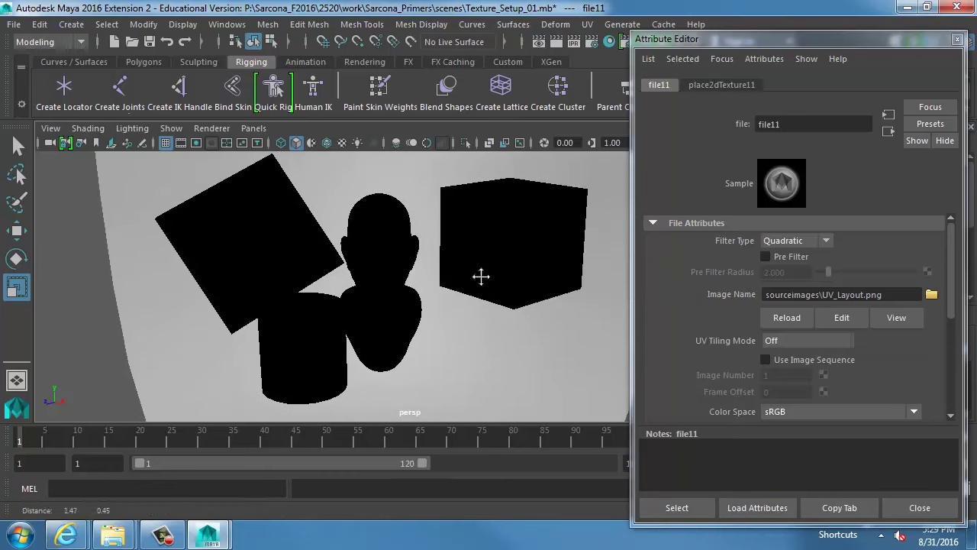
pyautogui.press('6')
pyautogui.press('6')
pyautogui.scroll(-5, 484, 280)
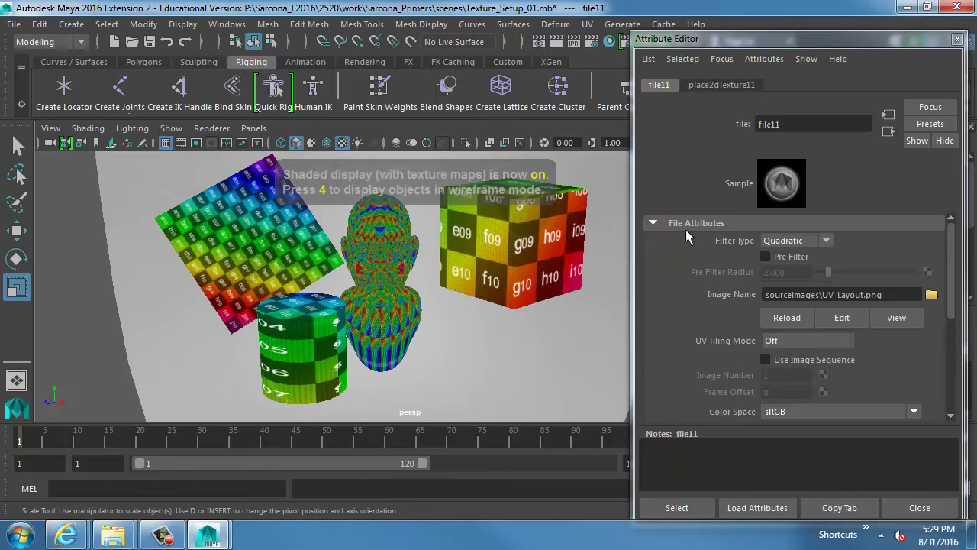
pyautogui.click(922, 509)
pyautogui.scroll(3, 446, 315)
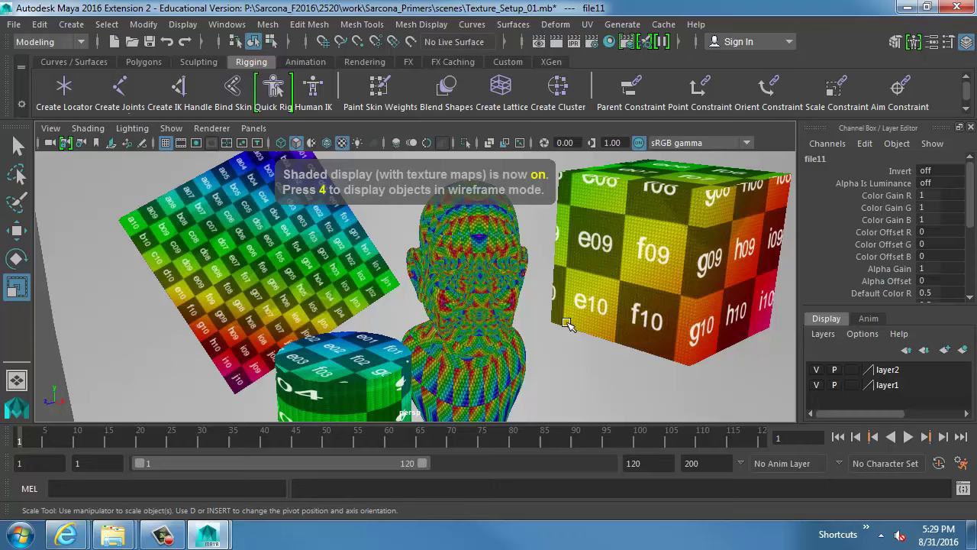
# Step: Rotate the plane to about 66.7, 67.9 and 2.1 degrees so its checker labels face the camera upright
pyautogui.click(320, 264)
pyautogui.press('f')
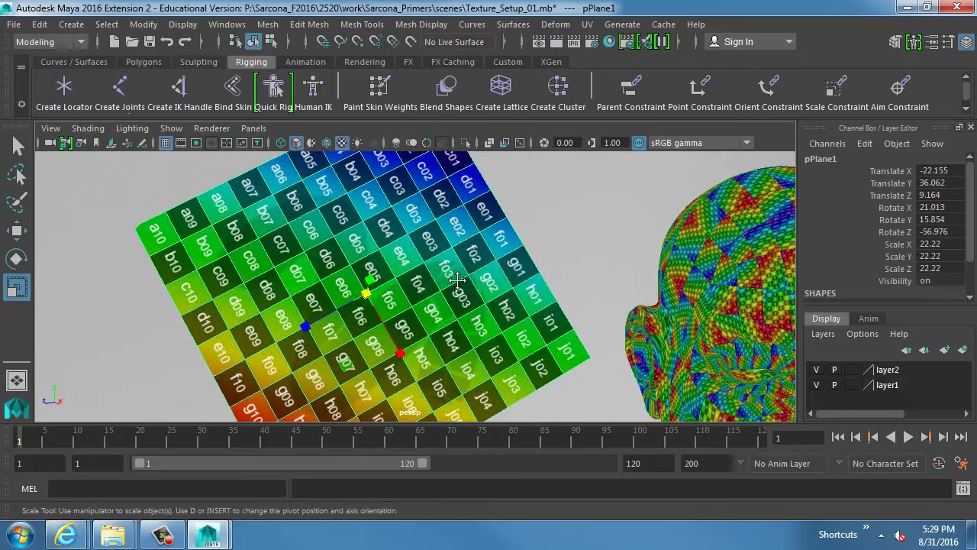
pyautogui.keyDown('alt'); pyautogui.moveTo(457, 279); pyautogui.dragTo(265, 303); pyautogui.keyUp('alt')
pyautogui.press('e')
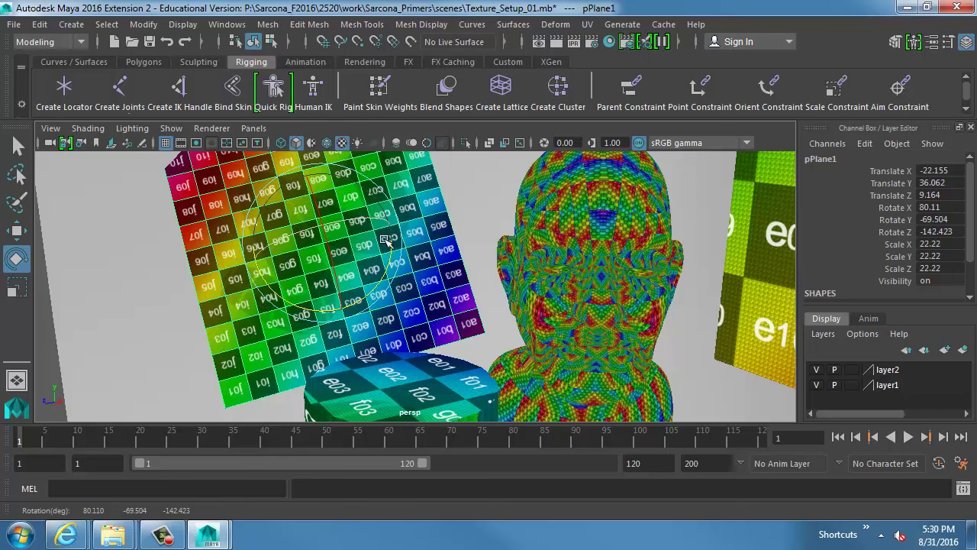
pyautogui.moveTo(396, 260); pyautogui.dragTo(208, 174)
# Step: Examine how the checker image is placed on the cylinder beside the head
pyautogui.keyDown('alt'); pyautogui.moveTo(627, 301); pyautogui.dragTo(430, 301, button='middle'); pyautogui.keyUp('alt')
pyautogui.keyDown('alt'); pyautogui.moveTo(431, 300); pyautogui.dragTo(509, 299); pyautogui.keyUp('alt')
pyautogui.keyDown('alt'); pyautogui.moveTo(510, 299); pyautogui.dragTo(306, 284, button='right'); pyautogui.keyUp('alt')
pyautogui.keyDown('alt'); pyautogui.moveTo(305, 284); pyautogui.dragTo(385, 143, button='middle'); pyautogui.keyUp('alt')
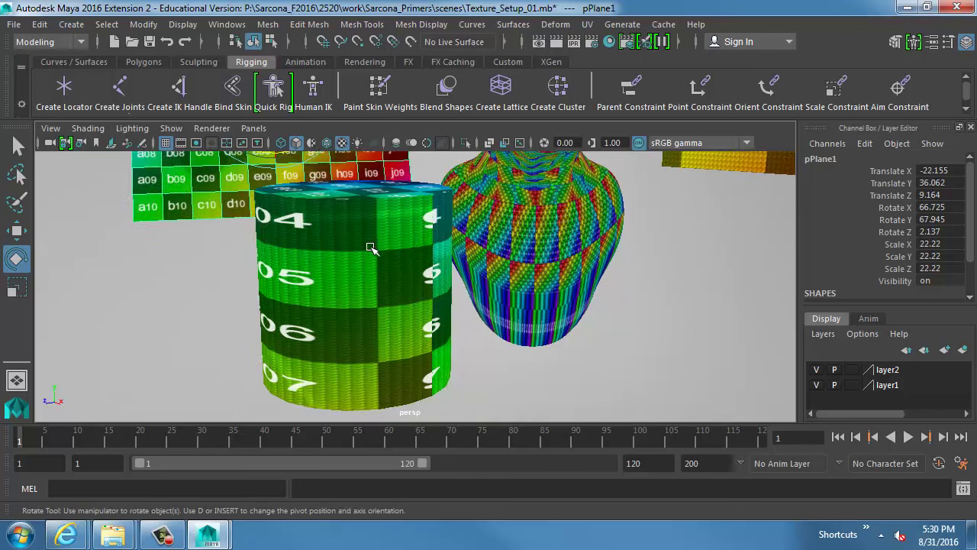
pyautogui.click(372, 244)
pyautogui.keyDown('alt'); pyautogui.moveTo(406, 238); pyautogui.dragTo(406, 247); pyautogui.keyUp('alt')
pyautogui.keyDown('alt'); pyautogui.moveTo(702, 176); pyautogui.dragTo(229, 336, button='middle'); pyautogui.keyUp('alt')
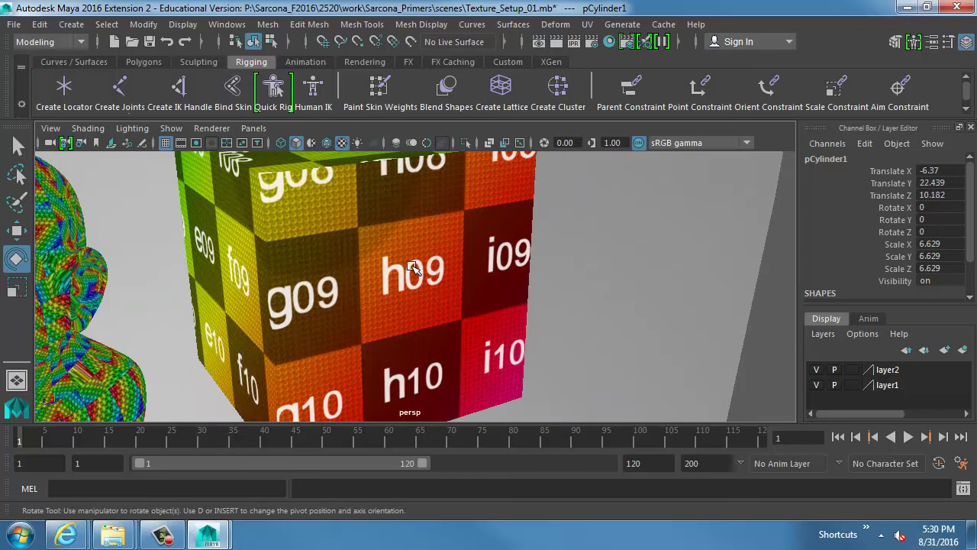
# Step: Select the cube, frame it and open its UV layout in the UV Editor over the checker image
pyautogui.click(414, 277)
pyautogui.press('f')
pyautogui.keyDown('alt'); pyautogui.moveTo(414, 277); pyautogui.dragTo(443, 310); pyautogui.keyUp('alt')
pyautogui.keyDown('alt'); pyautogui.moveTo(451, 283); pyautogui.dragTo(544, 267, button='right'); pyautogui.keyUp('alt')
pyautogui.keyDown('alt'); pyautogui.moveTo(544, 267); pyautogui.dragTo(535, 252); pyautogui.keyUp('alt')
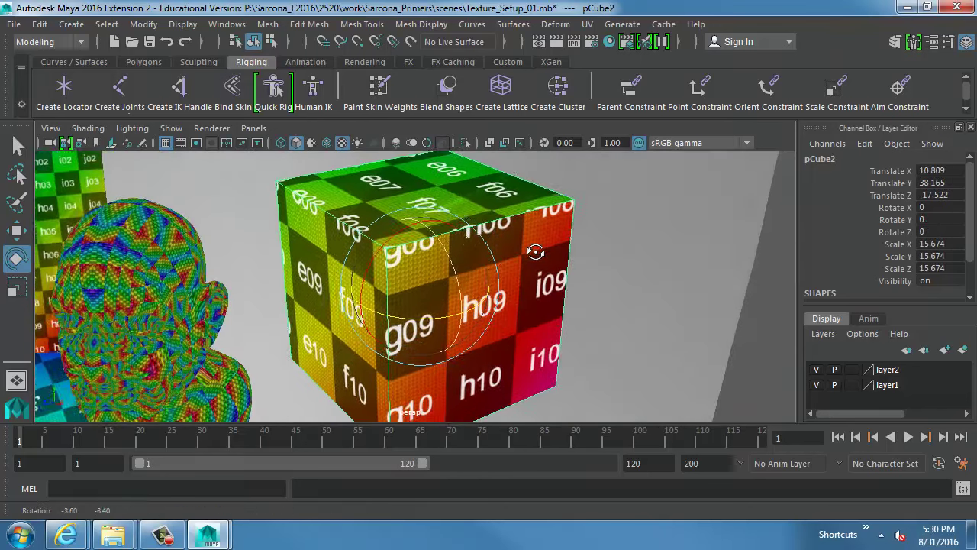
pyautogui.click(227, 26)
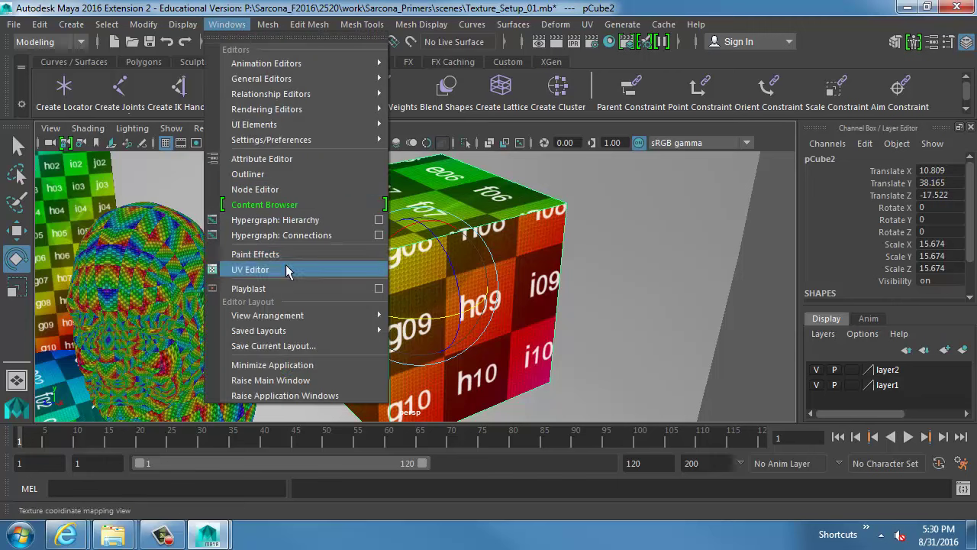
pyautogui.click(250, 269)
pyautogui.scroll(-5, 301, 234)
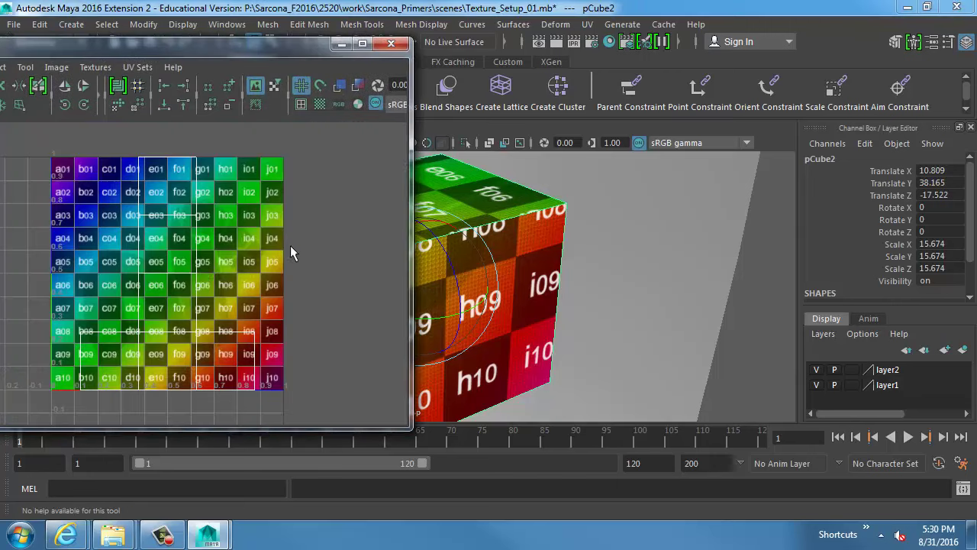
pyautogui.moveTo(140, 49); pyautogui.dragTo(508, 55)
# Step: Dim the checker image in the UV Editor, turn off its display and switch the background to grey
pyautogui.click(473, 70)
pyautogui.moveTo(439, 70)
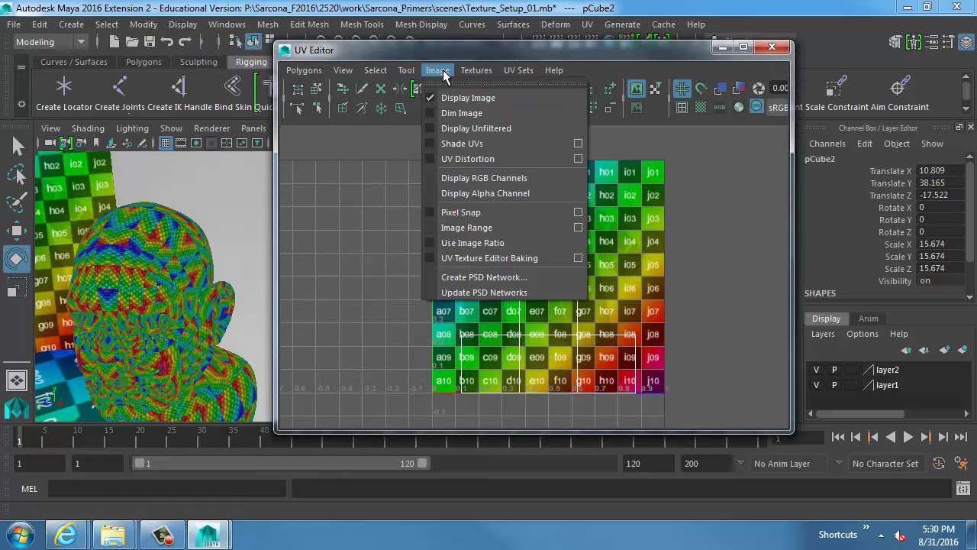
pyautogui.click(450, 113)
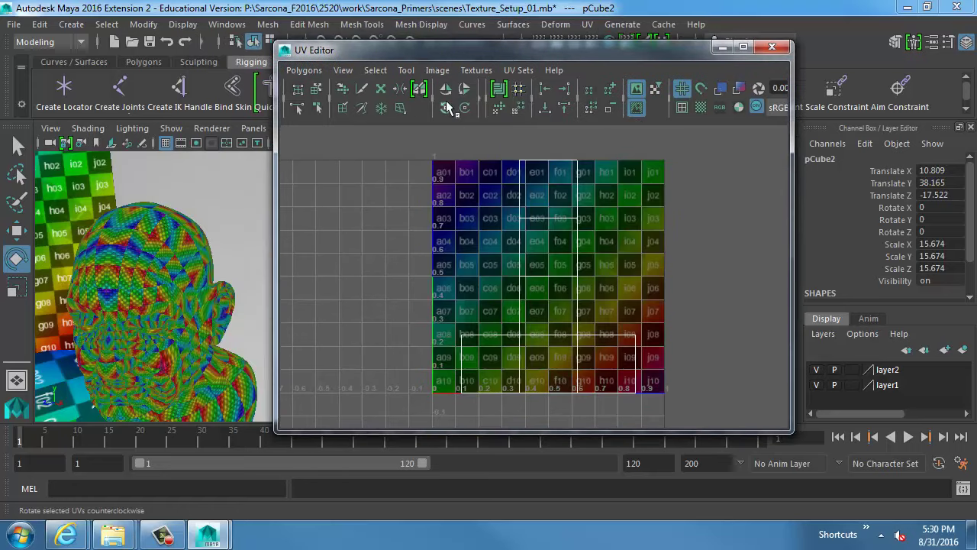
pyautogui.click(438, 70)
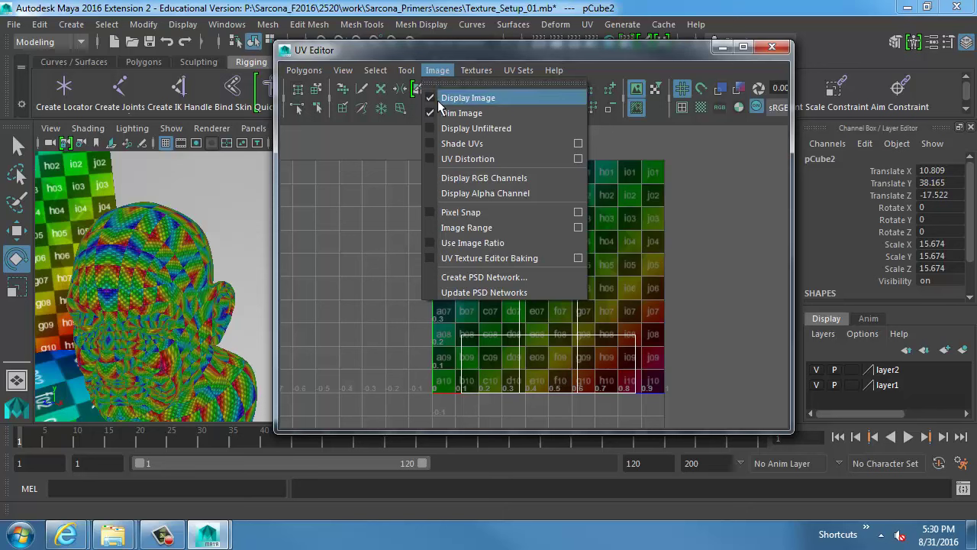
pyautogui.click(441, 99)
pyautogui.keyDown('alt'); pyautogui.moveTo(553, 286); pyautogui.dragTo(452, 263, button='middle'); pyautogui.keyUp('alt')
pyautogui.click(407, 87)
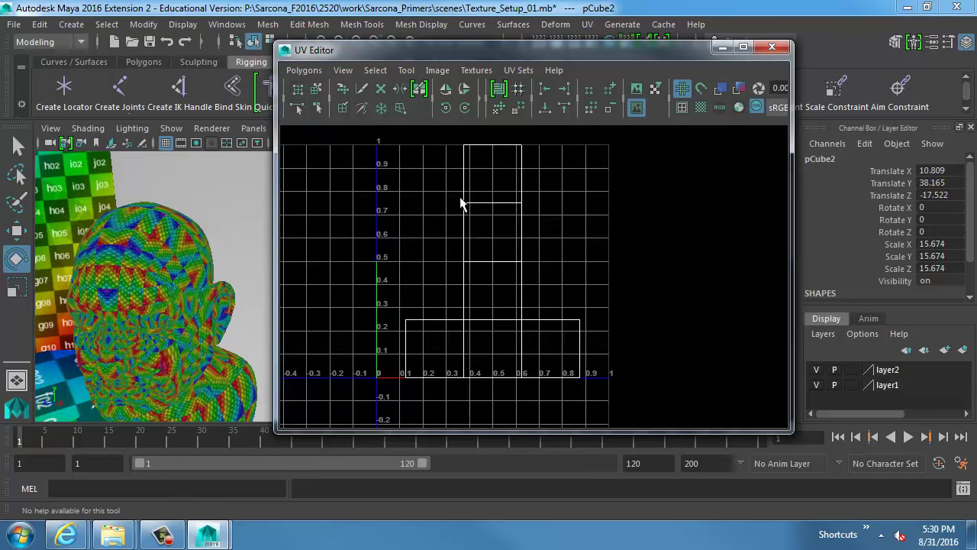
pyautogui.hotkey('alt', 'b')
pyautogui.keyDown('alt'); pyautogui.moveTo(507, 200); pyautogui.dragTo(527, 205, button='middle'); pyautogui.keyUp('alt')
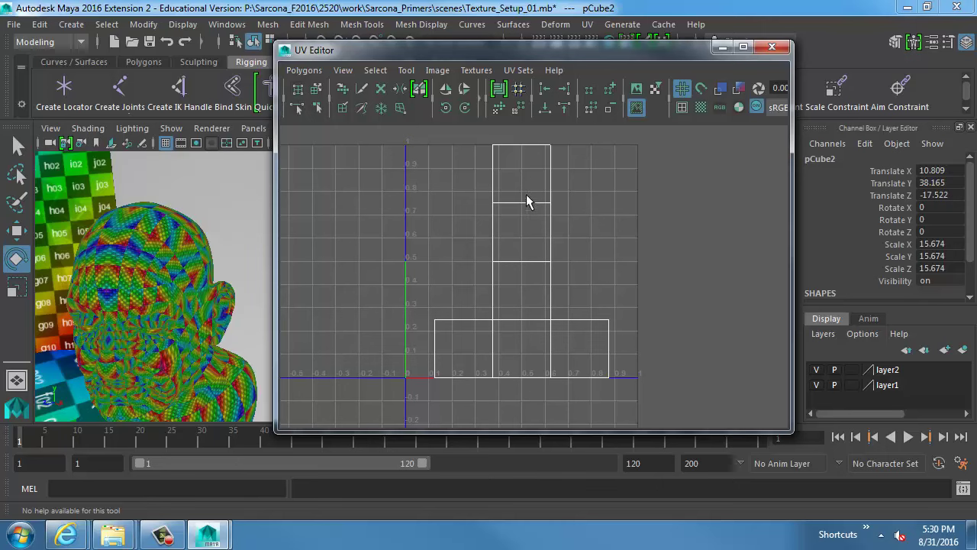
# Step: Arrange the UV Editor beside the cube so the model and its UV layout are both in view
pyautogui.moveTo(502, 51); pyautogui.dragTo(574, 62)
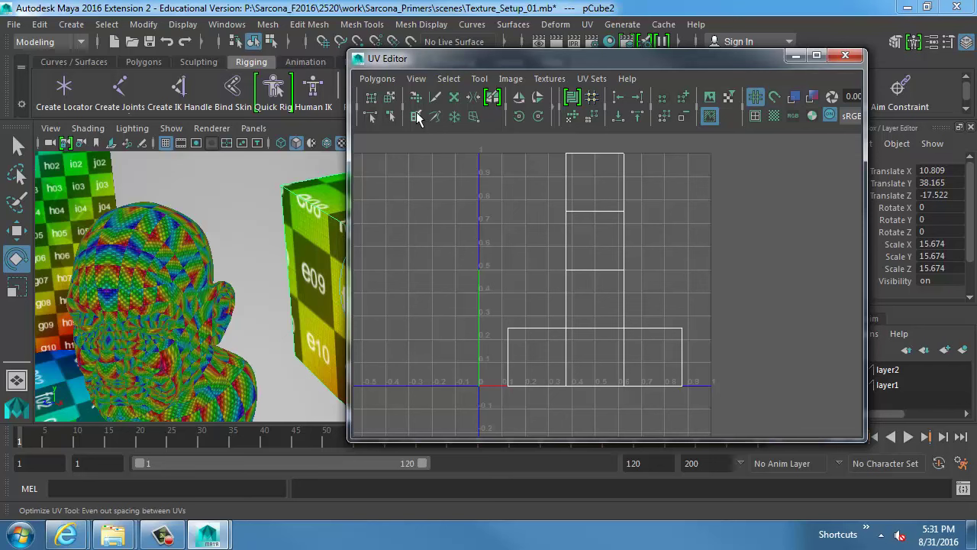
pyautogui.moveTo(462, 65); pyautogui.dragTo(537, 46)
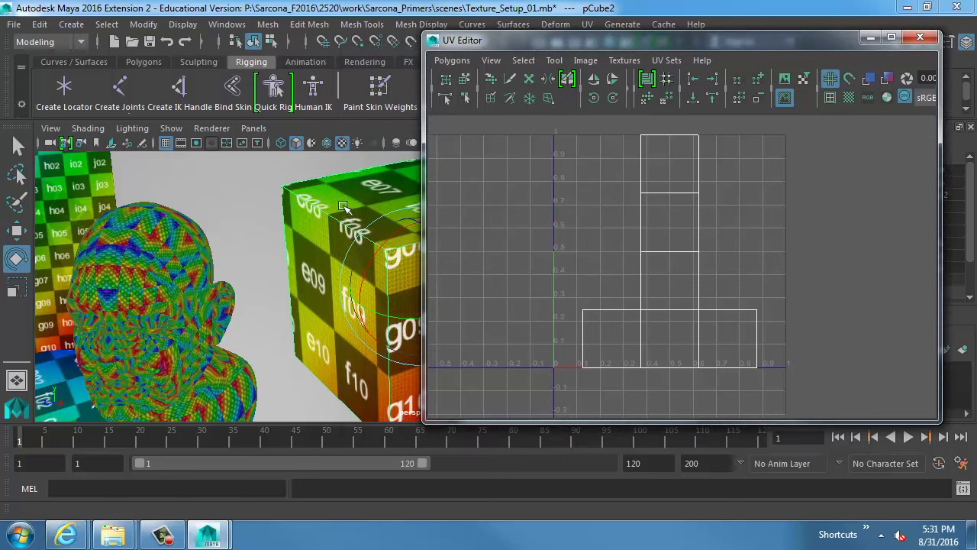
pyautogui.keyDown('alt'); pyautogui.moveTo(342, 206); pyautogui.dragTo(233, 230, button='middle'); pyautogui.keyUp('alt')
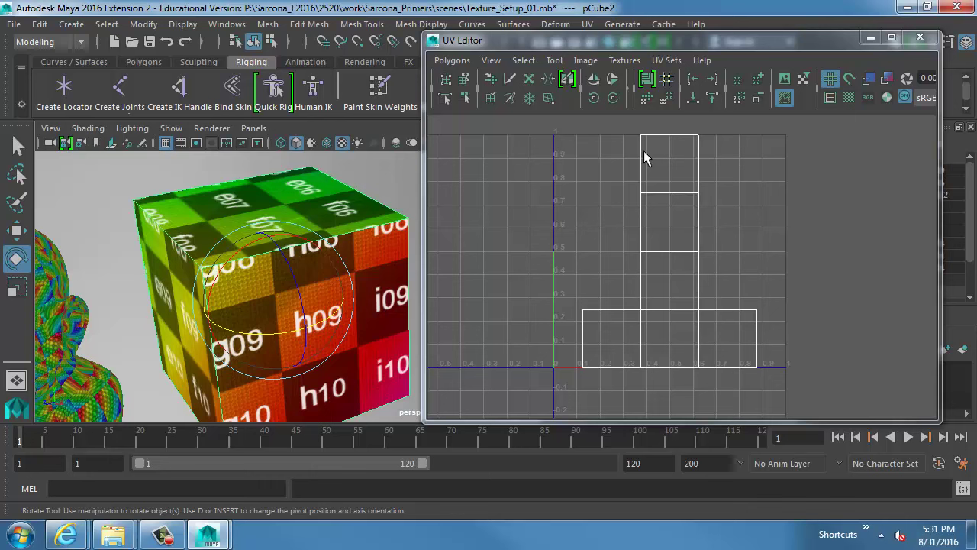
# Step: Scale all of the cube's UVs down uniformly by a factor of about 0.04 and undo the scaling
pyautogui.moveTo(588, 221); pyautogui.dragTo(648, 220, button='right')
pyautogui.moveTo(553, 124); pyautogui.dragTo(779, 406)
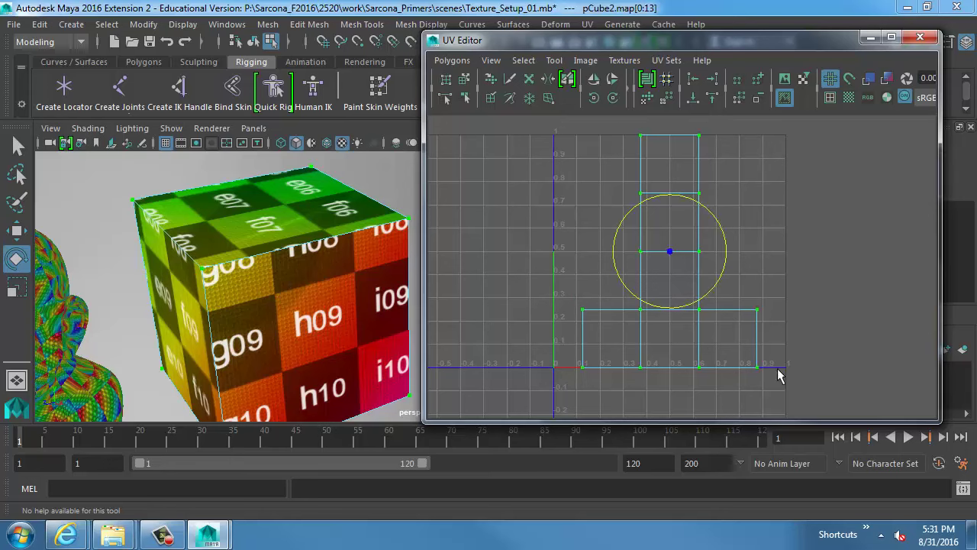
pyautogui.press('r')
pyautogui.moveTo(780, 338); pyautogui.dragTo(733, 330, button='middle')
pyautogui.click(684, 312)
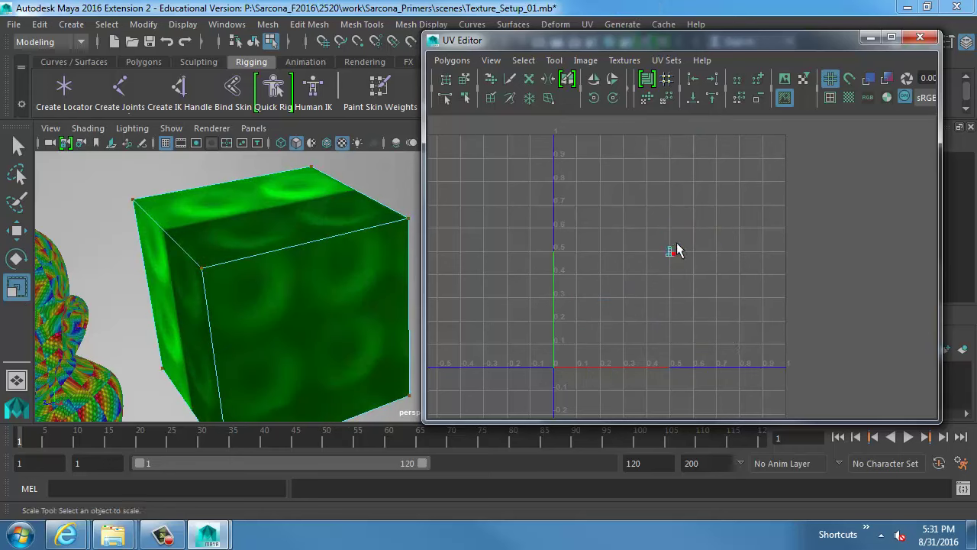
pyautogui.moveTo(678, 245); pyautogui.dragTo(641, 284)
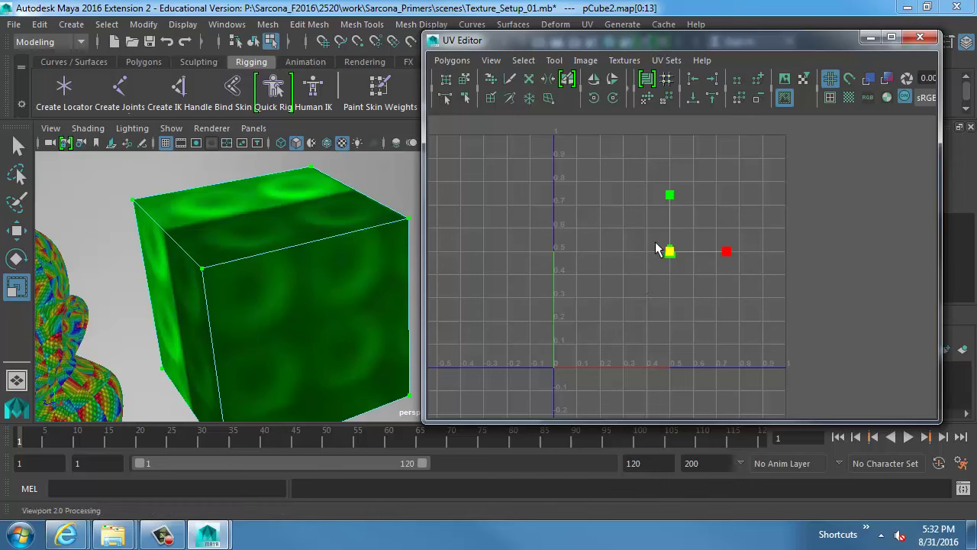
pyautogui.hotkey('ctrl', 'z')
pyautogui.hotkey('ctrl', 'z')
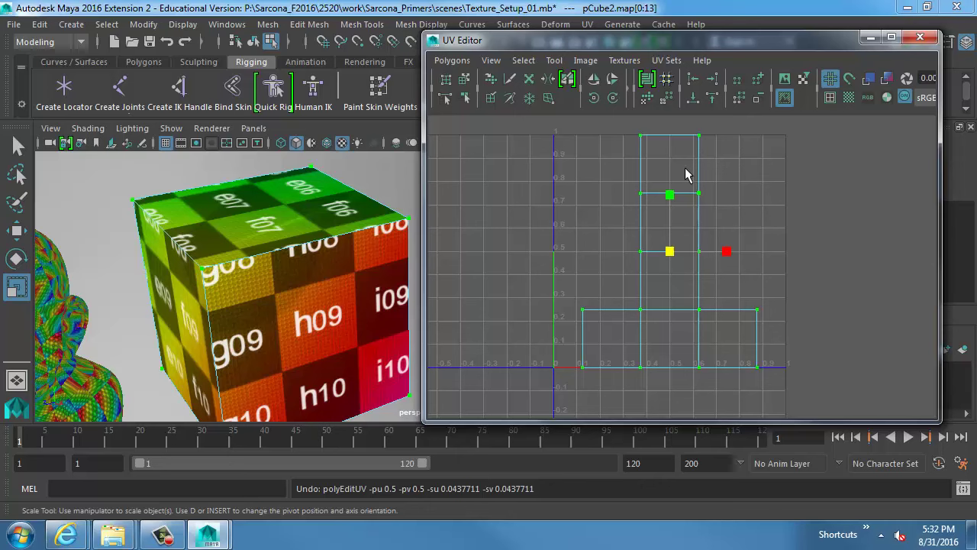
# Step: Switch to the Bing image search in Internet Explorer and search for "uv layout character"
pyautogui.click(66, 535)
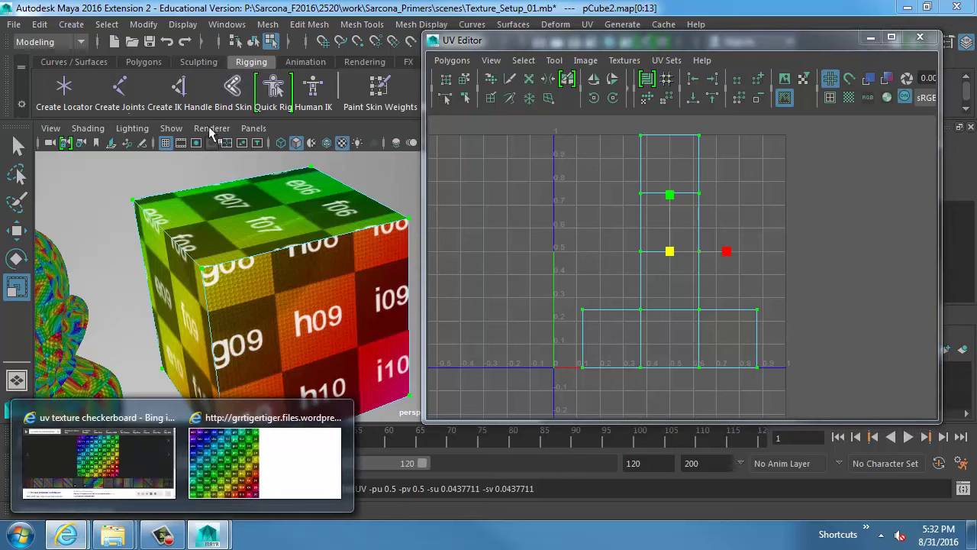
pyautogui.click(99, 458)
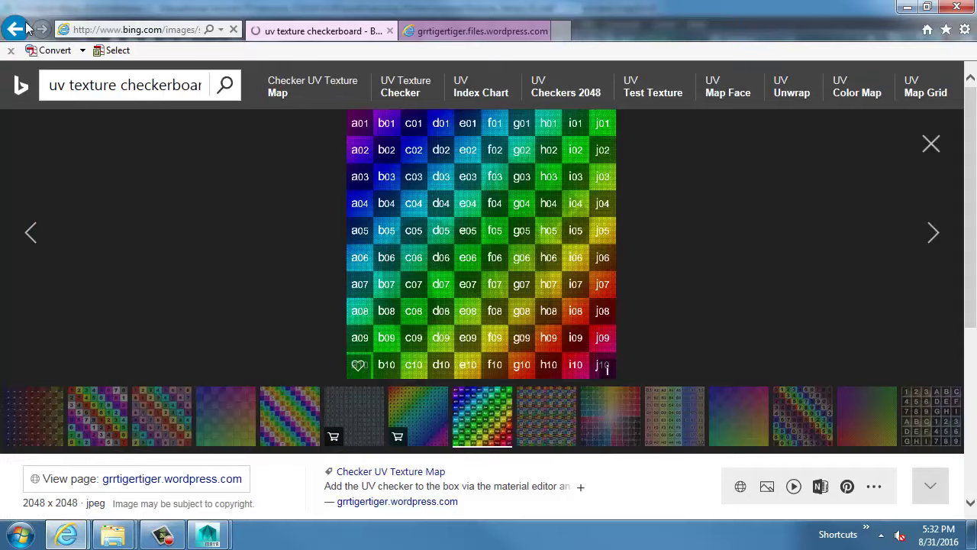
pyautogui.click(25, 28)
pyautogui.doubleClick(182, 86)
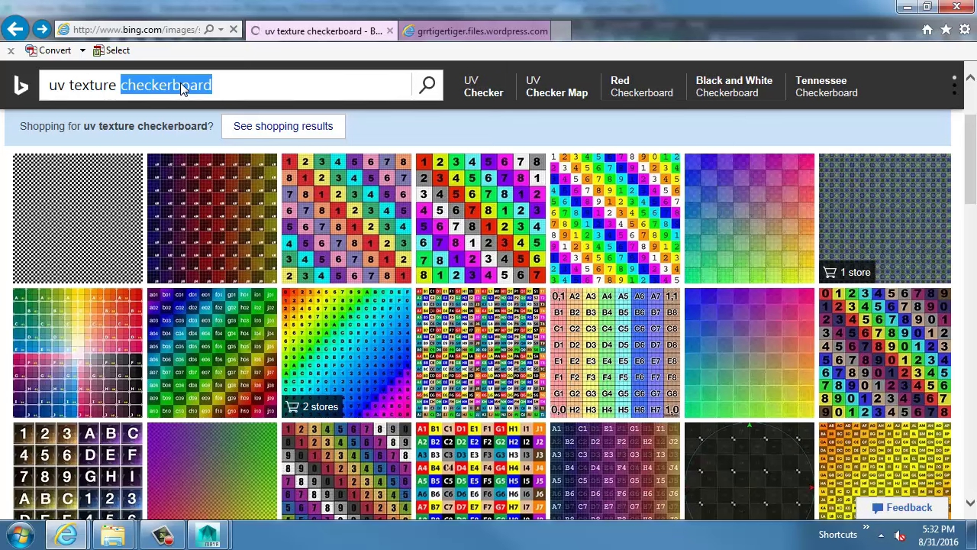
pyautogui.press('BackSpace')
pyautogui.press('BackSpace')
pyautogui.press('BackSpace')
pyautogui.press('BackSpace')
pyautogui.press('BackSpace')
pyautogui.press('BackSpace')
pyautogui.press('BackSpace')
pyautogui.press('BackSpace')
pyautogui.press('BackSpace')
pyautogui.press('BackSpace')
pyautogui.write('layo')
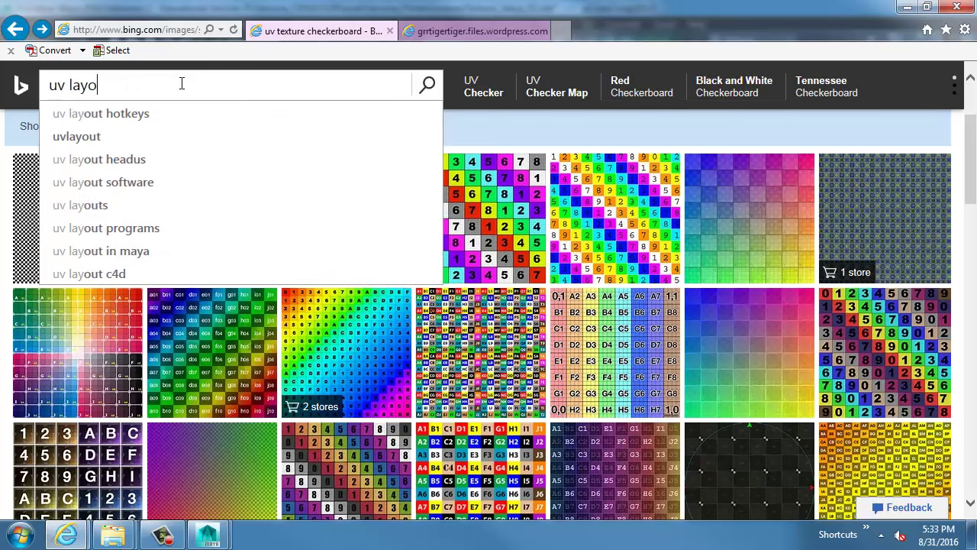
pyautogui.write('ut character')
pyautogui.press('Return')
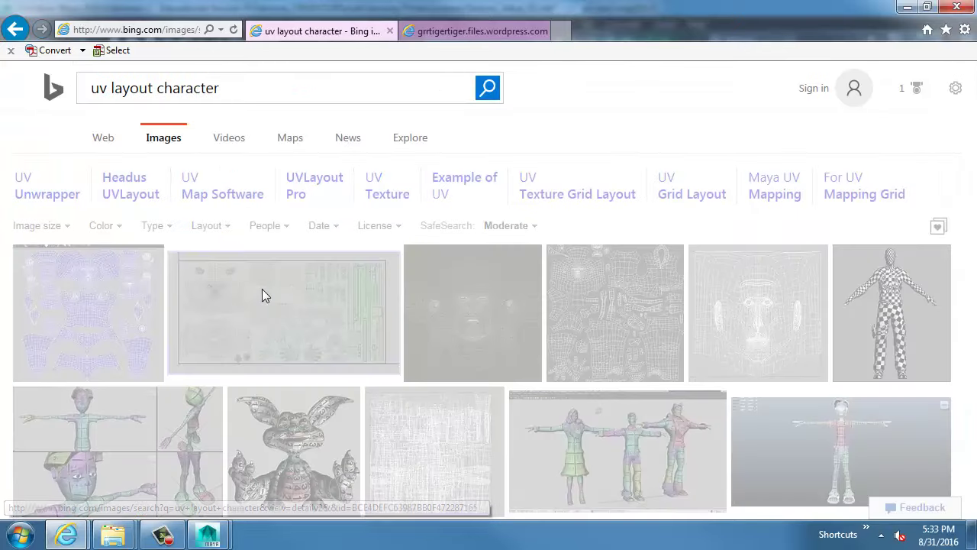
# Step: View the character UV layout examples and open the area.autodesk.com layout at full size
pyautogui.click(262, 288)
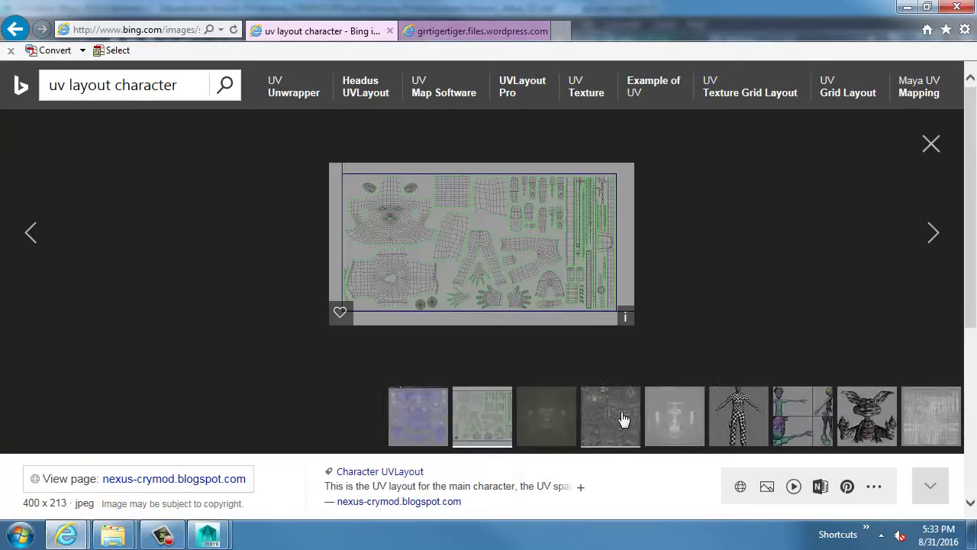
pyautogui.click(623, 419)
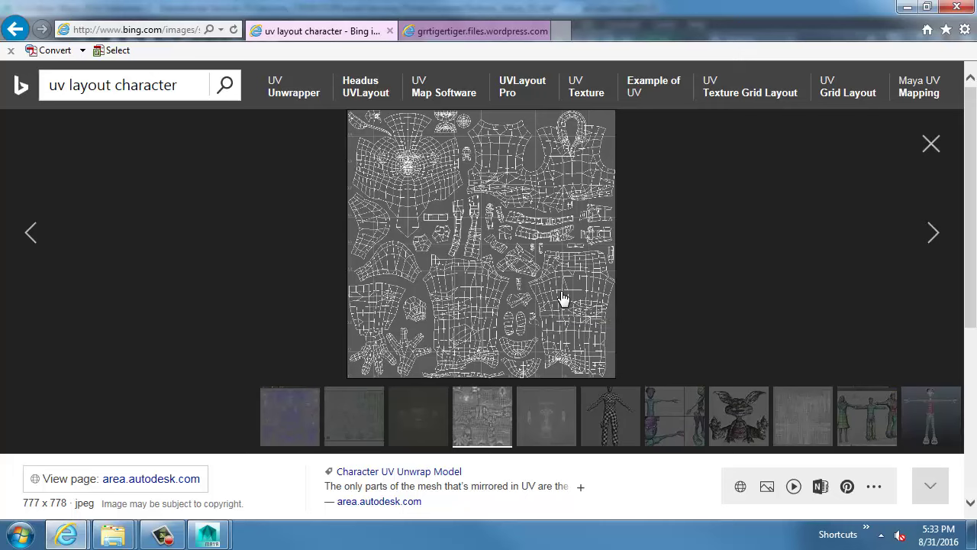
pyautogui.click(500, 233)
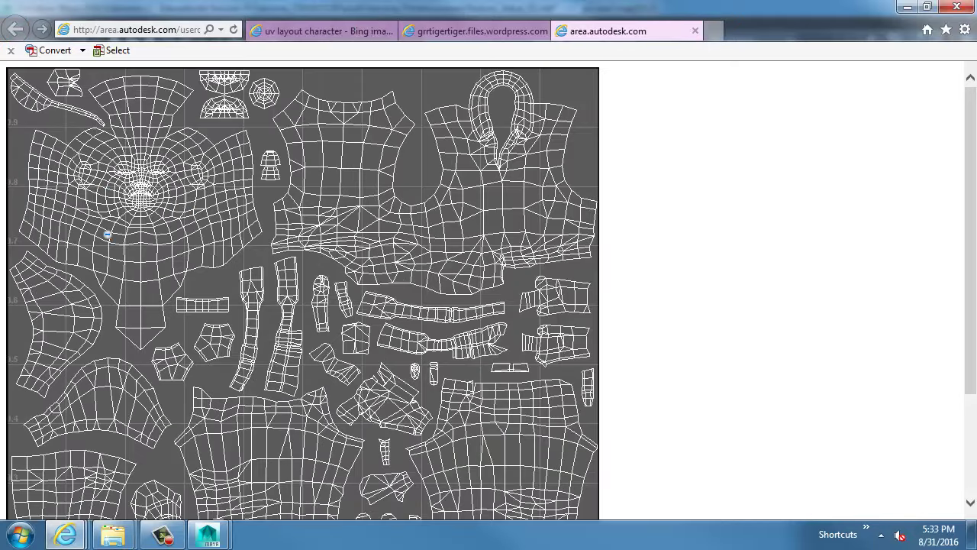
# Step: Examine how the head, clothing, hands and small parts are unwrapped in the full-size character UV layout
pyautogui.scroll(-2, 165, 218)
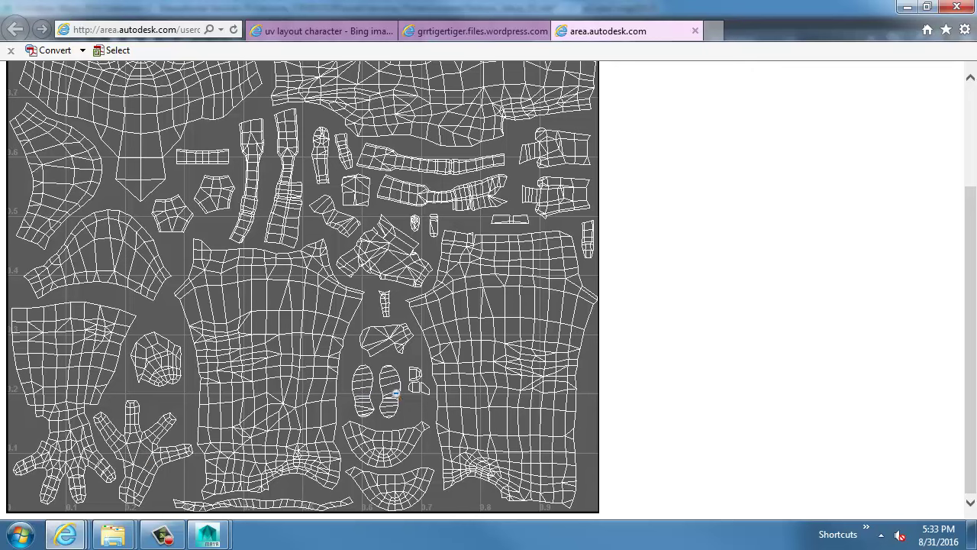
pyautogui.scroll(2, 378, 382)
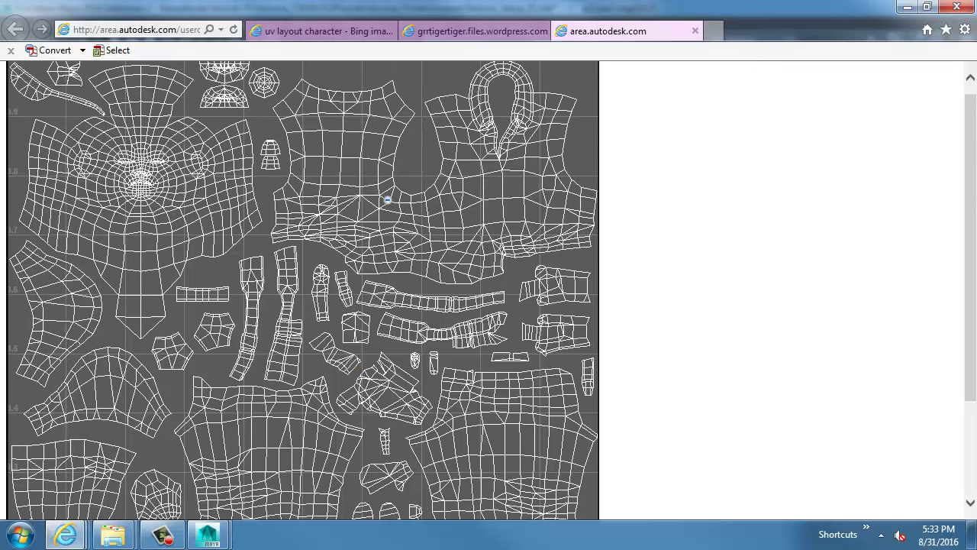
pyautogui.scroll(-2, 498, 190)
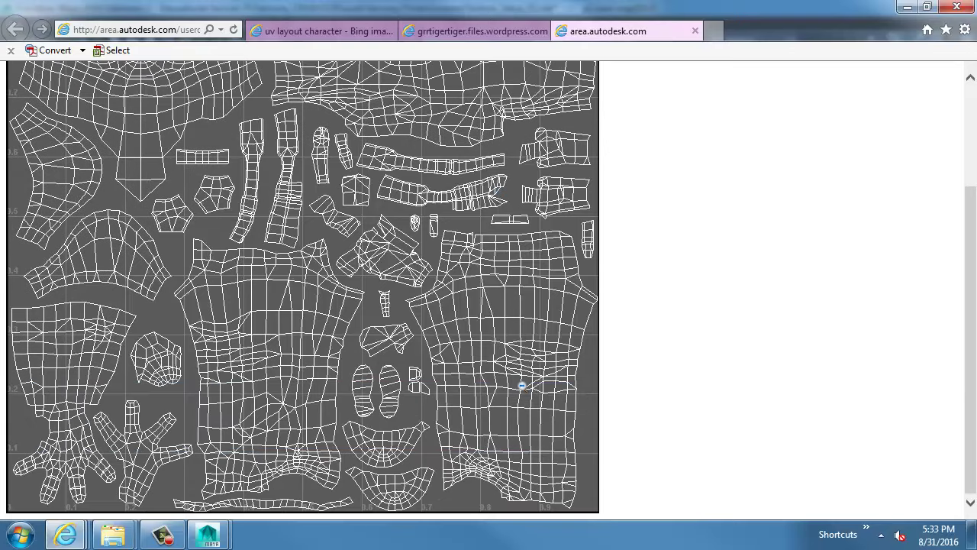
pyautogui.scroll(2, 293, 339)
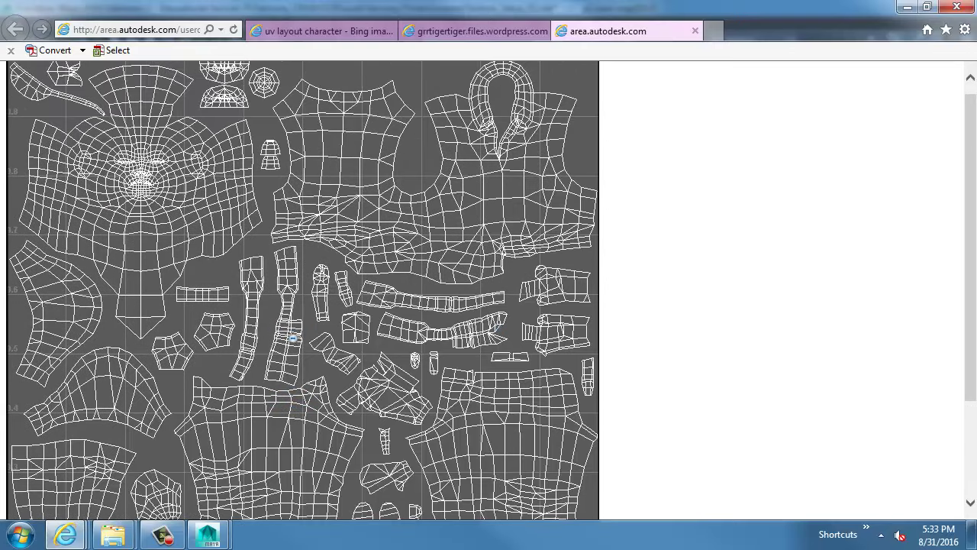
pyautogui.scroll(1, 135, 302)
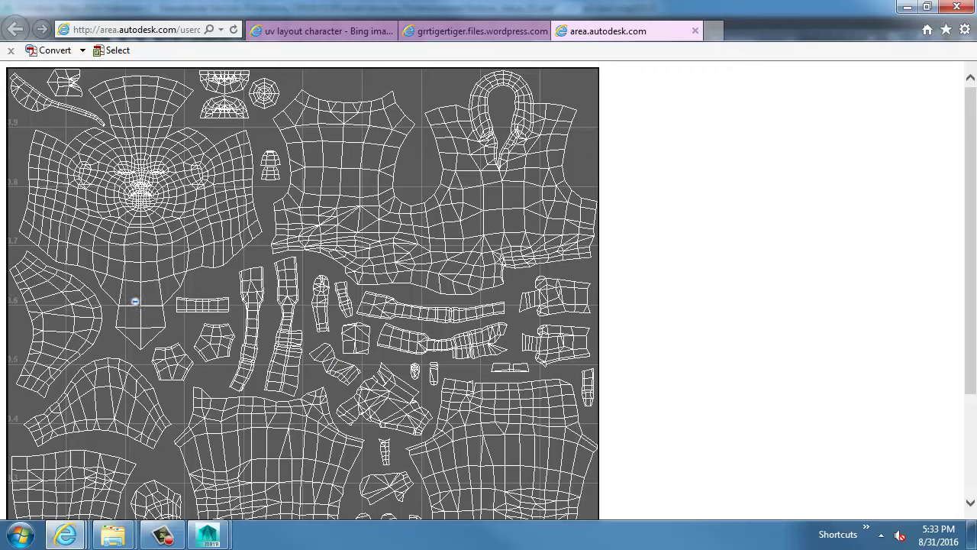
pyautogui.scroll(-2, 185, 256)
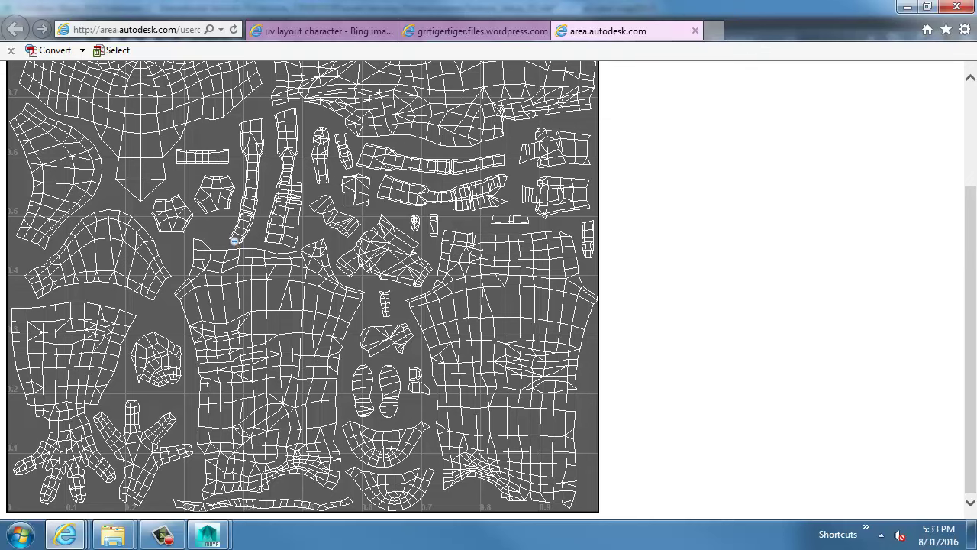
pyautogui.scroll(1, 284, 298)
pyautogui.scroll(1, 283, 300)
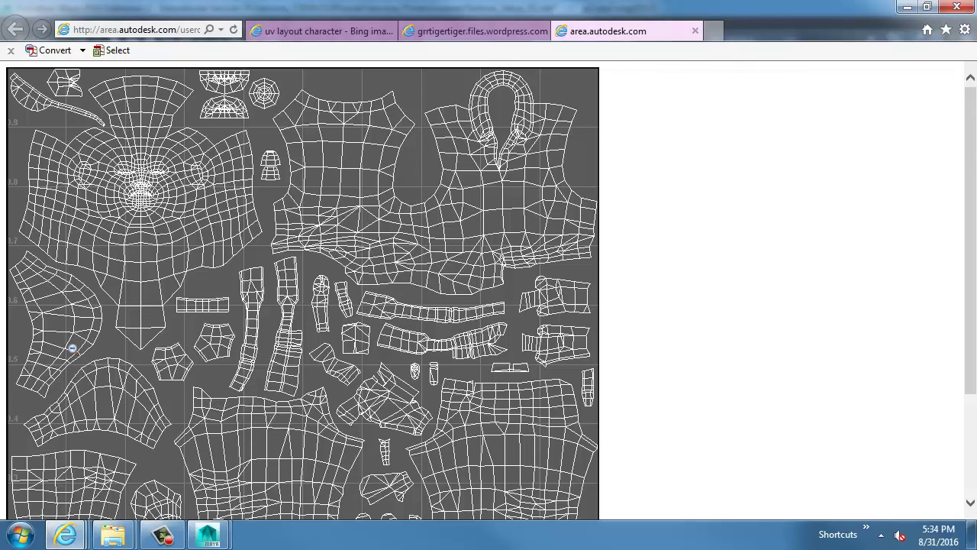
# Step: Switch back to Maya and cut the cube's UVs along the shared edges between its six faces
pyautogui.hotkey('alt', 'Tab')
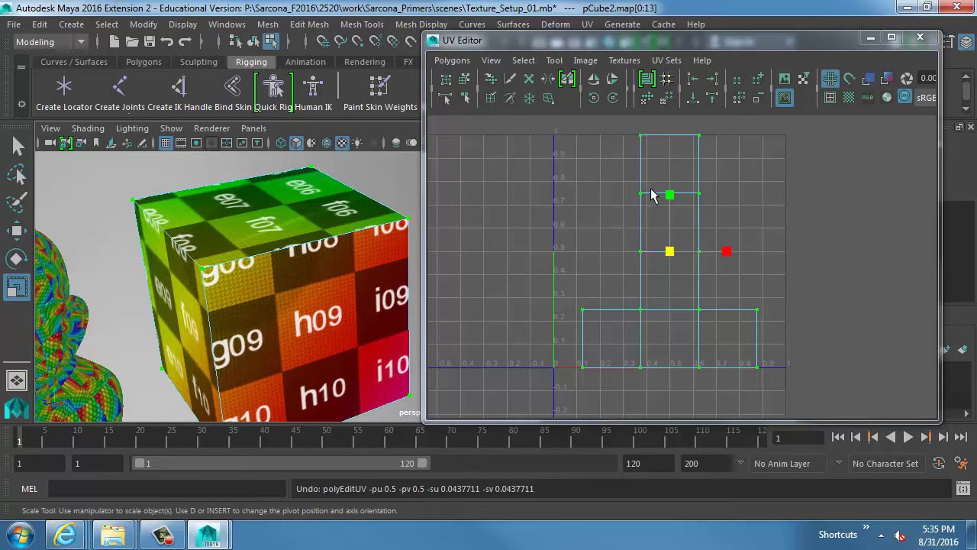
pyautogui.moveTo(663, 197); pyautogui.dragTo(658, 165, button='right')
pyautogui.press('r')
pyautogui.click(646, 240)
pyautogui.click(652, 252)
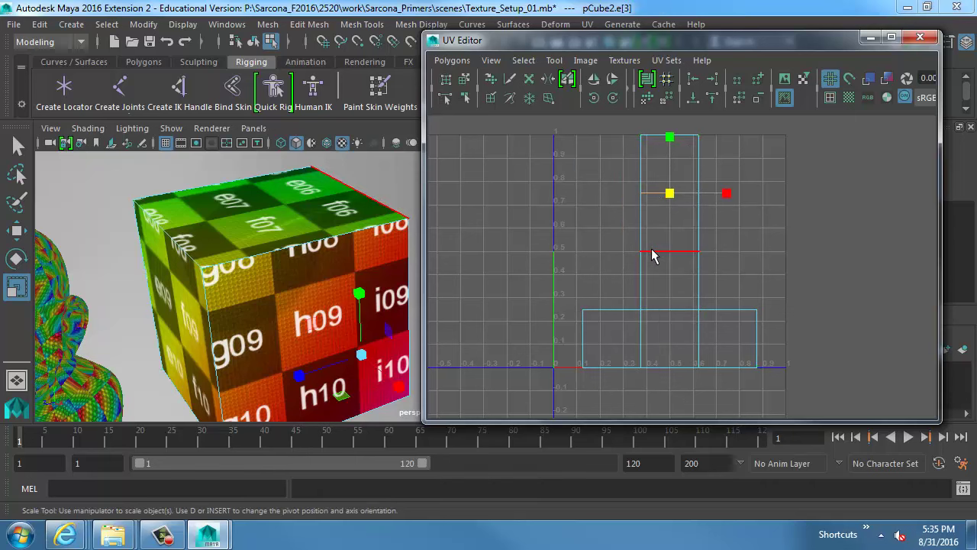
pyautogui.click(661, 309)
pyautogui.keyDown('shift'); pyautogui.click(662, 307); pyautogui.keyUp('shift')
pyautogui.keyDown('shift'); pyautogui.click(649, 335); pyautogui.keyUp('shift')
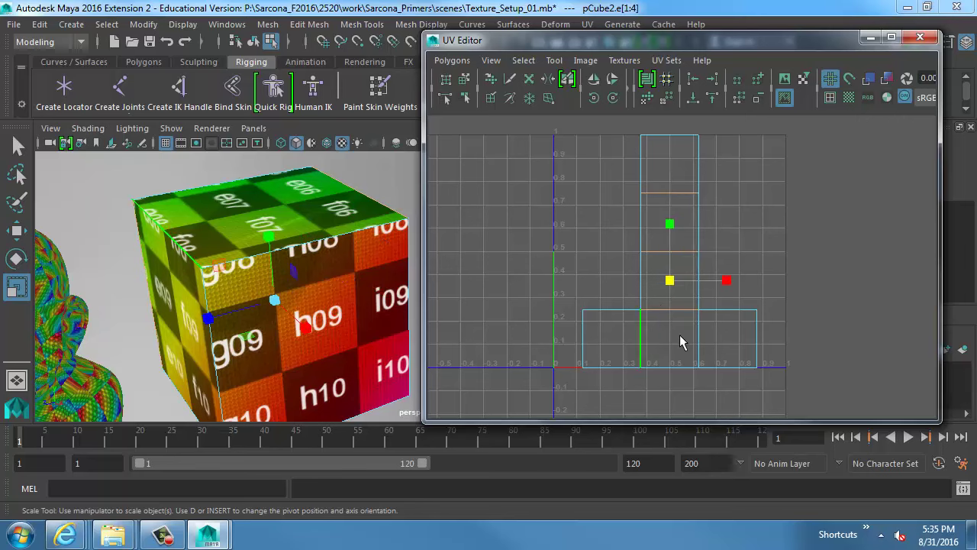
pyautogui.keyDown('shift'); pyautogui.click(698, 338); pyautogui.keyUp('shift')
pyautogui.click(661, 300)
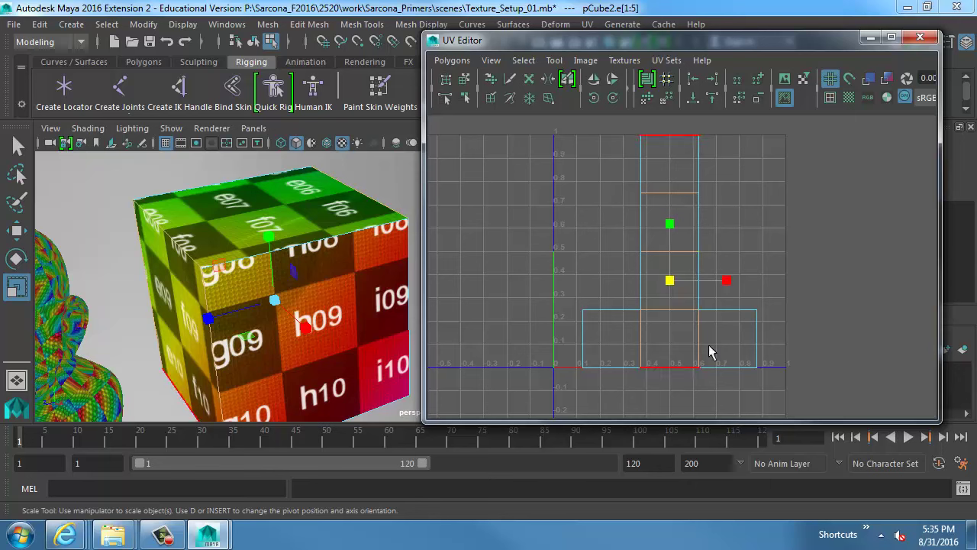
pyautogui.click(678, 341)
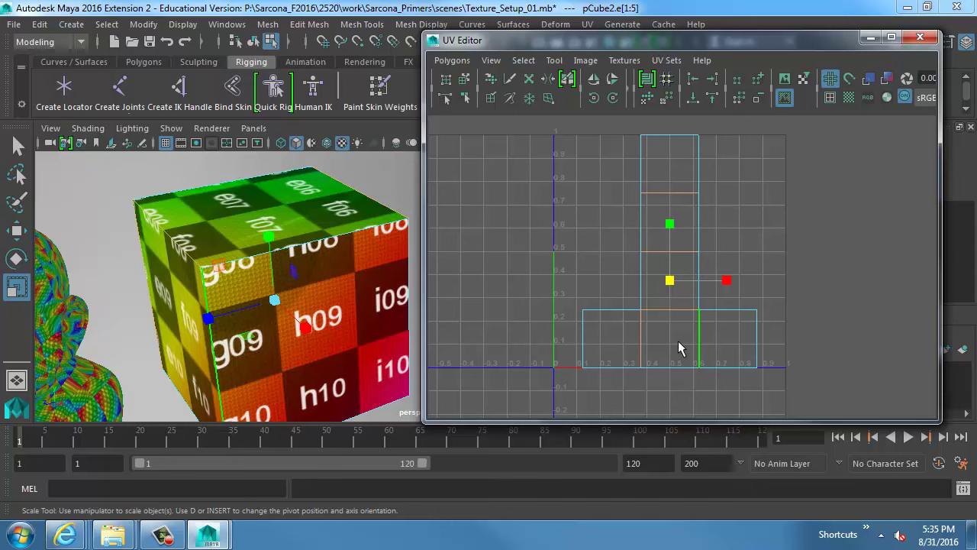
pyautogui.click(456, 61)
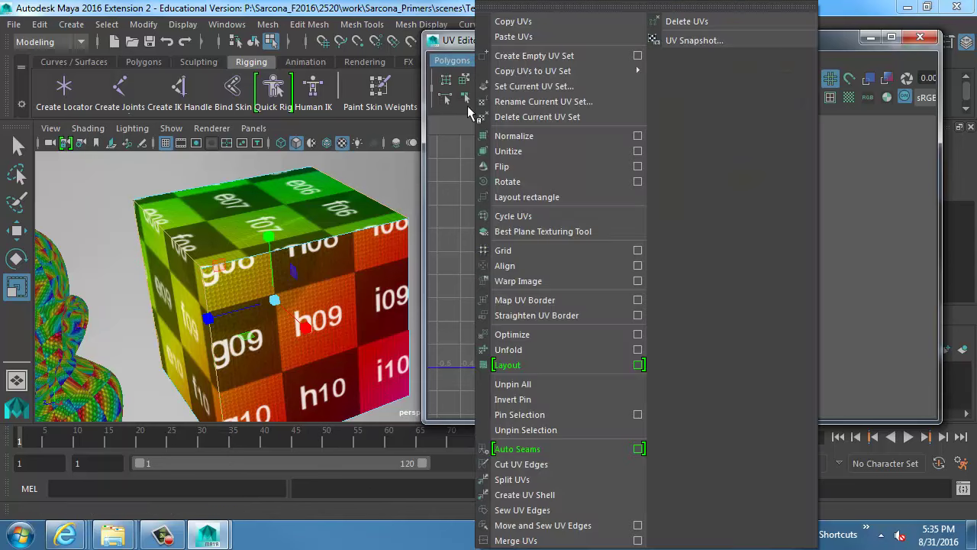
pyautogui.click(531, 465)
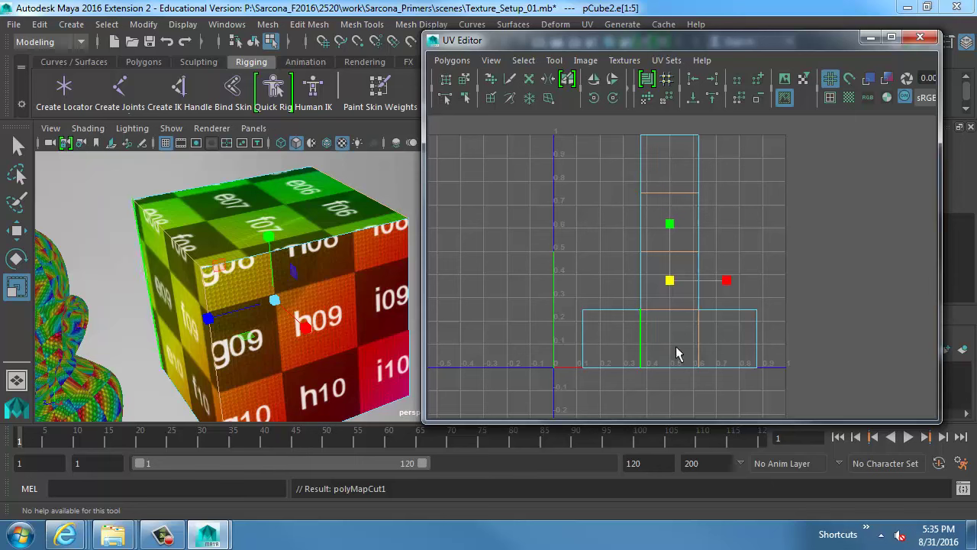
# Step: Move the uppermost face's UVs and the right wing face's UVs into the left column, forming two columns of three squares
pyautogui.rightClick(663, 162)
pyautogui.moveTo(664, 161); pyautogui.dragTo(625, 141, button='right')
pyautogui.click(669, 164)
pyautogui.click(666, 191)
pyautogui.click(670, 168)
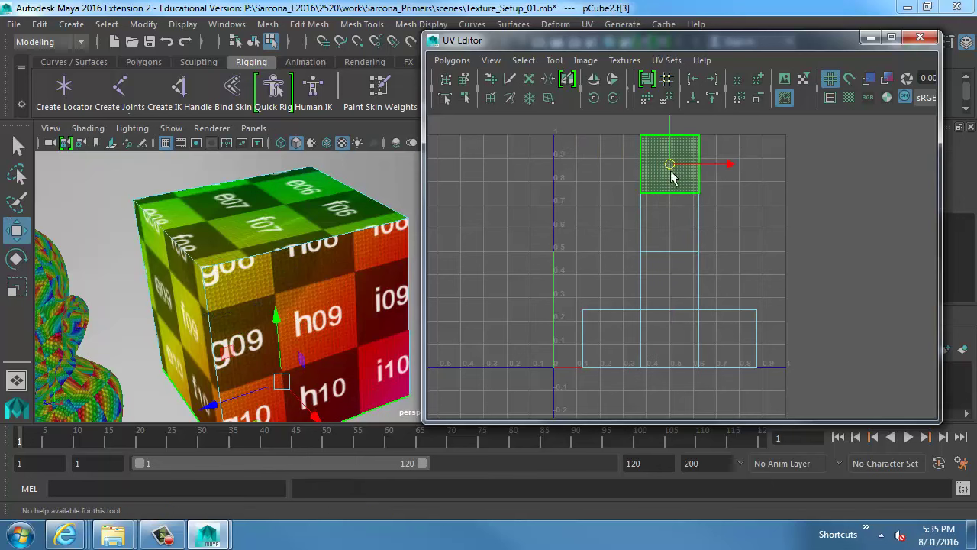
pyautogui.press('w')
pyautogui.moveTo(670, 168); pyautogui.dragTo(605, 225)
pyautogui.moveTo(655, 276); pyautogui.dragTo(609, 281)
# Step: Nudge the cube's six UV squares apart so small gaps separate the rows and columns
pyautogui.click(673, 221)
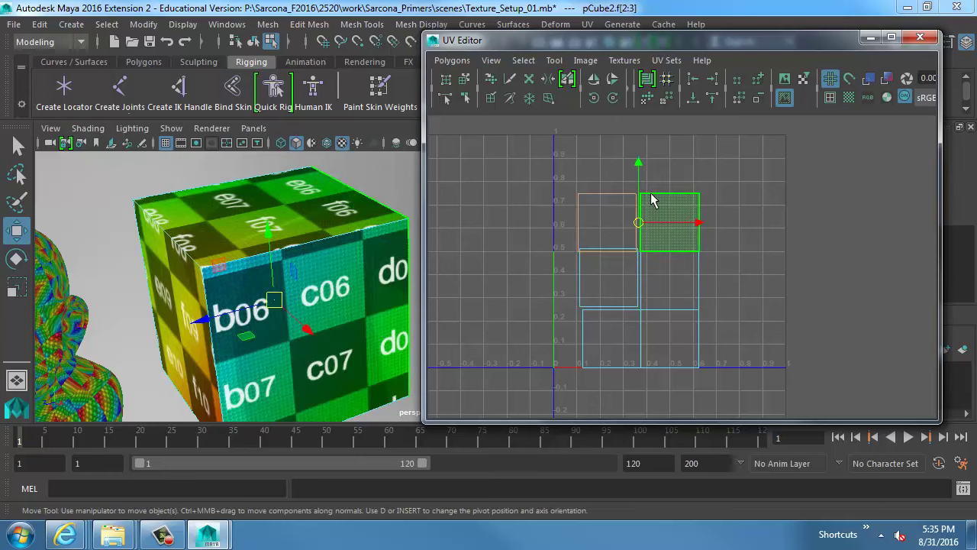
pyautogui.moveTo(640, 172); pyautogui.dragTo(642, 159)
pyautogui.click(656, 253)
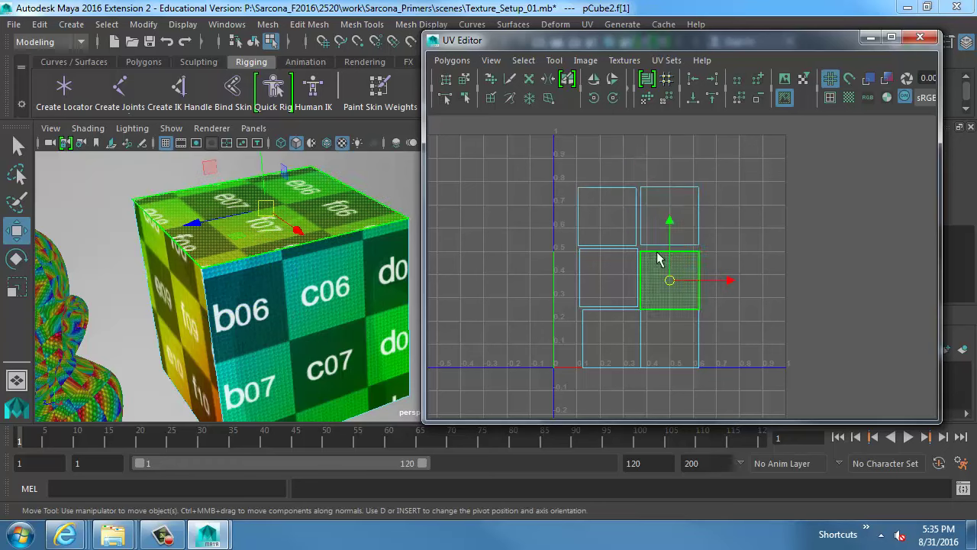
pyautogui.moveTo(668, 225); pyautogui.dragTo(669, 220)
pyautogui.moveTo(578, 195); pyautogui.dragTo(706, 292)
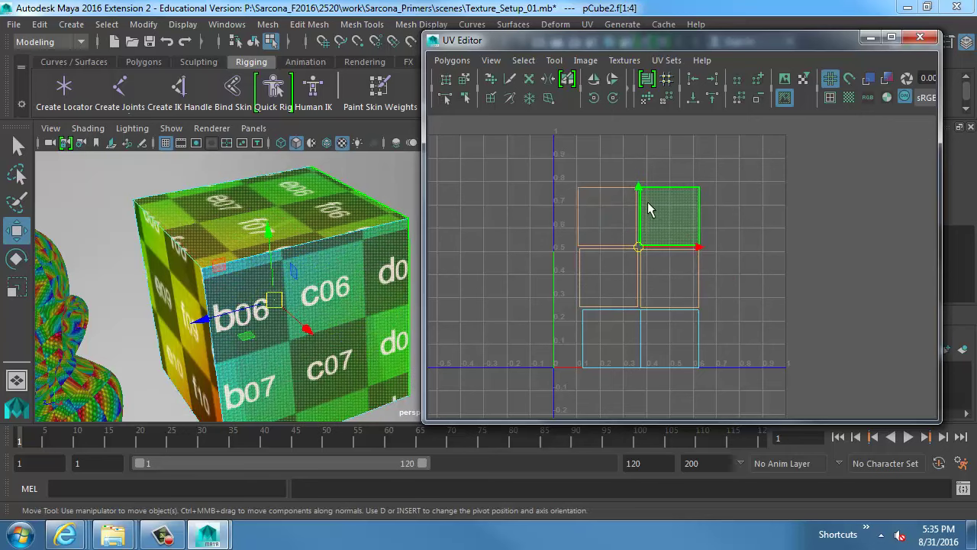
pyautogui.moveTo(640, 196); pyautogui.dragTo(640, 194)
pyautogui.click(590, 348)
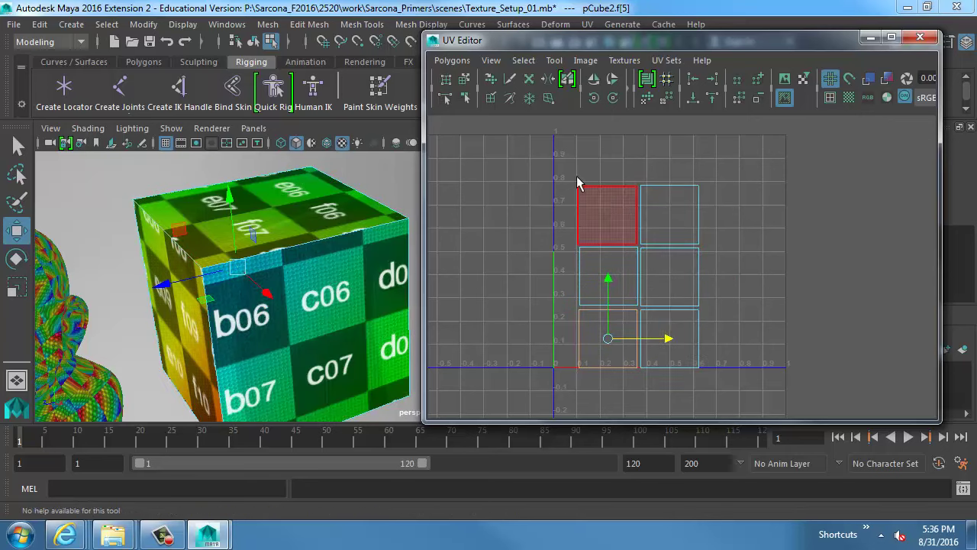
# Step: Move all six UV squares toward the origin and scale them up uniformly to fill the height of the 0–1 UV space
pyautogui.moveTo(553, 162); pyautogui.dragTo(753, 396)
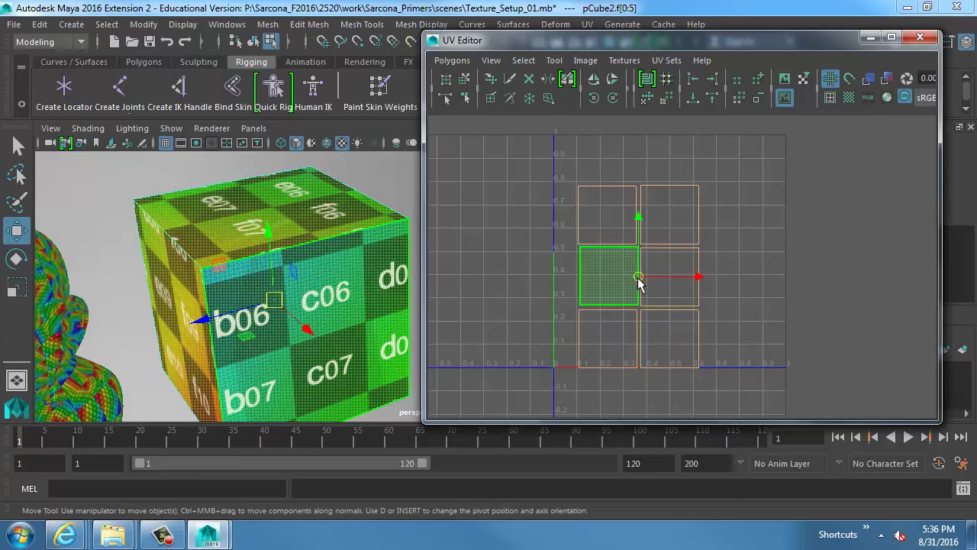
pyautogui.moveTo(638, 281); pyautogui.dragTo(625, 265)
pyautogui.press('r')
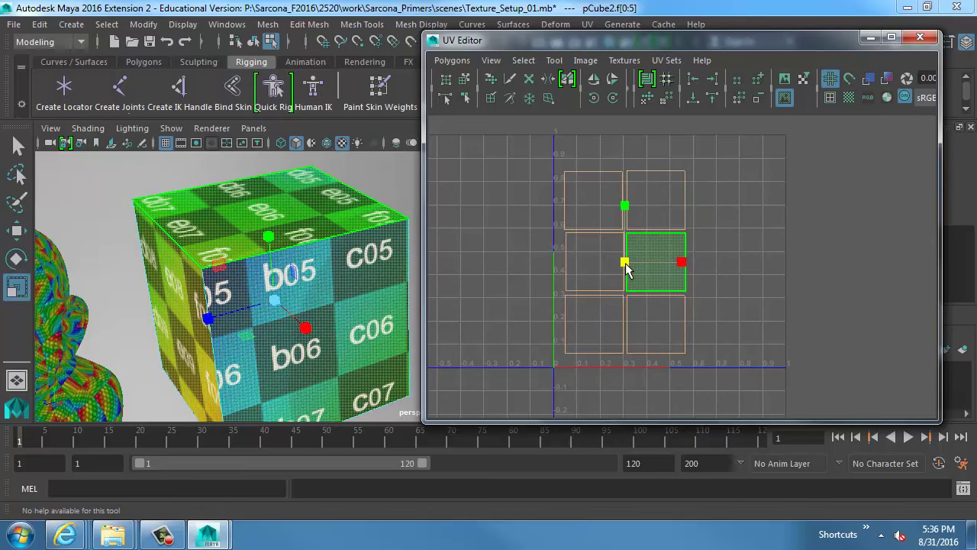
pyautogui.moveTo(563, 282); pyautogui.dragTo(611, 270, button='middle')
pyautogui.press('w')
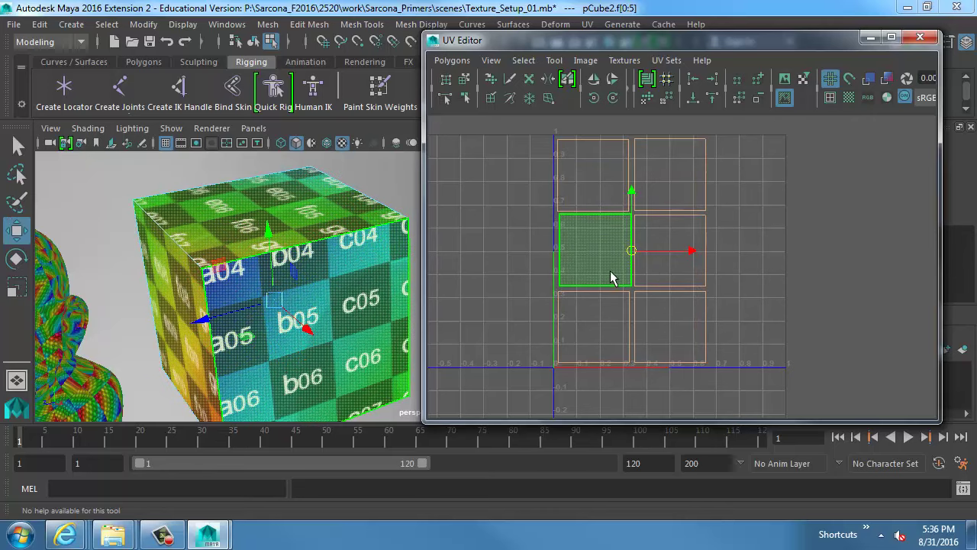
pyautogui.click(744, 272)
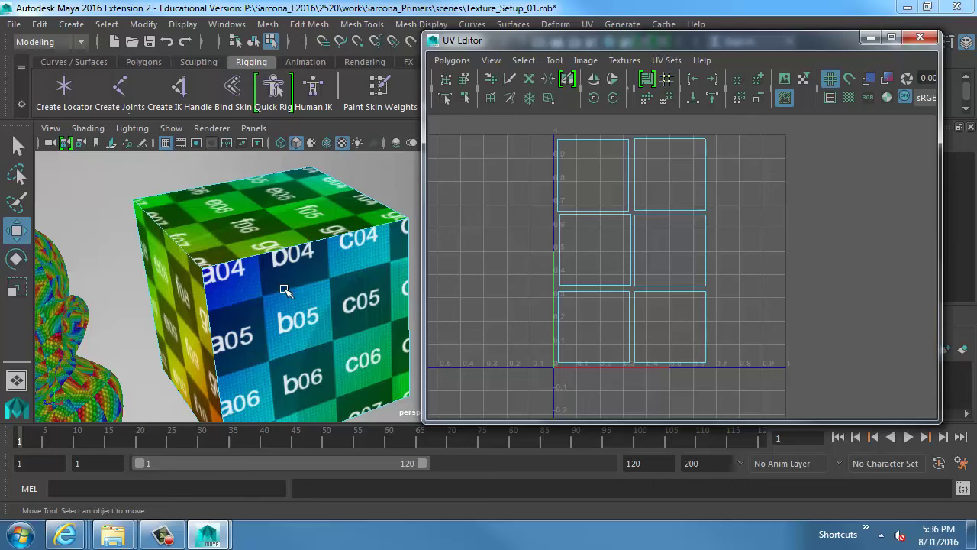
# Step: Create a new polygon cube and snap it onto the textured cube
pyautogui.keyDown('alt'); pyautogui.moveTo(318, 274); pyautogui.dragTo(262, 284, button='middle'); pyautogui.keyUp('alt')
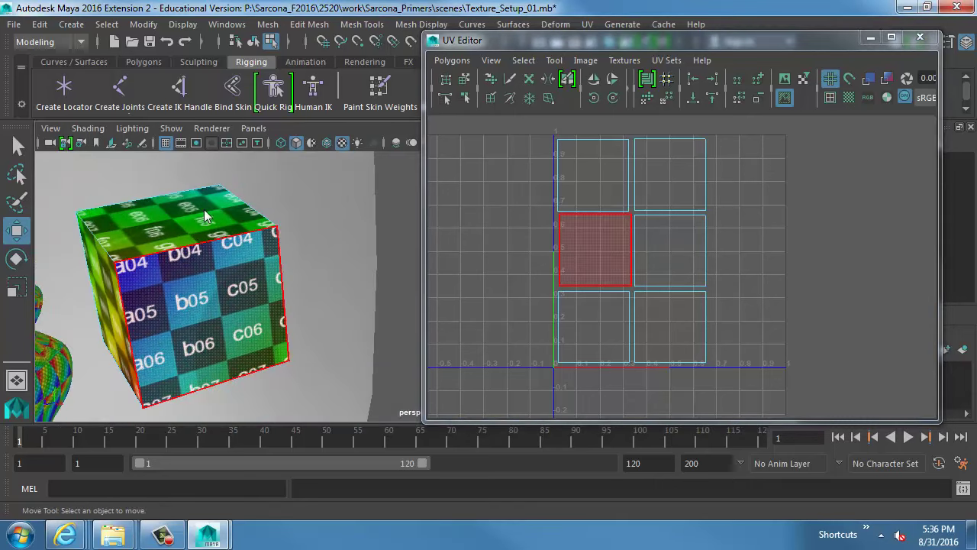
pyautogui.click(204, 209)
pyautogui.click(71, 24)
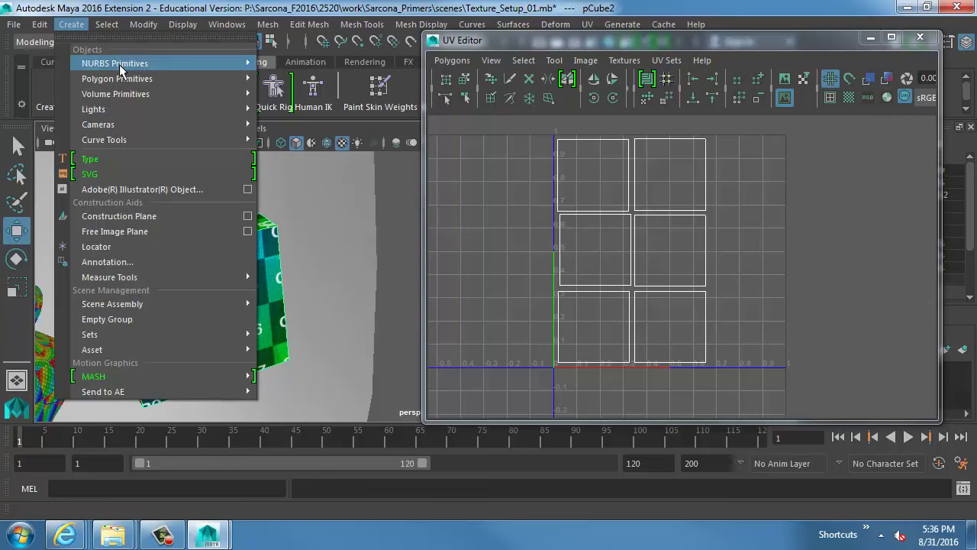
pyautogui.moveTo(117, 79)
pyautogui.click(297, 106)
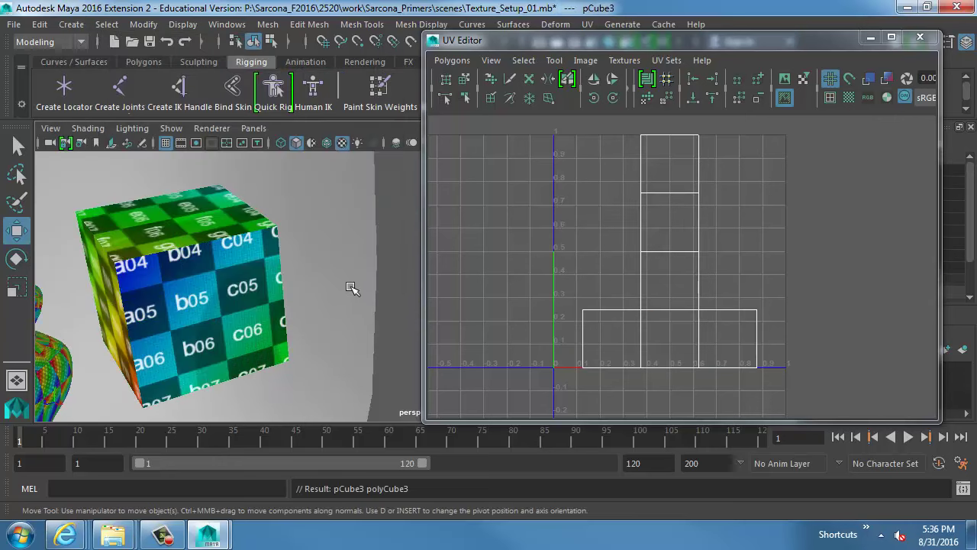
pyautogui.keyDown('alt'); pyautogui.moveTo(351, 287); pyautogui.dragTo(222, 280, button='right'); pyautogui.keyUp('alt')
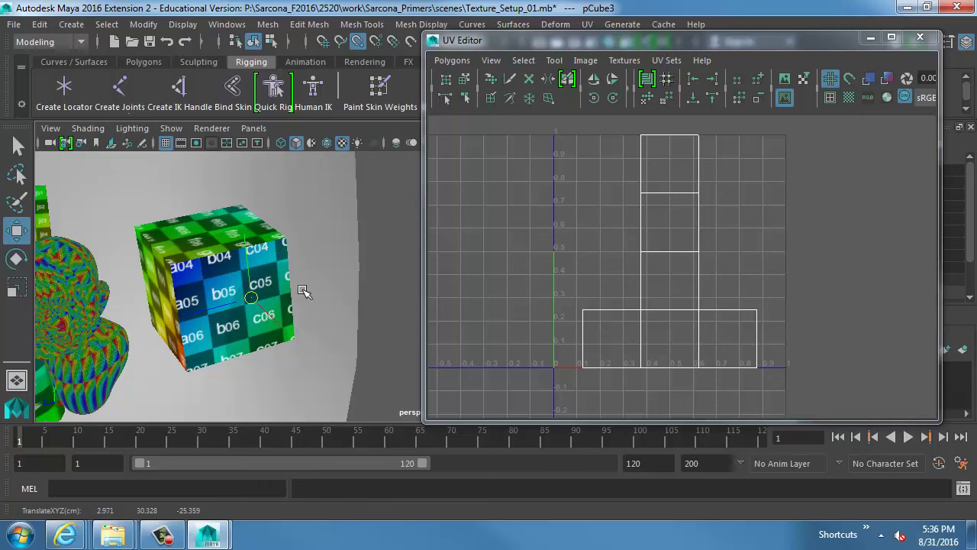
pyautogui.moveTo(302, 307); pyautogui.dragTo(280, 258, button='middle')
# Step: Scale the new cube up to roughly the textured cube's size and move it beside that cube
pyautogui.scroll(-5, 287, 253)
pyautogui.press('r')
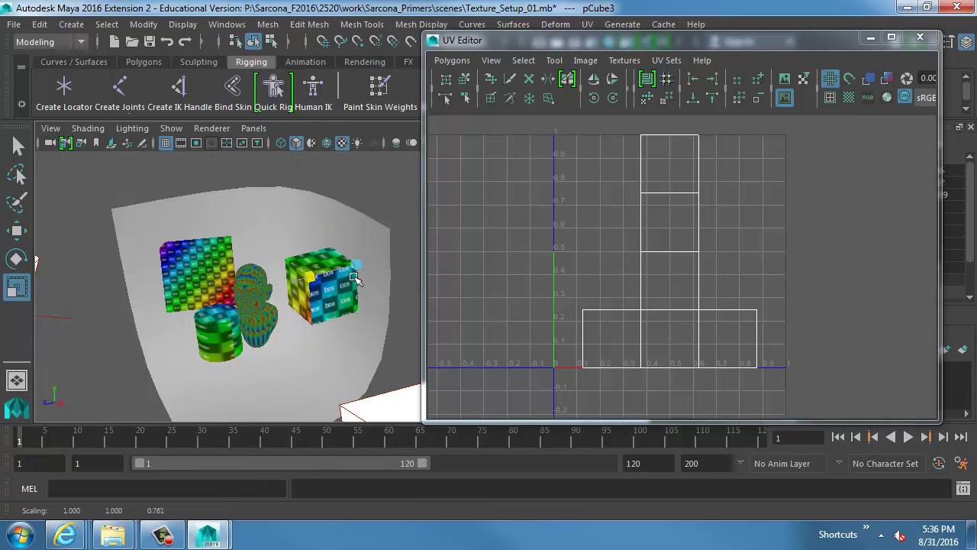
pyautogui.moveTo(356, 265); pyautogui.dragTo(388, 266)
pyautogui.press('f')
pyautogui.keyDown('alt'); pyautogui.moveTo(364, 280); pyautogui.dragTo(306, 279, button='right'); pyautogui.keyUp('alt')
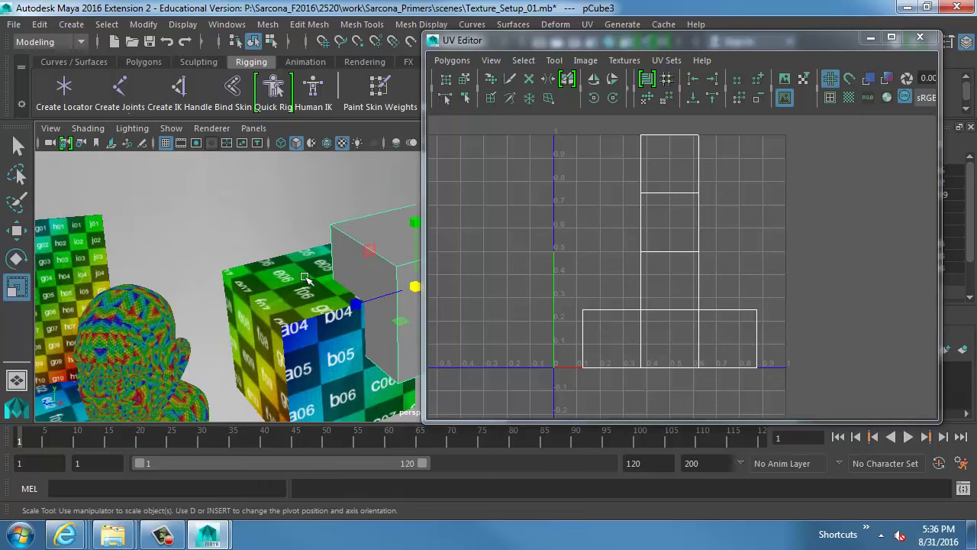
pyautogui.keyDown('alt'); pyautogui.moveTo(306, 279); pyautogui.dragTo(236, 253, button='middle'); pyautogui.keyUp('alt')
pyautogui.press('w')
pyautogui.moveTo(239, 237); pyautogui.dragTo(316, 261)
# Step: Assign the existing surfaceShader1 checker material to the new cube
pyautogui.press('space')
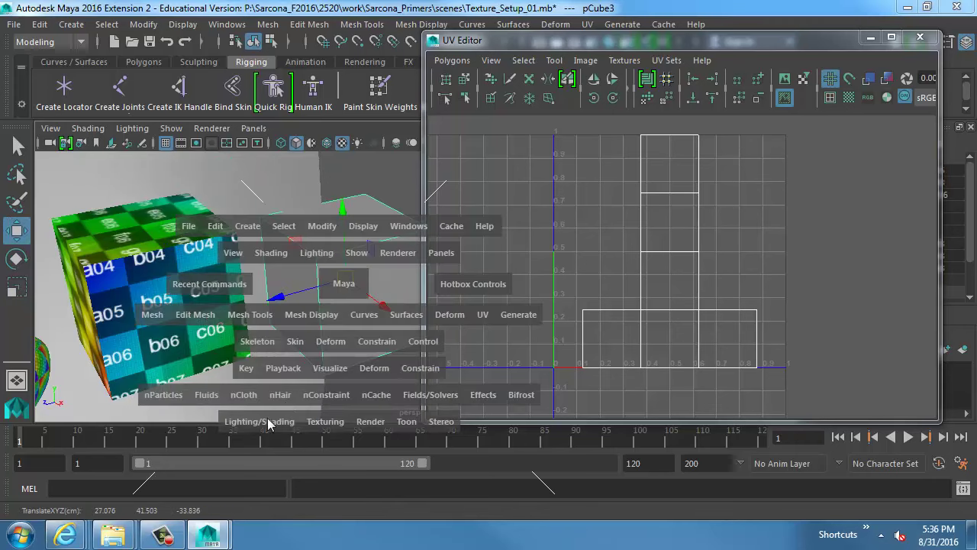
pyautogui.click(260, 421)
pyautogui.moveTo(384, 183)
pyautogui.click(495, 315)
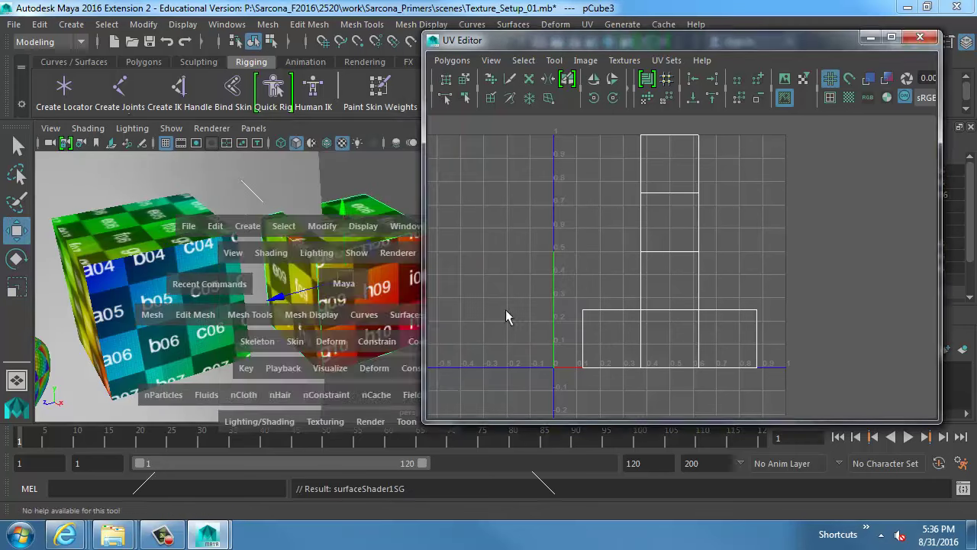
# Step: Compare the checker texture on the two cubes, and display the UV layouts of the rearranged cube and the cylinder
pyautogui.scroll(2, 371, 246)
pyautogui.moveTo(370, 246)
pyautogui.keyDown('alt'); pyautogui.mouseDown()
pyautogui.moveTo(352, 243)
pyautogui.moveTo(367, 242)
pyautogui.mouseUp(); pyautogui.keyUp('alt')
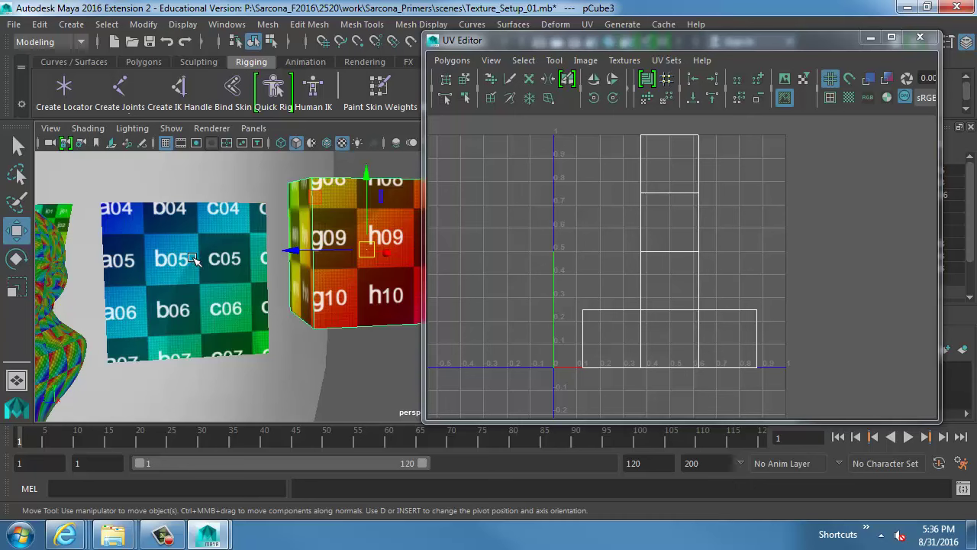
pyautogui.keyDown('alt'); pyautogui.moveTo(170, 252); pyautogui.dragTo(149, 277, button='middle'); pyautogui.keyUp('alt')
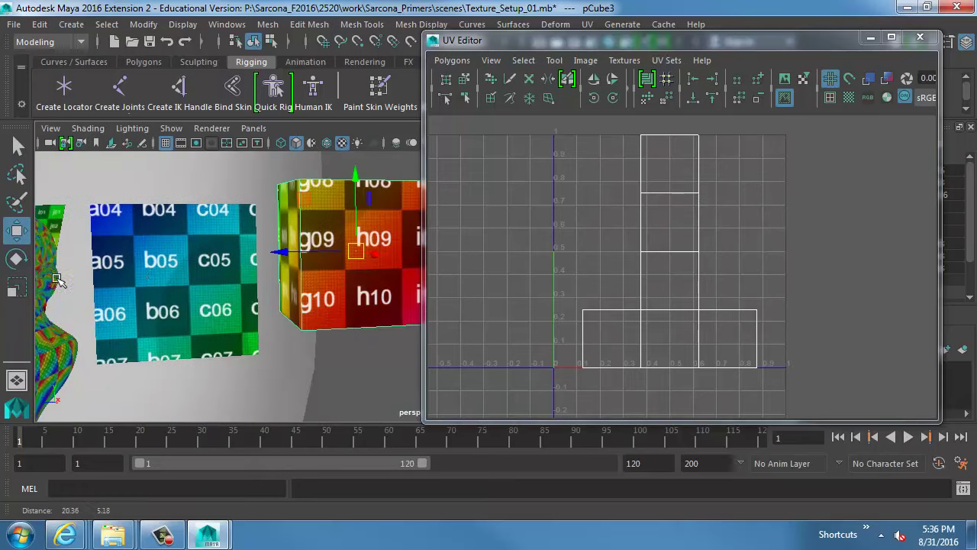
pyautogui.click(170, 250)
pyautogui.keyDown('alt'); pyautogui.moveTo(169, 250); pyautogui.dragTo(192, 270); pyautogui.keyUp('alt')
pyautogui.keyDown('alt'); pyautogui.moveTo(192, 271); pyautogui.dragTo(246, 276, button='middle'); pyautogui.keyUp('alt')
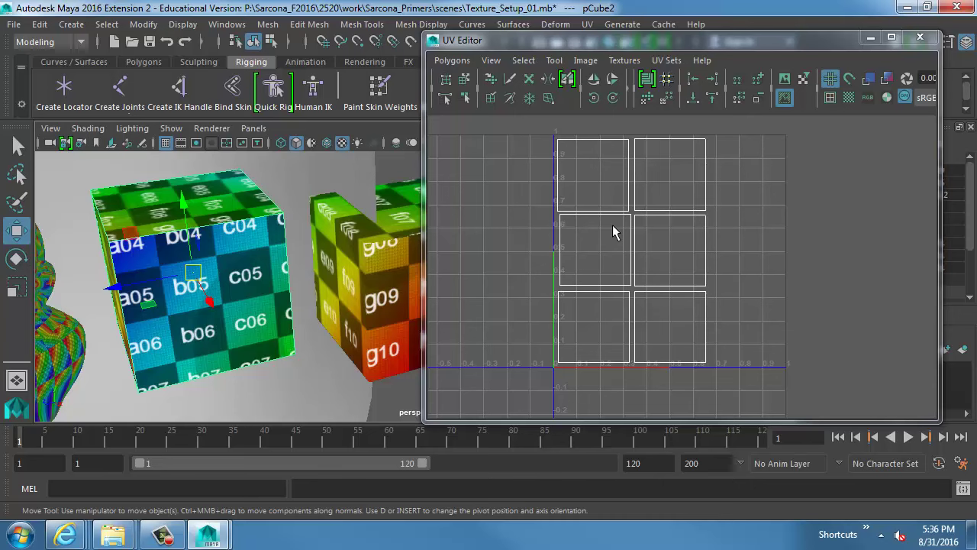
pyautogui.keyDown('alt'); pyautogui.moveTo(229, 252); pyautogui.dragTo(288, 244); pyautogui.keyUp('alt')
pyautogui.click(289, 244)
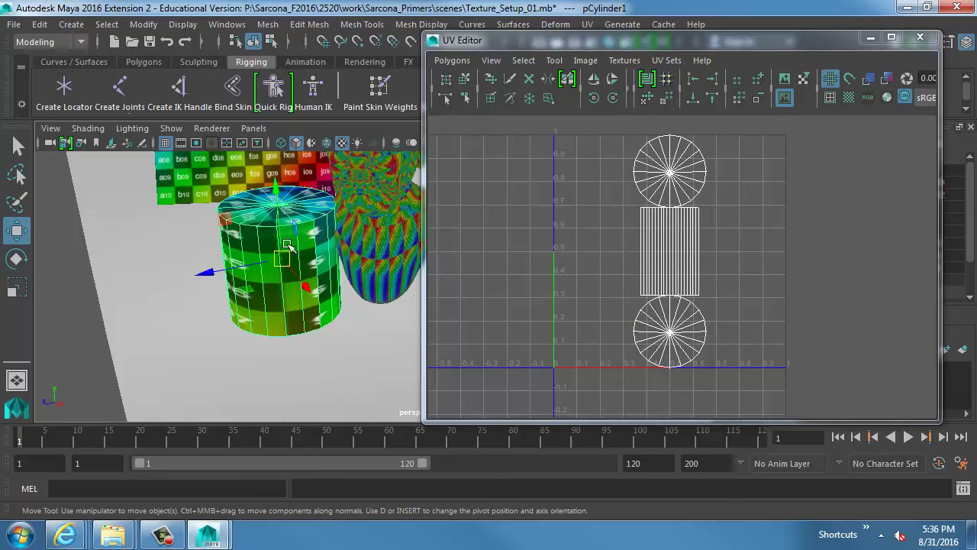
# Step: Examine how the checker texture falls on the cylinder's side, top cap and underside
pyautogui.keyDown('alt'); pyautogui.moveTo(287, 245); pyautogui.dragTo(382, 258, button='middle'); pyautogui.keyUp('alt')
pyautogui.keyDown('alt'); pyautogui.moveTo(235, 290); pyautogui.dragTo(291, 279); pyautogui.keyUp('alt')
pyautogui.keyDown('alt'); pyautogui.moveTo(236, 273); pyautogui.dragTo(242, 267, button='middle'); pyautogui.keyUp('alt')
pyautogui.keyDown('alt'); pyautogui.moveTo(242, 267); pyautogui.dragTo(283, 261, button='right'); pyautogui.keyUp('alt')
pyautogui.keyDown('alt'); pyautogui.moveTo(283, 261); pyautogui.dragTo(320, 256, button='middle'); pyautogui.keyUp('alt')
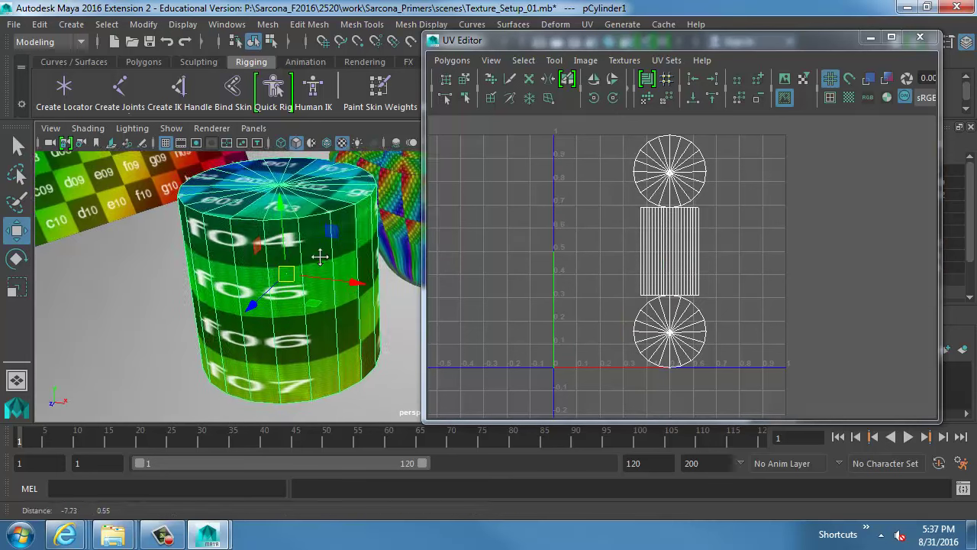
pyautogui.keyDown('alt'); pyautogui.moveTo(320, 256); pyautogui.dragTo(295, 238); pyautogui.keyUp('alt')
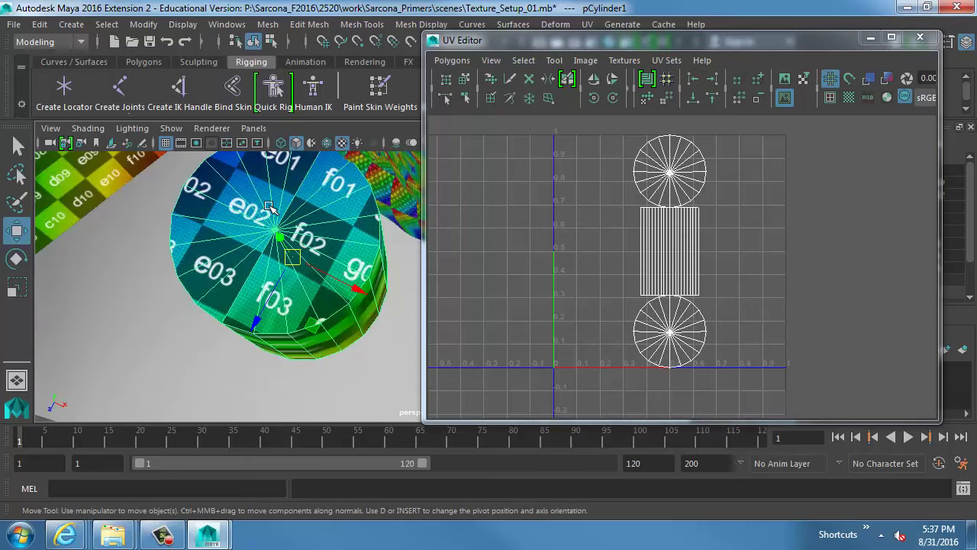
pyautogui.moveTo(336, 276)
pyautogui.keyDown('alt'); pyautogui.mouseDown()
pyautogui.moveTo(341, 284)
pyautogui.moveTo(301, 130)
pyautogui.moveTo(342, 264)
pyautogui.mouseUp(); pyautogui.keyUp('alt')
pyautogui.keyDown('alt'); pyautogui.moveTo(342, 264); pyautogui.dragTo(337, 233, button='middle'); pyautogui.keyUp('alt')
pyautogui.keyDown('alt'); pyautogui.moveTo(337, 233); pyautogui.dragTo(337, 233, button='right'); pyautogui.keyUp('alt')
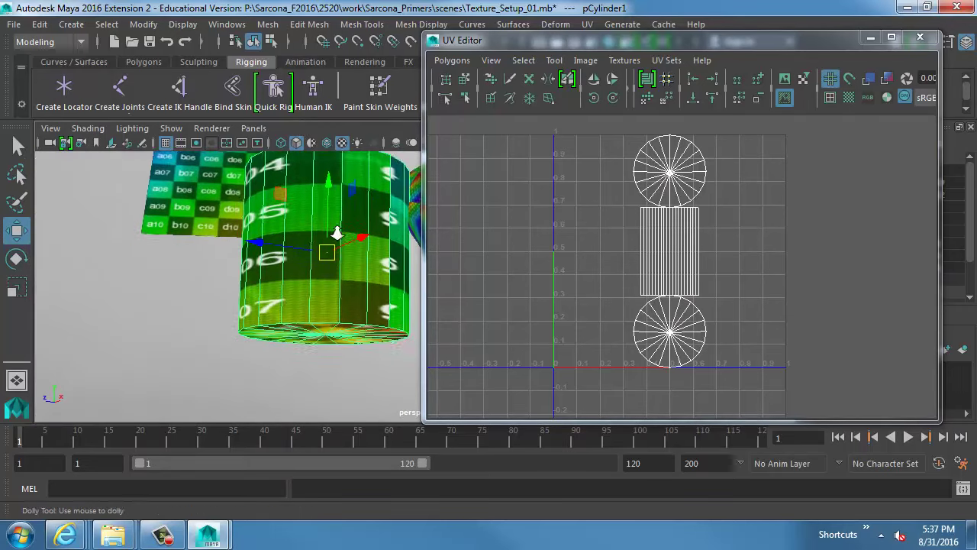
pyautogui.keyDown('alt'); pyautogui.moveTo(337, 233); pyautogui.dragTo(342, 244); pyautogui.keyUp('alt')
pyautogui.keyDown('alt'); pyautogui.moveTo(337, 294); pyautogui.dragTo(350, 317); pyautogui.keyUp('alt')
pyautogui.keyDown('alt'); pyautogui.moveTo(348, 306); pyautogui.dragTo(209, 283, button='right'); pyautogui.keyUp('alt')
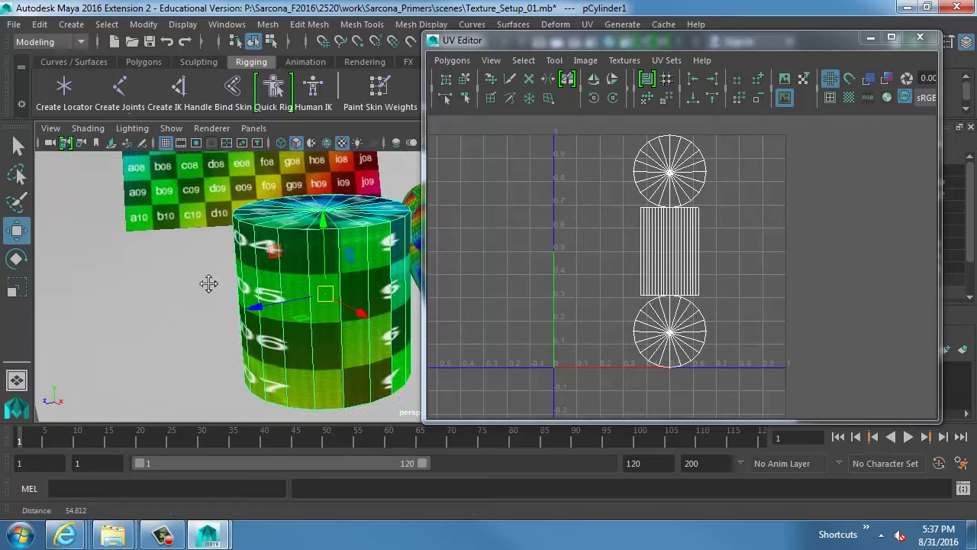
pyautogui.keyDown('alt'); pyautogui.moveTo(209, 283); pyautogui.dragTo(134, 312, button='middle'); pyautogui.keyUp('alt')
pyautogui.keyDown('alt'); pyautogui.moveTo(247, 295); pyautogui.dragTo(271, 295, button='right'); pyautogui.keyUp('alt')
pyautogui.keyDown('alt'); pyautogui.moveTo(270, 295); pyautogui.dragTo(264, 265, button='middle'); pyautogui.keyUp('alt')
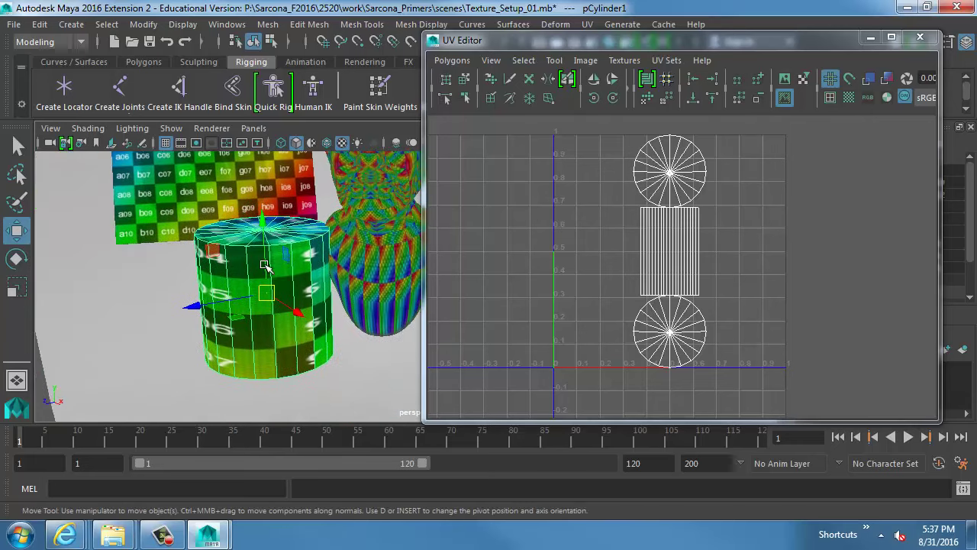
# Step: Select all side faces of the cylinder to identify their shell in the UV layout
pyautogui.moveTo(226, 237); pyautogui.dragTo(224, 136, button='right')
pyautogui.keyDown('alt'); pyautogui.moveTo(207, 300); pyautogui.dragTo(174, 285); pyautogui.keyUp('alt')
pyautogui.moveTo(165, 290); pyautogui.dragTo(254, 290)
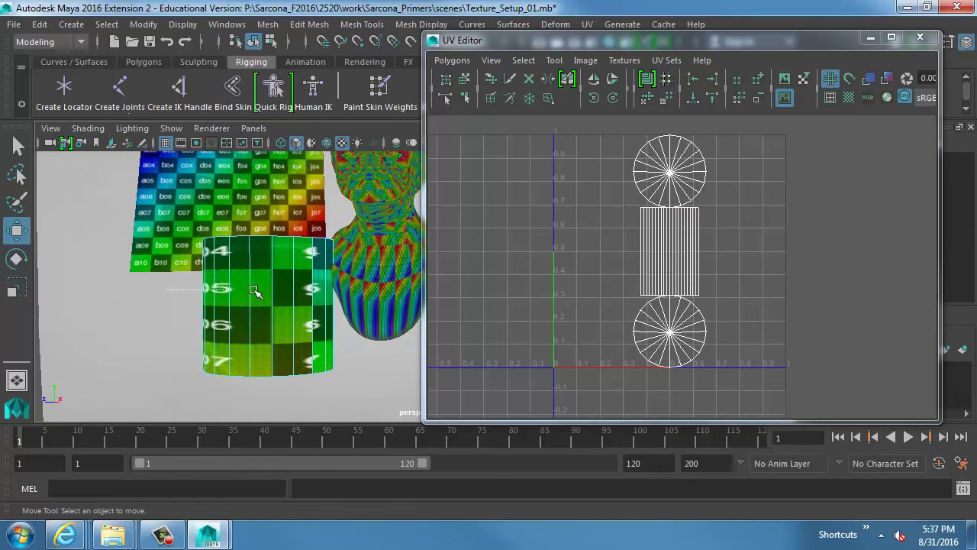
pyautogui.moveTo(350, 298); pyautogui.dragTo(353, 301)
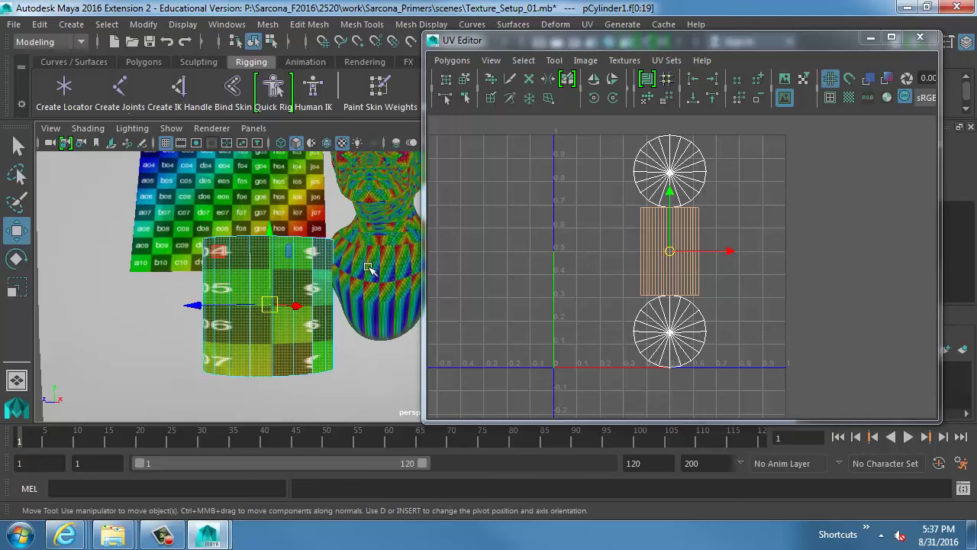
pyautogui.keyDown('alt'); pyautogui.moveTo(368, 268); pyautogui.dragTo(371, 289); pyautogui.keyUp('alt')
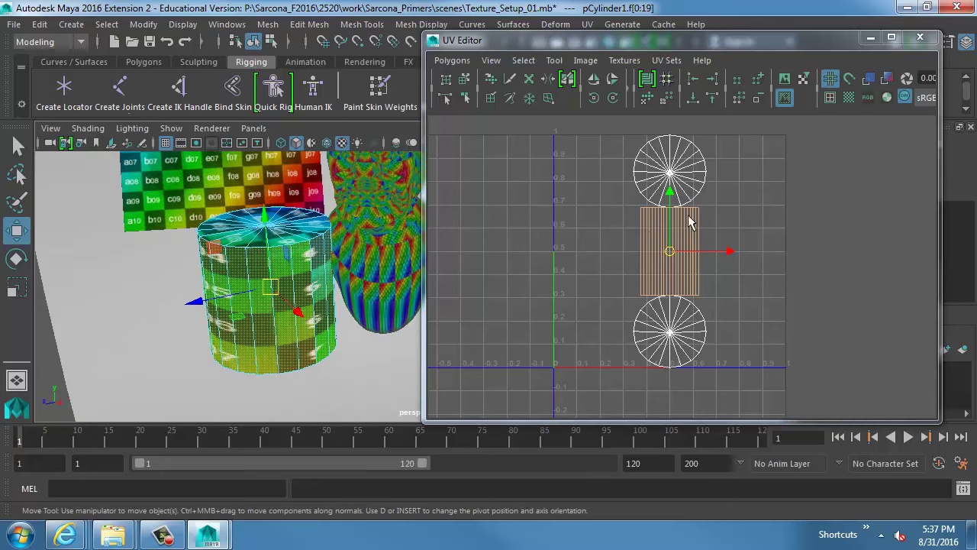
# Step: Scale the cylinder's side UV shell horizontally until it spans the full 0 to 1 width
pyautogui.moveTo(649, 234); pyautogui.dragTo(627, 226, button='right')
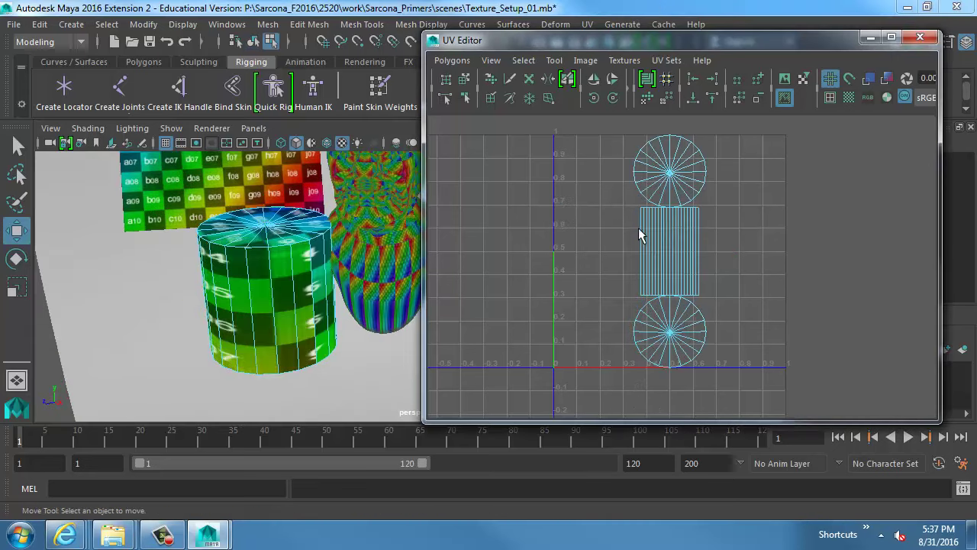
pyautogui.press('F11')
pyautogui.click(656, 243)
pyautogui.press('r')
pyautogui.moveTo(727, 252); pyautogui.dragTo(897, 253)
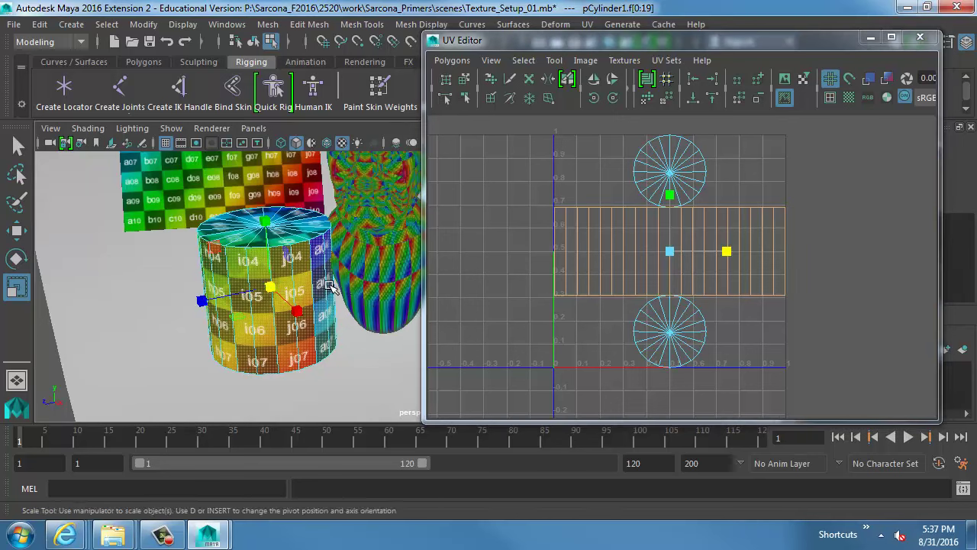
# Step: Inspect the checker squares on the cylinder's side up close and return to object selection
pyautogui.keyDown('alt'); pyautogui.moveTo(309, 294); pyautogui.dragTo(329, 280); pyautogui.keyUp('alt')
pyautogui.keyDown('alt'); pyautogui.moveTo(281, 284); pyautogui.dragTo(321, 232, button='middle'); pyautogui.keyUp('alt')
pyautogui.keyDown('alt'); pyautogui.moveTo(321, 232); pyautogui.dragTo(428, 243, button='right'); pyautogui.keyUp('alt')
pyautogui.keyDown('alt'); pyautogui.moveTo(216, 257); pyautogui.dragTo(268, 286, button='middle'); pyautogui.keyUp('alt')
pyautogui.keyDown('alt'); pyautogui.moveTo(269, 286); pyautogui.dragTo(378, 298, button='right'); pyautogui.keyUp('alt')
pyautogui.press('q')
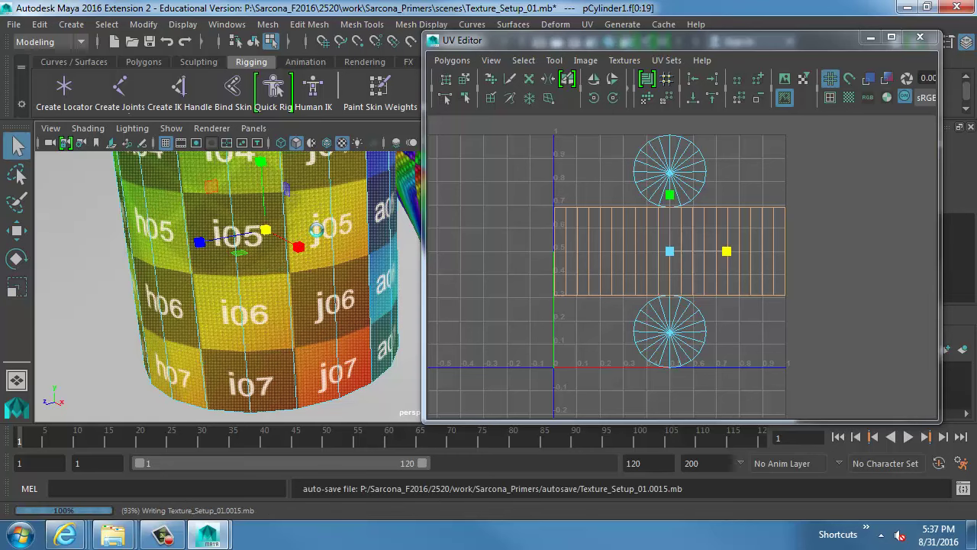
pyautogui.press('r')
pyautogui.press('F8')
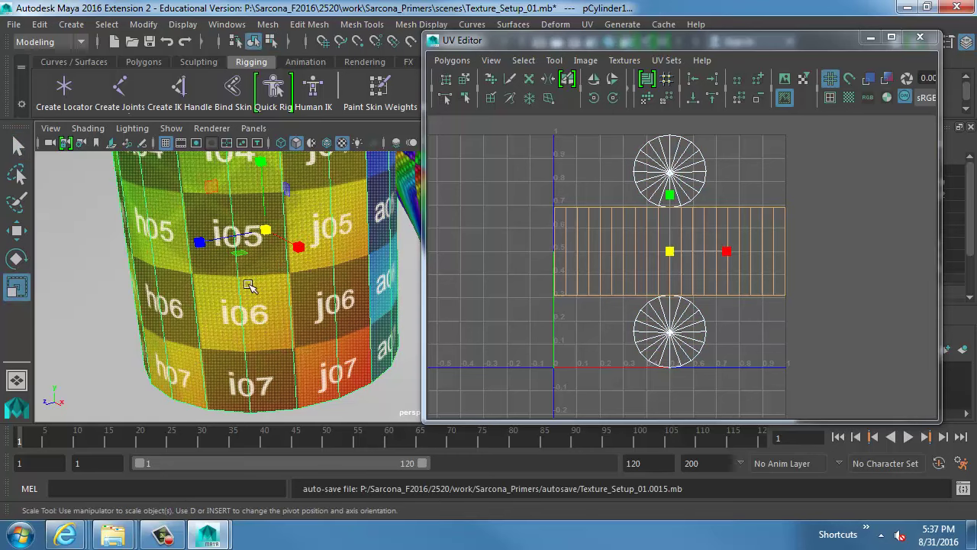
# Step: Compare the checker squares on the cylinder's top cap and side, and redisplay the cylinder's UV layout
pyautogui.keyDown('alt'); pyautogui.moveTo(406, 271); pyautogui.dragTo(382, 303, button='middle'); pyautogui.keyUp('alt')
pyautogui.keyDown('alt'); pyautogui.moveTo(381, 304); pyautogui.dragTo(233, 287, button='right'); pyautogui.keyUp('alt')
pyautogui.keyDown('alt'); pyautogui.moveTo(234, 288); pyautogui.dragTo(200, 295, button='middle'); pyautogui.keyUp('alt')
pyautogui.click(99, 294)
pyautogui.keyDown('alt'); pyautogui.moveTo(191, 282); pyautogui.dragTo(263, 246); pyautogui.keyUp('alt')
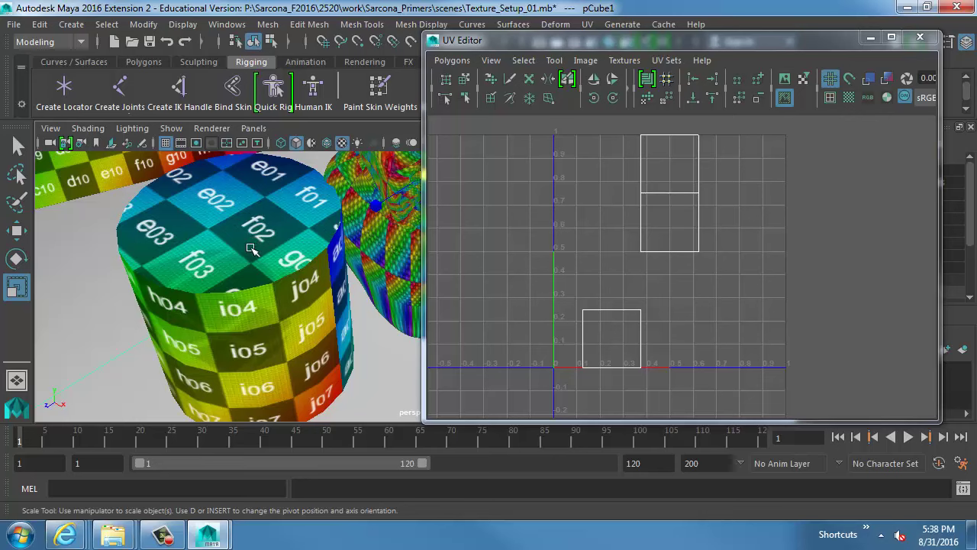
pyautogui.click(241, 253)
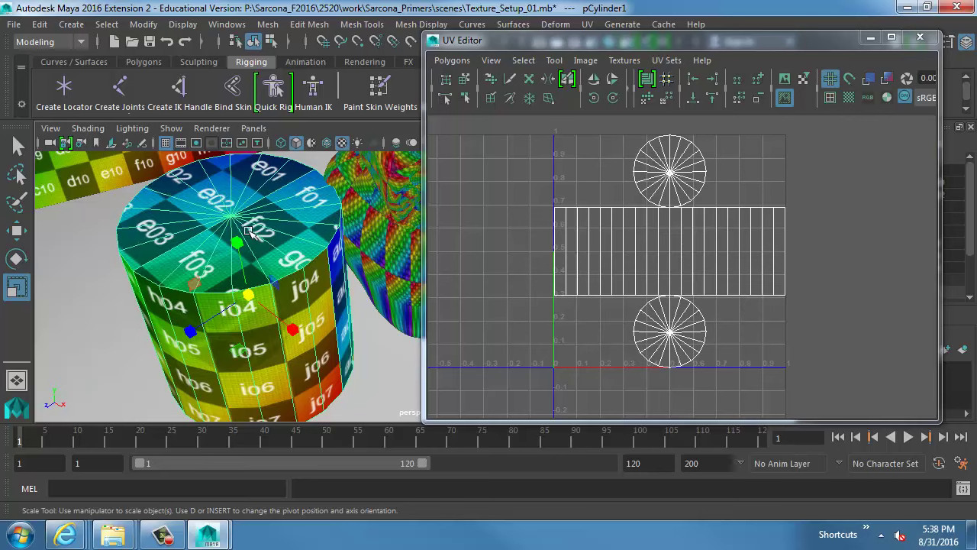
# Step: Uniformly scale the cylinder's side UV shell to sit between the two caps, slightly narrower than the 0 to 1 space
pyautogui.rightClick(669, 190)
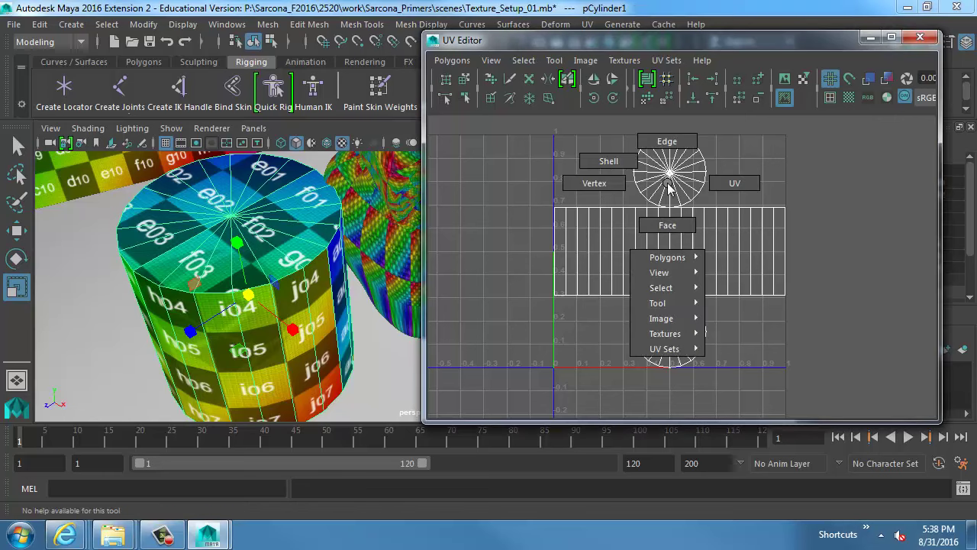
pyautogui.moveTo(669, 186); pyautogui.dragTo(607, 162, button='right')
pyautogui.click(615, 224)
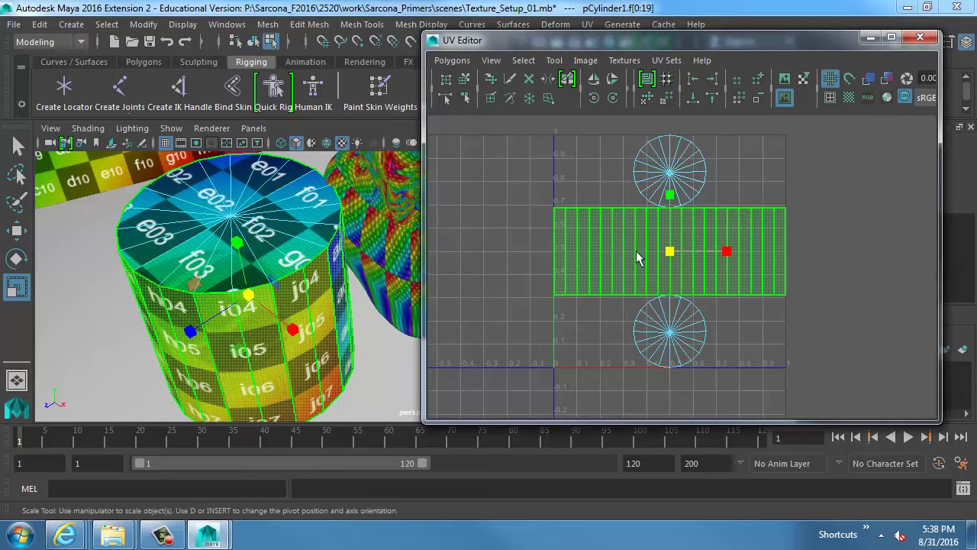
pyautogui.moveTo(655, 265); pyautogui.dragTo(652, 273, button='middle')
pyautogui.hotkey('ctrl', 'z')
pyautogui.hotkey('ctrl', 'z')
pyautogui.hotkey('ctrl', 'z')
pyautogui.hotkey('ctrl', 'z')
pyautogui.hotkey('ctrl', 'z')
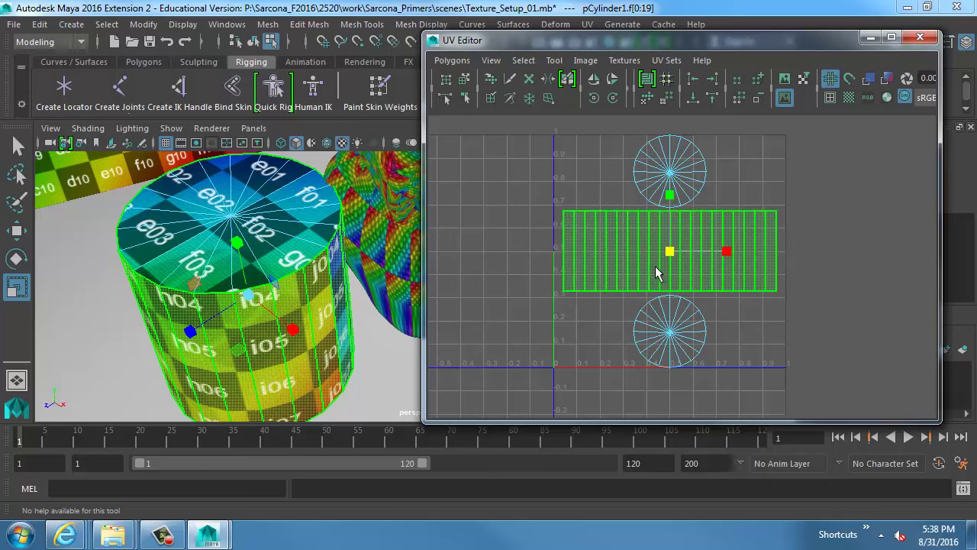
pyautogui.hotkey('ctrl', 'z')
pyautogui.hotkey('ctrl', 'z')
pyautogui.hotkey('ctrl', 'z')
pyautogui.hotkey('ctrl', 'z')
pyautogui.hotkey('ctrl', 'z')
pyautogui.hotkey('ctrl', 'z')
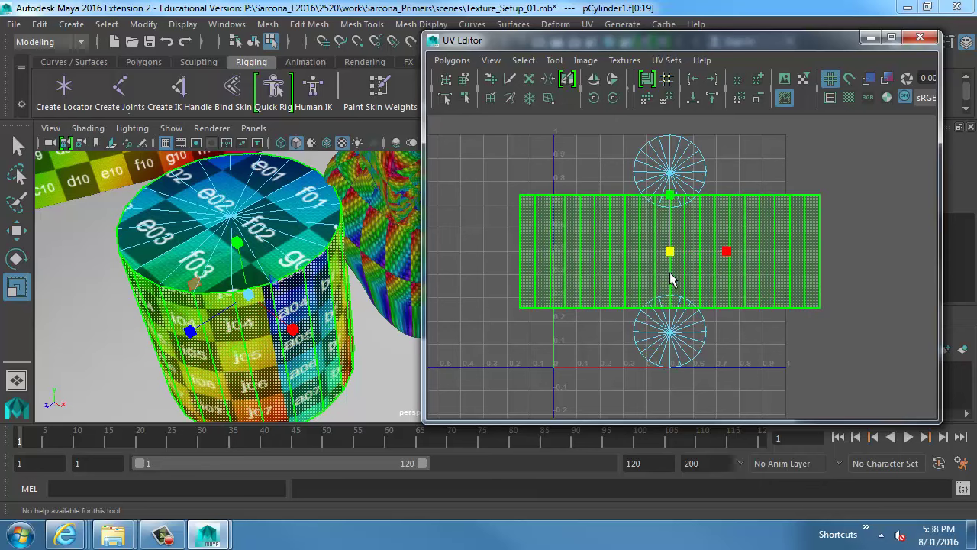
pyautogui.moveTo(606, 295); pyautogui.dragTo(720, 301, button='middle')
pyautogui.hotkey('ctrl', 'z')
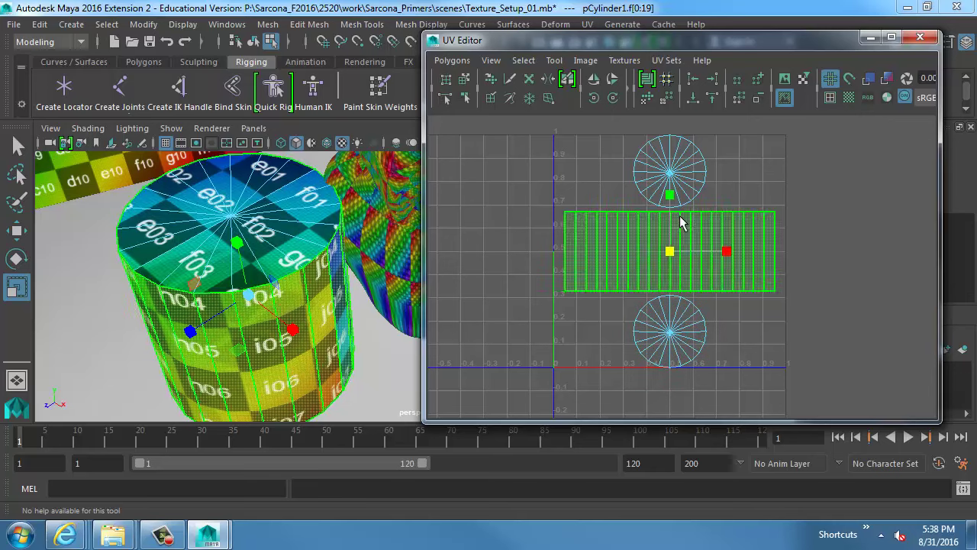
pyautogui.click(674, 184)
pyautogui.click(676, 243)
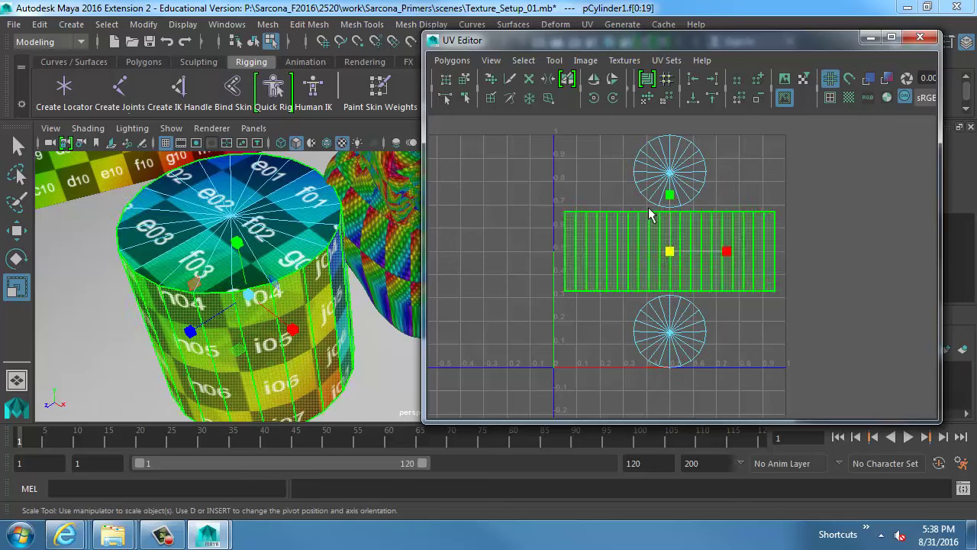
# Step: Rotate the side UV shell 90 degrees and move it near the left edge of the 0 to 1 UV space
pyautogui.click(602, 98)
pyautogui.click(602, 98)
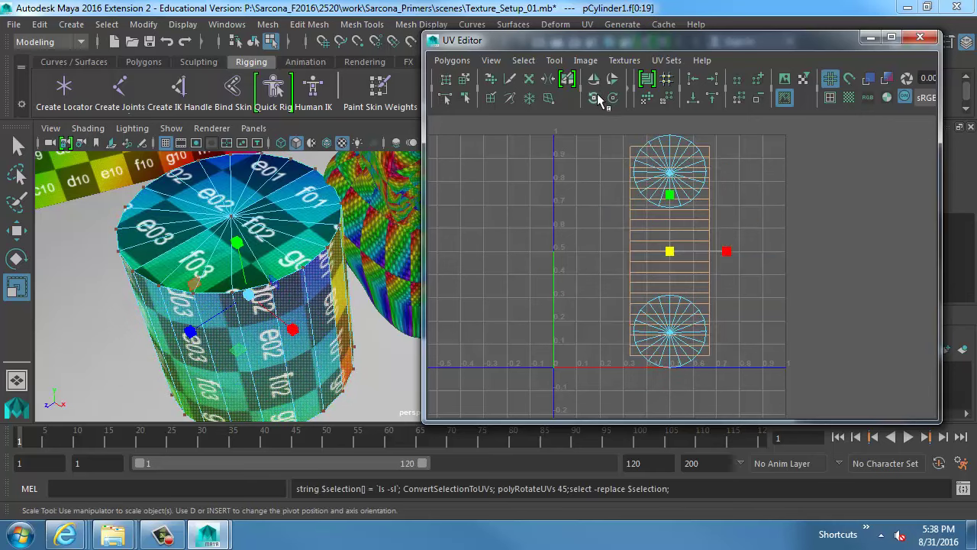
pyautogui.press('w')
pyautogui.moveTo(729, 255); pyautogui.dragTo(655, 253)
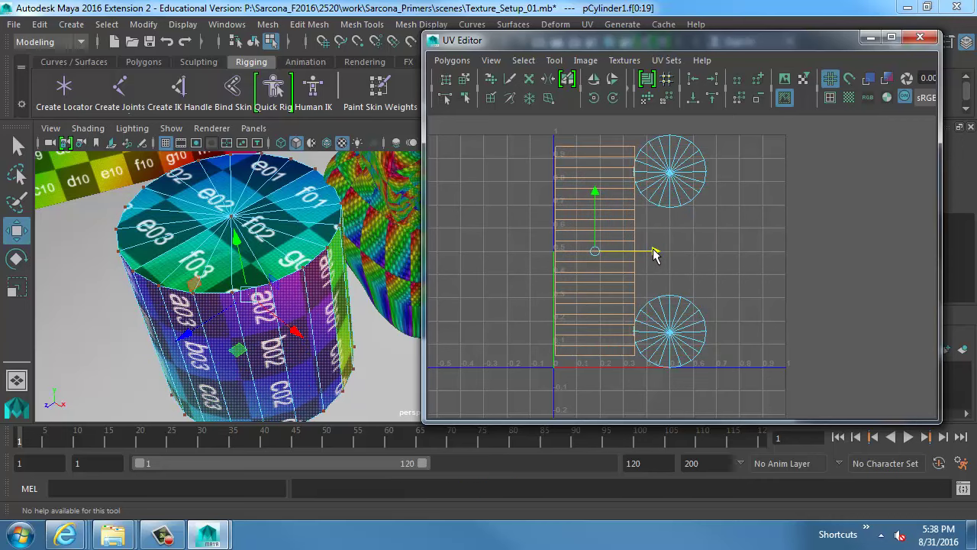
pyautogui.click(674, 251)
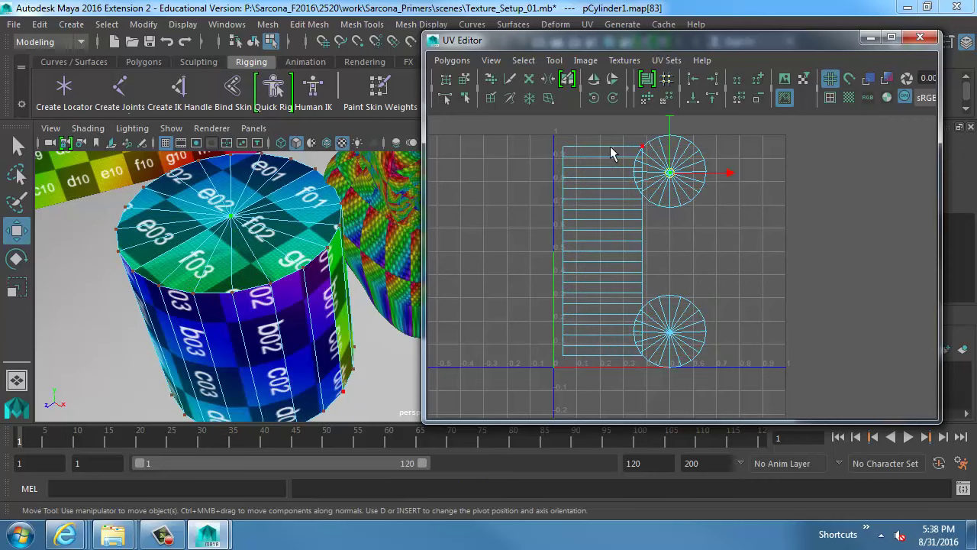
# Step: Move both circular cap shells to the right of the side shell so they no longer overlap it
pyautogui.rightClick(679, 174)
pyautogui.click(671, 181)
pyautogui.click(670, 188)
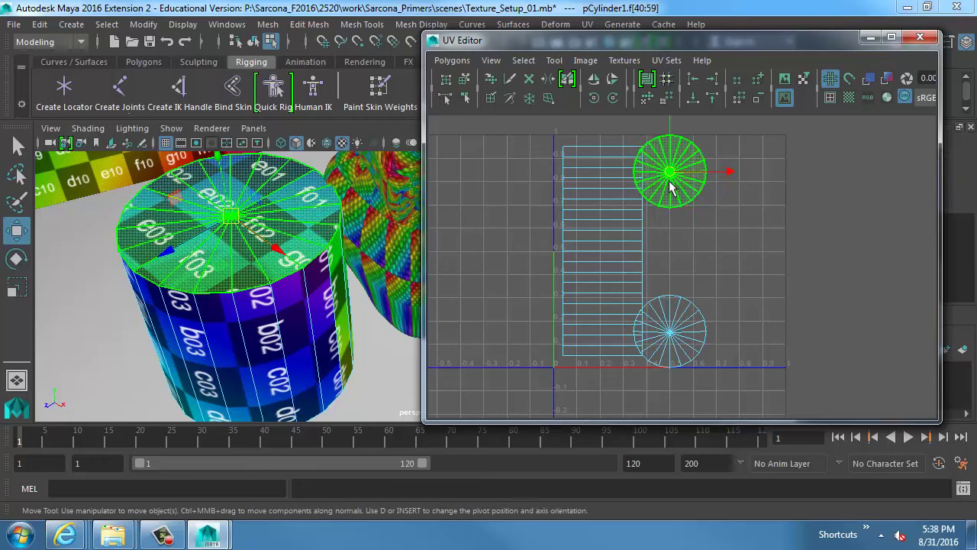
pyautogui.moveTo(670, 189); pyautogui.dragTo(714, 197)
pyautogui.click(671, 333)
pyautogui.moveTo(670, 333); pyautogui.dragTo(718, 263)
# Step: Stagger the two cap shells, shifting the upper one toward the side shell and the lower one up and outward
pyautogui.click(709, 192)
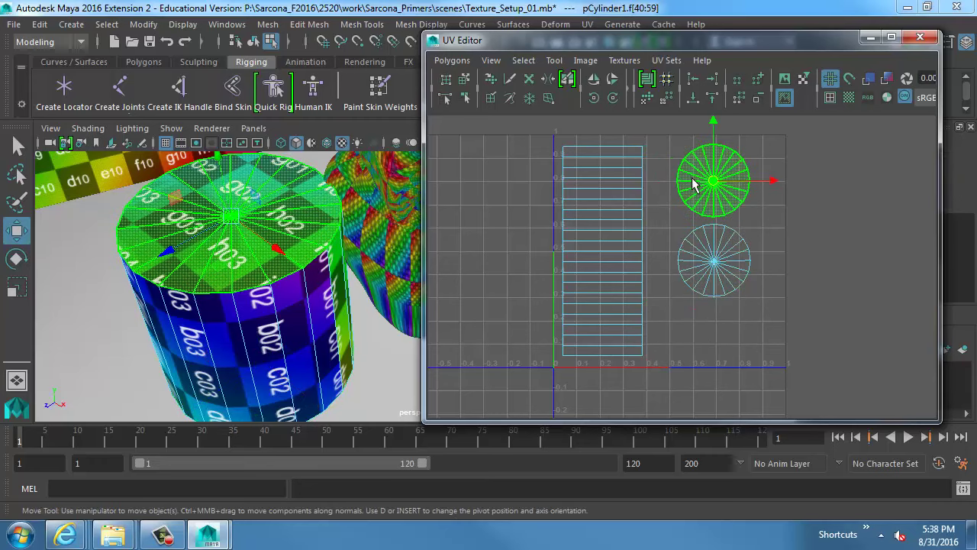
pyautogui.moveTo(692, 183); pyautogui.dragTo(669, 178)
pyautogui.click(706, 272)
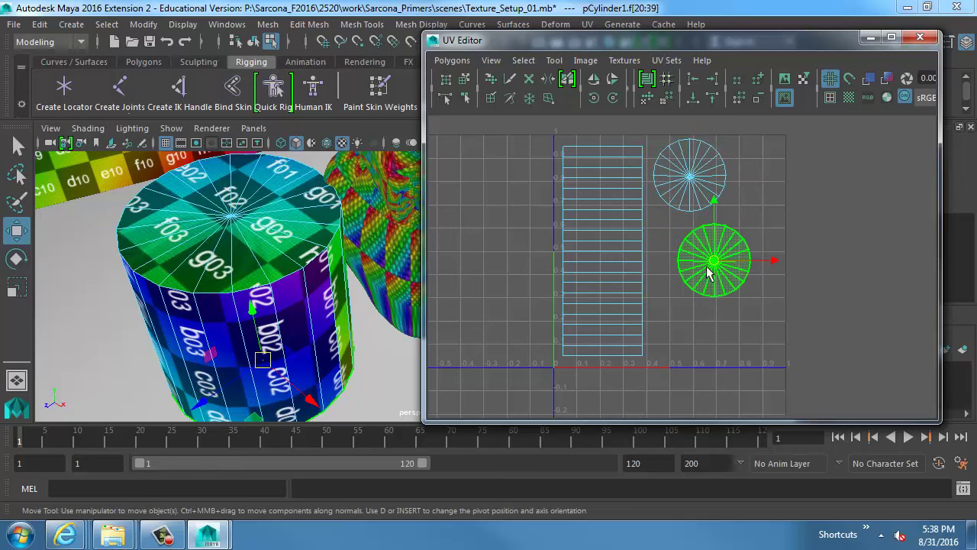
pyautogui.moveTo(706, 271); pyautogui.dragTo(732, 258)
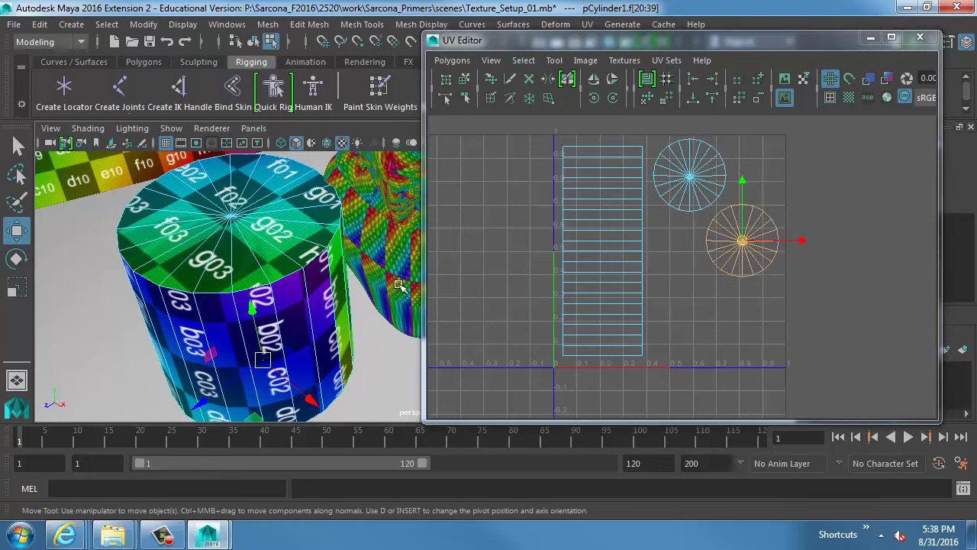
# Step: Bring the head bust into view and select it to display its UV layout
pyautogui.keyDown('alt'); pyautogui.moveTo(636, 278); pyautogui.dragTo(591, 287, button='middle'); pyautogui.keyUp('alt')
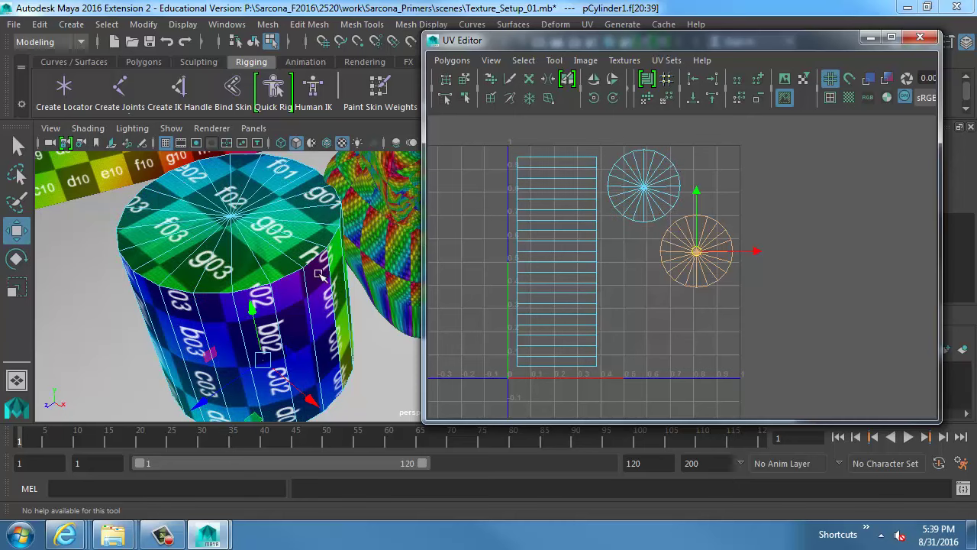
pyautogui.keyDown('alt'); pyautogui.moveTo(333, 253); pyautogui.dragTo(198, 250, button='right'); pyautogui.keyUp('alt')
pyautogui.keyDown('alt'); pyautogui.moveTo(199, 251); pyautogui.dragTo(140, 250, button='middle'); pyautogui.keyUp('alt')
pyautogui.keyDown('alt'); pyautogui.moveTo(339, 237); pyautogui.dragTo(181, 301, button='middle'); pyautogui.keyUp('alt')
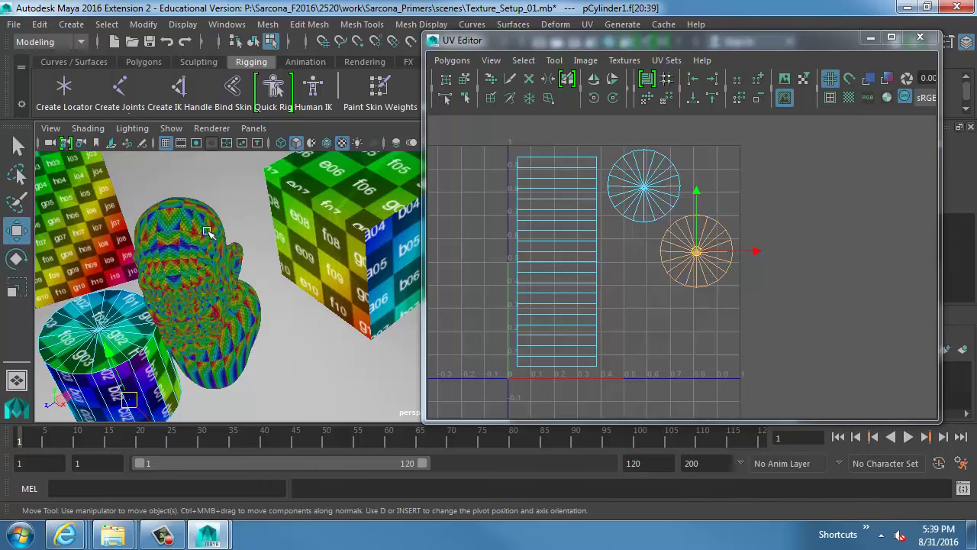
pyautogui.click(182, 248)
pyautogui.click(185, 263)
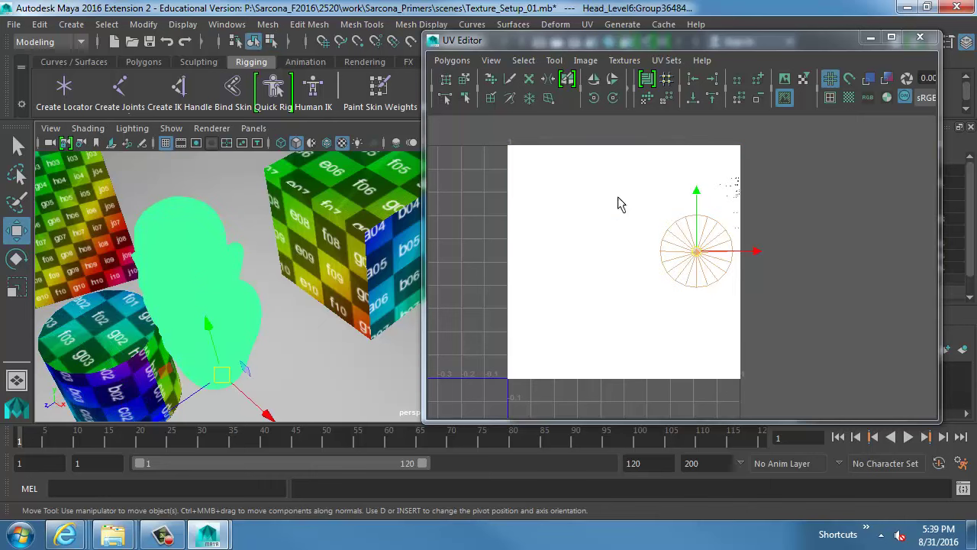
# Step: Examine the head's dense mesh and UV layout up close, and narrow the UV Editor to uncover more of the viewport
pyautogui.keyDown('alt'); pyautogui.moveTo(267, 274); pyautogui.dragTo(231, 227); pyautogui.keyUp('alt')
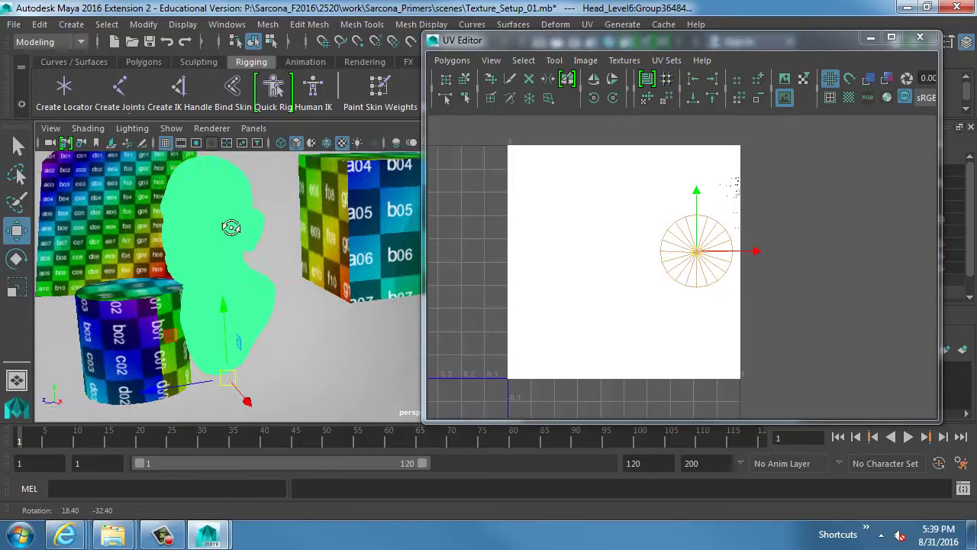
pyautogui.keyDown('alt'); pyautogui.moveTo(231, 226); pyautogui.dragTo(321, 242, button='middle'); pyautogui.keyUp('alt')
pyautogui.keyDown('alt'); pyautogui.moveTo(321, 242); pyautogui.dragTo(450, 247, button='right'); pyautogui.keyUp('alt')
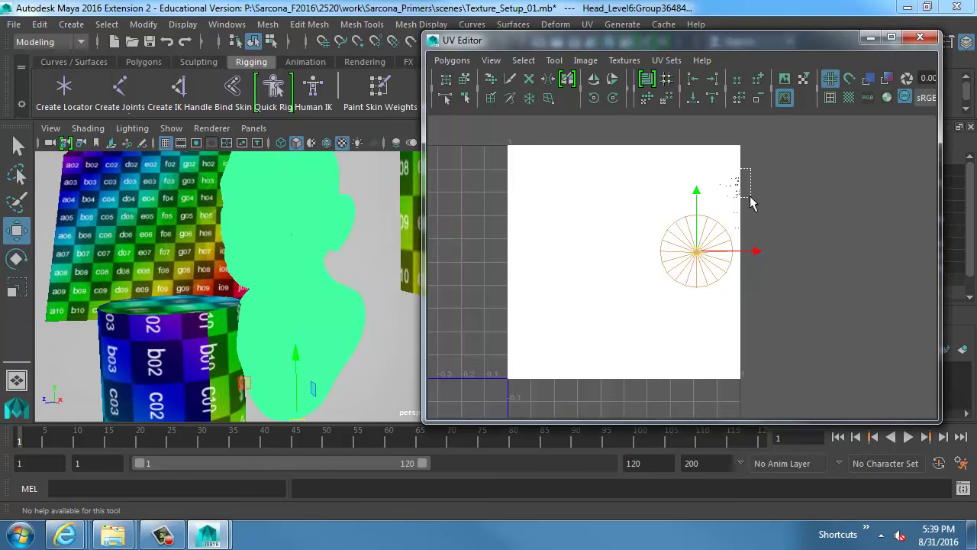
pyautogui.scroll(3, 751, 199)
pyautogui.keyDown('alt'); pyautogui.moveTo(767, 295); pyautogui.dragTo(569, 257, button='right'); pyautogui.keyUp('alt')
pyautogui.keyDown('alt'); pyautogui.moveTo(320, 259); pyautogui.dragTo(347, 249, button='middle'); pyautogui.keyUp('alt')
pyautogui.keyDown('alt'); pyautogui.moveTo(347, 249); pyautogui.dragTo(478, 240, button='right'); pyautogui.keyUp('alt')
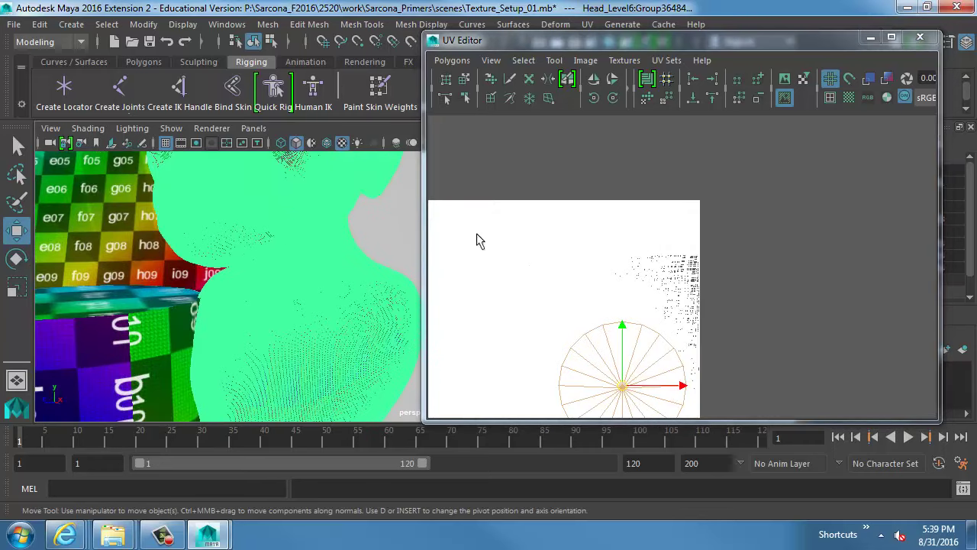
pyautogui.keyDown('alt'); pyautogui.moveTo(283, 211); pyautogui.dragTo(277, 224, button='middle'); pyautogui.keyUp('alt')
pyautogui.keyDown('alt'); pyautogui.moveTo(277, 224); pyautogui.dragTo(385, 233, button='right'); pyautogui.keyUp('alt')
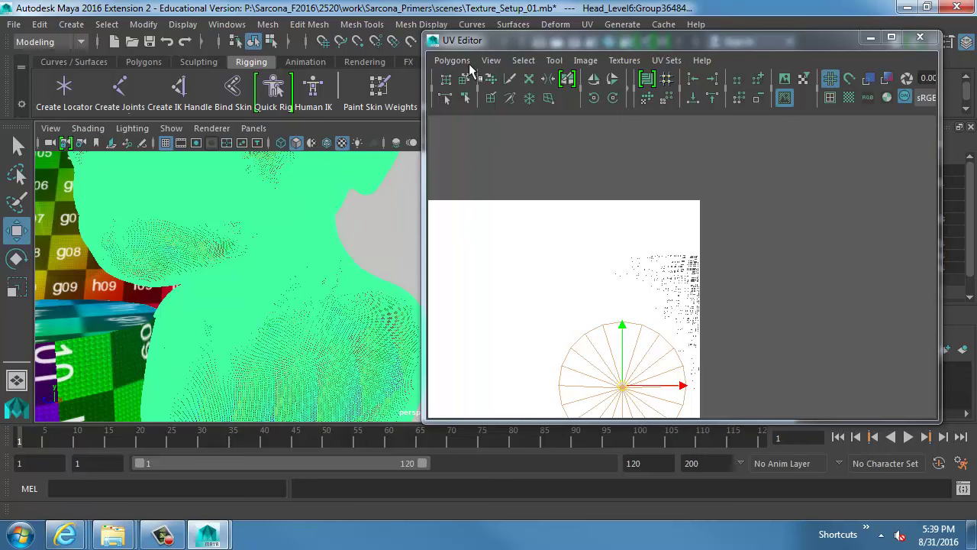
pyautogui.moveTo(433, 41); pyautogui.dragTo(574, 42)
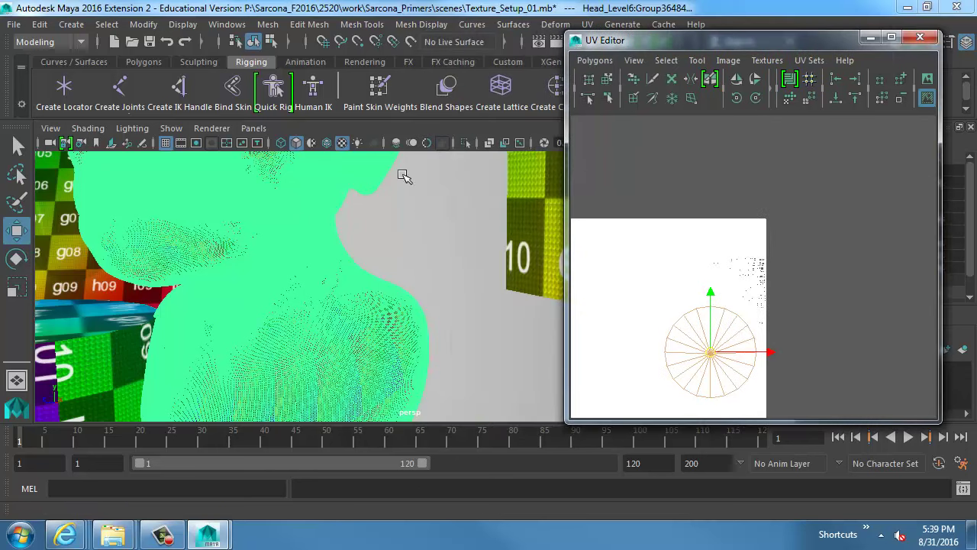
# Step: Set planar mapping to project from the Z axis with the bounding box fit, and try projecting it on the head
pyautogui.keyDown('alt'); pyautogui.moveTo(404, 175); pyautogui.dragTo(359, 236); pyautogui.keyUp('alt')
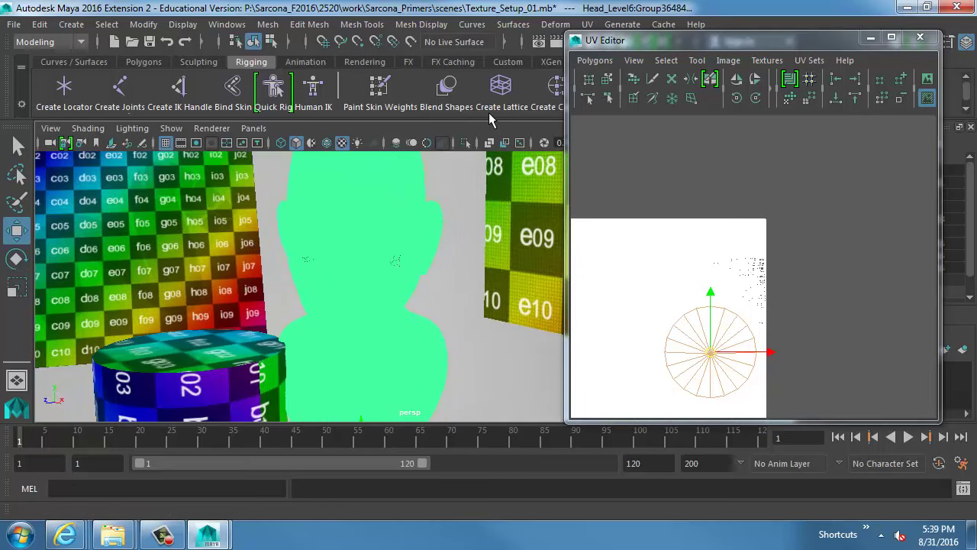
pyautogui.click(589, 25)
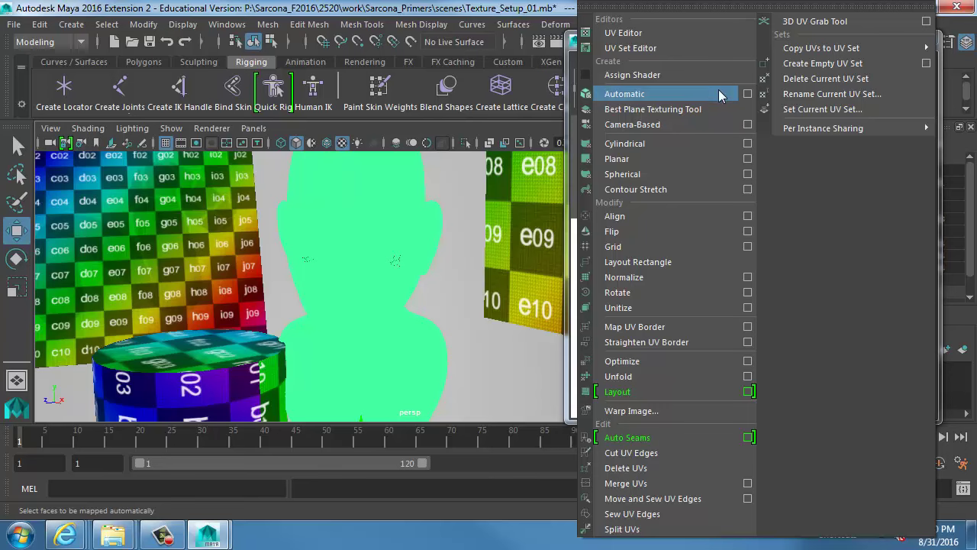
pyautogui.click(748, 160)
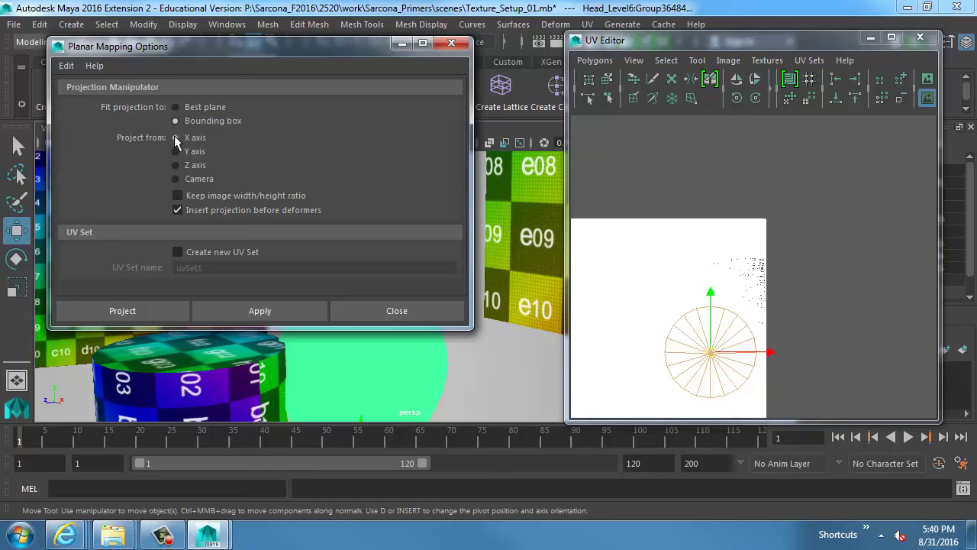
pyautogui.click(188, 167)
pyautogui.click(164, 313)
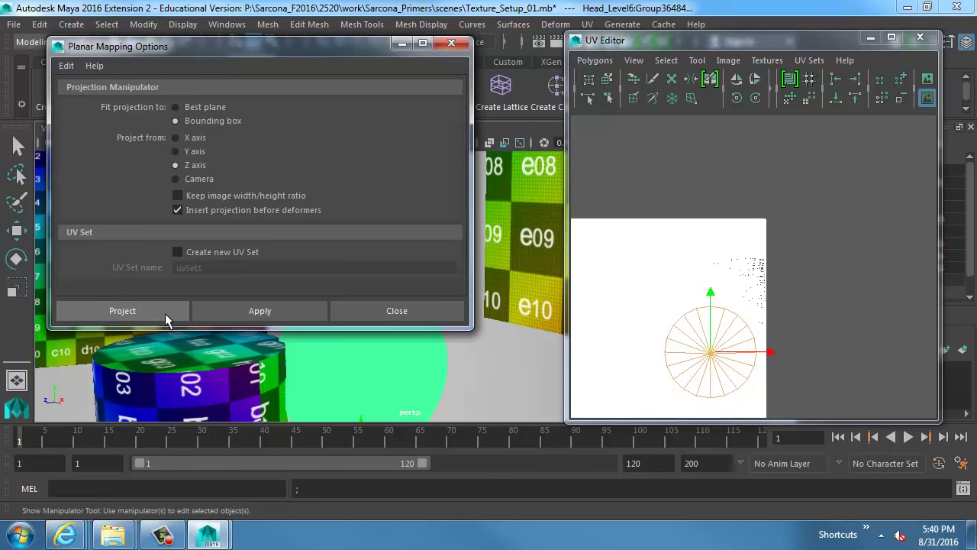
pyautogui.keyDown('alt'); pyautogui.moveTo(634, 308); pyautogui.dragTo(787, 268, button='middle'); pyautogui.keyUp('alt')
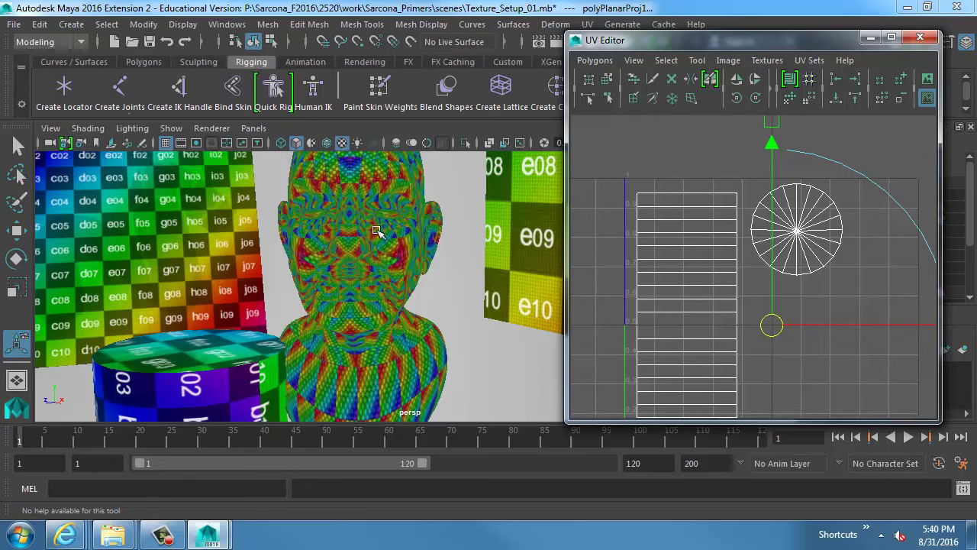
# Step: Select the whole head and repeat the Z-axis planar mapping to generate its UV shell
pyautogui.click(375, 227)
pyautogui.click(375, 229)
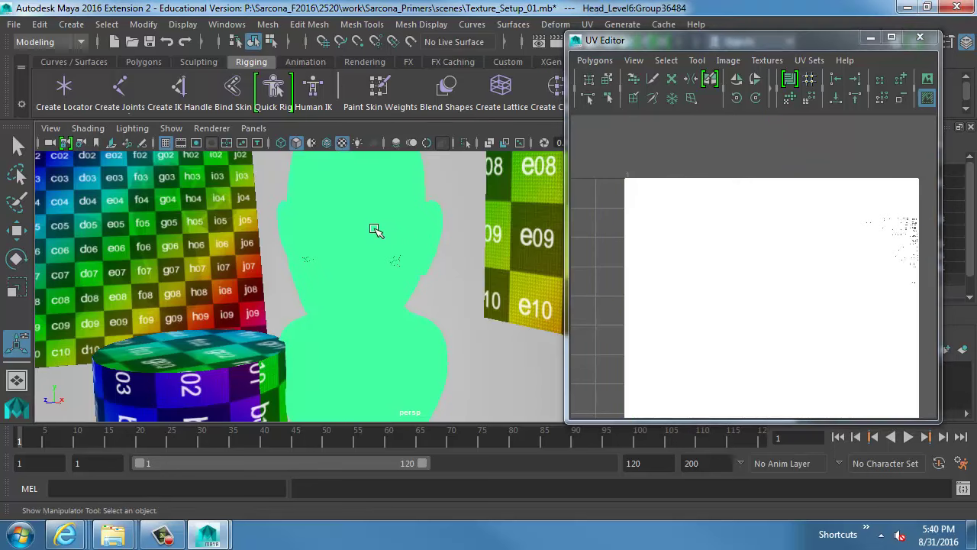
pyautogui.click(587, 24)
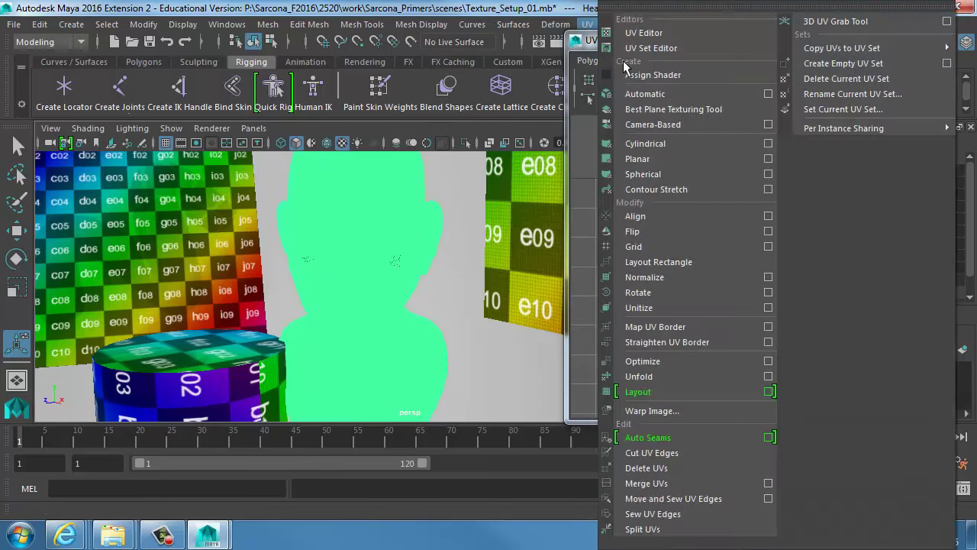
pyautogui.click(768, 158)
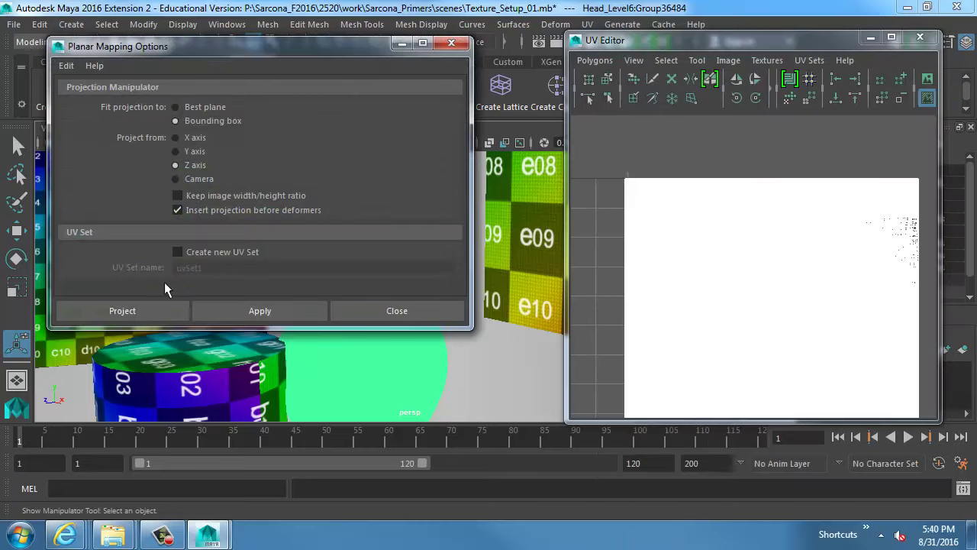
pyautogui.click(160, 311)
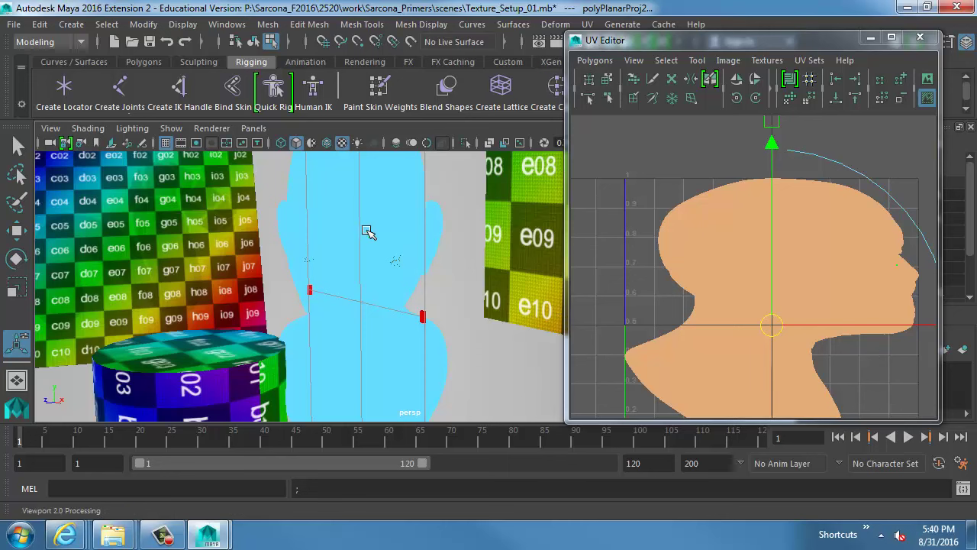
# Step: Switch out of component mode, deselect the head, and examine how the planar-projected texture falls across the face and side
pyautogui.moveTo(372, 164); pyautogui.dragTo(428, 72, button='right')
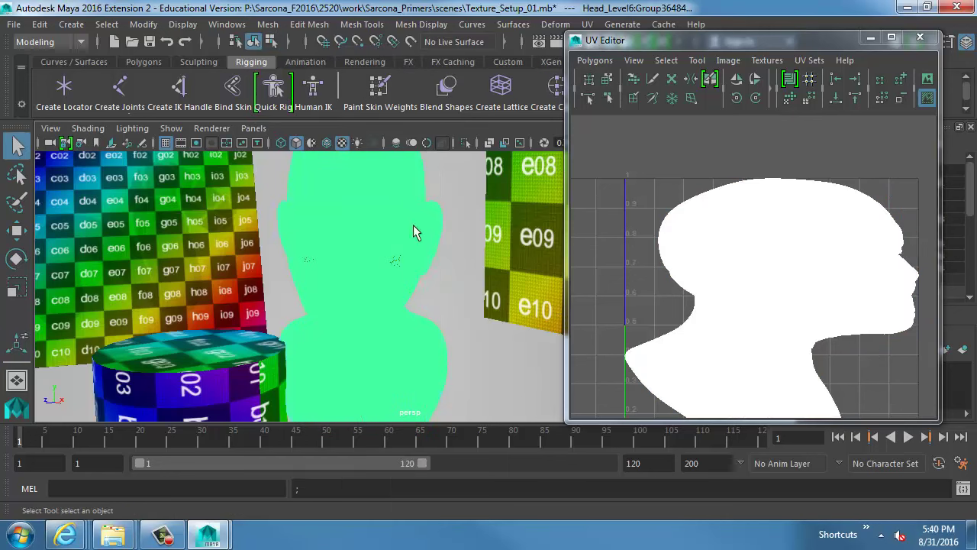
pyautogui.click(449, 296)
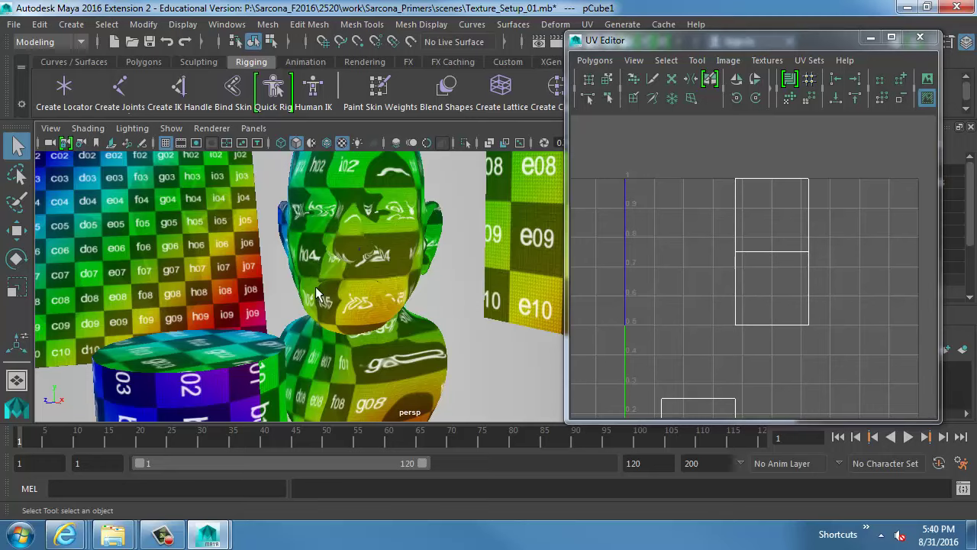
pyautogui.keyDown('alt'); pyautogui.moveTo(317, 294); pyautogui.dragTo(480, 289); pyautogui.keyUp('alt')
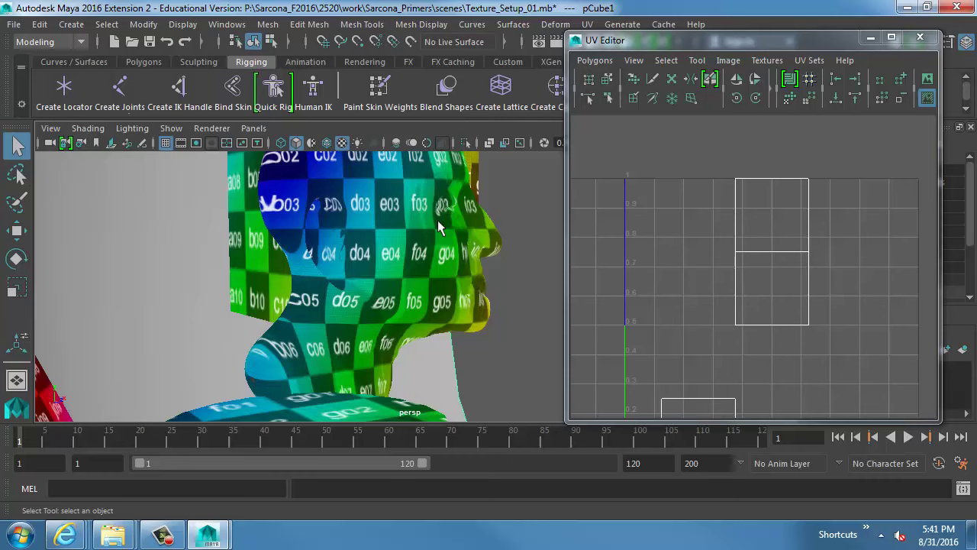
# Step: Reselect the head, shift the UV Editor slightly lower, and display the planar projection's manipulator
pyautogui.click(491, 230)
pyautogui.keyDown('alt'); pyautogui.moveTo(491, 230); pyautogui.dragTo(363, 242); pyautogui.keyUp('alt')
pyautogui.moveTo(718, 40); pyautogui.dragTo(715, 61)
pyautogui.scroll(-2, 886, 245)
pyautogui.keyDown('alt'); pyautogui.moveTo(473, 265); pyautogui.dragTo(413, 362); pyautogui.keyUp('alt')
pyautogui.press('e')
pyautogui.keyDown('alt'); pyautogui.moveTo(341, 239); pyautogui.dragTo(330, 276); pyautogui.keyUp('alt')
pyautogui.keyDown('alt'); pyautogui.moveTo(295, 319); pyautogui.dragTo(351, 262); pyautogui.keyUp('alt')
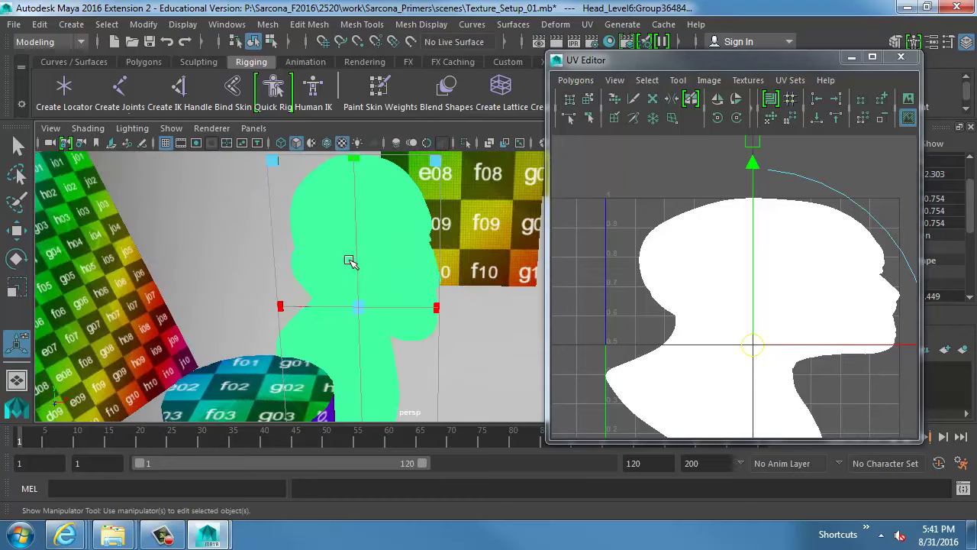
# Step: Switch the planar projection manipulator at its lower corner to the full move, rotate and scale handles
pyautogui.keyDown('alt'); pyautogui.moveTo(319, 291); pyautogui.dragTo(330, 212, button='middle'); pyautogui.keyUp('alt')
pyautogui.keyDown('alt'); pyautogui.moveTo(329, 211); pyautogui.dragTo(294, 288, button='right'); pyautogui.keyUp('alt')
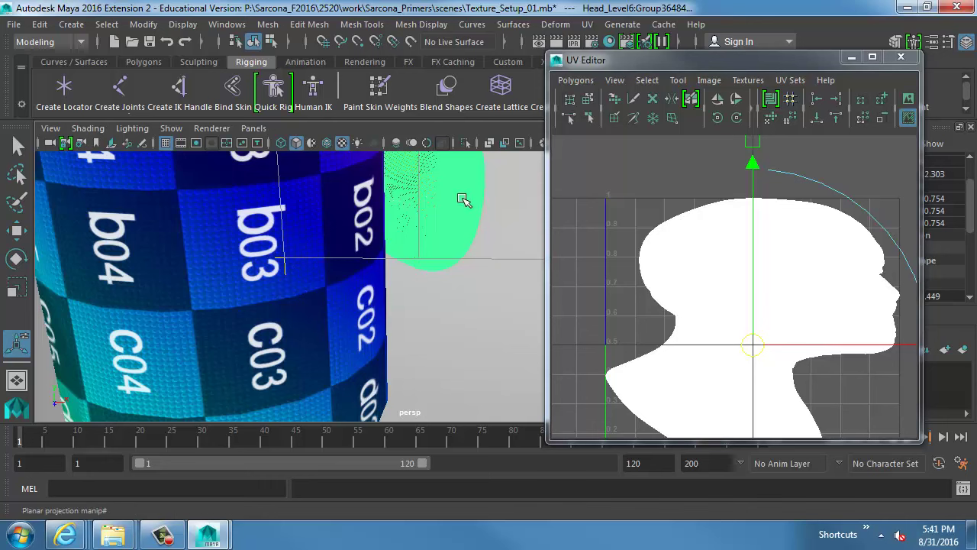
pyautogui.keyDown('alt'); pyautogui.moveTo(463, 201); pyautogui.dragTo(298, 325); pyautogui.keyUp('alt')
pyautogui.keyDown('alt'); pyautogui.moveTo(428, 200); pyautogui.dragTo(421, 283, button='middle'); pyautogui.keyUp('alt')
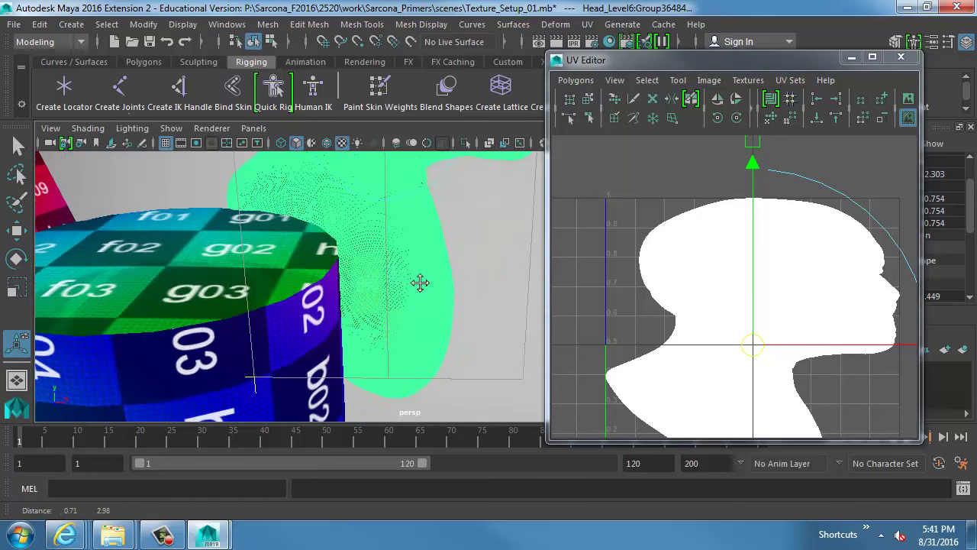
pyautogui.keyDown('alt'); pyautogui.moveTo(421, 283); pyautogui.dragTo(252, 267, button='right'); pyautogui.keyUp('alt')
pyautogui.keyDown('alt'); pyautogui.moveTo(364, 226); pyautogui.dragTo(366, 217, button='middle'); pyautogui.keyUp('alt')
pyautogui.keyDown('alt'); pyautogui.moveTo(366, 218); pyautogui.dragTo(436, 229); pyautogui.keyUp('alt')
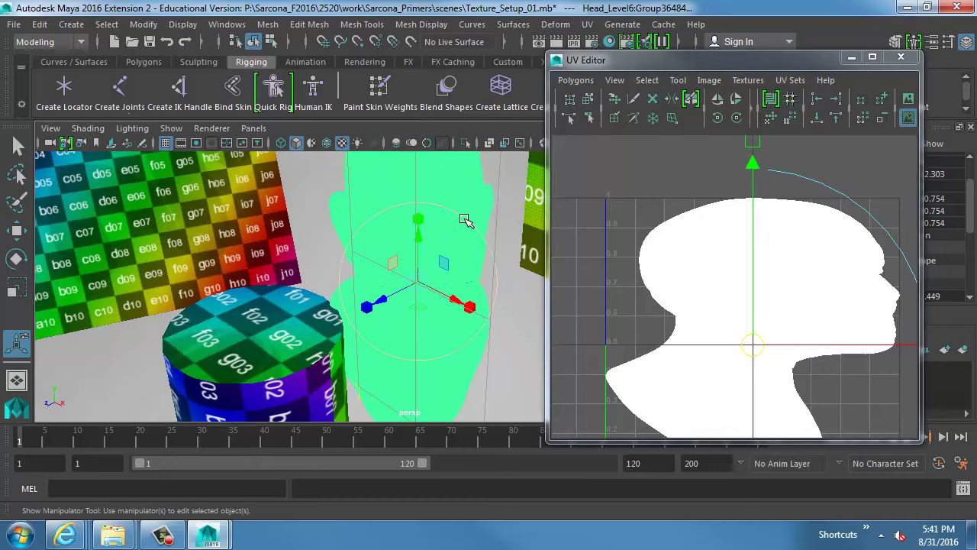
# Step: Rotate the planar projection about 52 degrees around its vertical axis to project the head from the front
pyautogui.press('e')
pyautogui.keyDown('alt'); pyautogui.moveTo(462, 300); pyautogui.dragTo(453, 349); pyautogui.keyUp('alt')
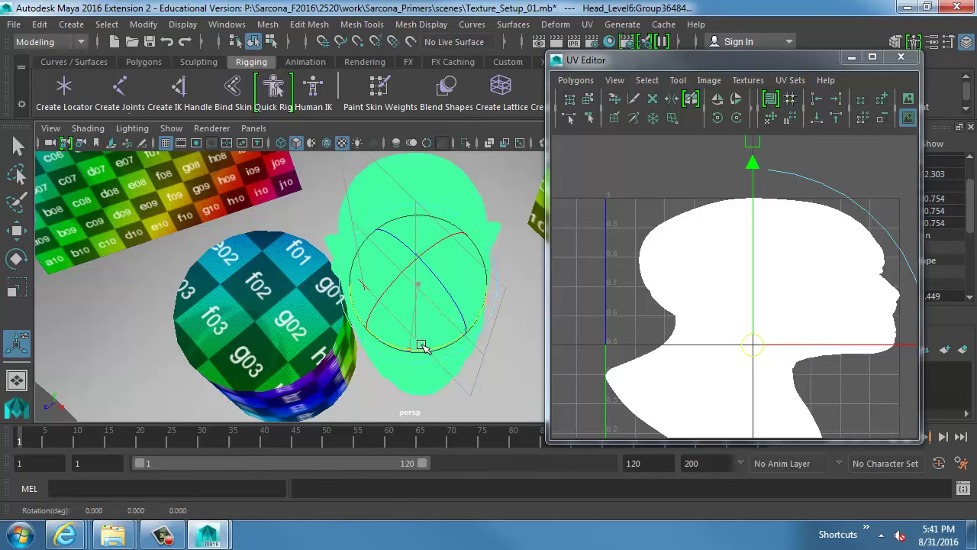
pyautogui.moveTo(422, 348); pyautogui.dragTo(469, 325)
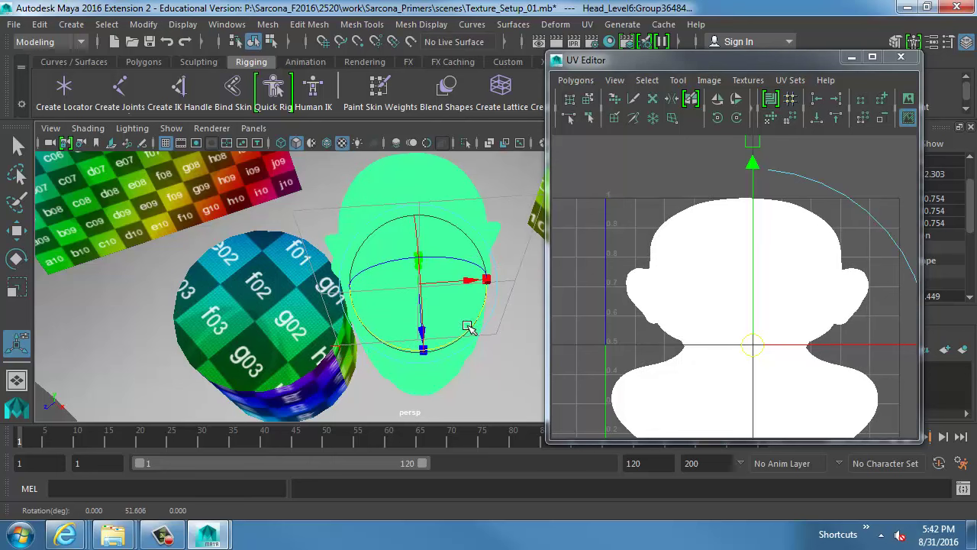
pyautogui.keyDown('alt'); pyautogui.moveTo(469, 325); pyautogui.dragTo(447, 271); pyautogui.keyUp('alt')
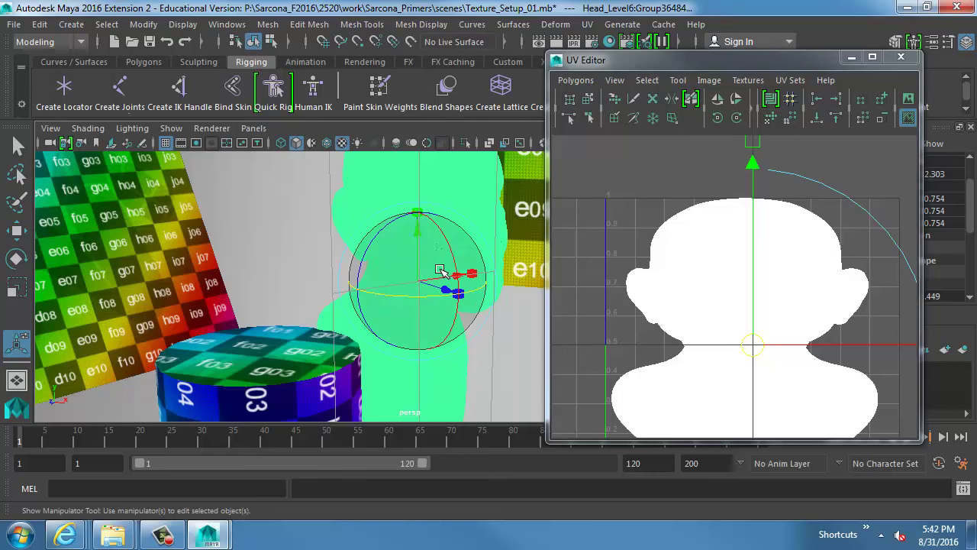
# Step: Toggle plain shading and back to textured display, deselect the head, and examine the reprojected checker texture from several angles
pyautogui.press('5')
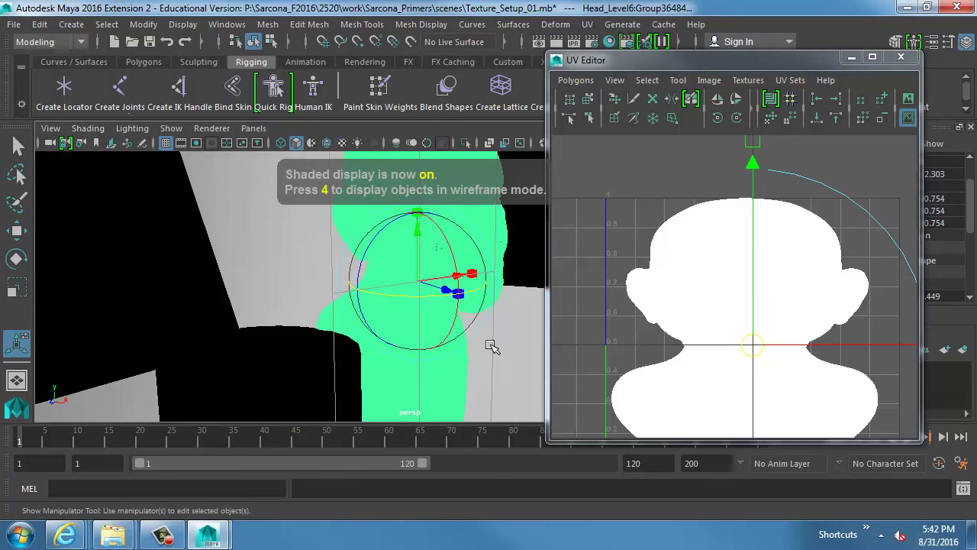
pyautogui.press('6')
pyautogui.moveTo(491, 344)
pyautogui.keyDown('alt'); pyautogui.mouseDown()
pyautogui.moveTo(435, 306)
pyautogui.moveTo(345, 357)
pyautogui.moveTo(280, 356)
pyautogui.moveTo(313, 368)
pyautogui.moveTo(363, 263)
pyautogui.mouseUp(); pyautogui.keyUp('alt')
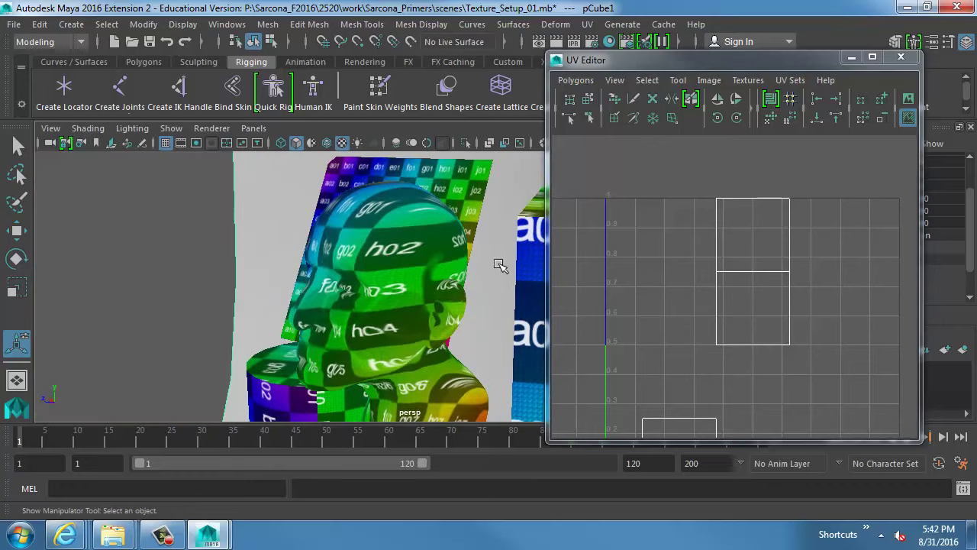
pyautogui.keyDown('alt'); pyautogui.moveTo(500, 265); pyautogui.dragTo(400, 229); pyautogui.keyUp('alt')
pyautogui.click(326, 290)
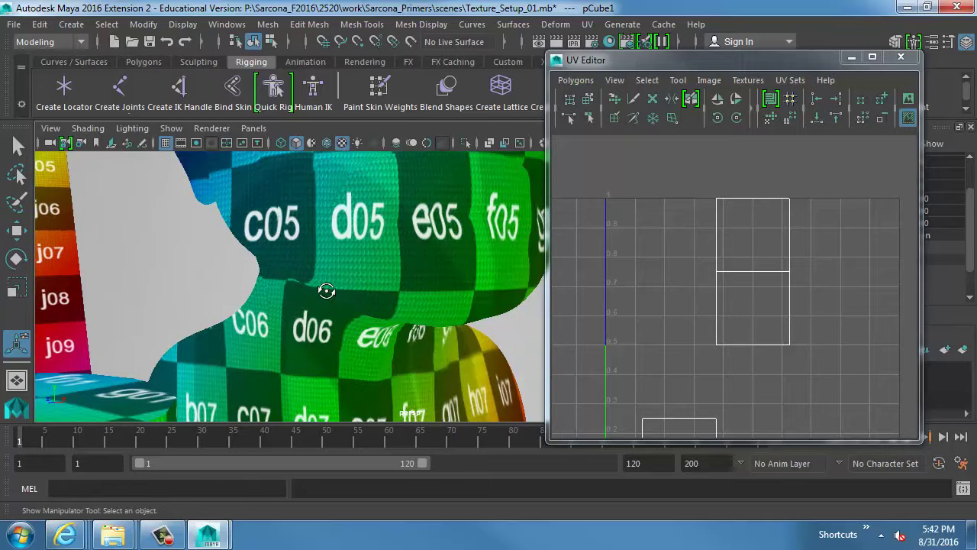
pyautogui.keyDown('alt'); pyautogui.moveTo(326, 290); pyautogui.dragTo(388, 279); pyautogui.keyUp('alt')
# Step: Cut the head's UVs along a full vertical edge loop running down the middle of the head
pyautogui.keyDown('alt'); pyautogui.moveTo(388, 279); pyautogui.dragTo(459, 305, button='right'); pyautogui.keyUp('alt')
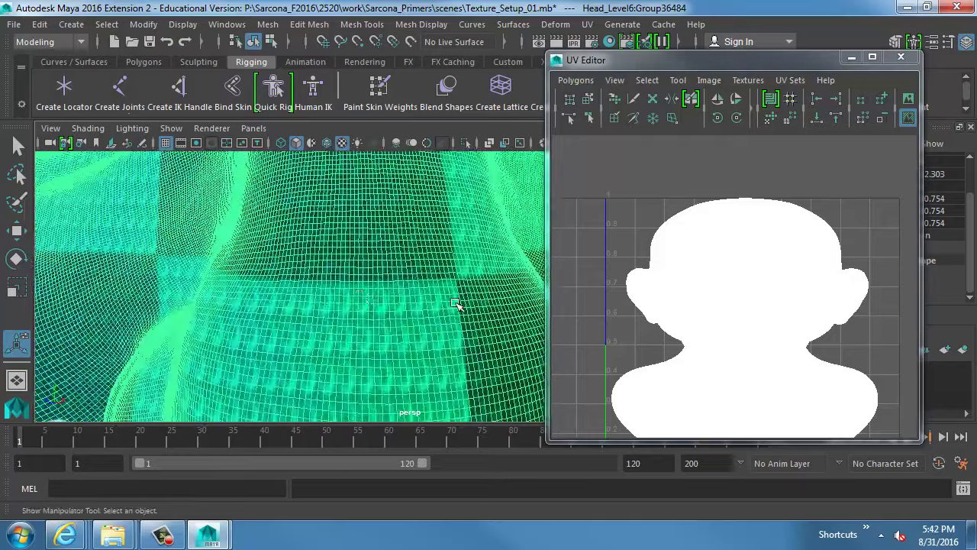
pyautogui.keyDown('alt'); pyautogui.moveTo(376, 297); pyautogui.dragTo(313, 262, button='right'); pyautogui.keyUp('alt')
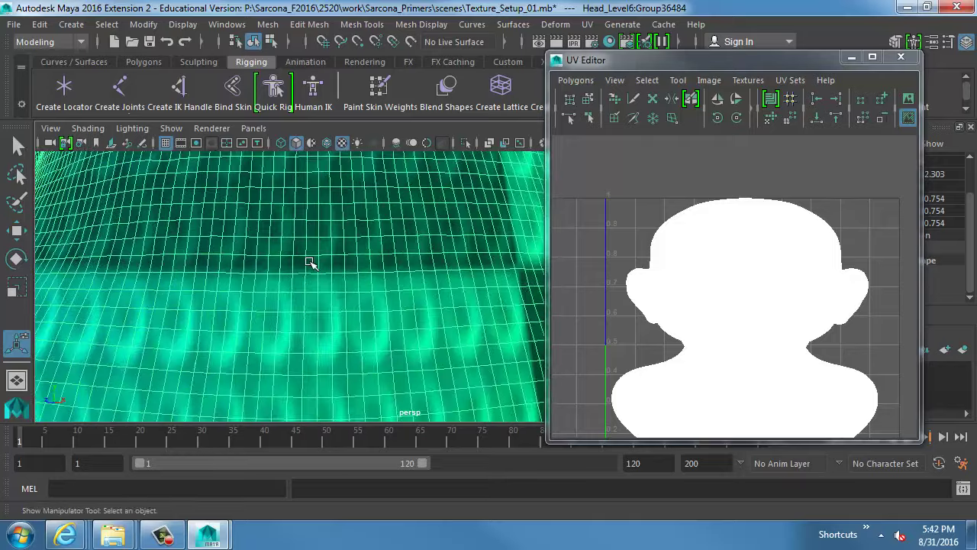
pyautogui.rightClick(311, 158)
pyautogui.moveTo(311, 159); pyautogui.dragTo(302, 54, button='right')
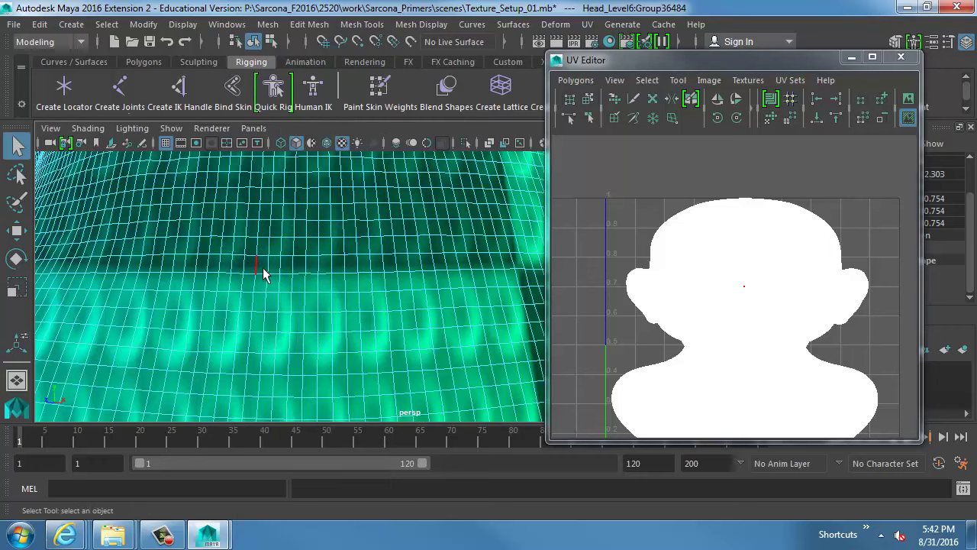
pyautogui.doubleClick(256, 265)
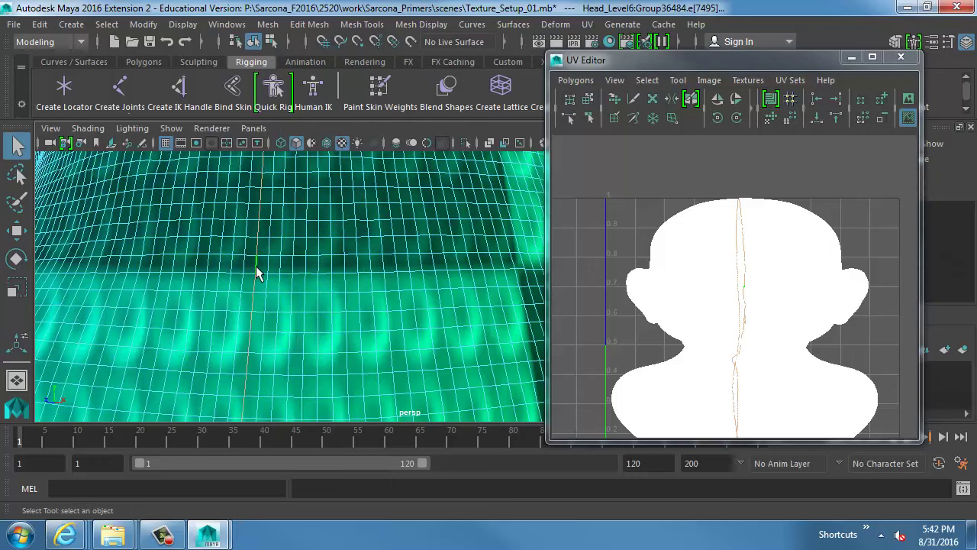
pyautogui.keyDown('alt'); pyautogui.moveTo(249, 304); pyautogui.dragTo(78, 241, button='right'); pyautogui.keyUp('alt')
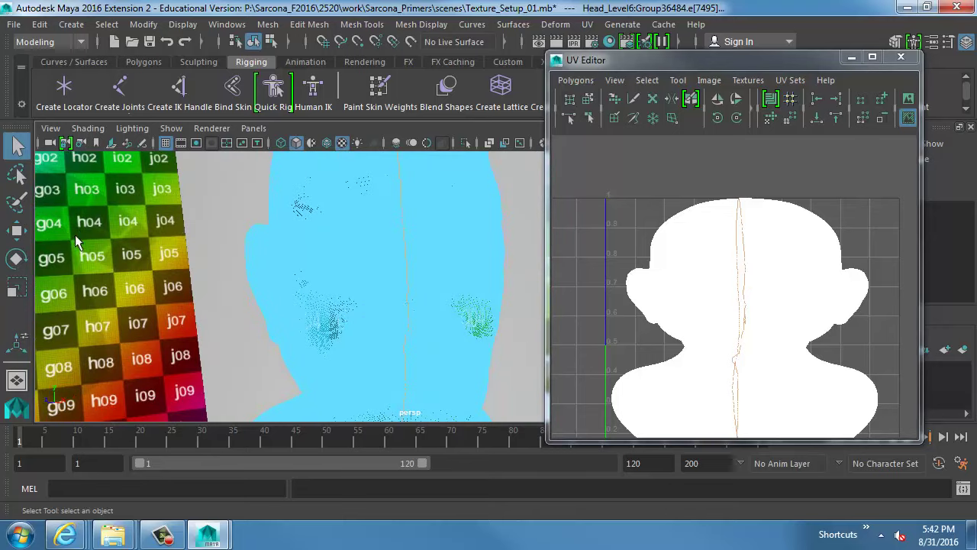
pyautogui.keyDown('alt'); pyautogui.moveTo(512, 294); pyautogui.dragTo(527, 252); pyautogui.keyUp('alt')
pyautogui.click(576, 80)
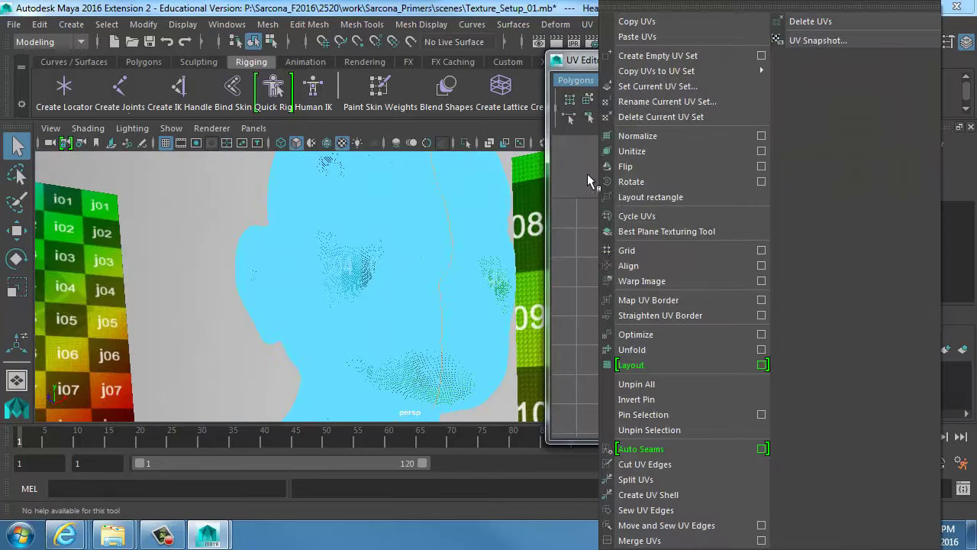
pyautogui.click(634, 449)
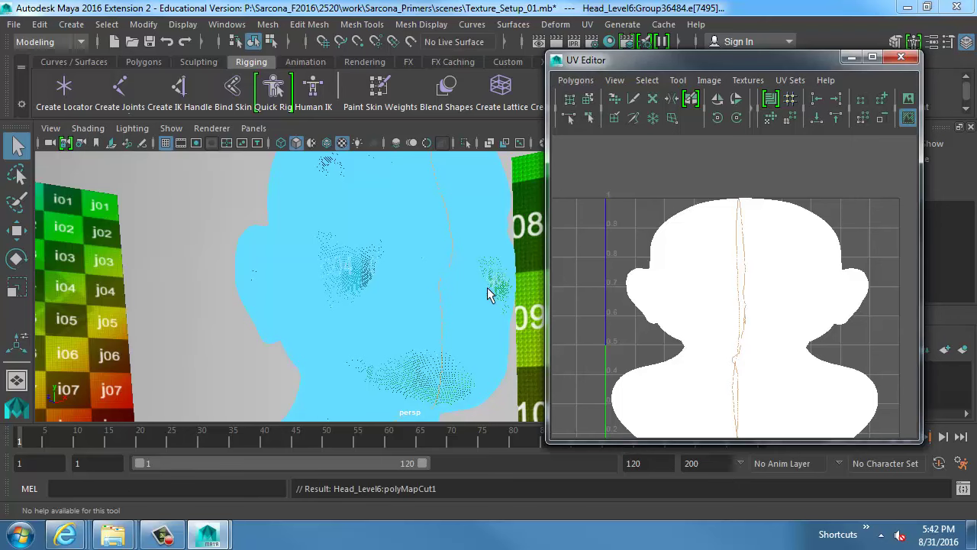
# Step: Return to selecting the whole head and run Unfold on its UVs
pyautogui.keyDown('alt'); pyautogui.moveTo(364, 321); pyautogui.dragTo(427, 329); pyautogui.keyUp('alt')
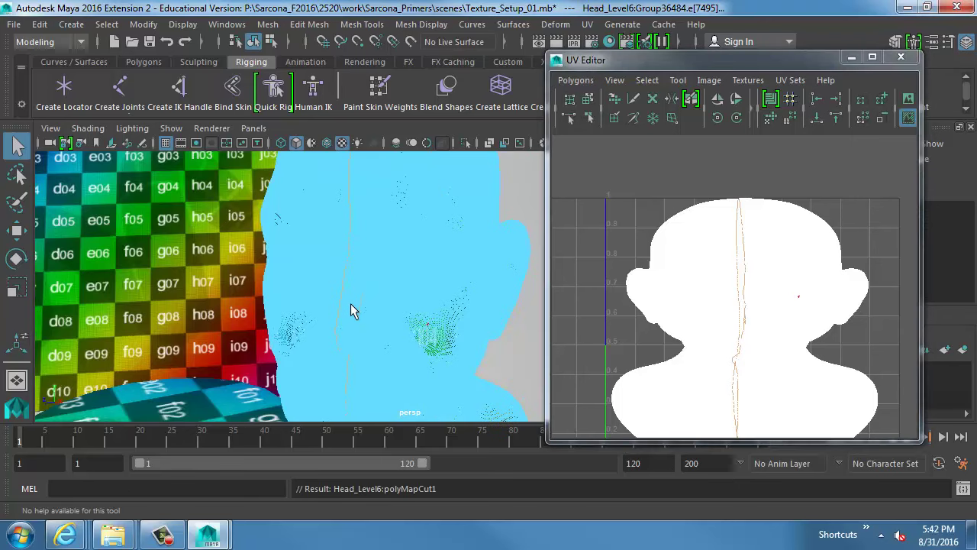
pyautogui.keyDown('alt'); pyautogui.moveTo(352, 305); pyautogui.dragTo(361, 317); pyautogui.keyUp('alt')
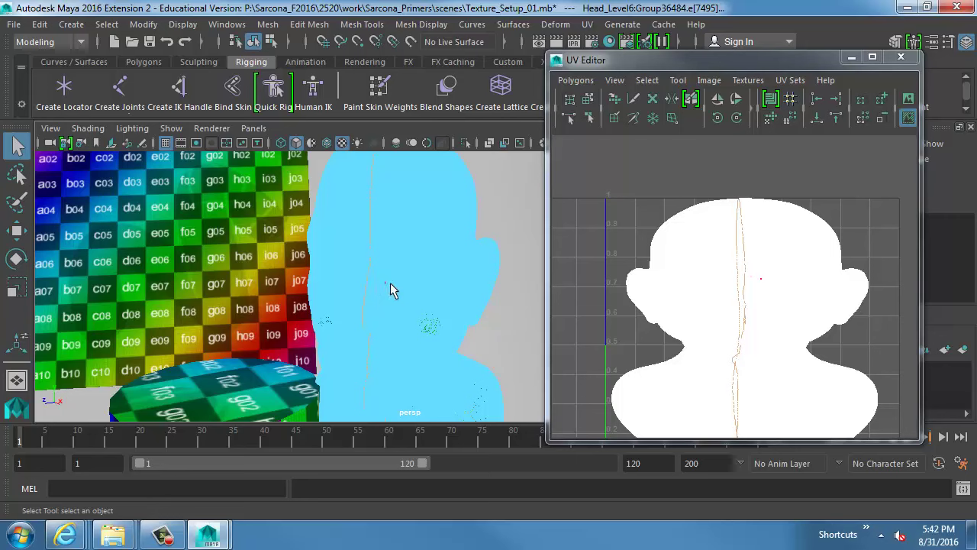
pyautogui.keyDown('alt'); pyautogui.moveTo(359, 283); pyautogui.dragTo(372, 288); pyautogui.keyUp('alt')
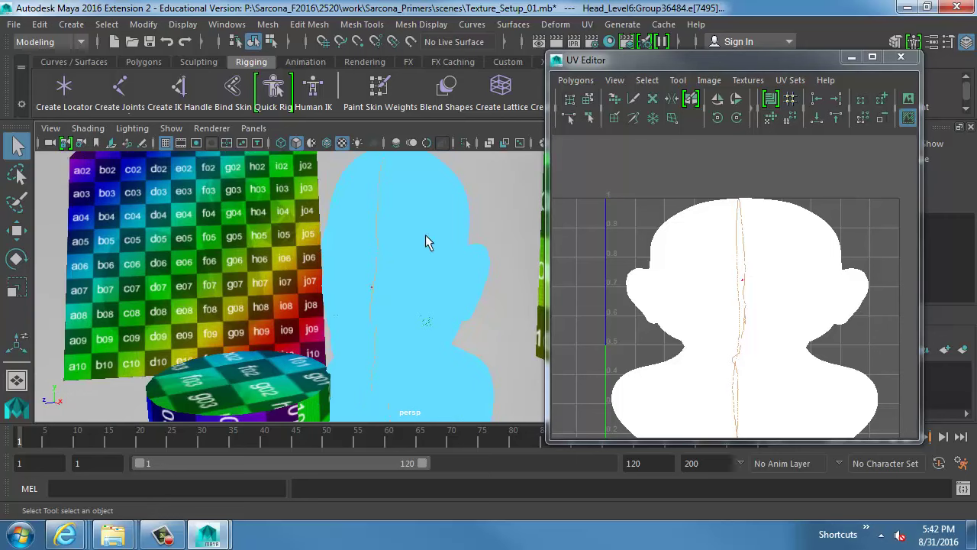
pyautogui.click(404, 255)
pyautogui.click(577, 81)
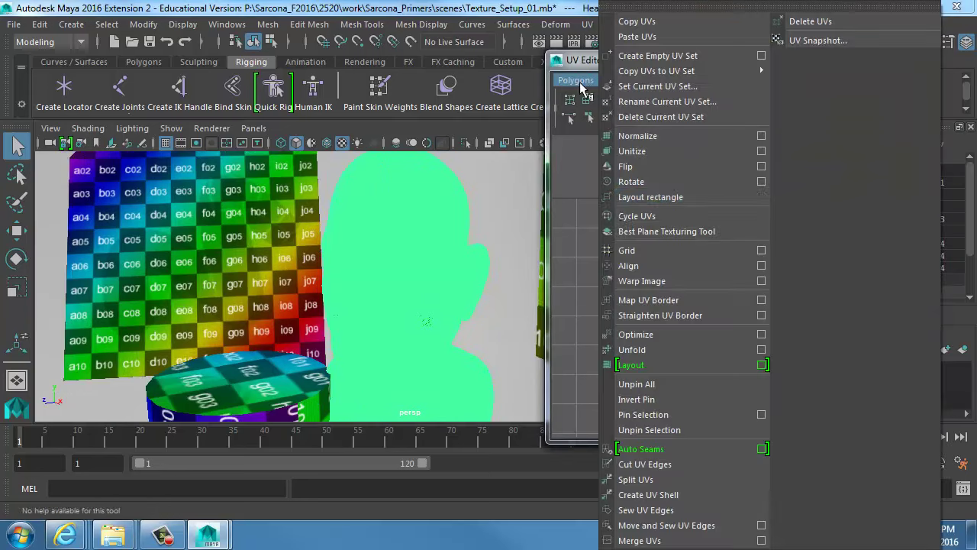
pyautogui.click(655, 353)
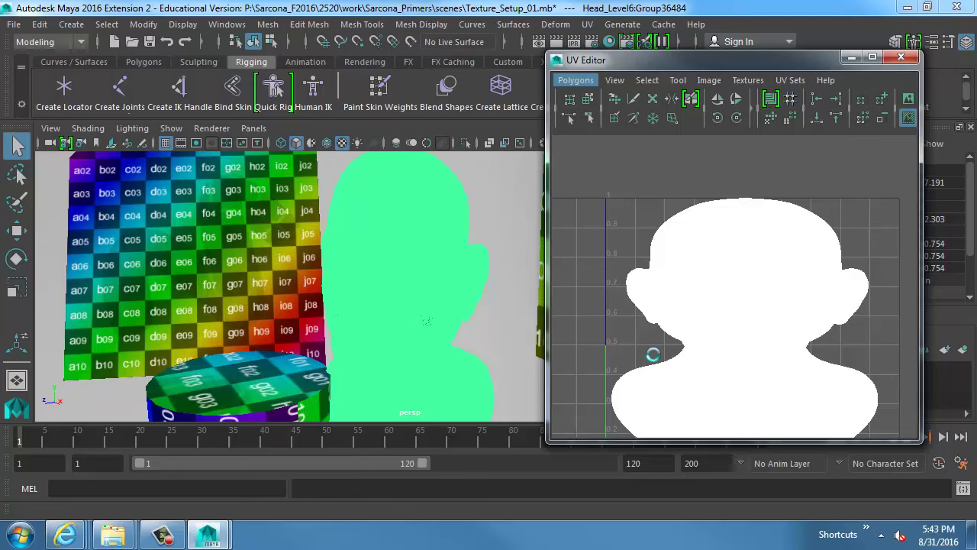
pyautogui.moveTo(77, 541)
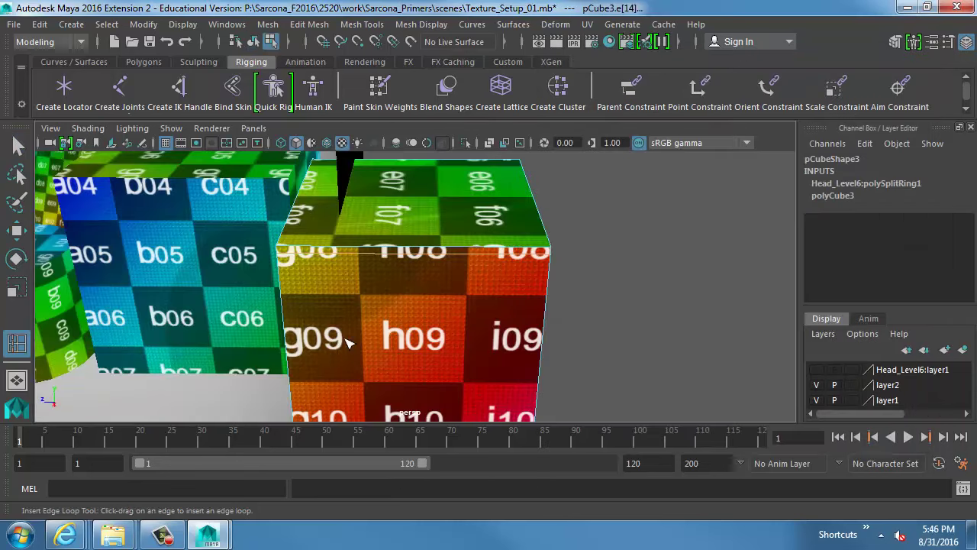
# Step: Insert five edge loops close to the outer edges of the cube beside the head and return to object mode
pyautogui.keyDown('alt'); pyautogui.moveTo(473, 336); pyautogui.dragTo(445, 340); pyautogui.keyUp('alt')
pyautogui.click(445, 340)
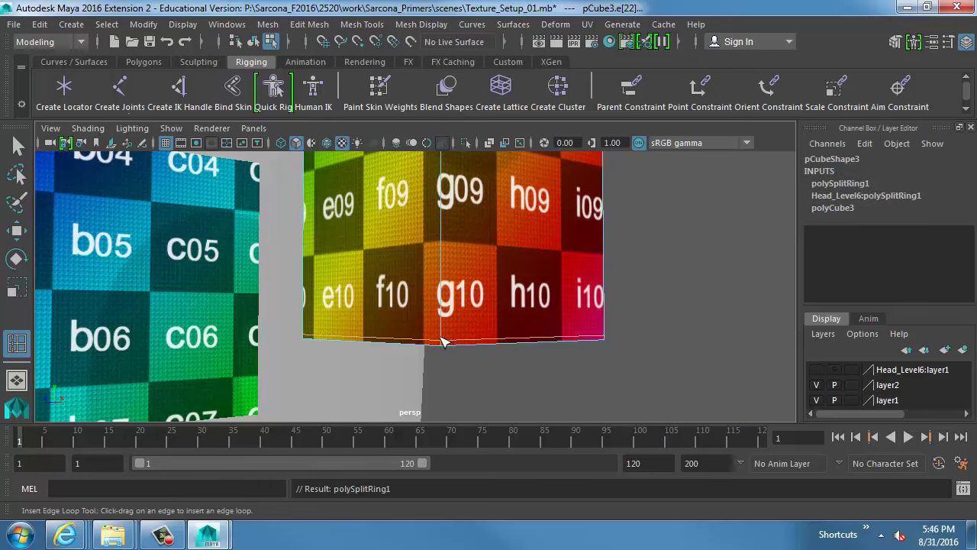
pyautogui.click(451, 341)
pyautogui.keyDown('alt'); pyautogui.moveTo(495, 334); pyautogui.dragTo(463, 340); pyautogui.keyUp('alt')
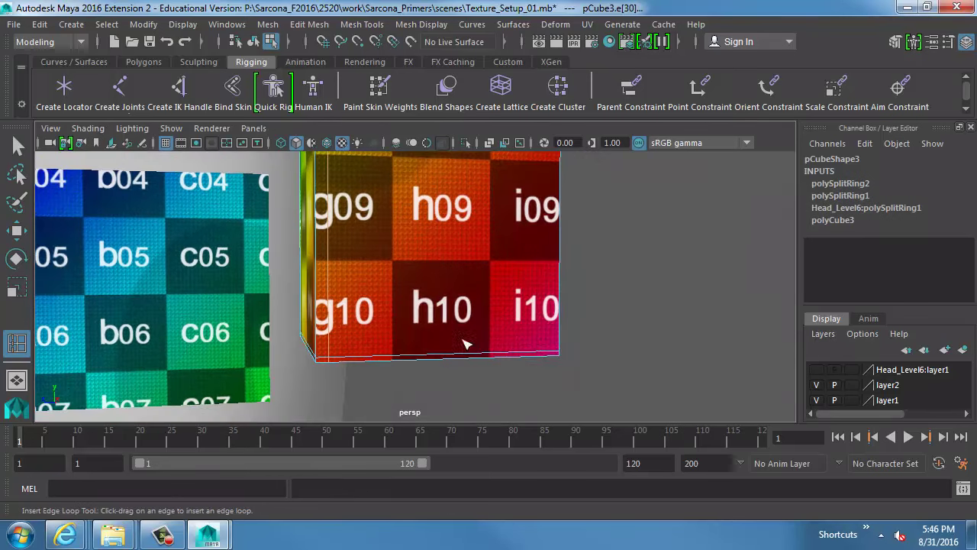
pyautogui.click(553, 356)
pyautogui.keyDown('alt'); pyautogui.moveTo(559, 347); pyautogui.dragTo(448, 360); pyautogui.keyUp('alt')
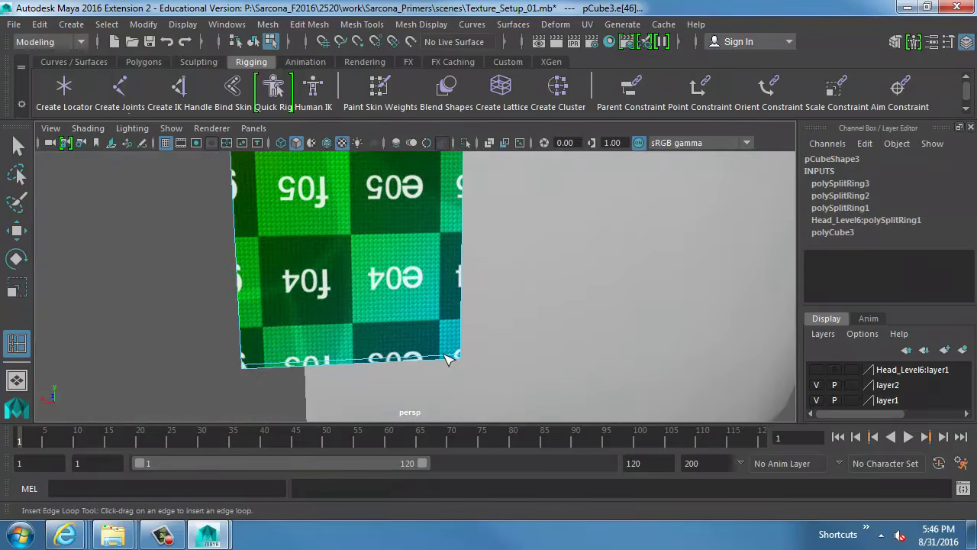
pyautogui.click(455, 360)
pyautogui.click(259, 368)
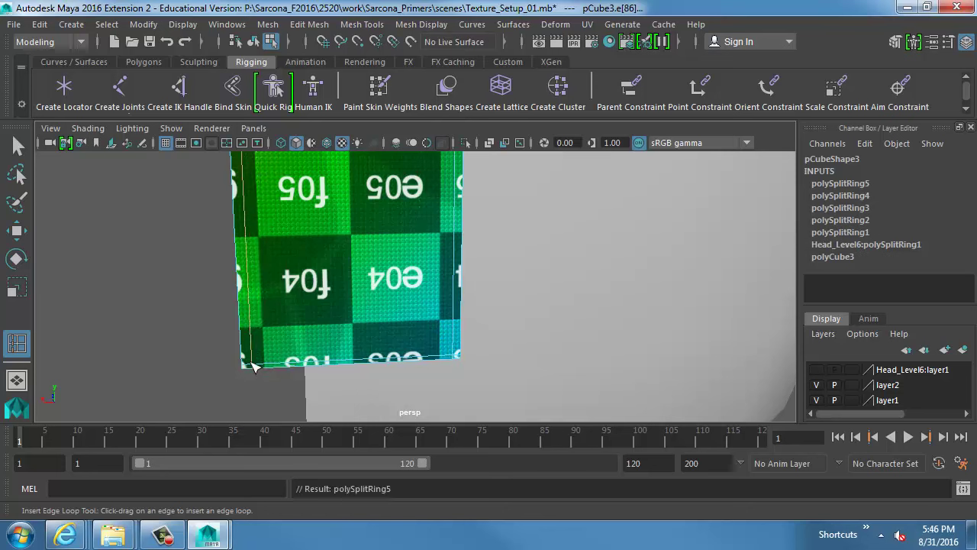
pyautogui.keyDown('alt'); pyautogui.moveTo(305, 351); pyautogui.dragTo(482, 315); pyautogui.keyUp('alt')
pyautogui.press('w')
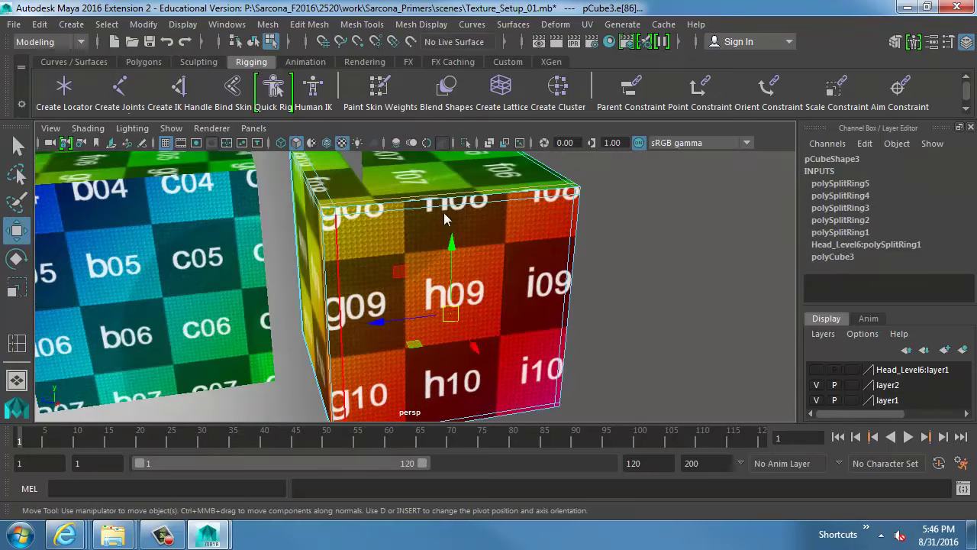
pyautogui.press('F8')
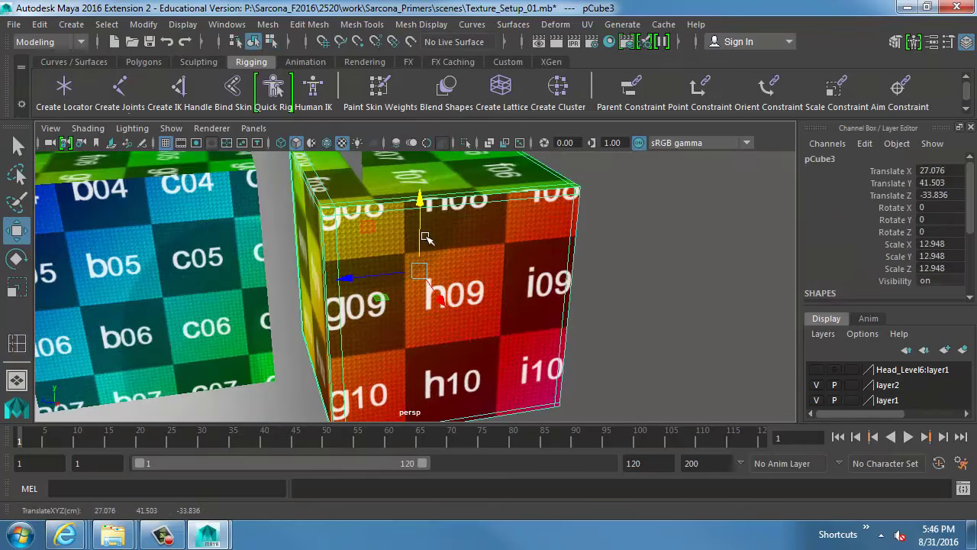
# Step: Extrude the cube's large h09 face outward by about 12.48 units
pyautogui.press('F11')
pyautogui.click(469, 255)
pyautogui.keyDown('alt'); pyautogui.moveTo(469, 255); pyautogui.dragTo(622, 288); pyautogui.keyUp('alt')
pyautogui.keyDown('alt'); pyautogui.moveTo(622, 288); pyautogui.dragTo(570, 284, button='right'); pyautogui.keyUp('alt')
pyautogui.hotkey('ctrl', 'r')
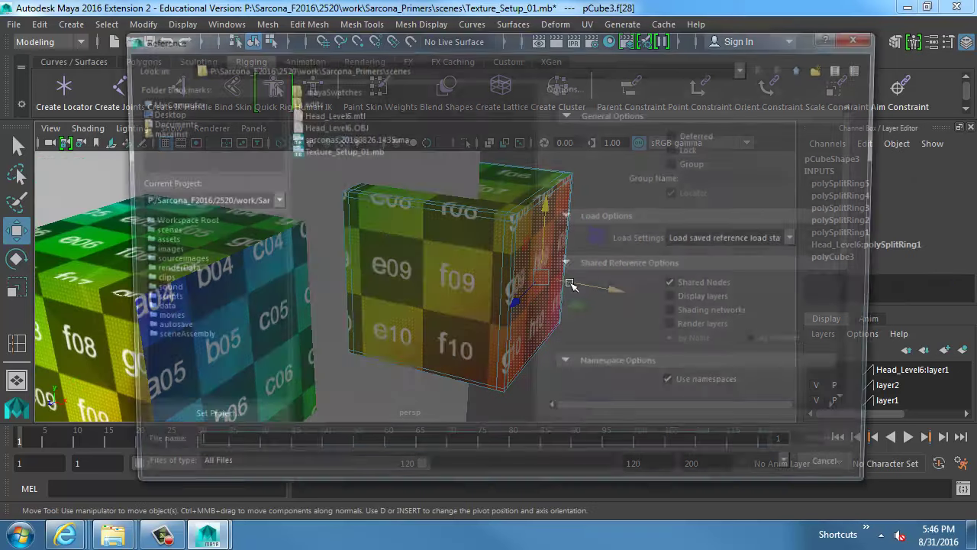
pyautogui.press('Escape')
pyautogui.hotkey('ctrl', 'e')
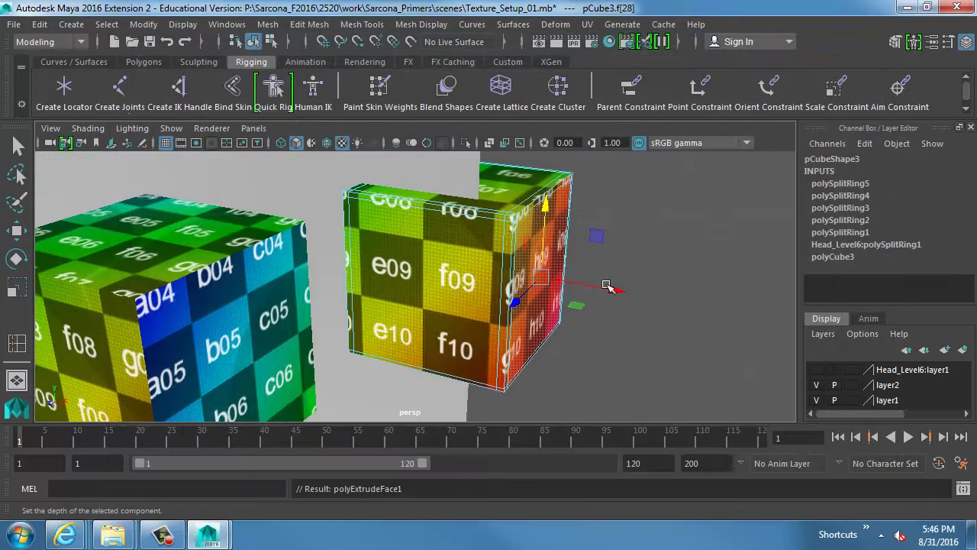
pyautogui.moveTo(607, 286); pyautogui.dragTo(787, 321)
pyautogui.keyDown('alt'); pyautogui.moveTo(585, 255); pyautogui.dragTo(463, 269, button='middle'); pyautogui.keyUp('alt')
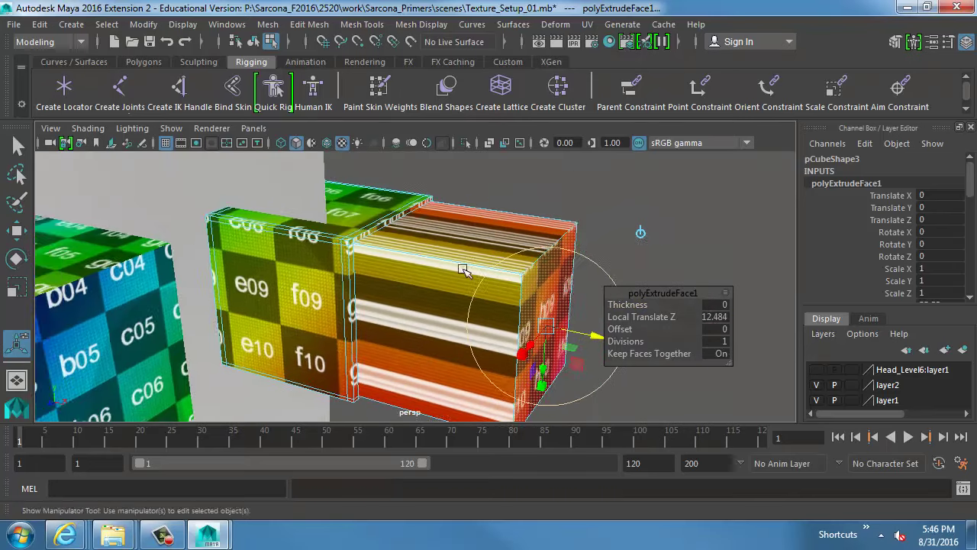
pyautogui.keyDown('alt'); pyautogui.moveTo(462, 270); pyautogui.dragTo(473, 284); pyautogui.keyUp('alt')
# Step: Extrude the end face again, scale it inward, and extrude the smaller face outward into an arm
pyautogui.hotkey('ctrl', 'e')
pyautogui.press('r')
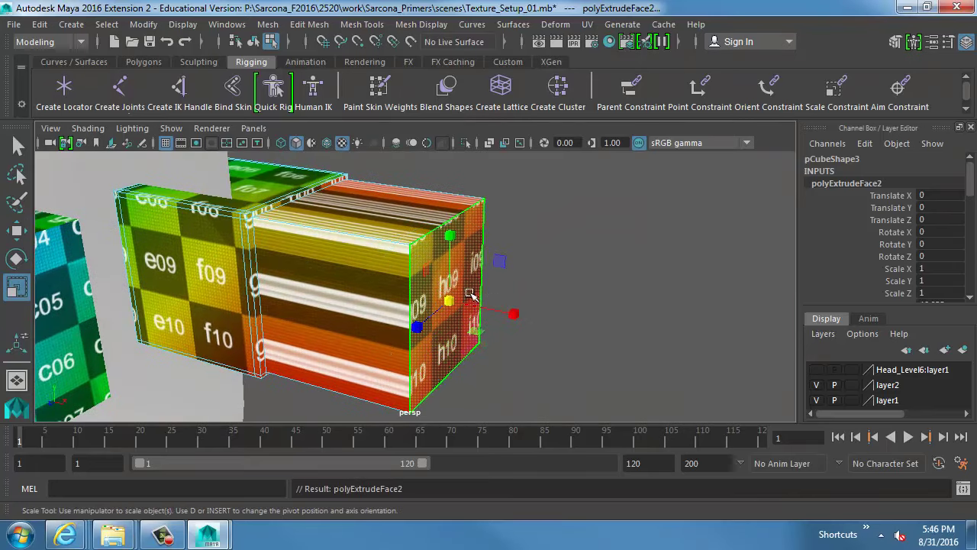
pyautogui.moveTo(469, 293); pyautogui.dragTo(447, 304, button='middle')
pyautogui.hotkey('ctrl', 'e')
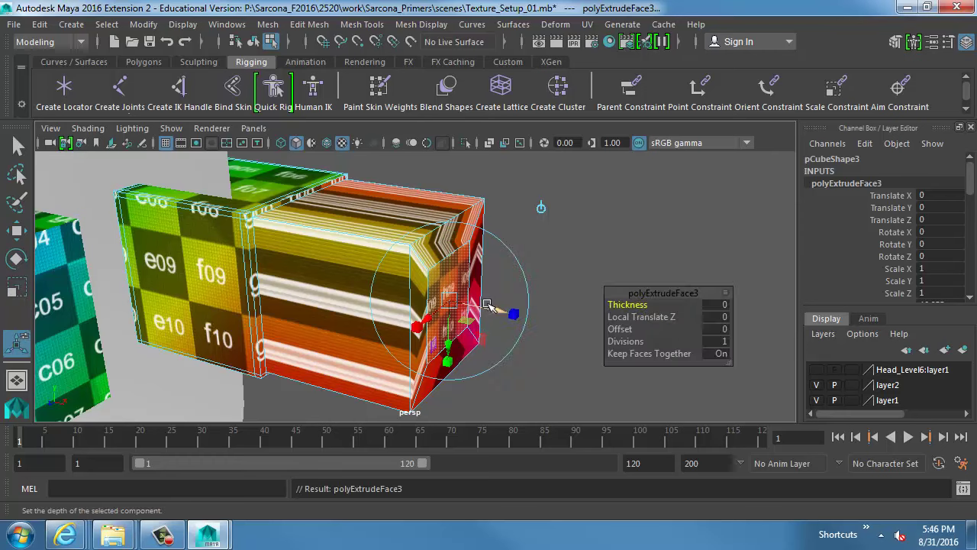
pyautogui.press('w')
pyautogui.moveTo(514, 310); pyautogui.dragTo(634, 323)
# Step: Extrude the arm's end face further outward to lengthen the arm
pyautogui.hotkey('ctrl', 'e')
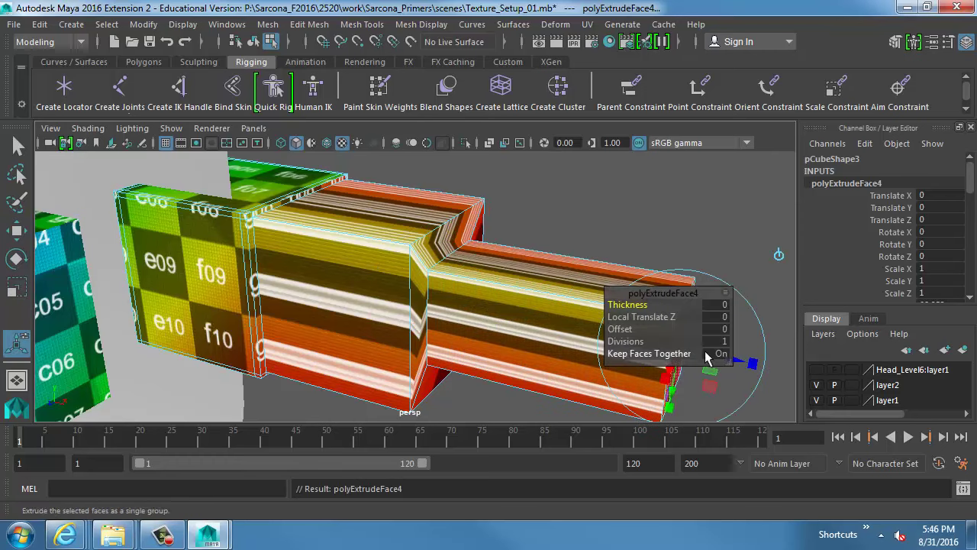
pyautogui.keyDown('alt'); pyautogui.moveTo(571, 280); pyautogui.dragTo(316, 248, button='middle'); pyautogui.keyUp('alt')
pyautogui.moveTo(464, 327); pyautogui.dragTo(491, 304)
pyautogui.hotkey('ctrl', 'r')
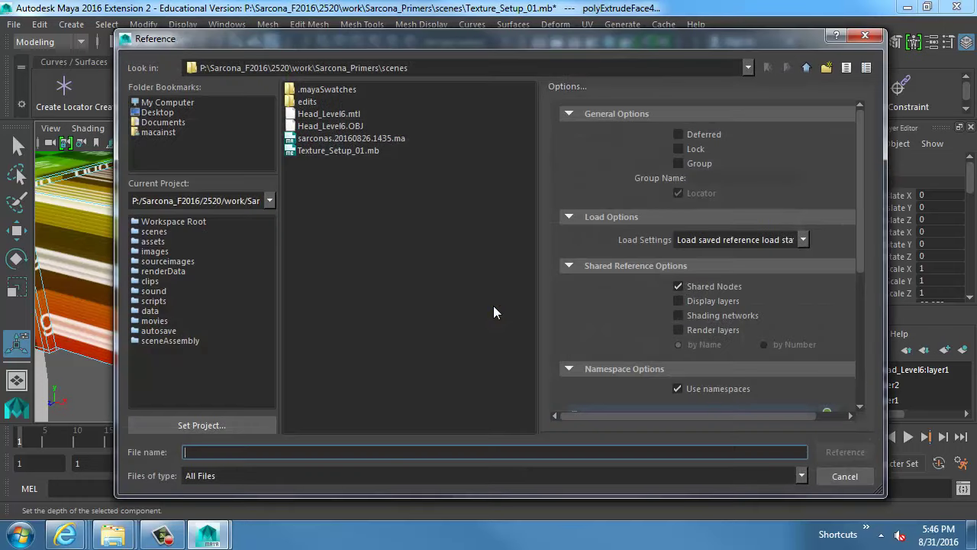
pyautogui.press('Escape')
# Step: Extrude the arm's tip and scale it inward, add one more extrusion, and return to object mode
pyautogui.hotkey('ctrl', 'e')
pyautogui.press('r')
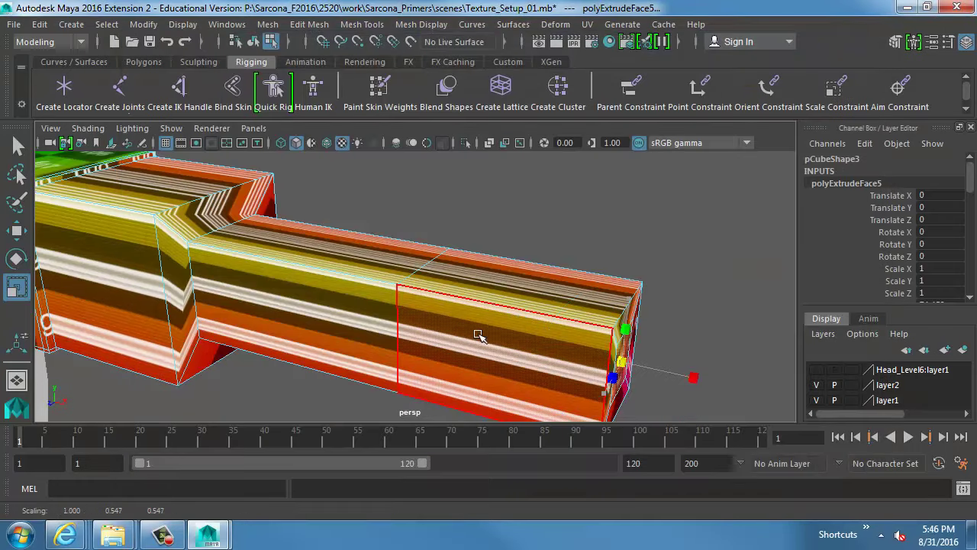
pyautogui.keyDown('alt'); pyautogui.moveTo(476, 333); pyautogui.dragTo(365, 285); pyautogui.keyUp('alt')
pyautogui.hotkey('ctrl', 'e')
pyautogui.press('w')
pyautogui.press('F8')
pyautogui.press('f')
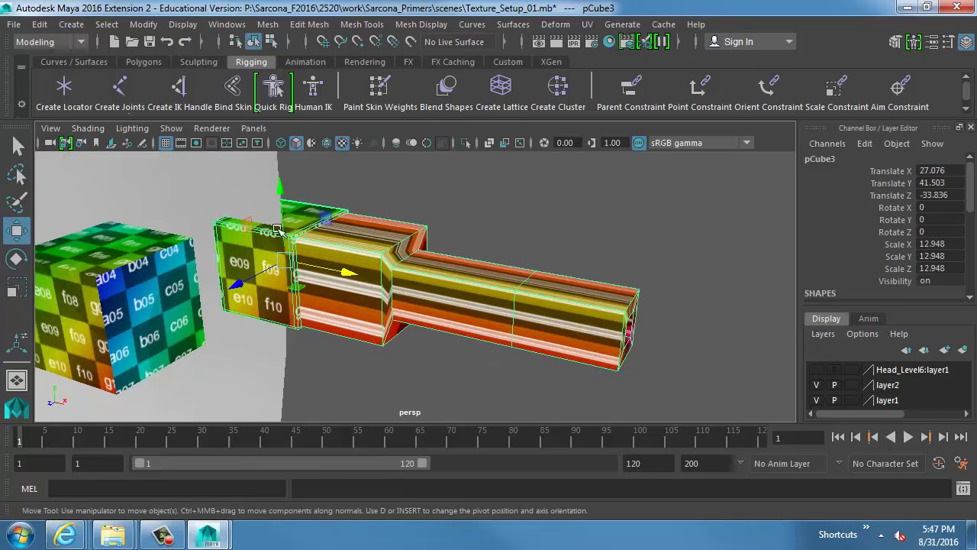
# Step: Extrude the cube's side face carrying the f05 and e04 checkers and scale the new face inward
pyautogui.click(486, 223)
pyautogui.keyDown('alt'); pyautogui.moveTo(486, 223); pyautogui.dragTo(192, 225); pyautogui.keyUp('alt')
pyautogui.keyDown('alt'); pyautogui.moveTo(243, 264); pyautogui.dragTo(269, 268, button='right'); pyautogui.keyUp('alt')
pyautogui.scroll(5, 268, 266)
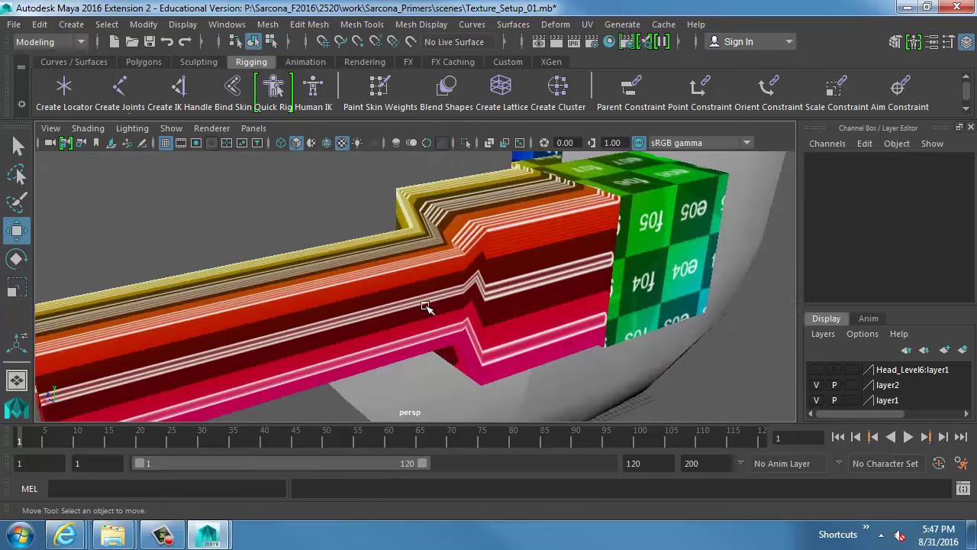
pyautogui.click(430, 243)
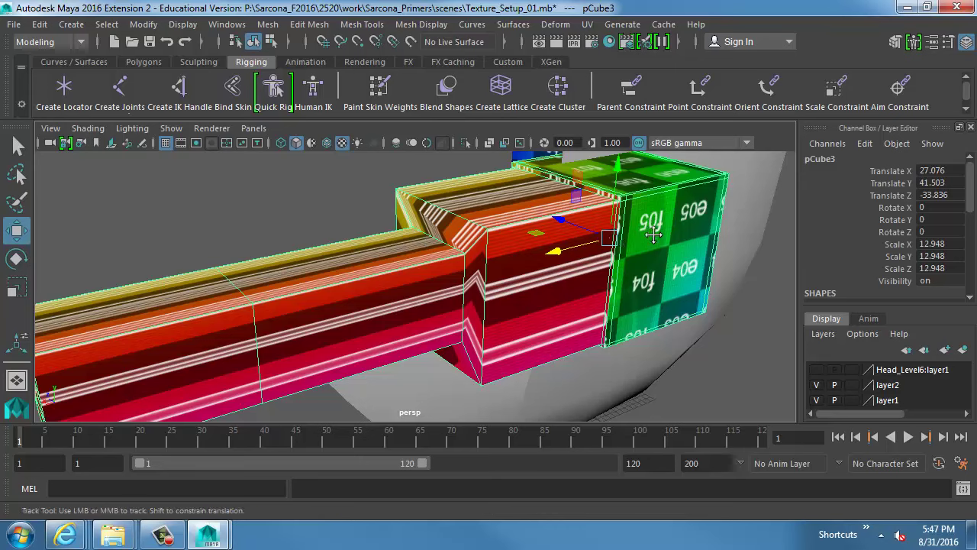
pyautogui.keyDown('alt'); pyautogui.moveTo(651, 236); pyautogui.dragTo(451, 268, button='middle'); pyautogui.keyUp('alt')
pyautogui.keyDown('alt'); pyautogui.moveTo(451, 269); pyautogui.dragTo(475, 290, button='right'); pyautogui.keyUp('alt')
pyautogui.keyDown('alt'); pyautogui.moveTo(476, 290); pyautogui.dragTo(501, 273, button='middle'); pyautogui.keyUp('alt')
pyautogui.moveTo(353, 232); pyautogui.dragTo(348, 242, button='right')
pyautogui.click(347, 243)
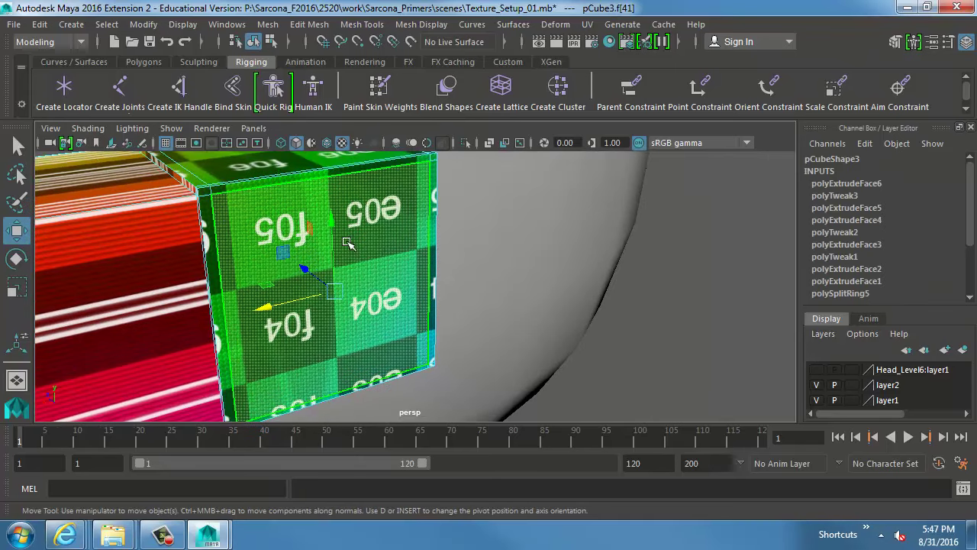
pyautogui.hotkey('ctrl', 'e')
pyautogui.press('r')
pyautogui.moveTo(351, 285); pyautogui.dragTo(276, 254, button='middle')
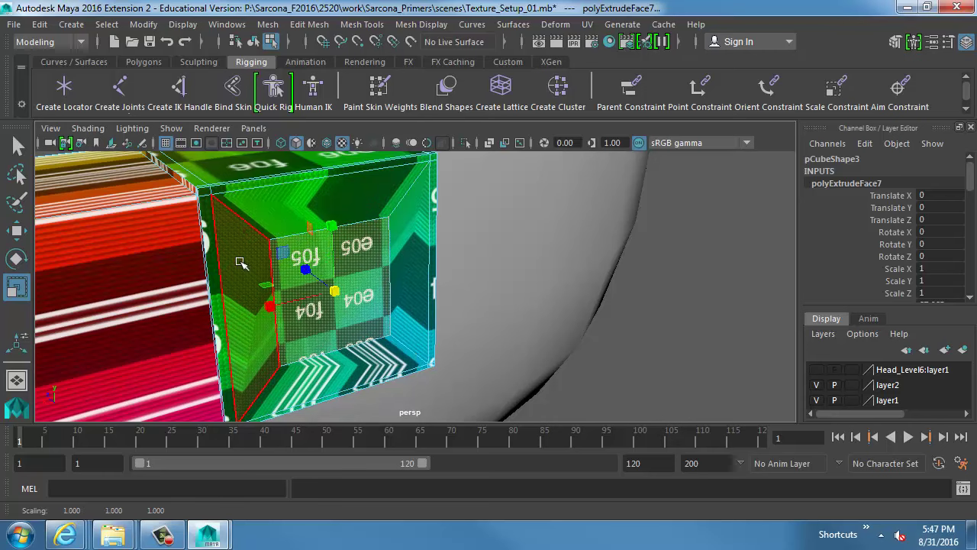
# Step: Extrude the inset side face outward into a short arm and return to object mode
pyautogui.hotkey('ctrl', 'e')
pyautogui.moveTo(356, 305); pyautogui.dragTo(427, 256)
pyautogui.press('q')
pyautogui.press('F8')
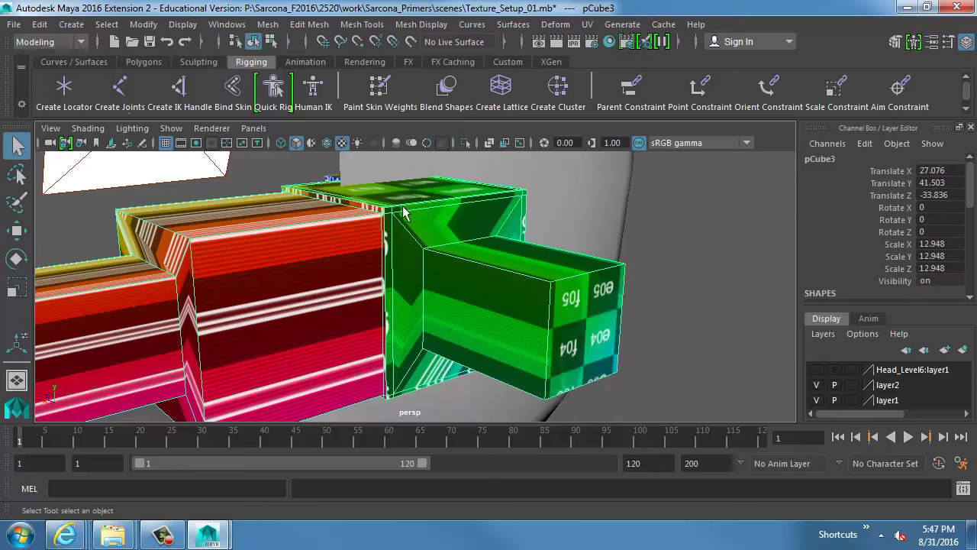
# Step: Smooth the extruded cube mesh with 2 divisions
pyautogui.click(267, 25)
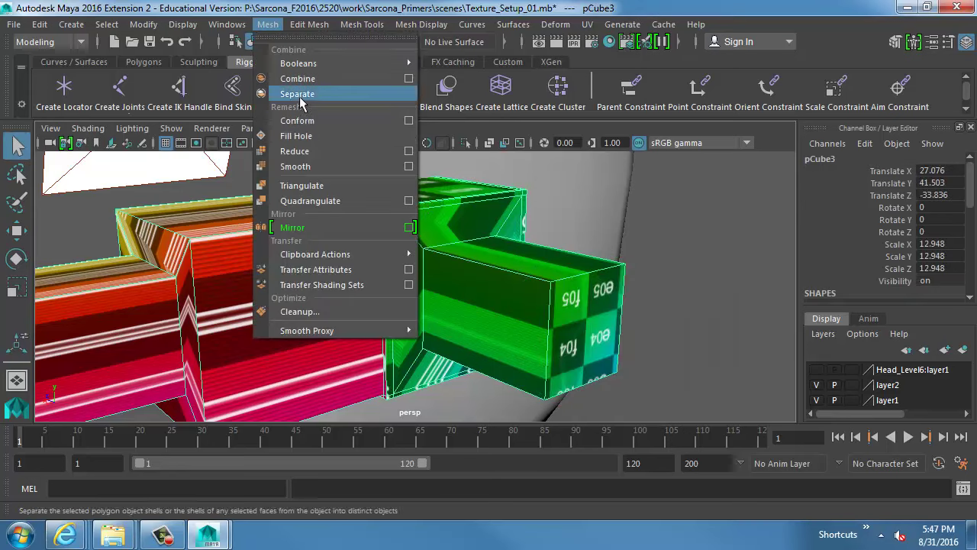
pyautogui.click(303, 163)
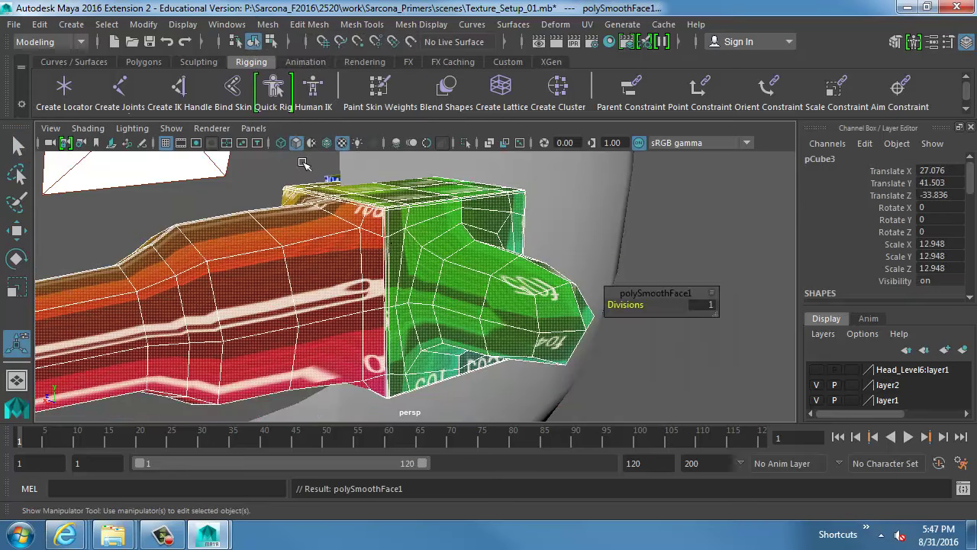
pyautogui.click(711, 304)
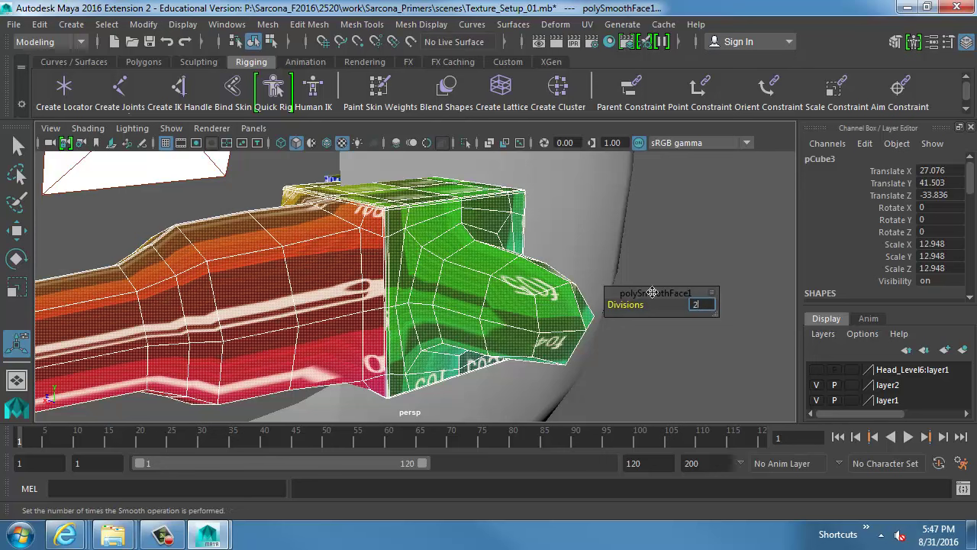
pyautogui.press('Return')
pyautogui.press('q')
# Step: Deselect the smoothed mesh, examine the checker texture along its extruded arms from several angles, and reselect it
pyautogui.click(482, 247)
pyautogui.click(424, 262)
pyautogui.keyDown('alt'); pyautogui.moveTo(424, 262); pyautogui.dragTo(581, 259); pyautogui.keyUp('alt')
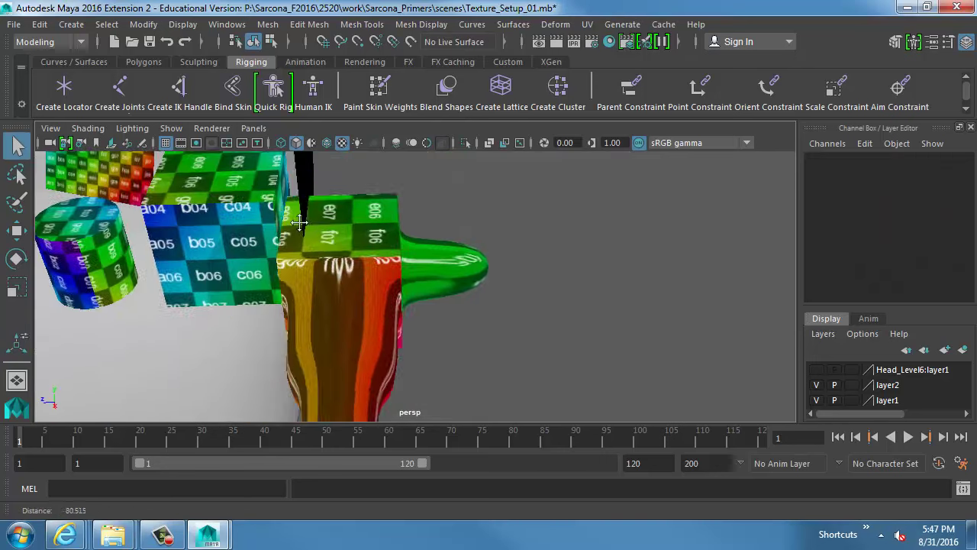
pyautogui.keyDown('alt'); pyautogui.moveTo(306, 225); pyautogui.dragTo(527, 229); pyautogui.keyUp('alt')
pyautogui.keyDown('alt'); pyautogui.moveTo(528, 229); pyautogui.dragTo(408, 258, button='right'); pyautogui.keyUp('alt')
pyautogui.keyDown('alt'); pyautogui.moveTo(408, 258); pyautogui.dragTo(412, 294); pyautogui.keyUp('alt')
pyautogui.keyDown('alt'); pyautogui.moveTo(417, 294); pyautogui.dragTo(419, 210, button='middle'); pyautogui.keyUp('alt')
pyautogui.keyDown('alt'); pyautogui.moveTo(420, 210); pyautogui.dragTo(466, 231, button='right'); pyautogui.keyUp('alt')
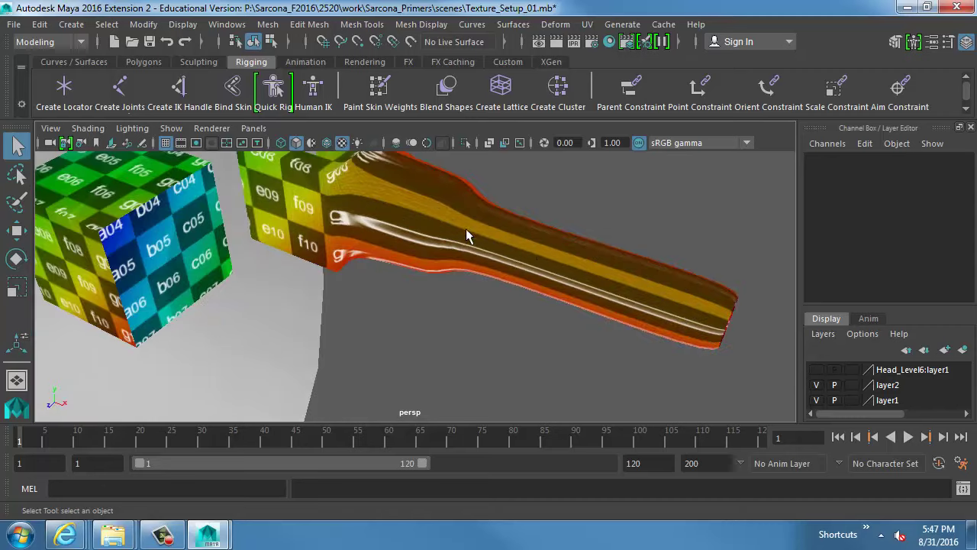
pyautogui.keyDown('alt'); pyautogui.moveTo(433, 218); pyautogui.dragTo(423, 252, button='middle'); pyautogui.keyUp('alt')
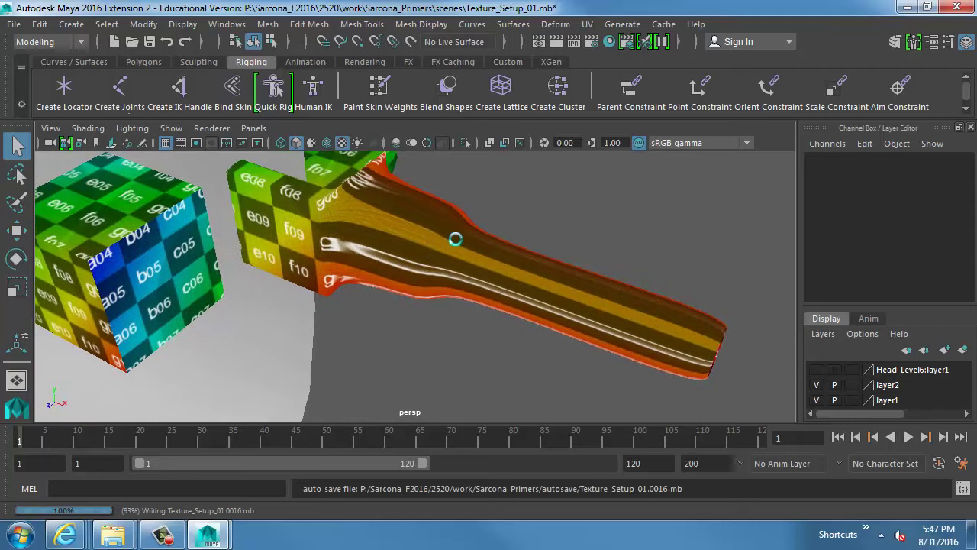
pyautogui.click(456, 245)
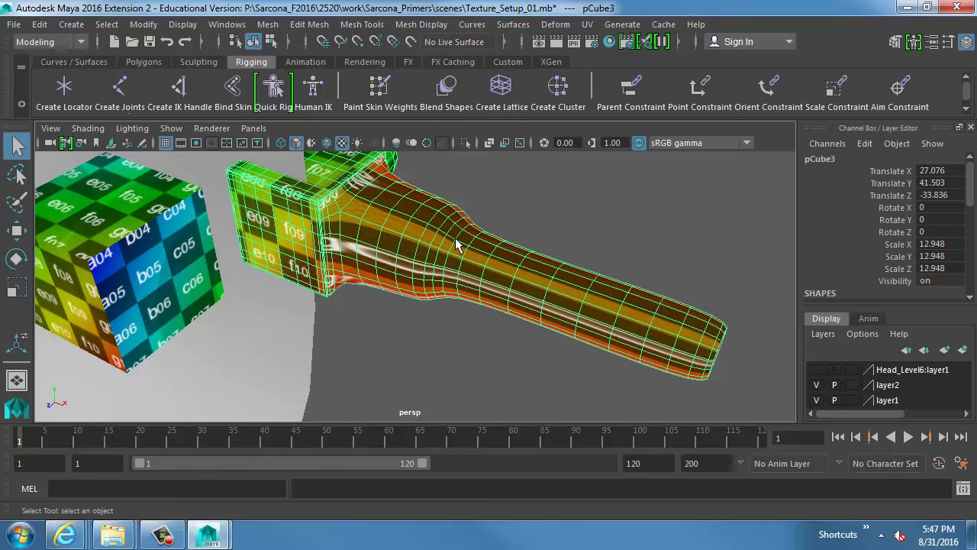
pyautogui.keyDown('alt'); pyautogui.moveTo(453, 244); pyautogui.dragTo(433, 251); pyautogui.keyUp('alt')
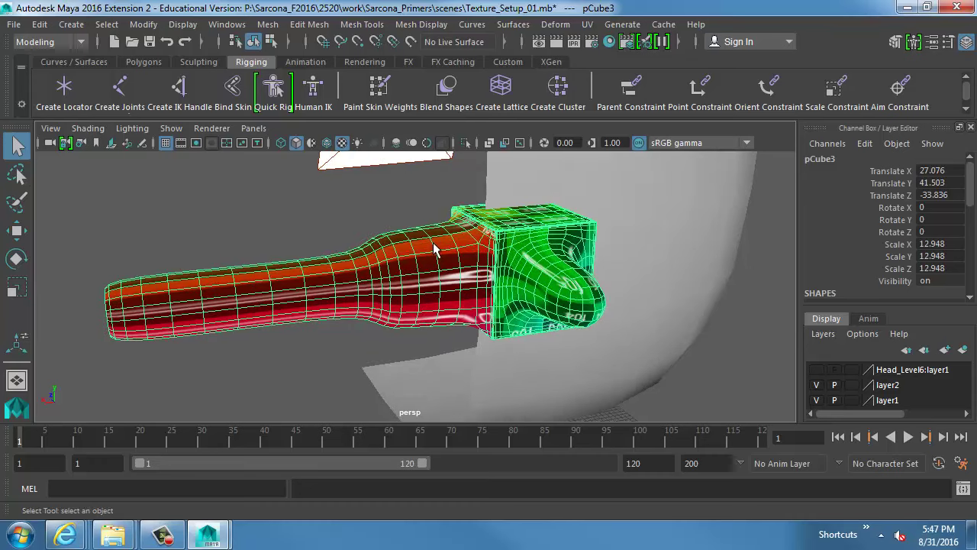
# Step: Try a planar UV projection from the Z axis on the smoothed mesh, undo it, and restore the mesh selection
pyautogui.click(588, 26)
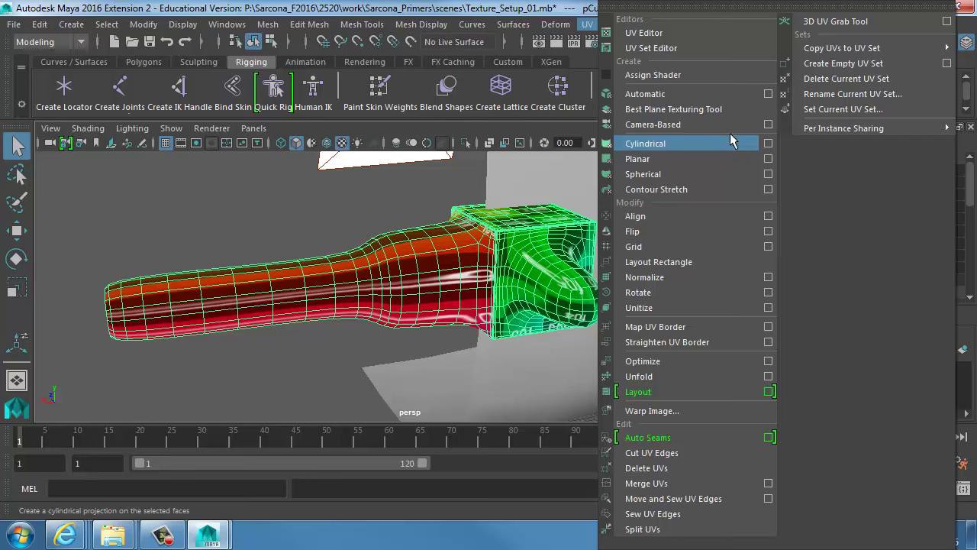
pyautogui.click(754, 164)
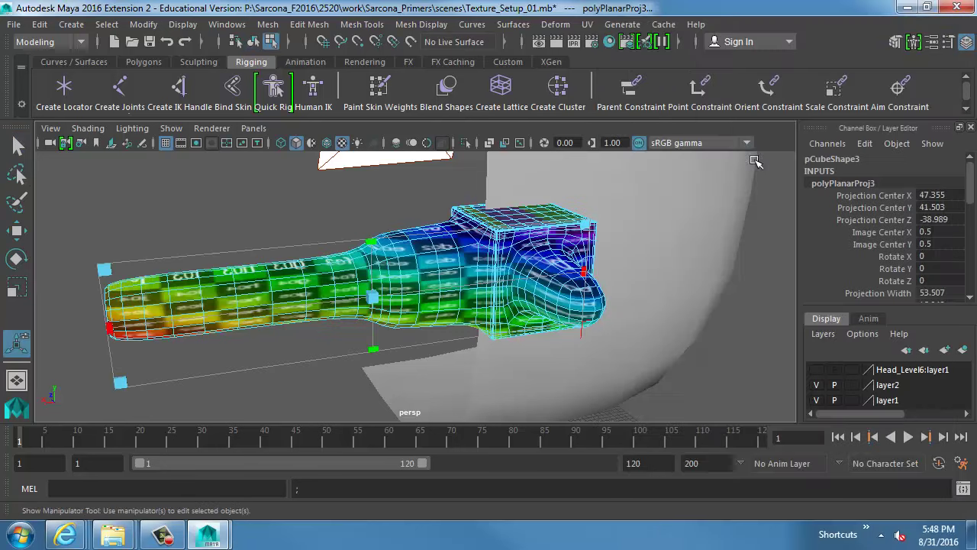
pyautogui.keyDown('alt'); pyautogui.moveTo(467, 267); pyautogui.dragTo(445, 238); pyautogui.keyUp('alt')
pyautogui.click(588, 24)
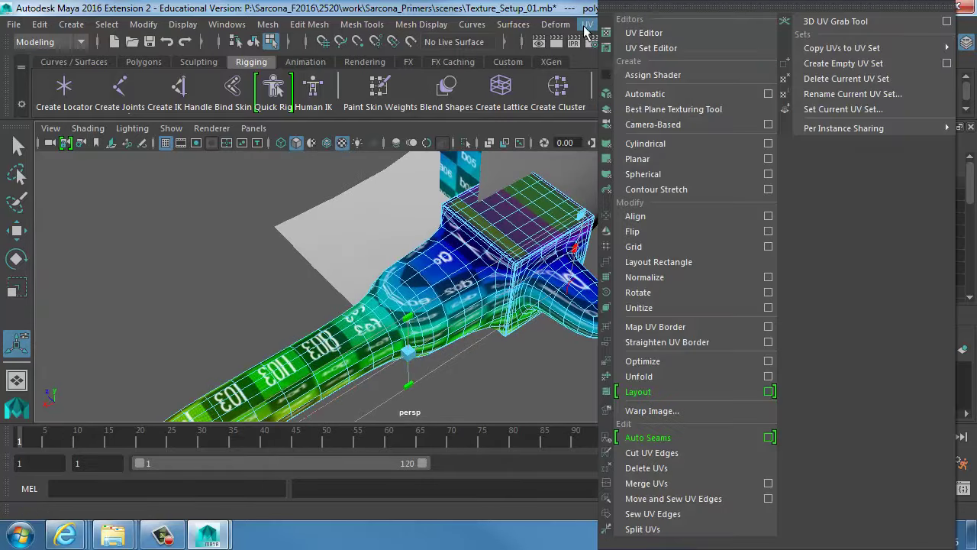
pyautogui.click(456, 255)
pyautogui.hotkey('ctrl', 'z')
pyautogui.hotkey('ctrl', 'z')
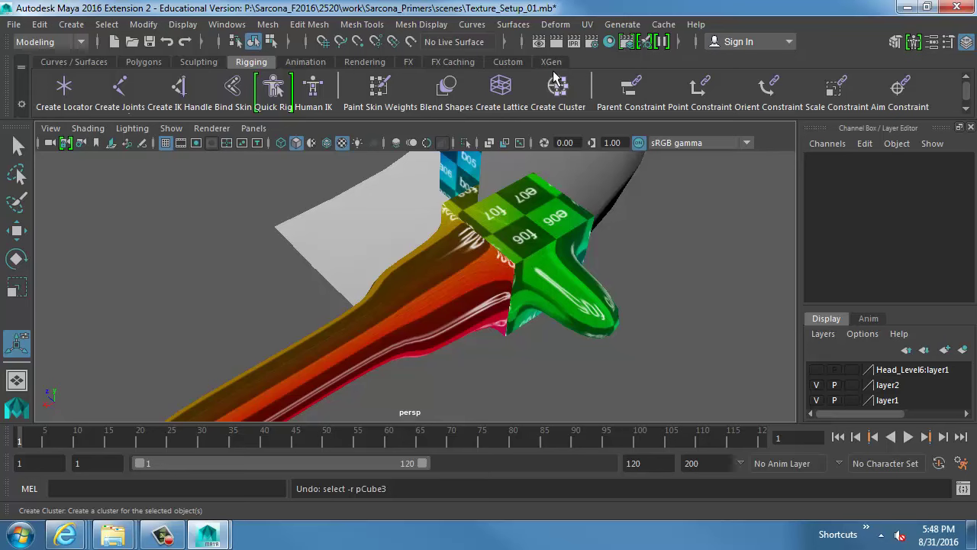
pyautogui.hotkey('shift', 'z')
# Step: Apply a planar UV projection from the Y axis to the smoothed mesh
pyautogui.click(587, 23)
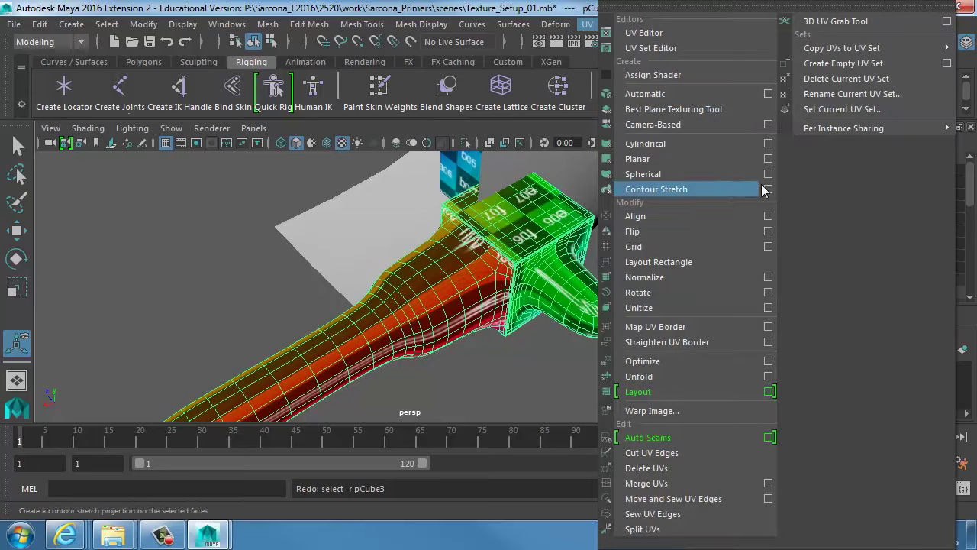
pyautogui.click(768, 158)
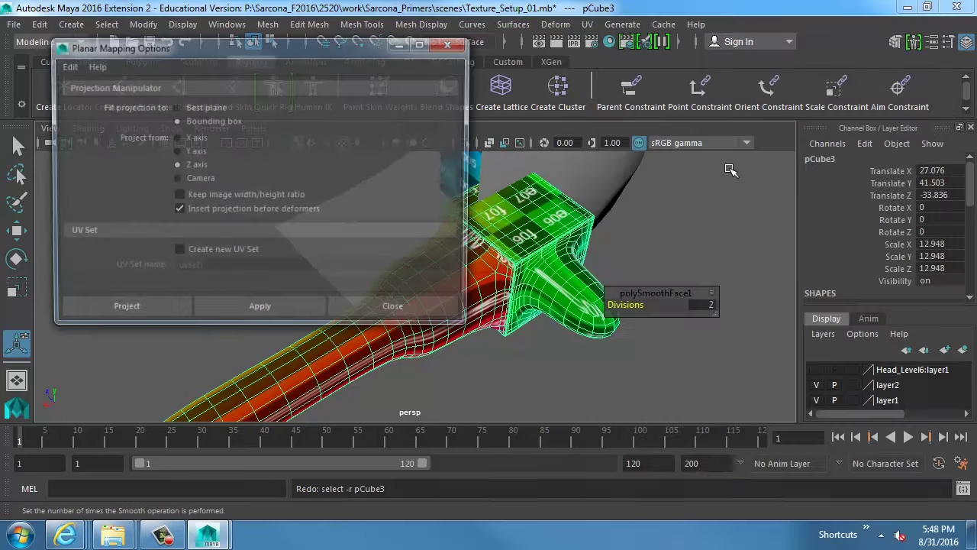
pyautogui.click(152, 309)
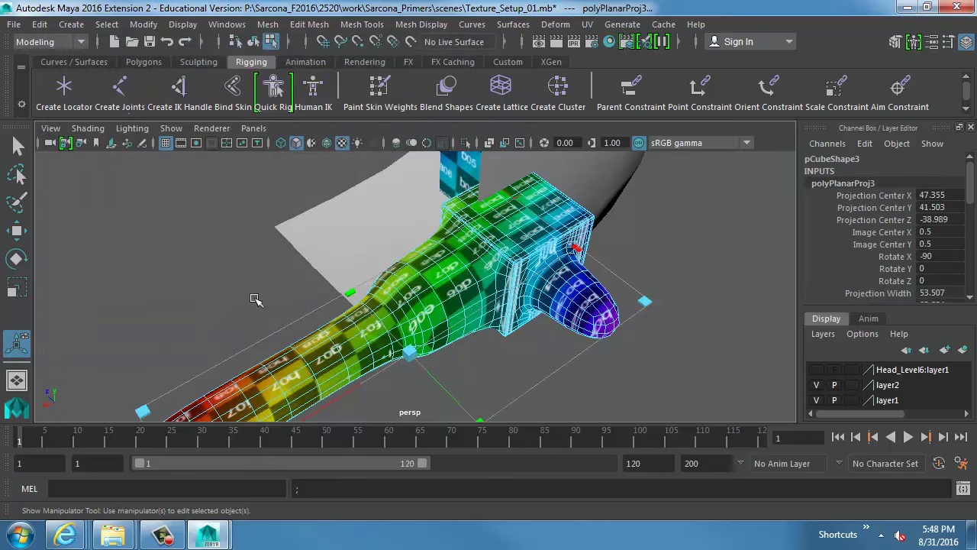
# Step: Widen the planar projection across the smoothed mesh's long arm to enlarge the checker squares in that direction
pyautogui.keyDown('alt'); pyautogui.moveTo(257, 301); pyautogui.dragTo(136, 300); pyautogui.keyUp('alt')
pyautogui.keyDown('alt'); pyautogui.moveTo(359, 297); pyautogui.dragTo(206, 292); pyautogui.keyUp('alt')
pyautogui.keyDown('alt'); pyautogui.moveTo(206, 292); pyautogui.dragTo(382, 292, button='right'); pyautogui.keyUp('alt')
pyautogui.keyDown('alt'); pyautogui.moveTo(382, 292); pyautogui.dragTo(270, 223, button='middle'); pyautogui.keyUp('alt')
pyautogui.keyDown('alt'); pyautogui.moveTo(271, 223); pyautogui.dragTo(368, 251, button='right'); pyautogui.keyUp('alt')
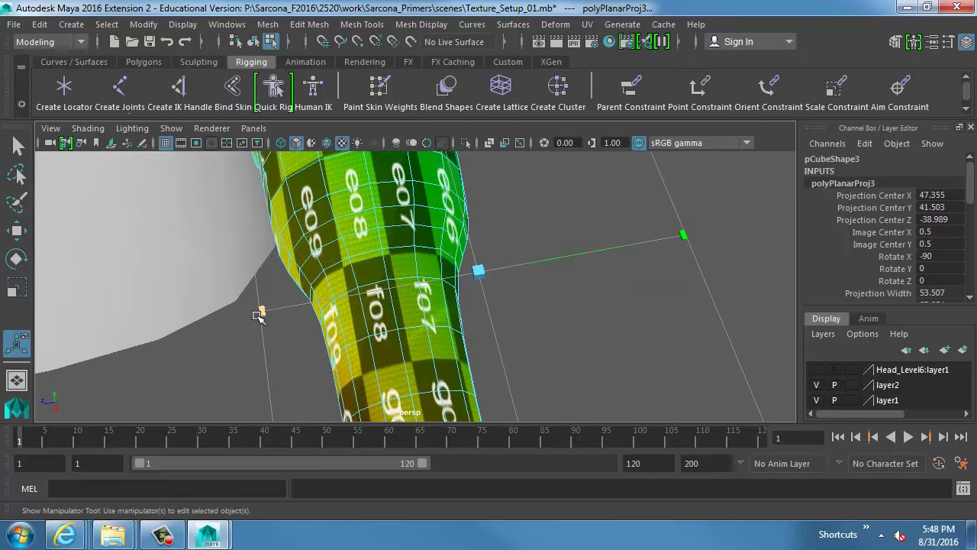
pyautogui.moveTo(260, 316); pyautogui.dragTo(4, 341)
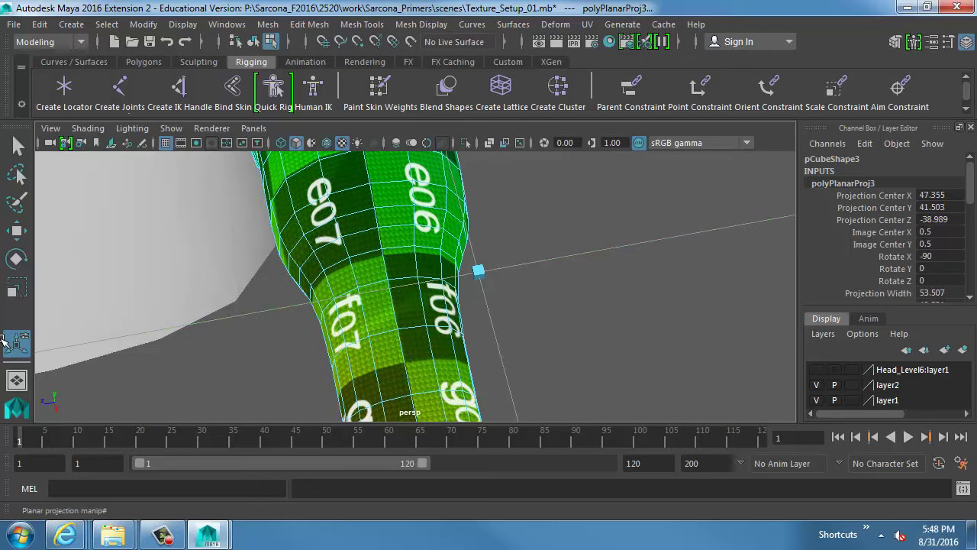
pyautogui.keyDown('alt'); pyautogui.moveTo(214, 321); pyautogui.dragTo(339, 318, button='middle'); pyautogui.keyUp('alt')
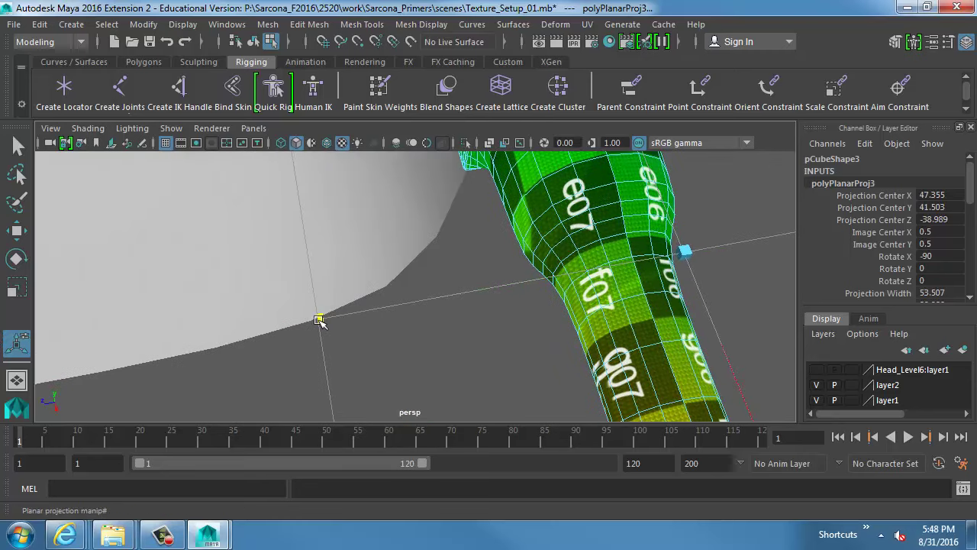
pyautogui.moveTo(319, 320); pyautogui.dragTo(285, 325)
pyautogui.keyDown('alt'); pyautogui.moveTo(614, 276); pyautogui.dragTo(509, 366, button='middle'); pyautogui.keyUp('alt')
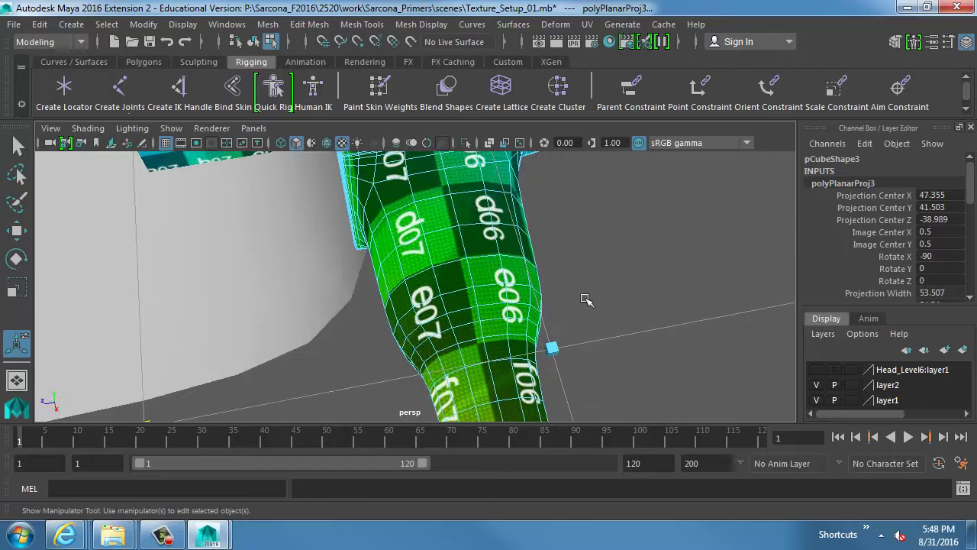
# Step: Leave the projection manipulator, return the mesh to object selection, and open its layout in the UV Editor
pyautogui.keyDown('alt'); pyautogui.moveTo(586, 299); pyautogui.dragTo(481, 216); pyautogui.keyUp('alt')
pyautogui.moveTo(421, 222); pyautogui.dragTo(471, 192, button='right')
pyautogui.press('q')
pyautogui.moveTo(423, 229)
pyautogui.keyDown('alt'); pyautogui.mouseDown()
pyautogui.moveTo(465, 281)
pyautogui.moveTo(443, 260)
pyautogui.mouseUp(); pyautogui.keyUp('alt')
pyautogui.click(227, 24)
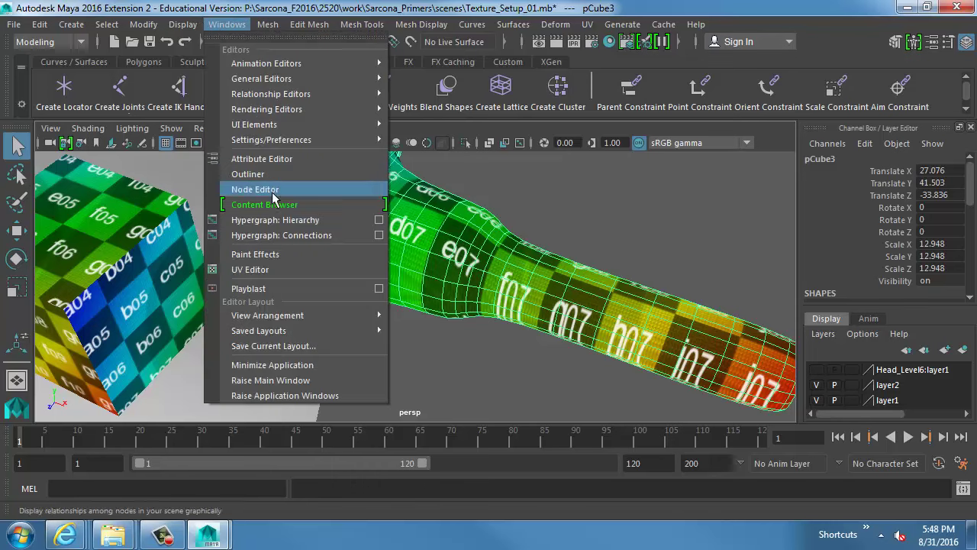
pyautogui.click(271, 269)
pyautogui.keyDown('alt'); pyautogui.moveTo(654, 325); pyautogui.dragTo(782, 312, button='right'); pyautogui.keyUp('alt')
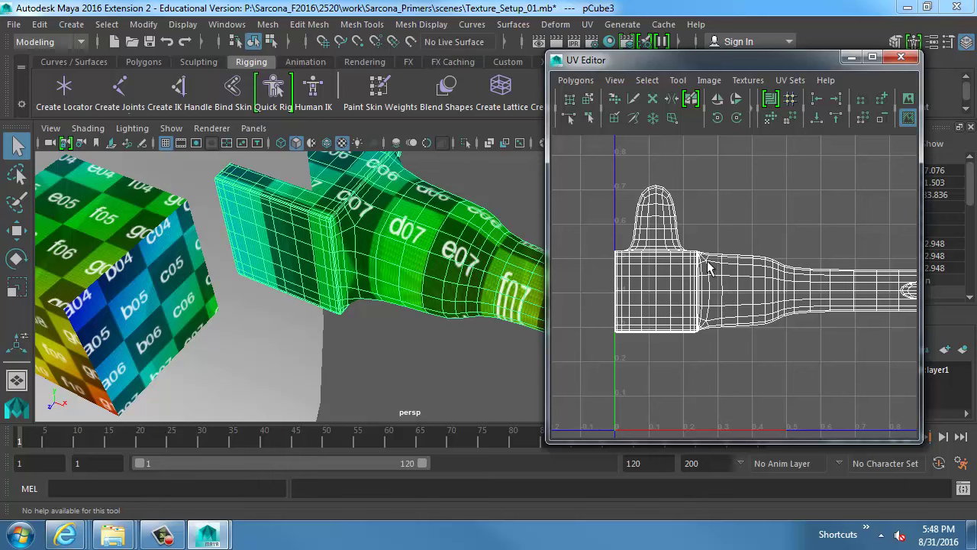
# Step: Switch the mesh to edge selection and select the edge loop around the base of the long arm
pyautogui.keyDown('alt'); pyautogui.moveTo(447, 251); pyautogui.dragTo(191, 249); pyautogui.keyUp('alt')
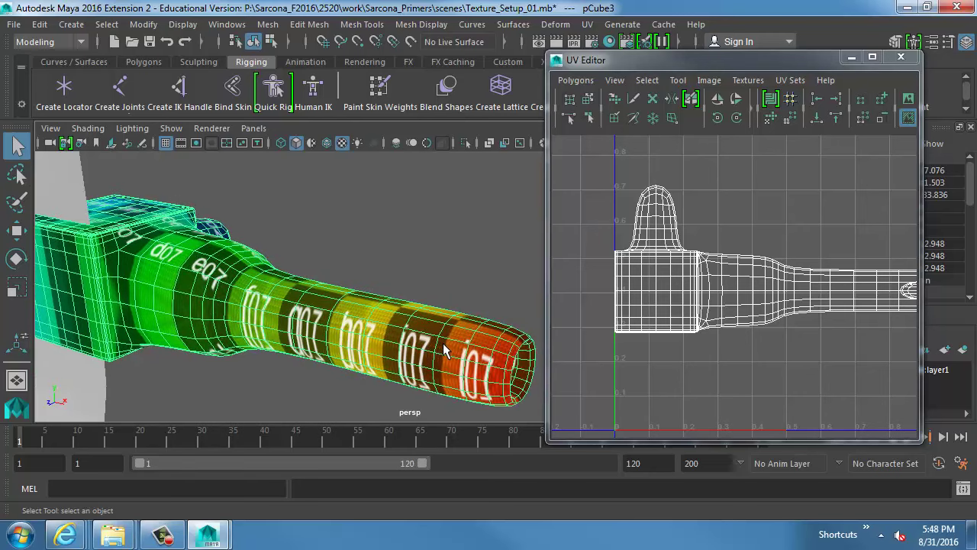
pyautogui.keyDown('alt'); pyautogui.moveTo(238, 299); pyautogui.dragTo(331, 298, button='middle'); pyautogui.keyUp('alt')
pyautogui.keyDown('alt'); pyautogui.moveTo(331, 298); pyautogui.dragTo(390, 283, button='right'); pyautogui.keyUp('alt')
pyautogui.moveTo(258, 251); pyautogui.dragTo(243, 221, button='right')
pyautogui.keyDown('alt'); pyautogui.moveTo(243, 225); pyautogui.dragTo(361, 294); pyautogui.keyUp('alt')
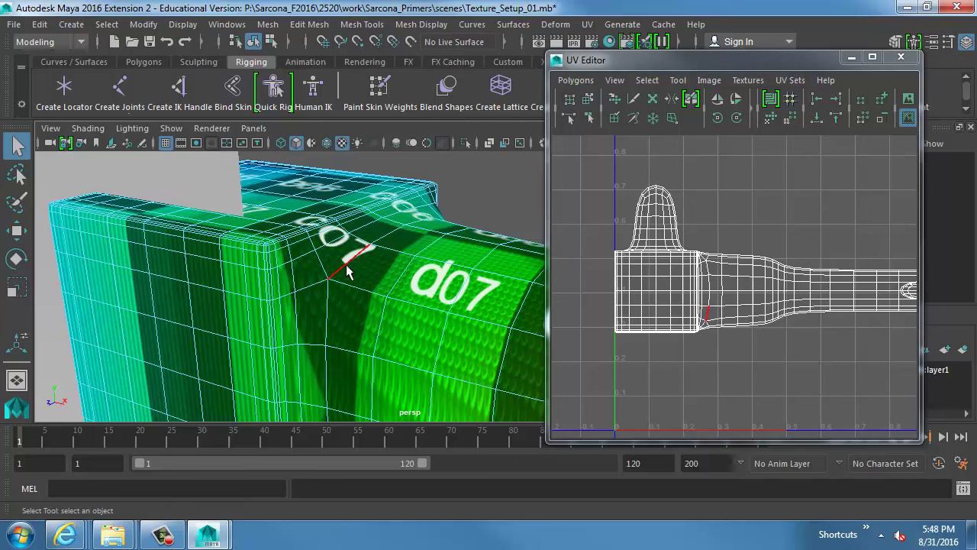
pyautogui.doubleClick(347, 271)
# Step: Add the lengthwise edge loops and the loop around the short arm's base to the selection, and cut the UVs along them
pyautogui.keyDown('alt'); pyautogui.moveTo(334, 337); pyautogui.dragTo(330, 276); pyautogui.keyUp('alt')
pyautogui.keyDown('alt'); pyautogui.moveTo(439, 310); pyautogui.dragTo(391, 314); pyautogui.keyUp('alt')
pyautogui.keyDown('alt'); pyautogui.moveTo(481, 201); pyautogui.dragTo(392, 254); pyautogui.keyUp('alt')
pyautogui.keyDown('alt'); pyautogui.moveTo(392, 255); pyautogui.dragTo(334, 269, button='right'); pyautogui.keyUp('alt')
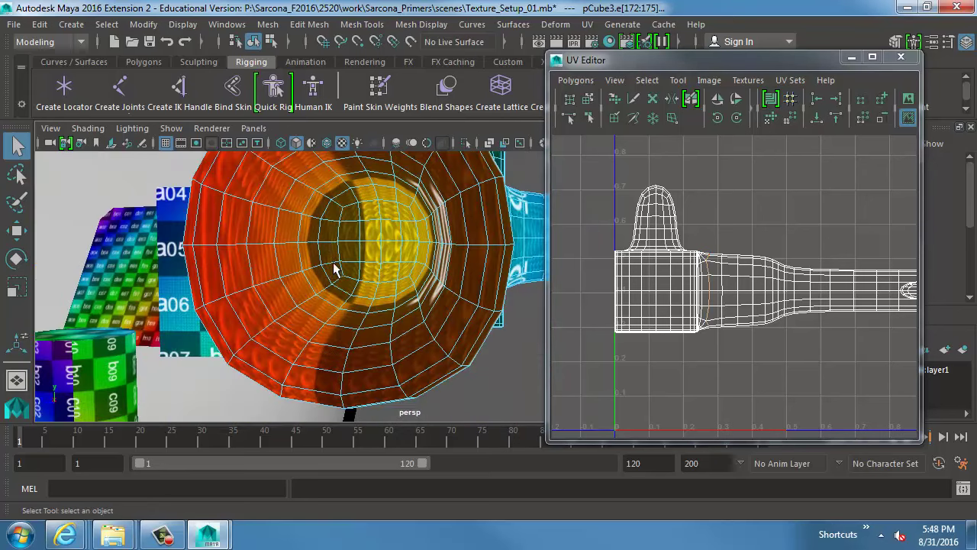
pyautogui.keyDown('alt'); pyautogui.moveTo(427, 284); pyautogui.dragTo(371, 306); pyautogui.keyUp('alt')
pyautogui.keyDown('alt'); pyautogui.moveTo(371, 306); pyautogui.dragTo(371, 333, button='middle'); pyautogui.keyUp('alt')
pyautogui.moveTo(372, 333)
pyautogui.keyDown('alt'); pyautogui.mouseDown()
pyautogui.moveTo(375, 258)
pyautogui.moveTo(273, 251)
pyautogui.moveTo(357, 337)
pyautogui.mouseUp(); pyautogui.keyUp('alt')
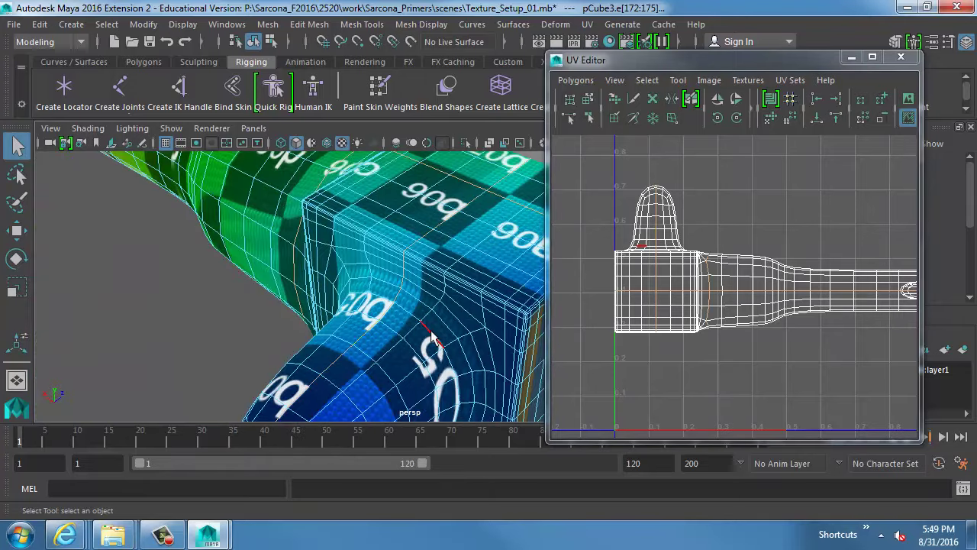
pyautogui.keyDown('alt'); pyautogui.moveTo(446, 359); pyautogui.dragTo(419, 195); pyautogui.keyUp('alt')
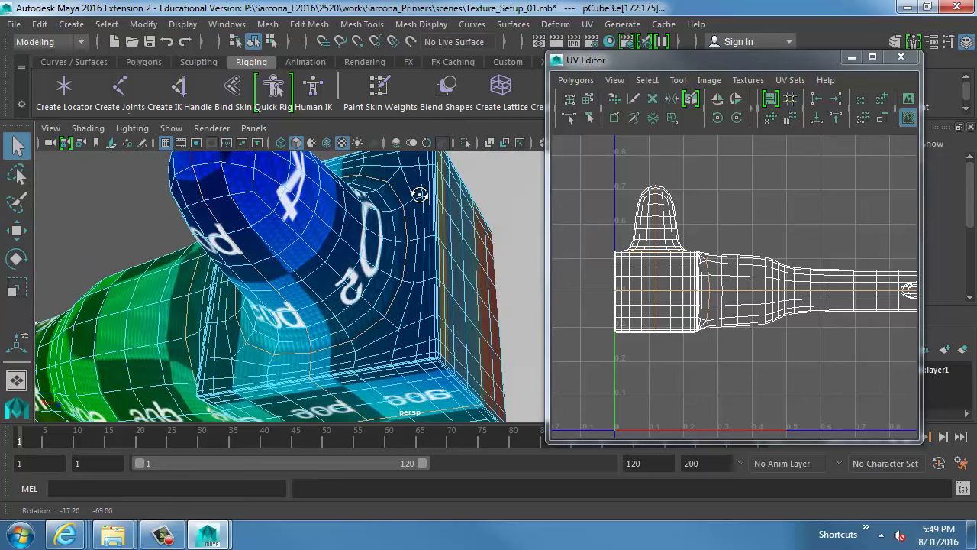
pyautogui.click(574, 80)
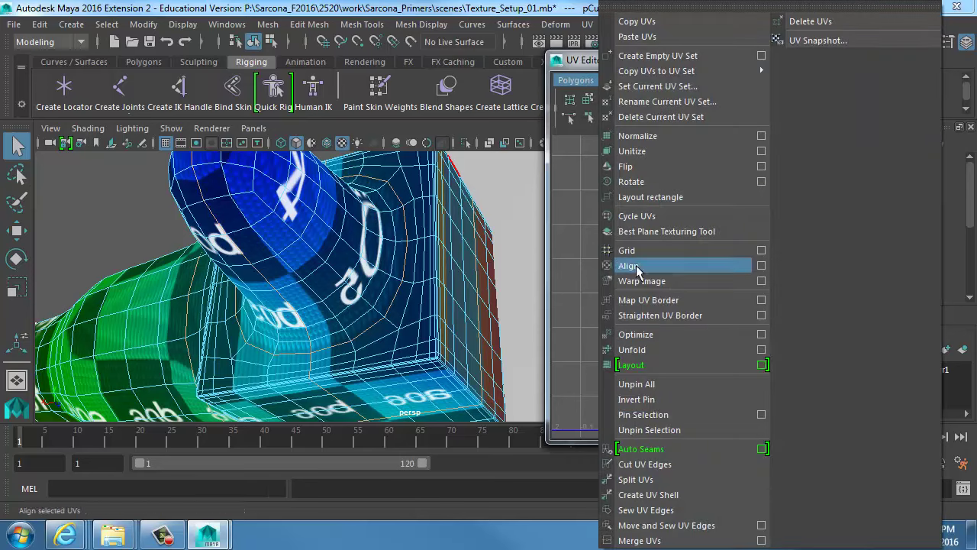
pyautogui.click(687, 465)
# Step: Return the mesh to object selection and unfold its UVs
pyautogui.moveTo(430, 260); pyautogui.dragTo(434, 76, button='right')
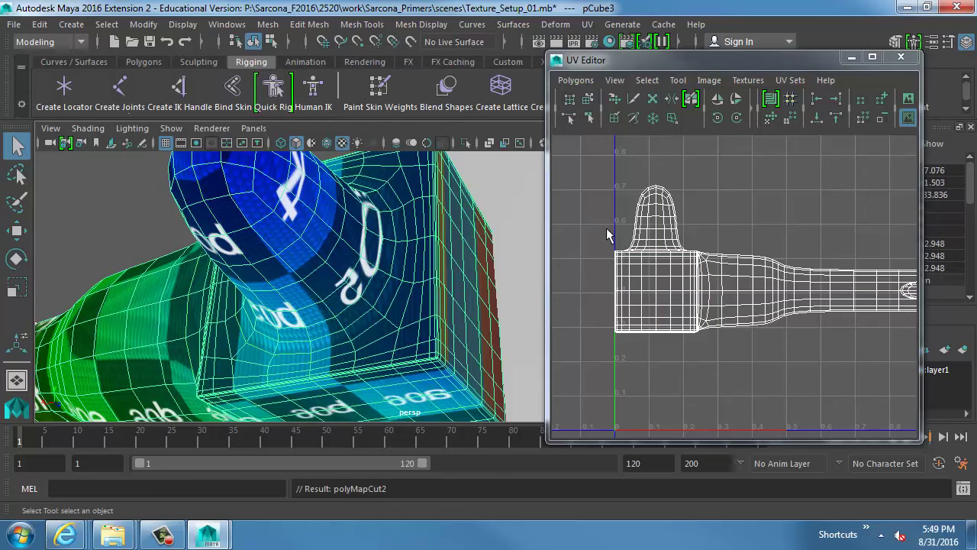
pyautogui.click(571, 81)
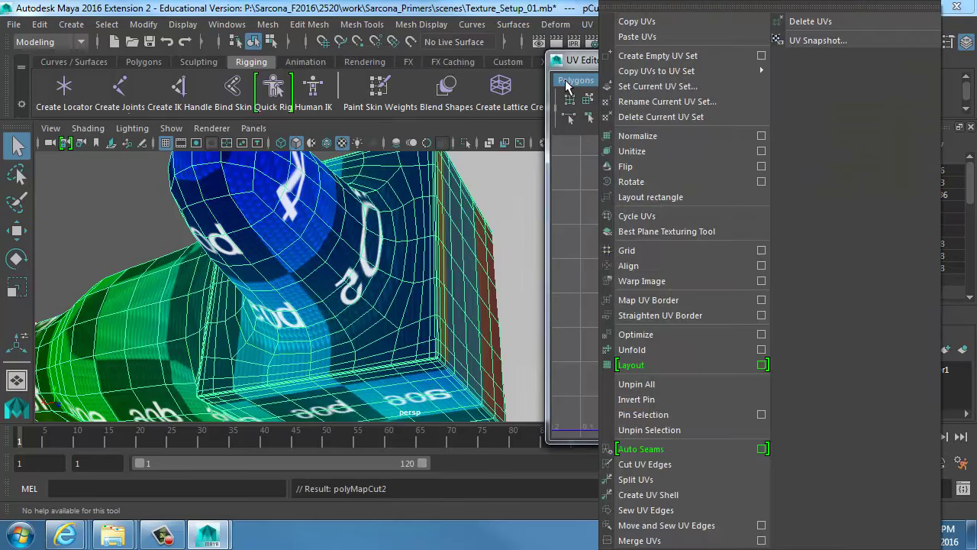
pyautogui.click(675, 351)
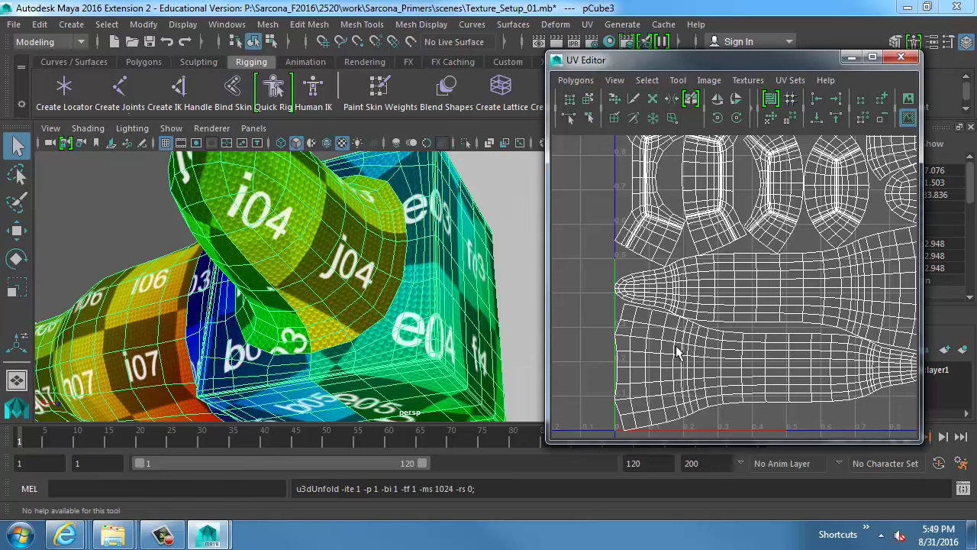
# Step: Examine the unfolded UV shells, then deselect the mesh and inspect the checker texture on its body and arms up close
pyautogui.keyDown('alt'); pyautogui.moveTo(468, 267); pyautogui.dragTo(369, 274); pyautogui.keyUp('alt')
pyautogui.keyDown('alt'); pyautogui.moveTo(709, 246); pyautogui.dragTo(637, 284, button='middle'); pyautogui.keyUp('alt')
pyautogui.keyDown('alt'); pyautogui.moveTo(637, 284); pyautogui.dragTo(574, 273, button='right'); pyautogui.keyUp('alt')
pyautogui.keyDown('alt'); pyautogui.moveTo(624, 282); pyautogui.dragTo(631, 272, button='middle'); pyautogui.keyUp('alt')
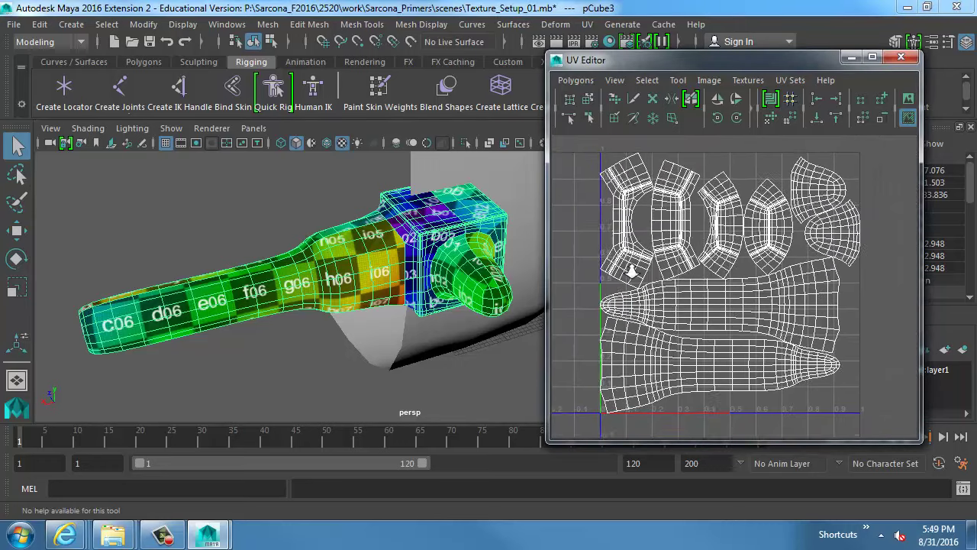
pyautogui.keyDown('alt'); pyautogui.moveTo(634, 283); pyautogui.dragTo(627, 267, button='right'); pyautogui.keyUp('alt')
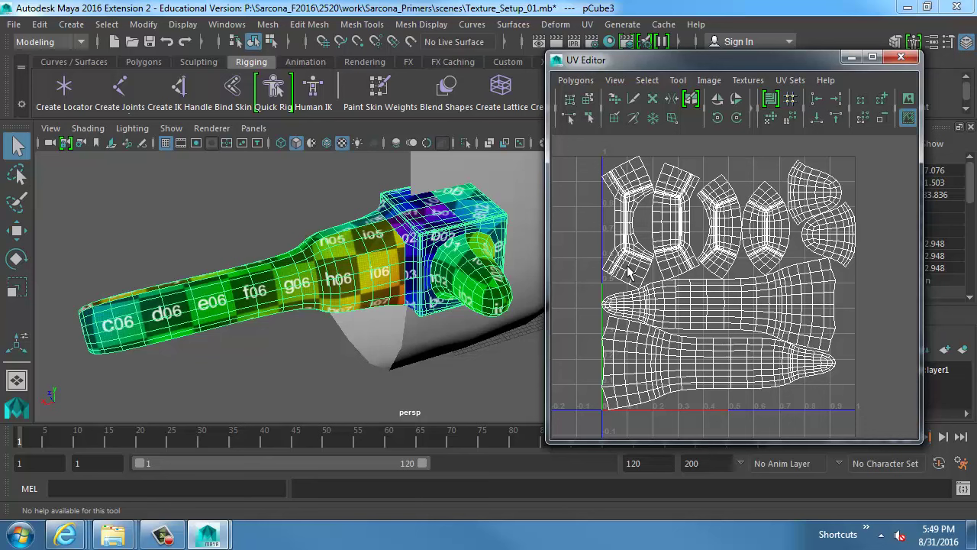
pyautogui.click(303, 210)
pyautogui.keyDown('alt'); pyautogui.moveTo(317, 225); pyautogui.dragTo(366, 260); pyautogui.keyUp('alt')
pyautogui.keyDown('alt'); pyautogui.moveTo(367, 259); pyautogui.dragTo(436, 281, button='right'); pyautogui.keyUp('alt')
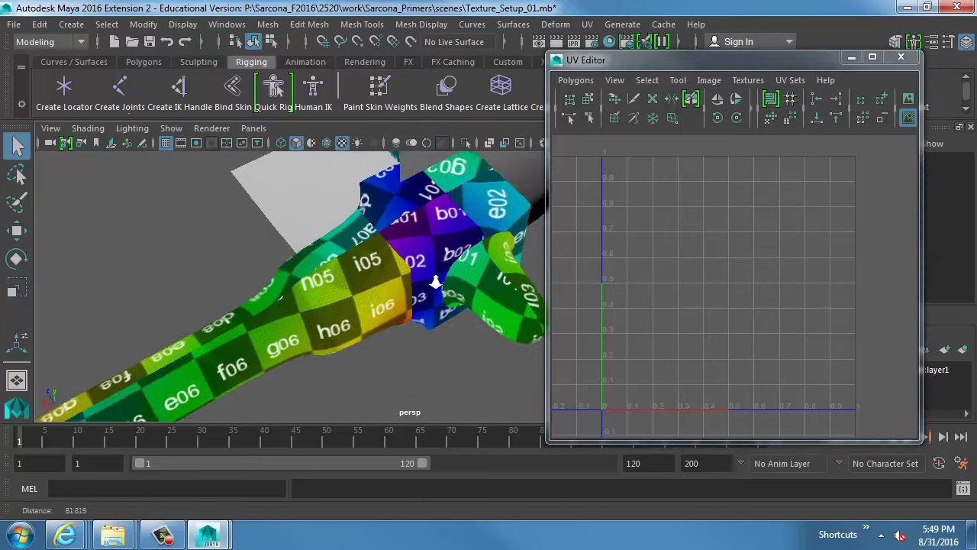
pyautogui.keyDown('alt'); pyautogui.moveTo(436, 281); pyautogui.dragTo(309, 333, button='middle'); pyautogui.keyUp('alt')
pyautogui.keyDown('alt'); pyautogui.moveTo(310, 333); pyautogui.dragTo(414, 323, button='right'); pyautogui.keyUp('alt')
pyautogui.keyDown('alt'); pyautogui.moveTo(415, 323); pyautogui.dragTo(397, 306); pyautogui.keyUp('alt')
pyautogui.keyDown('alt'); pyautogui.moveTo(397, 305); pyautogui.dragTo(530, 299, button='right'); pyautogui.keyUp('alt')
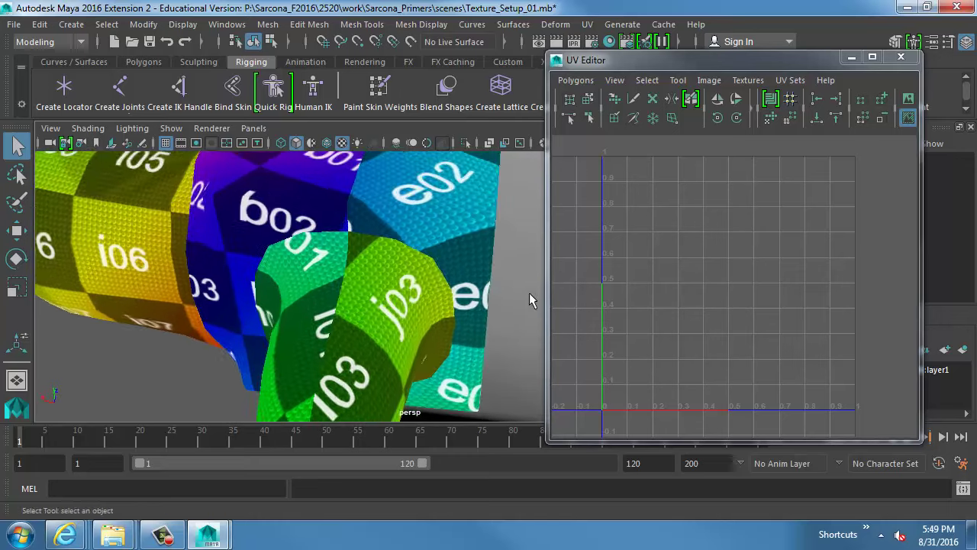
# Step: Assign an existing stone-textured material to the arm-shaped pCube3 mesh and inspect the texture seams
pyautogui.keyDown('alt'); pyautogui.moveTo(284, 298); pyautogui.dragTo(372, 261, button='middle'); pyautogui.keyUp('alt')
pyautogui.keyDown('alt'); pyautogui.moveTo(372, 376); pyautogui.dragTo(468, 298); pyautogui.keyUp('alt')
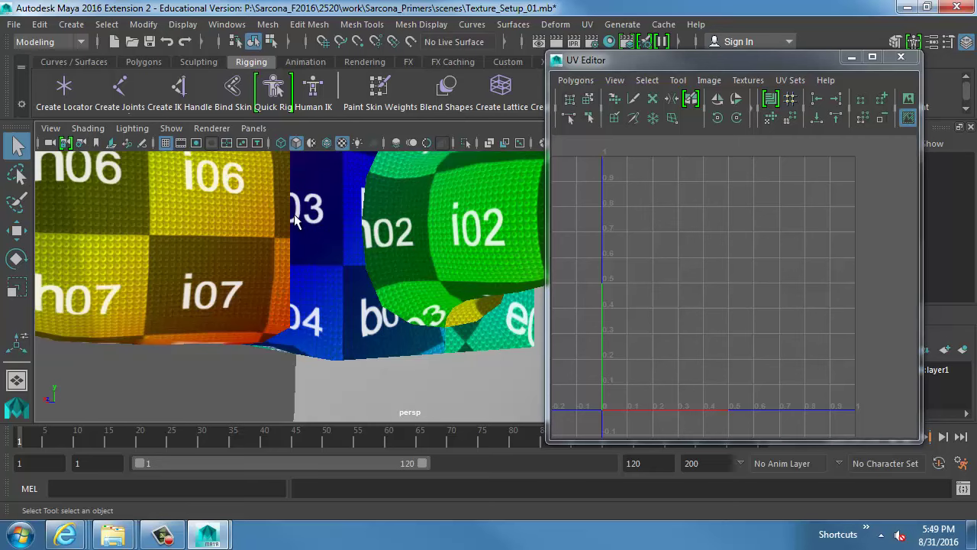
pyautogui.keyDown('alt'); pyautogui.moveTo(319, 308); pyautogui.dragTo(219, 277); pyautogui.keyUp('alt')
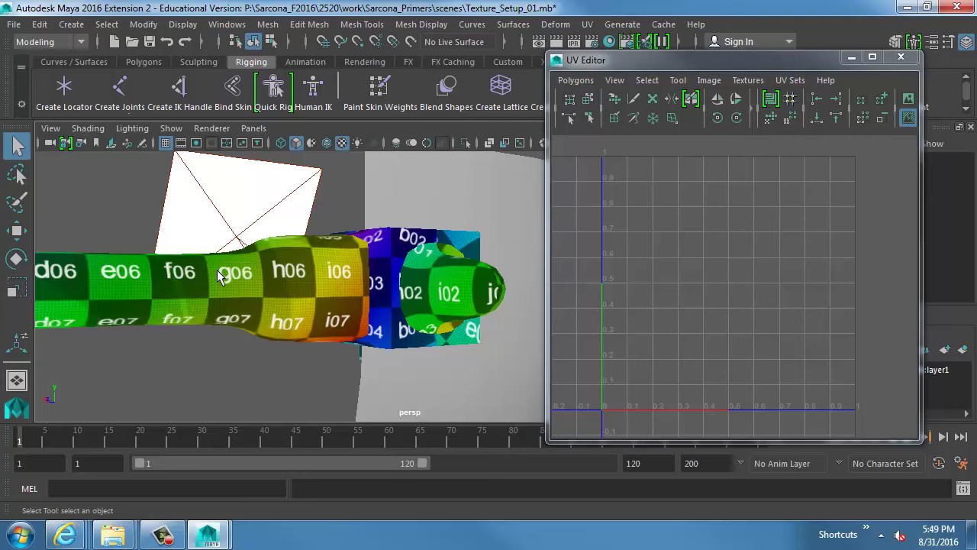
pyautogui.click(289, 277)
pyautogui.press('space')
pyautogui.click(224, 406)
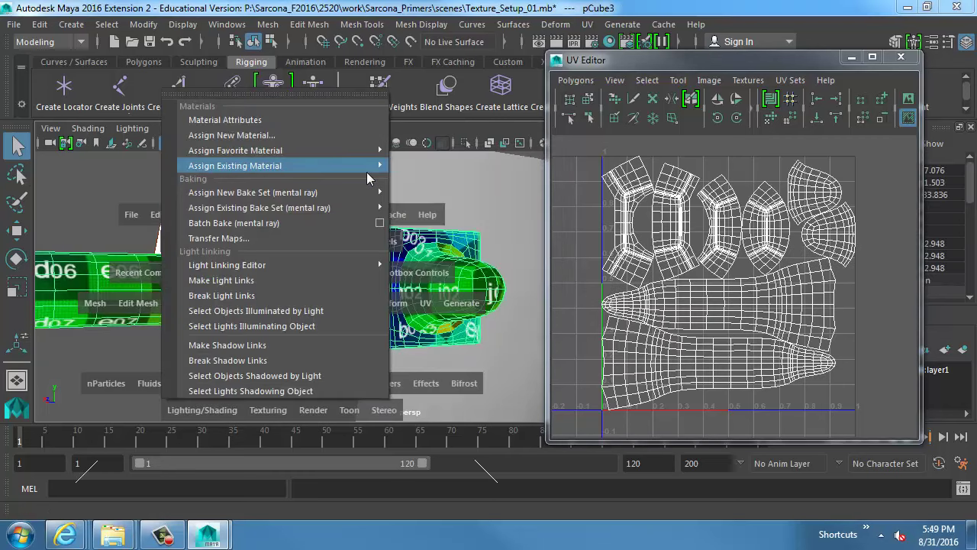
pyautogui.click(457, 238)
pyautogui.click(351, 213)
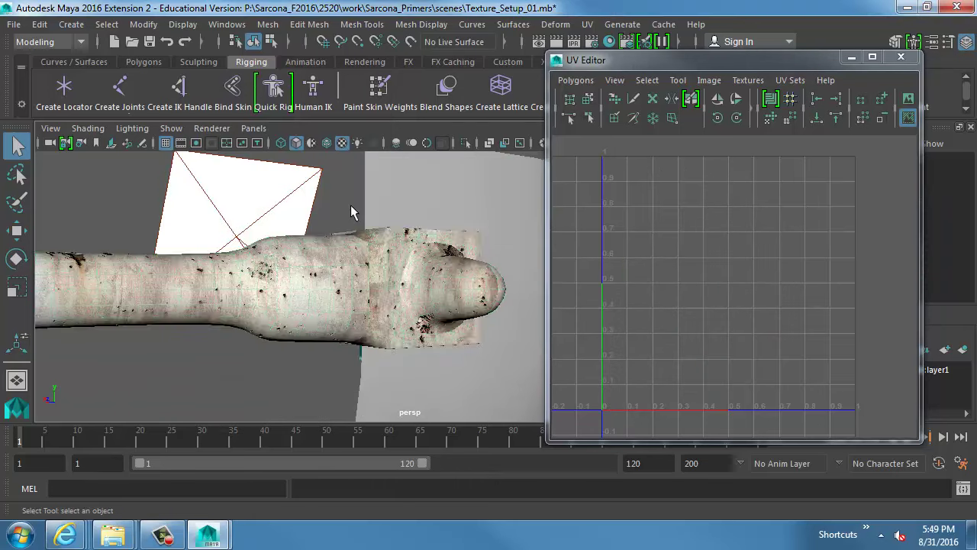
pyautogui.keyDown('alt'); pyautogui.moveTo(351, 212); pyautogui.dragTo(384, 304); pyautogui.keyUp('alt')
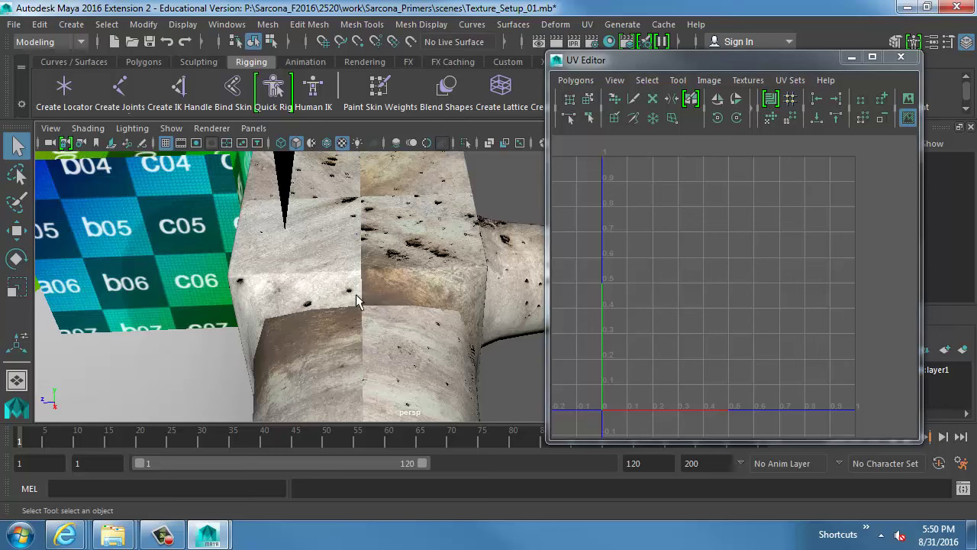
# Step: Cut the pCube3 UVs along the edge loop near the open end of its long tube
pyautogui.click(356, 301)
pyautogui.keyDown('alt'); pyautogui.moveTo(356, 302); pyautogui.dragTo(304, 266); pyautogui.keyUp('alt')
pyautogui.moveTo(246, 254); pyautogui.dragTo(243, 54, button='right')
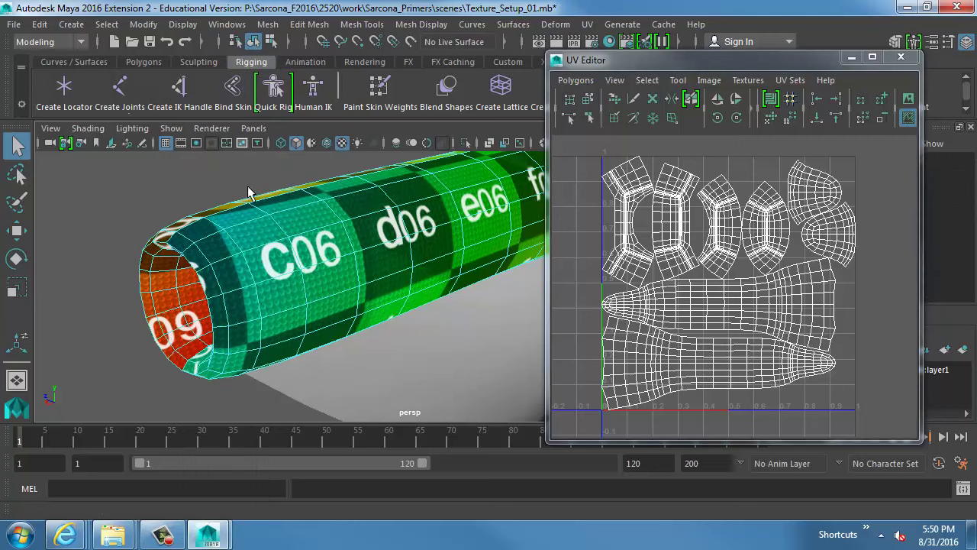
pyautogui.click(246, 268)
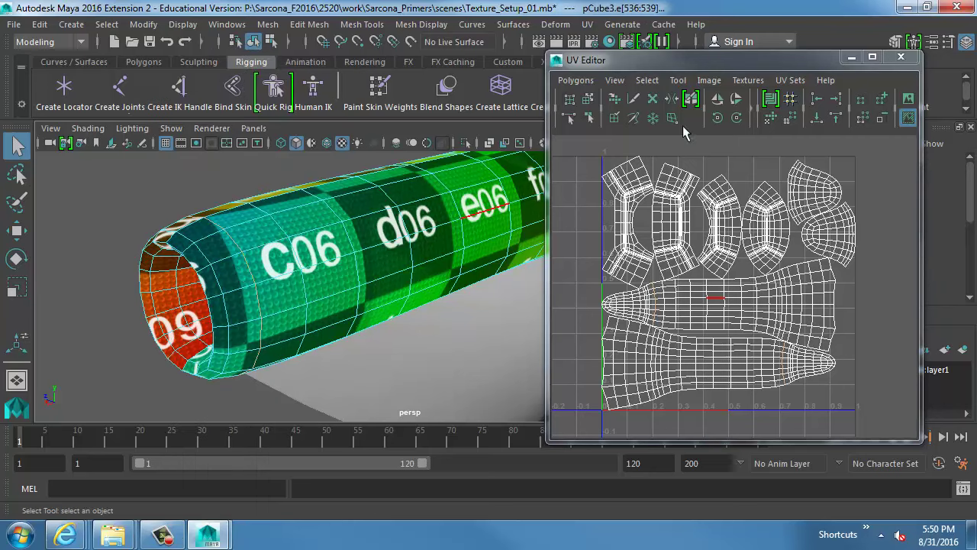
pyautogui.click(585, 85)
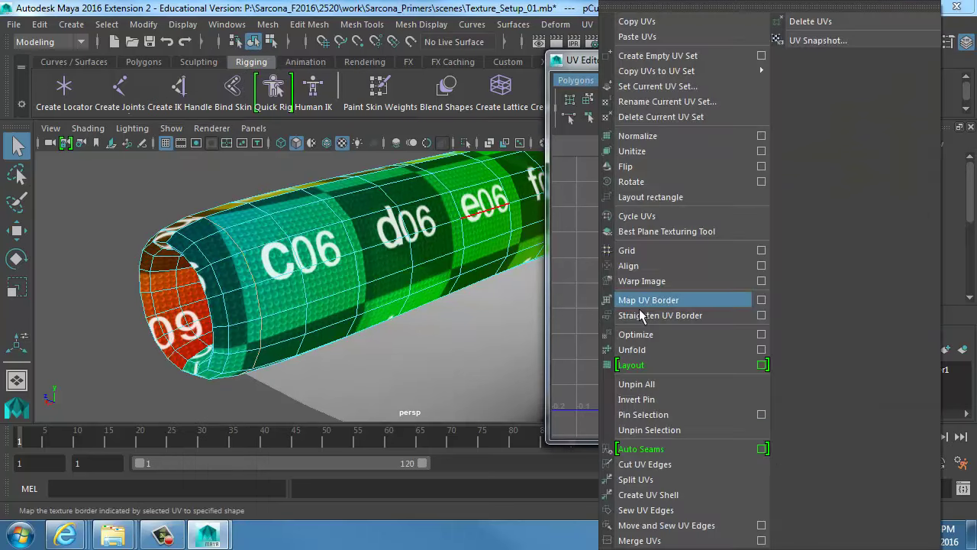
pyautogui.click(645, 464)
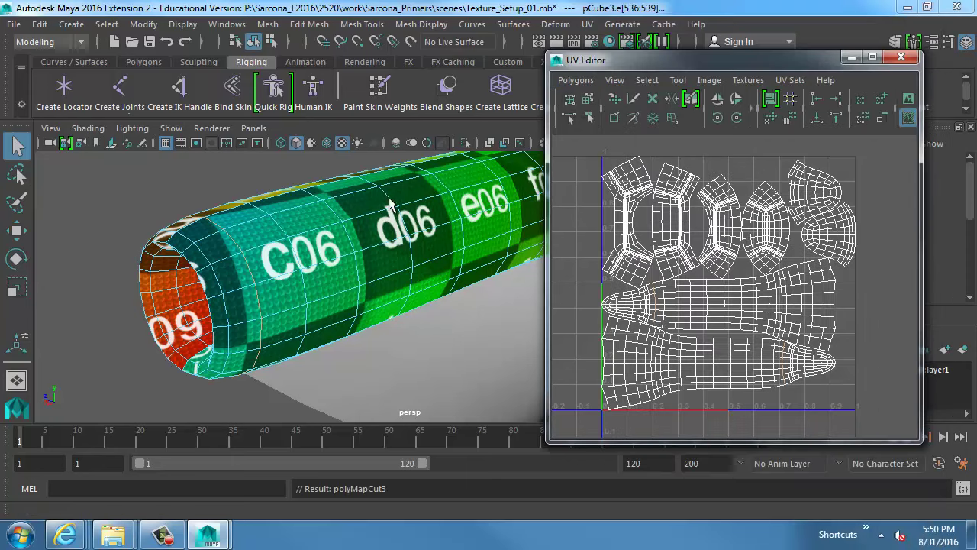
# Step: Unfold the UVs of the whole pCube3 object
pyautogui.moveTo(389, 205); pyautogui.dragTo(424, 168, button='right')
pyautogui.moveTo(439, 112); pyautogui.dragTo(441, 151, button='right')
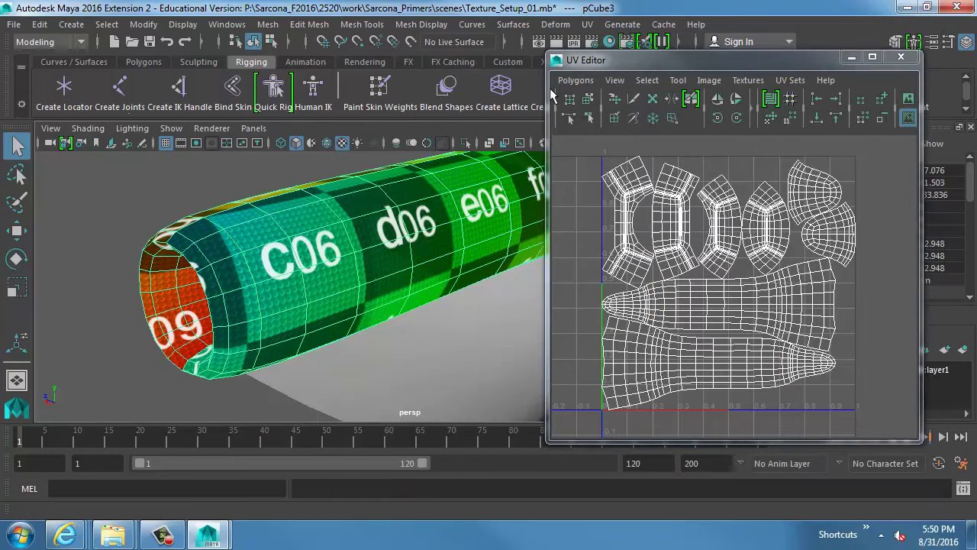
pyautogui.click(575, 79)
pyautogui.click(653, 349)
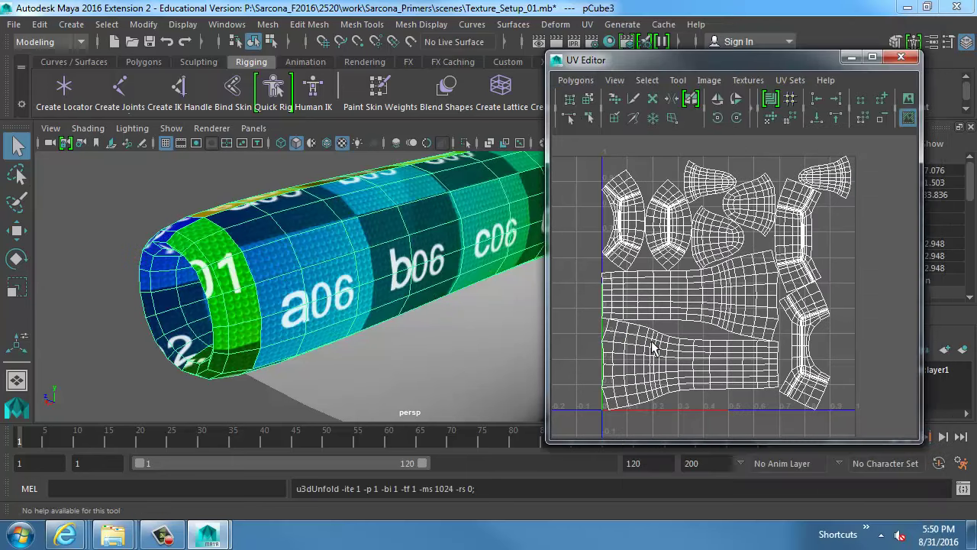
# Step: Examine the checker pattern along the tube and the unfolded shells in the UV layout
pyautogui.keyDown('alt'); pyautogui.moveTo(273, 272); pyautogui.dragTo(251, 272); pyautogui.keyUp('alt')
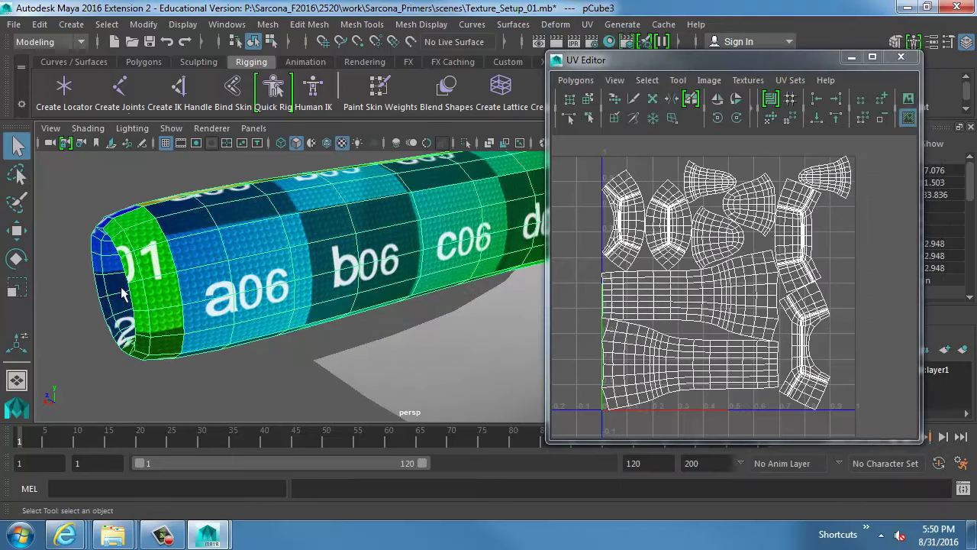
pyautogui.keyDown('alt'); pyautogui.moveTo(333, 273); pyautogui.dragTo(428, 265); pyautogui.keyUp('alt')
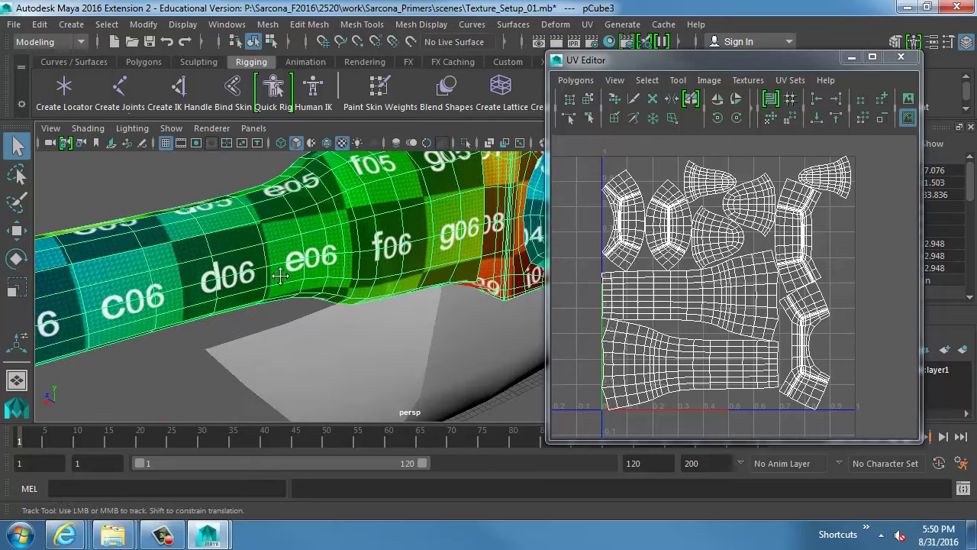
pyautogui.keyDown('alt'); pyautogui.moveTo(428, 266); pyautogui.dragTo(386, 287, button='middle'); pyautogui.keyUp('alt')
pyautogui.keyDown('alt'); pyautogui.moveTo(672, 221); pyautogui.dragTo(955, 280, button='right'); pyautogui.keyUp('alt')
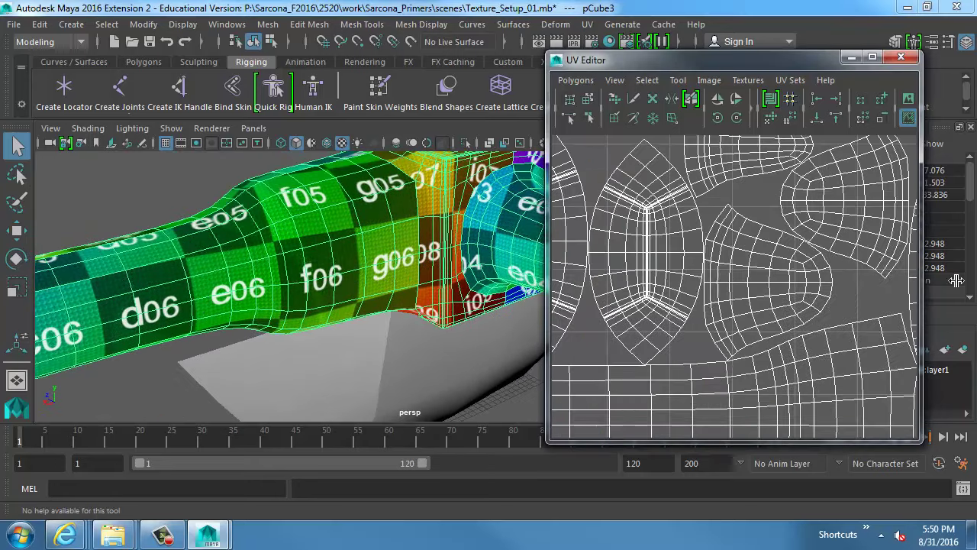
pyautogui.keyDown('alt'); pyautogui.moveTo(672, 281); pyautogui.dragTo(912, 318, button='middle'); pyautogui.keyUp('alt')
pyautogui.scroll(8, 775, 311)
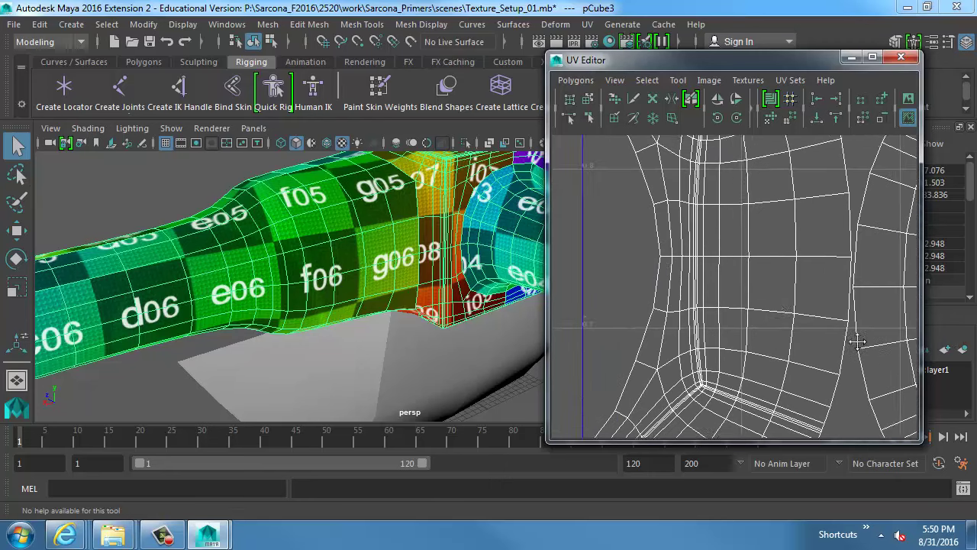
pyautogui.scroll(-10, 726, 301)
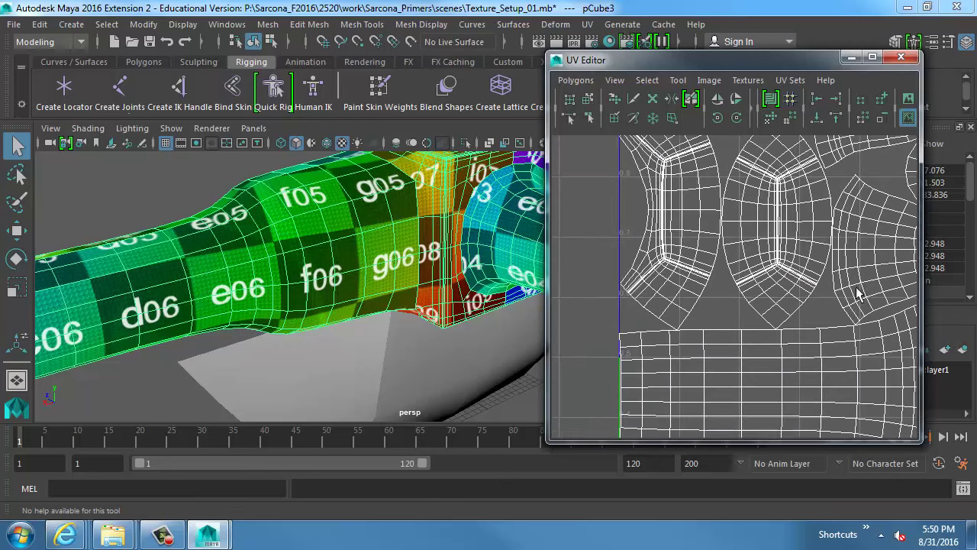
pyautogui.keyDown('alt'); pyautogui.moveTo(730, 265); pyautogui.dragTo(631, 249, button='middle'); pyautogui.keyUp('alt')
pyautogui.keyDown('alt'); pyautogui.moveTo(723, 295); pyautogui.dragTo(766, 319, button='middle'); pyautogui.keyUp('alt')
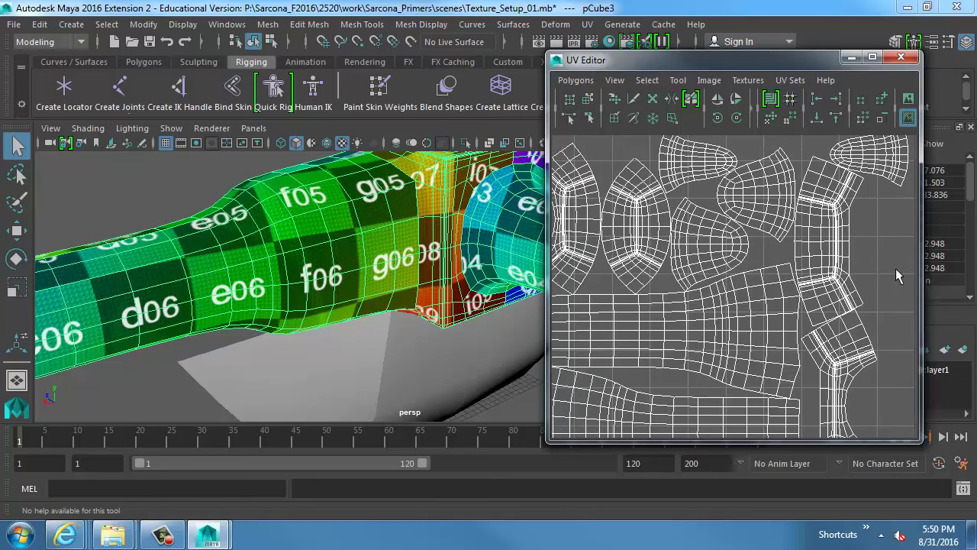
# Step: Move the pCube3 mesh along its Z axis, farther along the gray backdrop
pyautogui.keyDown('alt'); pyautogui.moveTo(410, 259); pyautogui.dragTo(252, 260); pyautogui.keyUp('alt')
pyautogui.keyDown('alt'); pyautogui.moveTo(382, 256); pyautogui.dragTo(382, 261, button='middle'); pyautogui.keyUp('alt')
pyautogui.keyDown('alt'); pyautogui.moveTo(382, 262); pyautogui.dragTo(316, 280); pyautogui.keyUp('alt')
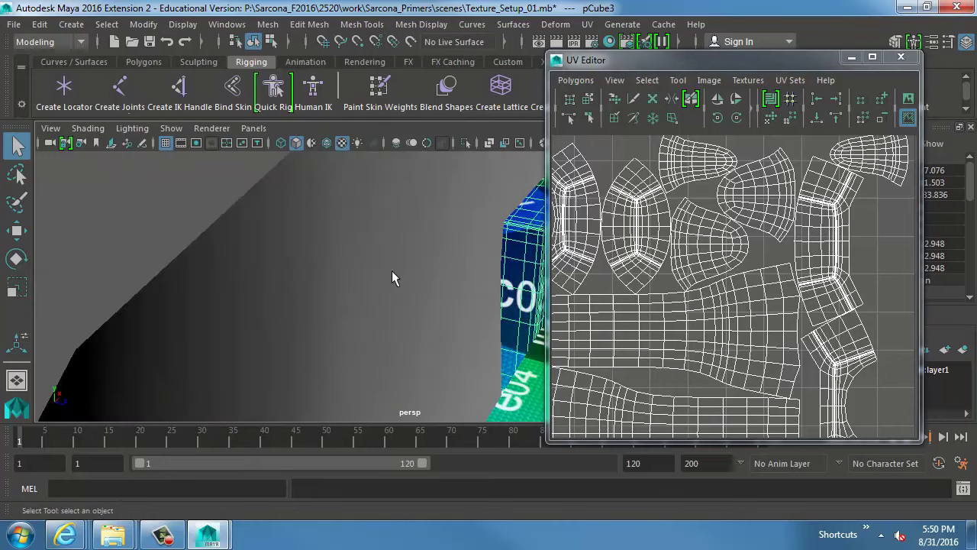
pyautogui.keyDown('alt'); pyautogui.moveTo(392, 271); pyautogui.dragTo(307, 273); pyautogui.keyUp('alt')
pyautogui.press('w')
pyautogui.scroll(3, 362, 304)
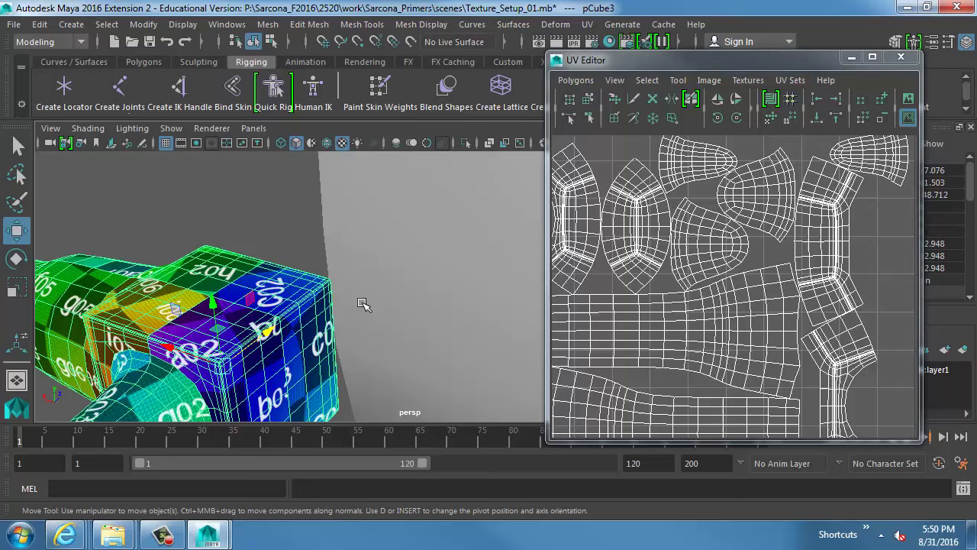
# Step: Compare the checker scale on the separate cube with that on the pCube3 mesh
pyautogui.click(305, 229)
pyautogui.keyDown('alt'); pyautogui.moveTo(176, 305); pyautogui.dragTo(291, 232, button='middle'); pyautogui.keyUp('alt')
pyautogui.keyDown('alt'); pyautogui.moveTo(292, 233); pyautogui.dragTo(552, 307); pyautogui.keyUp('alt')
pyautogui.keyDown('alt'); pyautogui.moveTo(489, 330); pyautogui.dragTo(432, 311, button='middle'); pyautogui.keyUp('alt')
pyautogui.keyDown('alt'); pyautogui.moveTo(432, 311); pyautogui.dragTo(500, 258); pyautogui.keyUp('alt')
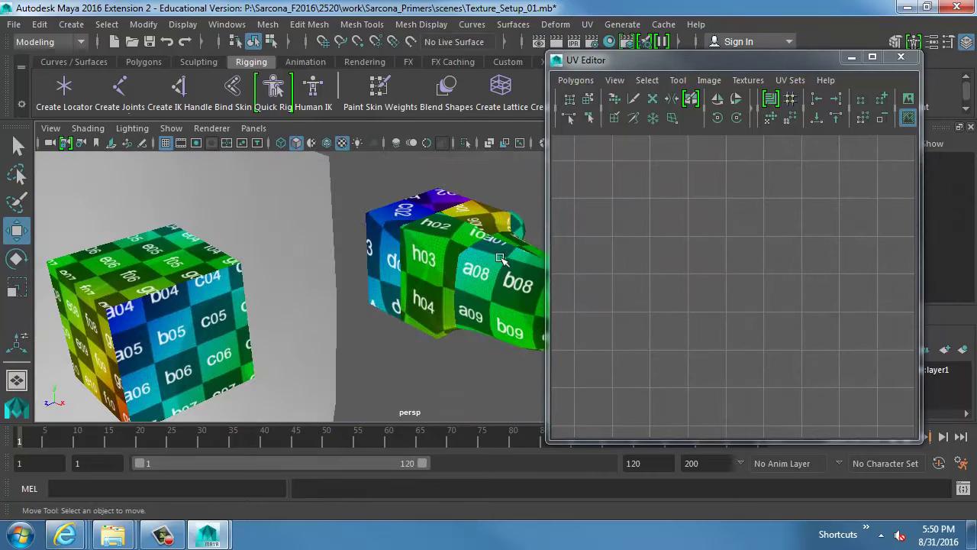
pyautogui.click(500, 258)
pyautogui.click(448, 366)
pyautogui.keyDown('alt'); pyautogui.moveTo(449, 365); pyautogui.dragTo(262, 364); pyautogui.keyUp('alt')
# Step: Select all UVs of pCube3 and scale them up about 5.54 times, then about 3.1 times more
pyautogui.click(262, 364)
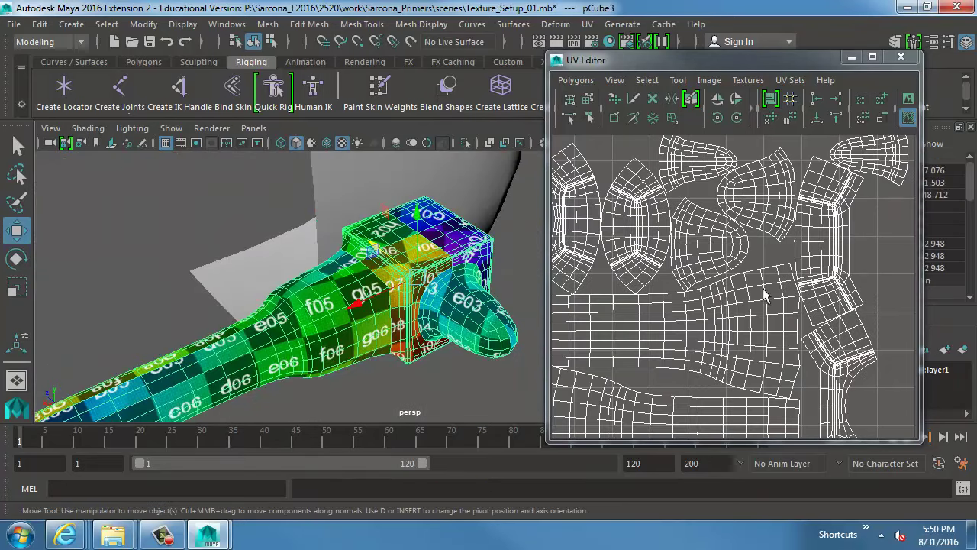
pyautogui.keyDown('alt'); pyautogui.moveTo(764, 295); pyautogui.dragTo(754, 264, button='right'); pyautogui.keyUp('alt')
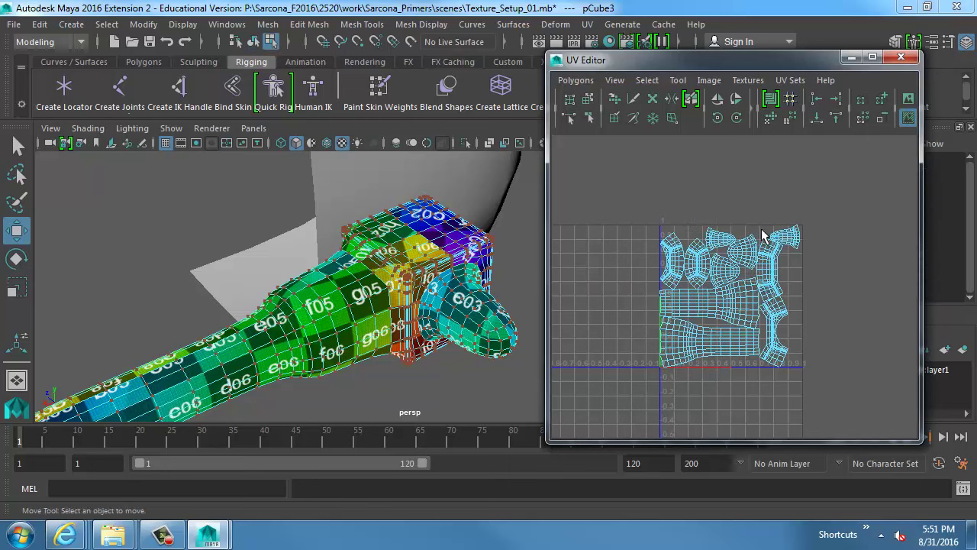
pyautogui.moveTo(691, 334); pyautogui.dragTo(574, 409)
pyautogui.moveTo(614, 381); pyautogui.dragTo(844, 336, button='middle')
pyautogui.moveTo(661, 335); pyautogui.dragTo(787, 325, button='middle')
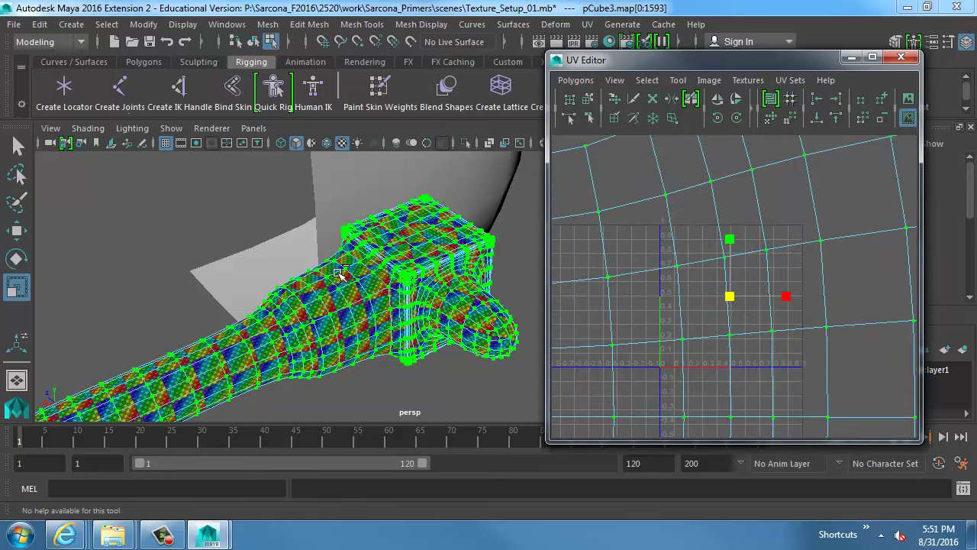
# Step: Return to object selection and inspect the checker density across the pCube3 surface
pyautogui.click(215, 230)
pyautogui.keyDown('alt'); pyautogui.moveTo(217, 243); pyautogui.dragTo(269, 336); pyautogui.keyUp('alt')
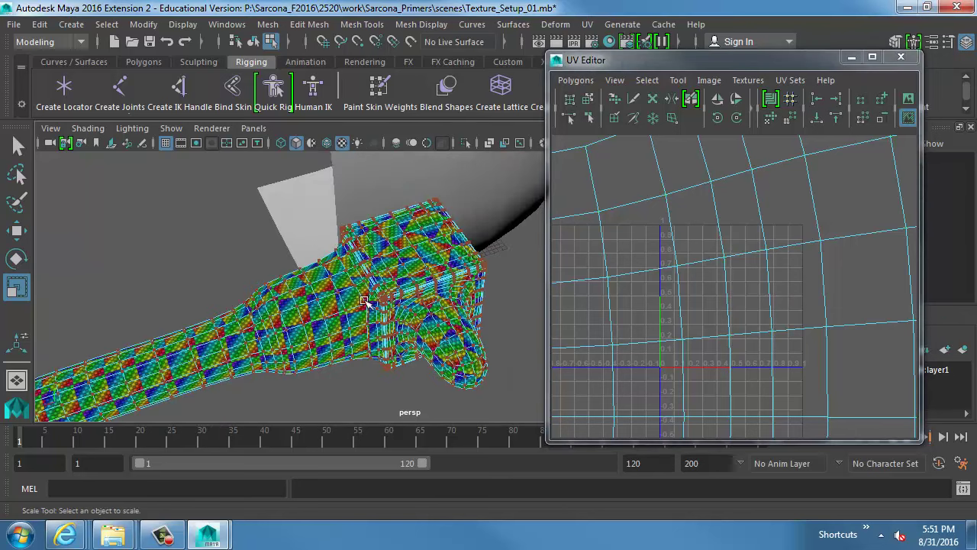
pyautogui.moveTo(368, 304); pyautogui.dragTo(389, 273, button='right')
pyautogui.click(211, 270)
pyautogui.keyDown('alt'); pyautogui.moveTo(211, 271); pyautogui.dragTo(461, 280, button='right'); pyautogui.keyUp('alt')
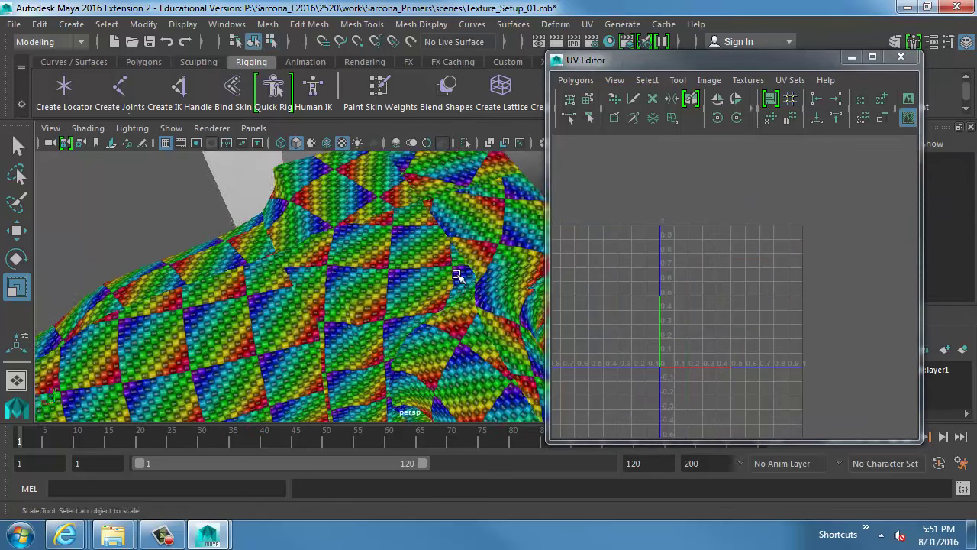
pyautogui.keyDown('alt'); pyautogui.moveTo(461, 280); pyautogui.dragTo(382, 328); pyautogui.keyUp('alt')
# Step: Reselect all pCube3 UVs, scale them down to enlarge the checker squares, and inspect the mesh
pyautogui.hotkey('ctrl', 'z')
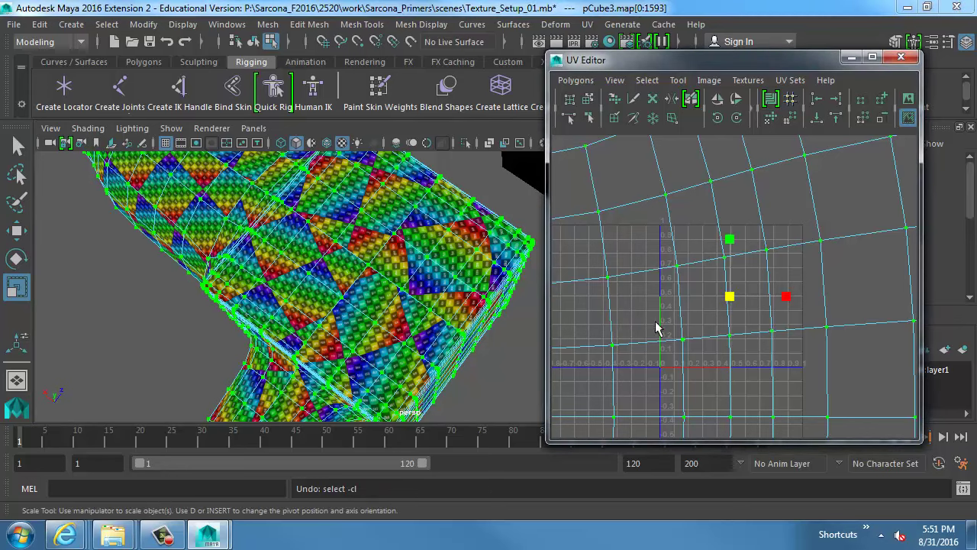
pyautogui.moveTo(750, 354); pyautogui.dragTo(500, 325, button='middle')
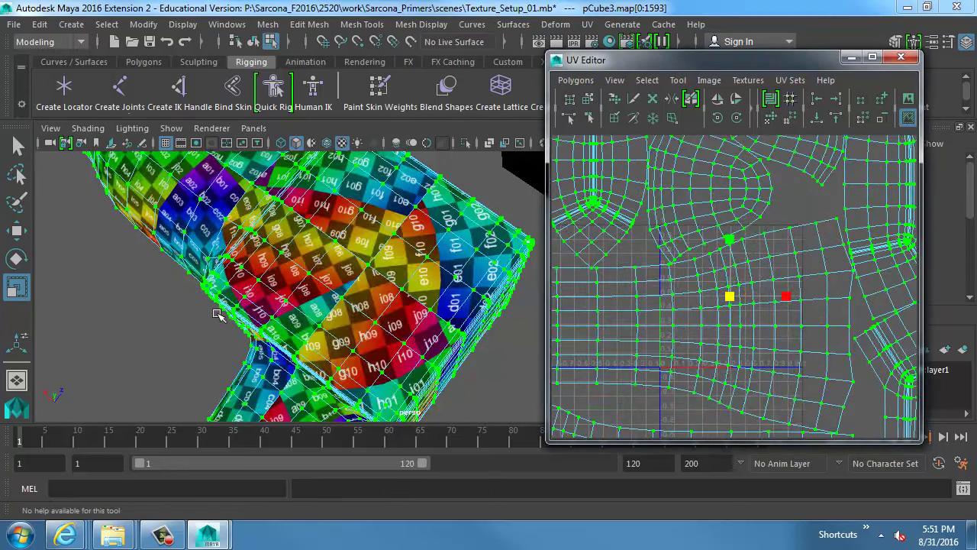
pyautogui.moveTo(217, 314); pyautogui.dragTo(287, 274, button='right')
pyautogui.click(185, 343)
pyautogui.keyDown('alt'); pyautogui.moveTo(249, 296); pyautogui.dragTo(305, 271); pyautogui.keyUp('alt')
pyautogui.keyDown('alt'); pyautogui.moveTo(306, 271); pyautogui.dragTo(471, 215, button='middle'); pyautogui.keyUp('alt')
pyautogui.keyDown('alt'); pyautogui.moveTo(471, 215); pyautogui.dragTo(311, 364); pyautogui.keyUp('alt')
# Step: Undo the scaling of all pCube3 UVs so the shells fit the 0 to 1 tile again
pyautogui.hotkey('ctrl', 'z')
pyautogui.hotkey('ctrl', 'z')
pyautogui.hotkey('ctrl', 'z')
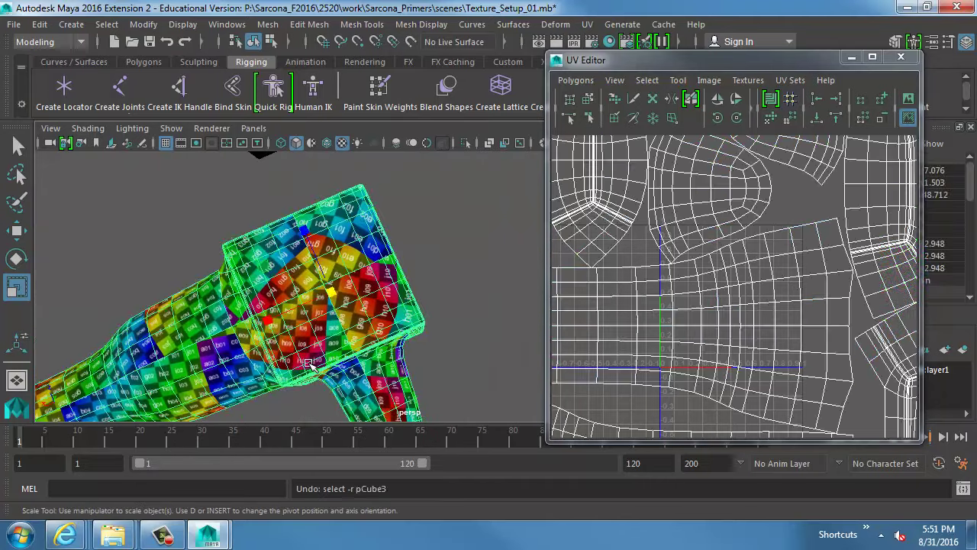
pyautogui.hotkey('ctrl', 'z')
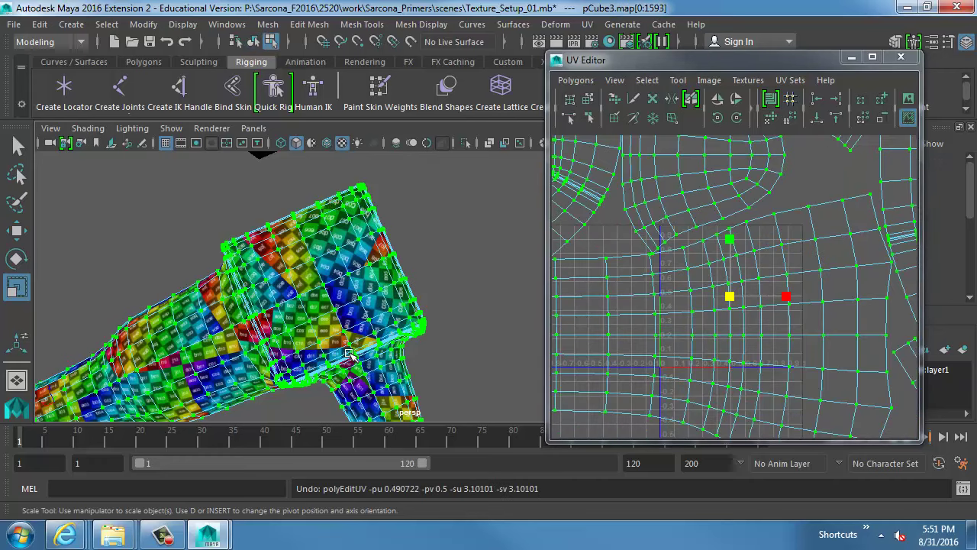
pyautogui.hotkey('ctrl', 'z')
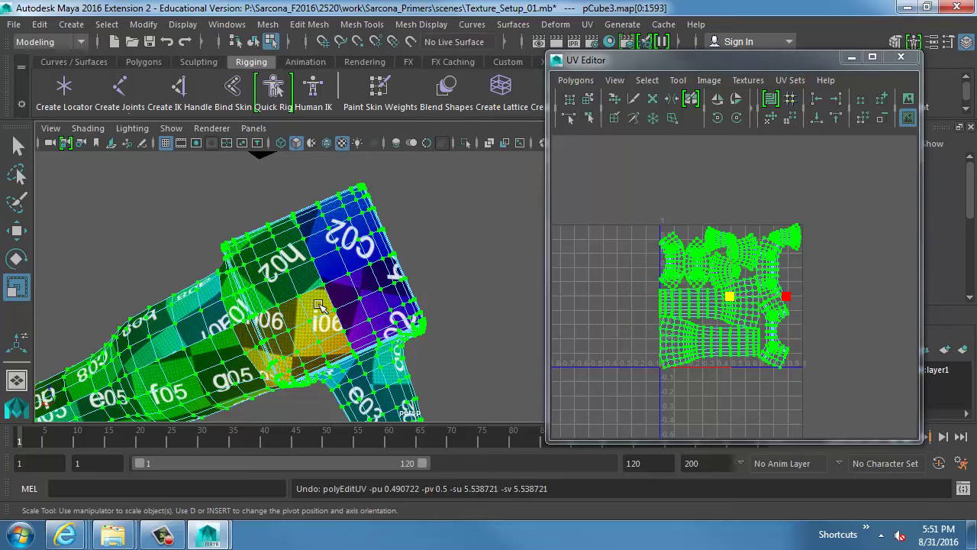
# Step: Select the pointed-oval UV shell of one box side, scale it to about a third, and move it slightly down
pyautogui.scroll(5, 695, 229)
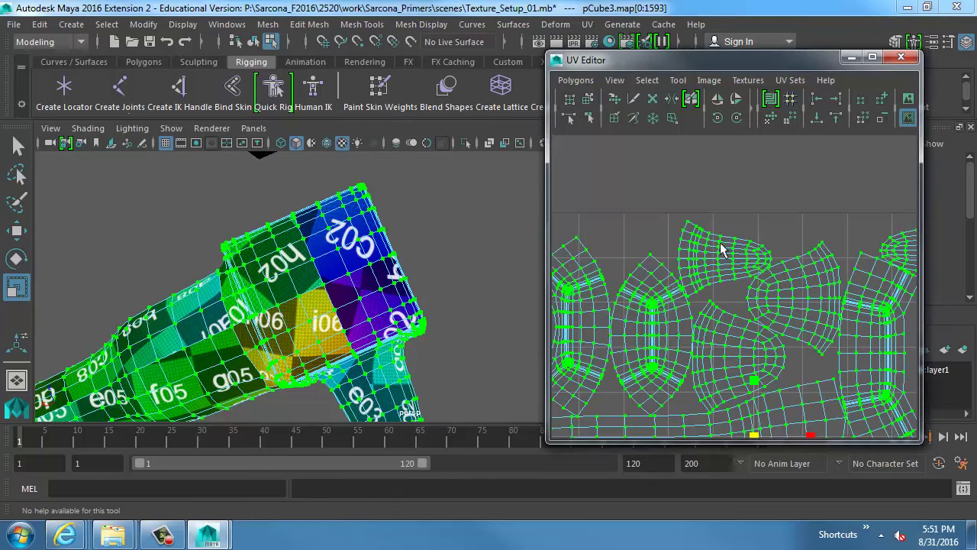
pyautogui.click(661, 284)
pyautogui.moveTo(655, 288); pyautogui.dragTo(624, 256, button='right')
pyautogui.click(656, 307)
pyautogui.moveTo(688, 366); pyautogui.dragTo(652, 351, button='middle')
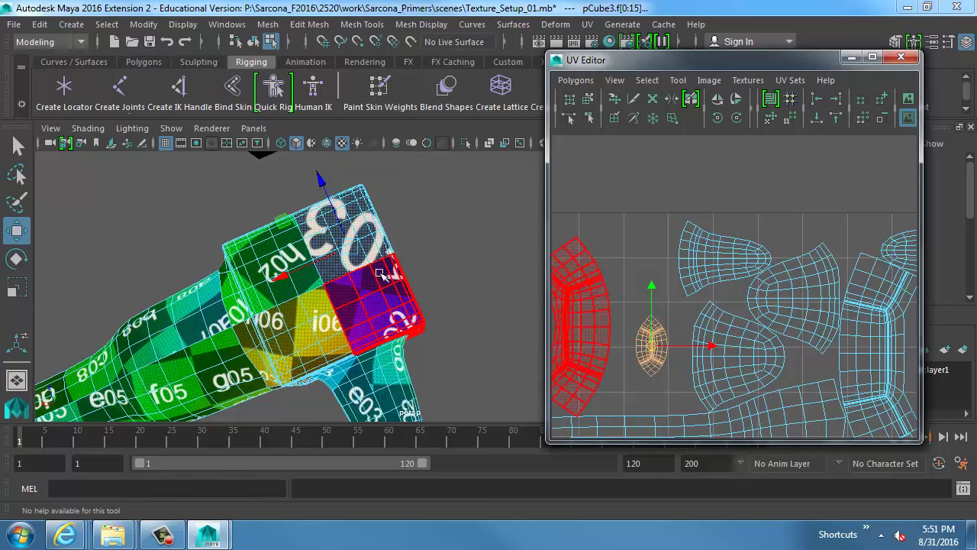
# Step: Compare the checker detail on the rescaled box side with its neighboring sides up close
pyautogui.moveTo(379, 273); pyautogui.dragTo(419, 234, button='right')
pyautogui.click(425, 229)
pyautogui.keyDown('alt'); pyautogui.moveTo(365, 253); pyautogui.dragTo(577, 284, button='right'); pyautogui.keyUp('alt')
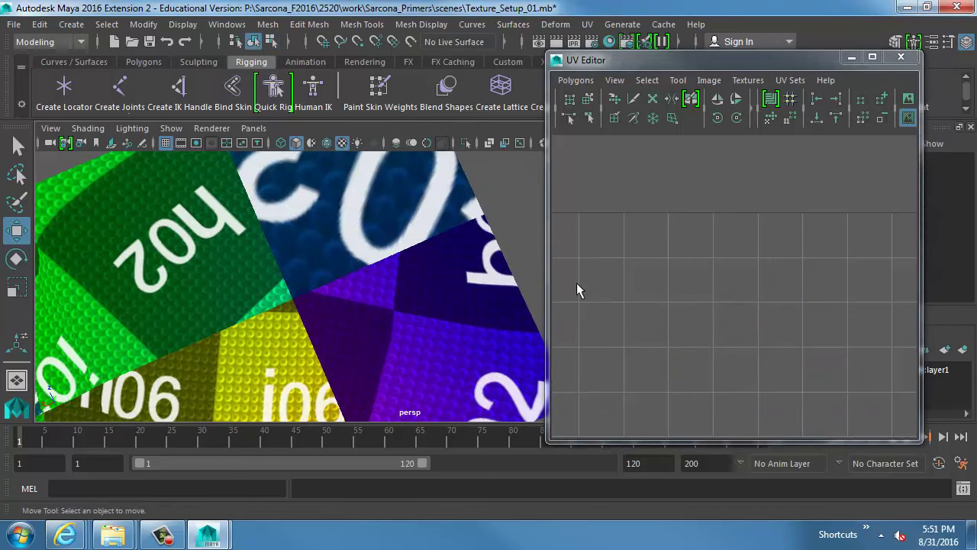
pyautogui.scroll(8, 425, 310)
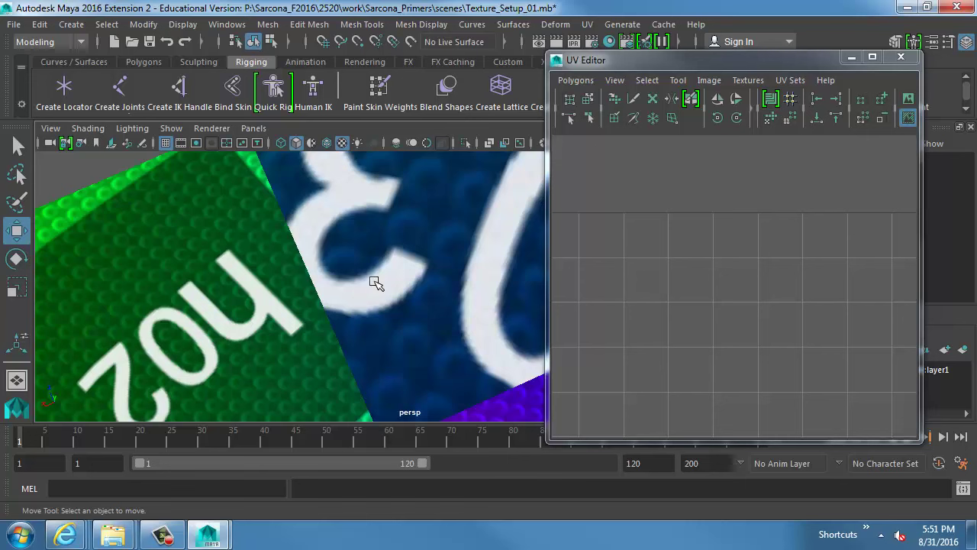
# Step: Undo the move and scaling of the box side's UV shell, and return to object mode with the box deselected
pyautogui.hotkey('ctrl', 'z')
pyautogui.hotkey('ctrl', 'z')
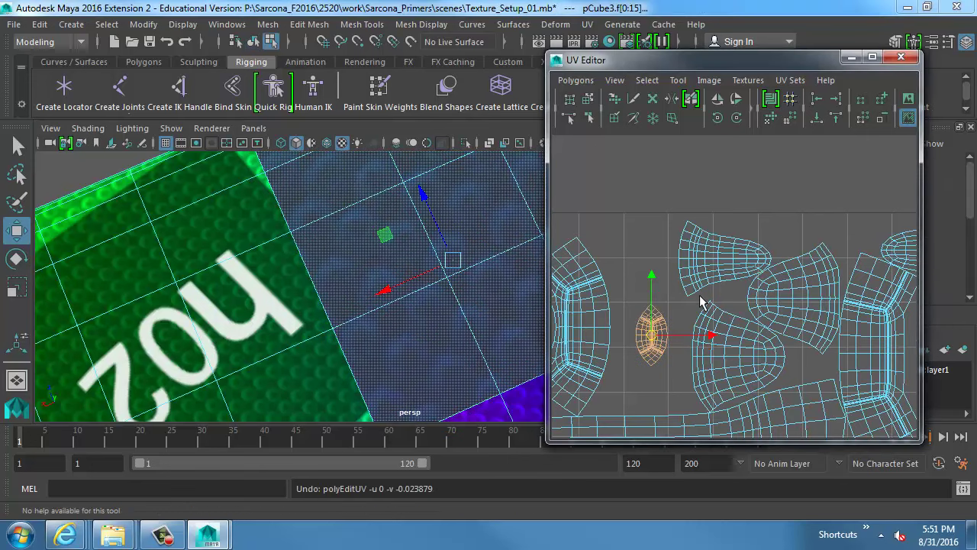
pyautogui.hotkey('ctrl', 'z')
pyautogui.press('f')
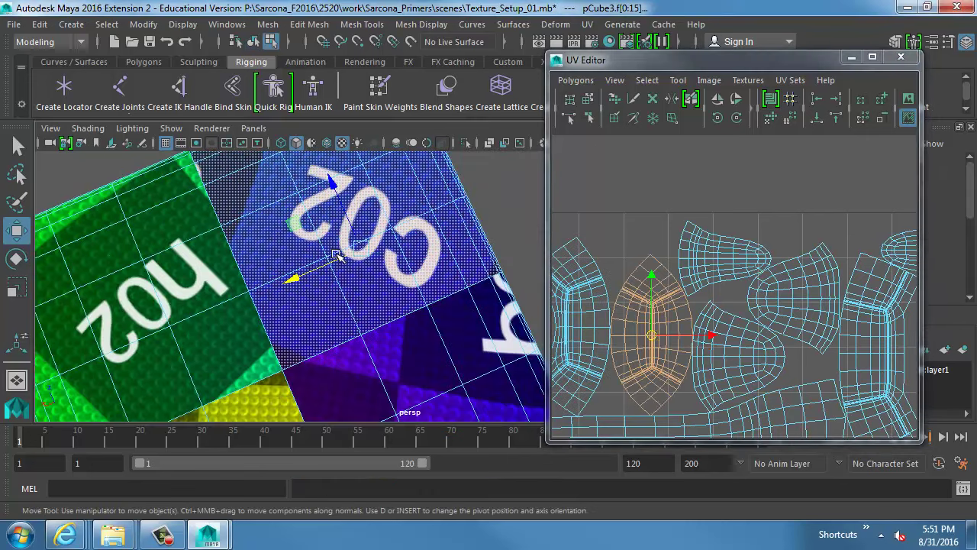
pyautogui.keyDown('alt'); pyautogui.moveTo(187, 243); pyautogui.dragTo(226, 201, button='middle'); pyautogui.keyUp('alt')
pyautogui.keyDown('alt'); pyautogui.moveTo(227, 201); pyautogui.dragTo(218, 222, button='right'); pyautogui.keyUp('alt')
pyautogui.click(219, 222)
pyautogui.moveTo(304, 256); pyautogui.dragTo(343, 206, button='right')
pyautogui.click(246, 216)
# Step: Select the checkered cylinder beside the wall plane and frame it up close
pyautogui.keyDown('alt'); pyautogui.moveTo(367, 316); pyautogui.dragTo(249, 262, button='right'); pyautogui.keyUp('alt')
pyautogui.keyDown('alt'); pyautogui.moveTo(406, 333); pyautogui.dragTo(401, 229, button='middle'); pyautogui.keyUp('alt')
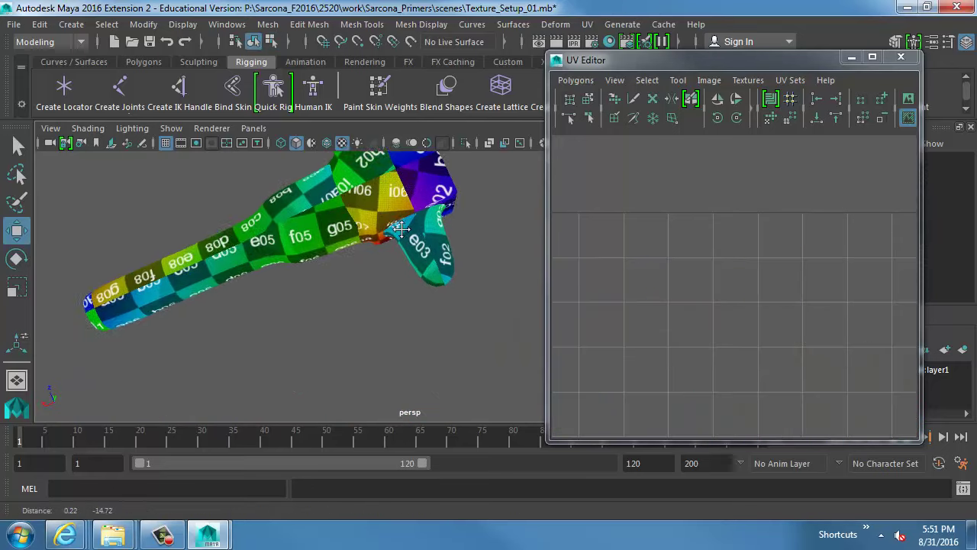
pyautogui.keyDown('alt'); pyautogui.moveTo(401, 229); pyautogui.dragTo(219, 256, button='right'); pyautogui.keyUp('alt')
pyautogui.keyDown('alt'); pyautogui.moveTo(220, 257); pyautogui.dragTo(246, 304, button='middle'); pyautogui.keyUp('alt')
pyautogui.keyDown('alt'); pyautogui.moveTo(245, 304); pyautogui.dragTo(330, 297); pyautogui.keyUp('alt')
pyautogui.keyDown('alt'); pyautogui.moveTo(330, 297); pyautogui.dragTo(371, 272, button='middle'); pyautogui.keyUp('alt')
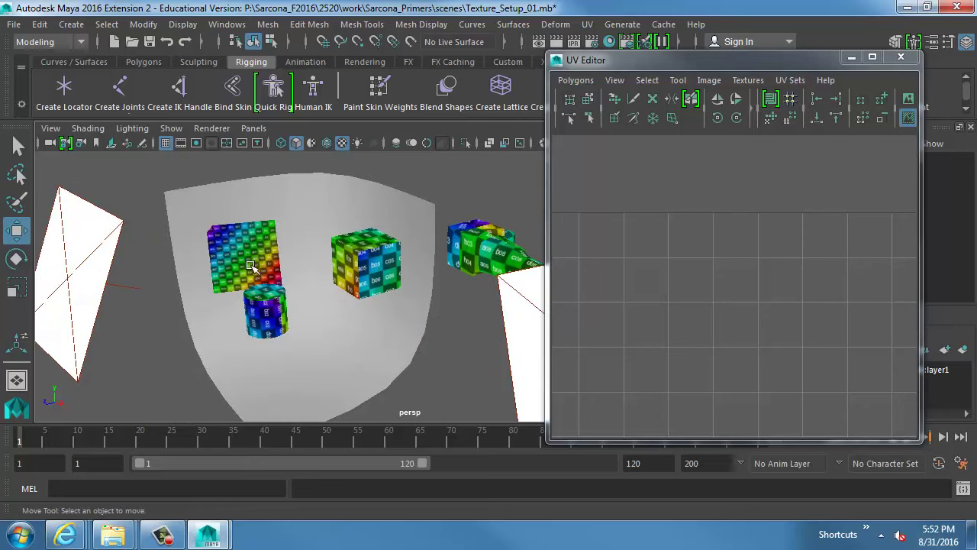
pyautogui.click(573, 80)
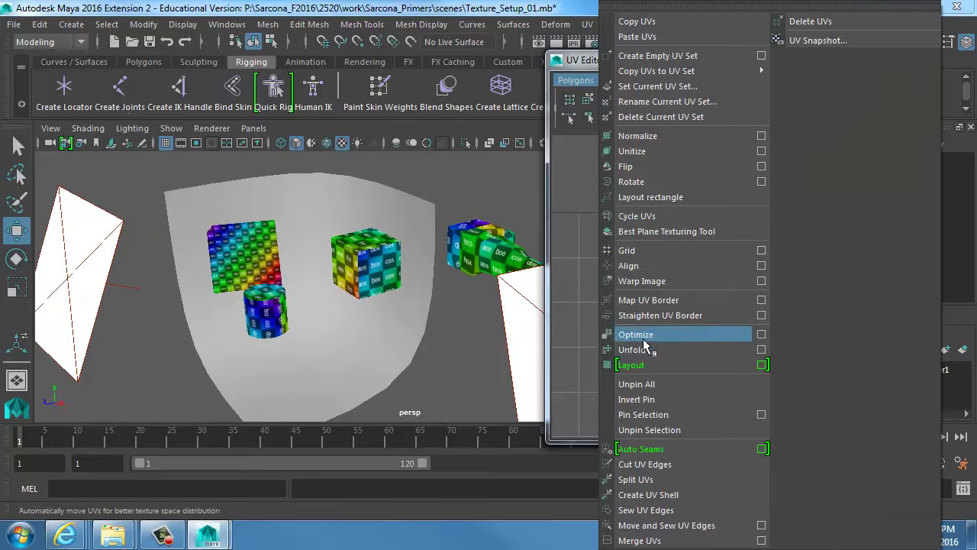
pyautogui.click(293, 337)
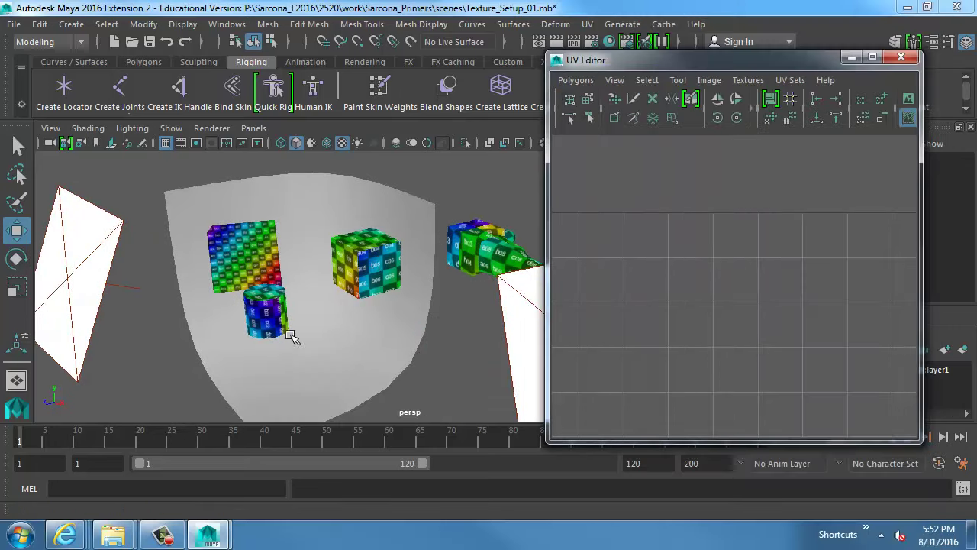
pyautogui.click(278, 314)
pyautogui.press('f')
pyautogui.keyDown('alt'); pyautogui.moveTo(339, 252); pyautogui.dragTo(340, 262, button='middle'); pyautogui.keyUp('alt')
pyautogui.keyDown('alt'); pyautogui.moveTo(340, 262); pyautogui.dragTo(465, 288, button='right'); pyautogui.keyUp('alt')
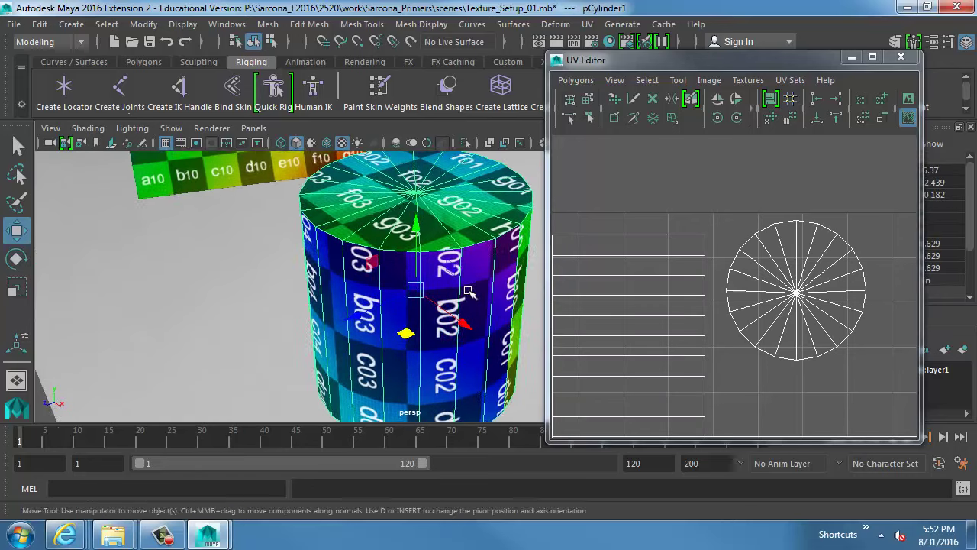
pyautogui.keyDown('alt'); pyautogui.moveTo(465, 288); pyautogui.dragTo(381, 276, button='middle'); pyautogui.keyUp('alt')
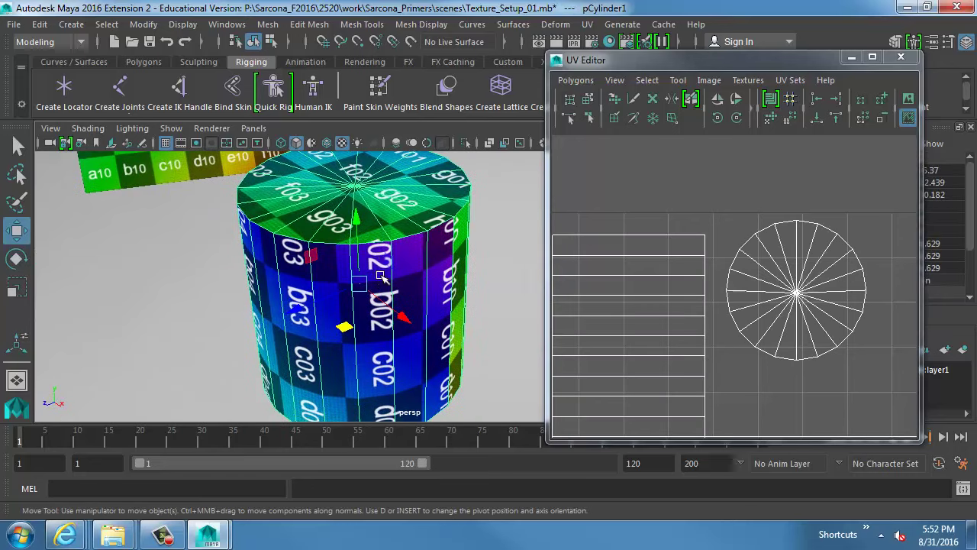
# Step: Apply a cylindrical UV projection to the cylinder and show more of its resulting UV layout
pyautogui.click(595, 26)
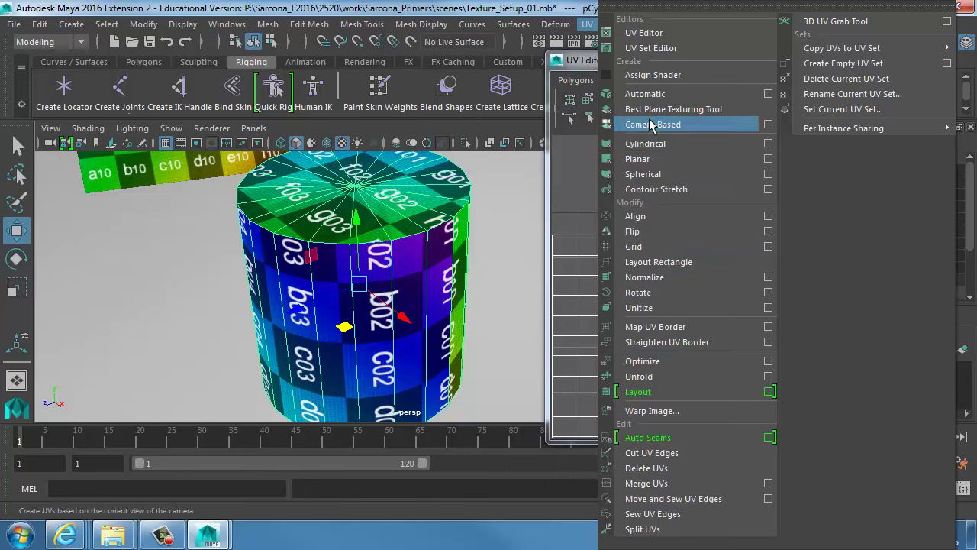
pyautogui.click(680, 149)
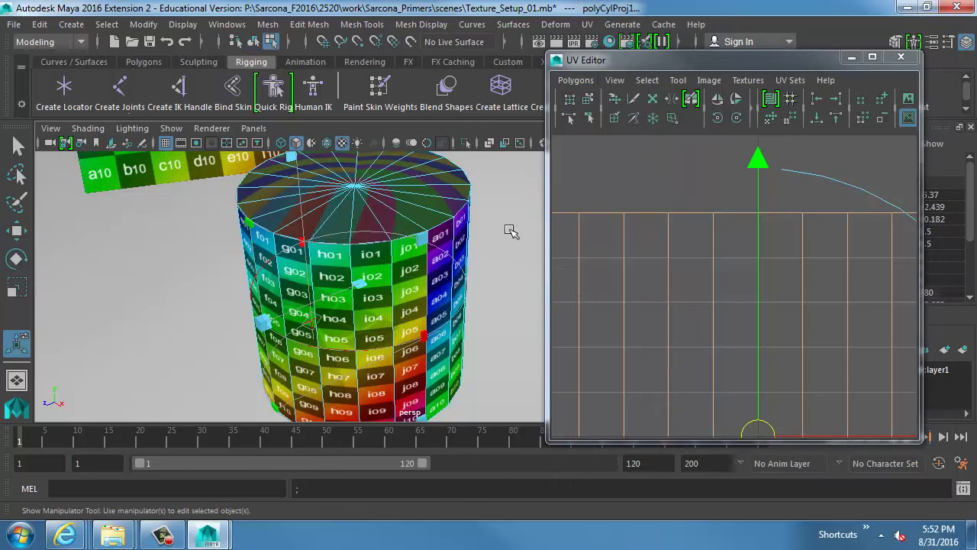
pyautogui.scroll(-2, 489, 316)
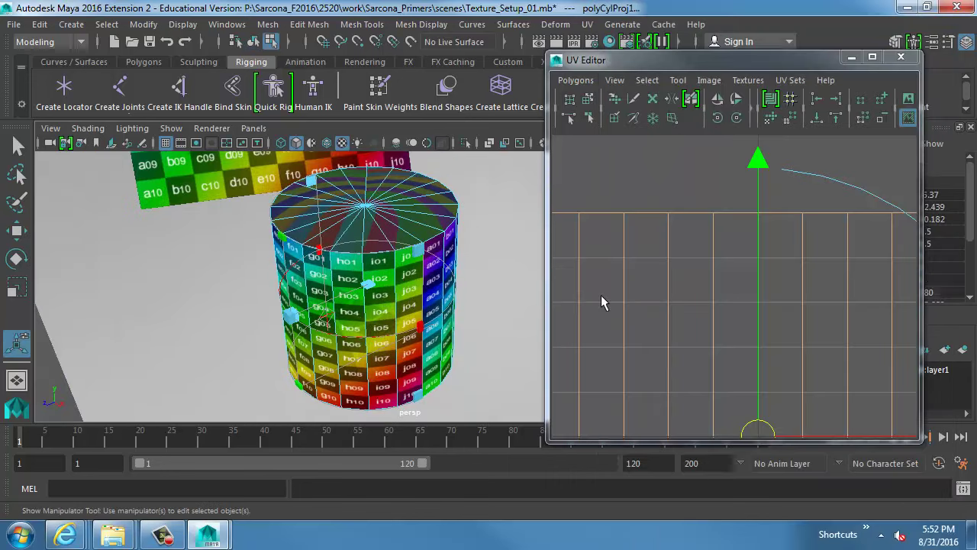
pyautogui.keyDown('alt'); pyautogui.moveTo(799, 320); pyautogui.dragTo(607, 299, button='right'); pyautogui.keyUp('alt')
# Step: Select the edge loops around the cylinder's top and bottom rims and cut their UV edges
pyautogui.keyDown('alt'); pyautogui.moveTo(413, 328); pyautogui.dragTo(365, 306); pyautogui.keyUp('alt')
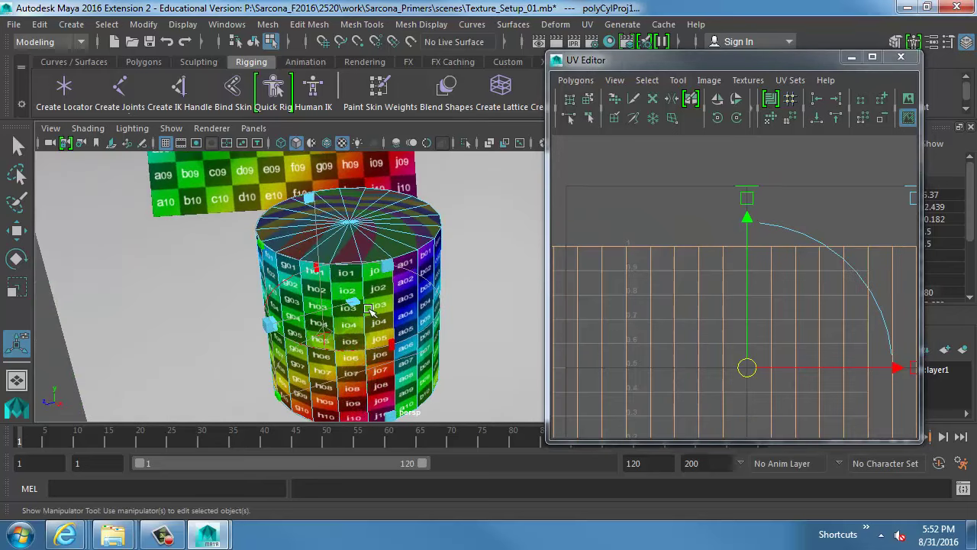
pyautogui.rightClick(350, 286)
pyautogui.click(362, 53)
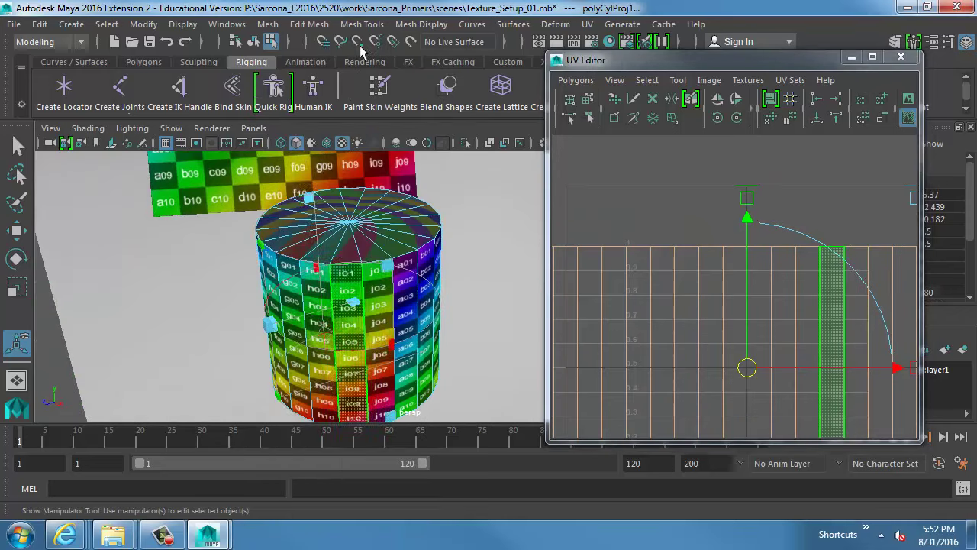
pyautogui.doubleClick(384, 267)
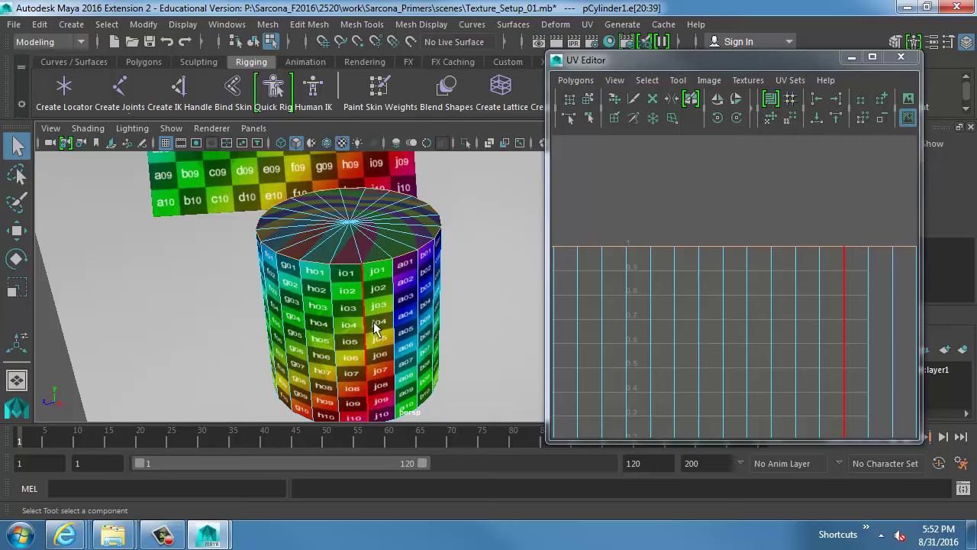
pyautogui.keyDown('alt'); pyautogui.moveTo(374, 322); pyautogui.dragTo(367, 304); pyautogui.keyUp('alt')
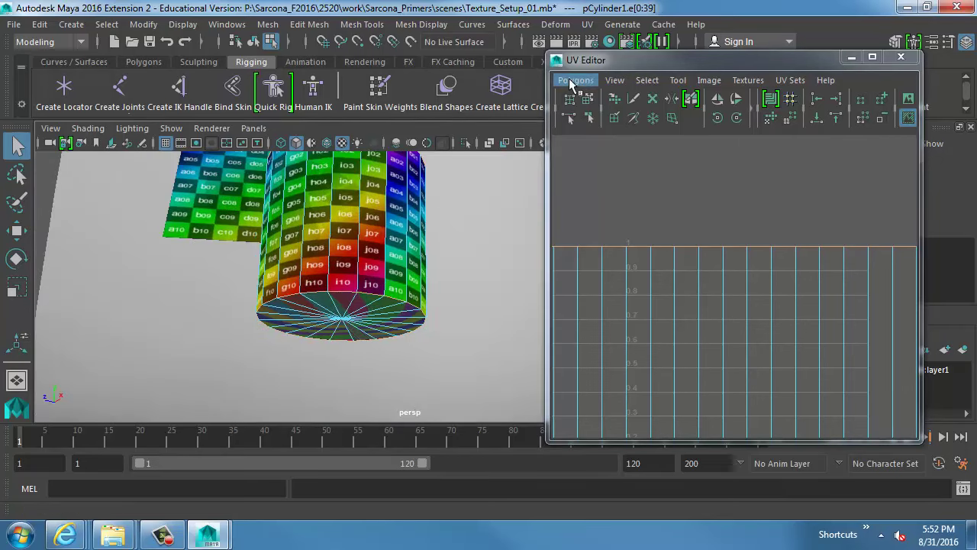
pyautogui.click(571, 84)
pyautogui.click(679, 462)
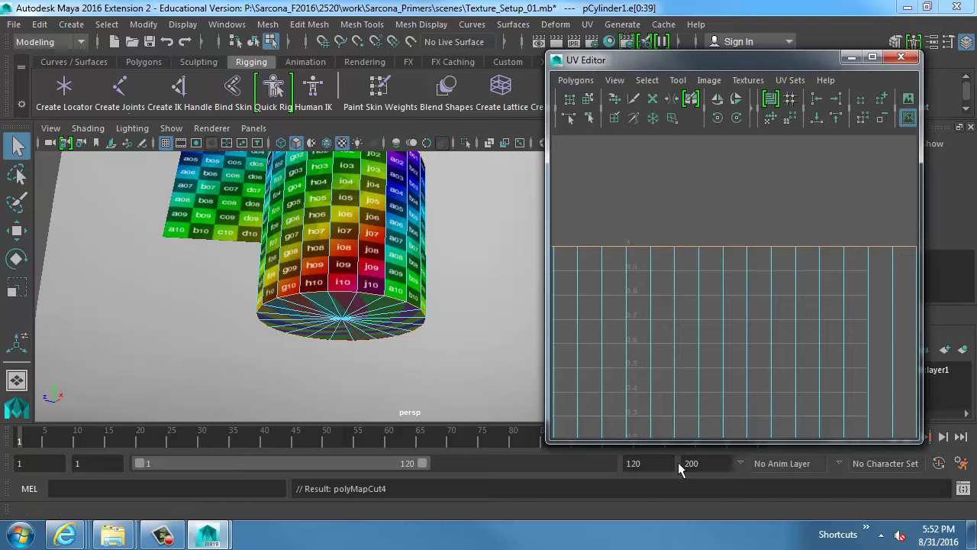
# Step: Switch the cylinder back to object mode and unfold all of its UVs
pyautogui.scroll(-5, 702, 344)
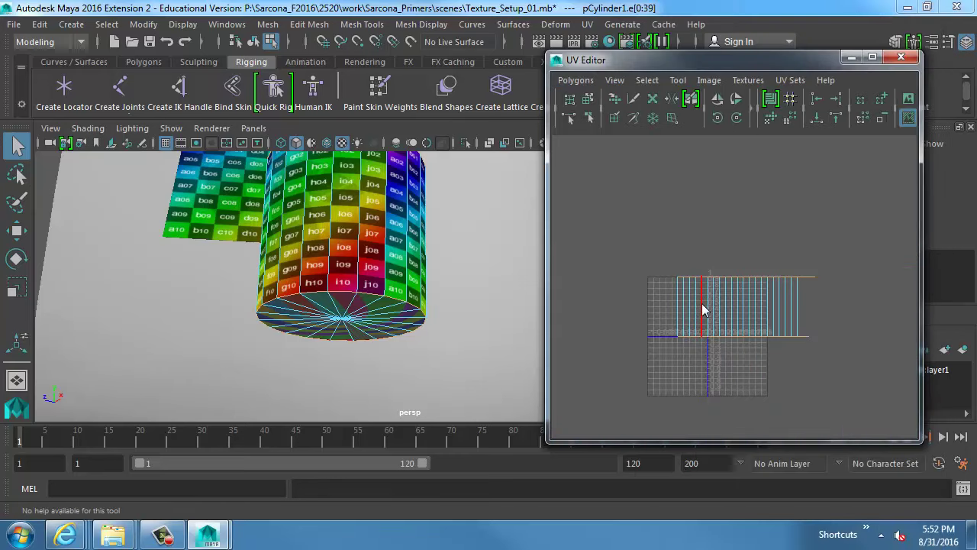
pyautogui.moveTo(703, 304)
pyautogui.mouseDown(button='right')
pyautogui.moveTo(701, 293)
pyautogui.moveTo(700, 303)
pyautogui.mouseUp(button='right')
pyautogui.moveTo(314, 228); pyautogui.dragTo(386, 74, button='right')
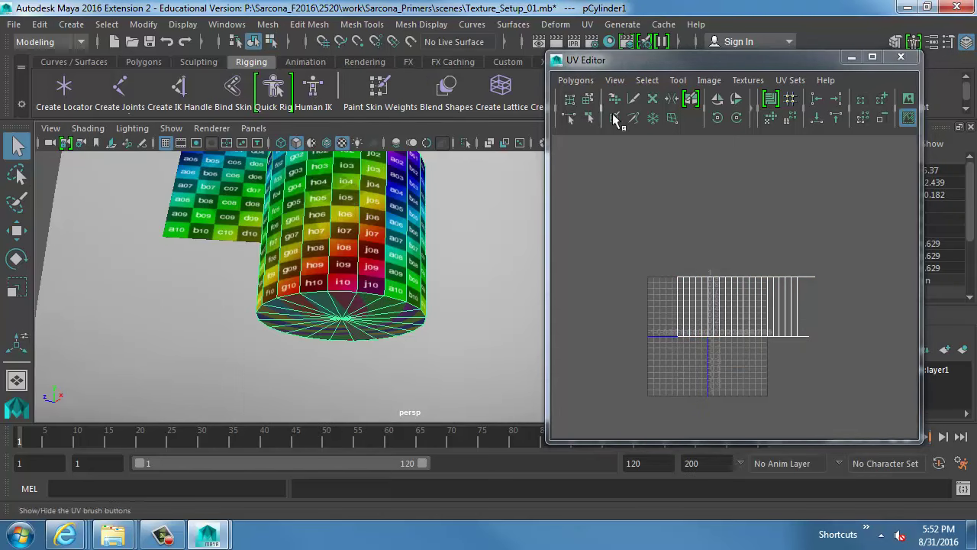
pyautogui.click(574, 81)
pyautogui.click(677, 350)
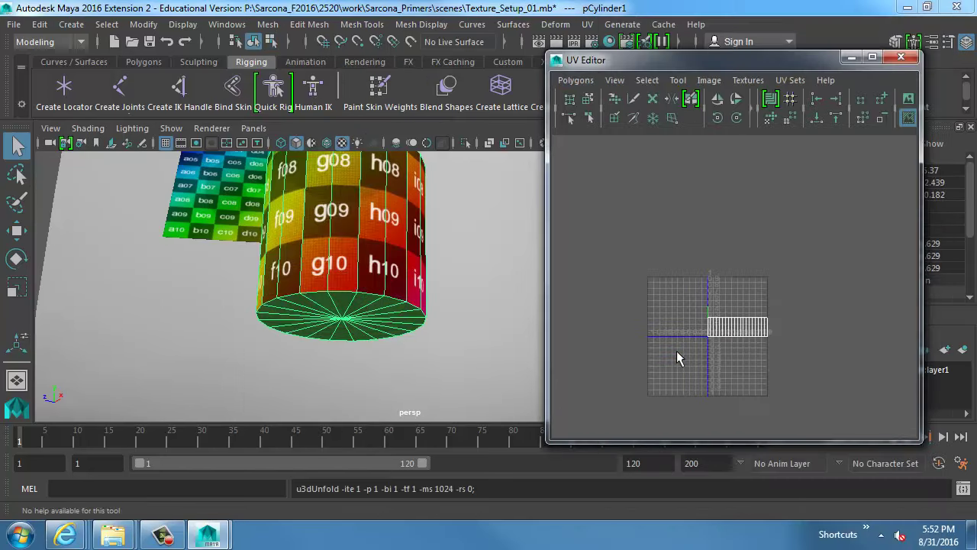
# Step: Reselect the cylinder's top and bottom rim edge loops, using wireframe display, and cut their UV edges again
pyautogui.keyDown('alt'); pyautogui.moveTo(455, 267); pyautogui.dragTo(442, 331); pyautogui.keyUp('alt')
pyautogui.scroll(3, 442, 330)
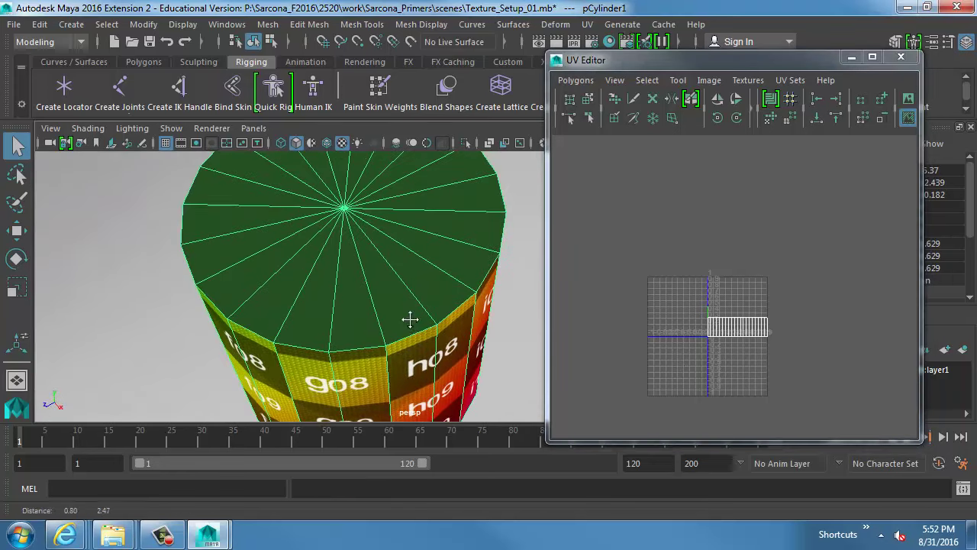
pyautogui.rightClick(391, 282)
pyautogui.moveTo(391, 91); pyautogui.dragTo(390, 55, button='right')
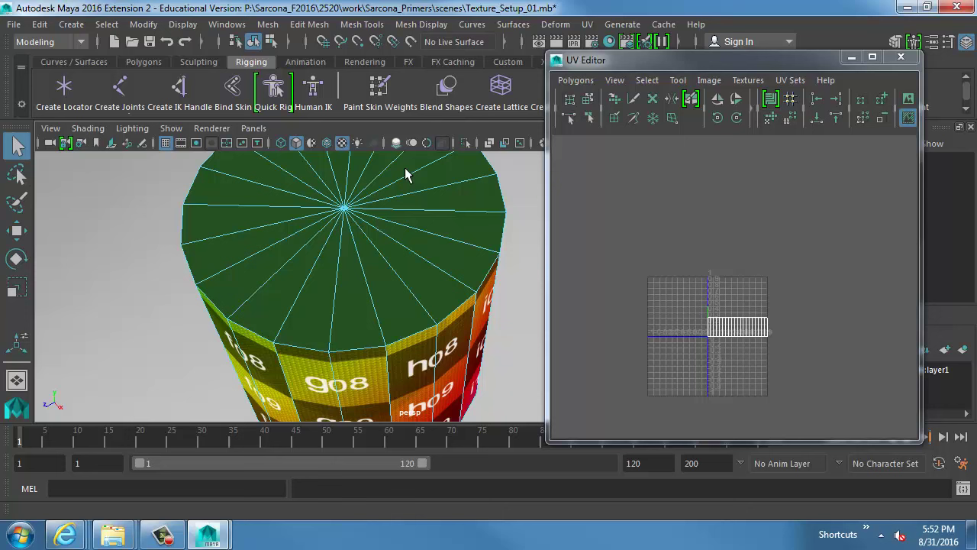
pyautogui.doubleClick(412, 336)
pyautogui.keyDown('alt'); pyautogui.moveTo(458, 270); pyautogui.dragTo(388, 325); pyautogui.keyUp('alt')
pyautogui.press('4')
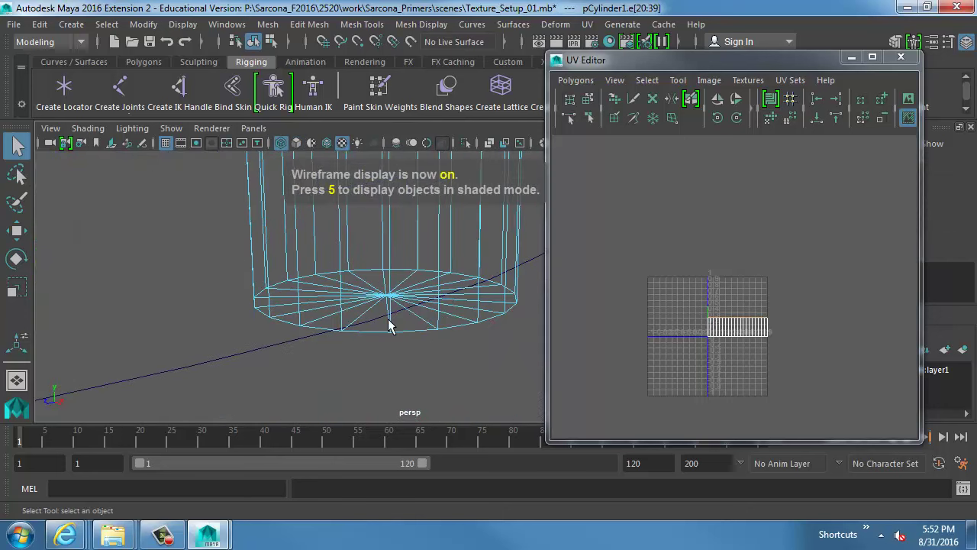
pyautogui.click(583, 81)
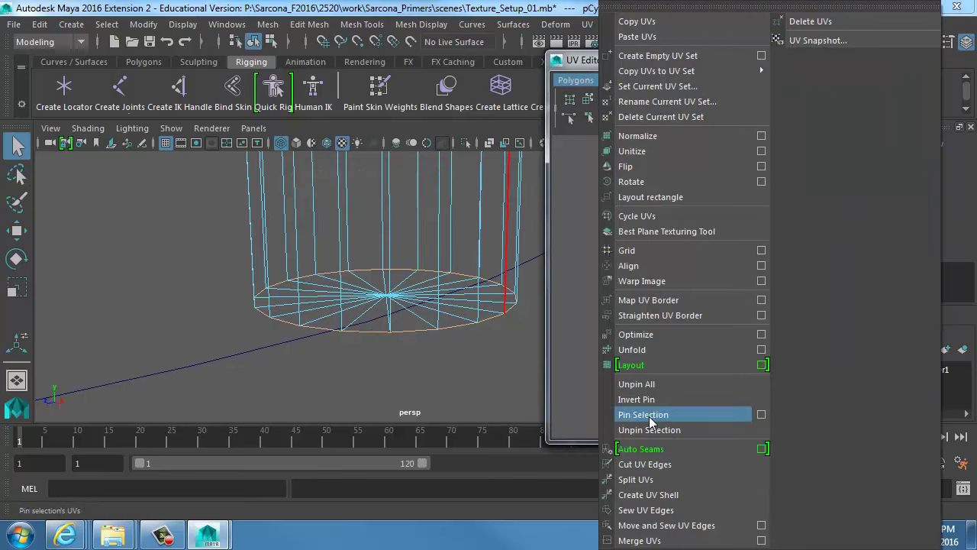
pyautogui.click(651, 461)
# Step: Return to shaded display and object mode, and unfold the cylinder's UVs again
pyautogui.keyDown('alt'); pyautogui.moveTo(518, 274); pyautogui.dragTo(452, 382); pyautogui.keyUp('alt')
pyautogui.press('5')
pyautogui.moveTo(395, 256); pyautogui.dragTo(458, 70, button='right')
pyautogui.rightClick(597, 115)
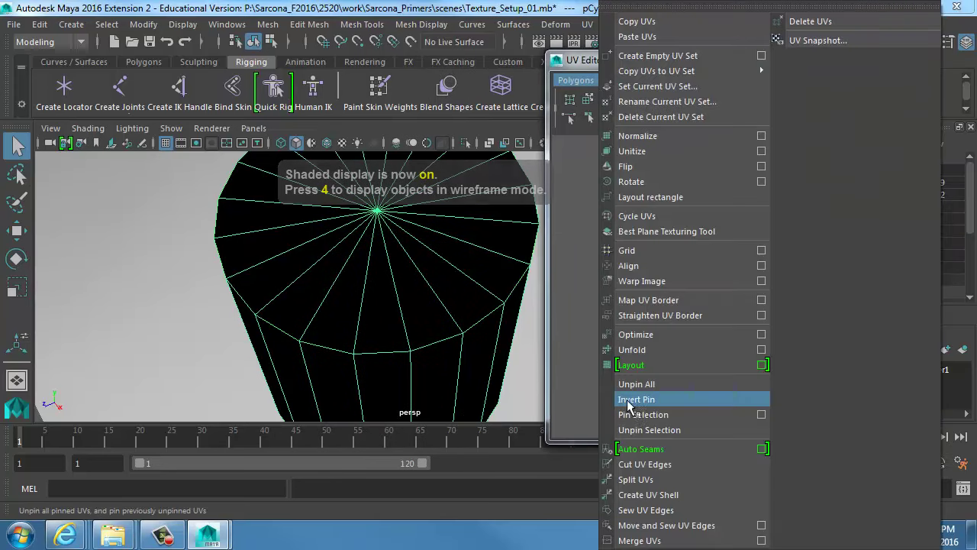
pyautogui.click(640, 349)
# Step: Select the edge loop running across the cylinder's cap and down its side, and cut the UVs along it
pyautogui.keyDown('alt'); pyautogui.moveTo(463, 327); pyautogui.dragTo(429, 316); pyautogui.keyUp('alt')
pyautogui.keyDown('alt'); pyautogui.moveTo(406, 316); pyautogui.dragTo(455, 313, button='right'); pyautogui.keyUp('alt')
pyautogui.moveTo(454, 307); pyautogui.dragTo(463, 238, button='right')
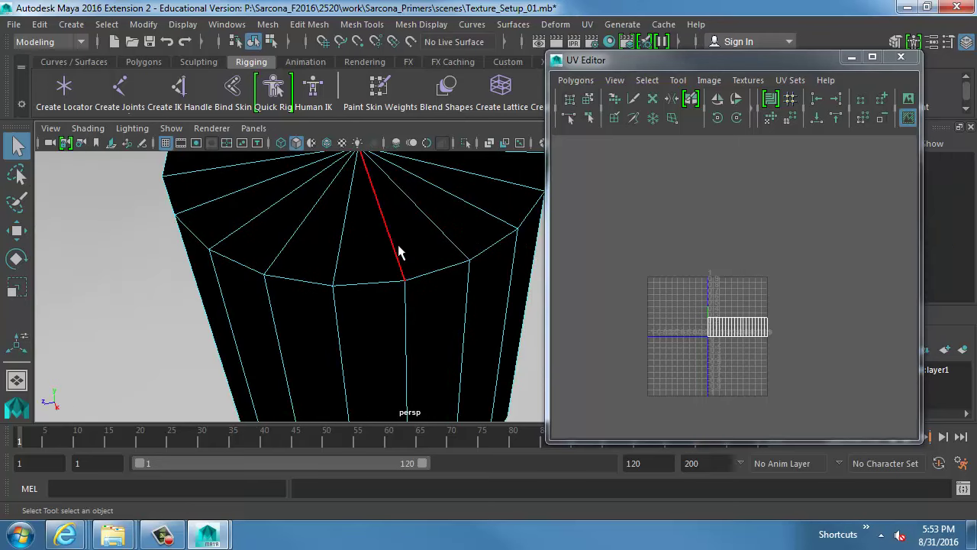
pyautogui.doubleClick(398, 251)
pyautogui.click(575, 80)
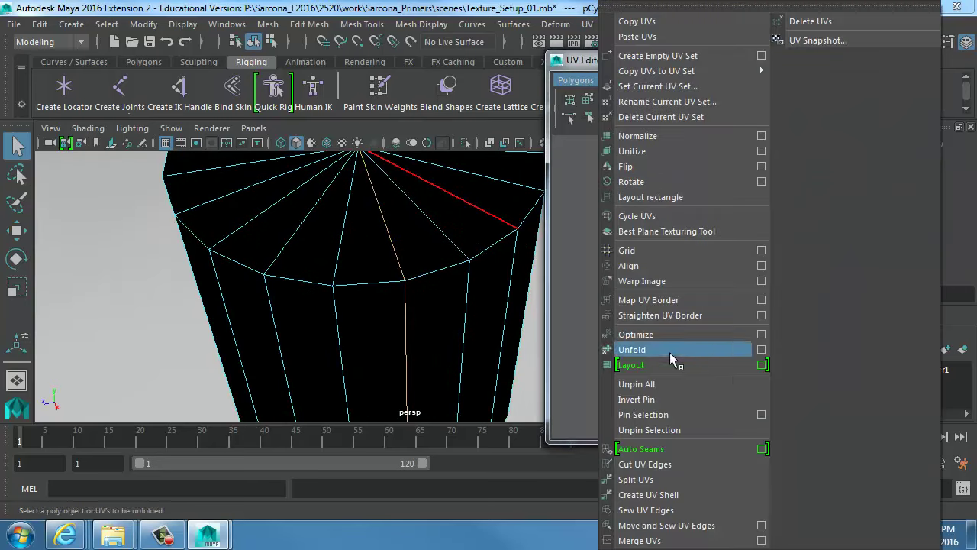
pyautogui.click(645, 464)
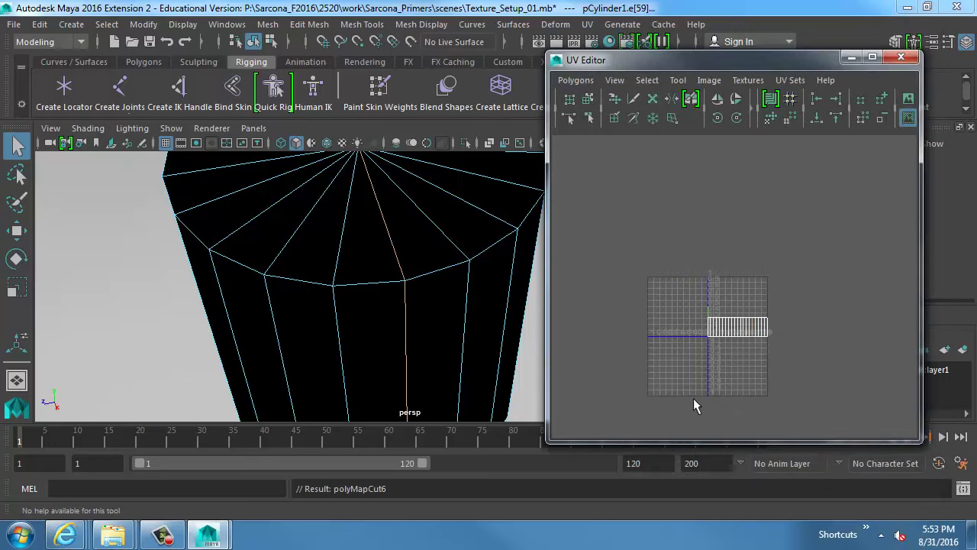
# Step: Unfold the cylinder's UVs along the new side seam and turn textured display back on
pyautogui.click(576, 80)
pyautogui.click(638, 347)
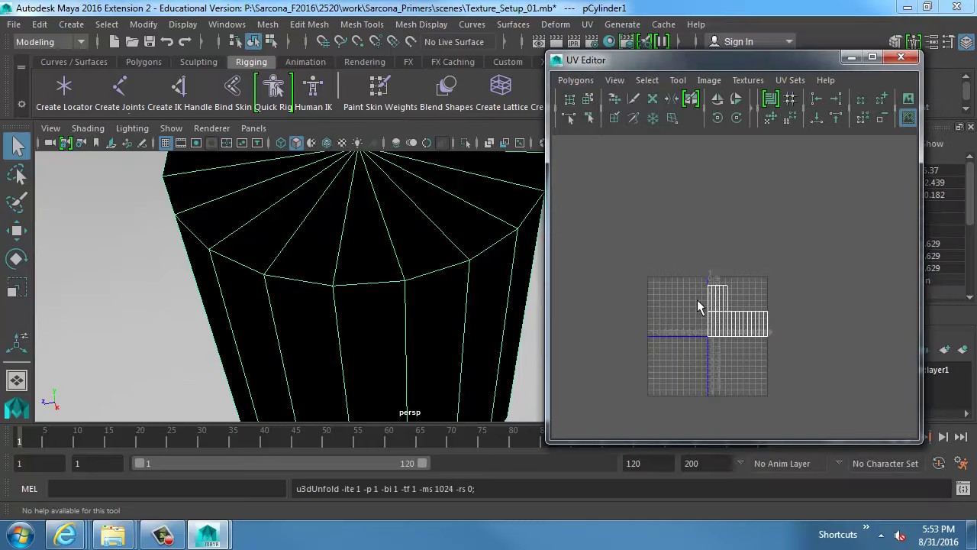
pyautogui.click(480, 280)
pyautogui.press('6')
pyautogui.keyDown('alt'); pyautogui.moveTo(431, 330); pyautogui.dragTo(487, 328); pyautogui.keyUp('alt')
pyautogui.keyDown('alt'); pyautogui.moveTo(489, 329); pyautogui.dragTo(388, 410, button='middle'); pyautogui.keyUp('alt')
# Step: Select the faces of the cylinder's top cap and apply a planar projection from the Y axis, fitted to the bounding box
pyautogui.press('F11')
pyautogui.click(349, 222)
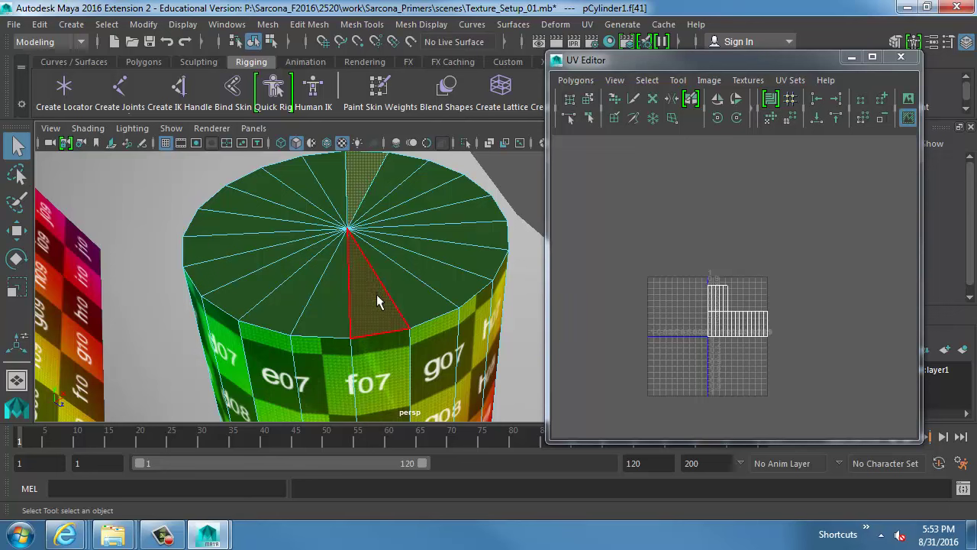
pyautogui.keyDown('alt'); pyautogui.moveTo(323, 279); pyautogui.dragTo(488, 284, button='right'); pyautogui.keyUp('alt')
pyautogui.keyDown('alt'); pyautogui.moveTo(451, 306); pyautogui.dragTo(411, 411, button='middle'); pyautogui.keyUp('alt')
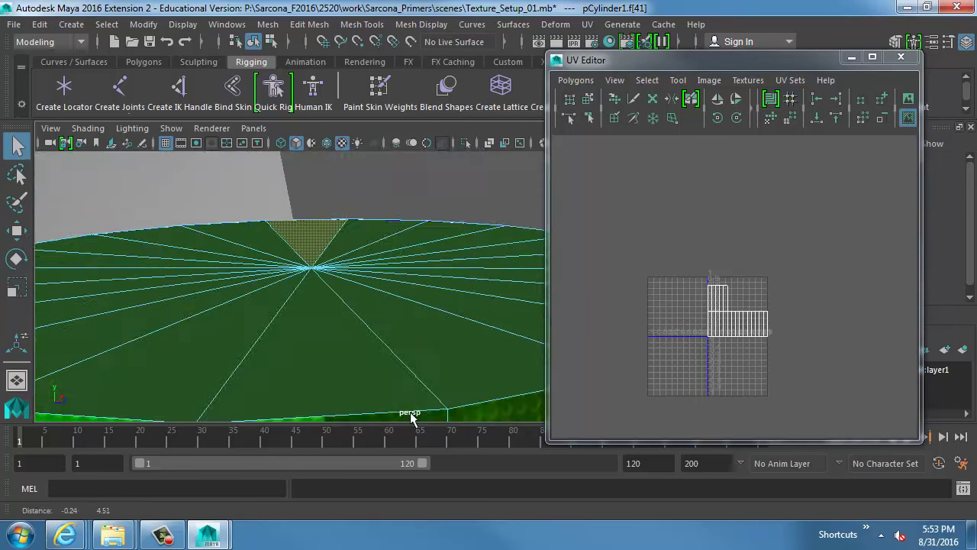
pyautogui.keyDown('alt'); pyautogui.moveTo(410, 412); pyautogui.dragTo(402, 342); pyautogui.keyUp('alt')
pyautogui.keyDown('alt'); pyautogui.moveTo(402, 342); pyautogui.dragTo(581, 405, button='right'); pyautogui.keyUp('alt')
pyautogui.doubleClick(360, 213)
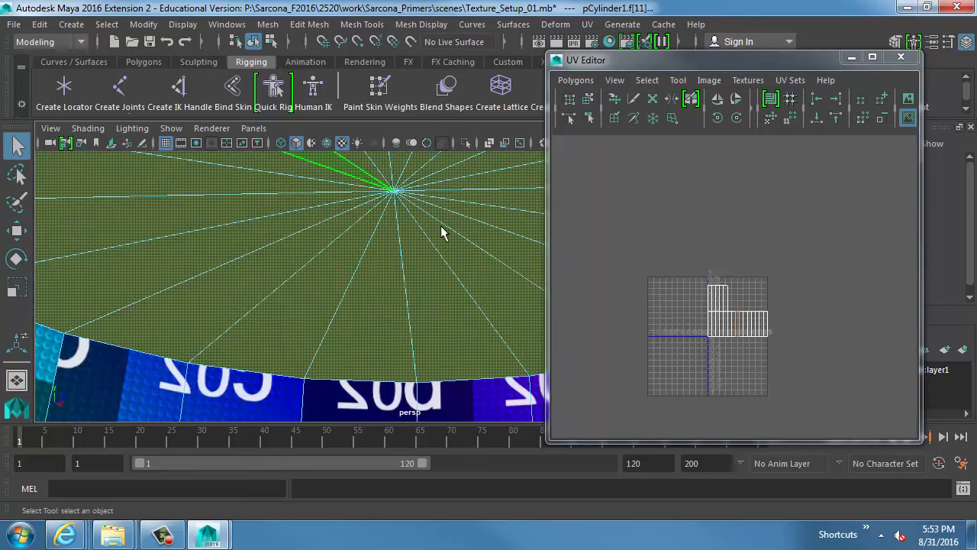
pyautogui.click(587, 25)
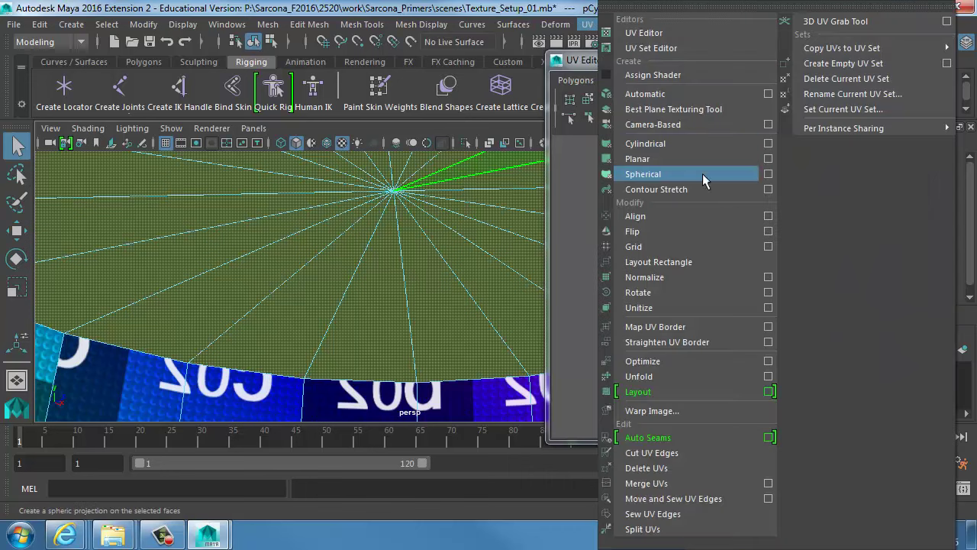
pyautogui.click(768, 158)
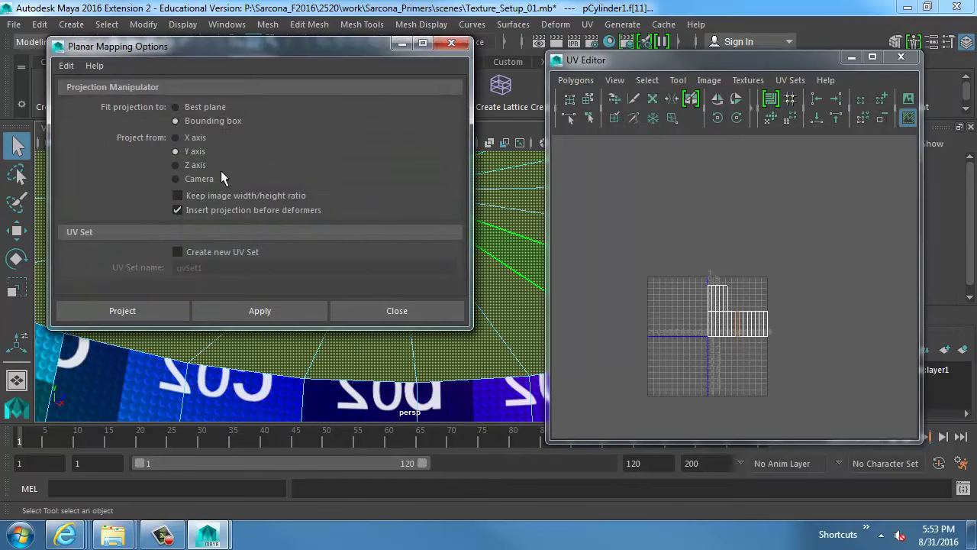
pyautogui.click(144, 306)
# Step: Select all faces of the cylinder's bottom cap
pyautogui.keyDown('alt'); pyautogui.moveTo(347, 323); pyautogui.dragTo(425, 271, button='right'); pyautogui.keyUp('alt')
pyautogui.keyDown('alt'); pyautogui.moveTo(426, 271); pyautogui.dragTo(369, 386); pyautogui.keyUp('alt')
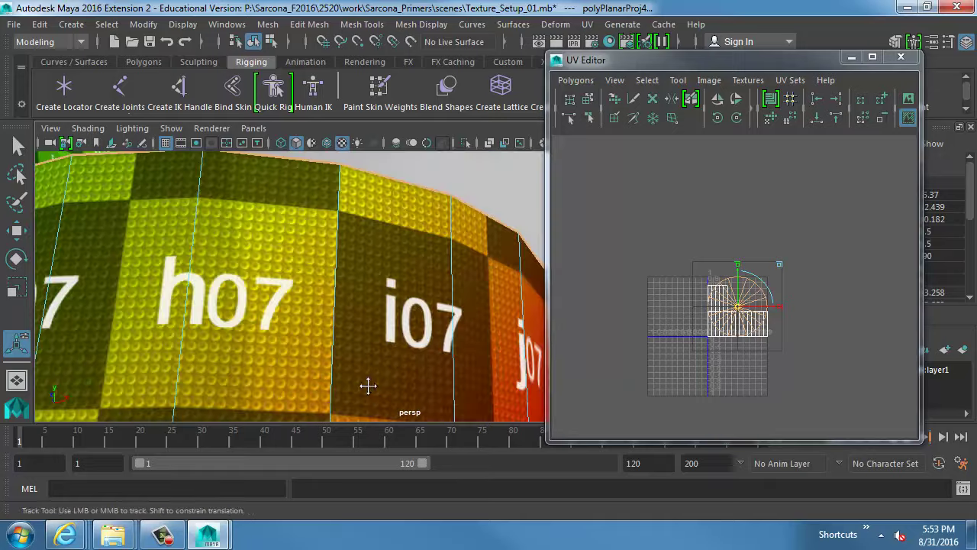
pyautogui.keyDown('alt'); pyautogui.moveTo(369, 386); pyautogui.dragTo(450, 200, button='middle'); pyautogui.keyUp('alt')
pyautogui.keyDown('alt'); pyautogui.moveTo(445, 238); pyautogui.dragTo(433, 252, button='right'); pyautogui.keyUp('alt')
pyautogui.keyDown('alt'); pyautogui.moveTo(434, 252); pyautogui.dragTo(613, 260); pyautogui.keyUp('alt')
pyautogui.moveTo(346, 357); pyautogui.dragTo(458, 454)
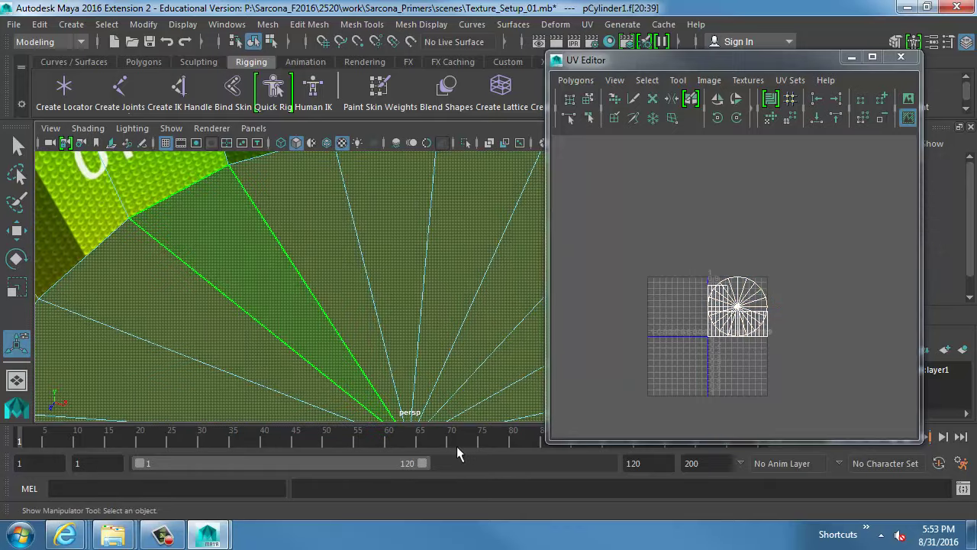
# Step: Apply the same Y-axis planar projection to the selected bottom cap faces of the cylinder
pyautogui.press('g')
pyautogui.keyDown('alt'); pyautogui.moveTo(457, 324); pyautogui.dragTo(226, 200, button='right'); pyautogui.keyUp('alt')
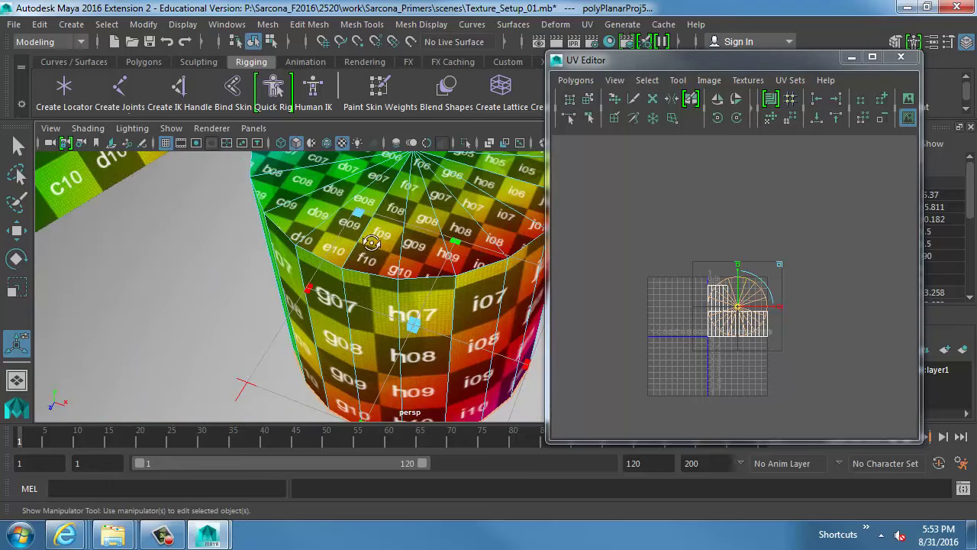
pyautogui.keyDown('alt'); pyautogui.moveTo(371, 246); pyautogui.dragTo(355, 172); pyautogui.keyUp('alt')
pyautogui.keyDown('alt'); pyautogui.moveTo(436, 223); pyautogui.dragTo(336, 258, button='middle'); pyautogui.keyUp('alt')
pyautogui.keyDown('alt'); pyautogui.moveTo(385, 252); pyautogui.dragTo(394, 265); pyautogui.keyUp('alt')
# Step: Select the whole cylinder as an object and unfold all of its UVs
pyautogui.moveTo(724, 304); pyautogui.dragTo(730, 279, button='right')
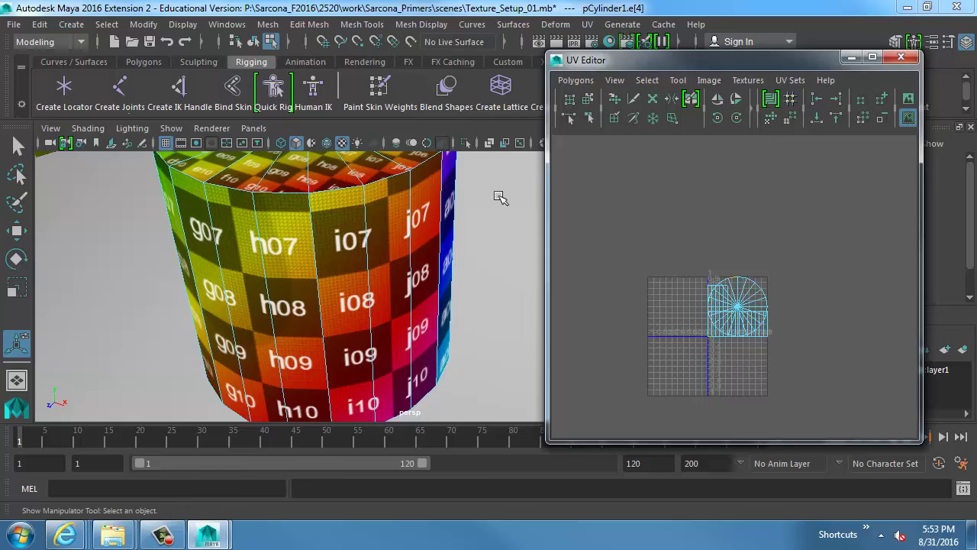
pyautogui.press('q')
pyautogui.click(574, 79)
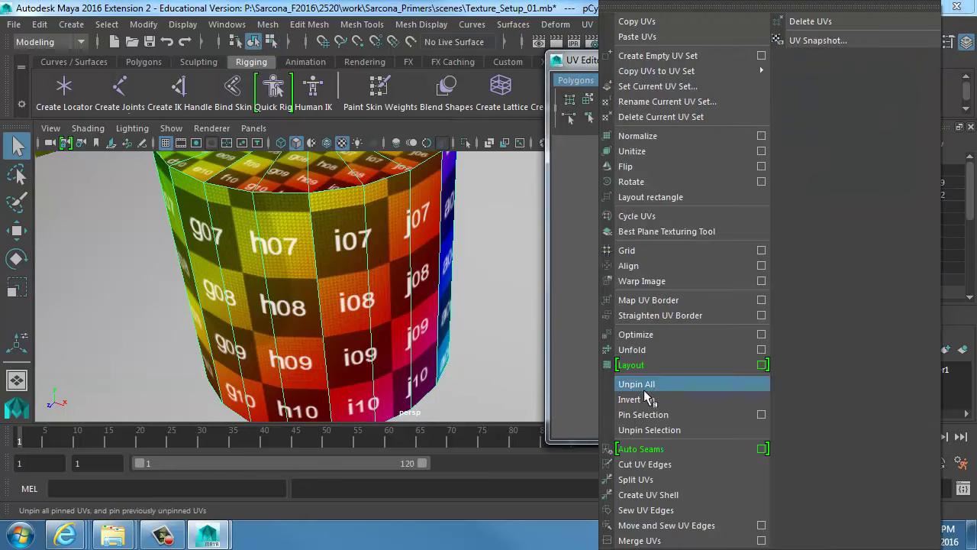
pyautogui.click(644, 367)
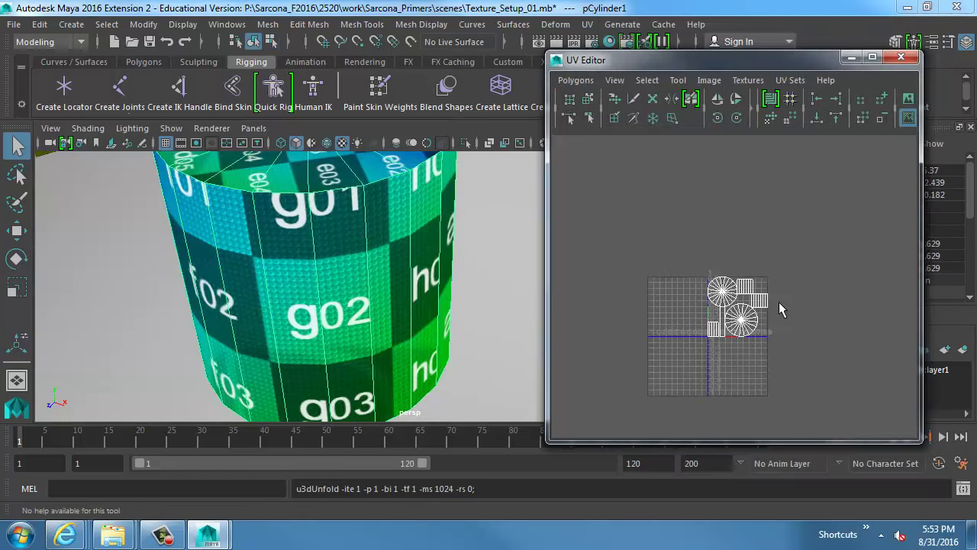
# Step: Select the UV shell that joins a narrow side strip to the top cap and examine where it lies on the cylinder
pyautogui.keyDown('alt'); pyautogui.moveTo(700, 325); pyautogui.dragTo(760, 330, button='right'); pyautogui.keyUp('alt')
pyautogui.keyDown('alt'); pyautogui.moveTo(687, 342); pyautogui.dragTo(721, 296, button='middle'); pyautogui.keyUp('alt')
pyautogui.scroll(3, 721, 296)
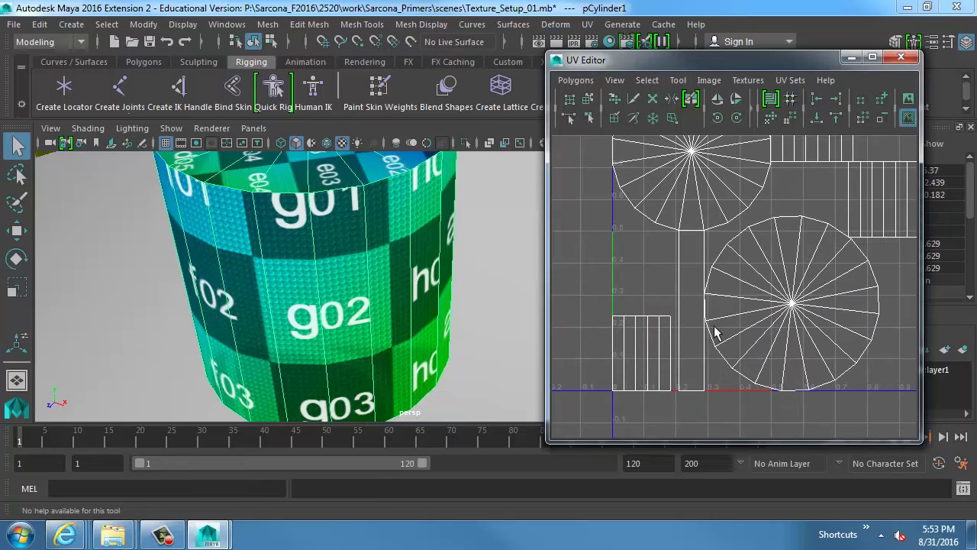
pyautogui.moveTo(694, 286); pyautogui.dragTo(679, 258, button='right')
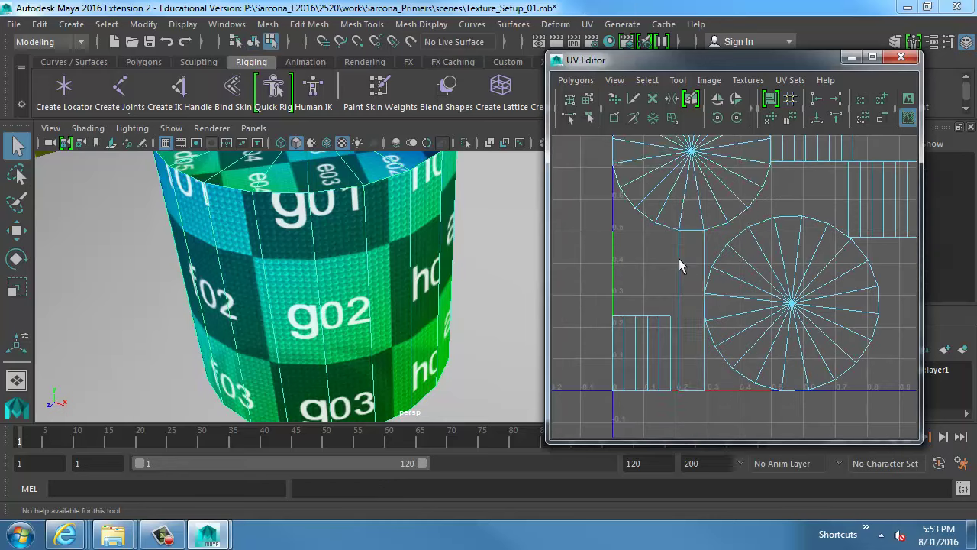
pyautogui.click(697, 261)
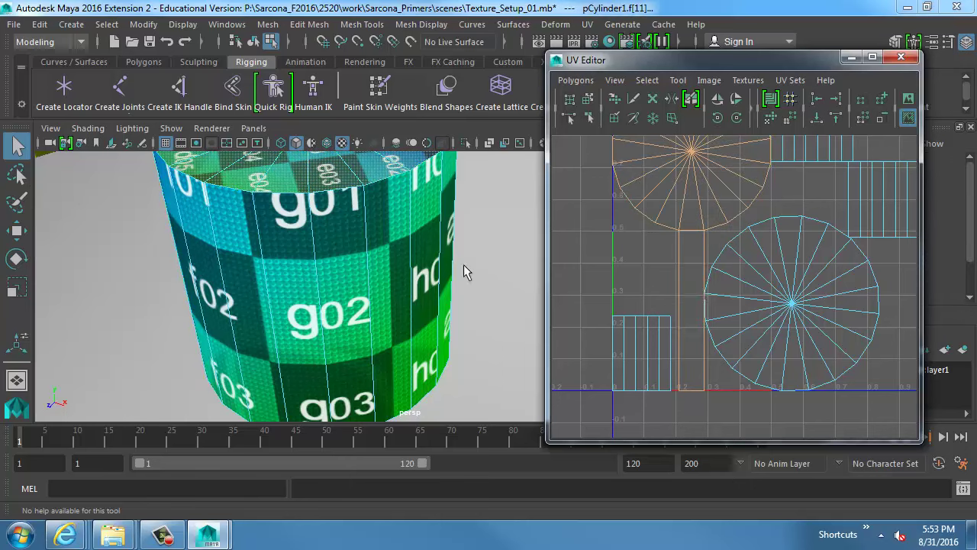
pyautogui.click(695, 265)
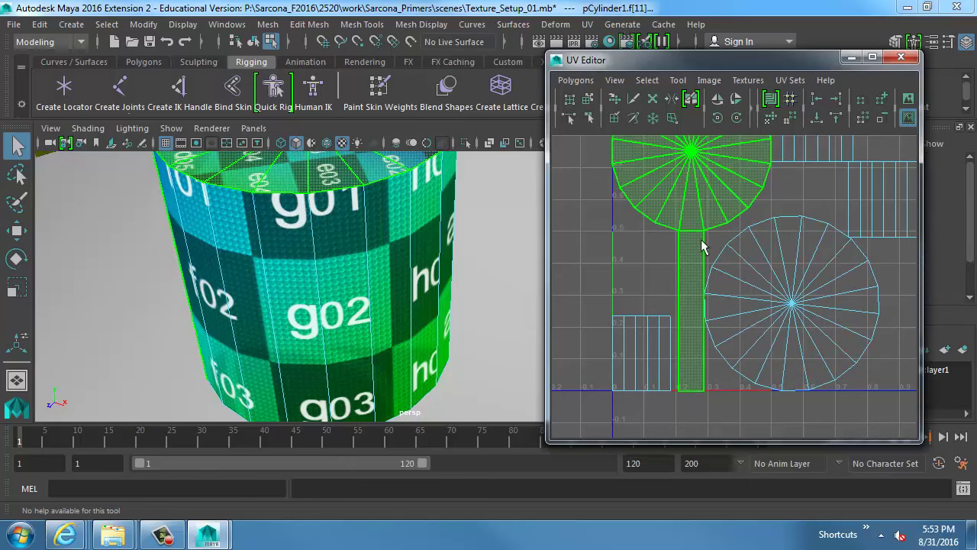
pyautogui.keyDown('alt'); pyautogui.moveTo(469, 244); pyautogui.dragTo(463, 303, button='middle'); pyautogui.keyUp('alt')
pyautogui.keyDown('alt'); pyautogui.moveTo(462, 304); pyautogui.dragTo(161, 305); pyautogui.keyUp('alt')
pyautogui.keyDown('alt'); pyautogui.moveTo(198, 291); pyautogui.dragTo(286, 374, button='middle'); pyautogui.keyUp('alt')
pyautogui.keyDown('alt'); pyautogui.moveTo(285, 373); pyautogui.dragTo(411, 283, button='right'); pyautogui.keyUp('alt')
pyautogui.keyDown('alt'); pyautogui.moveTo(411, 283); pyautogui.dragTo(288, 297); pyautogui.keyUp('alt')
pyautogui.keyDown('alt'); pyautogui.moveTo(288, 297); pyautogui.dragTo(344, 301, button='right'); pyautogui.keyUp('alt')
pyautogui.keyDown('alt'); pyautogui.moveTo(344, 300); pyautogui.dragTo(334, 252, button='middle'); pyautogui.keyUp('alt')
pyautogui.keyDown('alt'); pyautogui.moveTo(405, 280); pyautogui.dragTo(366, 249, button='middle'); pyautogui.keyUp('alt')
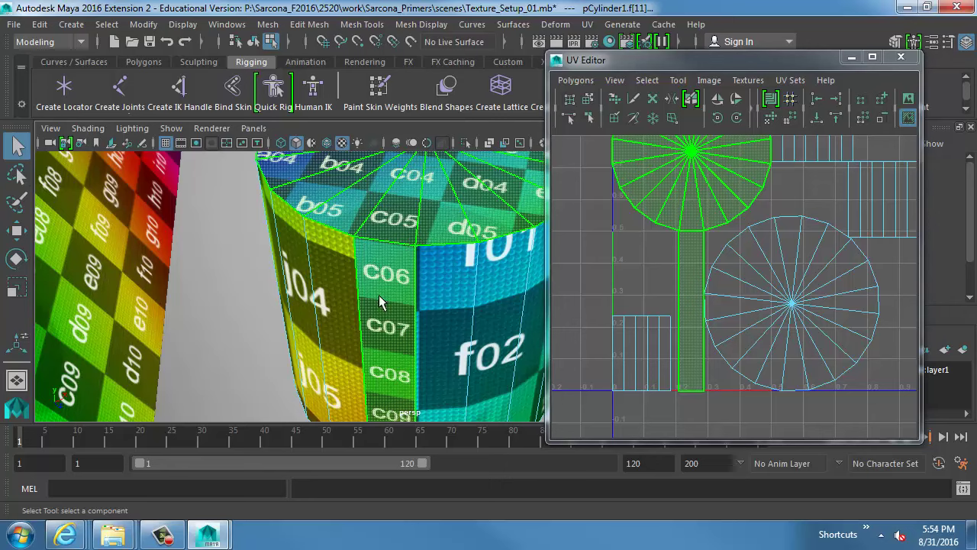
# Step: Select the edge joining the narrow side strip to the top cap and cut the UVs along it
pyautogui.moveTo(698, 235); pyautogui.dragTo(701, 192, button='right')
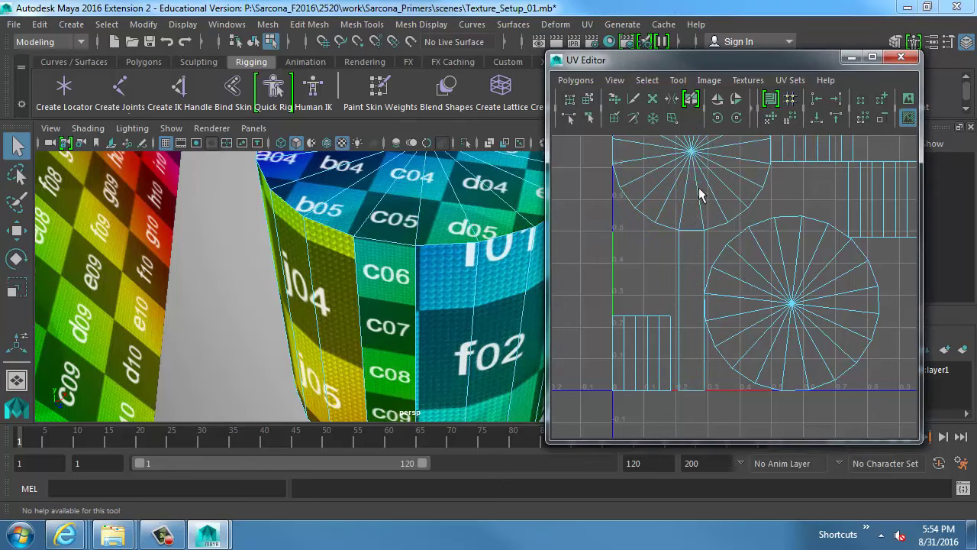
pyautogui.click(692, 231)
pyautogui.click(576, 80)
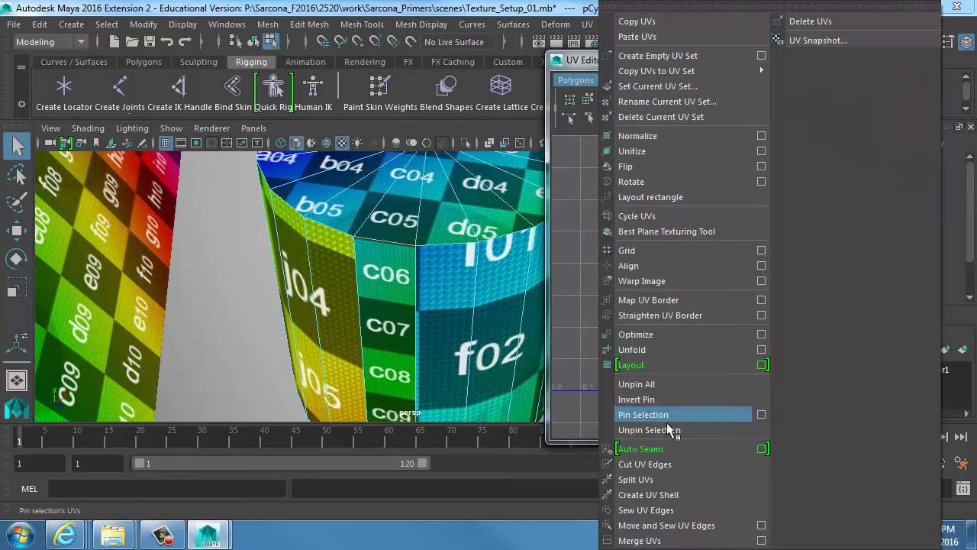
pyautogui.click(664, 463)
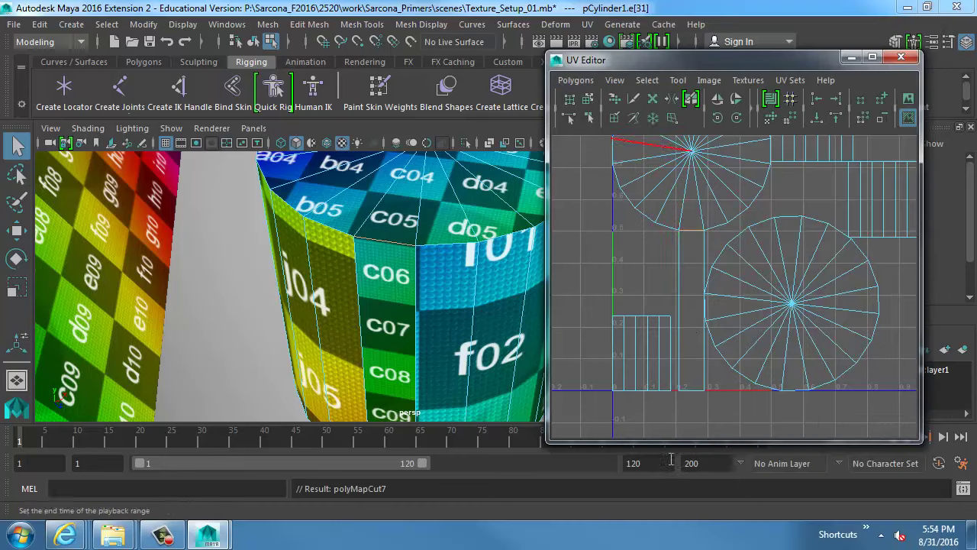
pyautogui.moveTo(701, 268); pyautogui.dragTo(701, 269, button='right')
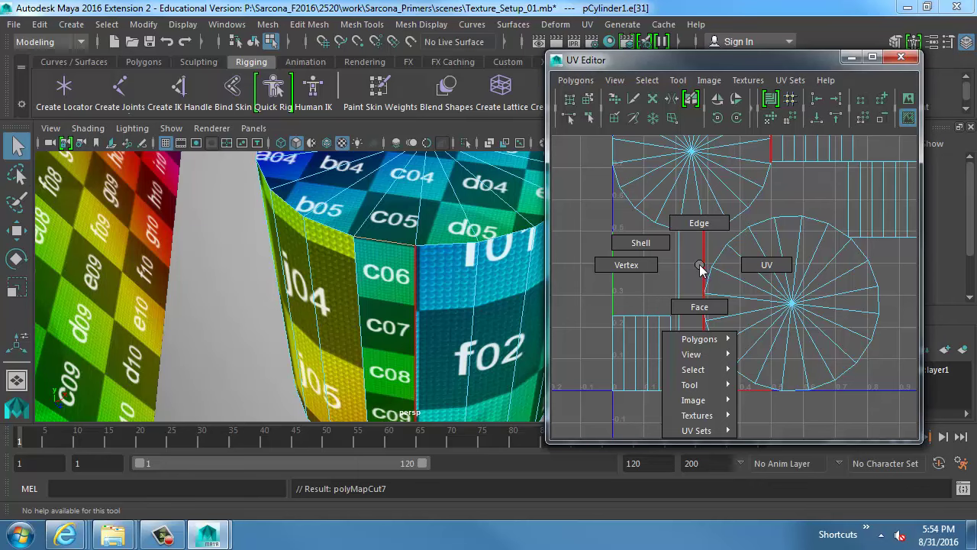
pyautogui.moveTo(700, 265); pyautogui.dragTo(699, 265, button='right')
# Step: Reselect the whole cylinder and unfold its UVs with the strip separated from the cap
pyautogui.moveTo(371, 233); pyautogui.dragTo(477, 174, button='right')
pyautogui.click(575, 79)
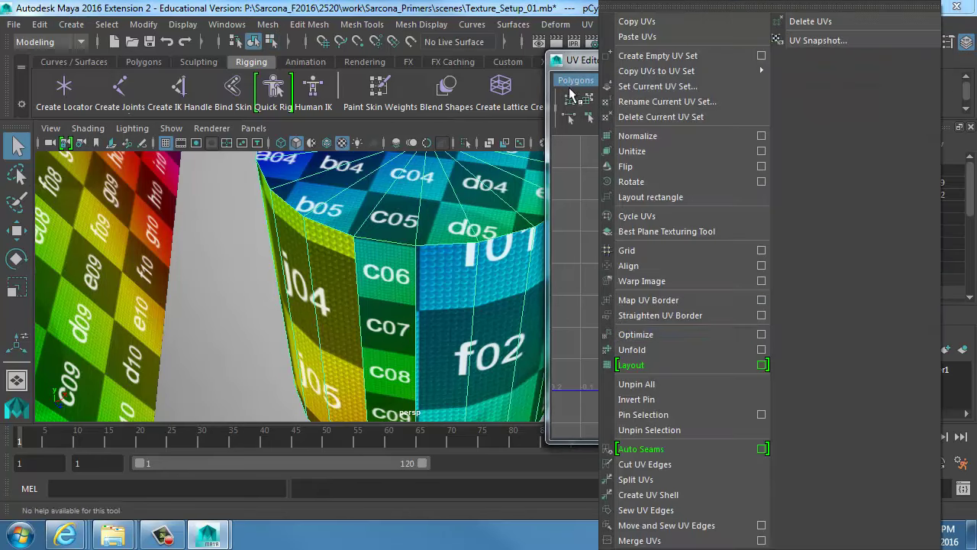
pyautogui.click(651, 360)
pyautogui.scroll(-3, 734, 285)
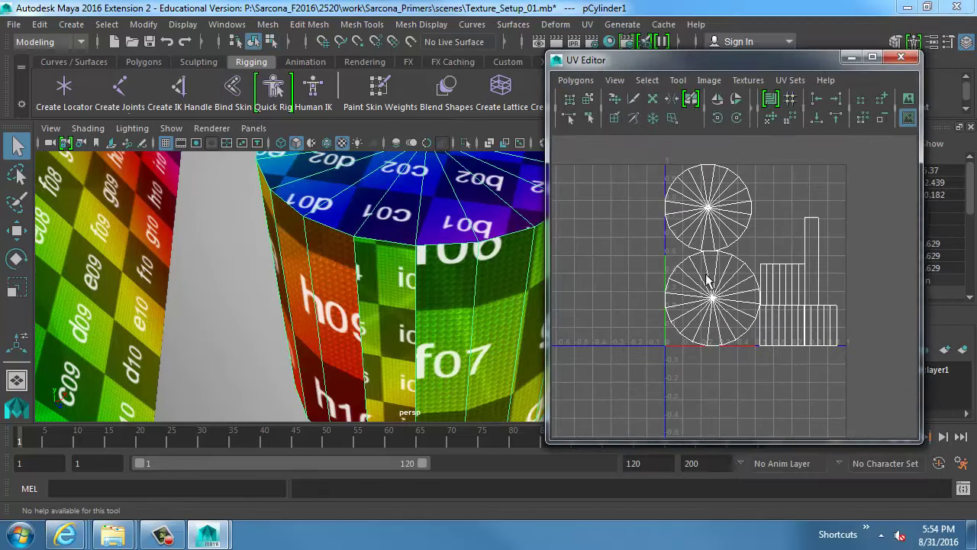
# Step: Scale the cylinder uniformly, move it clear of the neighbouring objects, and deselect it
pyautogui.keyDown('alt'); pyautogui.moveTo(469, 311); pyautogui.dragTo(417, 308, button='right'); pyautogui.keyUp('alt')
pyautogui.keyDown('alt'); pyautogui.moveTo(417, 307); pyautogui.dragTo(449, 306); pyautogui.keyUp('alt')
pyautogui.press('r')
pyautogui.moveTo(455, 273); pyautogui.dragTo(433, 289)
pyautogui.keyDown('alt'); pyautogui.moveTo(437, 296); pyautogui.dragTo(363, 325, button='middle'); pyautogui.keyUp('alt')
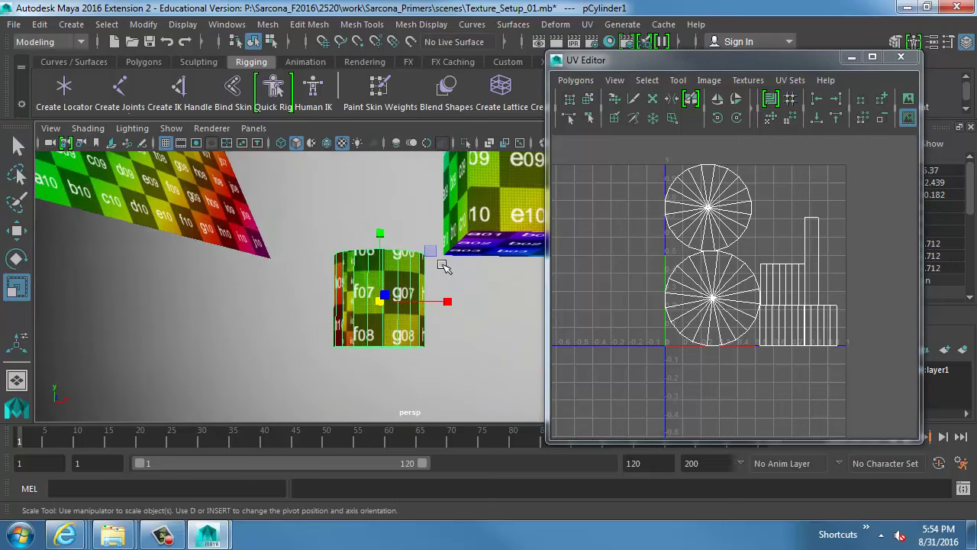
pyautogui.press('w')
pyautogui.moveTo(432, 255); pyautogui.dragTo(466, 297)
pyautogui.press('f')
pyautogui.keyDown('alt'); pyautogui.moveTo(375, 321); pyautogui.dragTo(486, 331); pyautogui.keyUp('alt')
pyautogui.click(529, 267)
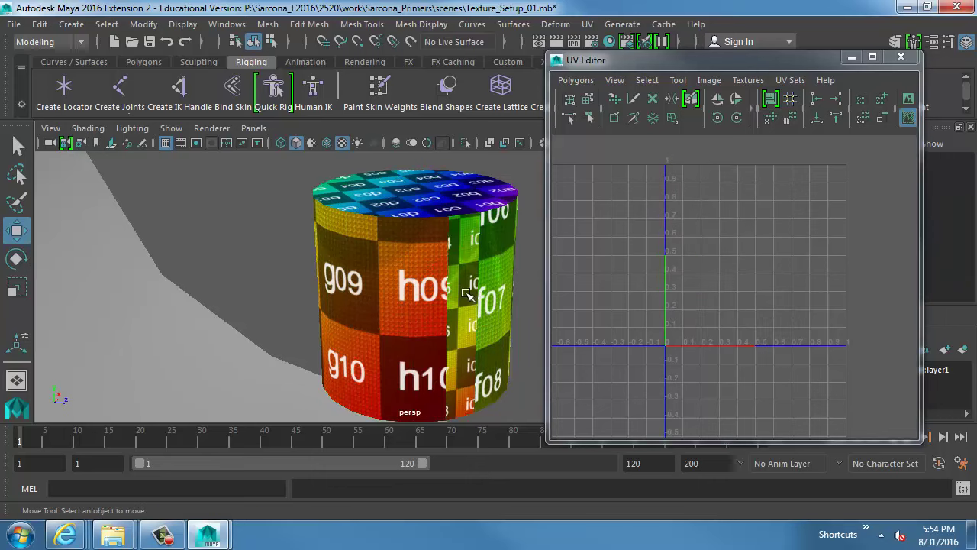
# Step: Select the long outer edge of the loose side strip and move and sew it to the adjoining side shell
pyautogui.keyDown('alt'); pyautogui.moveTo(463, 290); pyautogui.dragTo(440, 304); pyautogui.keyUp('alt')
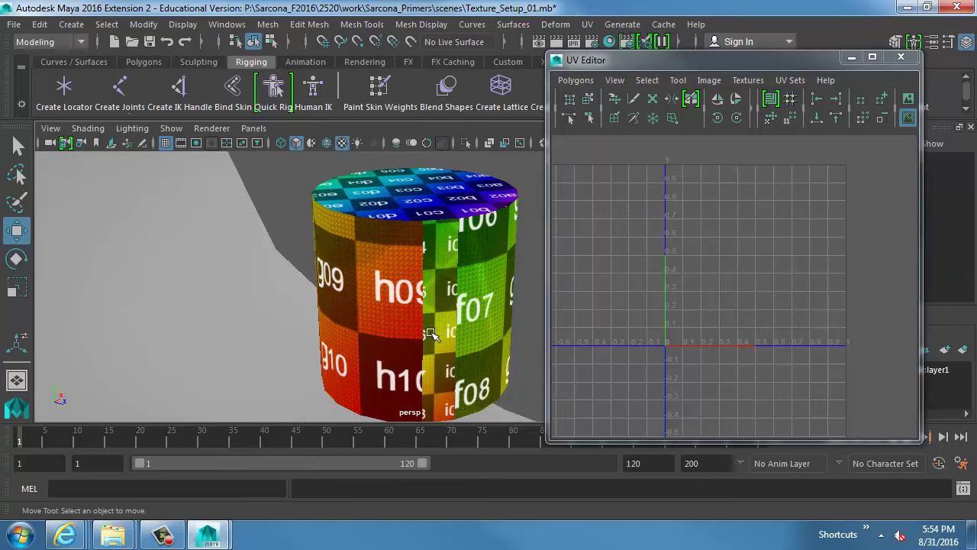
pyautogui.keyDown('alt'); pyautogui.moveTo(381, 315); pyautogui.dragTo(430, 323); pyautogui.keyUp('alt')
pyautogui.click(418, 304)
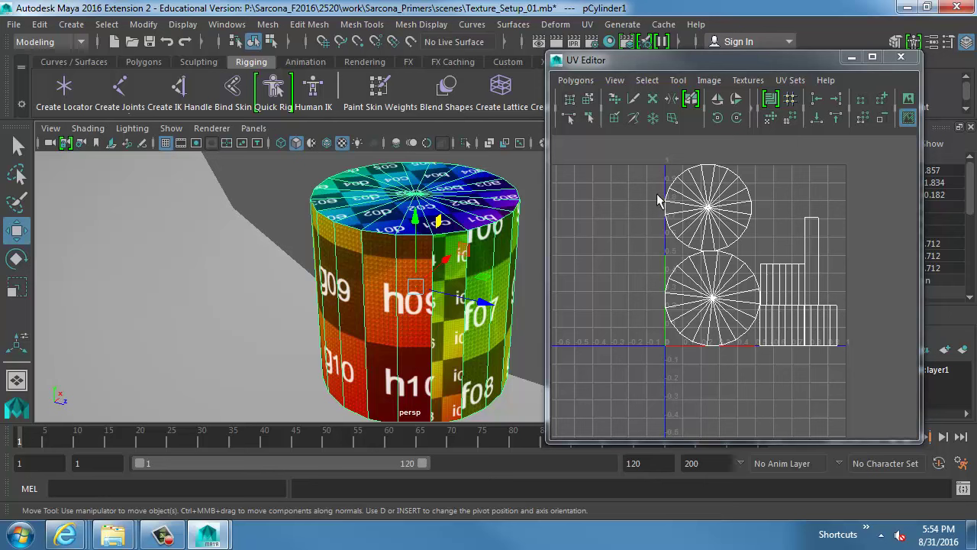
pyautogui.moveTo(804, 280); pyautogui.dragTo(809, 255, button='right')
pyautogui.keyDown('alt'); pyautogui.moveTo(814, 272); pyautogui.dragTo(641, 260, button='middle'); pyautogui.keyUp('alt')
pyautogui.keyDown('alt'); pyautogui.moveTo(641, 260); pyautogui.dragTo(674, 266, button='right'); pyautogui.keyUp('alt')
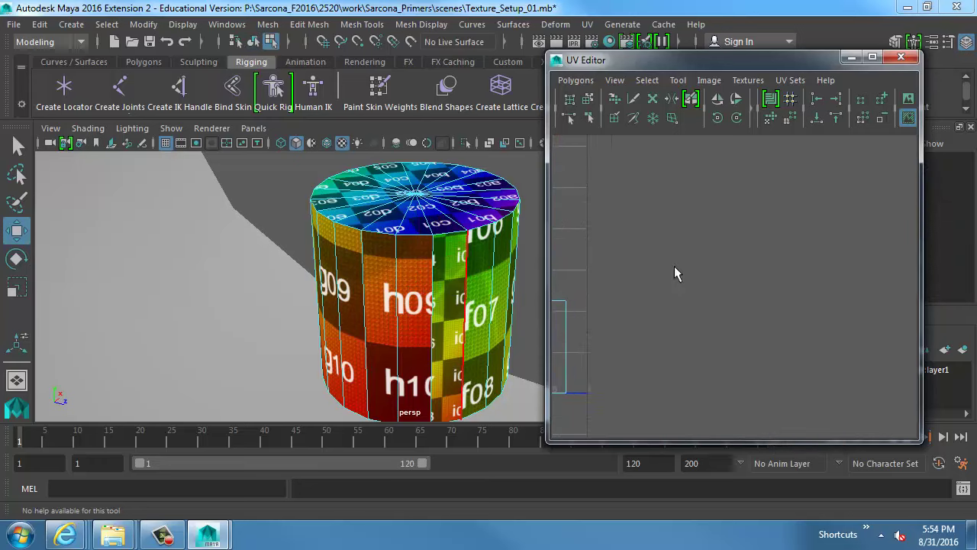
pyautogui.keyDown('alt'); pyautogui.moveTo(675, 266); pyautogui.dragTo(896, 267, button='middle'); pyautogui.keyUp('alt')
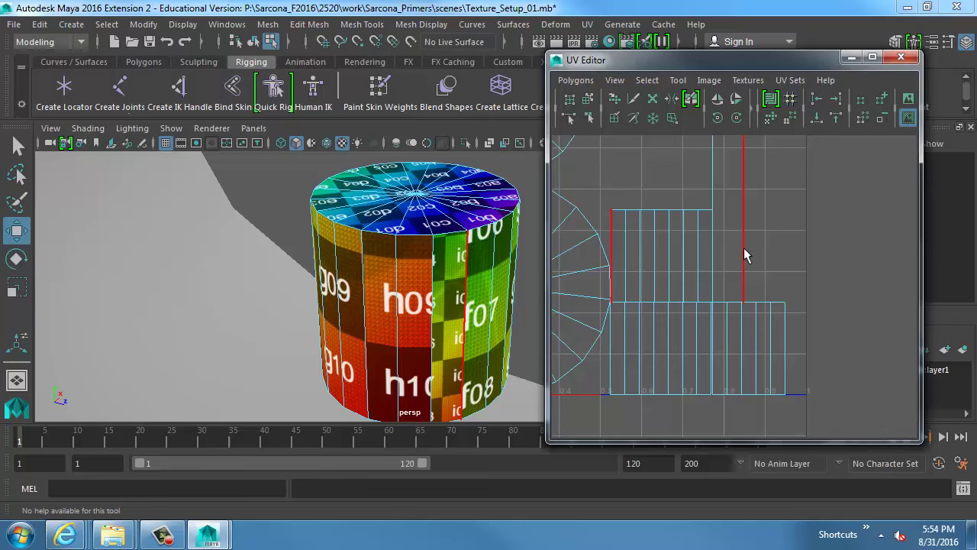
pyautogui.click(489, 269)
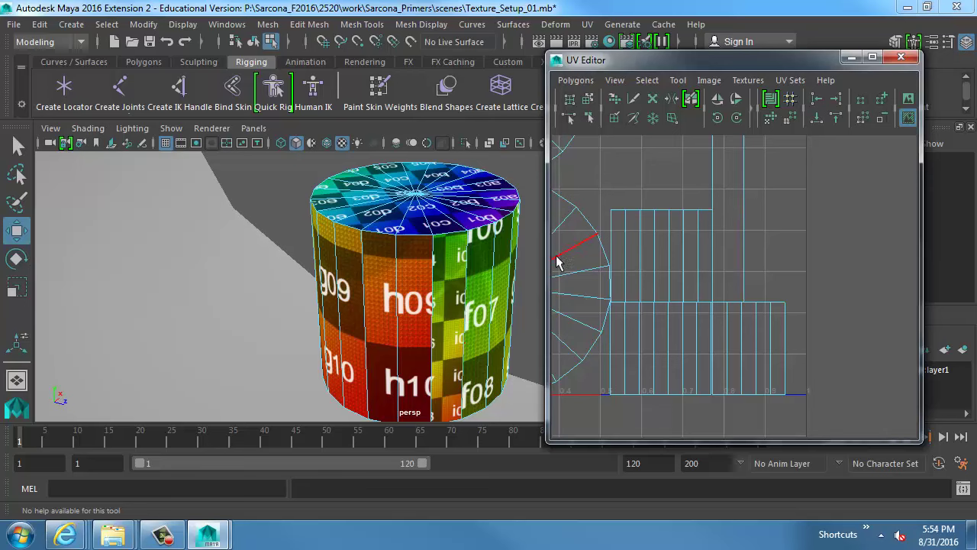
pyautogui.click(739, 216)
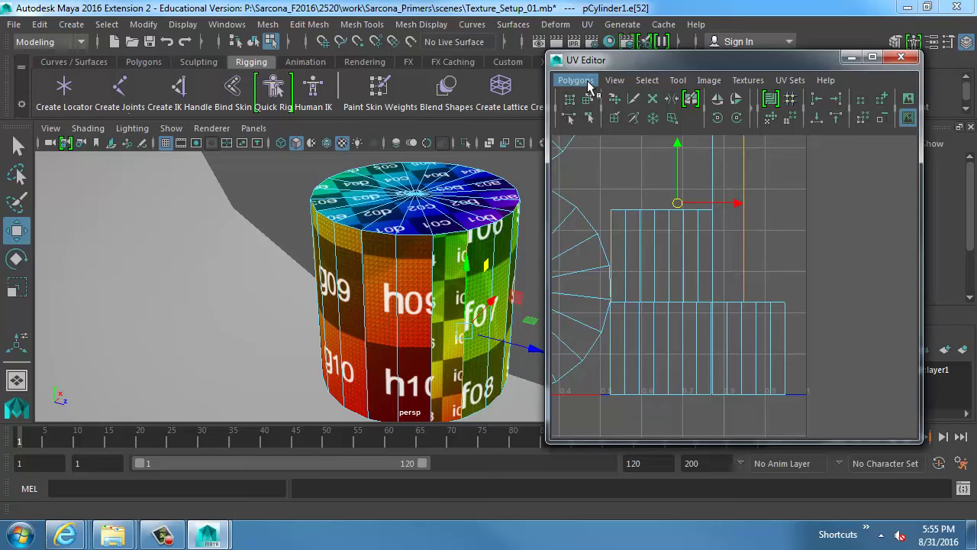
pyautogui.click(589, 85)
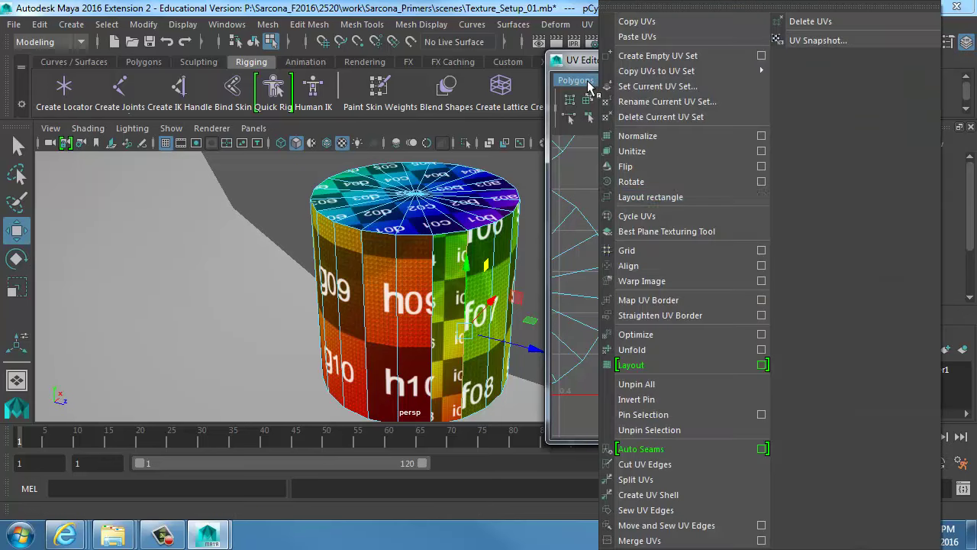
pyautogui.click(690, 525)
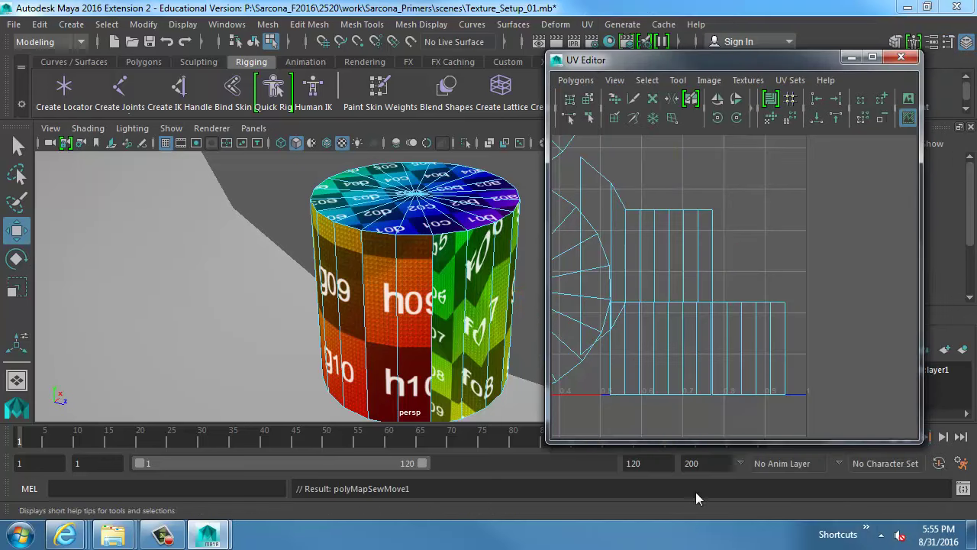
# Step: Move and sew the two remaining seam edges between the side shells to join the cylinder's sides into one strip
pyautogui.click(713, 246)
pyautogui.click(576, 80)
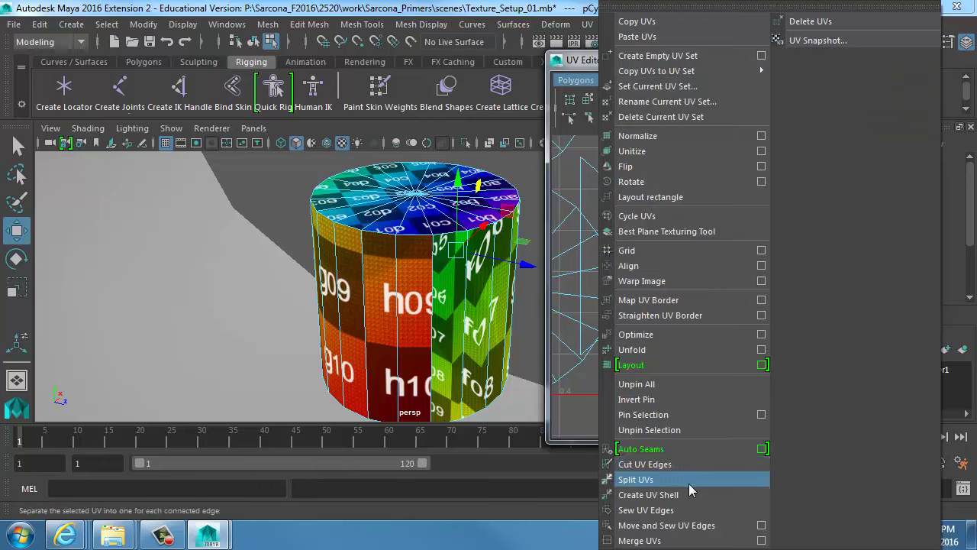
pyautogui.click(676, 526)
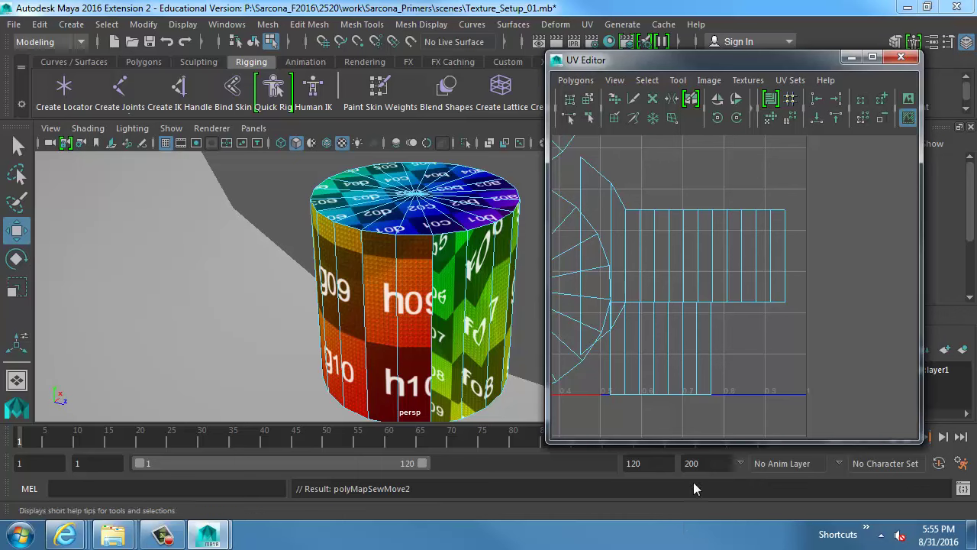
pyautogui.click(711, 318)
pyautogui.click(575, 80)
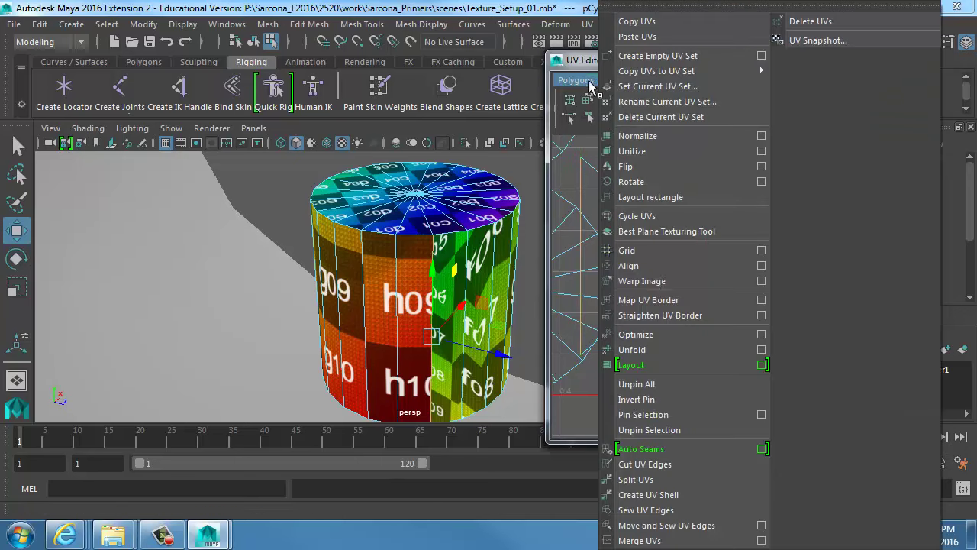
pyautogui.click(677, 526)
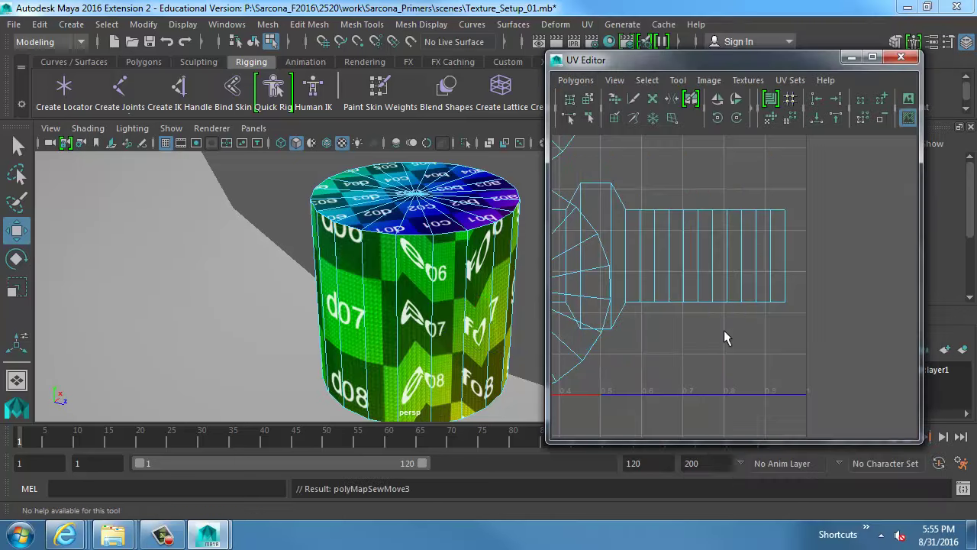
# Step: Select the whole cylinder and unfold its UVs to straighten the sewn side strip
pyautogui.scroll(-5, 725, 329)
pyautogui.moveTo(368, 281); pyautogui.dragTo(427, 229, button='right')
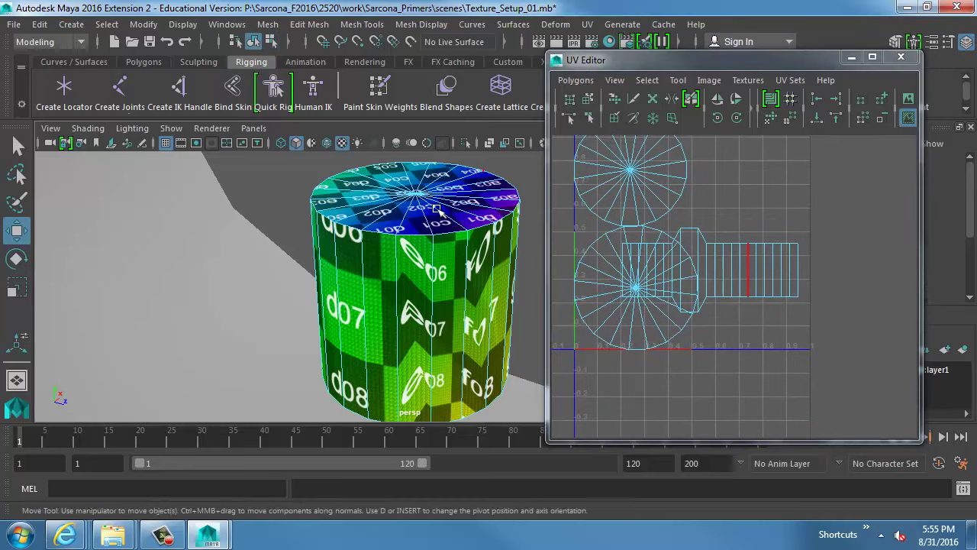
pyautogui.click(574, 76)
pyautogui.click(576, 81)
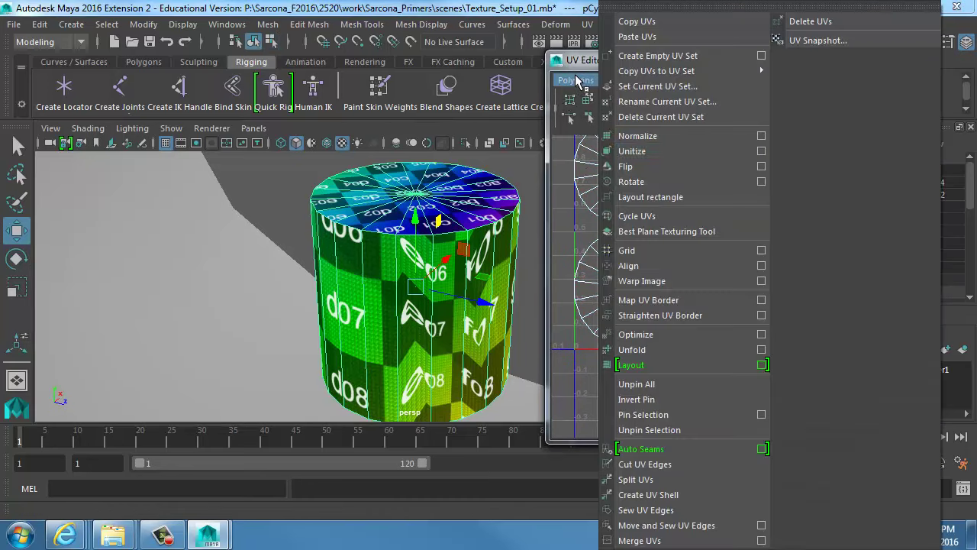
pyautogui.click(647, 351)
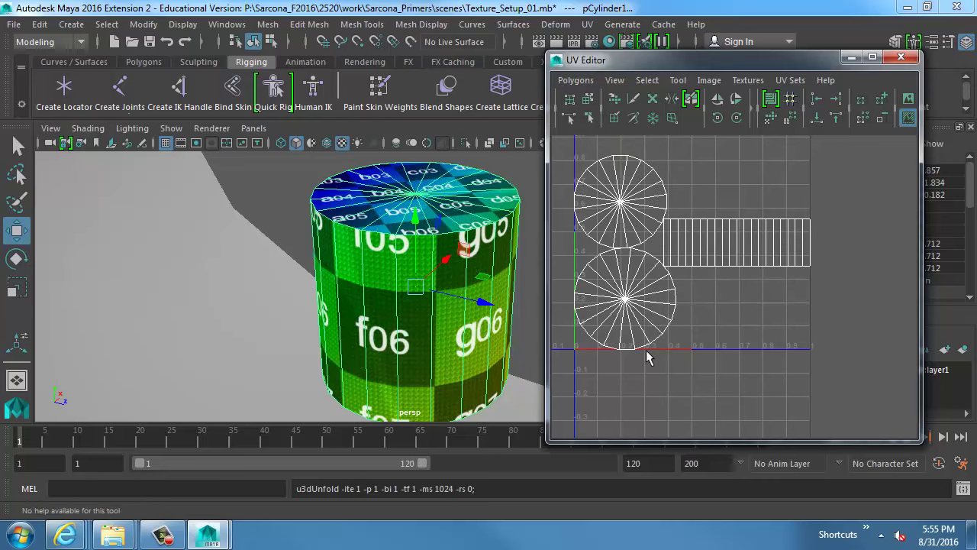
# Step: Move the top cap's UV shell beside the bottom cap's shell, below the side strip, and select the side strip's shell
pyautogui.keyDown('alt'); pyautogui.moveTo(505, 288); pyautogui.dragTo(468, 231); pyautogui.keyUp('alt')
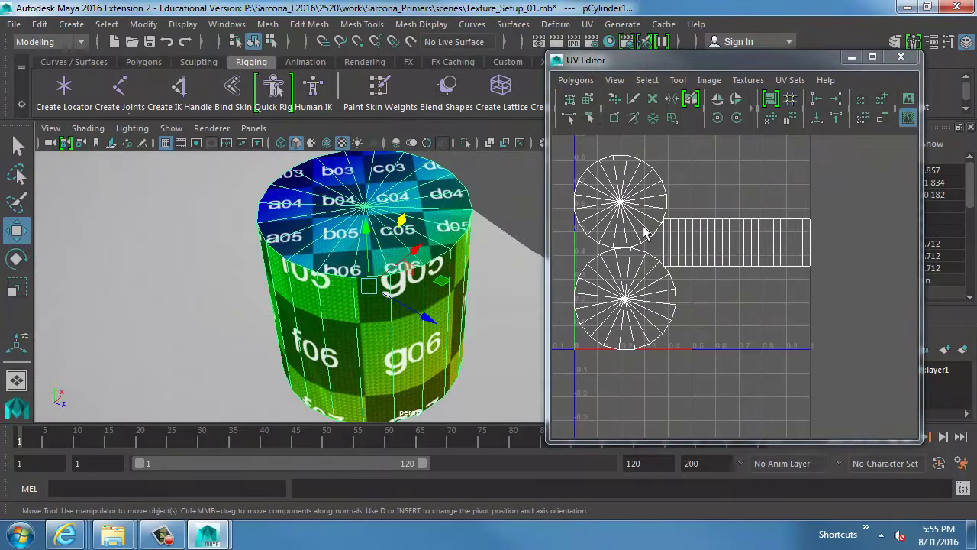
pyautogui.rightClick(690, 232)
pyautogui.click(645, 212)
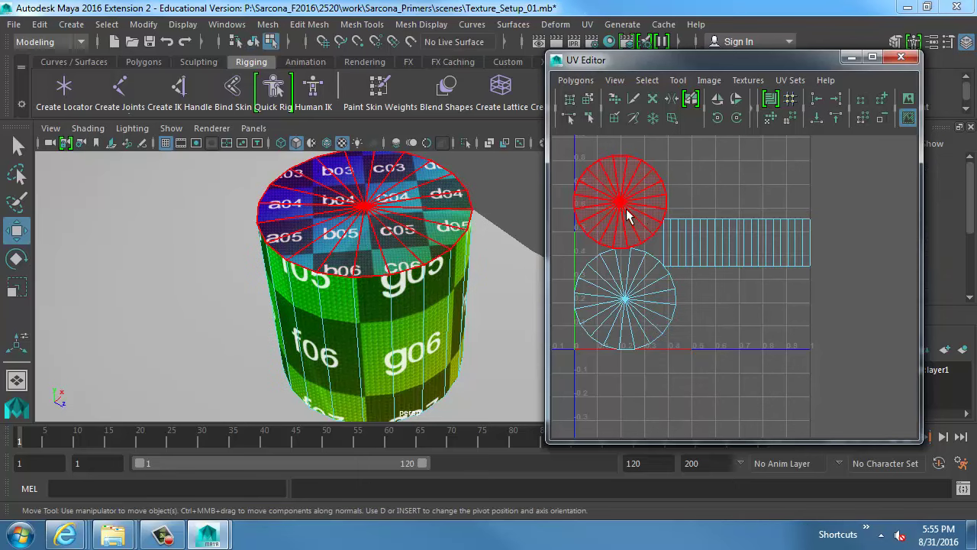
pyautogui.click(623, 222)
pyautogui.keyDown('alt'); pyautogui.moveTo(617, 211); pyautogui.dragTo(621, 238, button='middle'); pyautogui.keyUp('alt')
pyautogui.moveTo(621, 232); pyautogui.dragTo(734, 330)
pyautogui.click(688, 262)
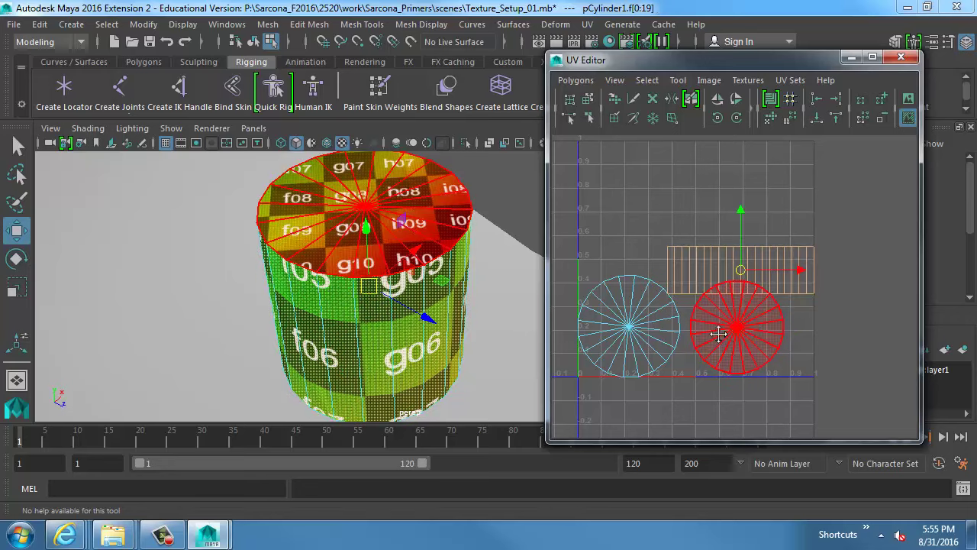
# Step: Move the side strip's UV shell up, enlarge it and position it above the two cap shells
pyautogui.keyDown('alt'); pyautogui.moveTo(718, 332); pyautogui.dragTo(707, 331, button='middle'); pyautogui.keyUp('alt')
pyautogui.moveTo(725, 315); pyautogui.dragTo(721, 276, button='middle')
pyautogui.press('r')
pyautogui.press('r')
pyautogui.keyDown('alt'); pyautogui.moveTo(721, 276); pyautogui.dragTo(781, 287, button='middle'); pyautogui.keyUp('alt')
pyautogui.press('w')
pyautogui.moveTo(760, 271); pyautogui.dragTo(764, 290, button='middle')
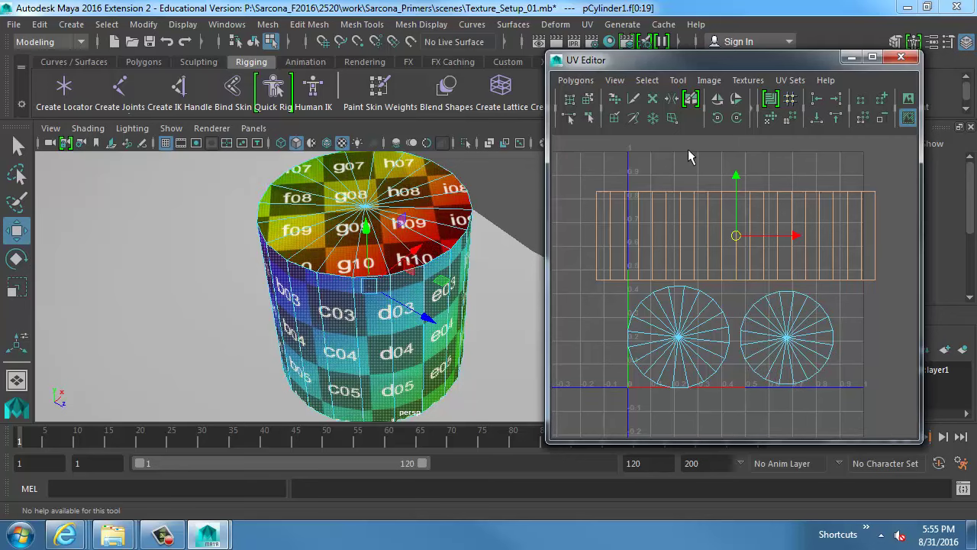
# Step: Scale and move all shells to fit inside the 0 to 1 UV square, and lower the two caps away from the side strip
pyautogui.moveTo(565, 166); pyautogui.dragTo(919, 424)
pyautogui.press('r')
pyautogui.moveTo(842, 377); pyautogui.dragTo(833, 378, button='middle')
pyautogui.press('w')
pyautogui.moveTo(777, 385); pyautogui.dragTo(790, 395, button='middle')
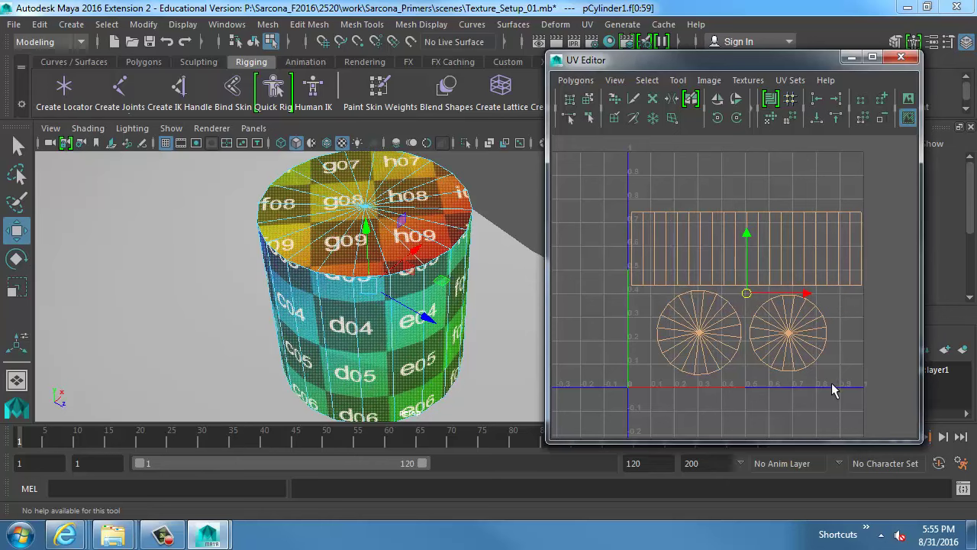
pyautogui.moveTo(845, 386); pyautogui.dragTo(681, 314)
pyautogui.moveTo(742, 346); pyautogui.dragTo(746, 353, button='middle')
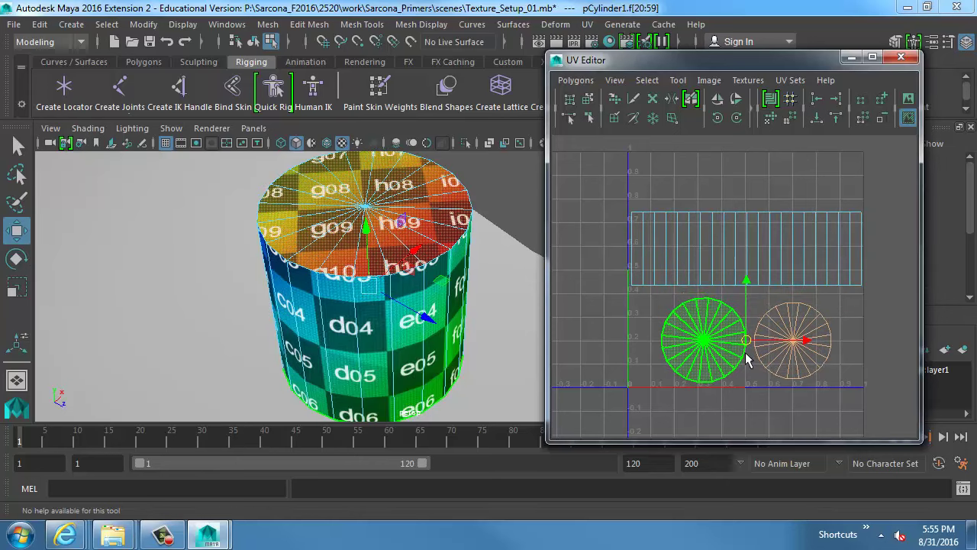
# Step: Return the cylinder to object mode, close the UV Editor and reselect the cylinder
pyautogui.moveTo(419, 265); pyautogui.dragTo(443, 253, button='right')
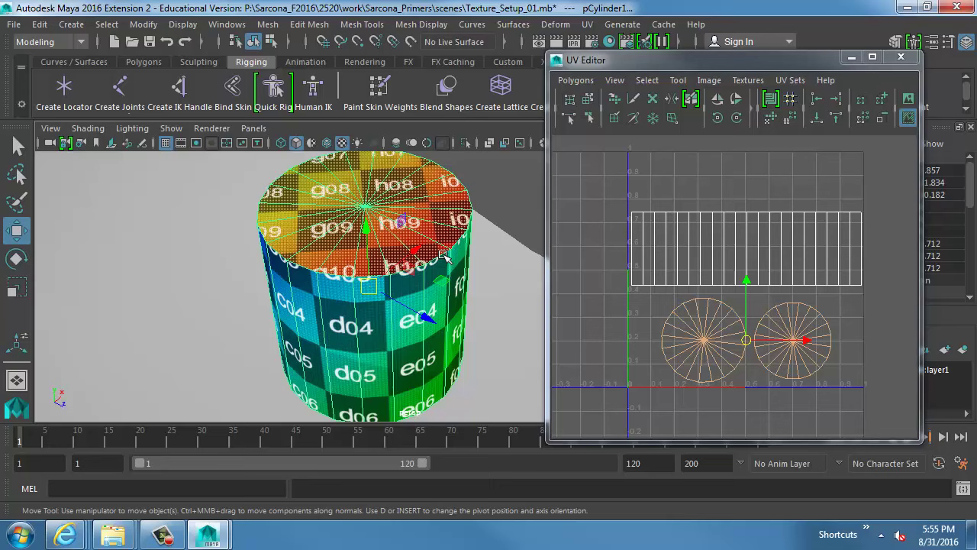
pyautogui.click(506, 273)
pyautogui.keyDown('alt'); pyautogui.moveTo(506, 273); pyautogui.dragTo(535, 294); pyautogui.keyUp('alt')
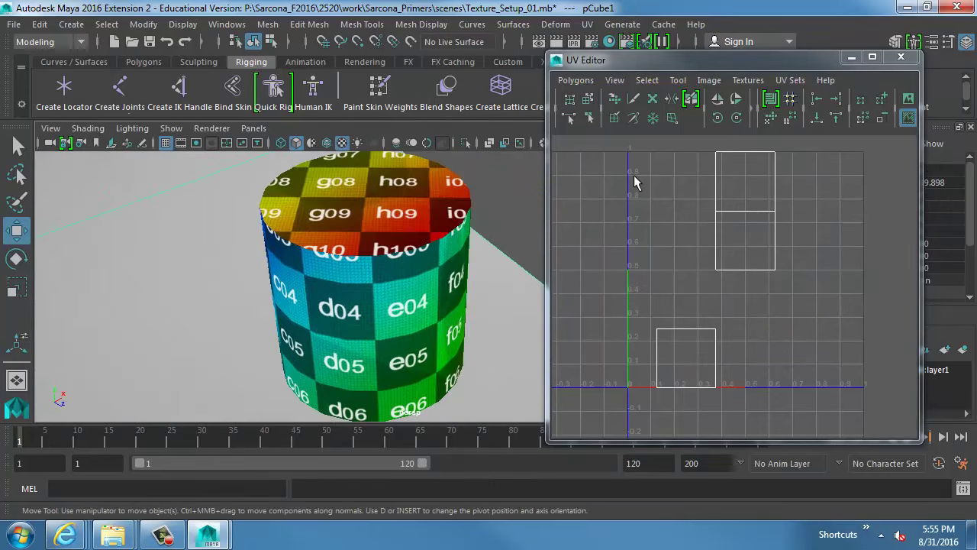
pyautogui.click(901, 57)
pyautogui.click(660, 234)
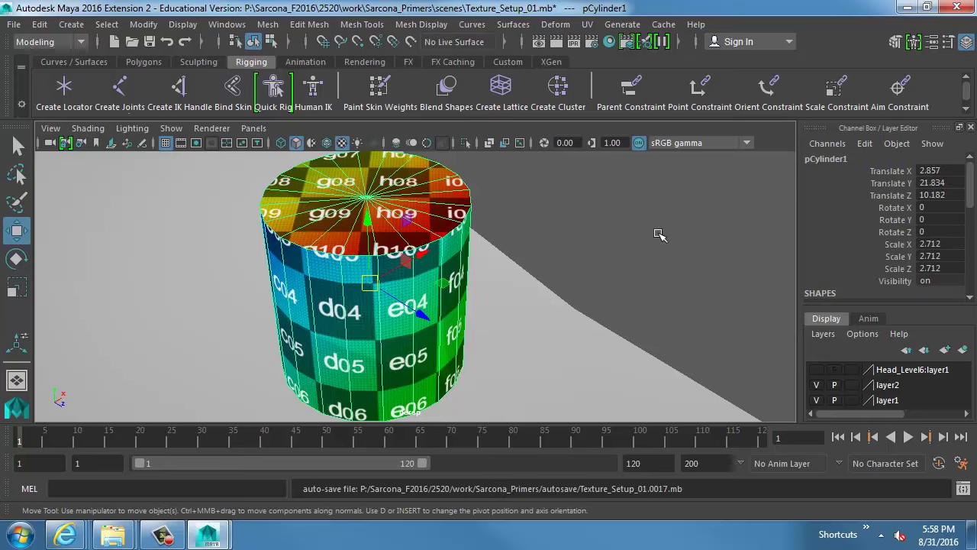
# Step: Assign a new Surface Shader to the cylinder with the file texture UV_Layout.png from sourceimages as its Out Color
pyautogui.rightClick(306, 195)
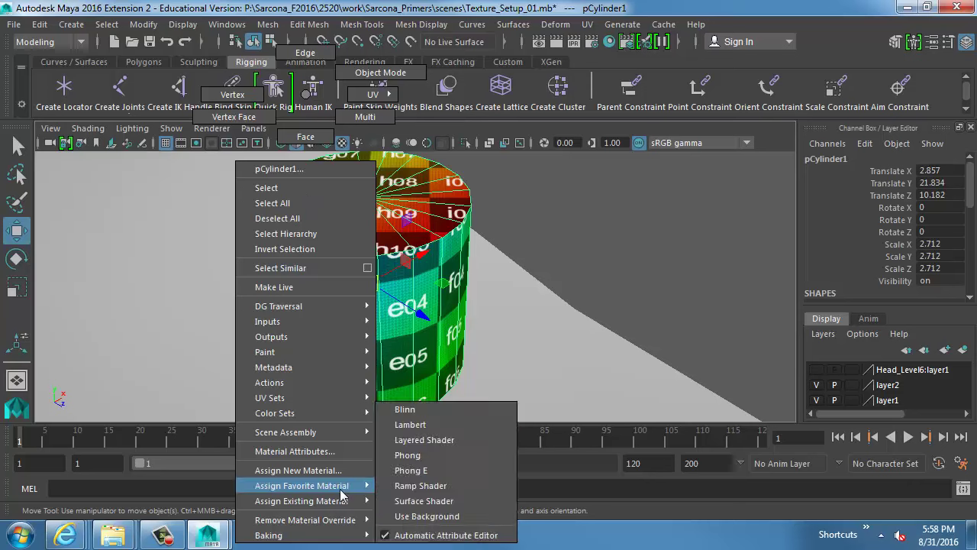
pyautogui.moveTo(340, 488)
pyautogui.click(433, 498)
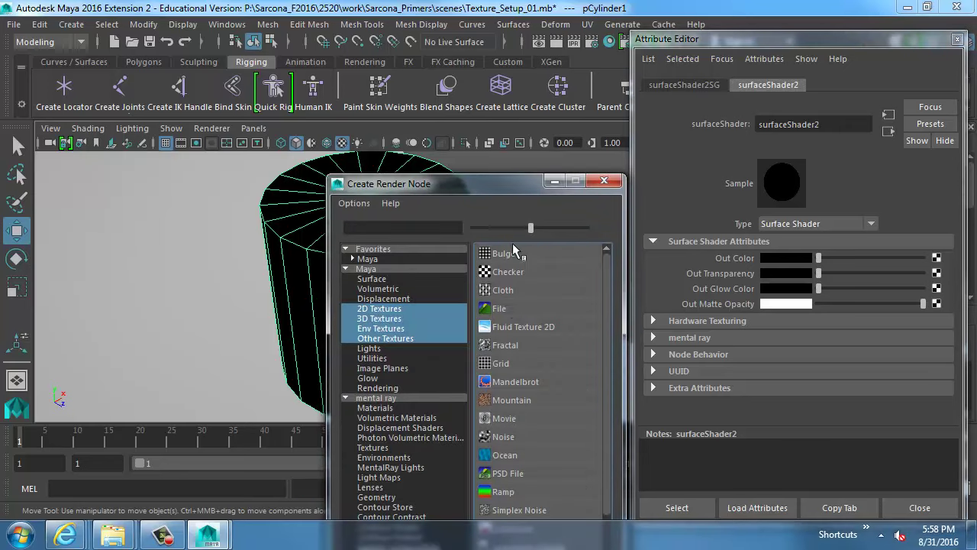
pyautogui.click(504, 308)
pyautogui.click(931, 294)
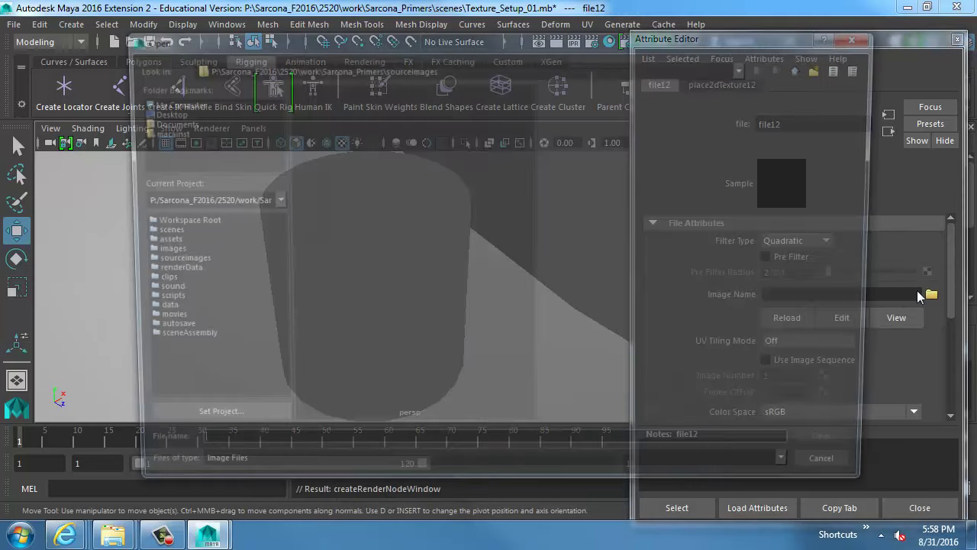
pyautogui.click(484, 336)
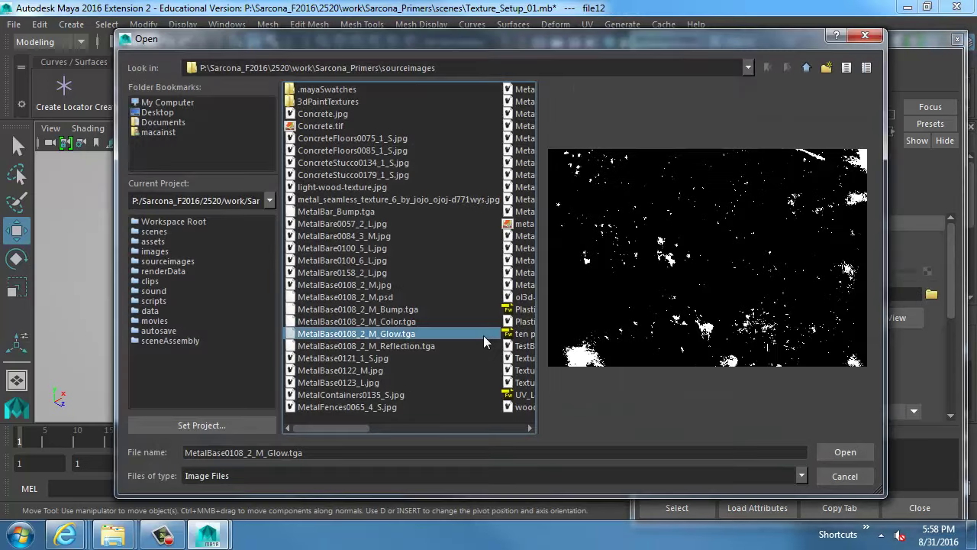
pyautogui.click(522, 395)
pyautogui.doubleClick(423, 391)
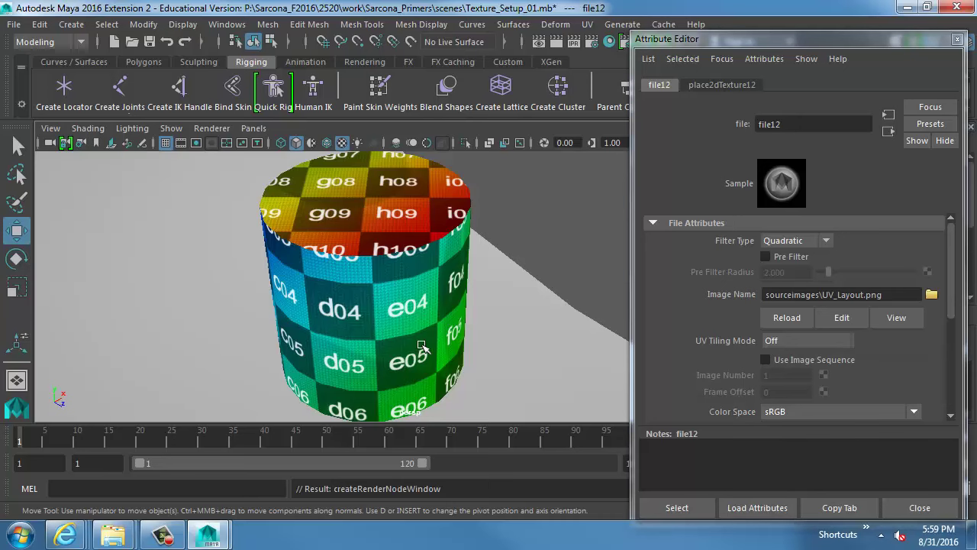
# Step: Delete the unwrapped cylinder and create a new polygon cylinder in its place
pyautogui.click(360, 196)
pyautogui.scroll(-2, 419, 281)
pyautogui.keyDown('alt'); pyautogui.moveTo(419, 281); pyautogui.dragTo(410, 283); pyautogui.keyUp('alt')
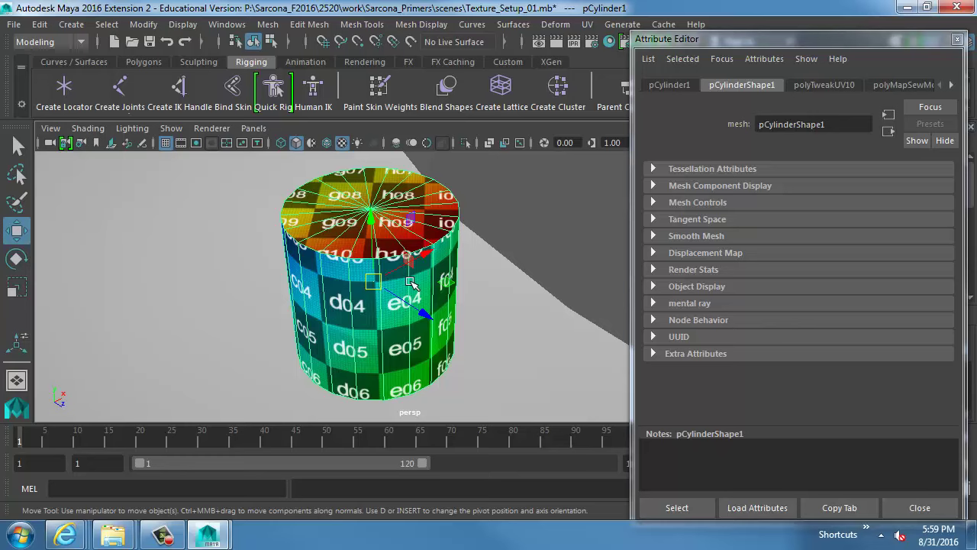
pyautogui.press('Delete')
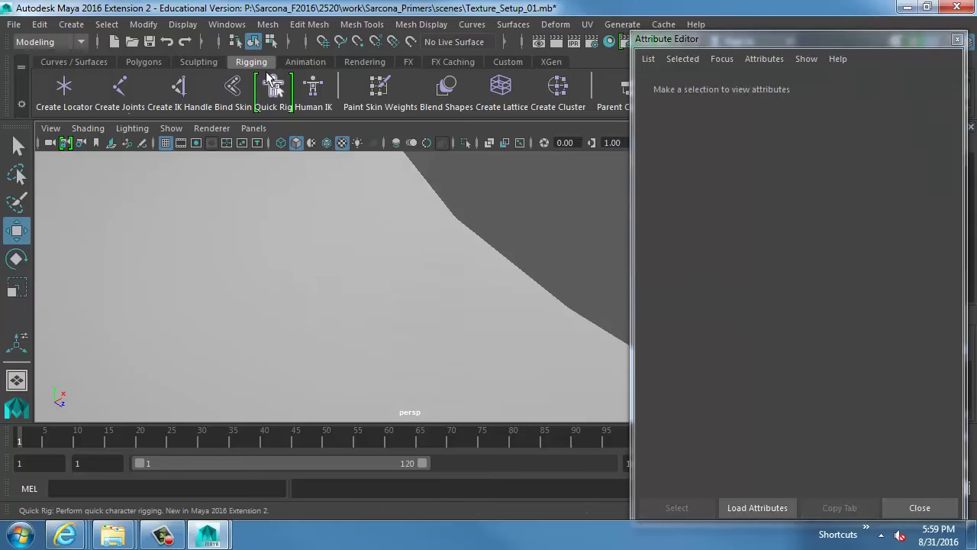
pyautogui.click(80, 27)
pyautogui.moveTo(133, 79)
pyautogui.click(310, 116)
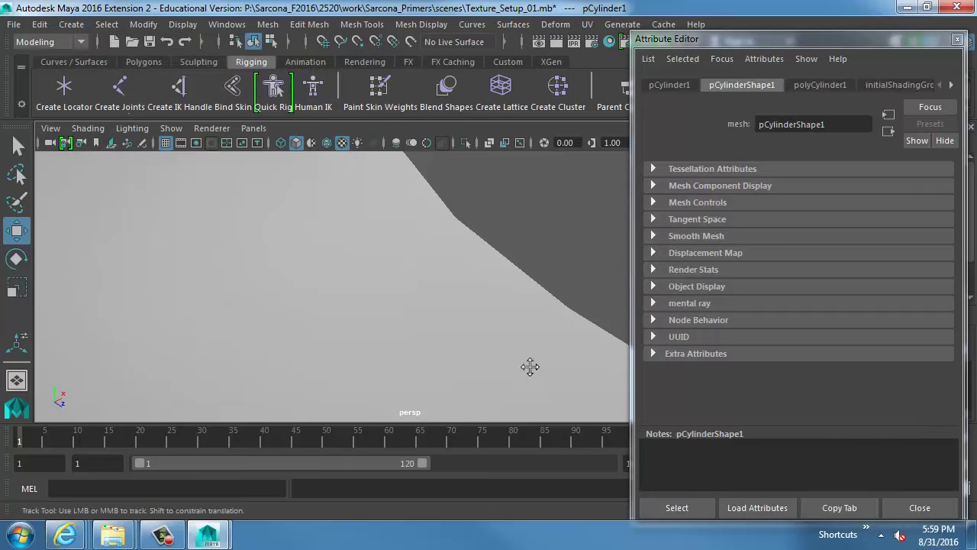
# Step: Raise the new cylinder above the ground and scale it up uniformly
pyautogui.keyDown('alt'); pyautogui.moveTo(530, 367); pyautogui.dragTo(297, 325, button='right'); pyautogui.keyUp('alt')
pyautogui.keyDown('alt'); pyautogui.moveTo(237, 358); pyautogui.dragTo(380, 216, button='middle'); pyautogui.keyUp('alt')
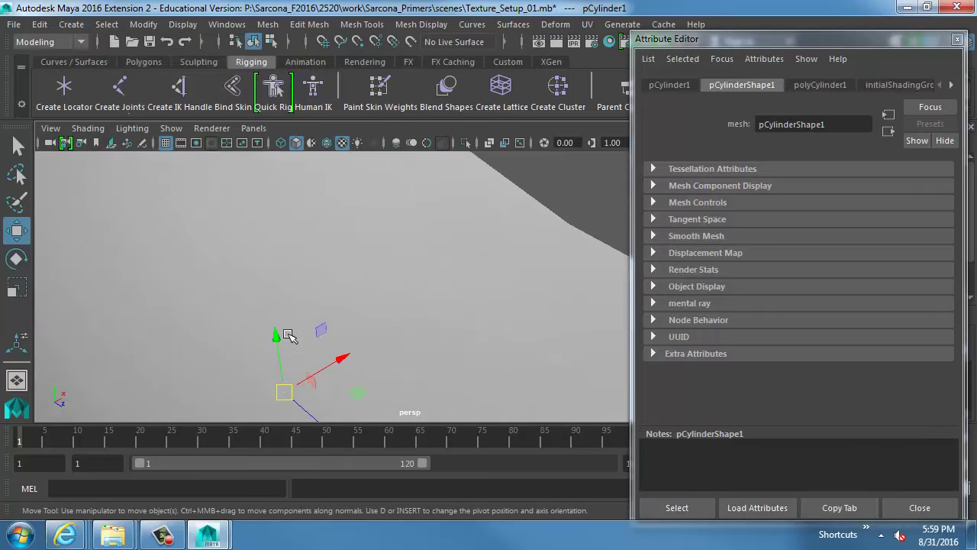
pyautogui.moveTo(280, 335); pyautogui.dragTo(270, 228)
pyautogui.press('r')
pyautogui.moveTo(266, 264); pyautogui.dragTo(353, 284)
# Step: Assign the existing surfaceShader2 material to the new cylinder and inspect how the checker texture maps onto it
pyautogui.moveTo(289, 269); pyautogui.dragTo(432, 508, button='right')
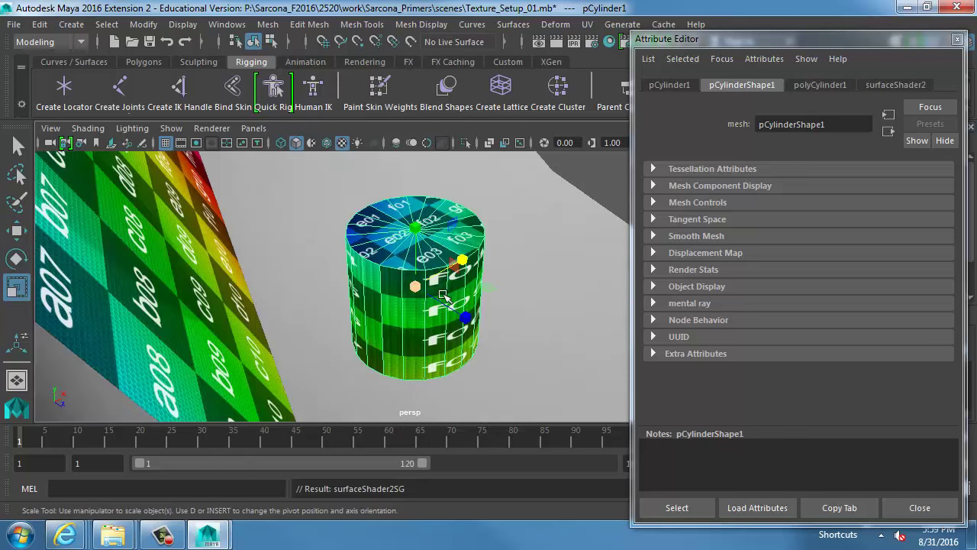
pyautogui.keyDown('alt'); pyautogui.moveTo(444, 295); pyautogui.dragTo(345, 253); pyautogui.keyUp('alt')
pyautogui.keyDown('alt'); pyautogui.moveTo(346, 254); pyautogui.dragTo(433, 262, button='right'); pyautogui.keyUp('alt')
pyautogui.keyDown('alt'); pyautogui.moveTo(434, 262); pyautogui.dragTo(438, 264, button='middle'); pyautogui.keyUp('alt')
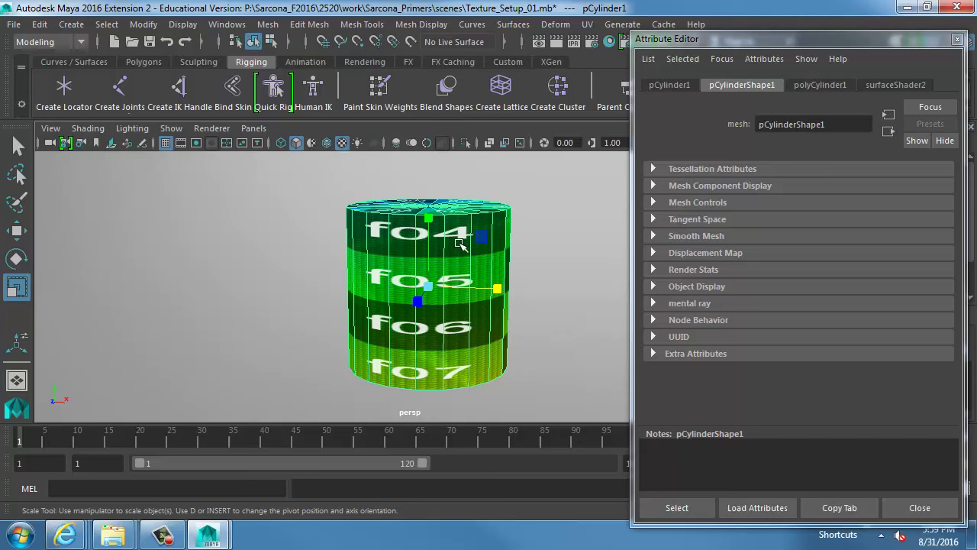
pyautogui.keyDown('alt'); pyautogui.moveTo(460, 246); pyautogui.dragTo(509, 263); pyautogui.keyUp('alt')
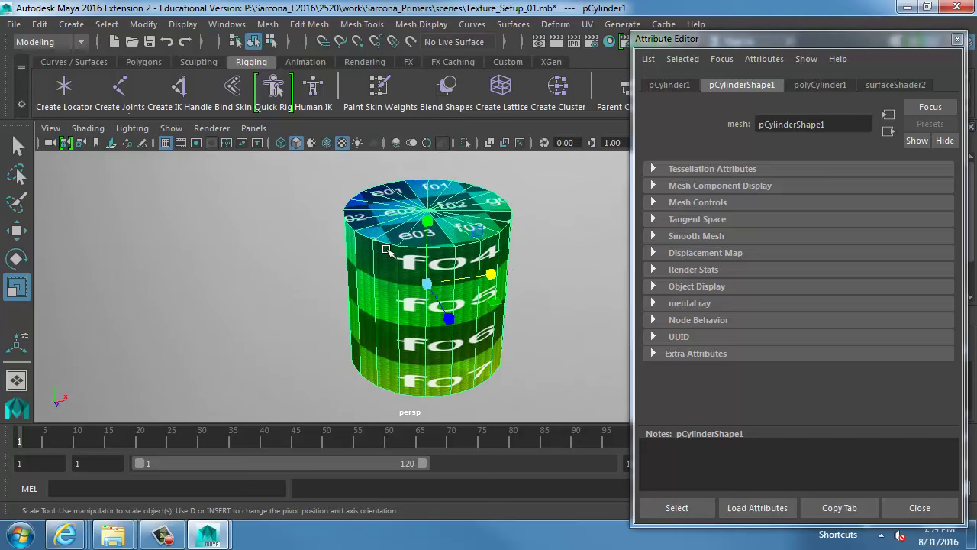
# Step: Select the cylinder's side faces and apply a cylindrical UV projection to them
pyautogui.moveTo(389, 255); pyautogui.dragTo(391, 87, button='right')
pyautogui.moveTo(394, 229); pyautogui.dragTo(374, 131, button='right')
pyautogui.keyDown('alt'); pyautogui.moveTo(420, 282); pyautogui.dragTo(406, 234); pyautogui.keyUp('alt')
pyautogui.moveTo(244, 270); pyautogui.dragTo(586, 274)
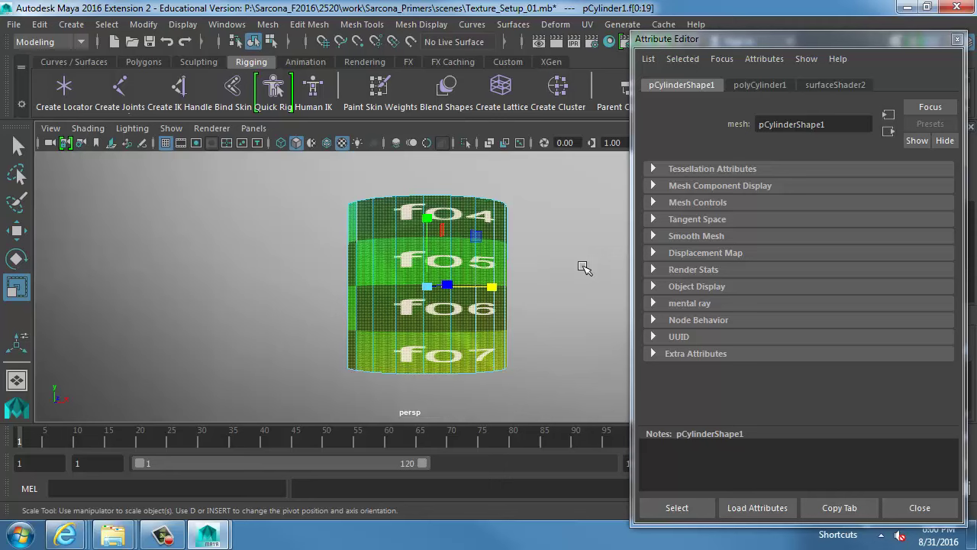
pyautogui.click(588, 25)
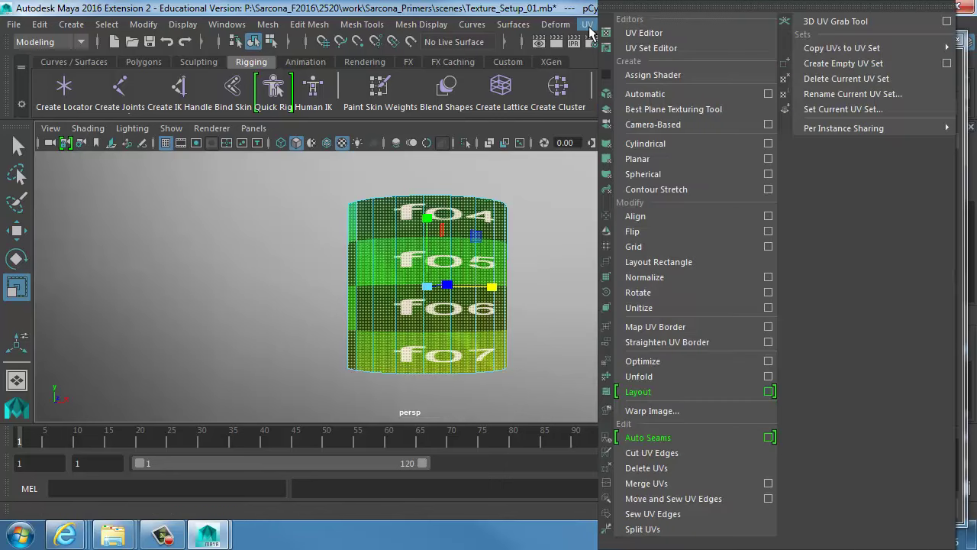
pyautogui.click(629, 146)
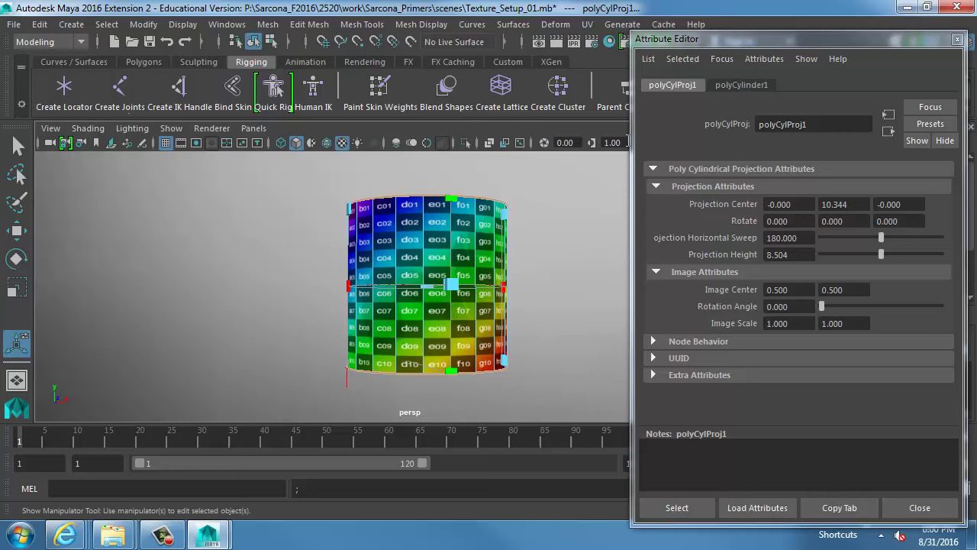
# Step: Select the top and bottom cap faces of the cylinder in wireframe display, then restore the textured display
pyautogui.keyDown('alt'); pyautogui.moveTo(287, 410); pyautogui.dragTo(513, 331); pyautogui.keyUp('alt')
pyautogui.keyDown('alt'); pyautogui.moveTo(513, 331); pyautogui.dragTo(596, 333, button='right'); pyautogui.keyUp('alt')
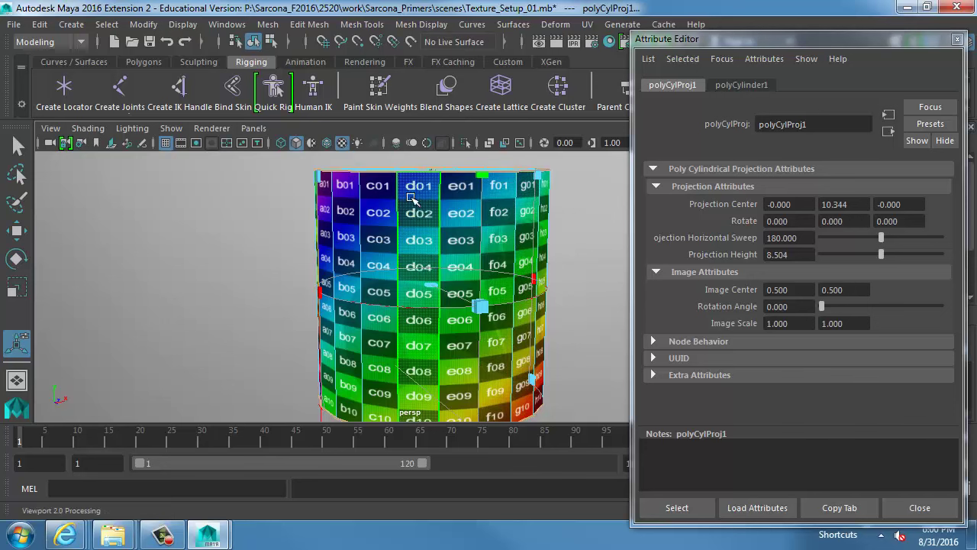
pyautogui.keyDown('alt'); pyautogui.moveTo(430, 196); pyautogui.dragTo(433, 304); pyautogui.keyUp('alt')
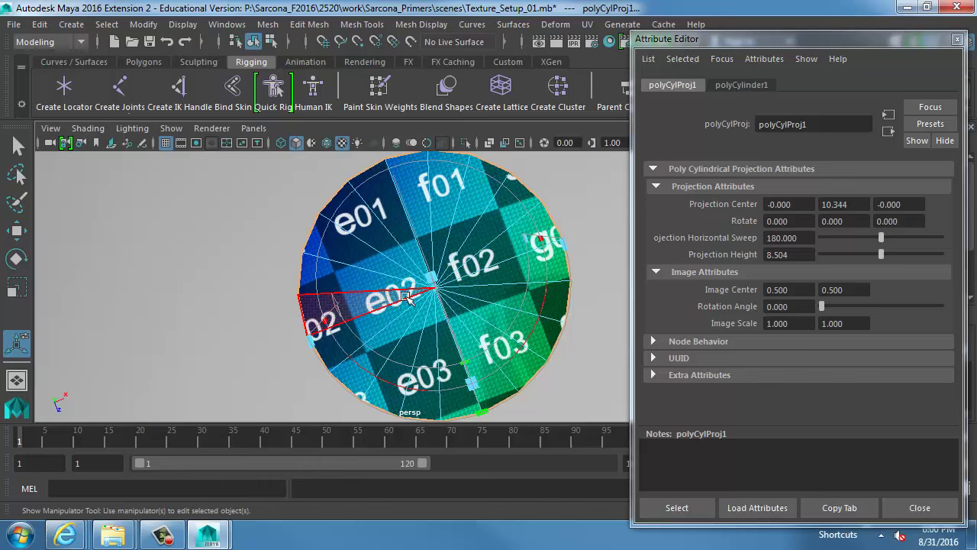
pyautogui.keyDown('alt'); pyautogui.moveTo(479, 282); pyautogui.dragTo(447, 259, button='middle'); pyautogui.keyUp('alt')
pyautogui.keyDown('alt'); pyautogui.moveTo(449, 260); pyautogui.dragTo(455, 262); pyautogui.keyUp('alt')
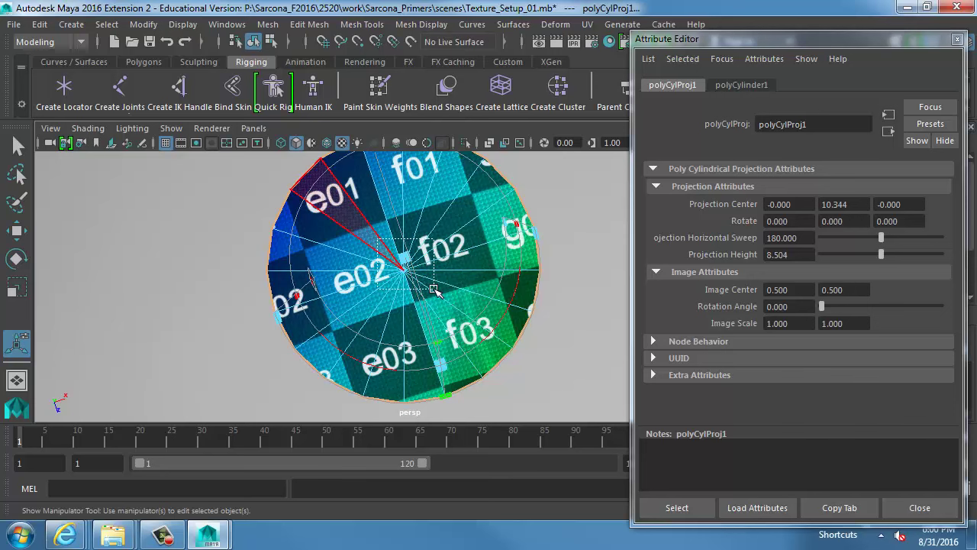
pyautogui.click(434, 291)
pyautogui.keyDown('alt'); pyautogui.moveTo(433, 290); pyautogui.dragTo(403, 284); pyautogui.keyUp('alt')
pyautogui.press('4')
pyautogui.click(492, 286)
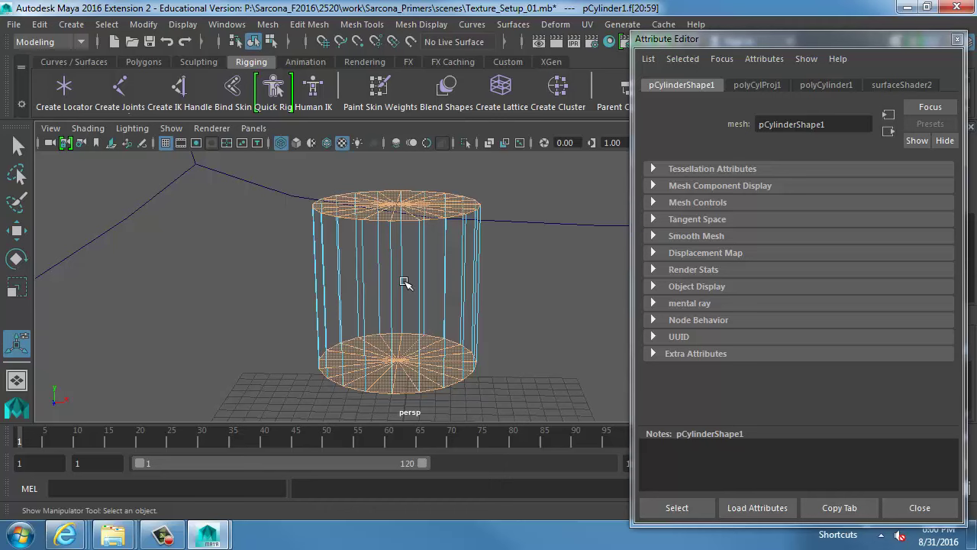
pyautogui.keyDown('alt'); pyautogui.moveTo(212, 255); pyautogui.dragTo(290, 252, button='right'); pyautogui.keyUp('alt')
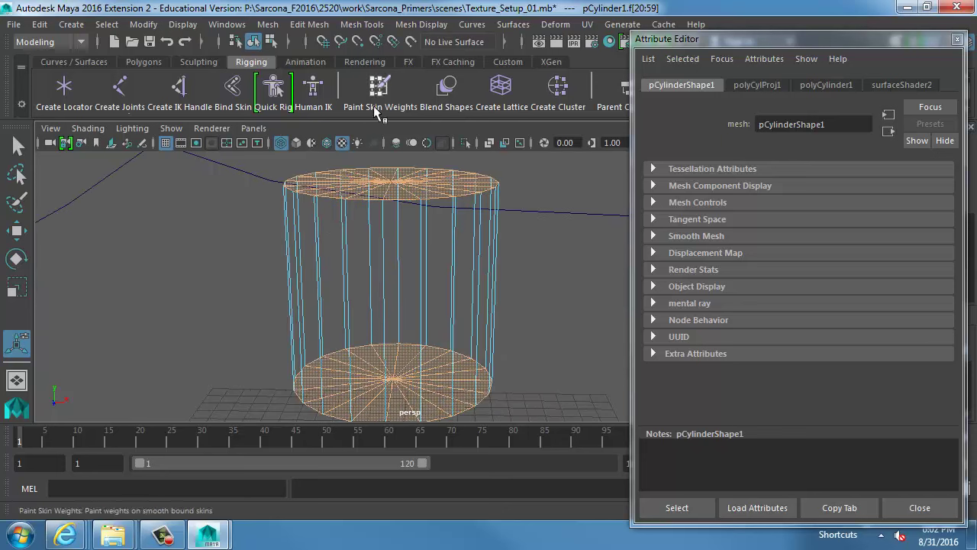
pyautogui.press('6')
pyautogui.keyDown('alt'); pyautogui.moveTo(466, 250); pyautogui.dragTo(462, 273); pyautogui.keyUp('alt')
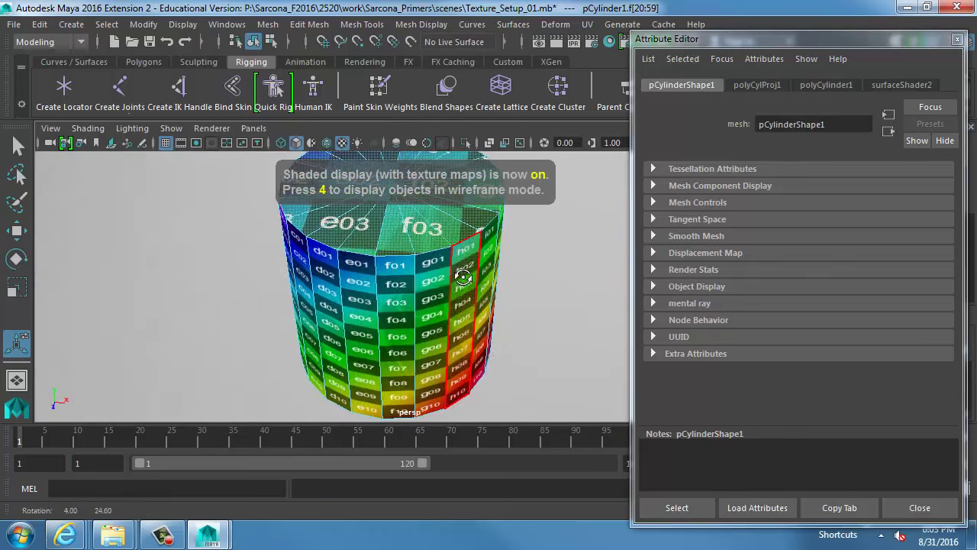
# Step: Apply a planar UV projection to the cap faces, fitted to the bounding box and projected from the Y axis
pyautogui.click(589, 24)
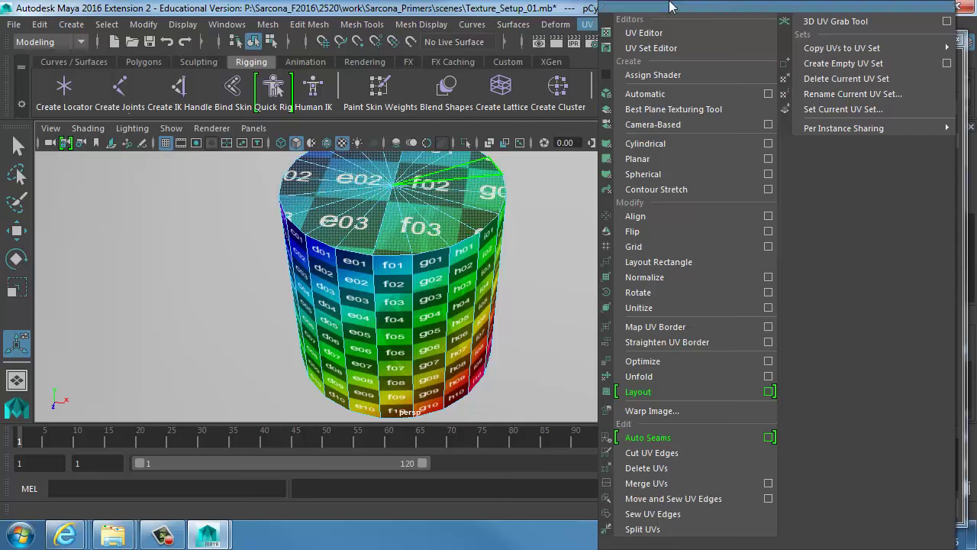
pyautogui.click(769, 159)
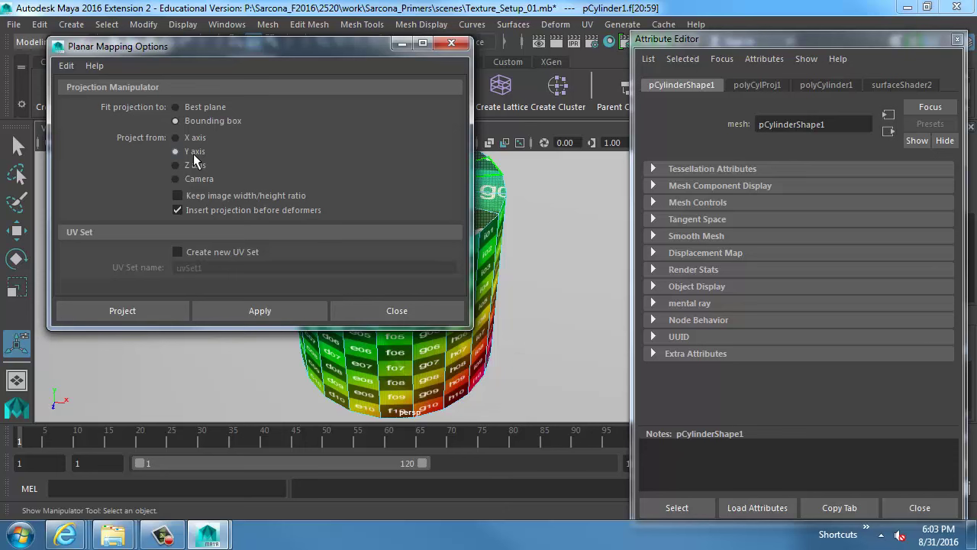
pyautogui.click(118, 313)
pyautogui.keyDown('alt'); pyautogui.moveTo(477, 281); pyautogui.dragTo(484, 260); pyautogui.keyUp('alt')
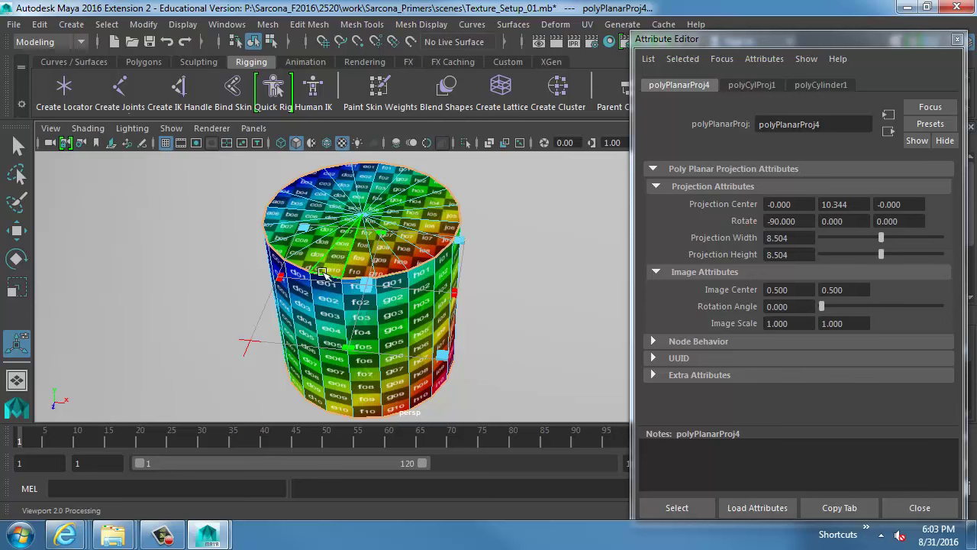
pyautogui.keyDown('alt'); pyautogui.moveTo(382, 277); pyautogui.dragTo(375, 255); pyautogui.keyUp('alt')
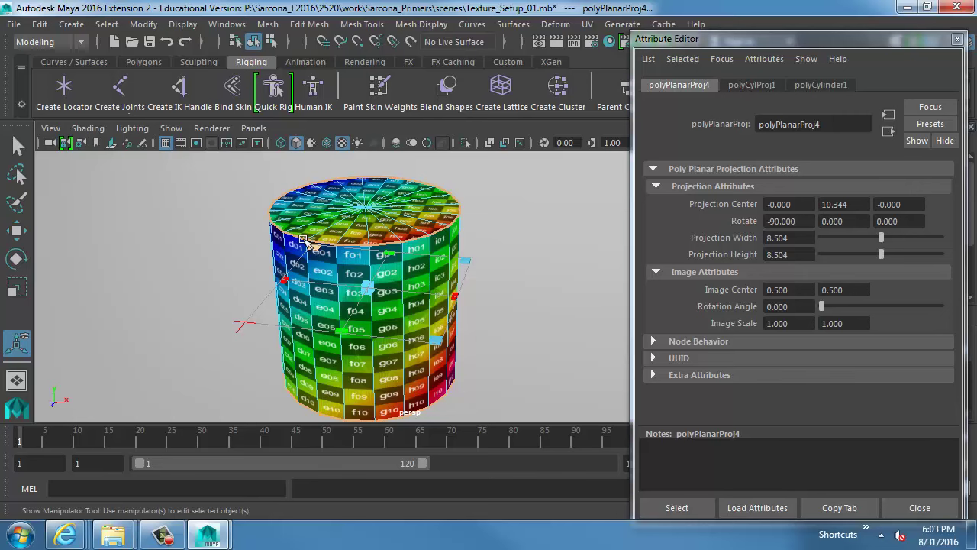
# Step: Return the cylinder to object mode and open the UV Editor to display its projected UV shells
pyautogui.moveTo(304, 239); pyautogui.dragTo(367, 102, button='right')
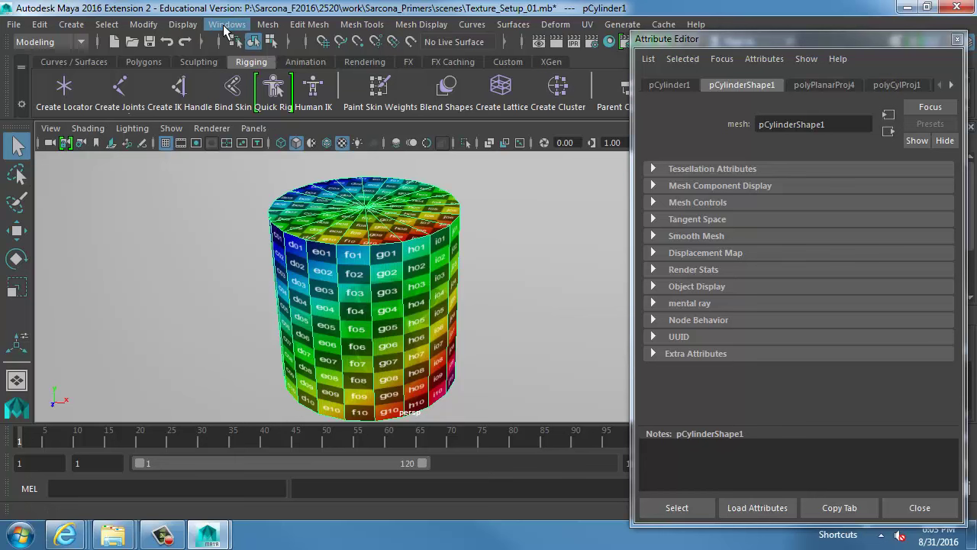
pyautogui.click(225, 25)
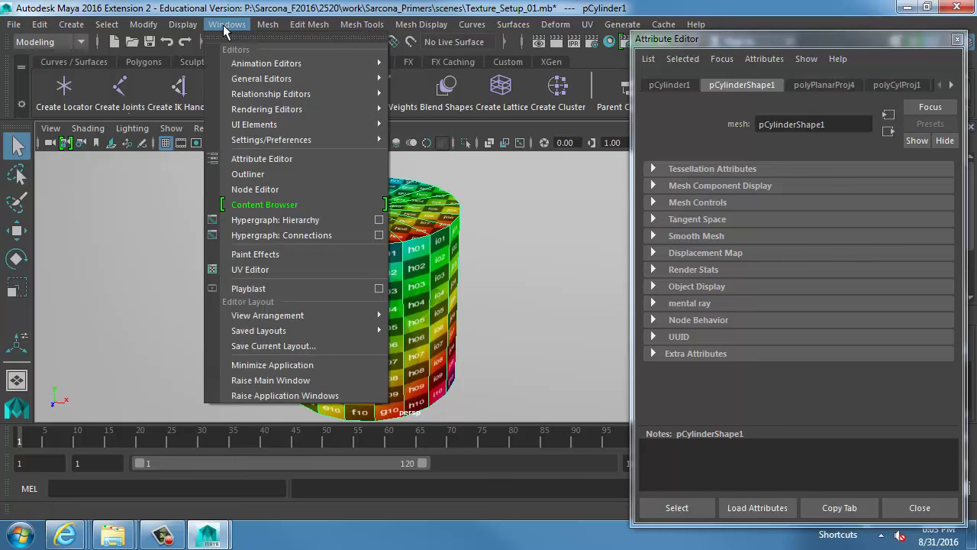
pyautogui.click(288, 270)
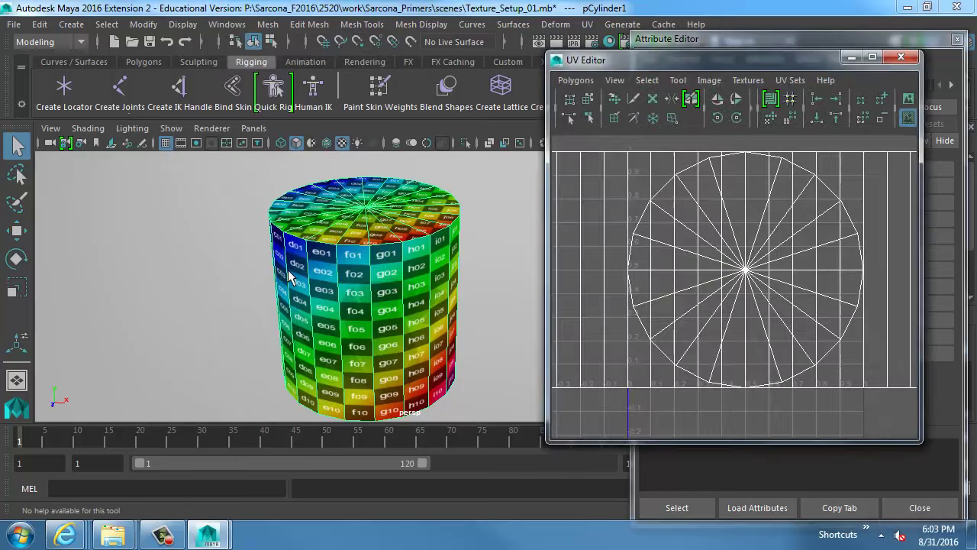
pyautogui.scroll(2, 695, 279)
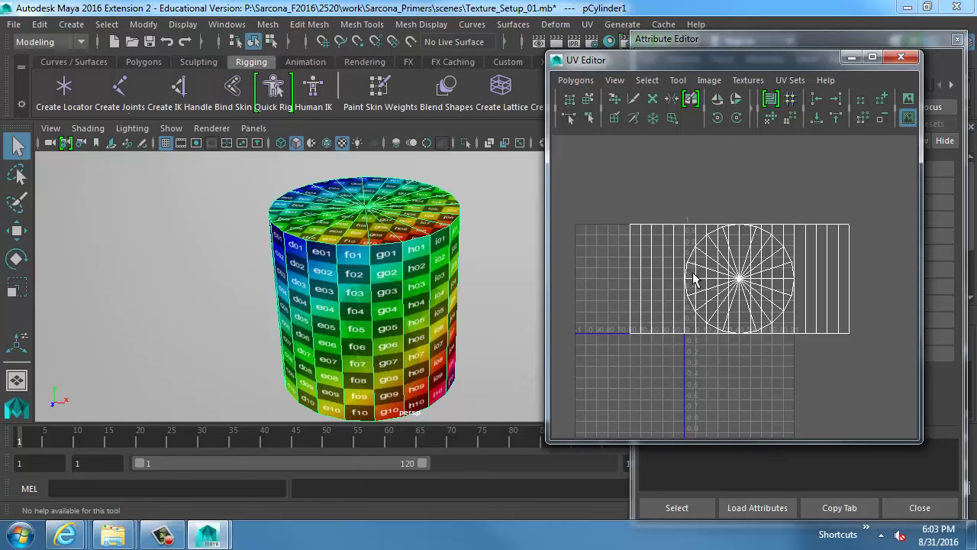
# Step: Unfold and lay out the cylinder's UV shells so the caps and side sit separately within the 0 to 1 UV space
pyautogui.click(579, 83)
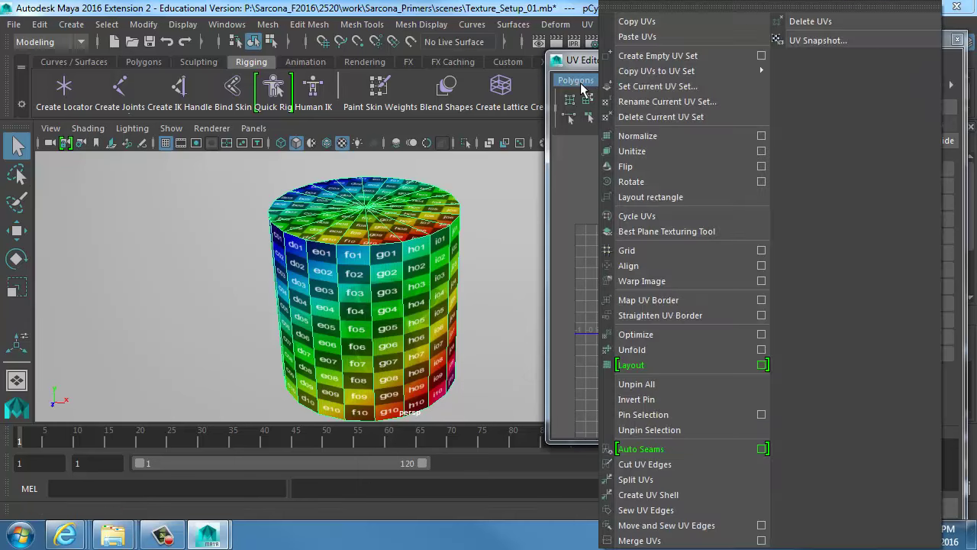
pyautogui.click(659, 356)
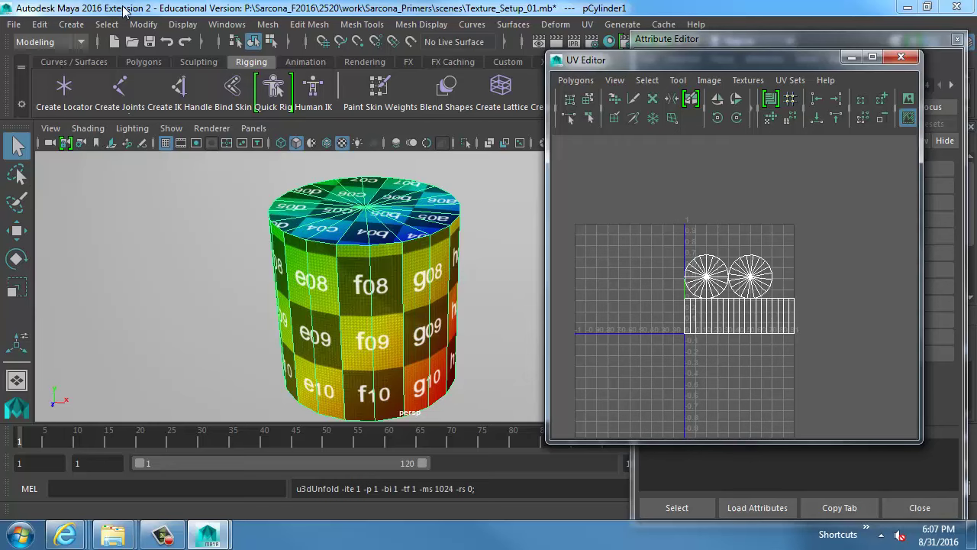
pyautogui.click(576, 79)
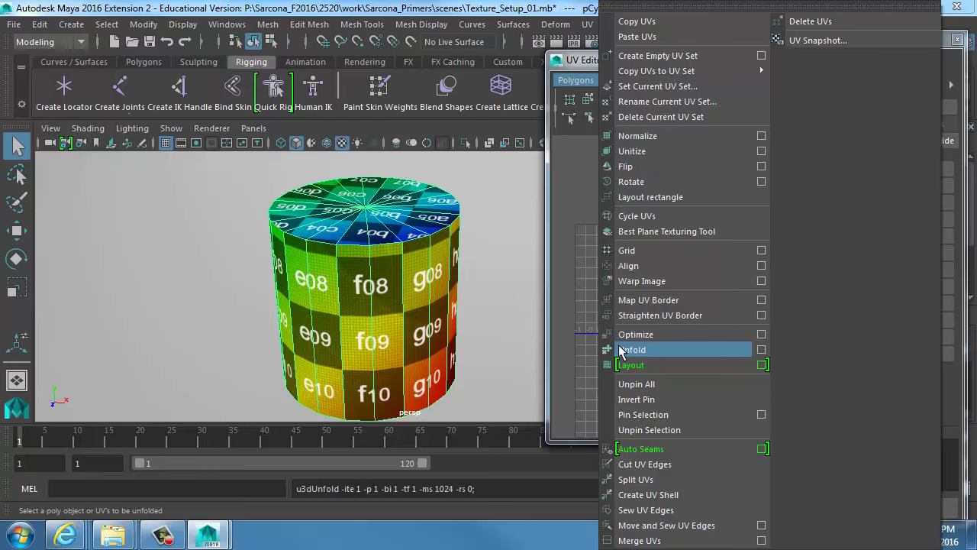
pyautogui.click(561, 340)
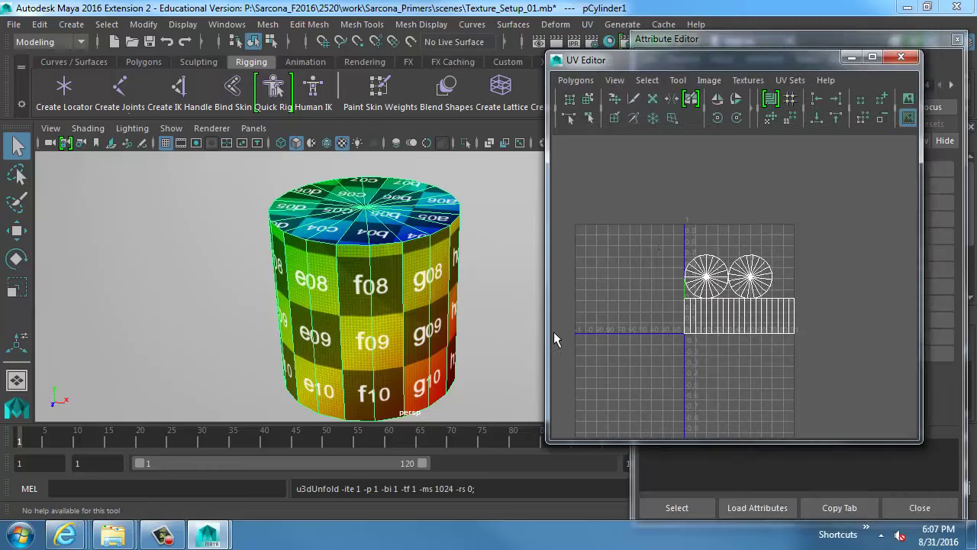
# Step: Select all of the cylinder's UV shells, run Unfold on them, and return the cylinder to object mode
pyautogui.moveTo(719, 268); pyautogui.dragTo(661, 245, button='right')
pyautogui.moveTo(645, 229); pyautogui.dragTo(811, 349)
pyautogui.click(576, 80)
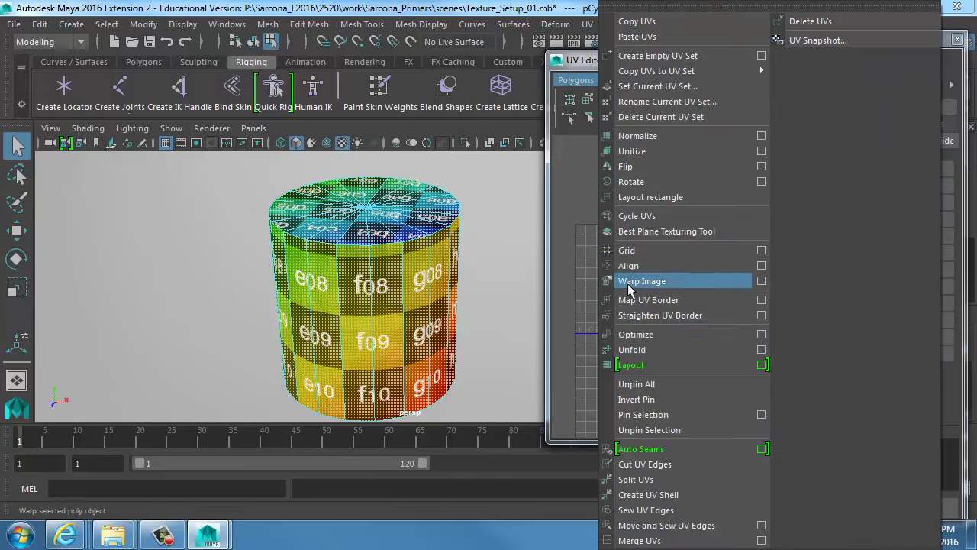
pyautogui.click(640, 349)
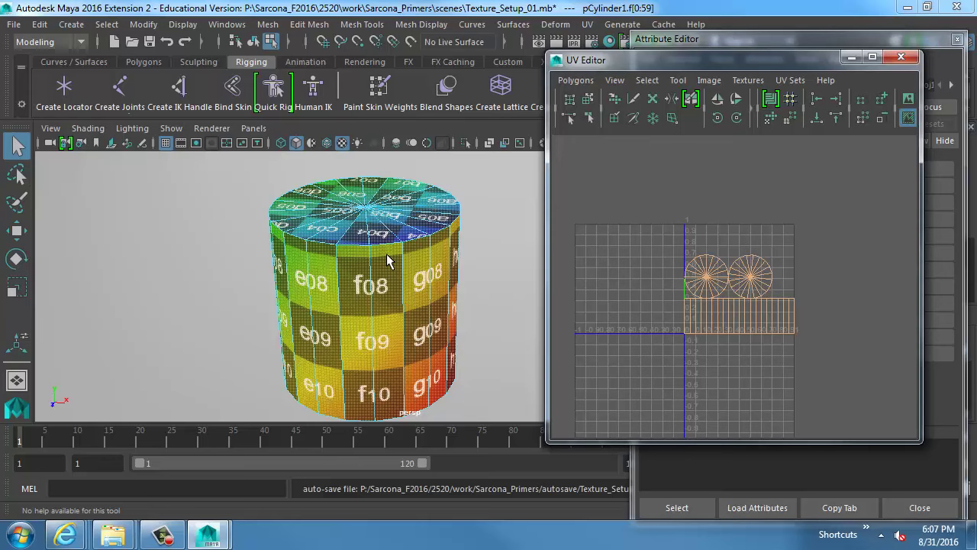
pyautogui.moveTo(387, 261); pyautogui.dragTo(416, 72, button='right')
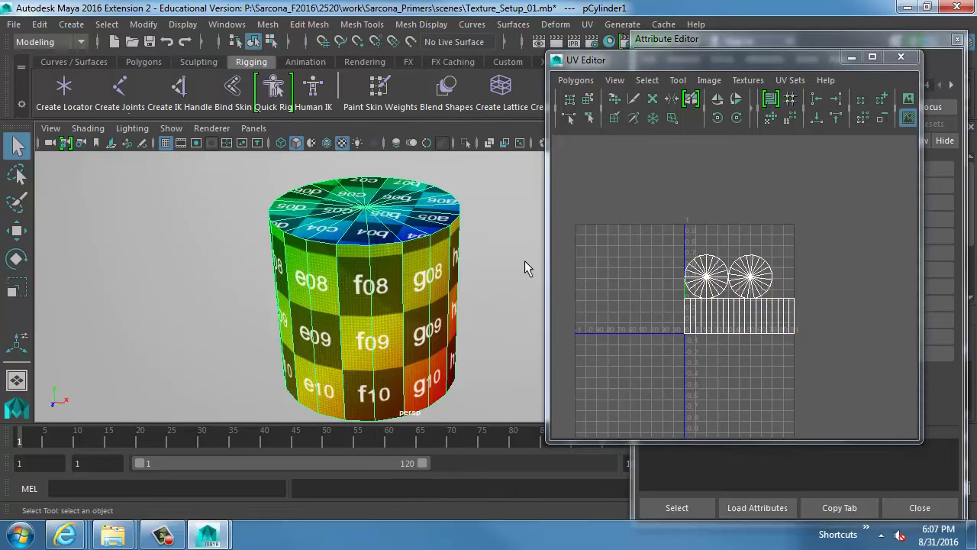
# Step: Try to display the texture image behind the UV shells in the UV Editor
pyautogui.click(716, 81)
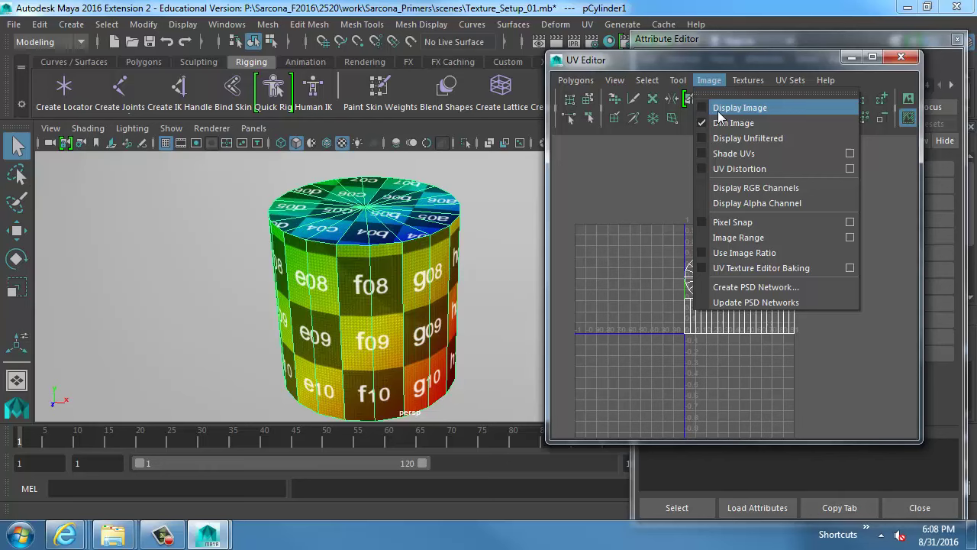
pyautogui.click(719, 108)
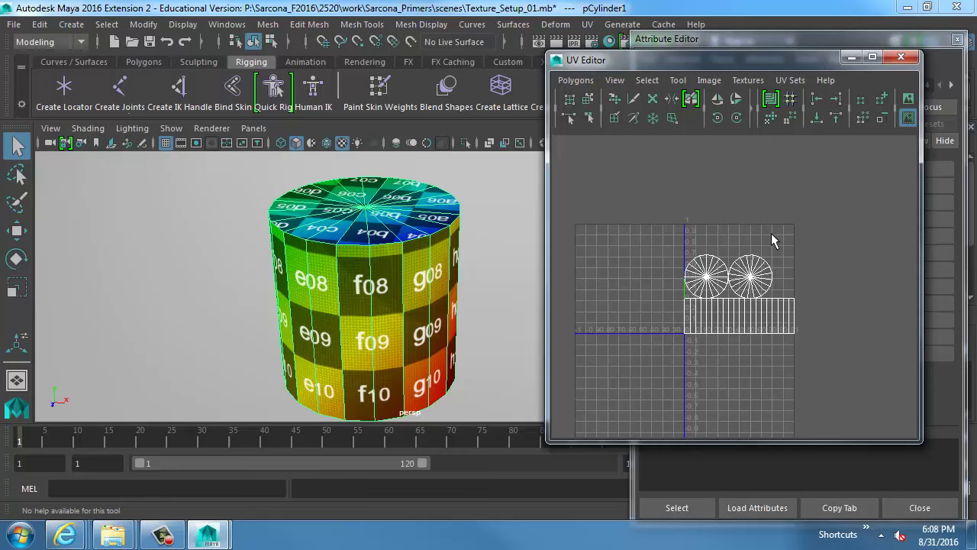
# Step: Switch to shell selection and pick each circular shell in turn to identify which cap of the cylinder it covers
pyautogui.keyDown('alt'); pyautogui.moveTo(663, 265); pyautogui.dragTo(790, 293, button='right'); pyautogui.keyUp('alt')
pyautogui.keyDown('alt'); pyautogui.moveTo(736, 286); pyautogui.dragTo(748, 262, button='middle'); pyautogui.keyUp('alt')
pyautogui.keyDown('alt'); pyautogui.moveTo(749, 262); pyautogui.dragTo(772, 262, button='right'); pyautogui.keyUp('alt')
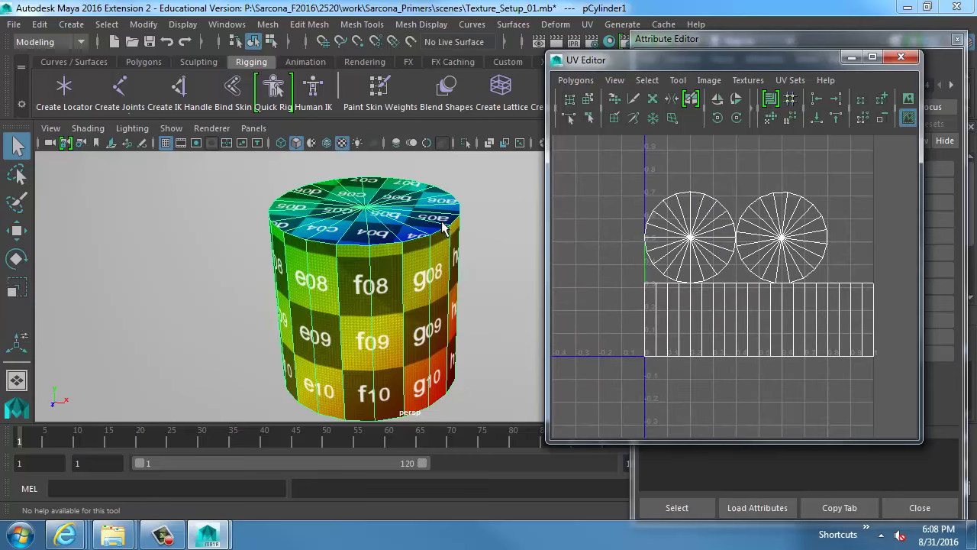
pyautogui.rightClick(687, 236)
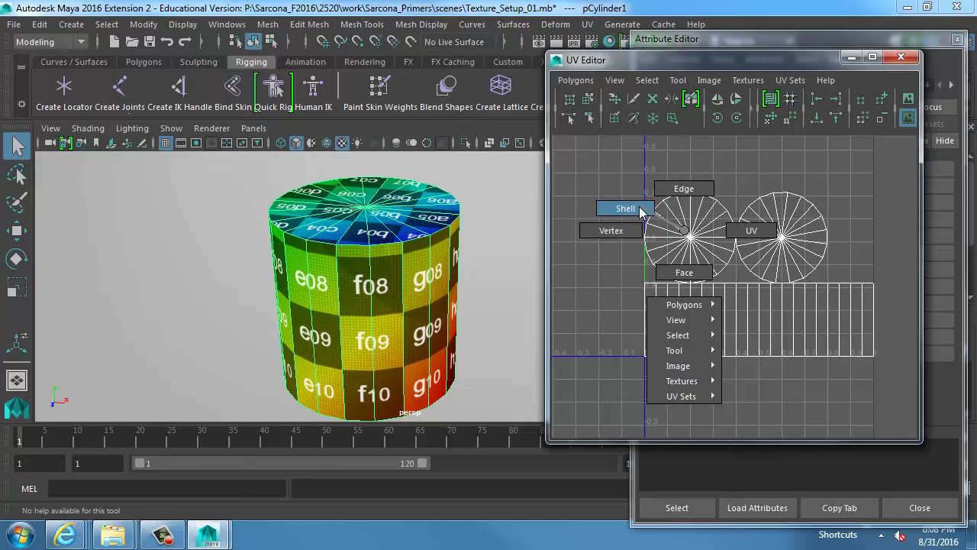
pyautogui.click(641, 211)
pyautogui.click(675, 233)
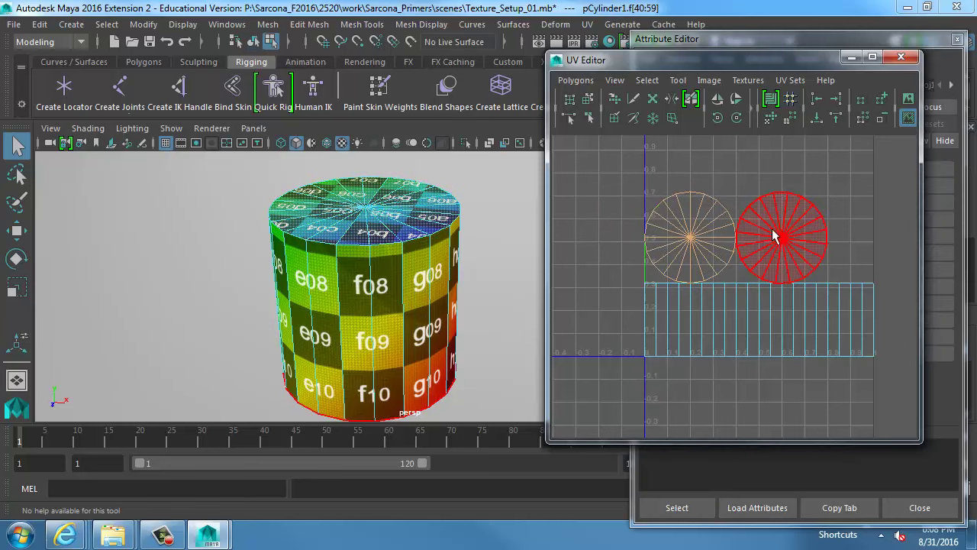
pyautogui.click(775, 231)
pyautogui.click(764, 238)
pyautogui.click(684, 237)
pyautogui.click(744, 239)
pyautogui.click(702, 236)
pyautogui.click(703, 236)
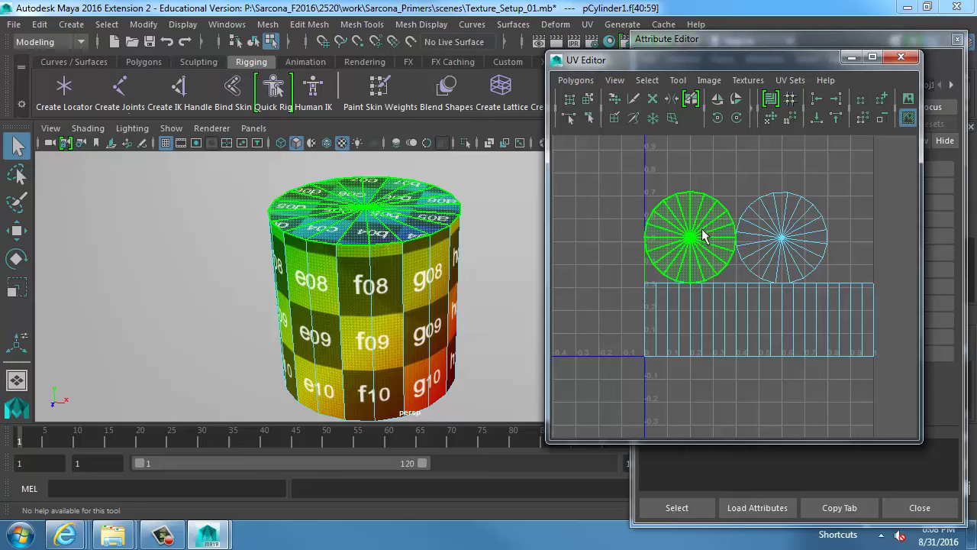
# Step: Try scaling the rectangular side shell vertically and then uniformly, undoing each change
pyautogui.click(695, 294)
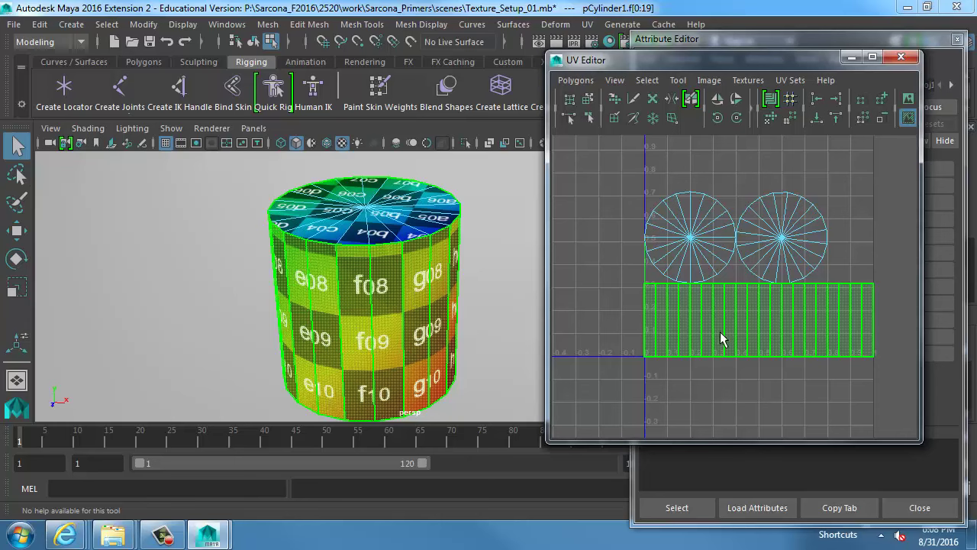
pyautogui.click(730, 241)
pyautogui.click(776, 247)
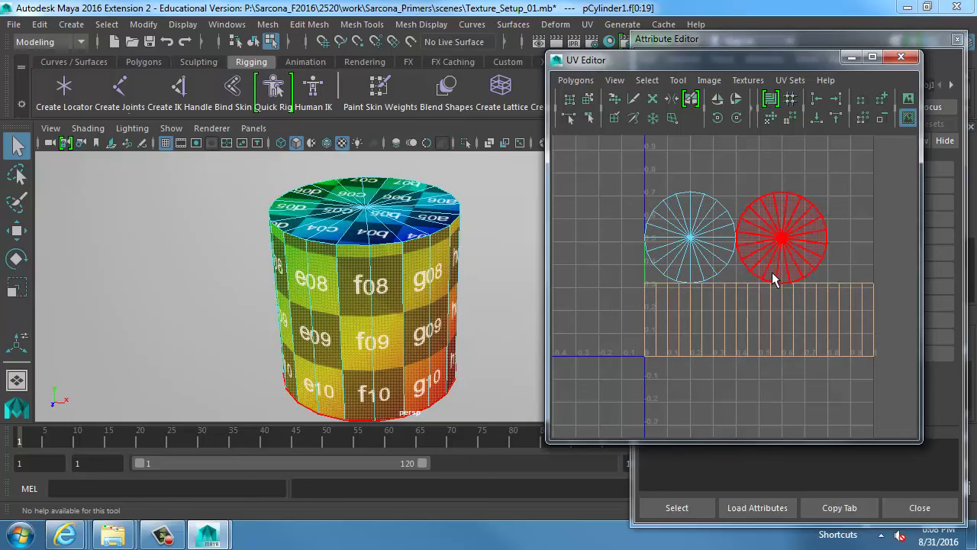
pyautogui.press('r')
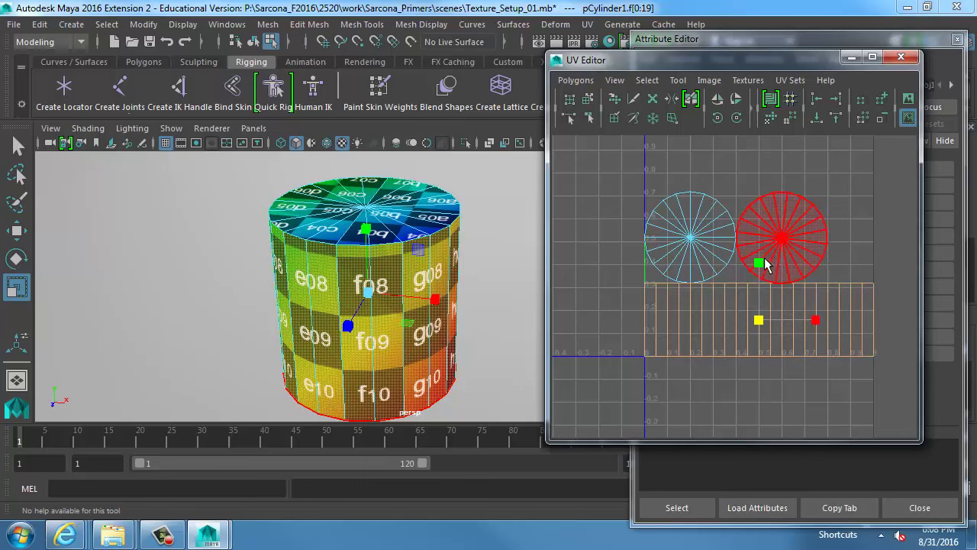
pyautogui.moveTo(764, 259); pyautogui.dragTo(769, 327)
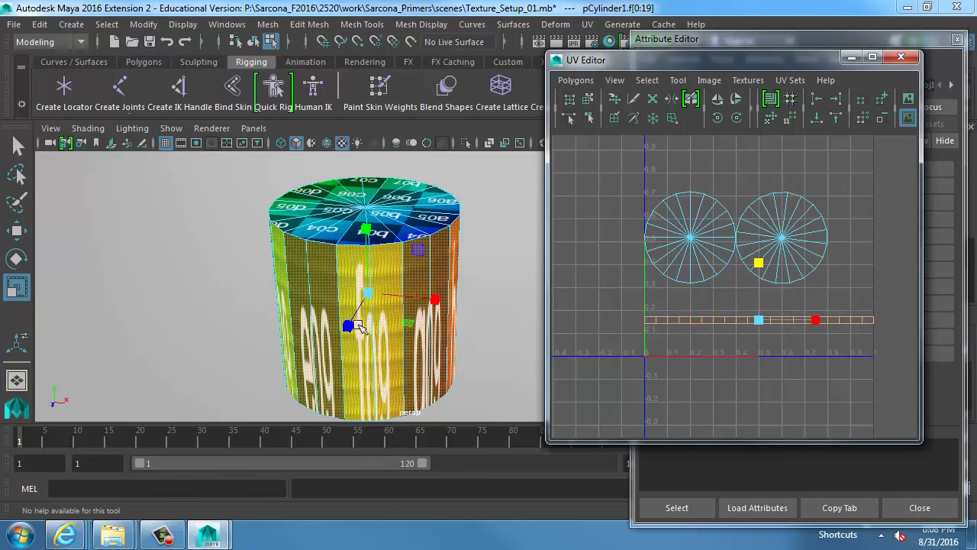
pyautogui.hotkey('ctrl', 'z')
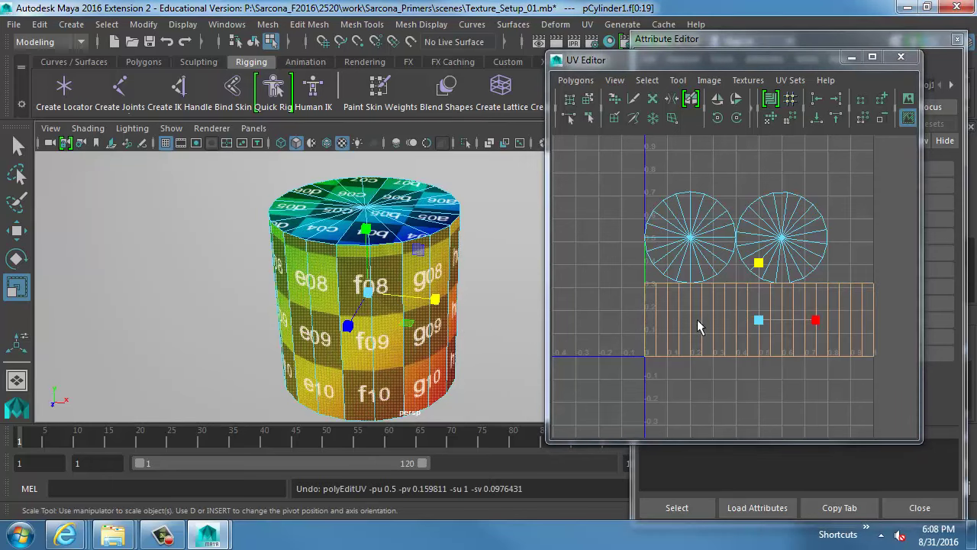
pyautogui.moveTo(758, 321); pyautogui.dragTo(805, 325)
pyautogui.hotkey('ctrl', 'z')
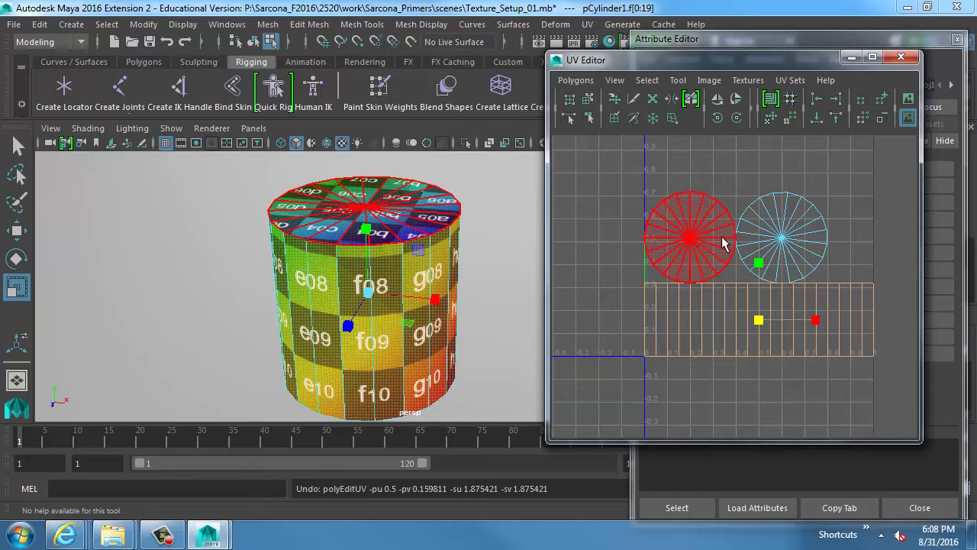
# Step: Select both circular cap shells and scale them down uniformly together, undoing the extra scale adjustment
pyautogui.moveTo(718, 252)
pyautogui.keyDown('alt'); pyautogui.mouseDown(button='right')
pyautogui.moveTo(720, 265)
pyautogui.moveTo(711, 259)
pyautogui.mouseUp(button='right'); pyautogui.keyUp('alt')
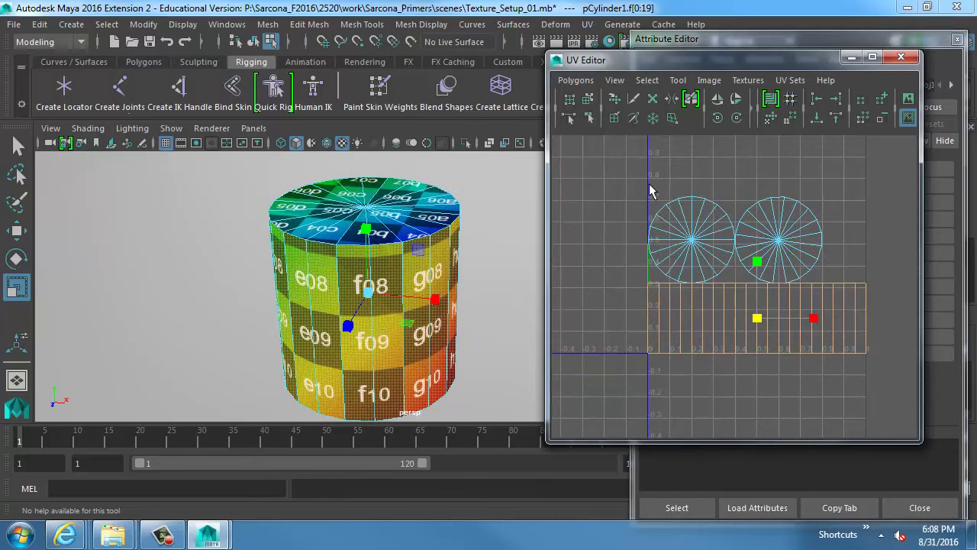
pyautogui.moveTo(651, 191); pyautogui.dragTo(809, 252)
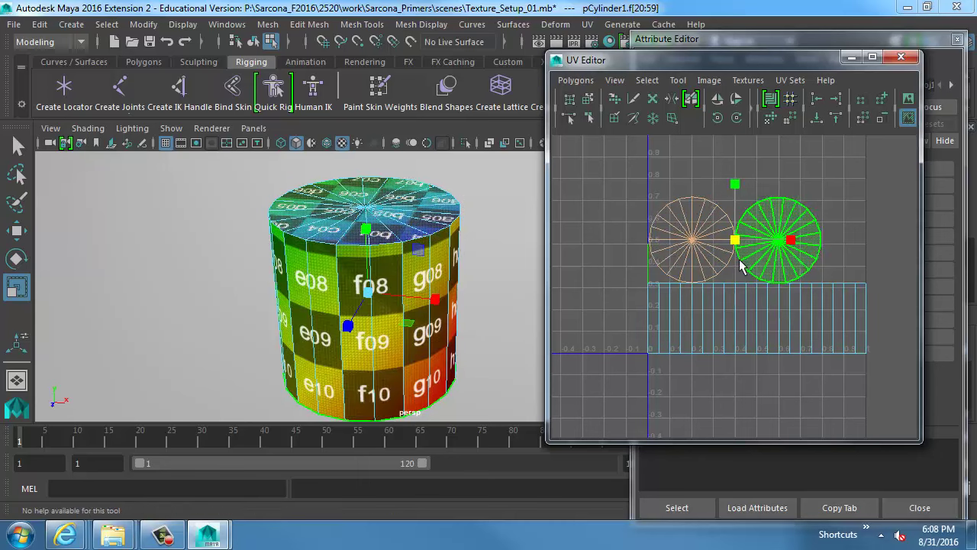
pyautogui.moveTo(739, 266)
pyautogui.mouseDown(button='middle')
pyautogui.moveTo(755, 277)
pyautogui.moveTo(726, 256)
pyautogui.mouseUp(button='middle')
pyautogui.keyDown('alt'); pyautogui.moveTo(390, 275); pyautogui.dragTo(370, 333); pyautogui.keyUp('alt')
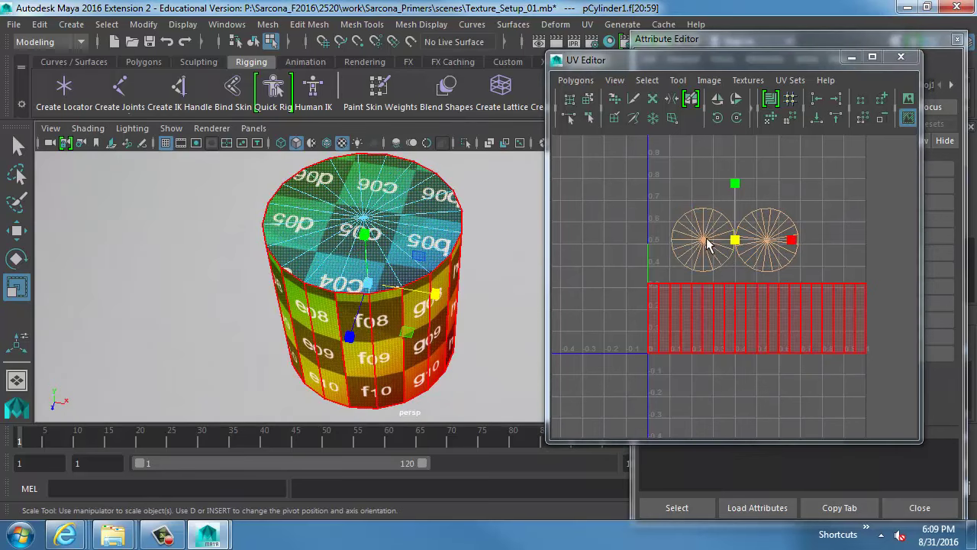
pyautogui.moveTo(732, 260); pyautogui.dragTo(739, 269, button='middle')
pyautogui.hotkey('ctrl', 'z')
pyautogui.keyDown('alt'); pyautogui.moveTo(738, 264); pyautogui.dragTo(773, 277, button='right'); pyautogui.keyUp('alt')
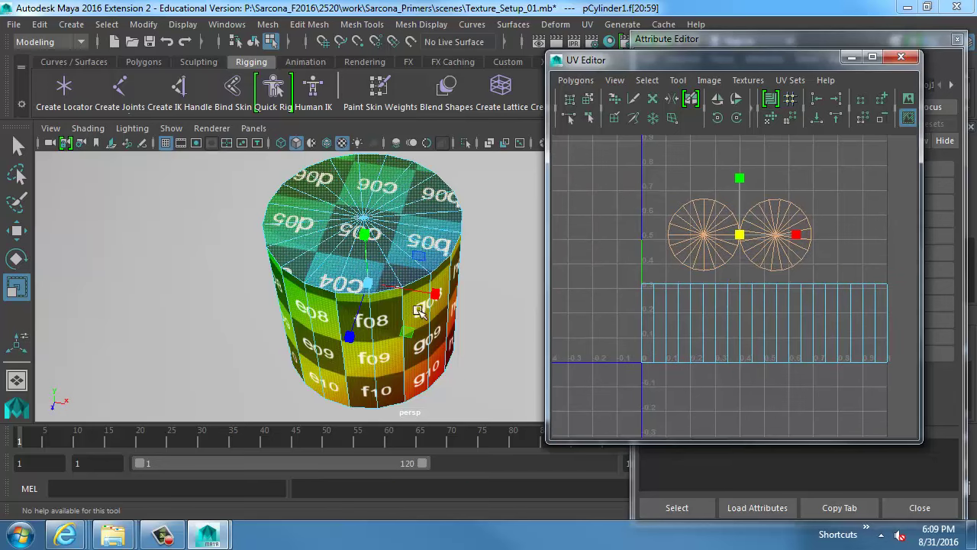
# Step: Select the rectangular side shell and both cap shells together in the UV Editor
pyautogui.click(676, 302)
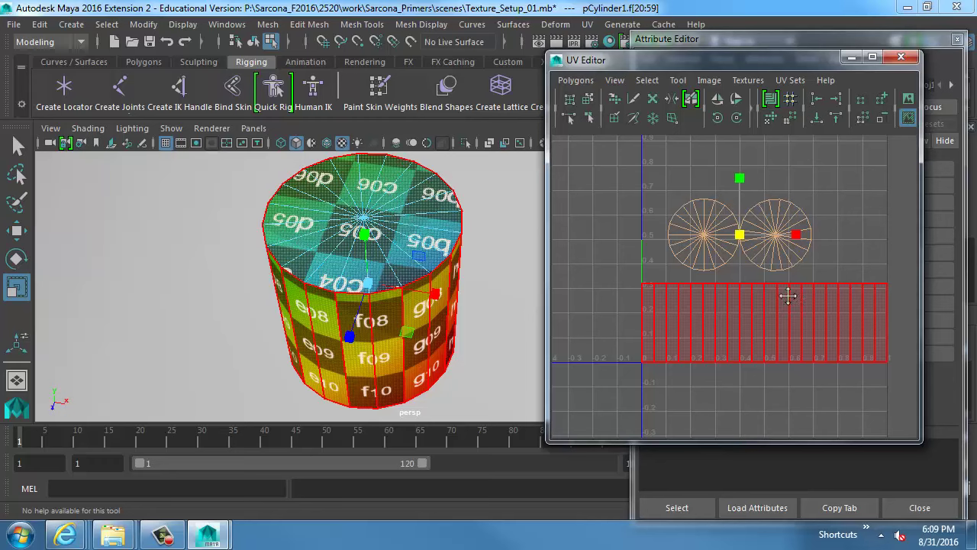
pyautogui.keyDown('alt'); pyautogui.moveTo(788, 296); pyautogui.dragTo(738, 297, button='right'); pyautogui.keyUp('alt')
pyautogui.keyDown('alt'); pyautogui.moveTo(737, 297); pyautogui.dragTo(707, 282, button='middle'); pyautogui.keyUp('alt')
pyautogui.moveTo(596, 178); pyautogui.dragTo(897, 380)
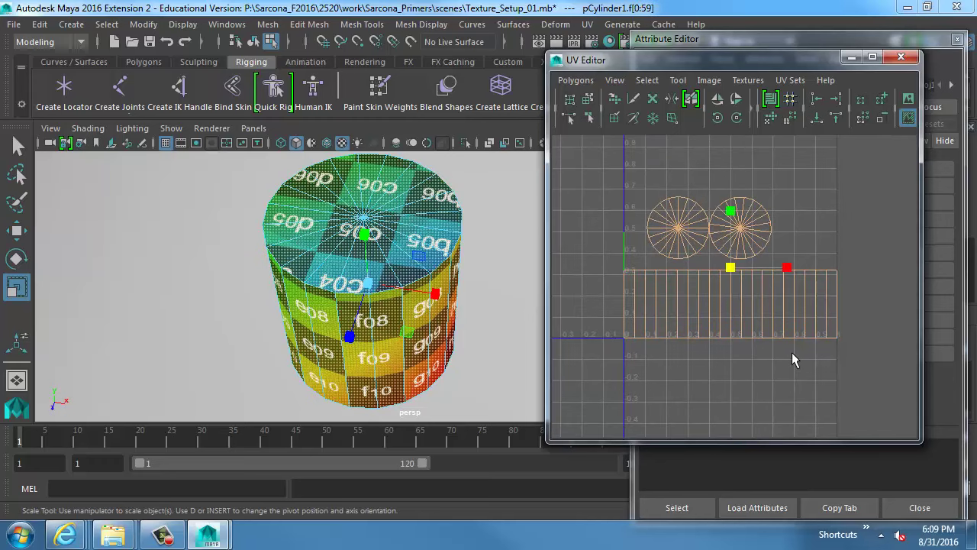
# Step: Try moving all the UV shells upward, then undo the move and the slight scaling made with it
pyautogui.press('w')
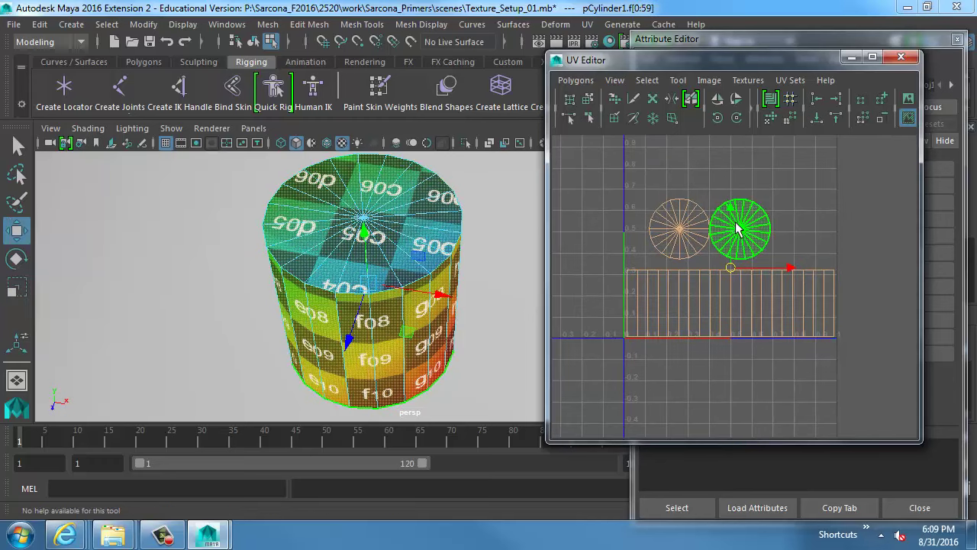
pyautogui.moveTo(739, 229); pyautogui.dragTo(739, 214)
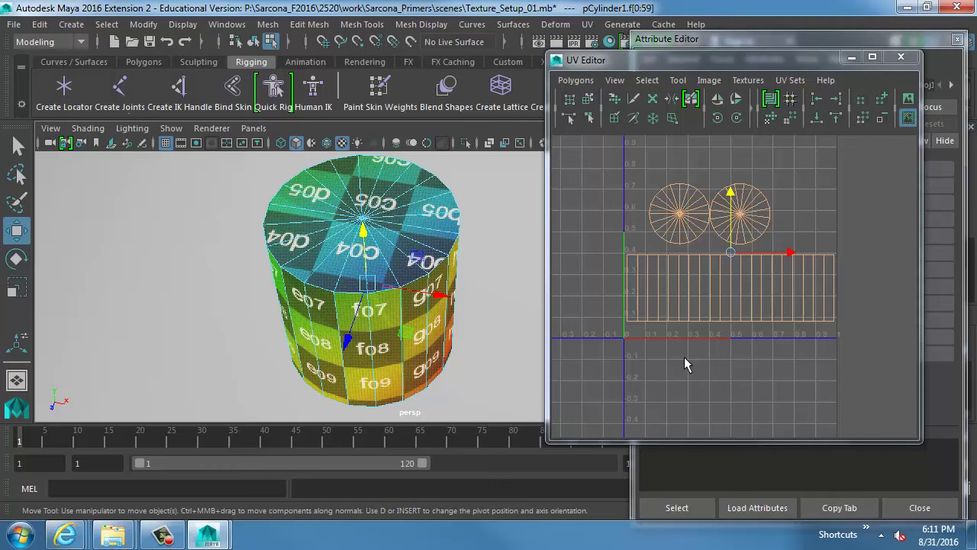
pyautogui.hotkey('ctrl', 'z')
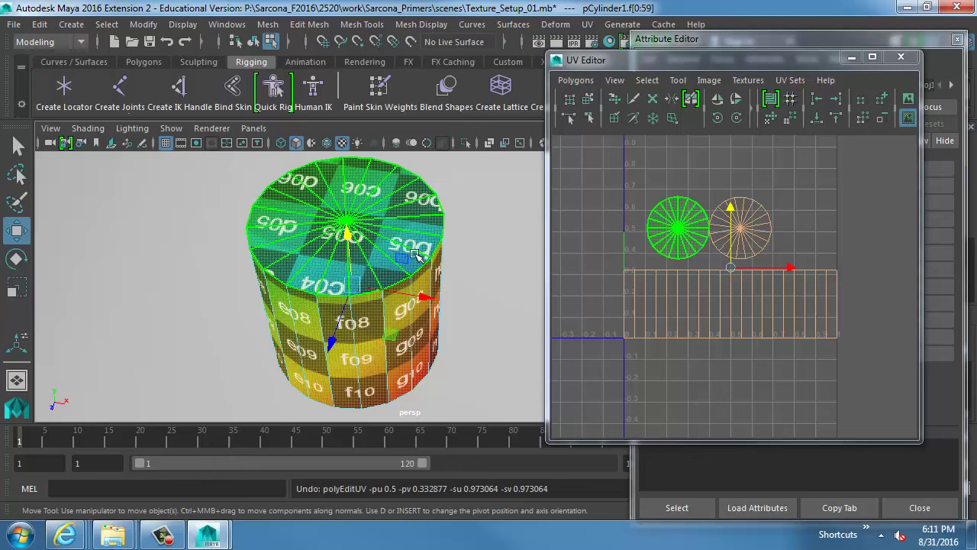
# Step: Scale all the selected UV shells down slightly and move them upward, keeping them inside the 0 to 1 UV square
pyautogui.click(408, 162)
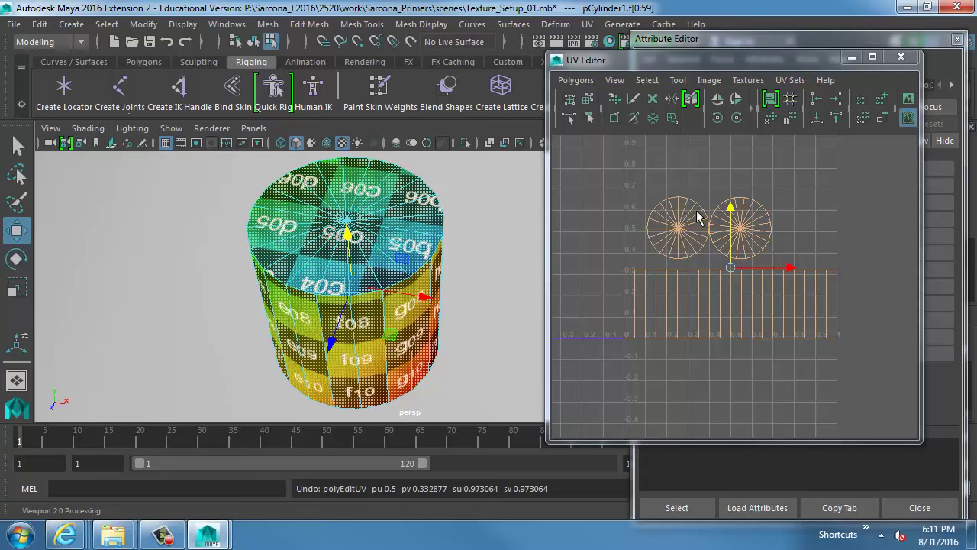
pyautogui.press('r')
pyautogui.moveTo(690, 218); pyautogui.dragTo(685, 217, button='middle')
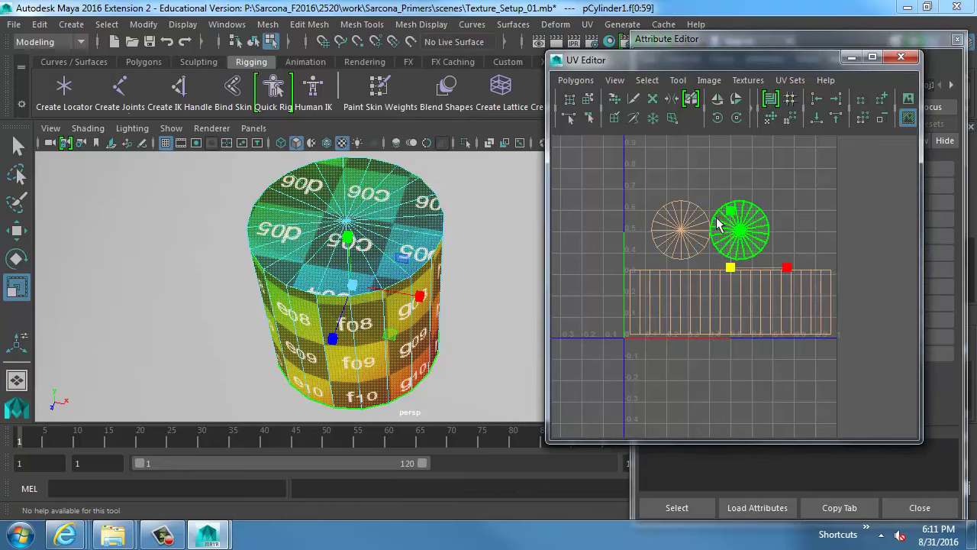
pyautogui.press('w')
pyautogui.moveTo(730, 223); pyautogui.dragTo(730, 206)
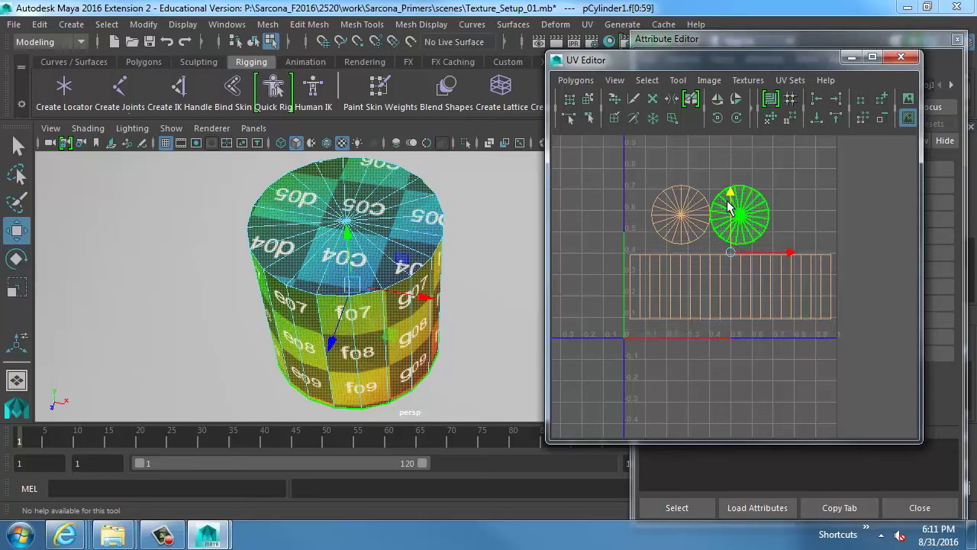
pyautogui.click(699, 233)
pyautogui.keyDown('alt'); pyautogui.moveTo(700, 233); pyautogui.dragTo(701, 274, button='middle'); pyautogui.keyUp('alt')
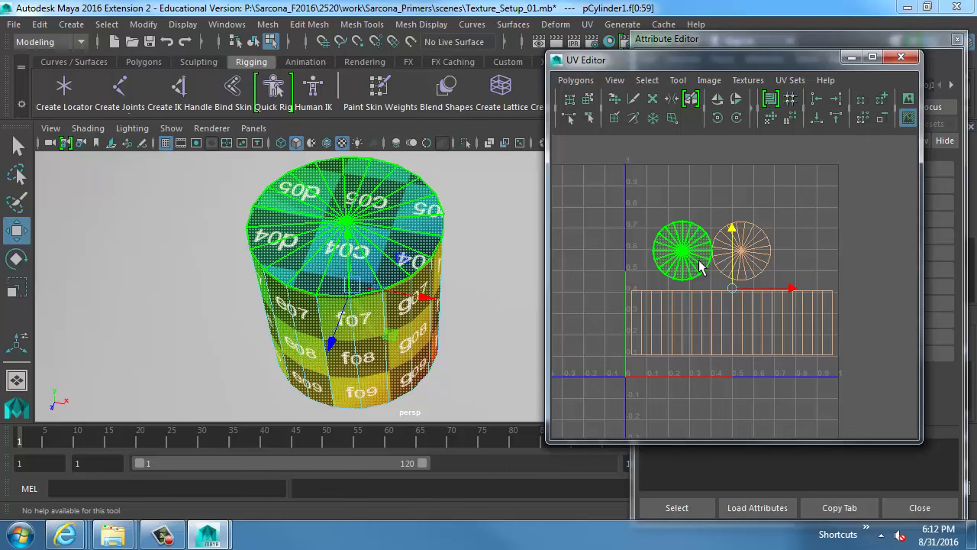
# Step: Try cutting the side shell's UVs along one vertical edge just left of its centre
pyautogui.click(739, 252)
pyautogui.click(727, 310)
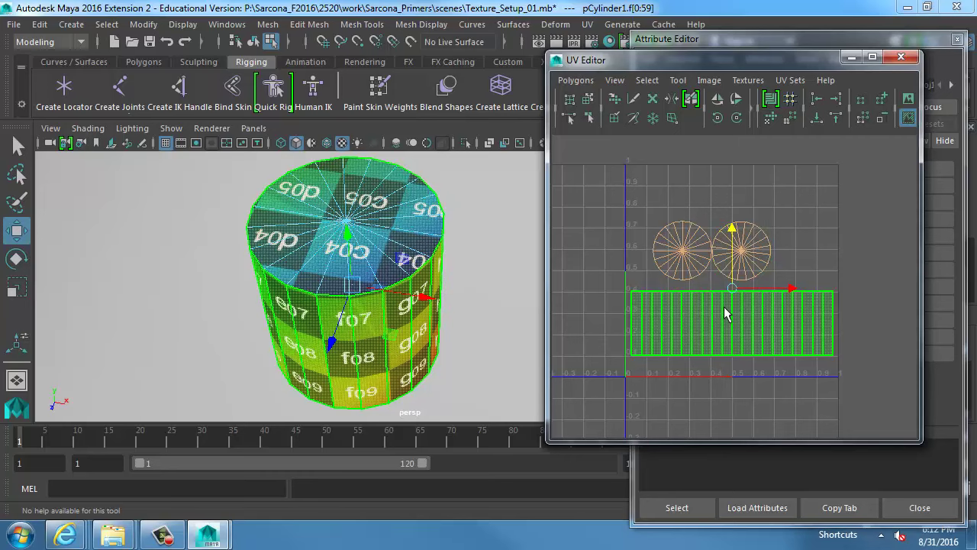
pyautogui.moveTo(726, 313); pyautogui.dragTo(729, 292, button='right')
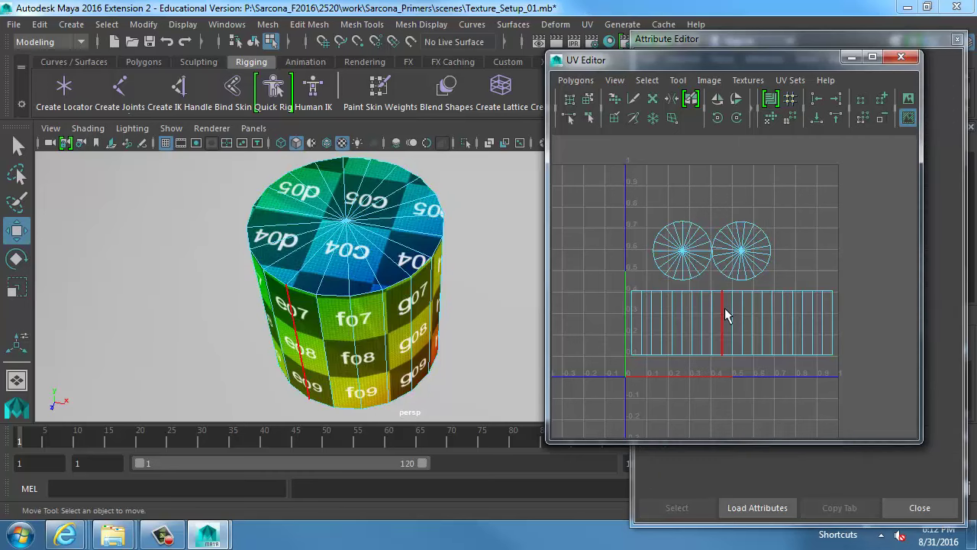
pyautogui.click(726, 314)
pyautogui.click(576, 79)
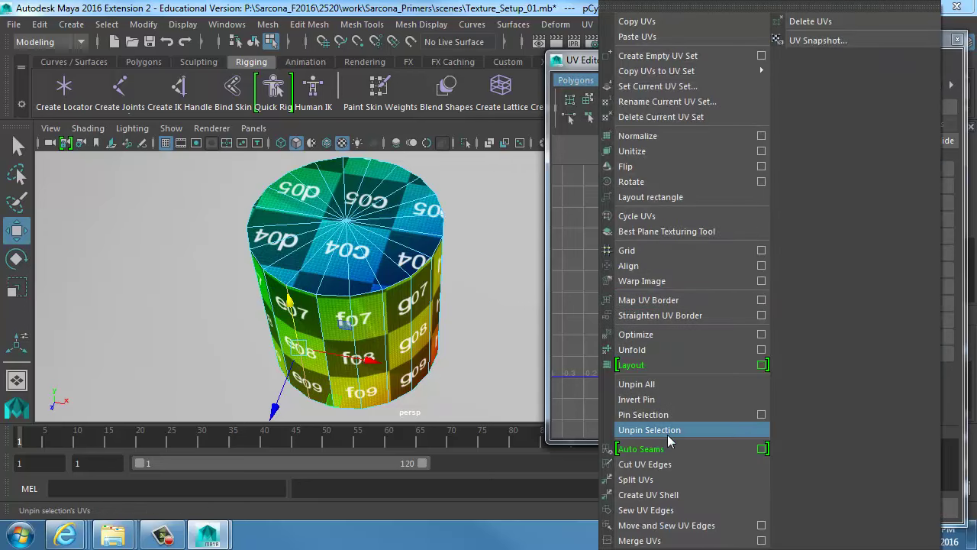
pyautogui.click(666, 464)
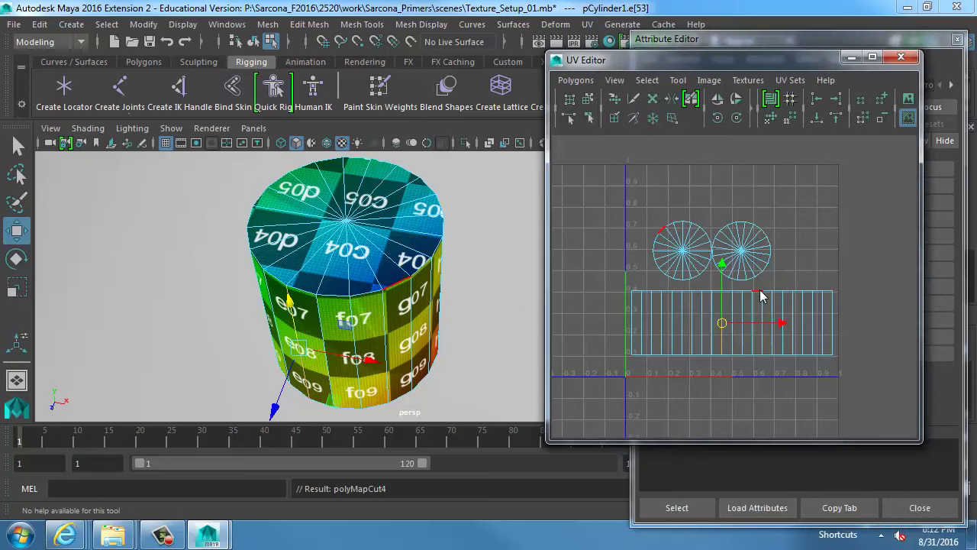
# Step: Try moving the cut-off right part of the side shell below the left part, then undo the move and the cut
pyautogui.moveTo(760, 290); pyautogui.dragTo(703, 268, button='right')
pyautogui.click(762, 331)
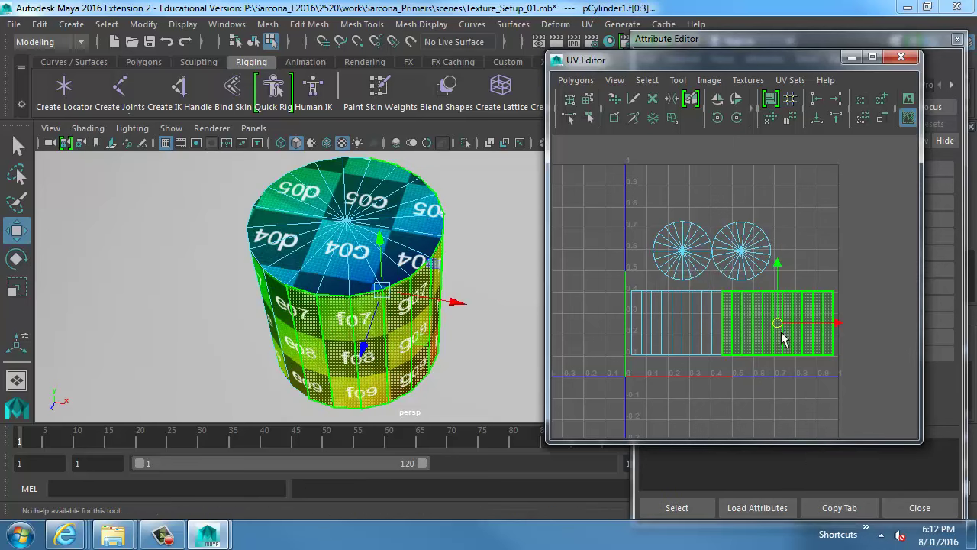
pyautogui.moveTo(781, 333); pyautogui.dragTo(685, 395)
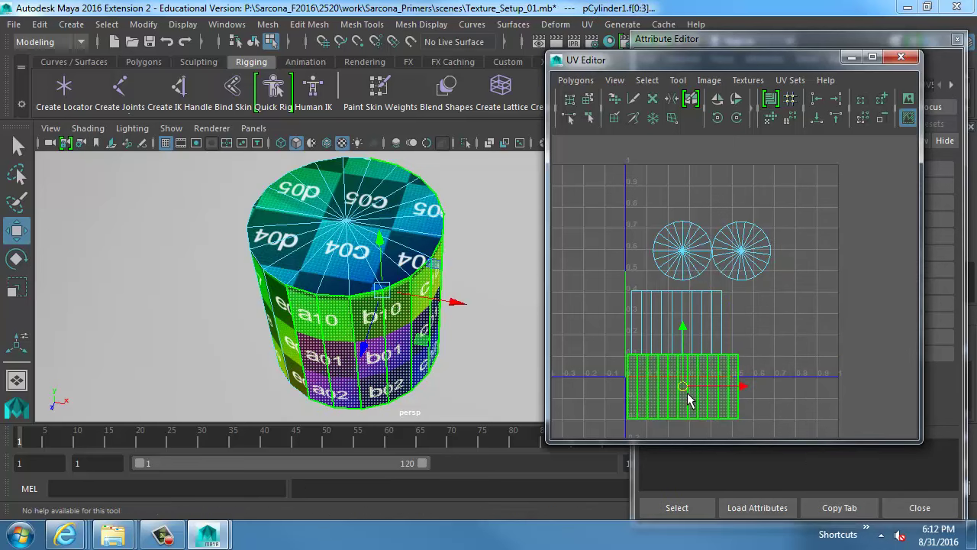
pyautogui.hotkey('ctrl', 'z')
pyautogui.hotkey('ctrl', 'z')
pyautogui.hotkey('ctrl', 'z')
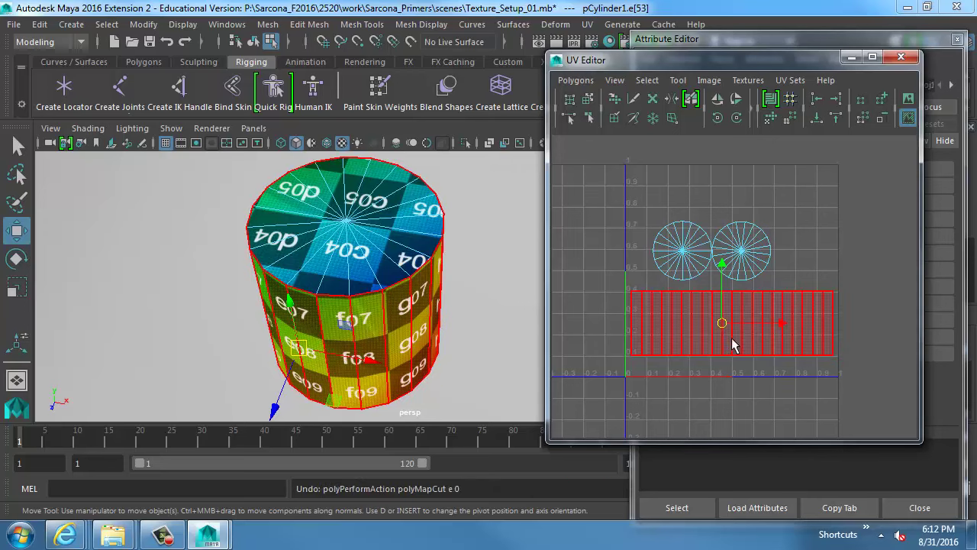
pyautogui.hotkey('ctrl', 'z')
# Step: Cut the side shell along its middle vertical edge and move the right half directly below the left half
pyautogui.moveTo(733, 341); pyautogui.dragTo(731, 299, button='right')
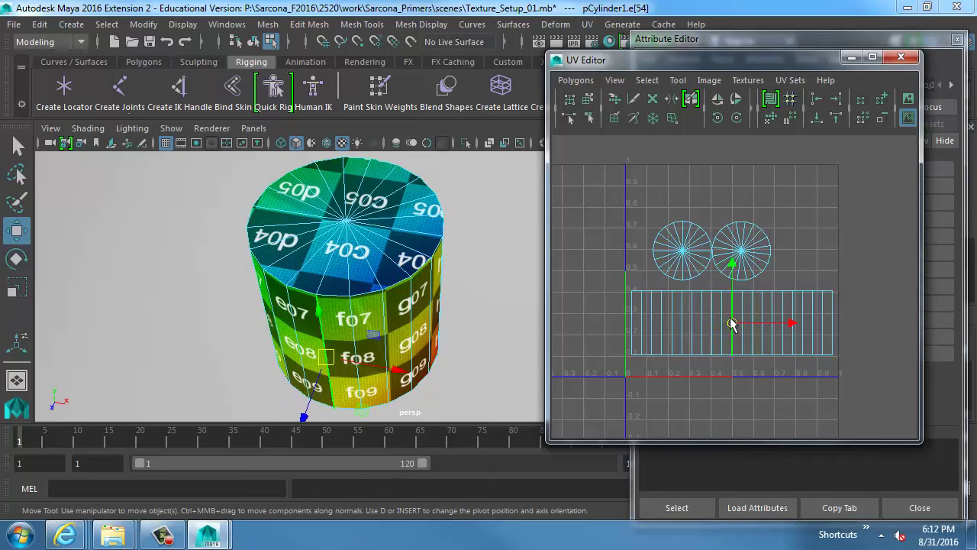
pyautogui.click(576, 80)
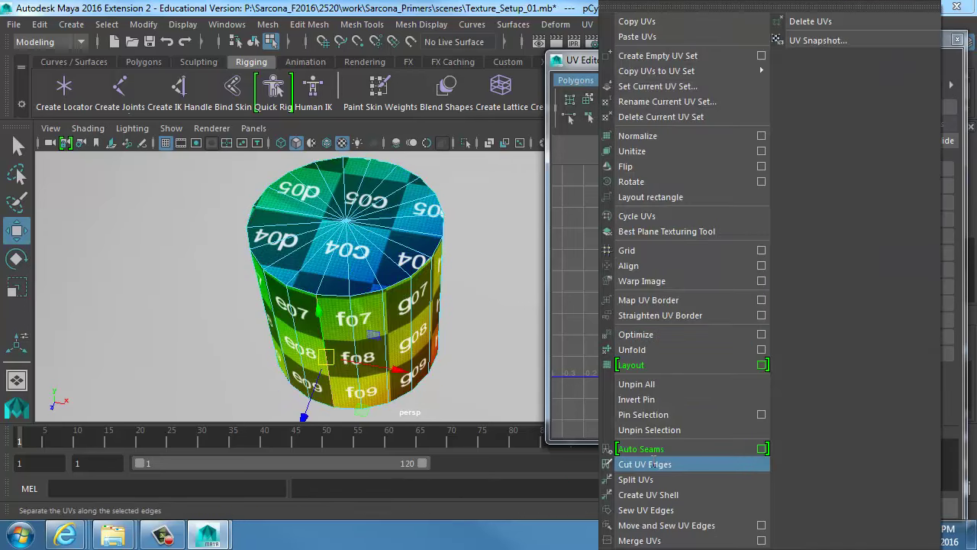
pyautogui.click(645, 464)
pyautogui.moveTo(759, 342); pyautogui.dragTo(714, 309, button='right')
pyautogui.click(772, 325)
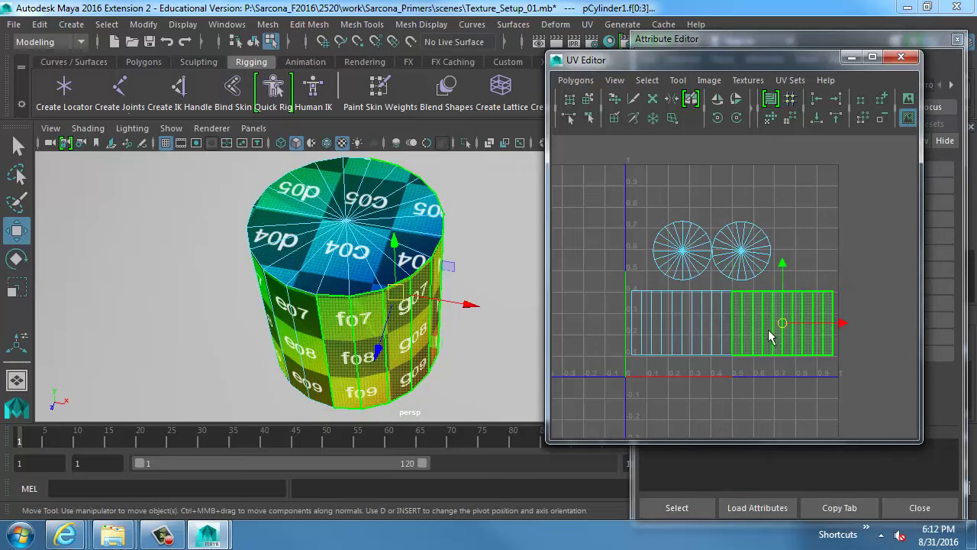
pyautogui.moveTo(773, 326); pyautogui.dragTo(677, 402)
# Step: Move the two circular cap shells to the right of the stacked side halves, one beside each half
pyautogui.click(737, 273)
pyautogui.moveTo(737, 279); pyautogui.dragTo(769, 418)
pyautogui.click(682, 252)
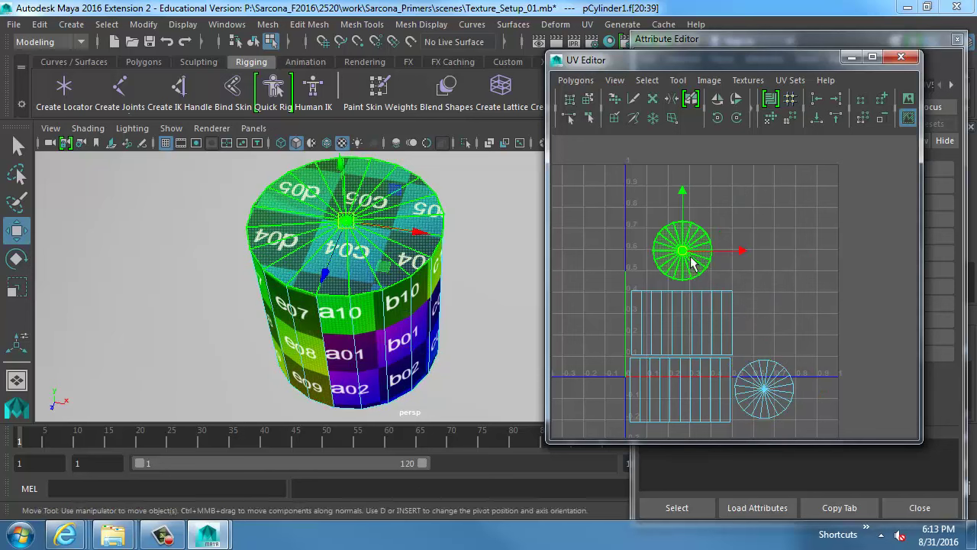
pyautogui.moveTo(682, 253); pyautogui.dragTo(767, 333)
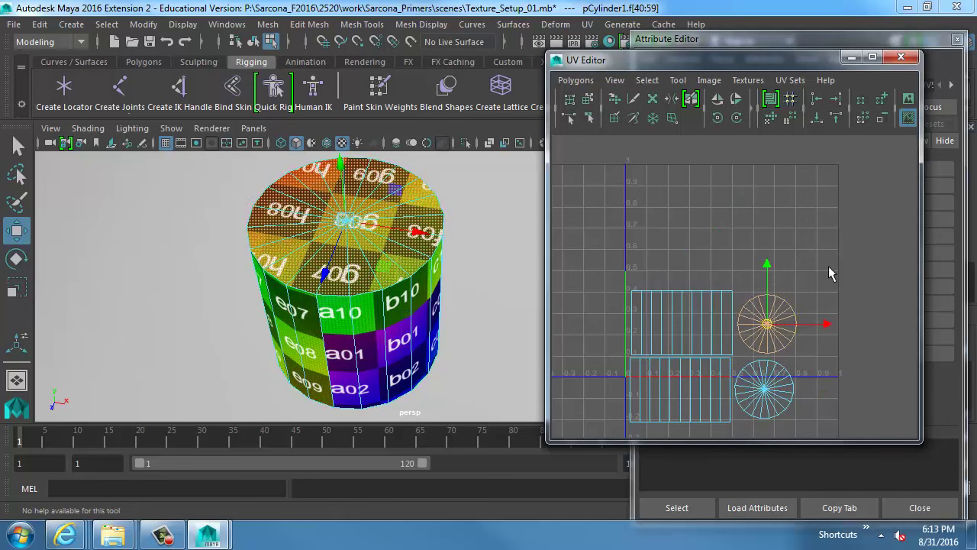
# Step: Select all four shells, scale them up uniformly and position them to fill the width of the 0 to 1 UV square
pyautogui.moveTo(829, 266); pyautogui.dragTo(593, 441)
pyautogui.moveTo(707, 397); pyautogui.dragTo(743, 315, button='middle')
pyautogui.press('r')
pyautogui.click(743, 315)
pyautogui.press('w')
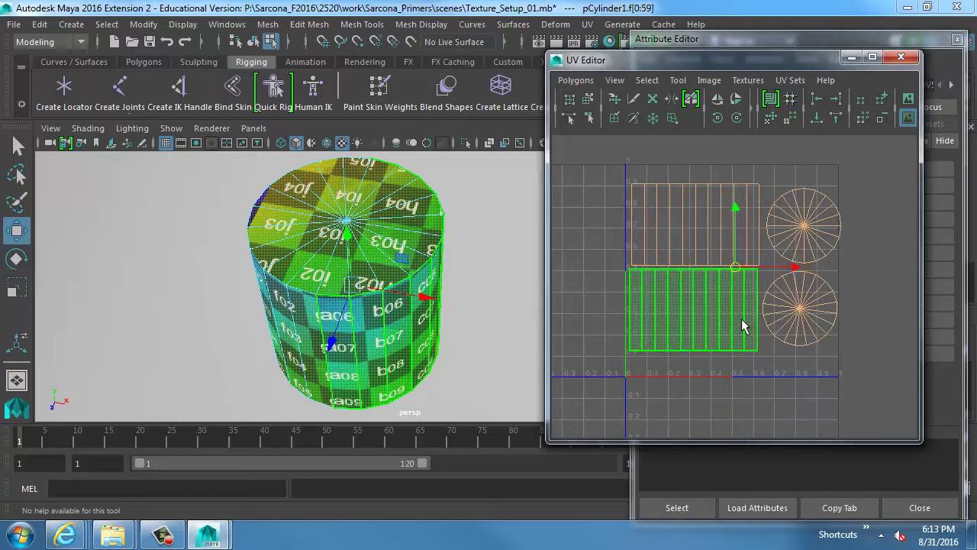
pyautogui.press('r')
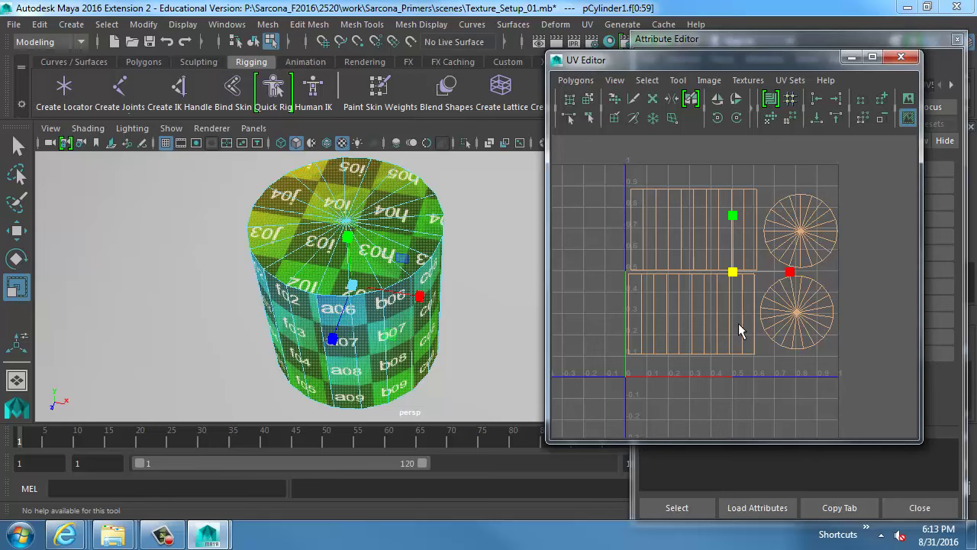
# Step: Nudge the upper side-half shell slightly left towards alignment with the lower half, and close the UV Editor
pyautogui.click(707, 257)
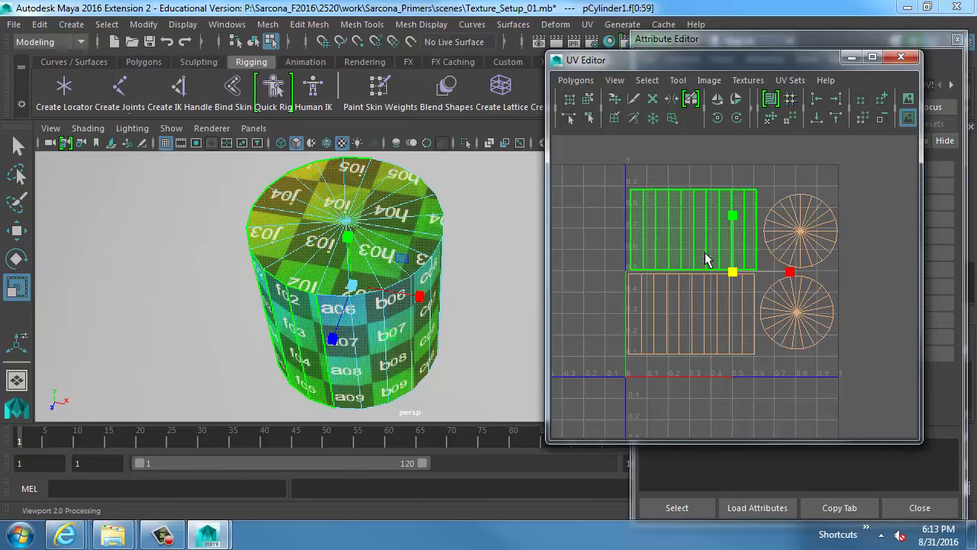
pyautogui.press('w')
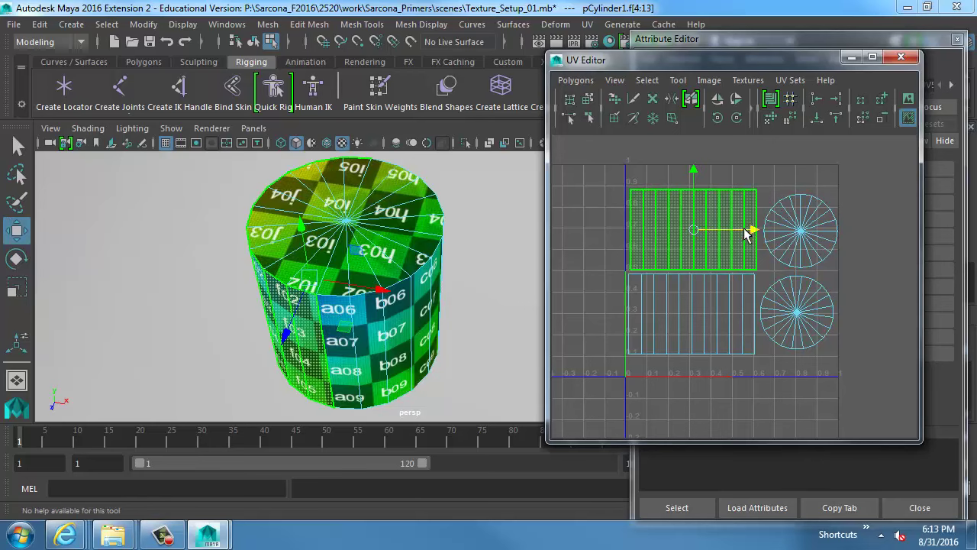
pyautogui.moveTo(747, 232); pyautogui.dragTo(744, 233)
pyautogui.moveTo(375, 267)
pyautogui.keyDown('alt'); pyautogui.mouseDown()
pyautogui.moveTo(371, 233)
pyautogui.moveTo(413, 232)
pyautogui.mouseUp(); pyautogui.keyUp('alt')
pyautogui.click(901, 56)
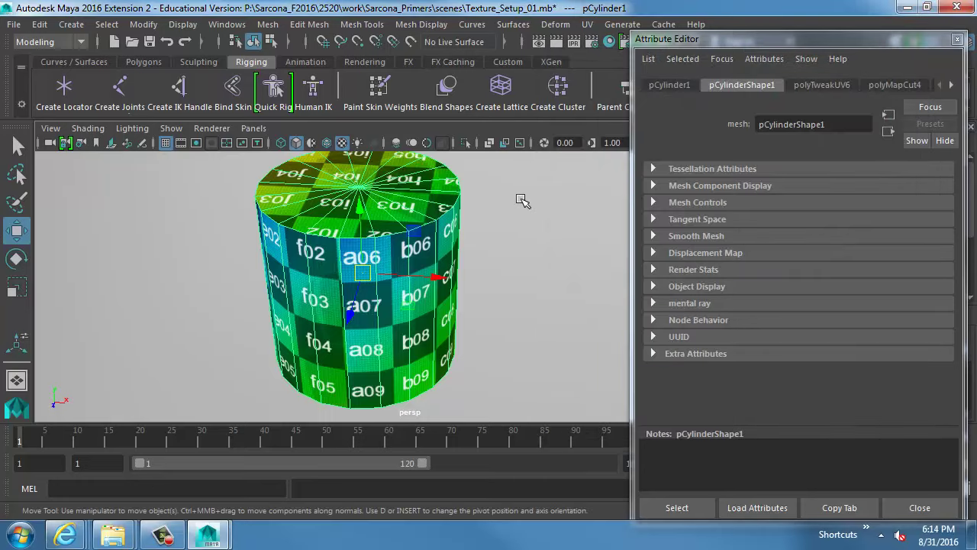
# Step: Create a polygon cube, scale it up and place it to the left of the cylinder
pyautogui.click(74, 26)
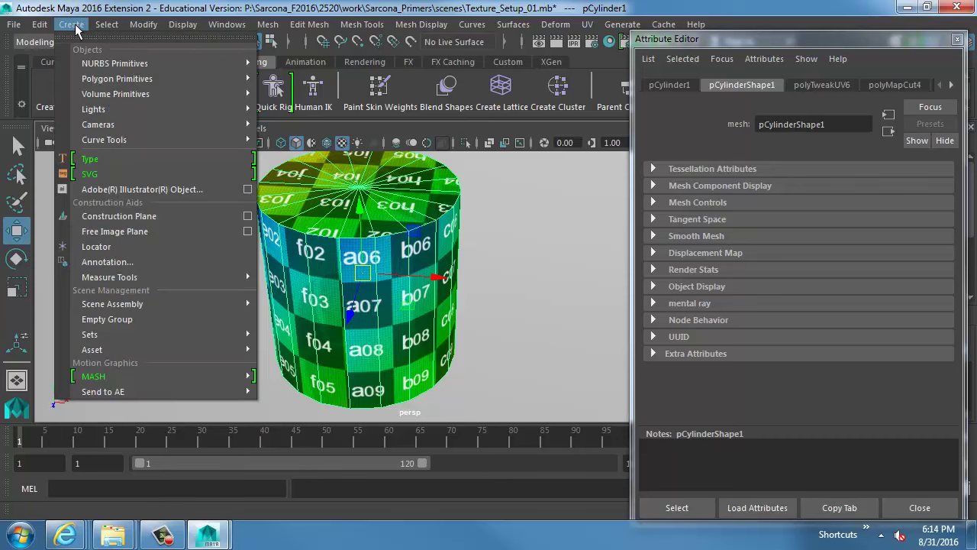
pyautogui.moveTo(105, 67)
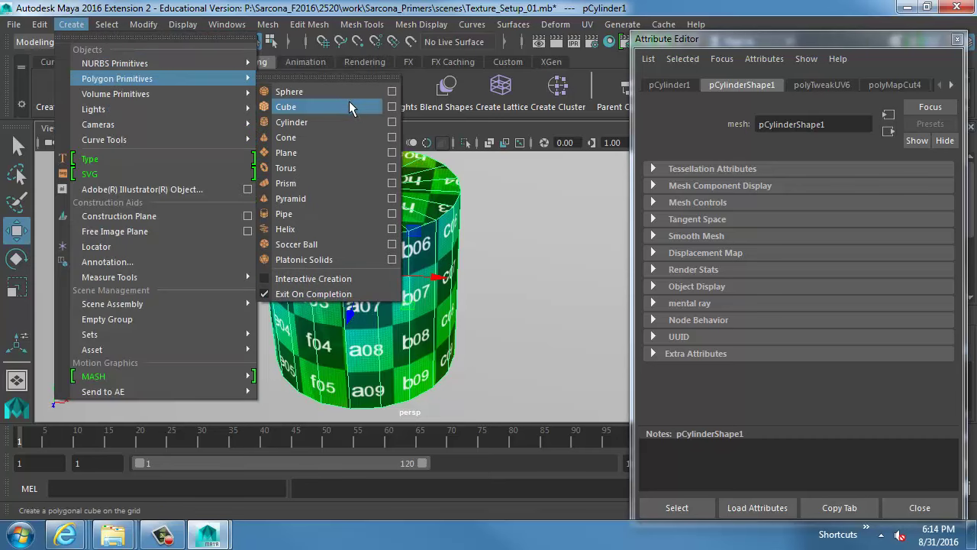
pyautogui.click(349, 104)
pyautogui.moveTo(366, 382); pyautogui.dragTo(231, 286)
pyautogui.press('r')
pyautogui.press('w')
pyautogui.press('f')
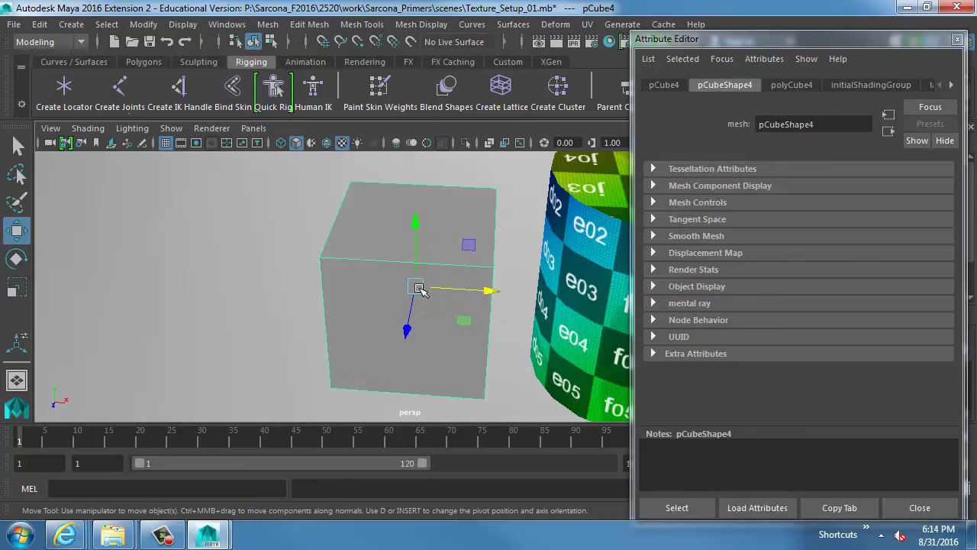
# Step: Extrude all of the cube's faces individually with Keep Faces Together off, and scale them in to leave a narrow border around each
pyautogui.keyDown('alt'); pyautogui.moveTo(423, 290); pyautogui.dragTo(393, 267); pyautogui.keyUp('alt')
pyautogui.keyDown('alt'); pyautogui.moveTo(392, 267); pyautogui.dragTo(388, 253, button='middle'); pyautogui.keyUp('alt')
pyautogui.hotkey('ctrl', 'e')
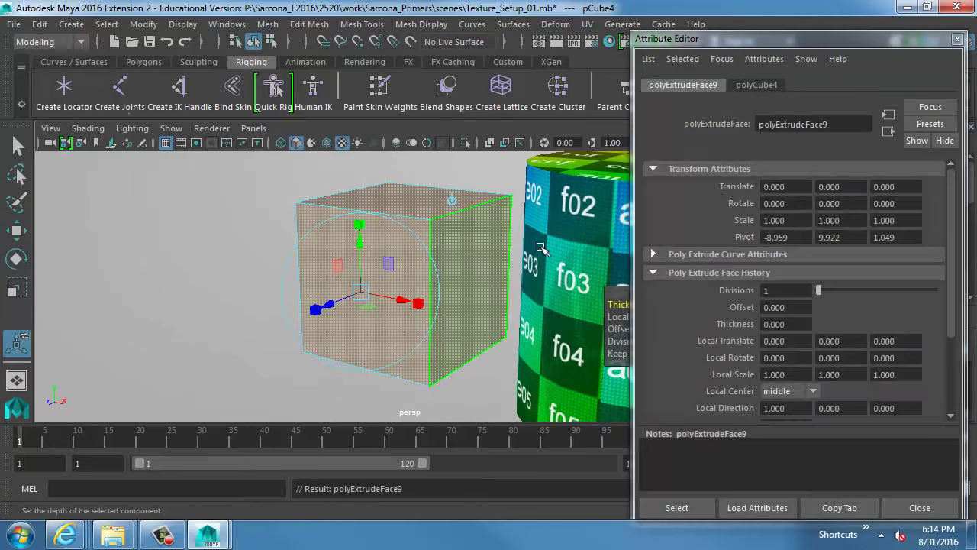
pyautogui.scroll(-3, 749, 368)
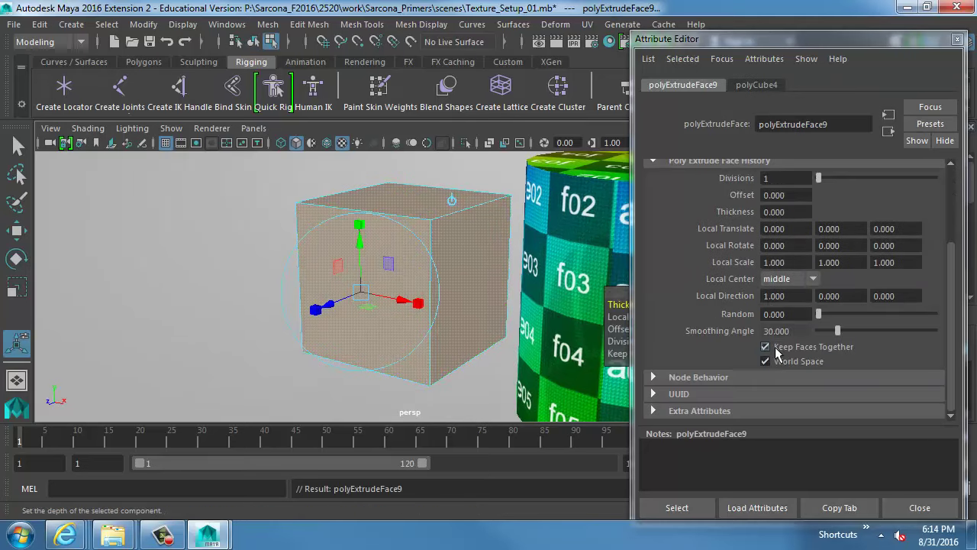
pyautogui.click(765, 347)
pyautogui.moveTo(362, 293); pyautogui.dragTo(347, 298)
# Step: Extrude the cube's inset faces again and push them inward about 0.28 units, finishing in object mode
pyautogui.hotkey('ctrl', 'e')
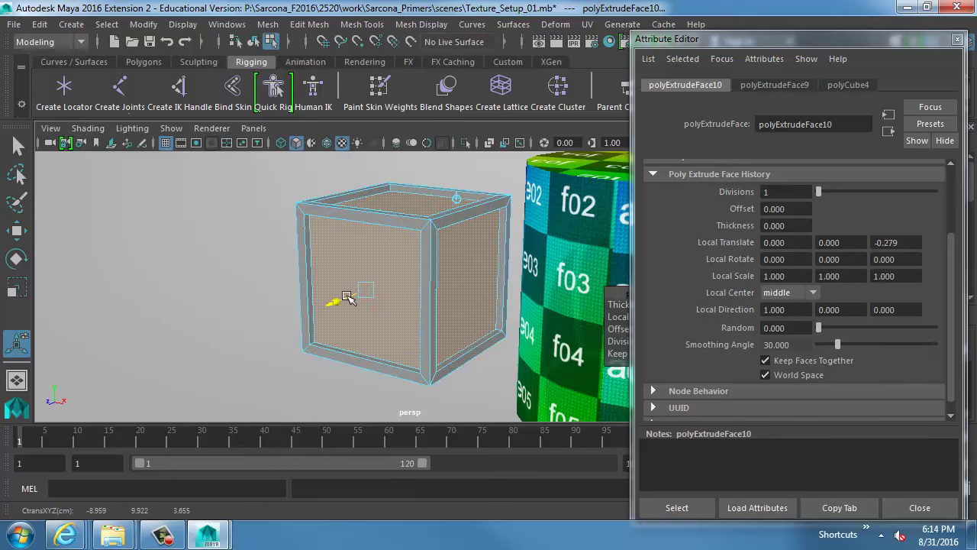
pyautogui.moveTo(340, 258); pyautogui.dragTo(318, 216, button='right')
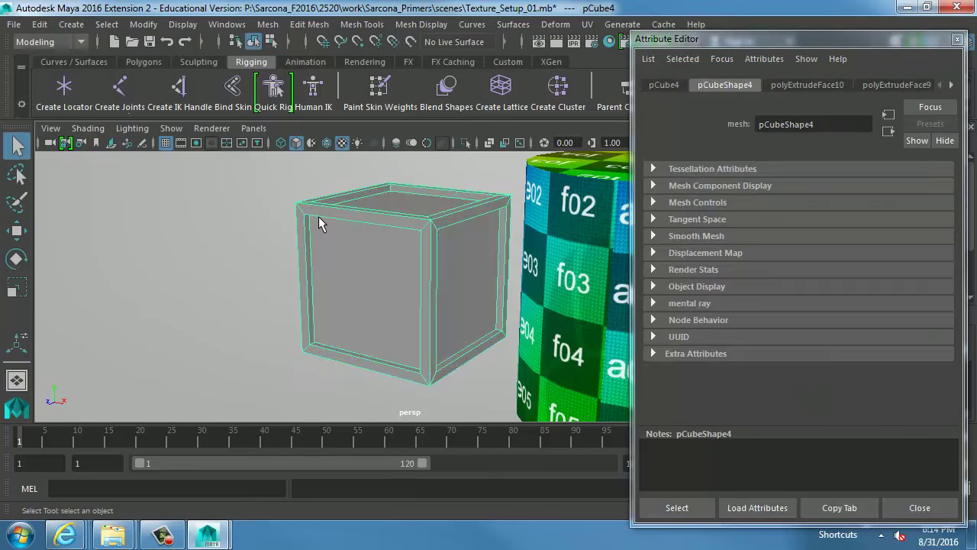
pyautogui.keyDown('alt'); pyautogui.moveTo(339, 259); pyautogui.dragTo(359, 277, button='middle'); pyautogui.keyUp('alt')
pyautogui.keyDown('alt'); pyautogui.moveTo(359, 277); pyautogui.dragTo(434, 283, button='right'); pyautogui.keyUp('alt')
pyautogui.keyDown('alt'); pyautogui.moveTo(434, 283); pyautogui.dragTo(390, 283, button='middle'); pyautogui.keyUp('alt')
pyautogui.keyDown('alt'); pyautogui.moveTo(390, 284); pyautogui.dragTo(429, 300); pyautogui.keyUp('alt')
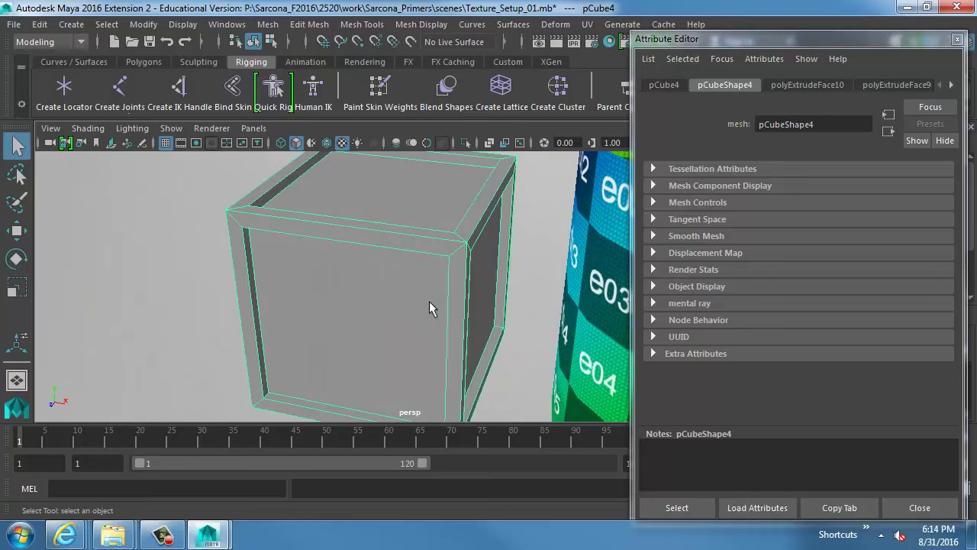
# Step: Assign the existing letter-and-number checker surface shader to the cube
pyautogui.press('space')
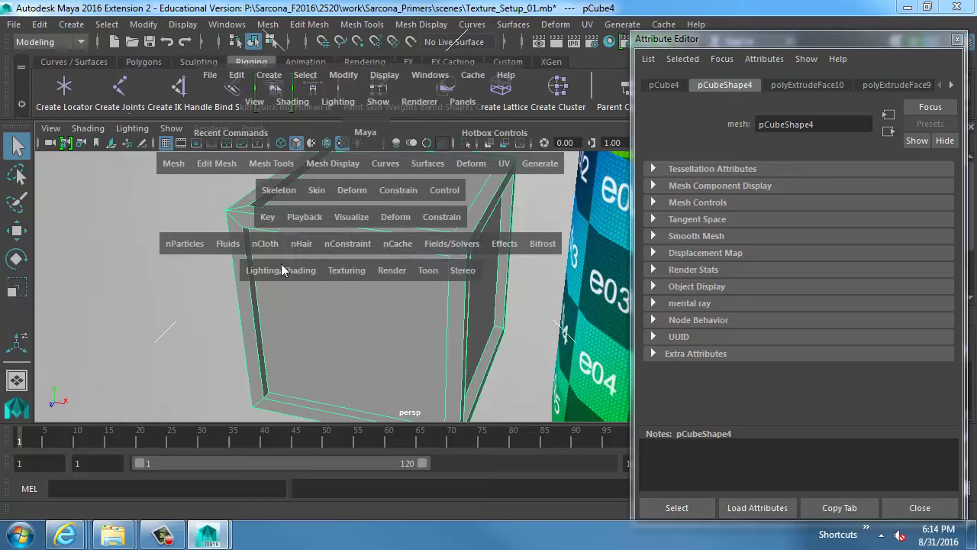
pyautogui.click(281, 269)
pyautogui.moveTo(420, 318)
pyautogui.click(548, 473)
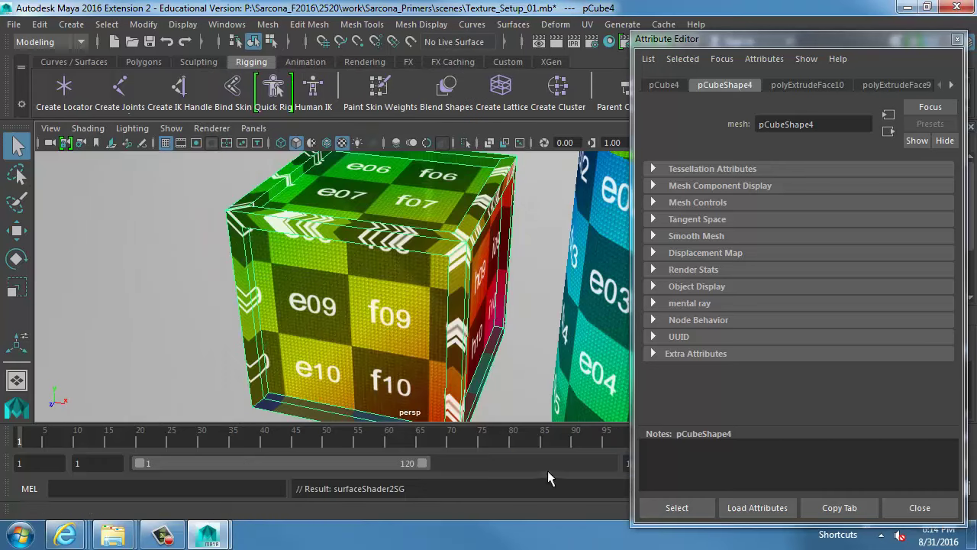
# Step: Apply an Automatic UV projection with six planes to the cube
pyautogui.keyDown('alt'); pyautogui.moveTo(471, 269); pyautogui.dragTo(410, 266, button='middle'); pyautogui.keyUp('alt')
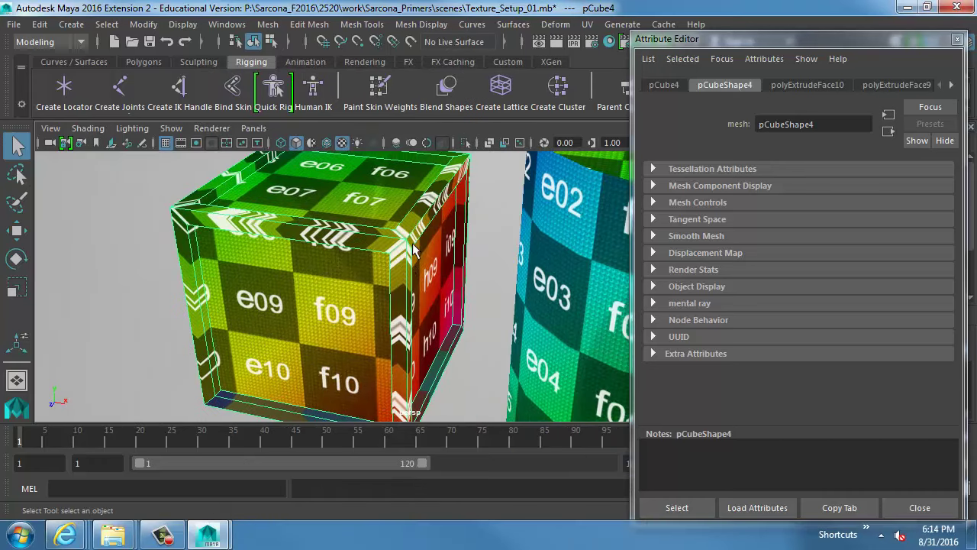
pyautogui.click(587, 24)
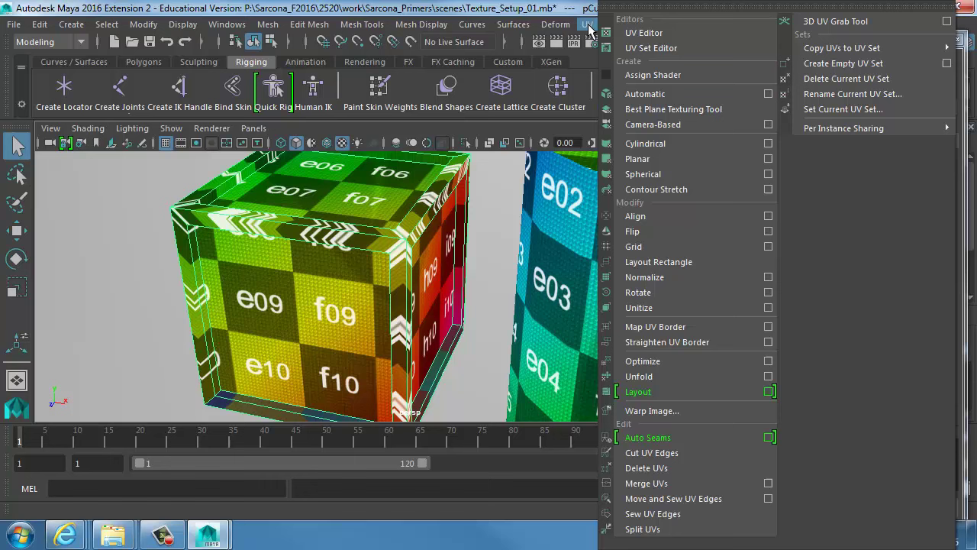
pyautogui.click(645, 94)
pyautogui.keyDown('alt'); pyautogui.moveTo(515, 186); pyautogui.dragTo(419, 195); pyautogui.keyUp('alt')
pyautogui.scroll(-6, 394, 275)
pyautogui.keyDown('alt'); pyautogui.moveTo(401, 278); pyautogui.dragTo(393, 266, button='middle'); pyautogui.keyUp('alt')
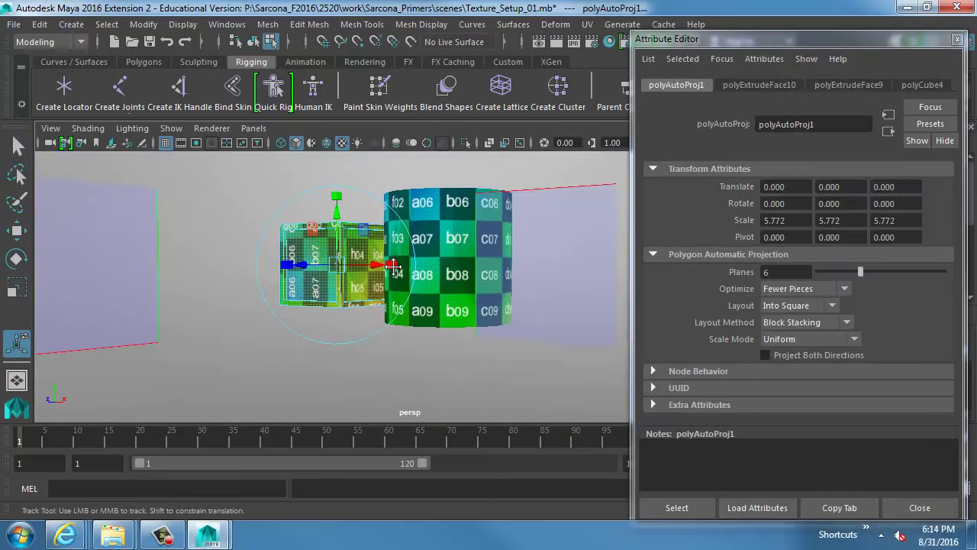
# Step: Examine the projection planes around the cube and the checker pattern on its faces, borders and recessed edges
pyautogui.keyDown('alt'); pyautogui.moveTo(392, 264); pyautogui.dragTo(458, 247); pyautogui.keyUp('alt')
pyautogui.keyDown('alt'); pyautogui.moveTo(413, 164); pyautogui.dragTo(420, 224, button='middle'); pyautogui.keyUp('alt')
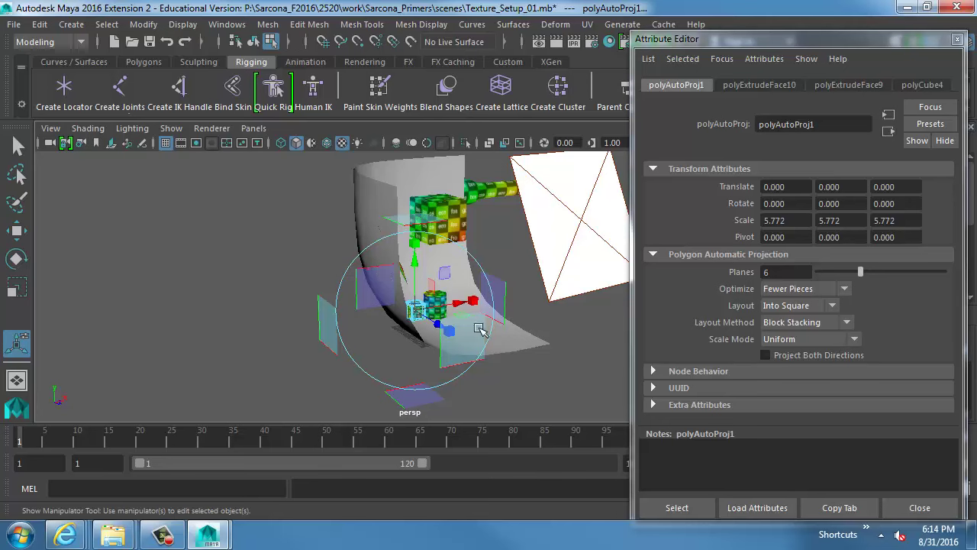
pyautogui.keyDown('alt'); pyautogui.moveTo(480, 328); pyautogui.dragTo(351, 310); pyautogui.keyUp('alt')
pyautogui.keyDown('alt'); pyautogui.moveTo(488, 313); pyautogui.dragTo(718, 306, button='right'); pyautogui.keyUp('alt')
pyautogui.keyDown('alt'); pyautogui.moveTo(580, 264); pyautogui.dragTo(667, 186, button='middle'); pyautogui.keyUp('alt')
pyautogui.keyDown('alt'); pyautogui.moveTo(382, 237); pyautogui.dragTo(451, 238, button='right'); pyautogui.keyUp('alt')
pyautogui.keyDown('alt'); pyautogui.moveTo(342, 258); pyautogui.dragTo(347, 252, button='middle'); pyautogui.keyUp('alt')
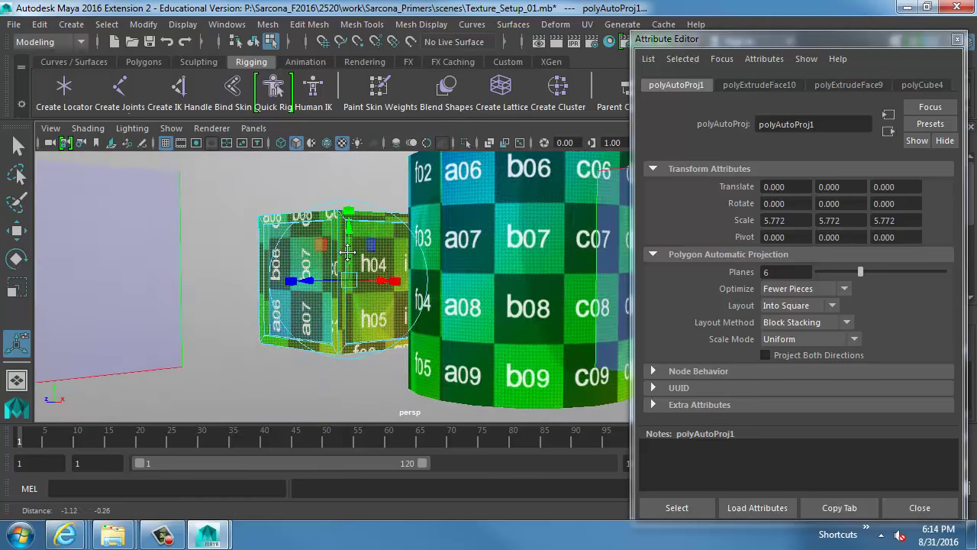
pyautogui.keyDown('alt'); pyautogui.moveTo(347, 252); pyautogui.dragTo(500, 257, button='right'); pyautogui.keyUp('alt')
pyautogui.keyDown('alt'); pyautogui.moveTo(375, 267); pyautogui.dragTo(428, 258, button='middle'); pyautogui.keyUp('alt')
pyautogui.keyDown('alt'); pyautogui.moveTo(427, 259); pyautogui.dragTo(455, 262, button='right'); pyautogui.keyUp('alt')
pyautogui.keyDown('alt'); pyautogui.moveTo(456, 262); pyautogui.dragTo(436, 346, button='middle'); pyautogui.keyUp('alt')
pyautogui.keyDown('alt'); pyautogui.moveTo(436, 346); pyautogui.dragTo(518, 353, button='right'); pyautogui.keyUp('alt')
pyautogui.keyDown('alt'); pyautogui.moveTo(440, 286); pyautogui.dragTo(432, 316); pyautogui.keyUp('alt')
pyautogui.keyDown('alt'); pyautogui.moveTo(432, 316); pyautogui.dragTo(452, 269, button='middle'); pyautogui.keyUp('alt')
pyautogui.keyDown('alt'); pyautogui.moveTo(481, 236); pyautogui.dragTo(519, 229, button='right'); pyautogui.keyUp('alt')
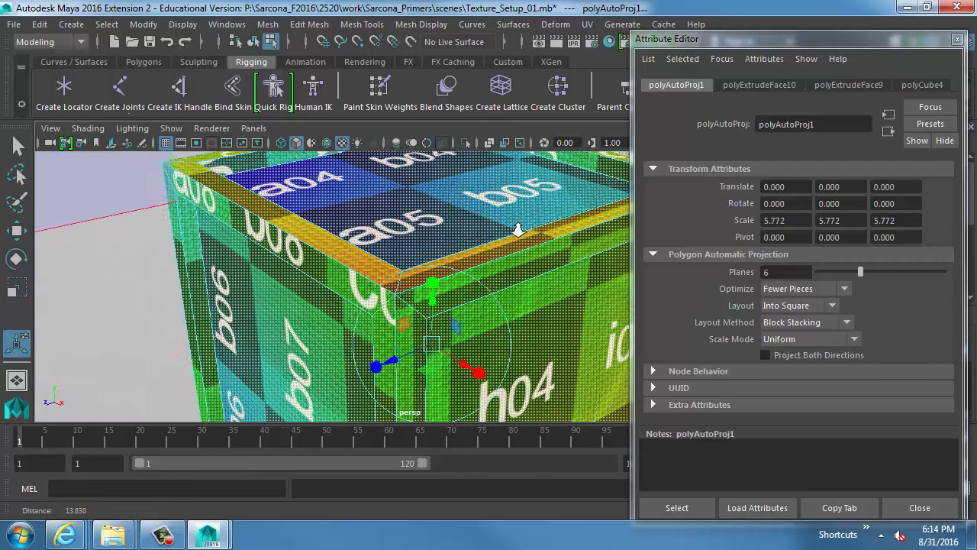
pyautogui.keyDown('alt'); pyautogui.moveTo(518, 229); pyautogui.dragTo(504, 207); pyautogui.keyUp('alt')
# Step: Open the UV Editor for the cube's automatically projected shells
pyautogui.click(227, 24)
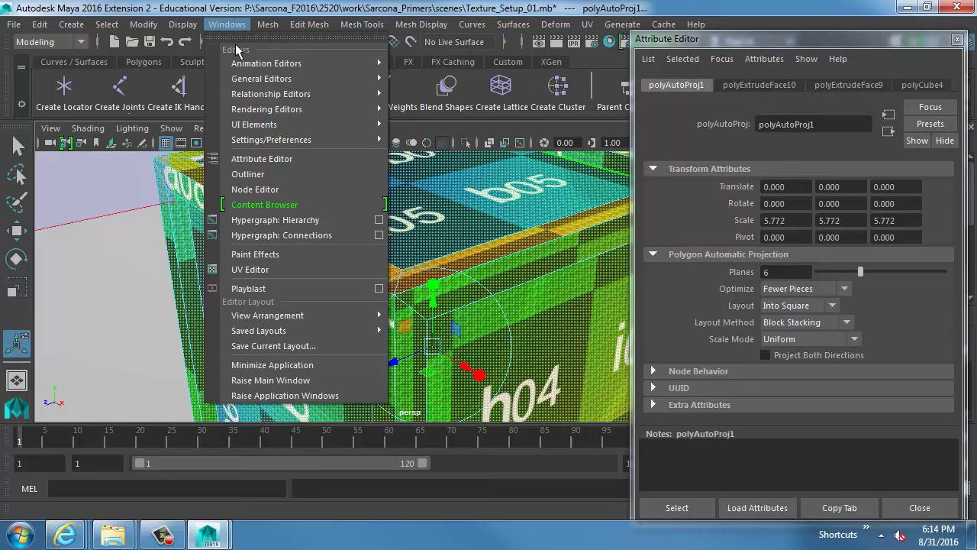
pyautogui.click(306, 271)
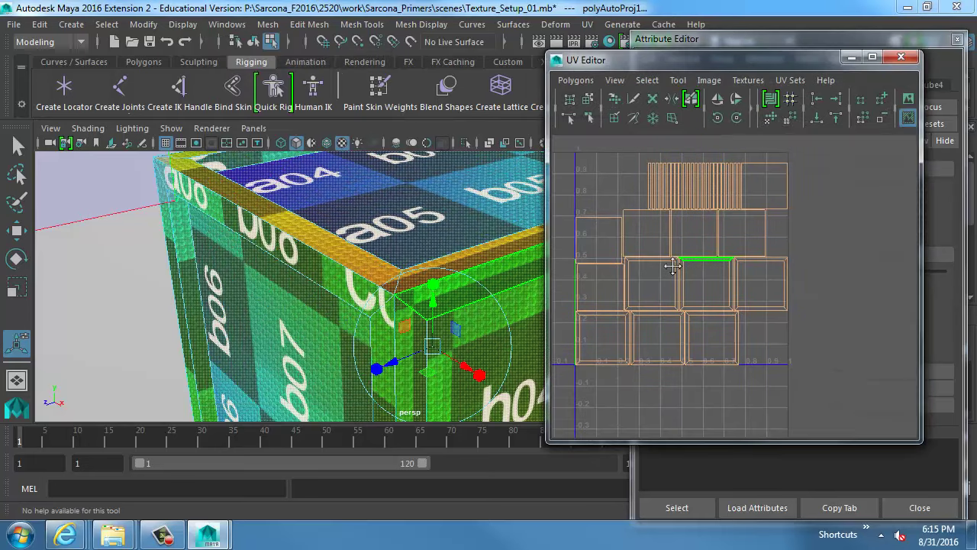
# Step: Reframe the view on the framed cube's upper corner and select the whole cube so its shells appear in the UV Editor
pyautogui.click(648, 259)
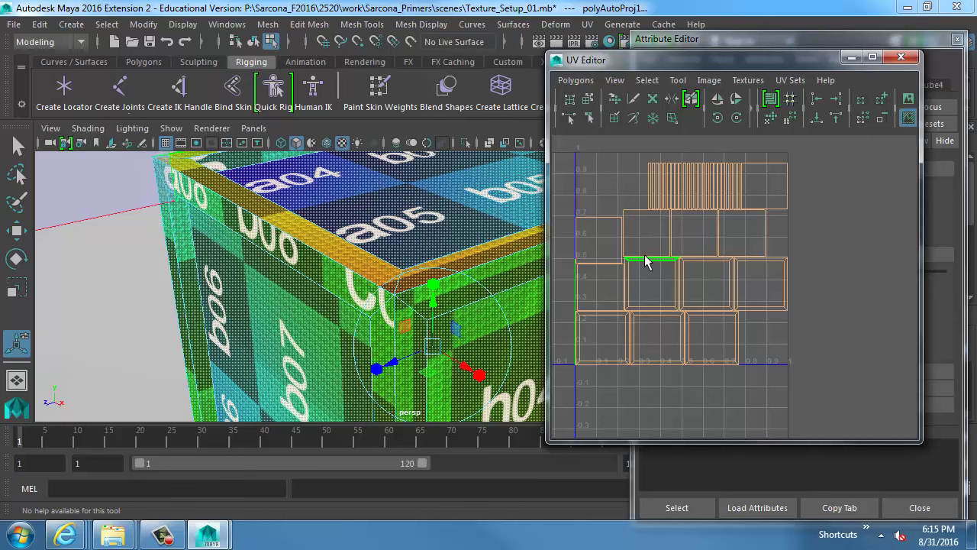
pyautogui.press('f')
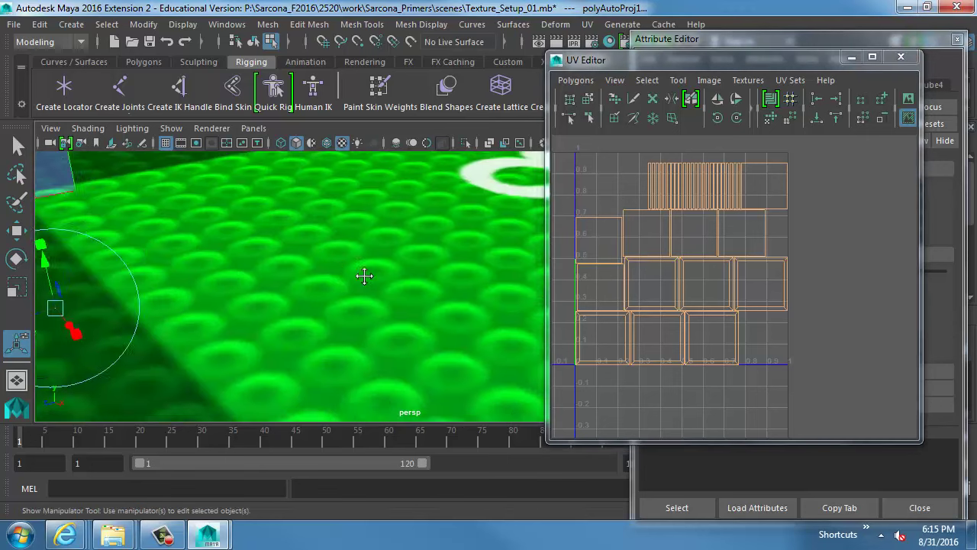
pyautogui.scroll(-5, 364, 275)
pyautogui.keyDown('alt'); pyautogui.moveTo(365, 275); pyautogui.dragTo(399, 268); pyautogui.keyUp('alt')
pyautogui.keyDown('shift'); pyautogui.click(405, 280); pyautogui.keyUp('shift')
pyautogui.keyDown('alt'); pyautogui.moveTo(441, 310); pyautogui.dragTo(428, 256, button='right'); pyautogui.keyUp('alt')
pyautogui.press('q')
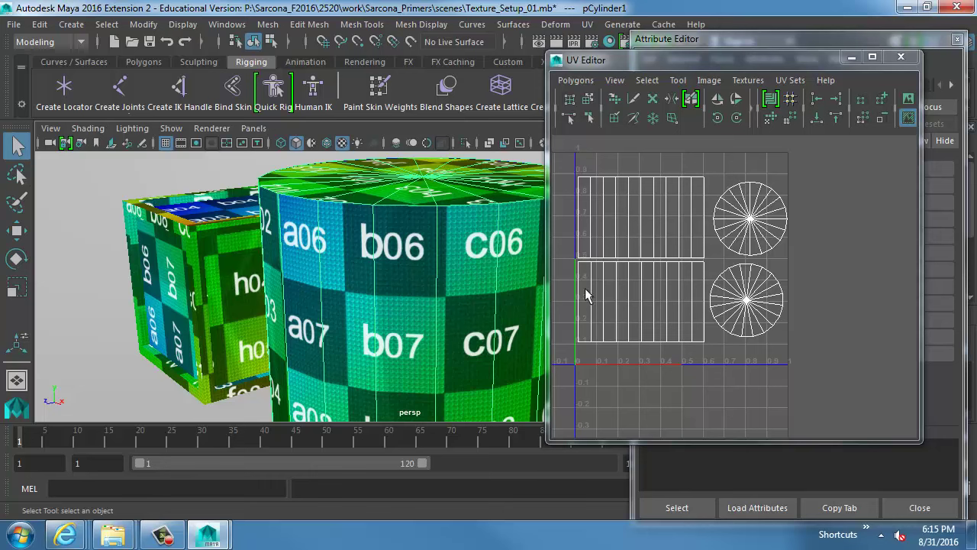
pyautogui.keyDown('alt'); pyautogui.moveTo(257, 283); pyautogui.dragTo(515, 284); pyautogui.keyUp('alt')
pyautogui.keyDown('alt'); pyautogui.moveTo(425, 259); pyautogui.dragTo(398, 297, button='middle'); pyautogui.keyUp('alt')
pyautogui.scroll(3, 399, 297)
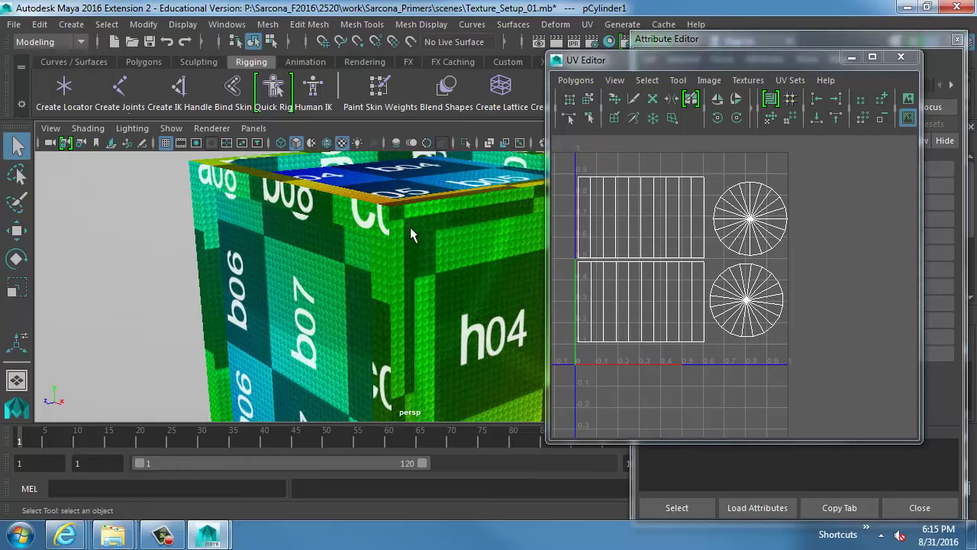
pyautogui.click(412, 229)
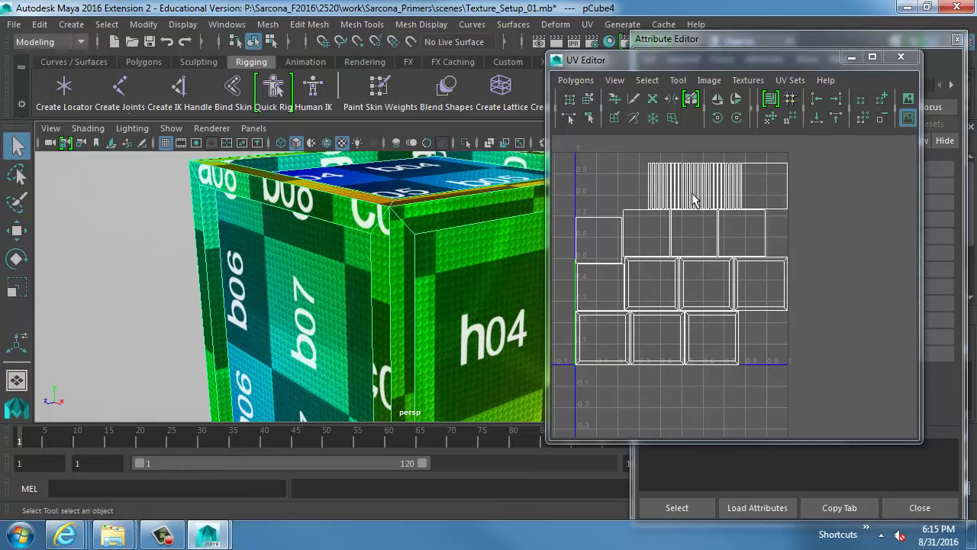
# Step: Examine the cube's framed face shells and their mitred borders up close in the UV Editor
pyautogui.keyDown('alt'); pyautogui.moveTo(633, 251); pyautogui.dragTo(690, 265, button='middle'); pyautogui.keyUp('alt')
pyautogui.keyDown('alt'); pyautogui.moveTo(690, 266); pyautogui.dragTo(888, 289, button='right'); pyautogui.keyUp('alt')
pyautogui.keyDown('alt'); pyautogui.moveTo(776, 243); pyautogui.dragTo(780, 342, button='middle'); pyautogui.keyUp('alt')
pyautogui.keyDown('alt'); pyautogui.moveTo(781, 342); pyautogui.dragTo(893, 349, button='right'); pyautogui.keyUp('alt')
pyautogui.keyDown('alt'); pyautogui.moveTo(764, 297); pyautogui.dragTo(766, 147, button='middle'); pyautogui.keyUp('alt')
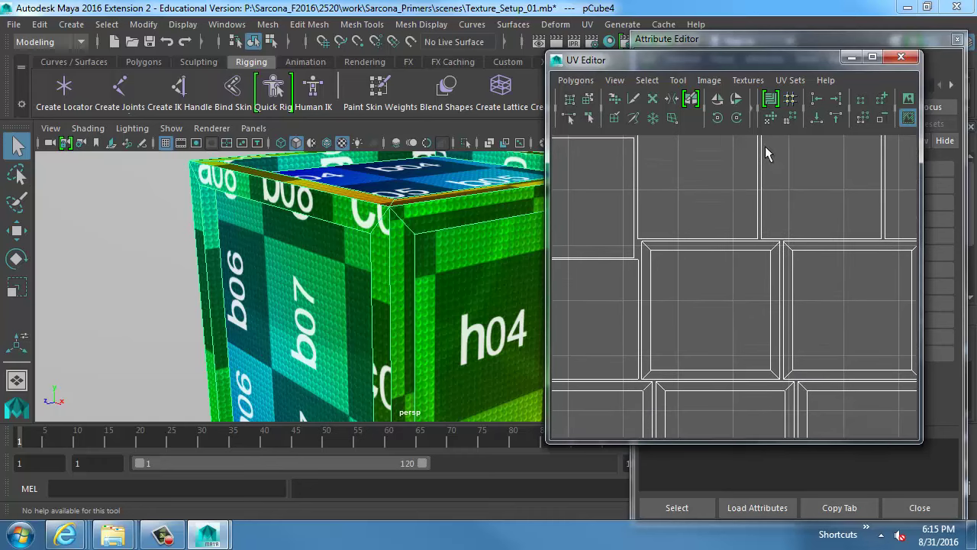
pyautogui.keyDown('alt'); pyautogui.moveTo(751, 277); pyautogui.dragTo(694, 159, button='middle'); pyautogui.keyUp('alt')
pyautogui.keyDown('alt'); pyautogui.moveTo(645, 272); pyautogui.dragTo(707, 221, button='middle'); pyautogui.keyUp('alt')
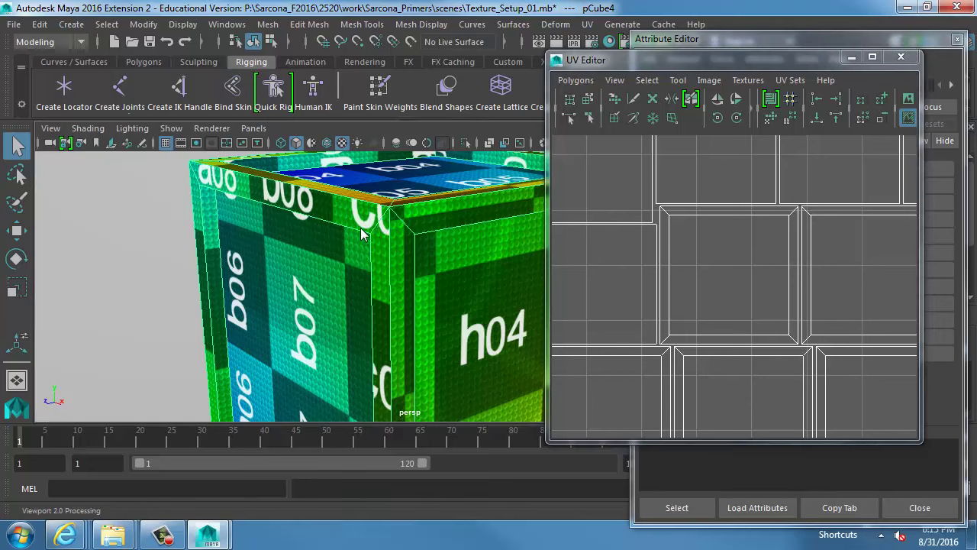
# Step: Assign a new mental ray mila_material to the framed cube
pyautogui.moveTo(361, 167); pyautogui.dragTo(359, 95, button='right')
pyautogui.press('space')
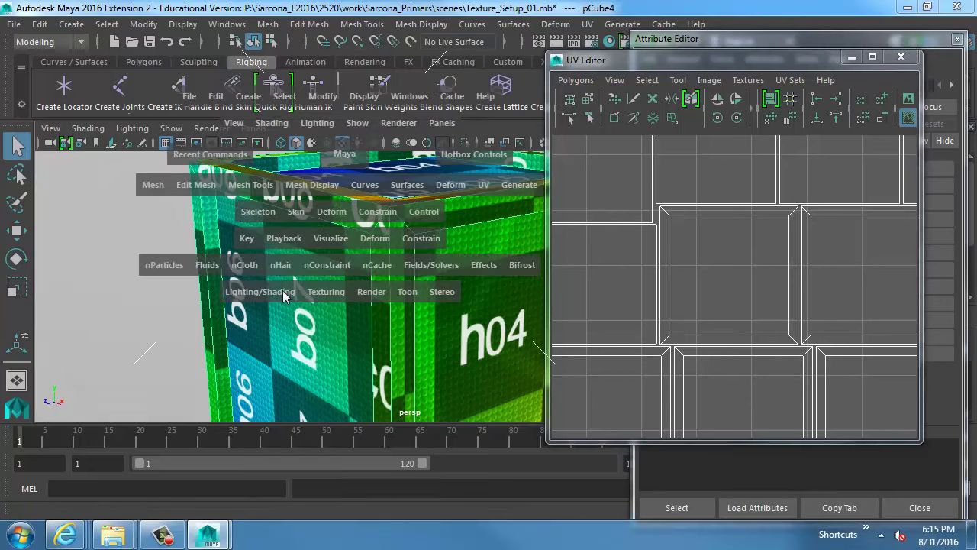
pyautogui.click(284, 293)
pyautogui.moveTo(412, 309)
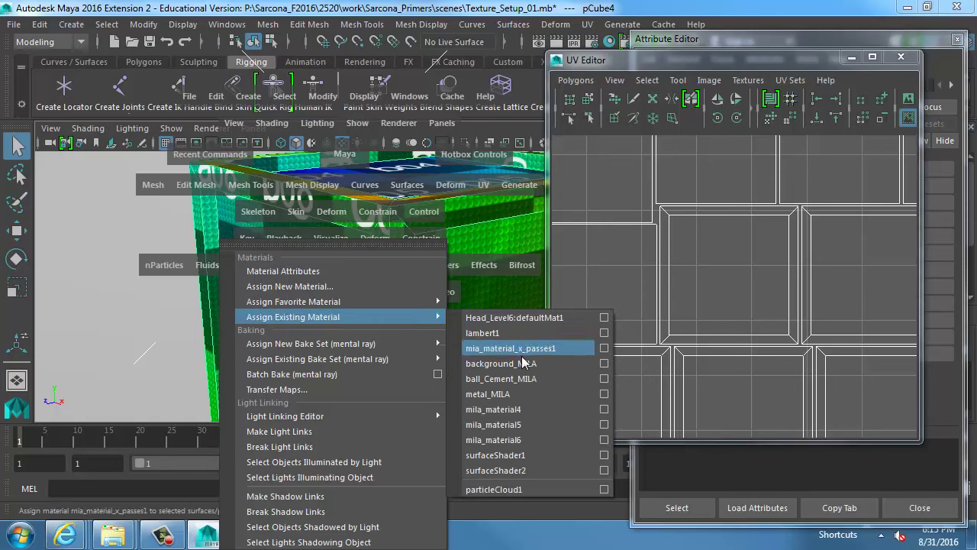
pyautogui.moveTo(344, 302)
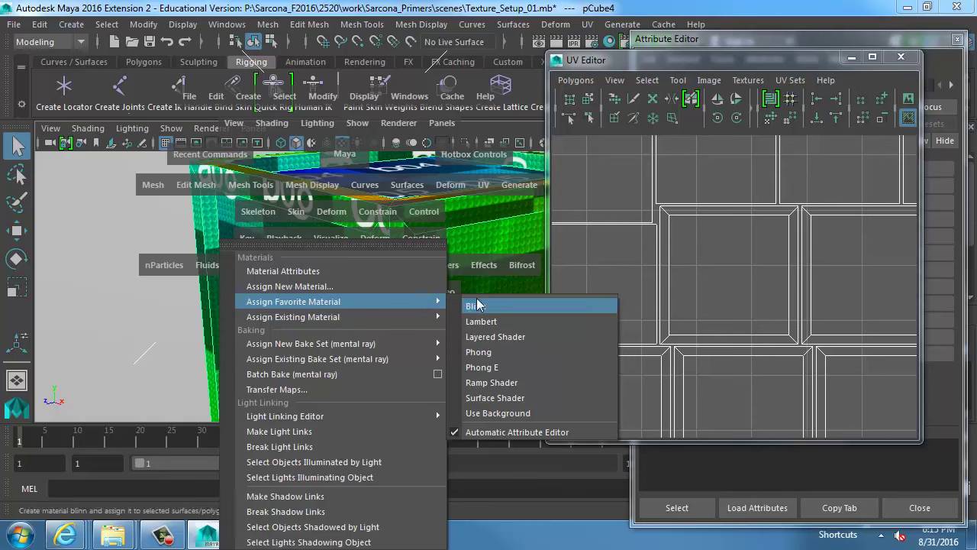
pyautogui.click(419, 288)
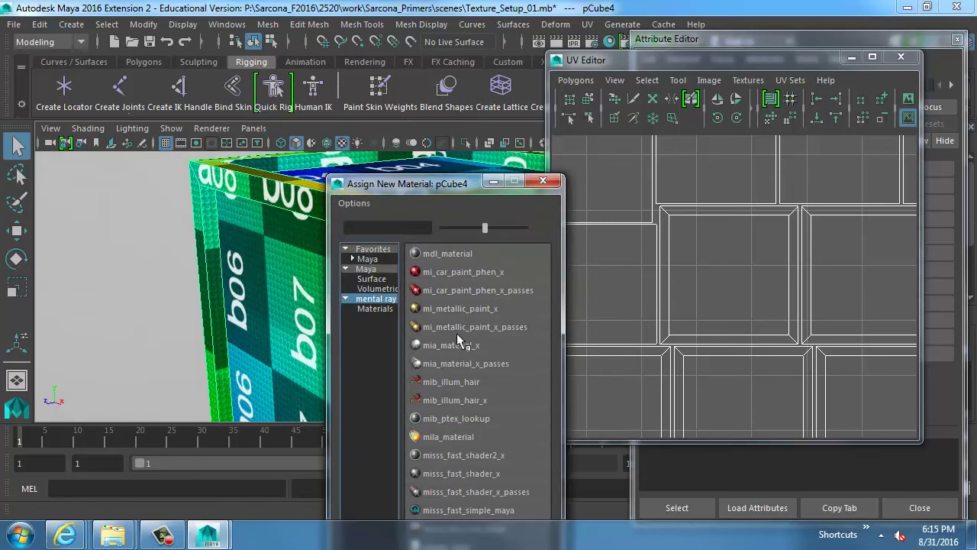
pyautogui.click(453, 432)
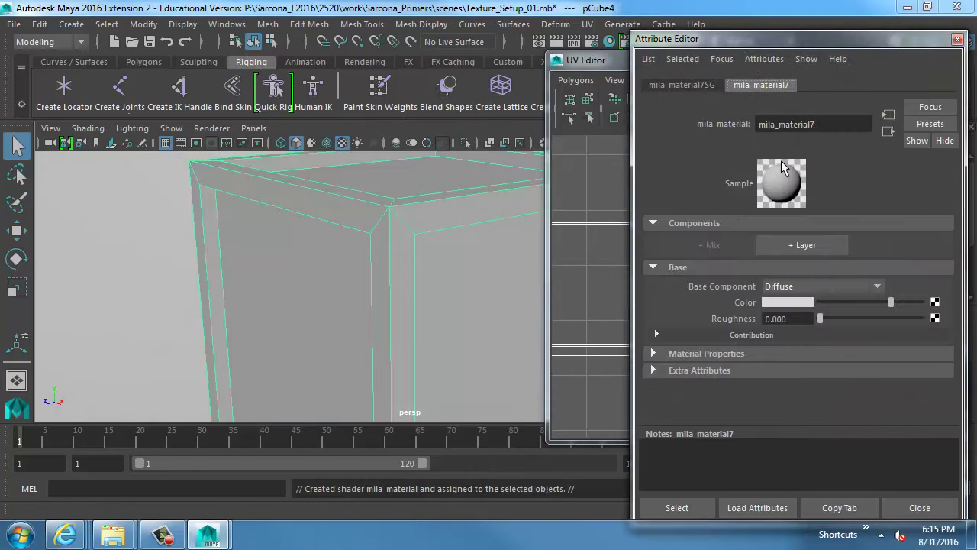
# Step: Brighten the material's base color to white and map it with a File texture using Wood.jpg from sourceimages
pyautogui.moveTo(916, 302); pyautogui.dragTo(935, 303)
pyautogui.click(936, 302)
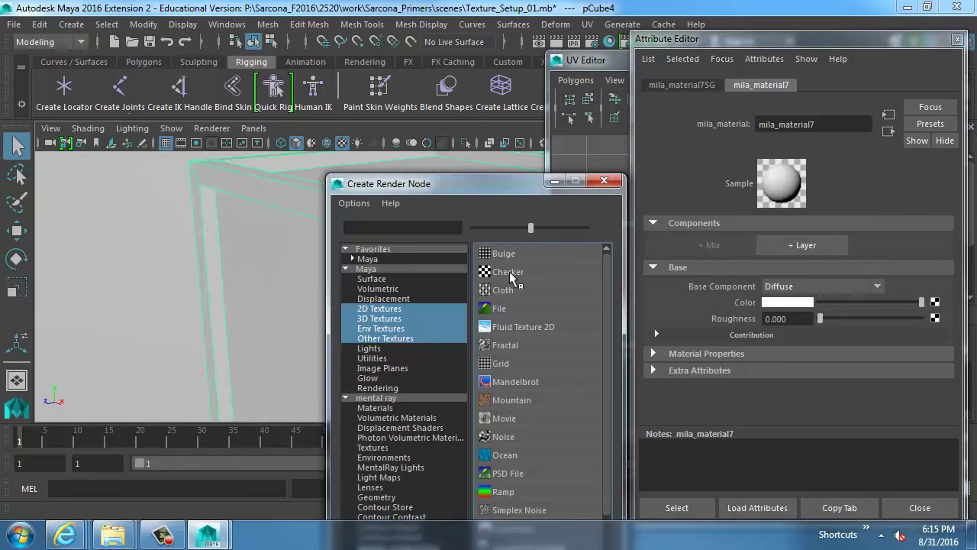
pyautogui.click(512, 304)
pyautogui.click(931, 294)
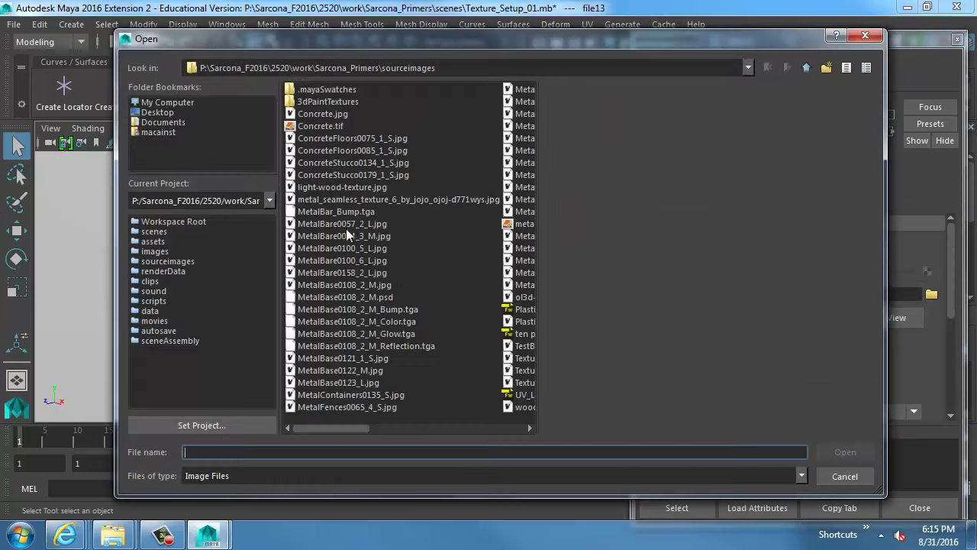
pyautogui.click(345, 212)
pyautogui.press('w')
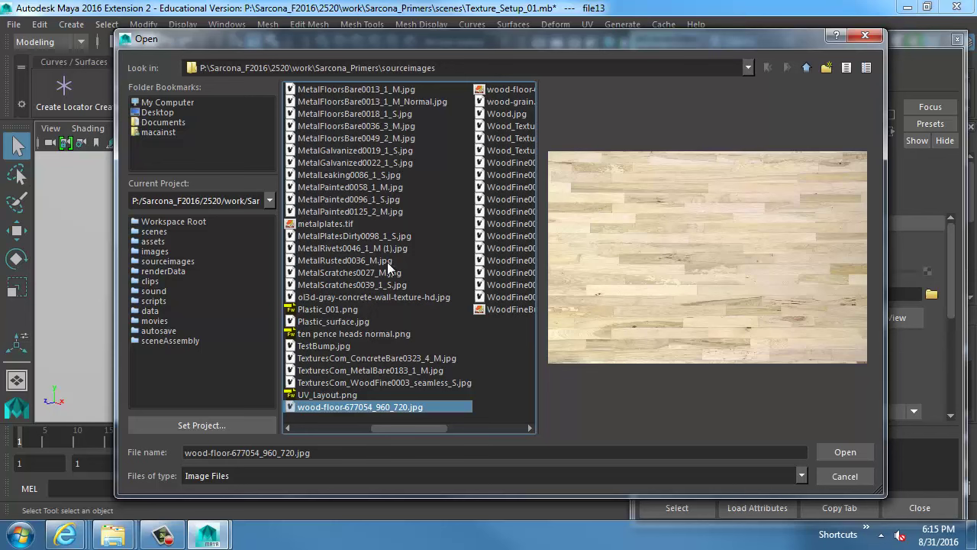
pyautogui.doubleClick(491, 113)
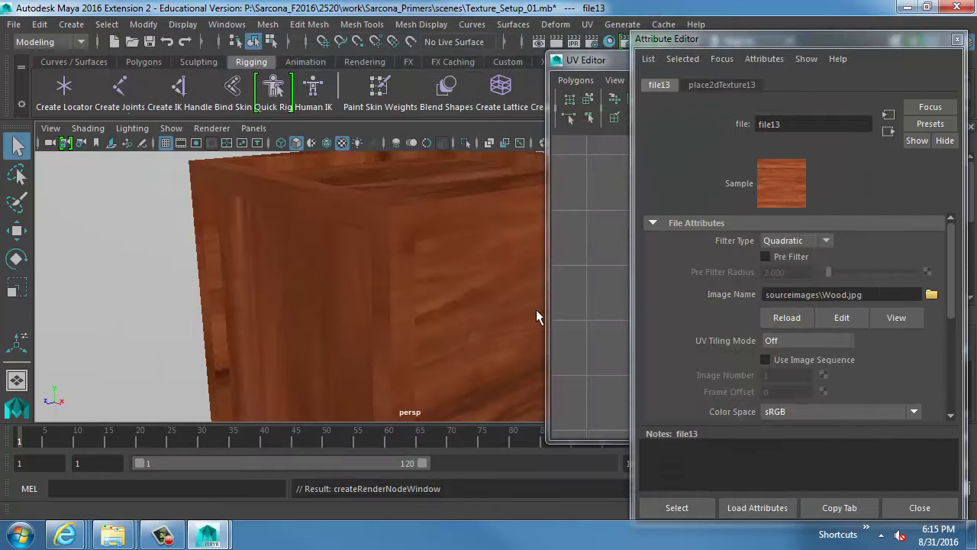
pyautogui.keyDown('alt'); pyautogui.moveTo(465, 280); pyautogui.dragTo(297, 226); pyautogui.keyUp('alt')
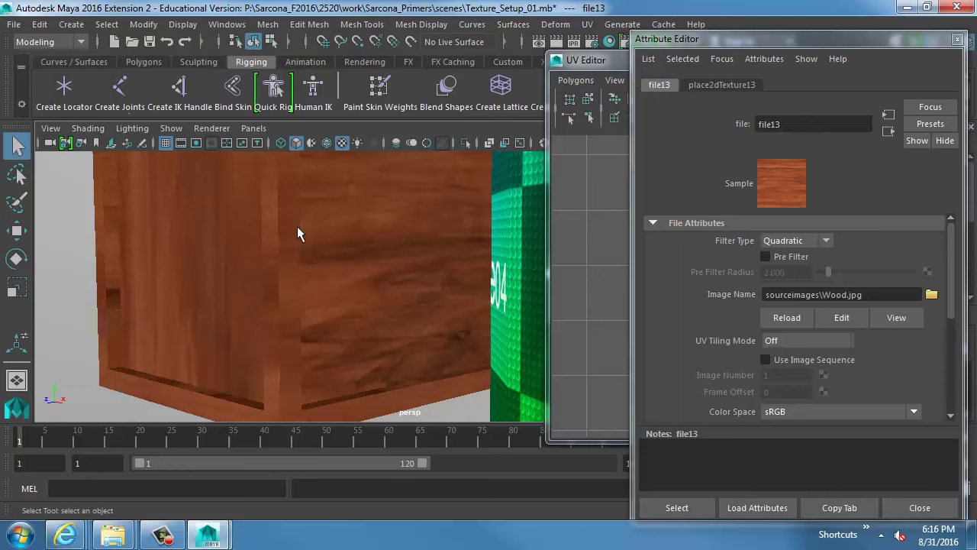
# Step: Replace the file texture's image with WoodFine0007_L.jpg
pyautogui.click(931, 294)
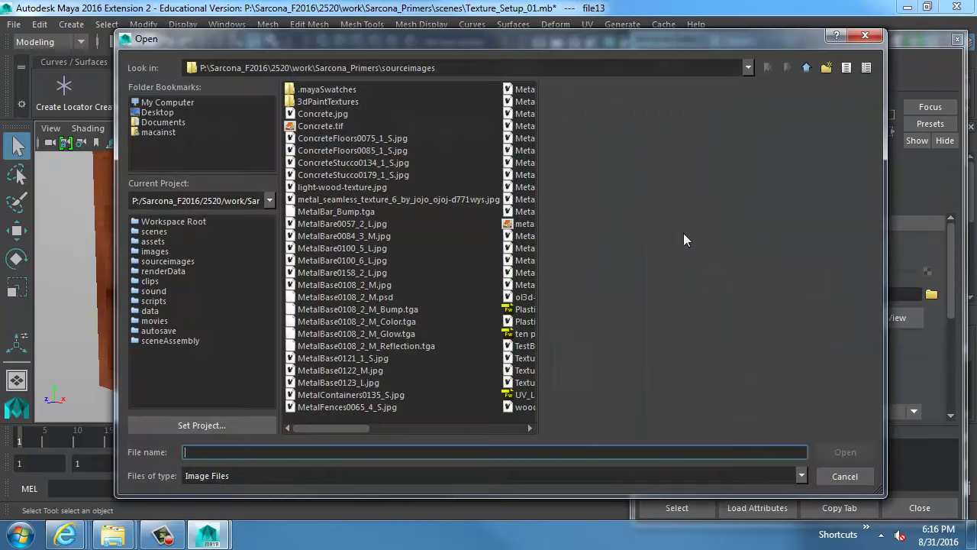
pyautogui.click(439, 182)
pyautogui.press('Right')
pyautogui.press('Right')
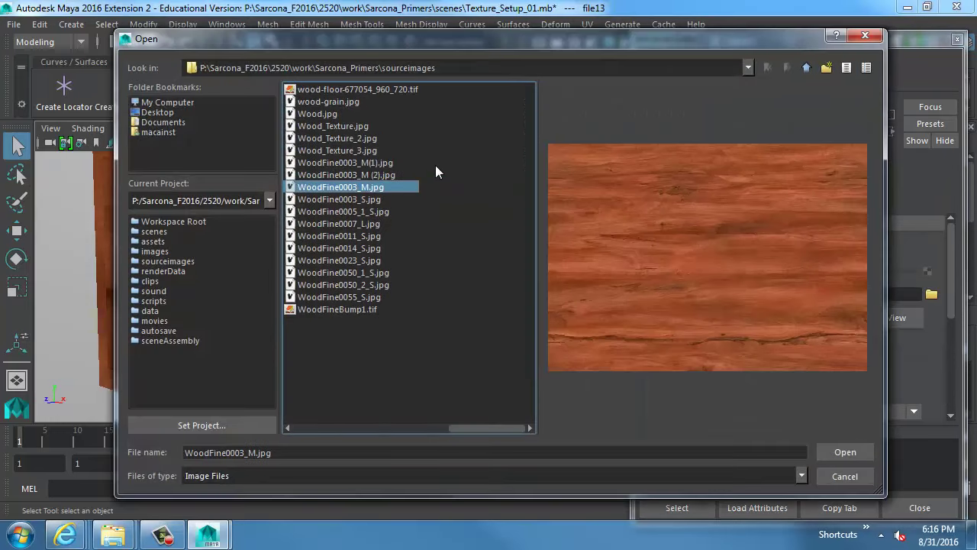
pyautogui.press('Down')
pyautogui.press('Down')
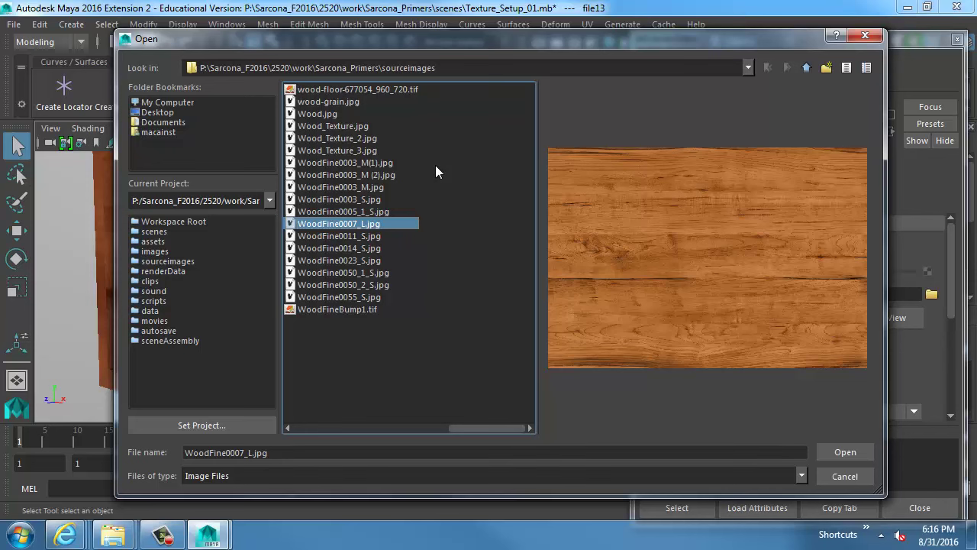
pyautogui.press('Down')
pyautogui.press('Up')
pyautogui.press('Return')
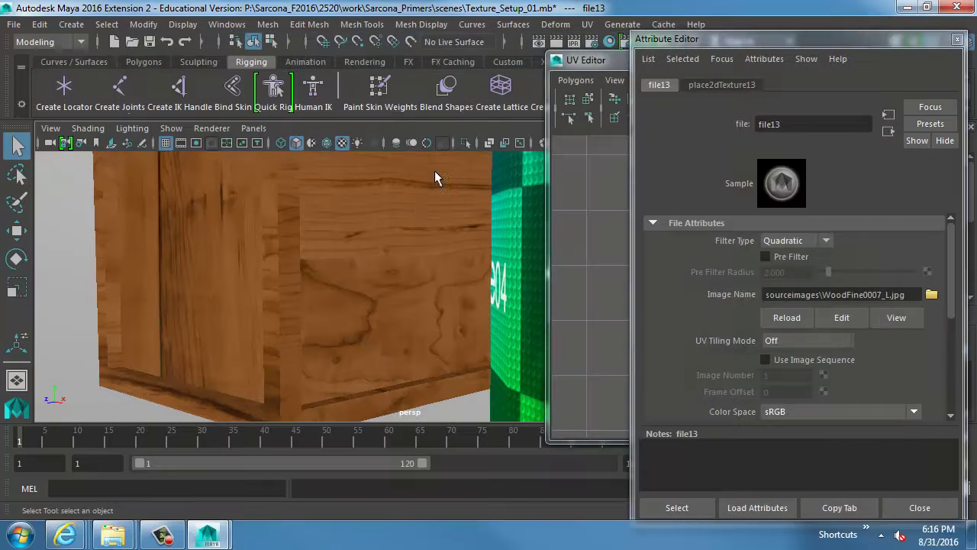
# Step: Examine the wood grain direction on the cube's frame borders and recessed panels from several sides
pyautogui.keyDown('alt'); pyautogui.moveTo(421, 228); pyautogui.dragTo(419, 314, button='middle'); pyautogui.keyUp('alt')
pyautogui.keyDown('alt'); pyautogui.moveTo(420, 314); pyautogui.dragTo(433, 295); pyautogui.keyUp('alt')
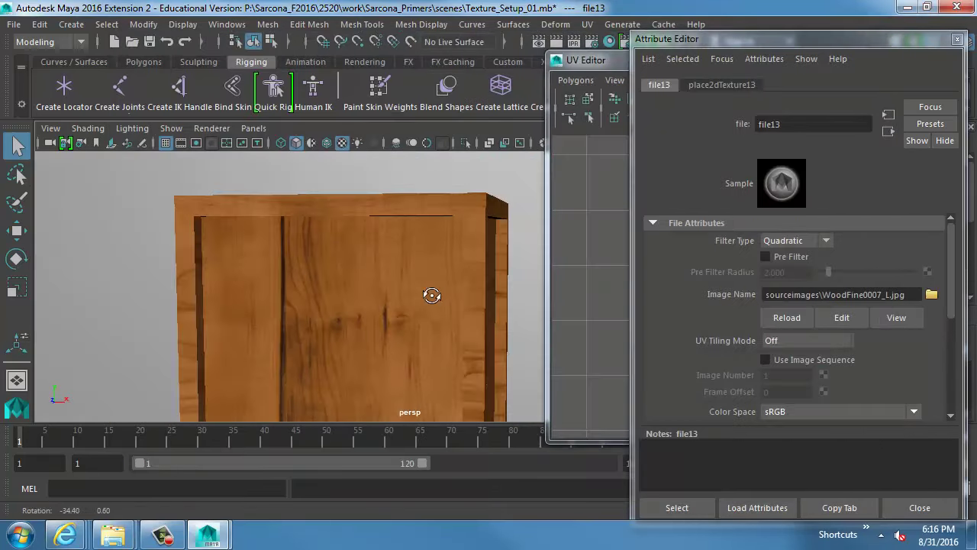
pyautogui.keyDown('alt'); pyautogui.moveTo(432, 294); pyautogui.dragTo(454, 279, button='middle'); pyautogui.keyUp('alt')
pyautogui.keyDown('alt'); pyautogui.moveTo(418, 276); pyautogui.dragTo(504, 299, button='right'); pyautogui.keyUp('alt')
pyautogui.keyDown('alt'); pyautogui.moveTo(504, 298); pyautogui.dragTo(450, 296, button='middle'); pyautogui.keyUp('alt')
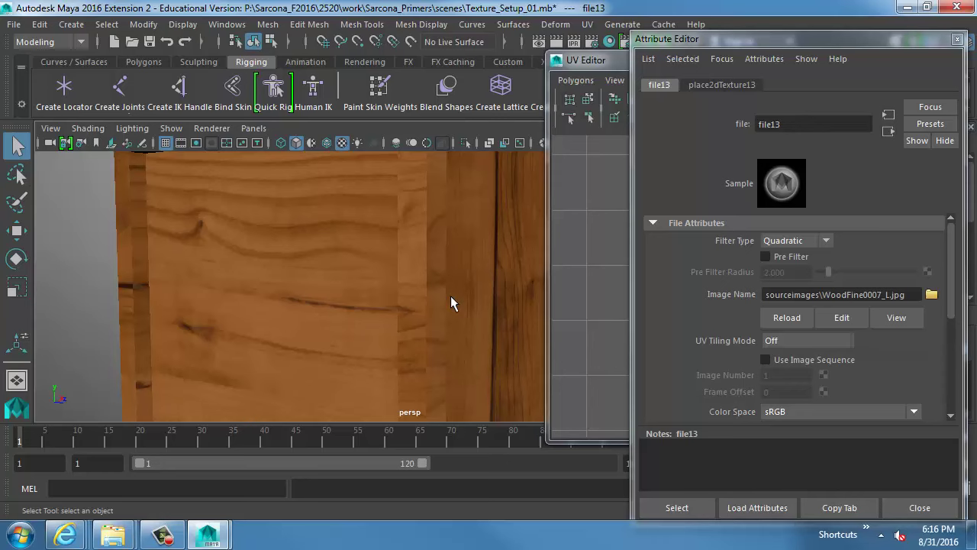
pyautogui.keyDown('alt'); pyautogui.moveTo(428, 261); pyautogui.dragTo(235, 269); pyautogui.keyUp('alt')
pyautogui.scroll(3, 280, 257)
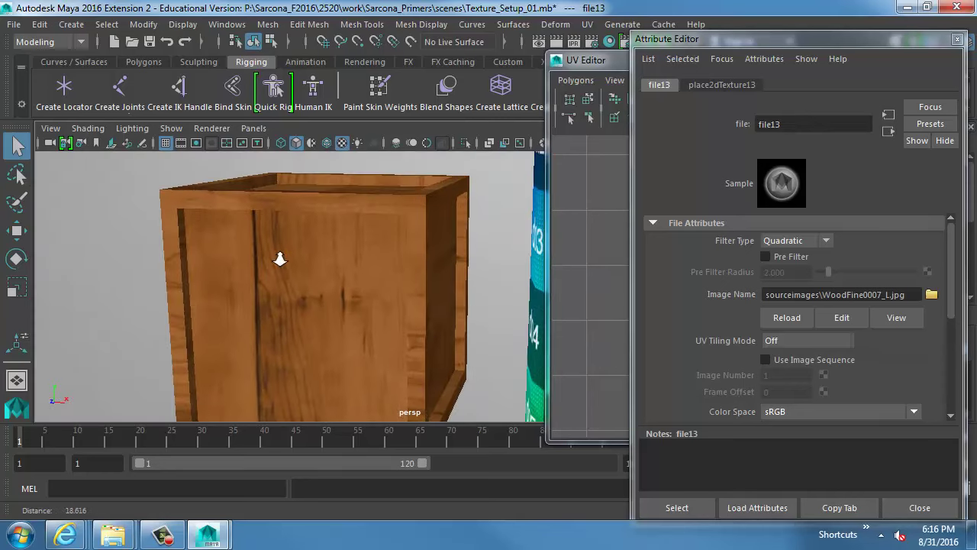
pyautogui.keyDown('alt'); pyautogui.moveTo(282, 295); pyautogui.dragTo(302, 215, button='middle'); pyautogui.keyUp('alt')
# Step: Apply a Planar UV projection from the Z axis, fitted to the bounding box, to the two vertical border faces of the cube's front frame
pyautogui.click(302, 215)
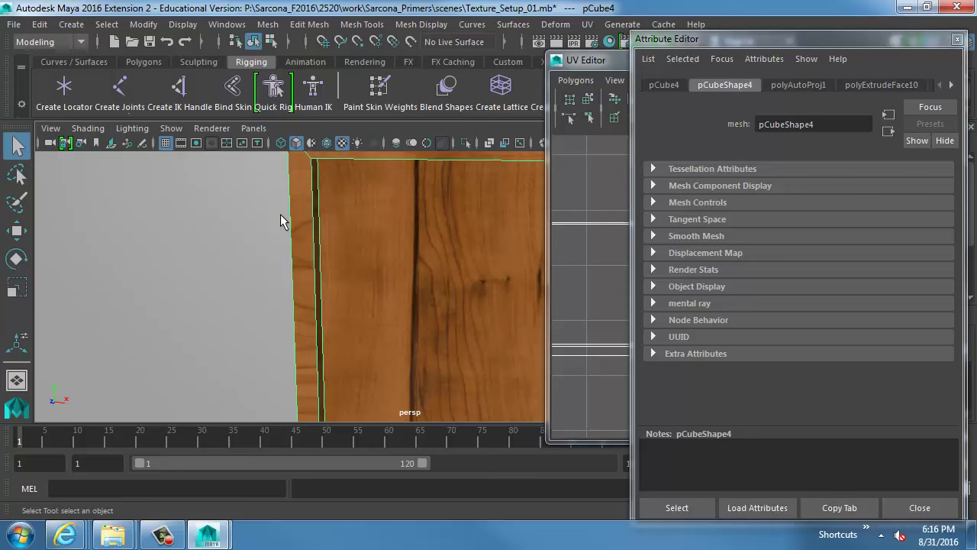
pyautogui.keyDown('alt'); pyautogui.moveTo(429, 269); pyautogui.dragTo(389, 234, button='right'); pyautogui.keyUp('alt')
pyautogui.keyDown('alt'); pyautogui.moveTo(390, 242); pyautogui.dragTo(286, 240); pyautogui.keyUp('alt')
pyautogui.press('F11')
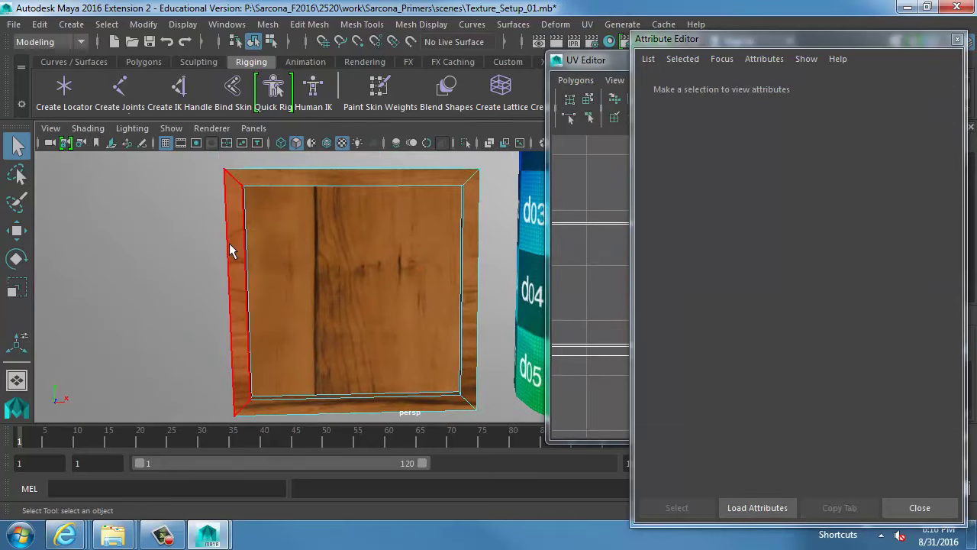
pyautogui.click(232, 252)
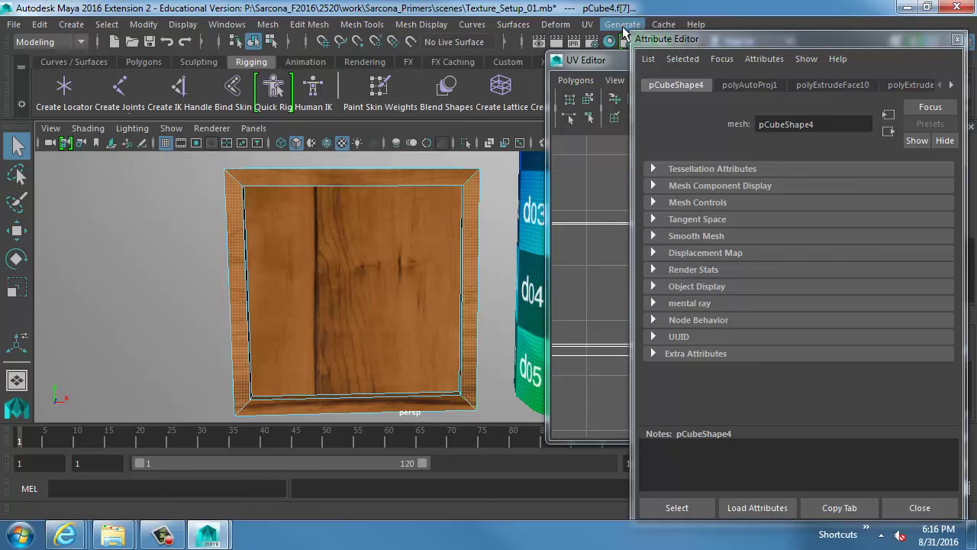
pyautogui.click(590, 25)
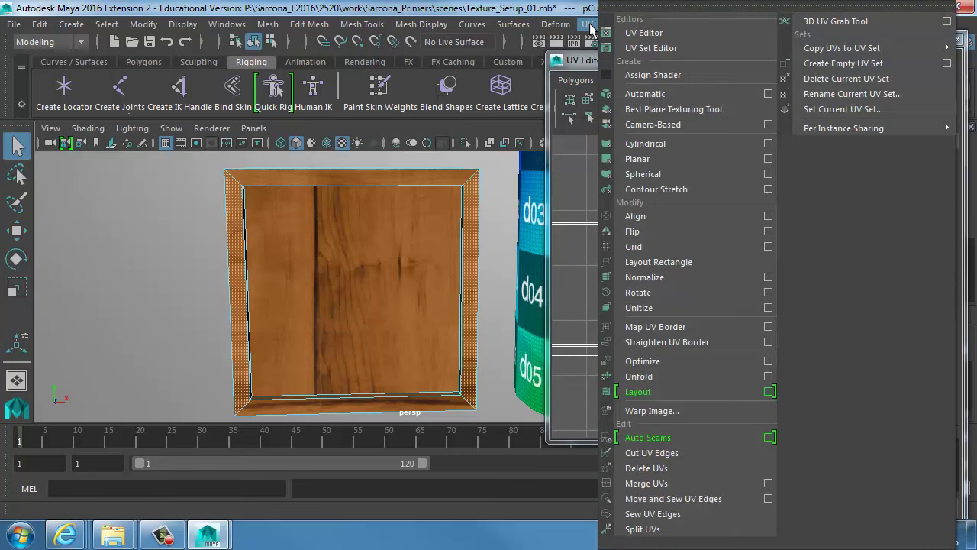
pyautogui.click(768, 159)
pyautogui.click(187, 166)
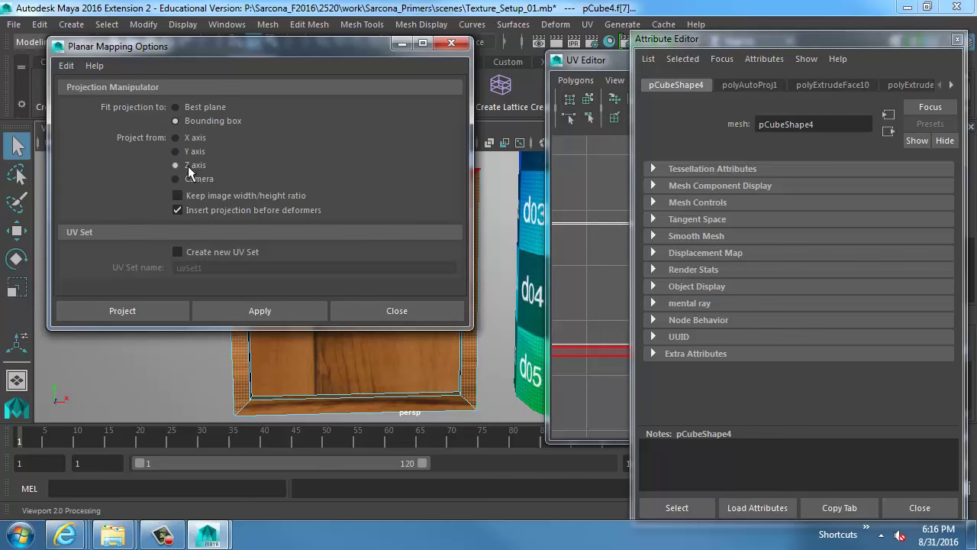
pyautogui.moveTo(231, 61); pyautogui.dragTo(681, 95)
pyautogui.keyDown('alt'); pyautogui.moveTo(393, 205); pyautogui.dragTo(350, 218); pyautogui.keyUp('alt')
pyautogui.click(563, 344)
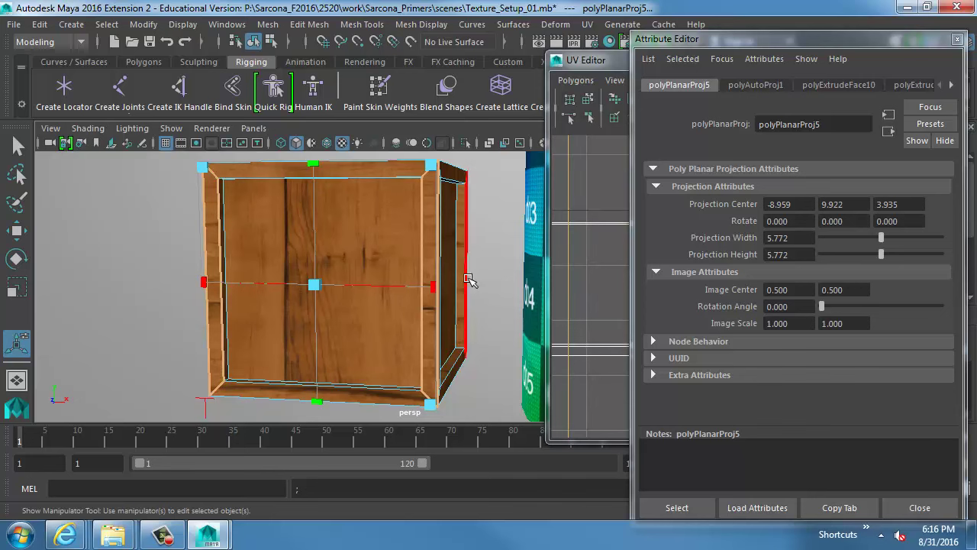
# Step: Set the planar projection's image rotation angle to 90 and narrow its projection width to about 1.605
pyautogui.click(771, 306)
pyautogui.write('90')
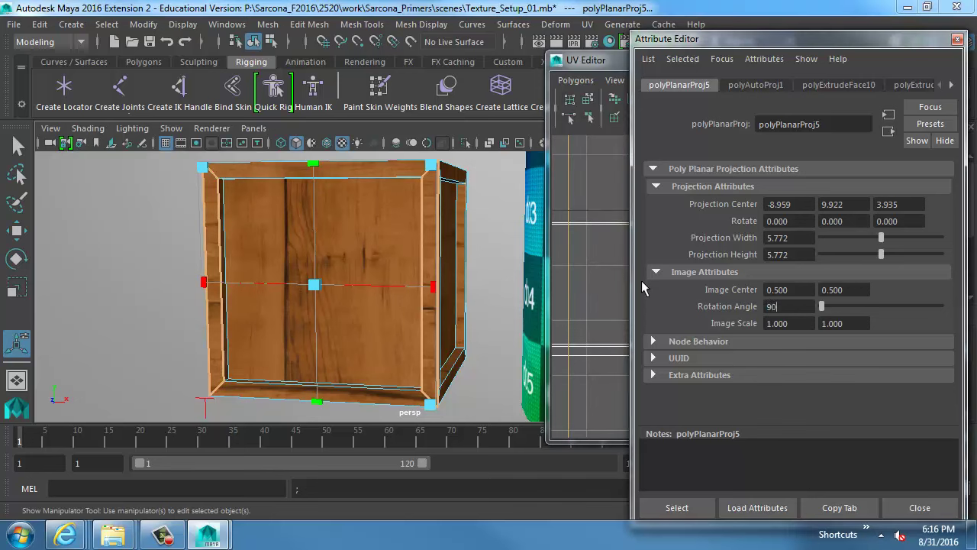
pyautogui.press('Return')
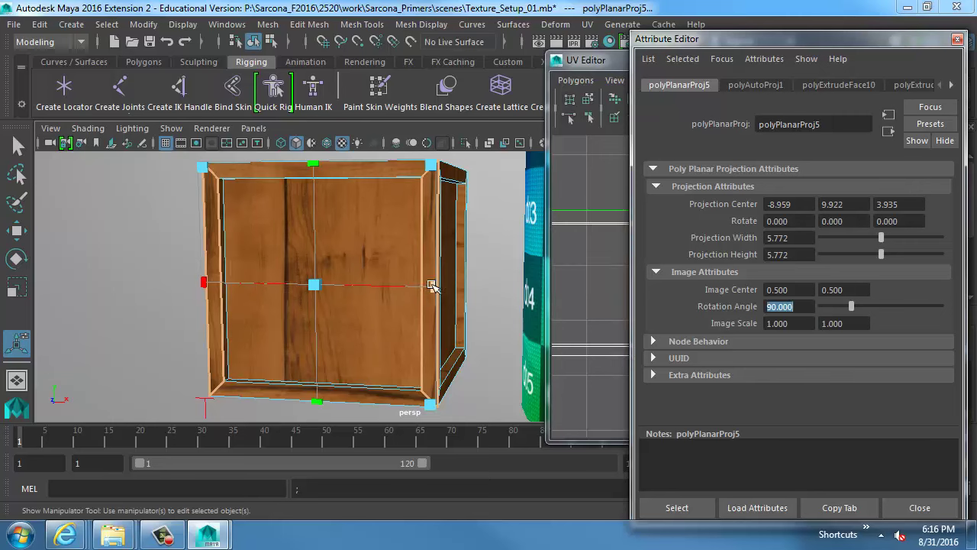
pyautogui.moveTo(433, 287); pyautogui.dragTo(345, 285)
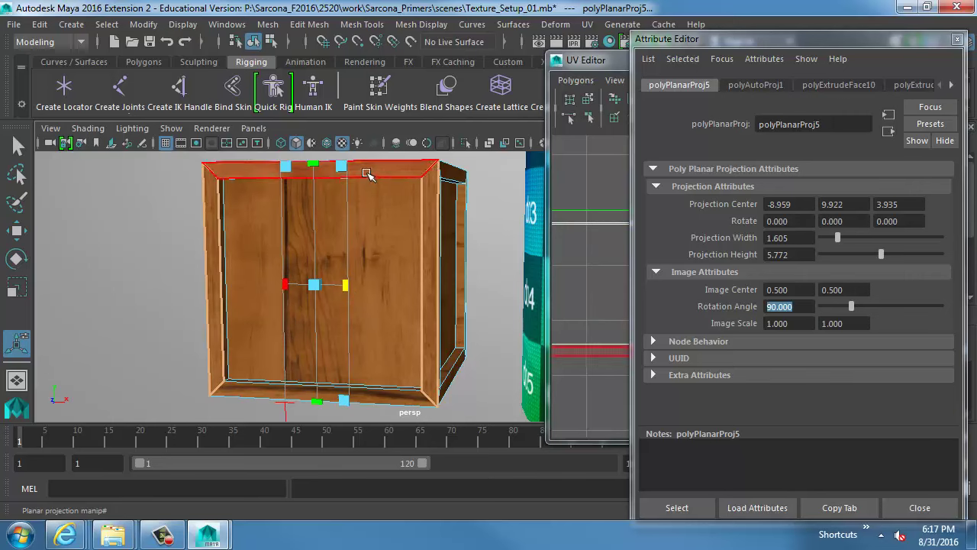
# Step: Apply a Planar UV projection to the recessed panel face on the cube's front side
pyautogui.click(399, 323)
pyautogui.keyDown('alt'); pyautogui.moveTo(354, 354); pyautogui.dragTo(374, 349); pyautogui.keyUp('alt')
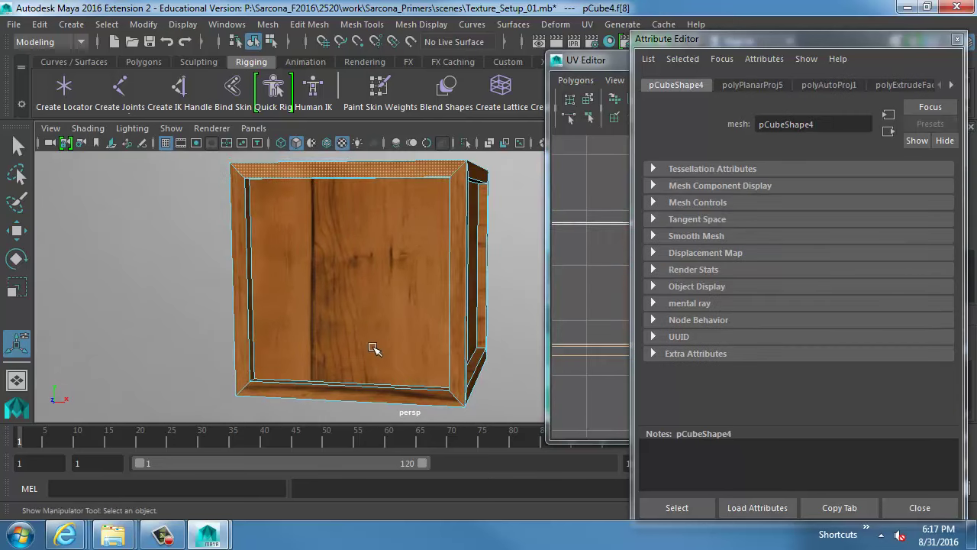
pyautogui.click(347, 241)
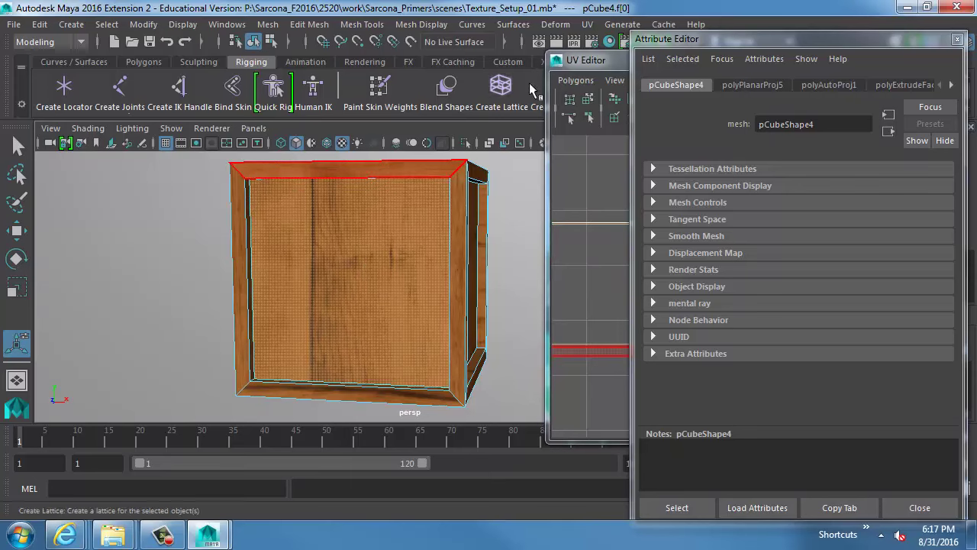
pyautogui.click(587, 24)
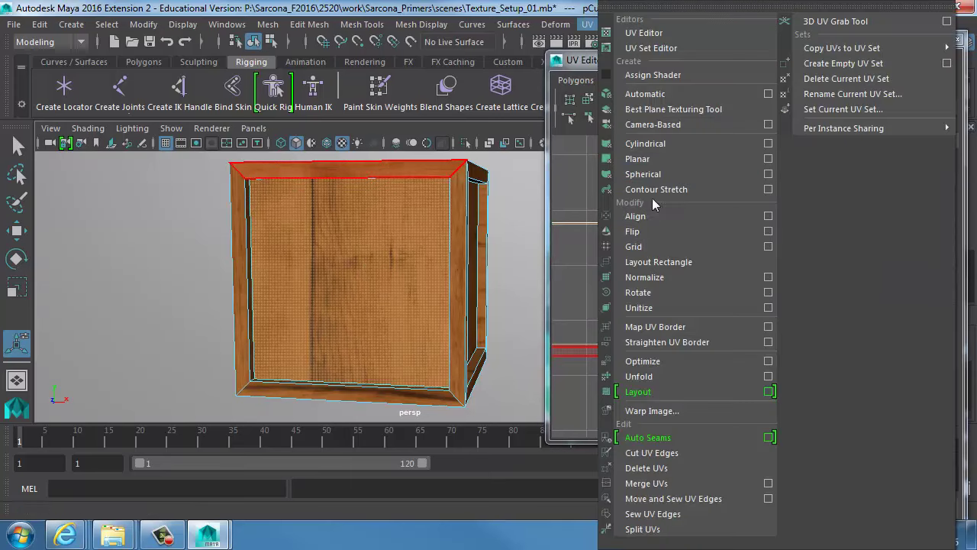
pyautogui.click(732, 159)
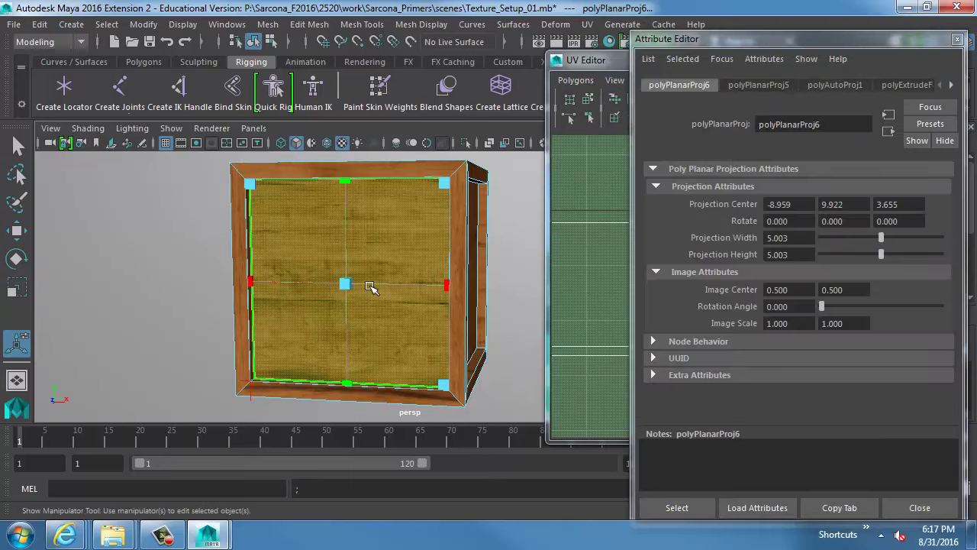
# Step: Apply a Planar UV projection from the X axis, fitted to the bounding box, to the two vertical inner side faces of the front recess
pyautogui.keyDown('alt'); pyautogui.moveTo(287, 256); pyautogui.dragTo(366, 264, button='middle'); pyautogui.keyUp('alt')
pyautogui.scroll(5, 367, 264)
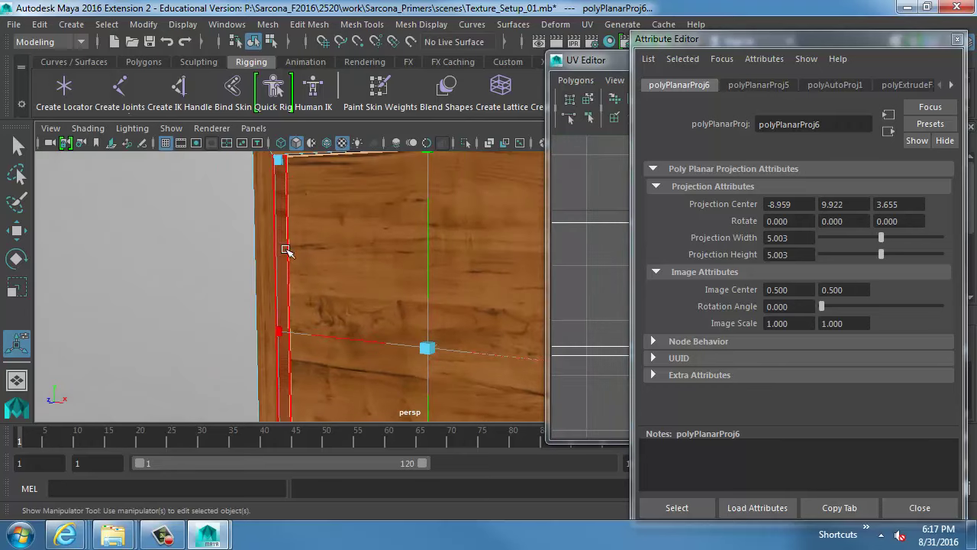
pyautogui.click(287, 252)
pyautogui.keyDown('alt'); pyautogui.moveTo(366, 270); pyautogui.dragTo(399, 253); pyautogui.keyUp('alt')
pyautogui.keyDown('alt'); pyautogui.moveTo(400, 253); pyautogui.dragTo(251, 257, button='middle'); pyautogui.keyUp('alt')
pyautogui.keyDown('shift'); pyautogui.click(451, 247); pyautogui.keyUp('shift')
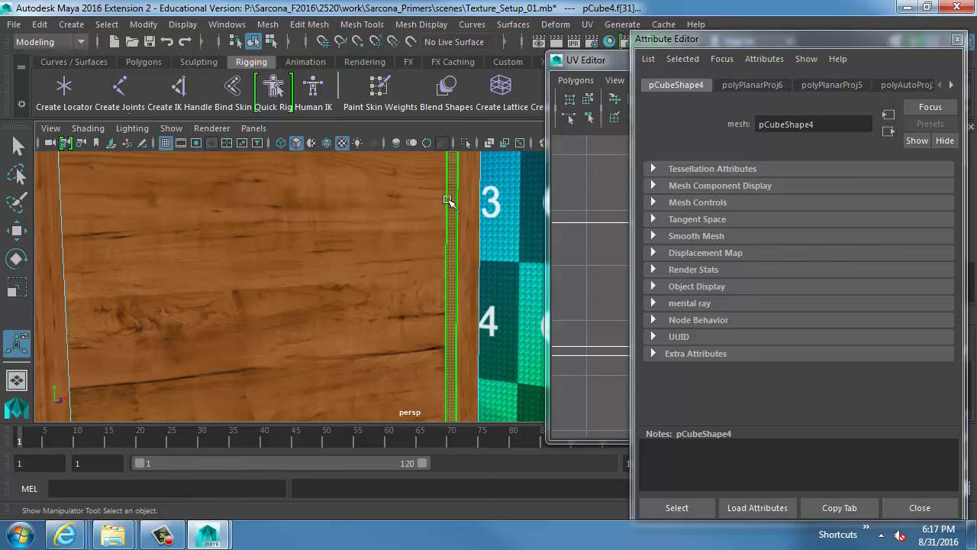
pyautogui.click(583, 24)
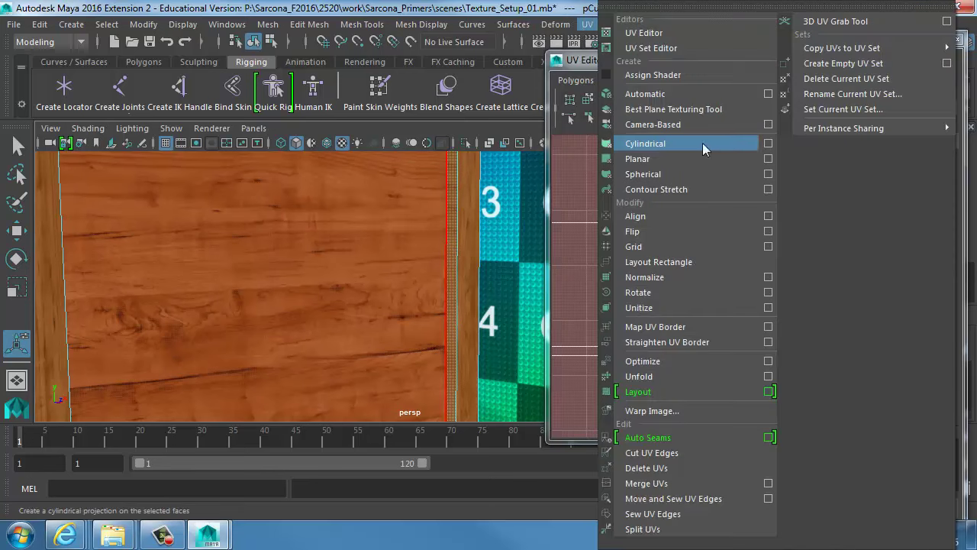
pyautogui.click(768, 143)
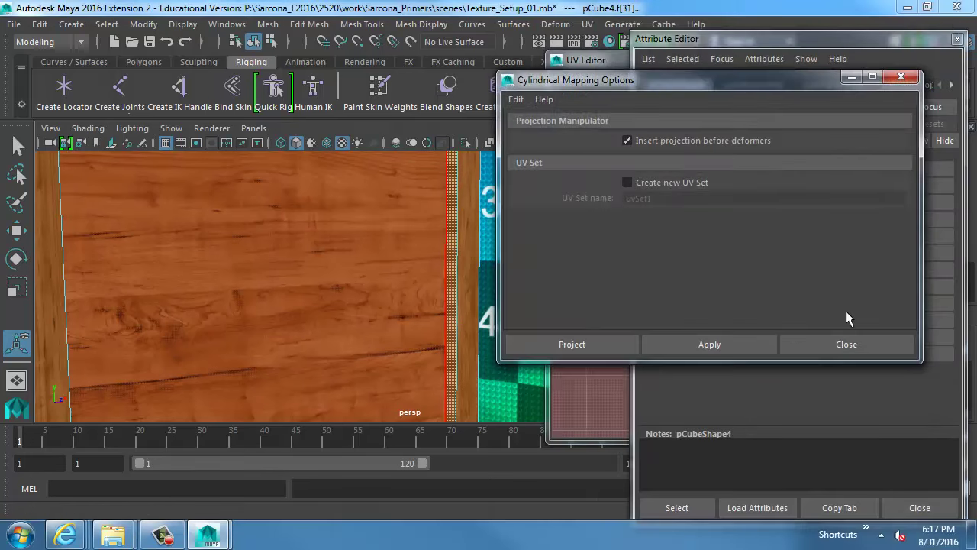
pyautogui.click(846, 344)
pyautogui.click(587, 24)
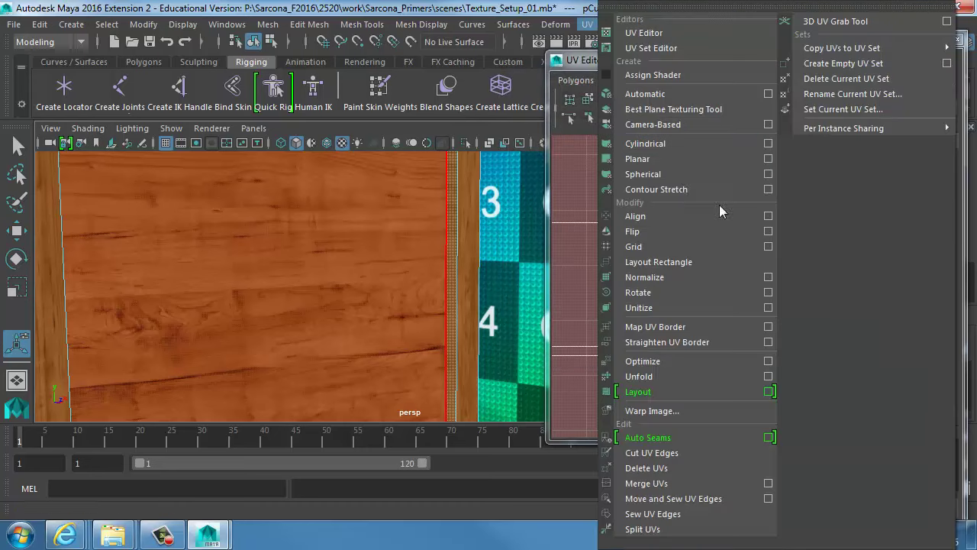
pyautogui.click(768, 158)
pyautogui.click(588, 344)
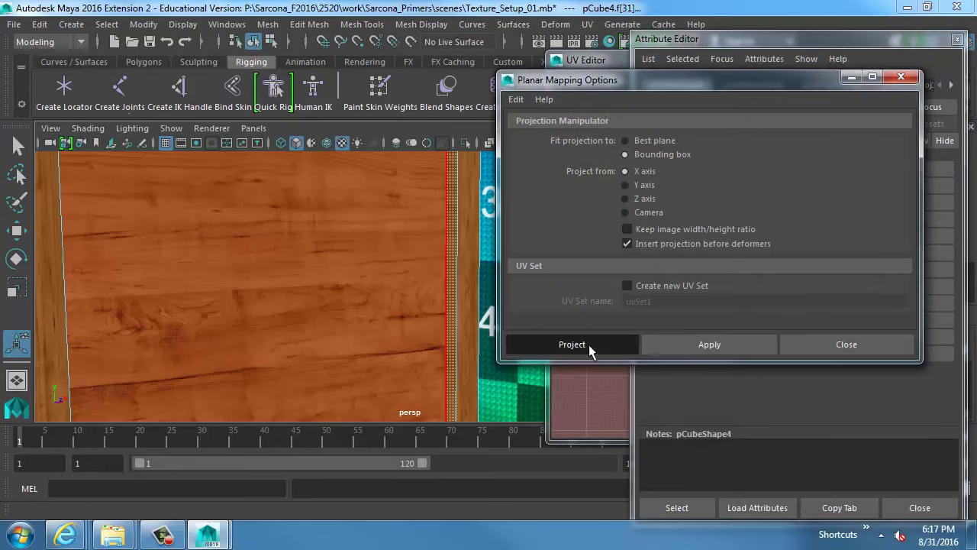
# Step: Widen the planar projection to about 3.955 and set its image rotation angle to 90
pyautogui.keyDown('alt'); pyautogui.moveTo(458, 313); pyautogui.dragTo(510, 277); pyautogui.keyUp('alt')
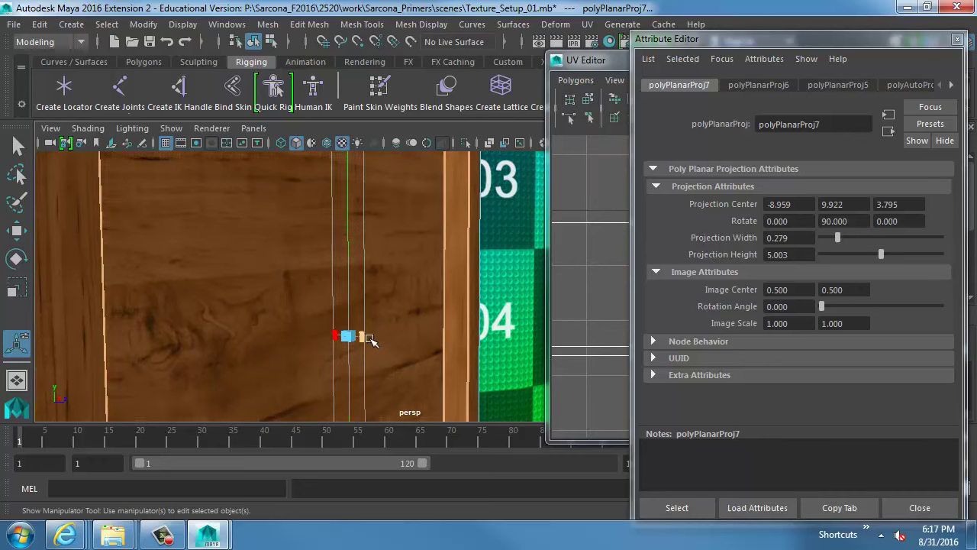
pyautogui.moveTo(364, 336); pyautogui.dragTo(608, 359)
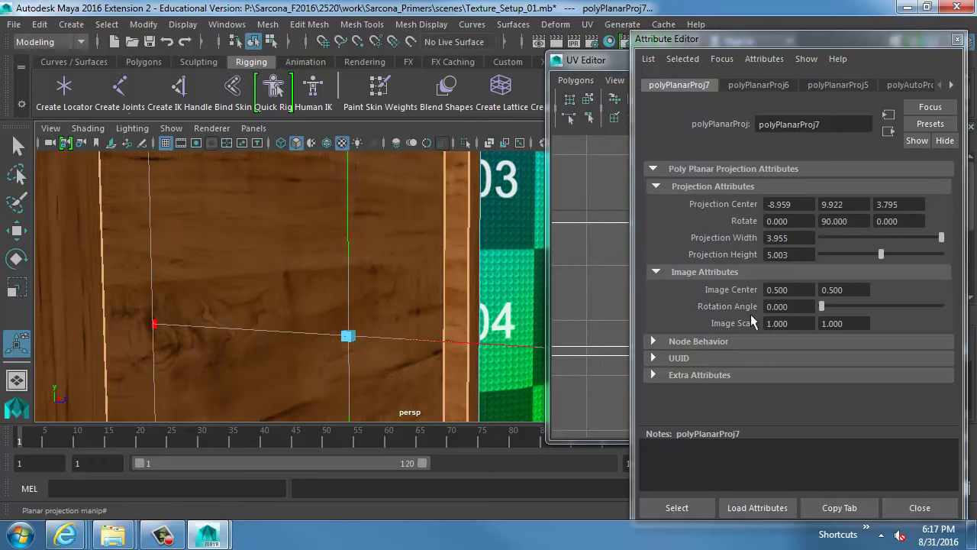
pyautogui.doubleClick(795, 304)
pyautogui.write('90')
pyautogui.press('Return')
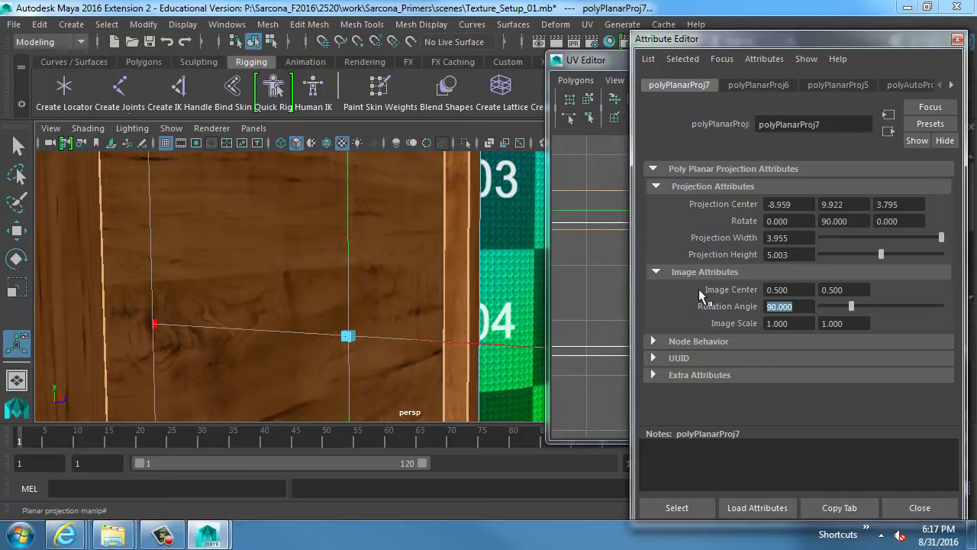
# Step: Repeat the planar projection on the narrow vertical side border faces along the cube's front corners
pyautogui.keyDown('alt'); pyautogui.moveTo(475, 319); pyautogui.dragTo(343, 306); pyautogui.keyUp('alt')
pyautogui.click(356, 320)
pyautogui.keyDown('shift'); pyautogui.click(155, 293); pyautogui.keyUp('shift')
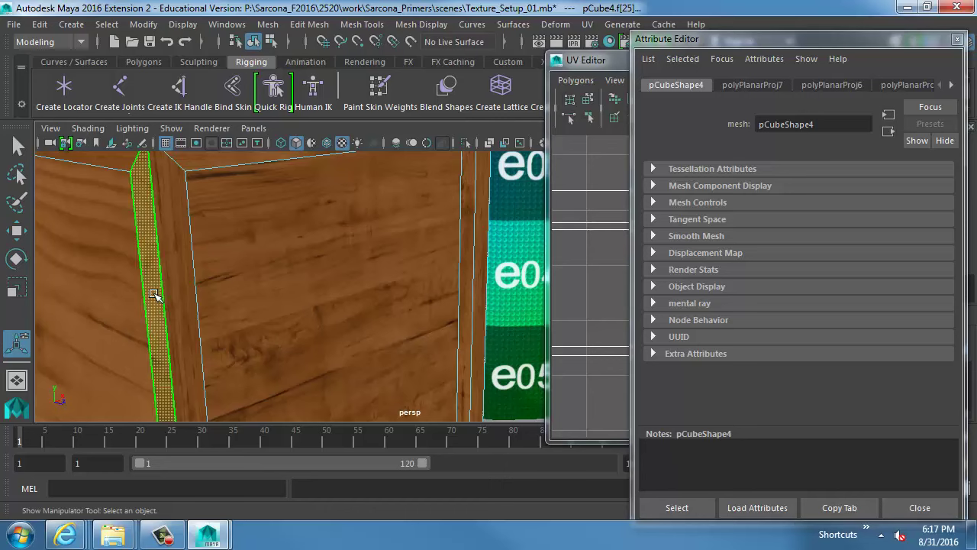
pyautogui.press('g')
# Step: Set the corner border projection's image rotation angle to 90 and stretch its projection width
pyautogui.moveTo(794, 310); pyautogui.dragTo(694, 297)
pyautogui.write('9')
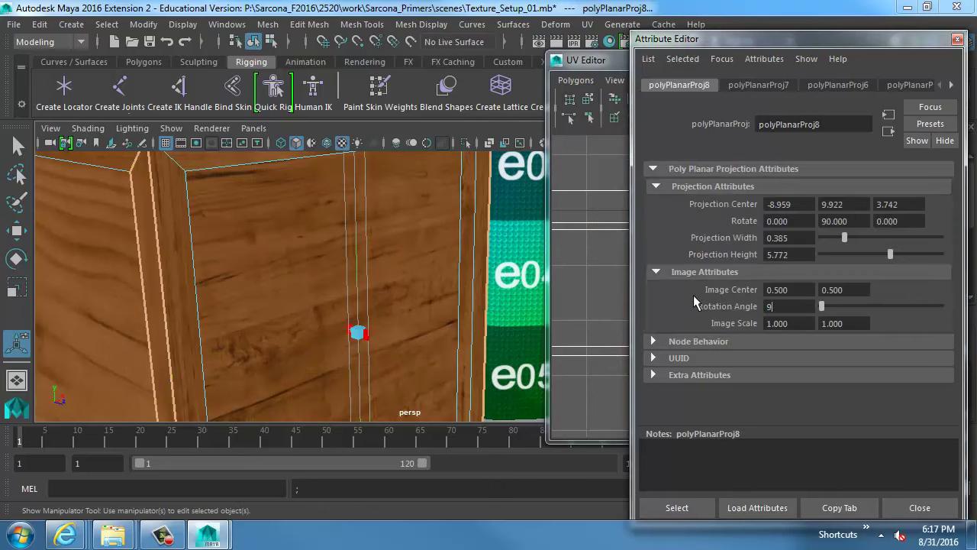
pyautogui.write('0')
pyautogui.press('Return')
pyautogui.keyDown('alt'); pyautogui.moveTo(393, 219); pyautogui.dragTo(395, 264); pyautogui.keyUp('alt')
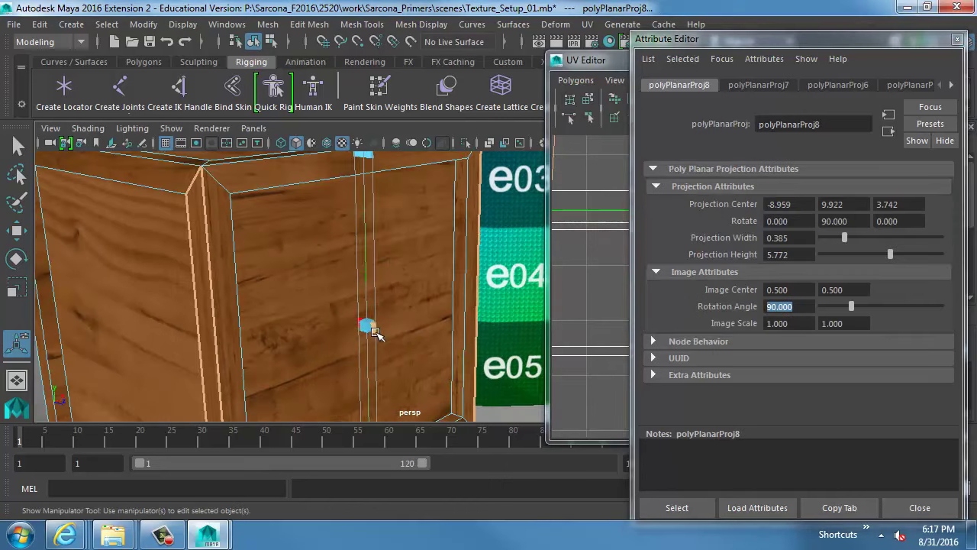
pyautogui.moveTo(375, 332); pyautogui.dragTo(334, 192)
# Step: Apply a Planar UV projection from the Y axis, fitted to the bounding box, to the horizontal inner faces of the front recess
pyautogui.click(343, 227)
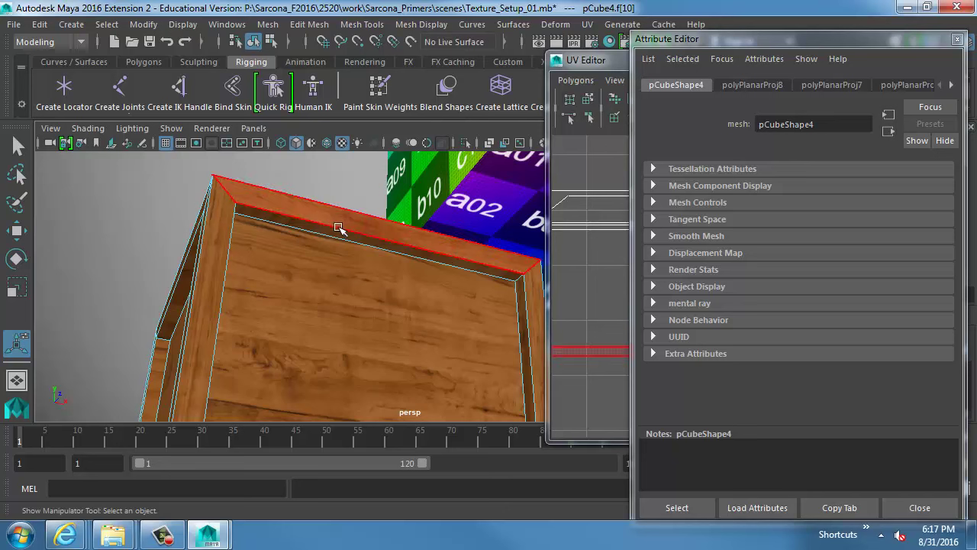
pyautogui.click(339, 227)
pyautogui.click(336, 233)
pyautogui.keyDown('alt'); pyautogui.moveTo(415, 289); pyautogui.dragTo(382, 271); pyautogui.keyUp('alt')
pyautogui.keyDown('alt'); pyautogui.moveTo(382, 271); pyautogui.dragTo(370, 273, button='right'); pyautogui.keyUp('alt')
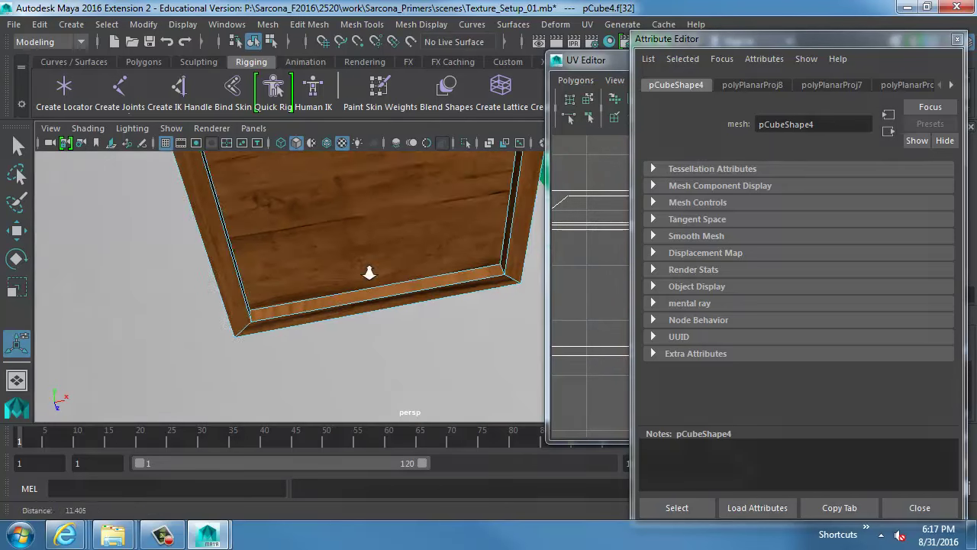
pyautogui.keyDown('alt'); pyautogui.moveTo(368, 273); pyautogui.dragTo(406, 290); pyautogui.keyUp('alt')
pyautogui.click(409, 288)
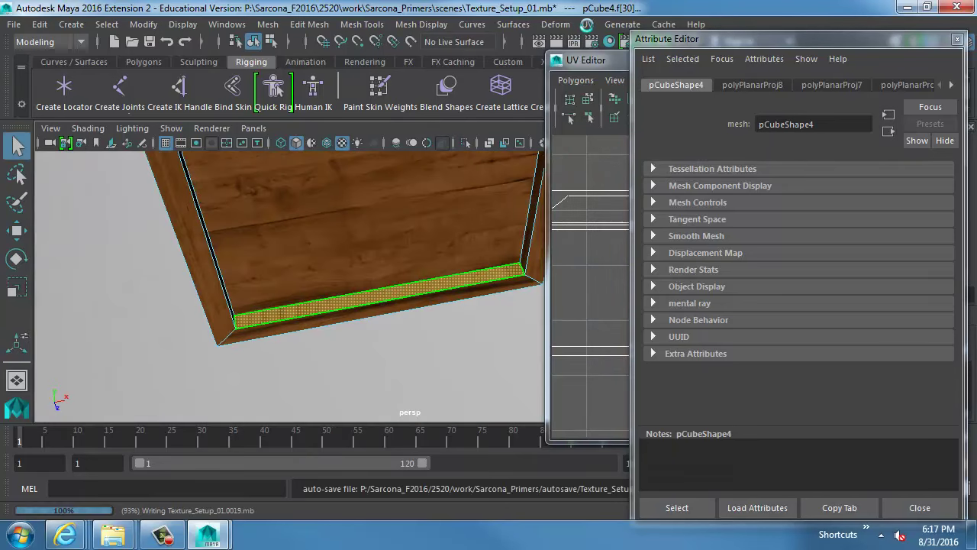
pyautogui.click(588, 24)
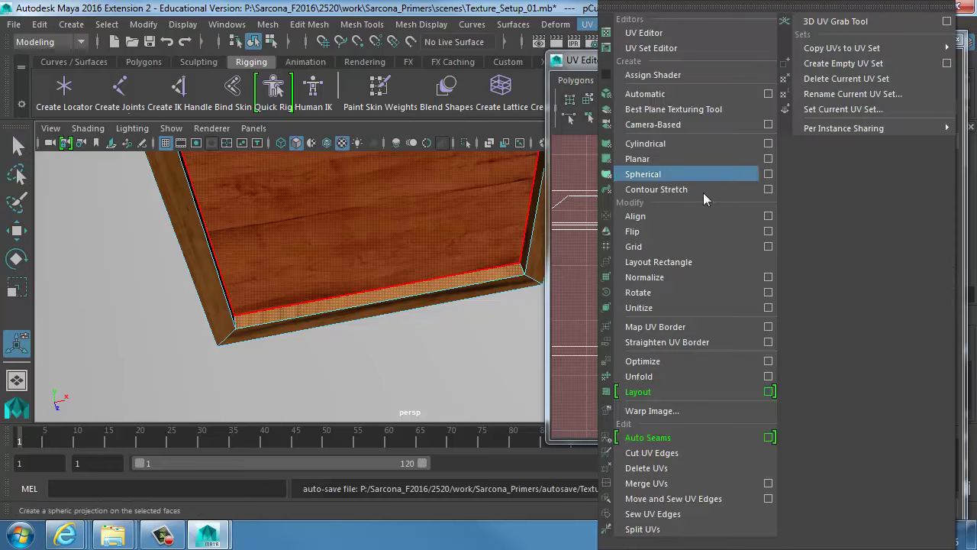
pyautogui.click(768, 158)
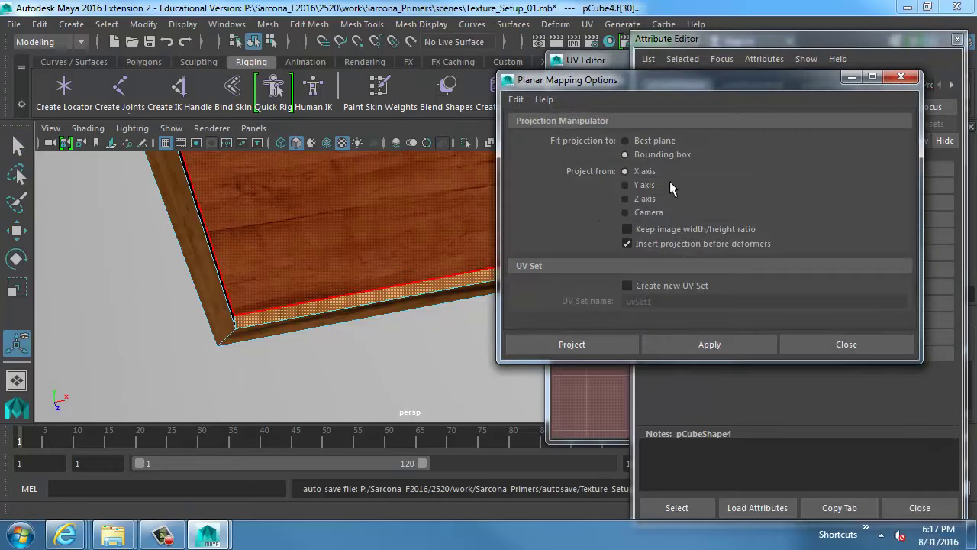
pyautogui.click(643, 185)
pyautogui.click(574, 345)
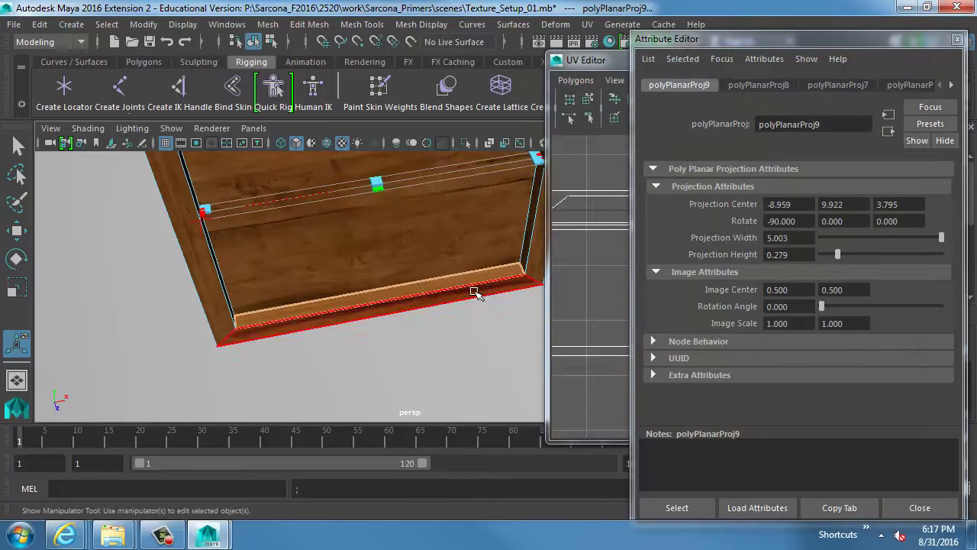
# Step: Stretch the Y-axis planar projection's height to about 3.613
pyautogui.keyDown('alt'); pyautogui.moveTo(476, 293); pyautogui.dragTo(358, 270); pyautogui.keyUp('alt')
pyautogui.keyDown('alt'); pyautogui.moveTo(411, 223); pyautogui.dragTo(323, 258, button='middle'); pyautogui.keyUp('alt')
pyautogui.moveTo(384, 216); pyautogui.dragTo(338, 285)
pyautogui.keyDown('alt'); pyautogui.moveTo(405, 228); pyautogui.dragTo(336, 232); pyautogui.keyUp('alt')
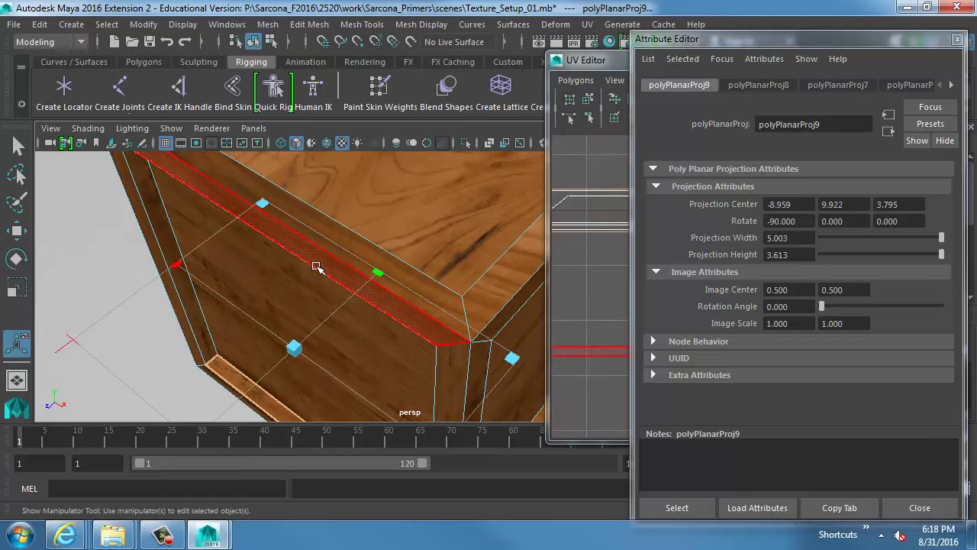
# Step: Shift the Y-axis projection's center to about X -8.234, Z 4.854 and adjust its height to about 3.688
pyautogui.keyDown('alt'); pyautogui.moveTo(410, 297); pyautogui.dragTo(365, 289, button='right'); pyautogui.keyUp('alt')
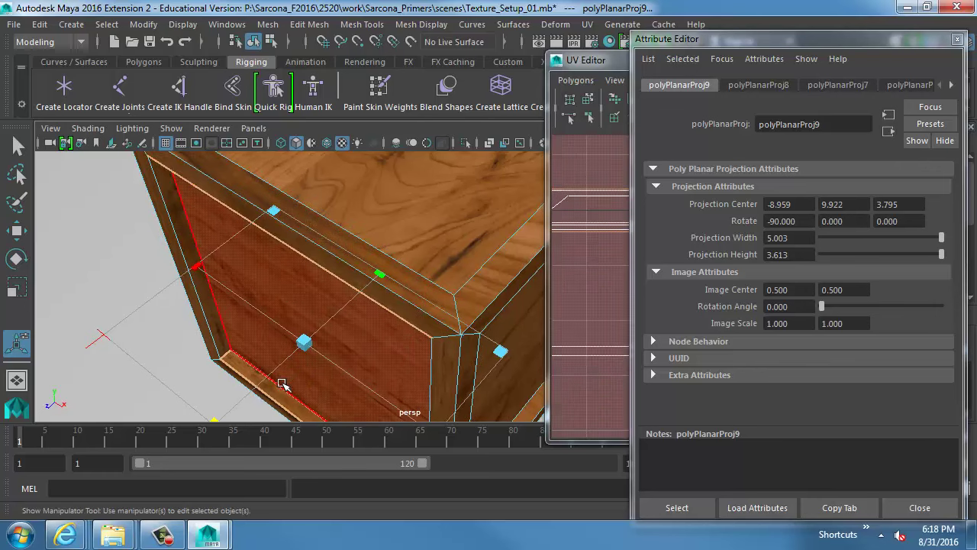
pyautogui.keyDown('alt'); pyautogui.moveTo(301, 340); pyautogui.dragTo(481, 245); pyautogui.keyUp('alt')
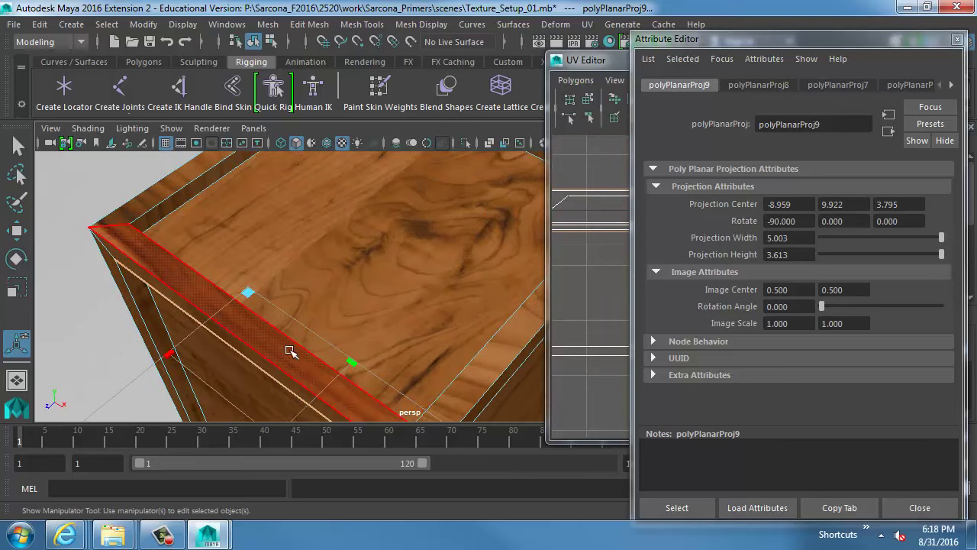
pyautogui.keyDown('alt'); pyautogui.moveTo(280, 356); pyautogui.dragTo(265, 306); pyautogui.keyUp('alt')
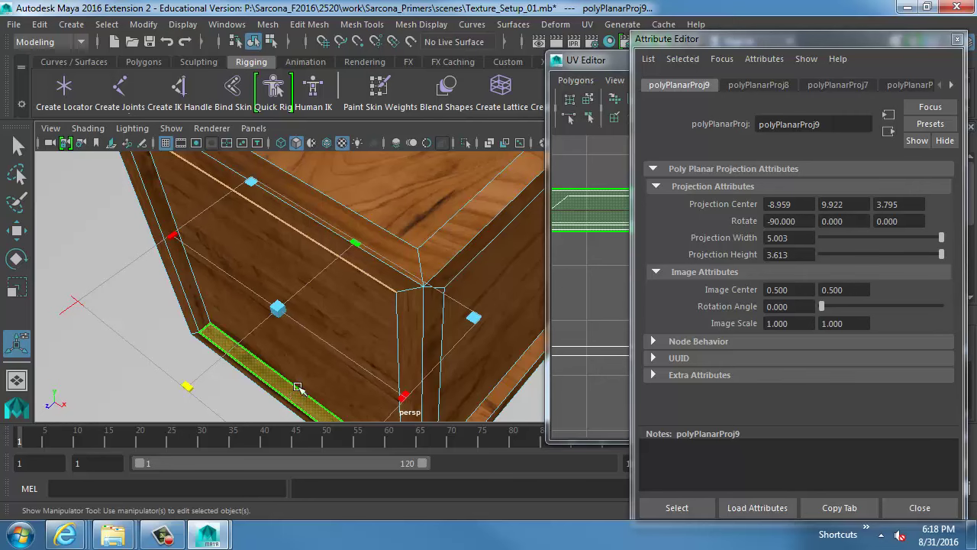
pyautogui.moveTo(280, 310); pyautogui.dragTo(269, 371)
pyautogui.moveTo(352, 297)
pyautogui.mouseDown()
pyautogui.moveTo(362, 288)
pyautogui.moveTo(355, 294)
pyautogui.mouseUp()
pyautogui.moveTo(295, 348); pyautogui.dragTo(291, 350)
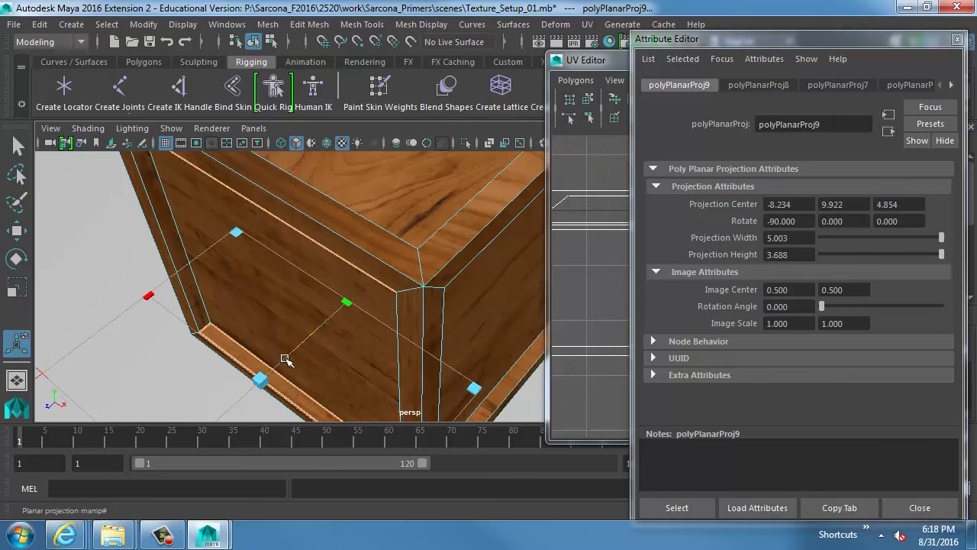
# Step: Leave the wooden cube's face selection, then close the UV Editor and the Attribute Editor
pyautogui.click(279, 298)
pyautogui.keyDown('alt'); pyautogui.moveTo(280, 299); pyautogui.dragTo(325, 268); pyautogui.keyUp('alt')
pyautogui.scroll(-3, 325, 268)
pyautogui.click(186, 245)
pyautogui.keyDown('alt'); pyautogui.moveTo(264, 248); pyautogui.dragTo(253, 295); pyautogui.keyUp('alt')
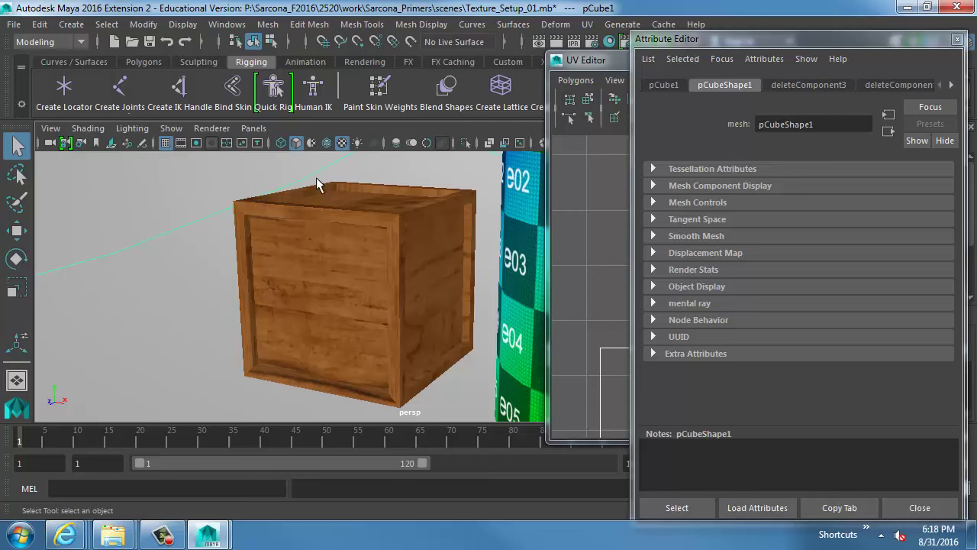
pyautogui.click(620, 60)
pyautogui.moveTo(603, 61); pyautogui.dragTo(224, 60)
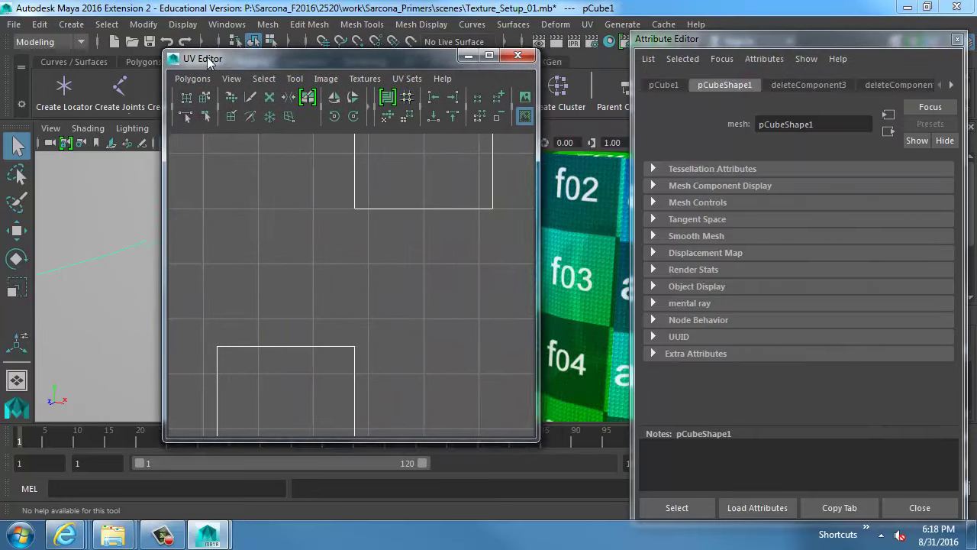
pyautogui.scroll(-4, 259, 237)
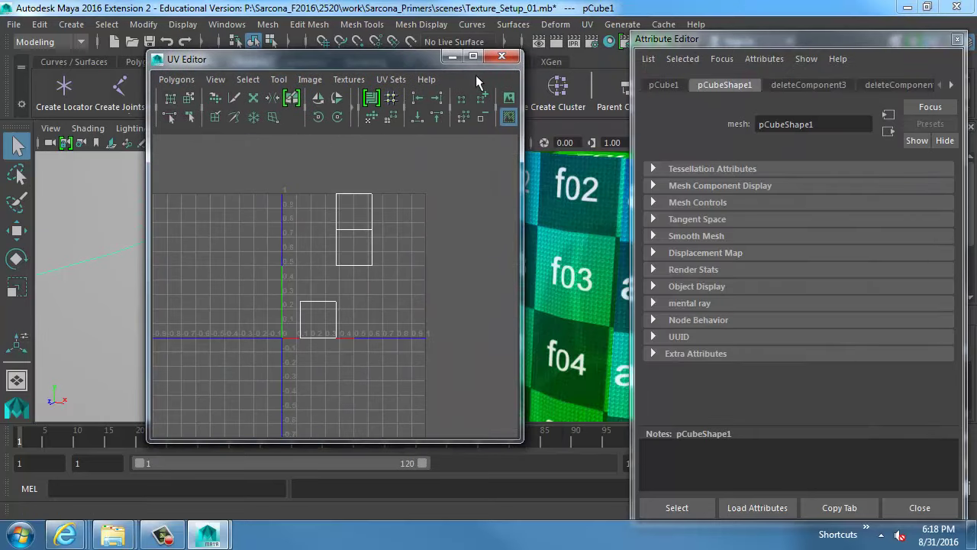
pyautogui.click(502, 56)
pyautogui.click(958, 39)
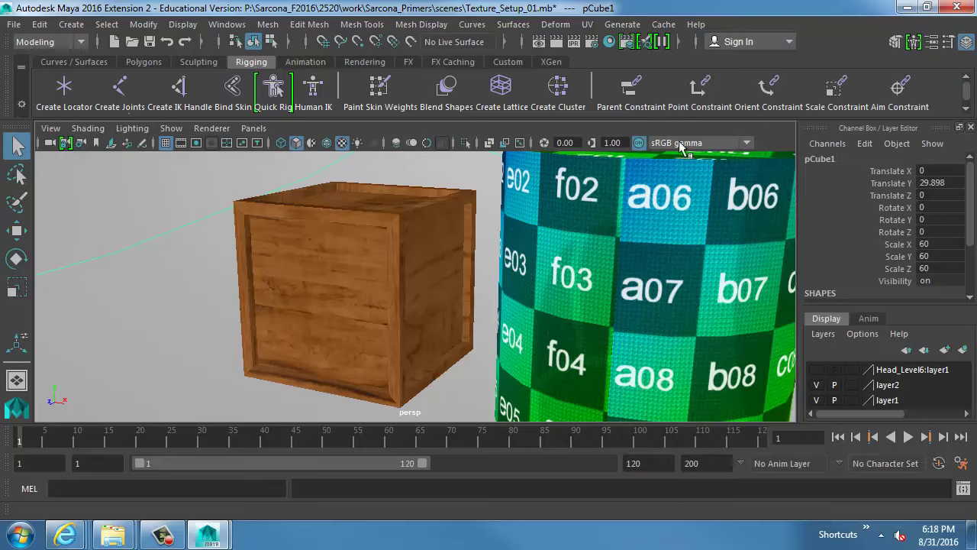
# Step: Assign the existing metal_MILA material to the checker-textured cylinder
pyautogui.press('f')
pyautogui.click(502, 282)
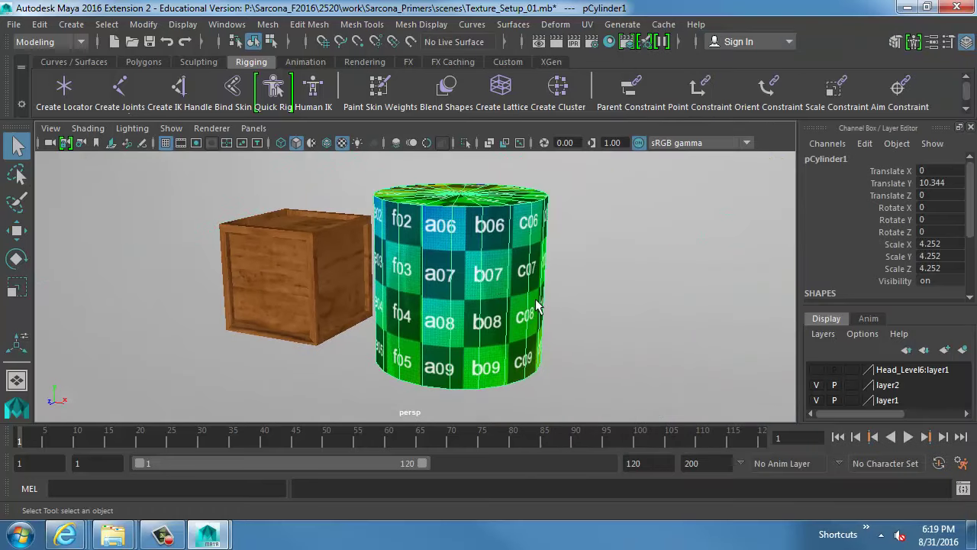
pyautogui.keyDown('alt'); pyautogui.moveTo(502, 282); pyautogui.dragTo(590, 320); pyautogui.keyUp('alt')
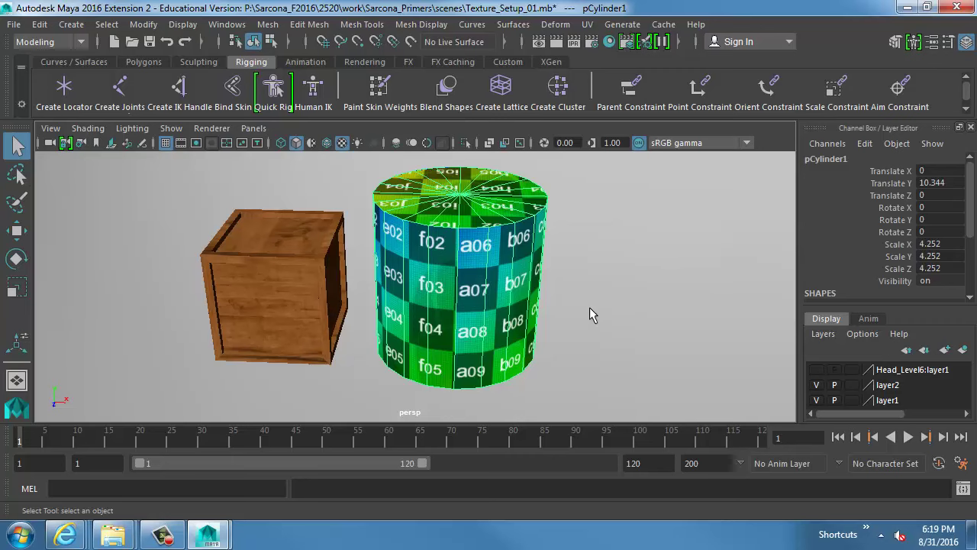
pyautogui.press('space')
pyautogui.click(373, 384)
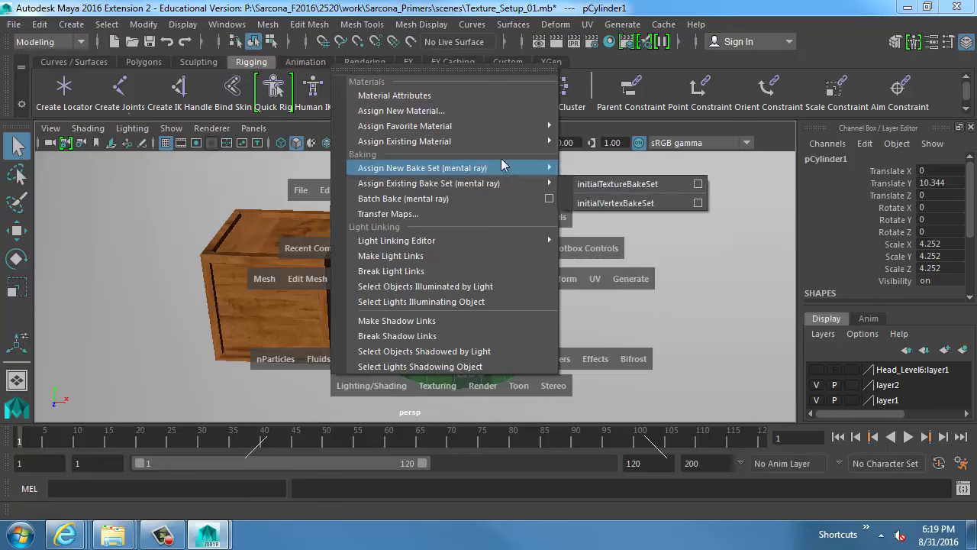
pyautogui.moveTo(507, 147)
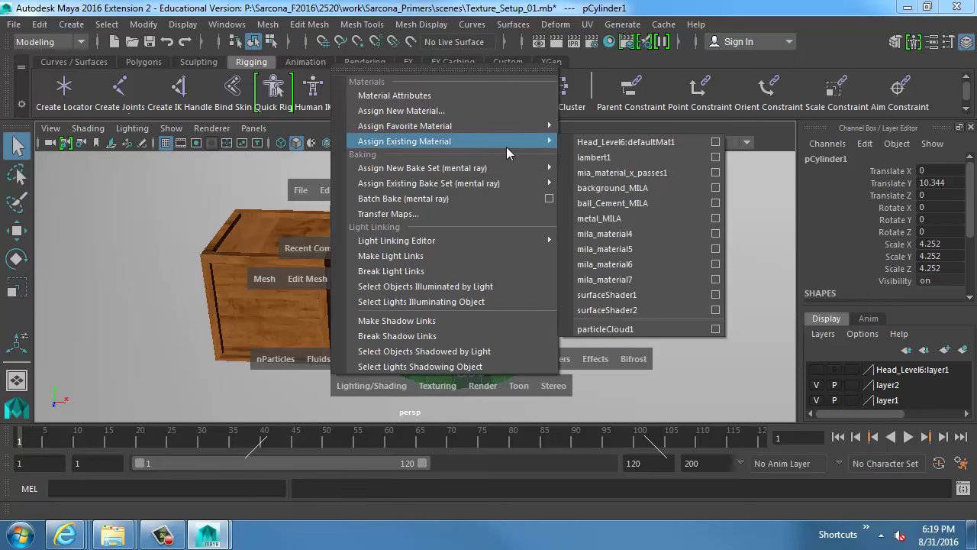
pyautogui.click(626, 218)
# Step: Examine the texture on the cylinder's side and top cap, looking at the vertical seam and the rim
pyautogui.click(605, 229)
pyautogui.keyDown('alt'); pyautogui.moveTo(606, 230); pyautogui.dragTo(584, 256); pyautogui.keyUp('alt')
pyautogui.keyDown('alt'); pyautogui.moveTo(611, 256); pyautogui.dragTo(759, 257, button='right'); pyautogui.keyUp('alt')
pyautogui.keyDown('alt'); pyautogui.moveTo(615, 269); pyautogui.dragTo(503, 246); pyautogui.keyUp('alt')
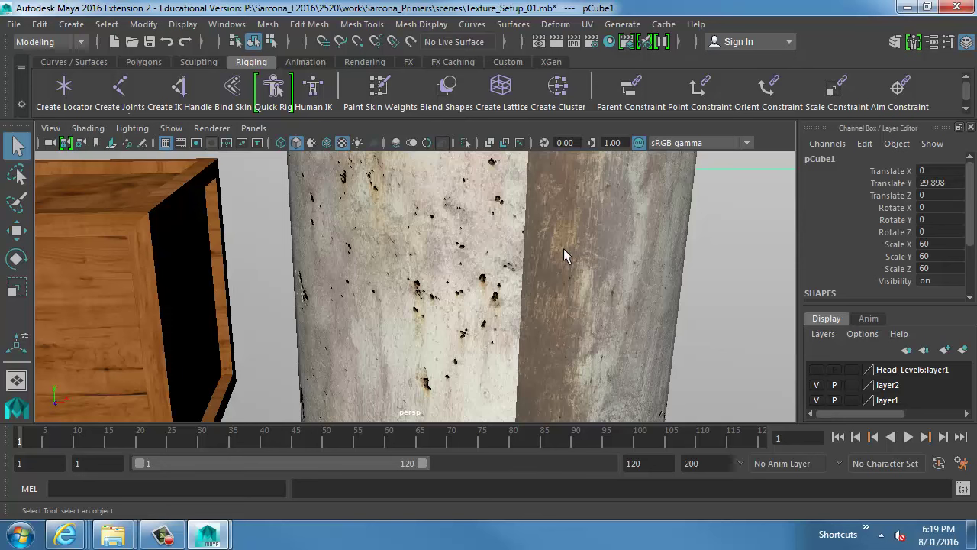
pyautogui.keyDown('alt'); pyautogui.moveTo(551, 200); pyautogui.dragTo(531, 356); pyautogui.keyUp('alt')
pyautogui.keyDown('alt'); pyautogui.moveTo(339, 328); pyautogui.dragTo(338, 286); pyautogui.keyUp('alt')
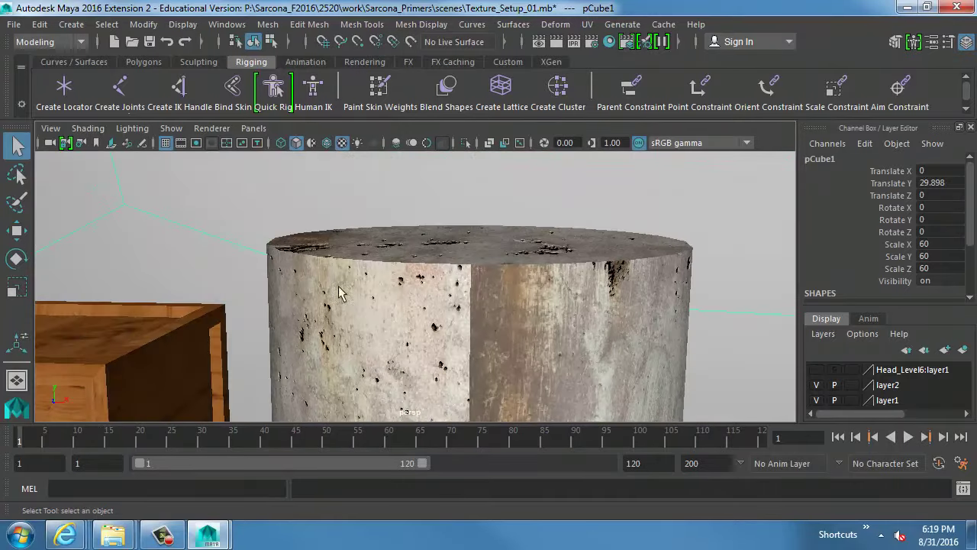
pyautogui.keyDown('alt'); pyautogui.moveTo(473, 331); pyautogui.dragTo(401, 163, button='middle'); pyautogui.keyUp('alt')
pyautogui.keyDown('alt'); pyautogui.moveTo(459, 292); pyautogui.dragTo(405, 271); pyautogui.keyUp('alt')
pyautogui.keyDown('alt'); pyautogui.moveTo(423, 299); pyautogui.dragTo(427, 246, button='middle'); pyautogui.keyUp('alt')
pyautogui.keyDown('alt'); pyautogui.moveTo(441, 246); pyautogui.dragTo(378, 277); pyautogui.keyUp('alt')
pyautogui.keyDown('alt'); pyautogui.moveTo(377, 277); pyautogui.dragTo(351, 224, button='right'); pyautogui.keyUp('alt')
# Step: Select the cylinder and check the Loaded and Auto load settings of objExport.mll in the Plug-in Manager
pyautogui.click(351, 229)
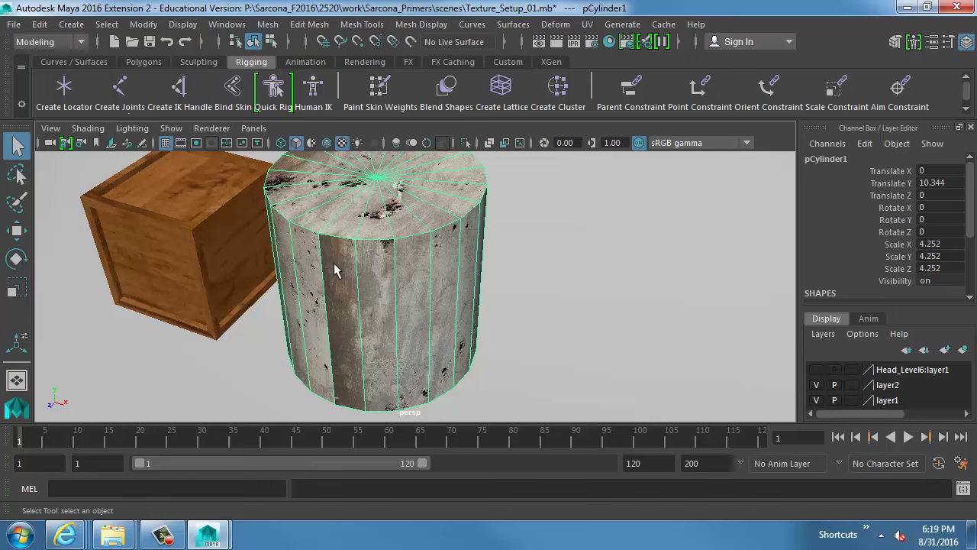
pyautogui.click(227, 25)
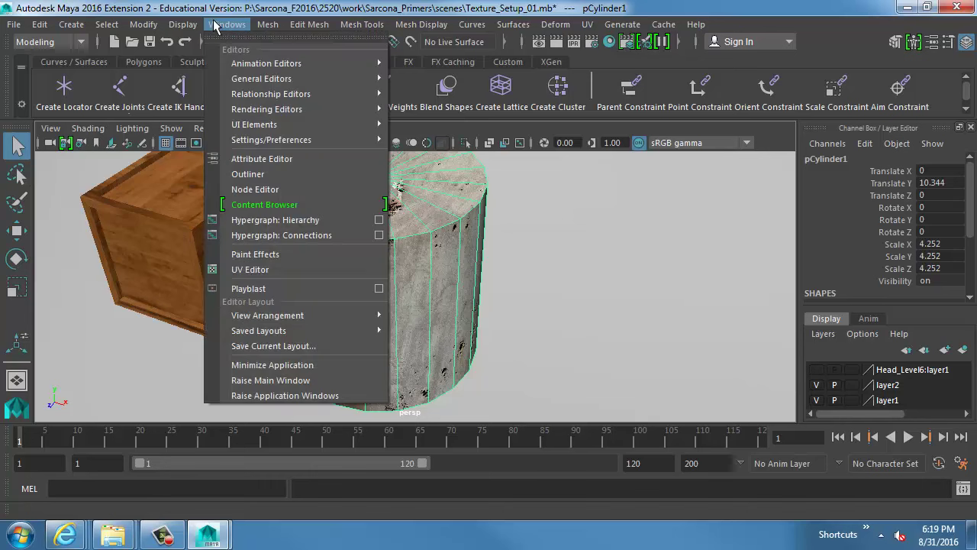
pyautogui.moveTo(308, 143)
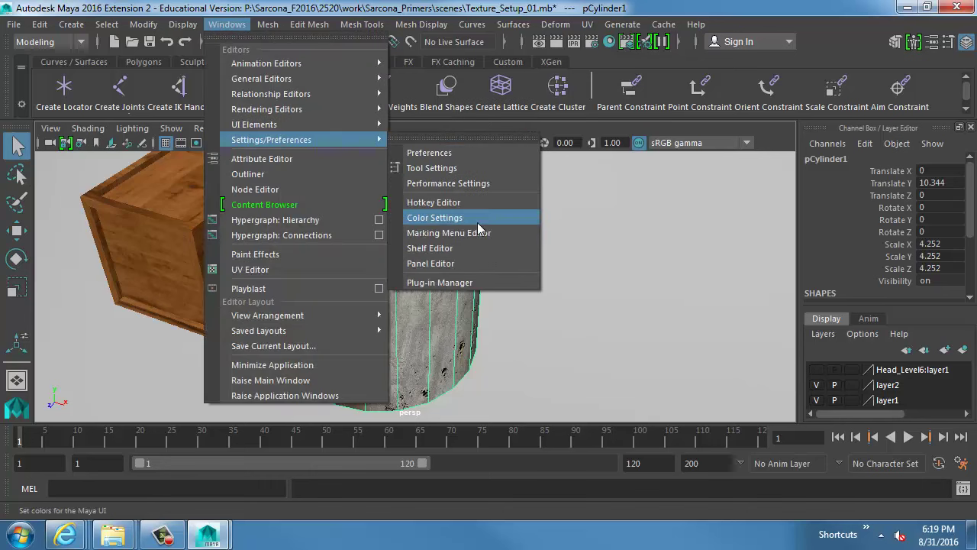
pyautogui.click(474, 283)
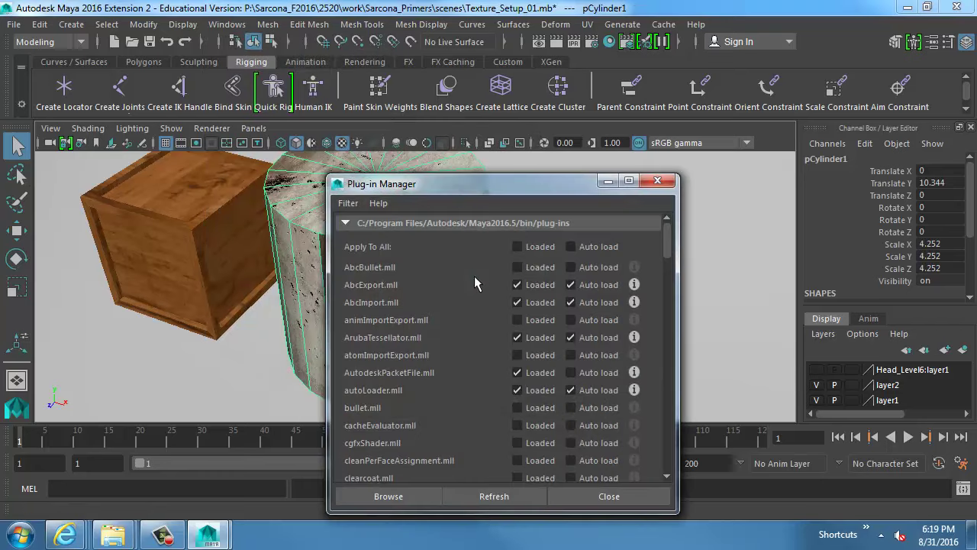
pyautogui.scroll(-8, 471, 284)
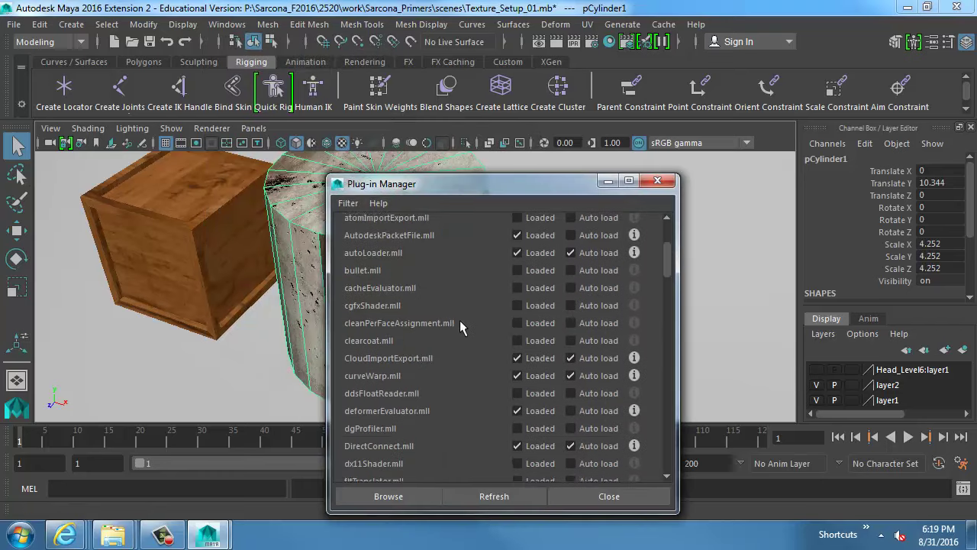
pyautogui.scroll(-3, 463, 339)
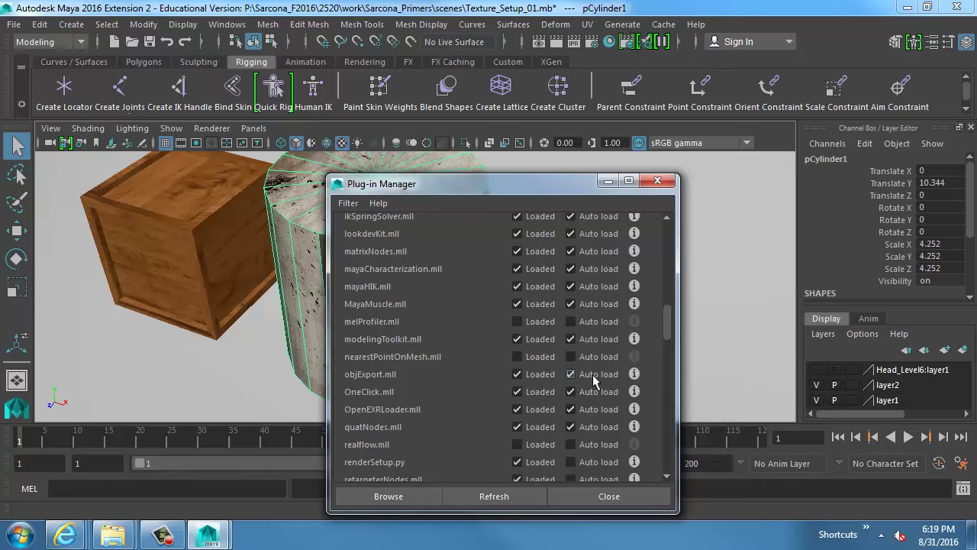
pyautogui.click(615, 496)
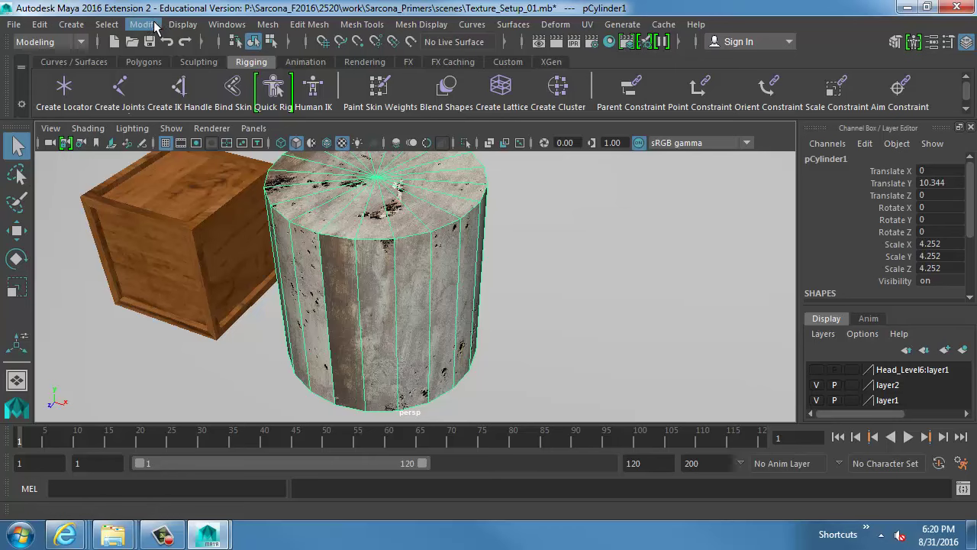
# Step: Export the selected cylinder to the project's scenes folder as an OBJ file named TestCylinder
pyautogui.click(21, 28)
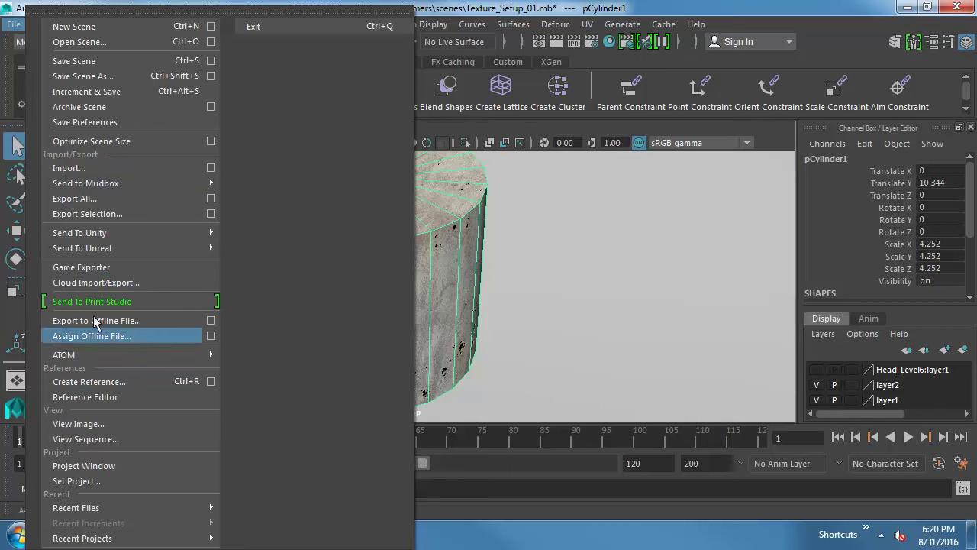
pyautogui.click(84, 214)
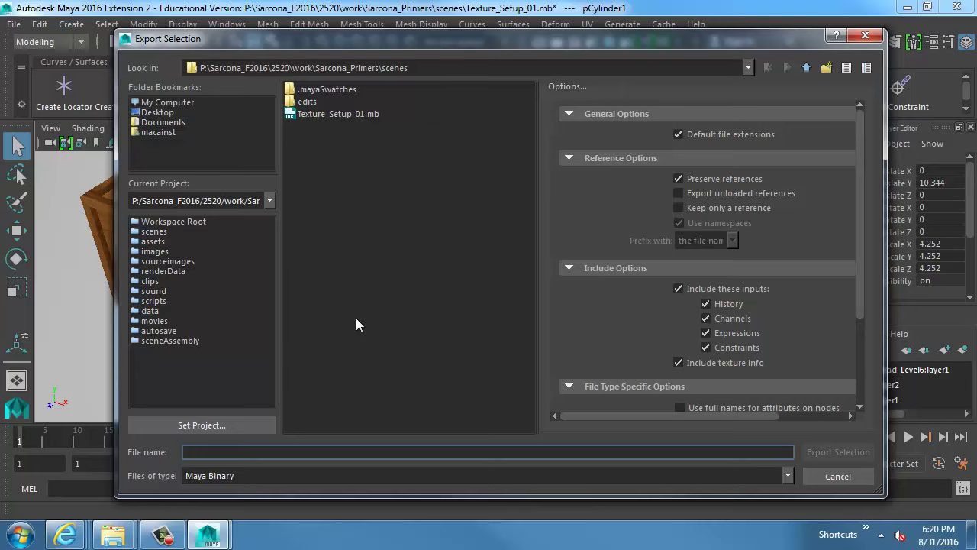
pyautogui.write('TestCylinder')
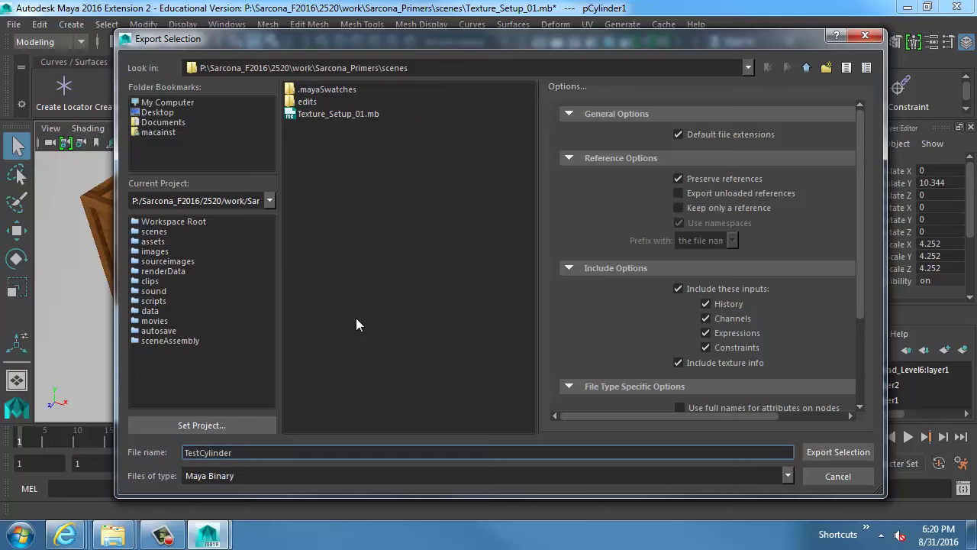
pyautogui.press('Tab')
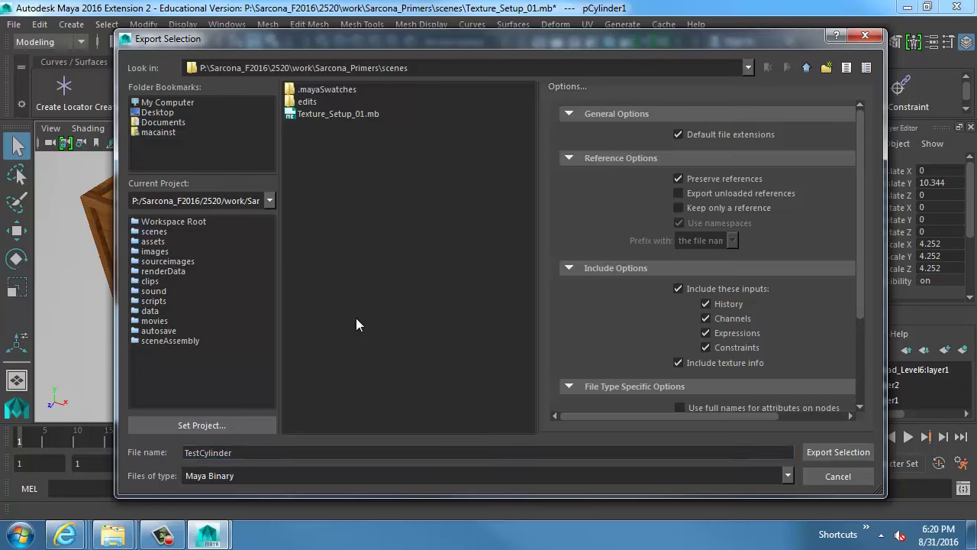
pyautogui.press('o')
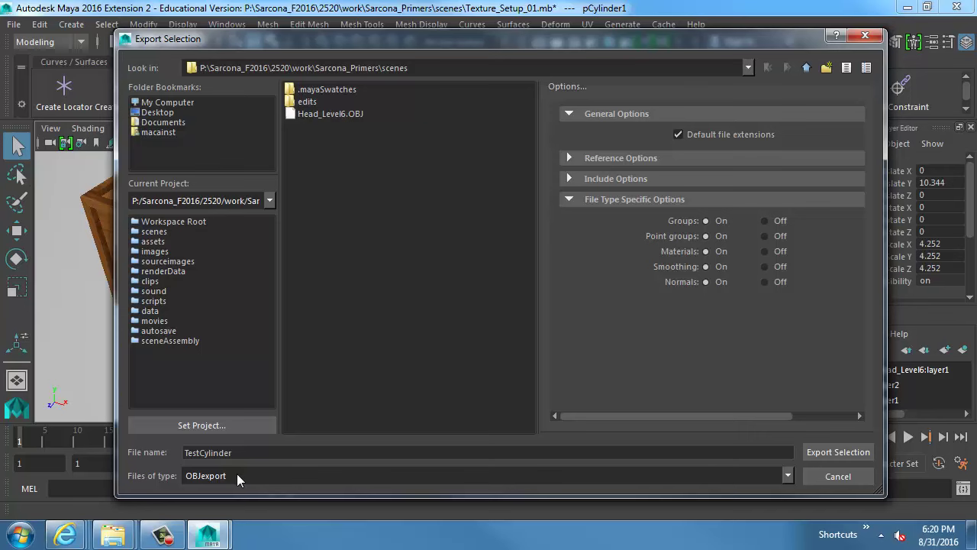
pyautogui.click(839, 452)
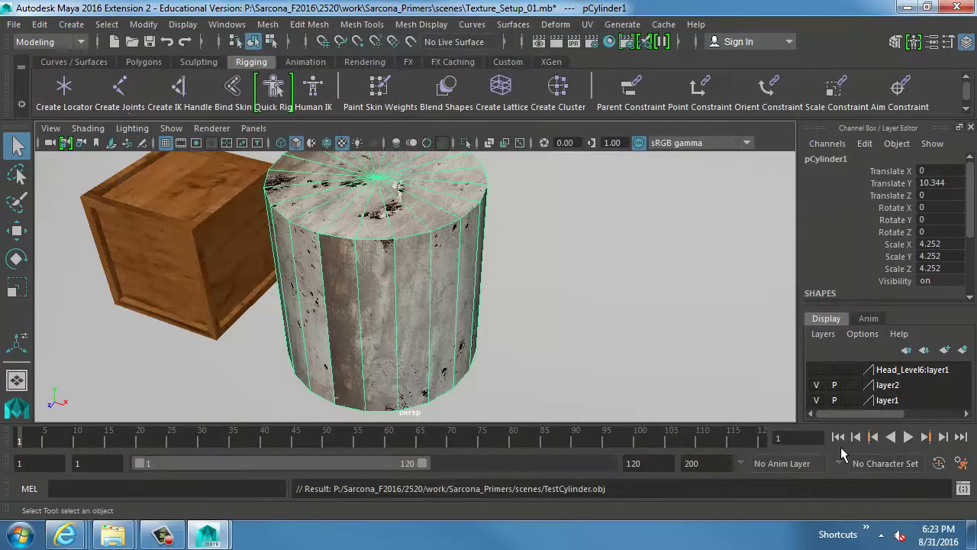
# Step: Switch to Mari 3.1v1 and start a new project
pyautogui.press('super')
pyautogui.write('mari')
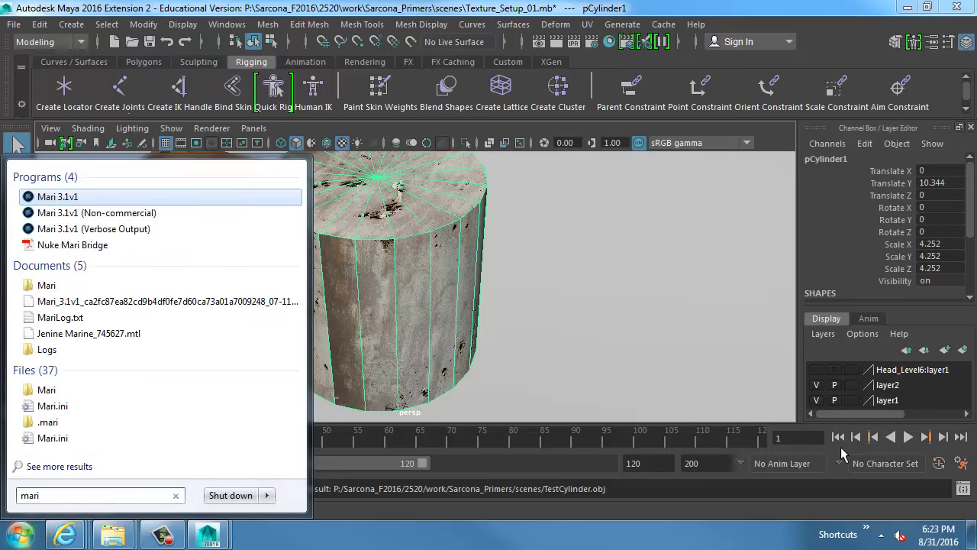
pyautogui.click(112, 200)
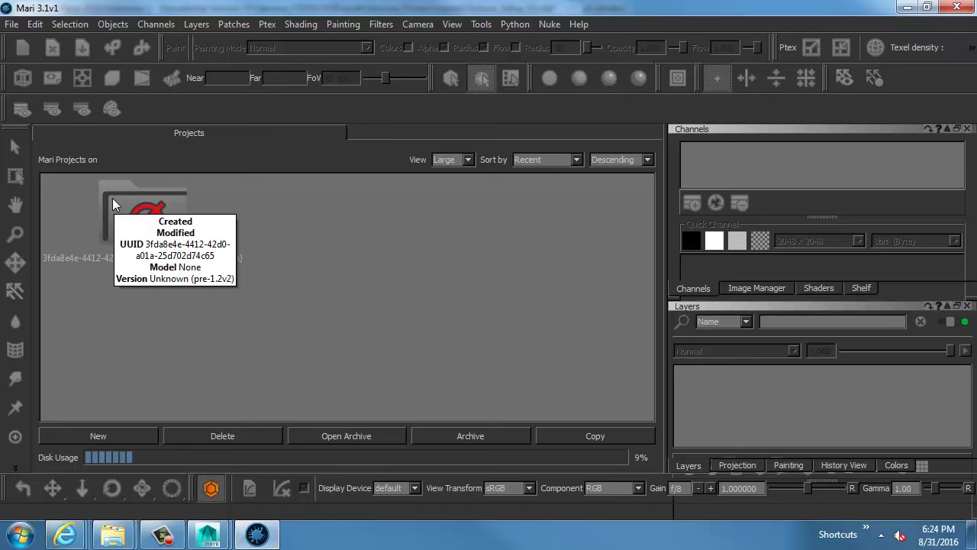
pyautogui.click(95, 436)
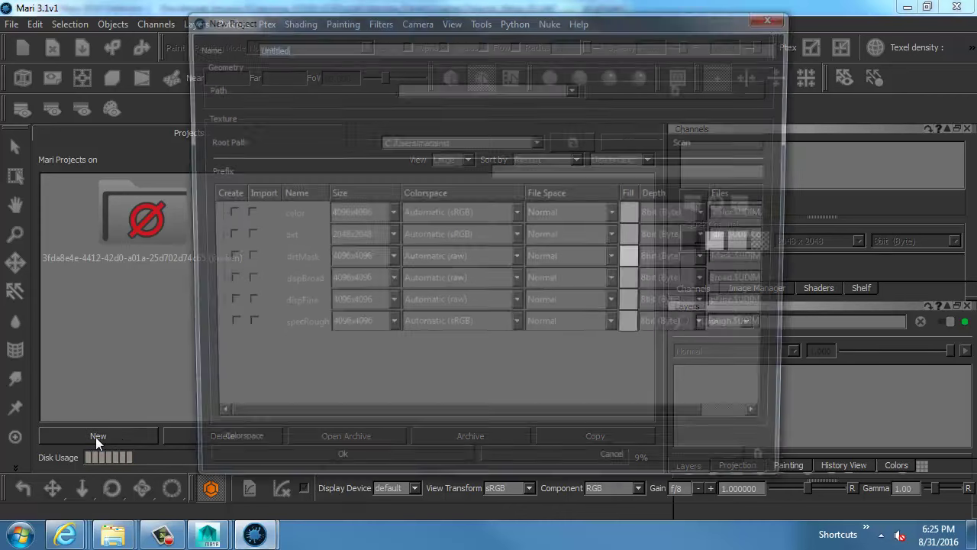
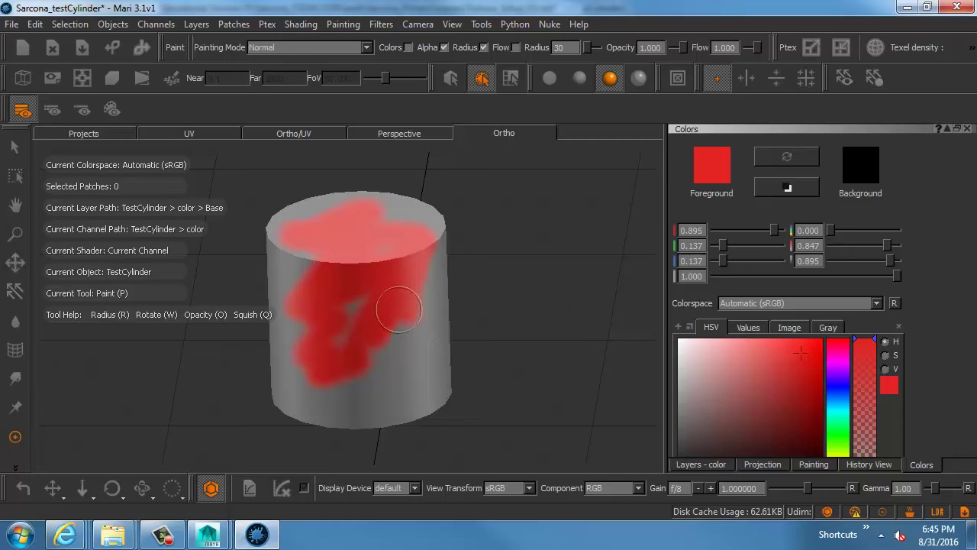
# Step: Bake the red paint onto the cylinder and paint a curved red stroke across an unpainted part of its side
pyautogui.press('b')
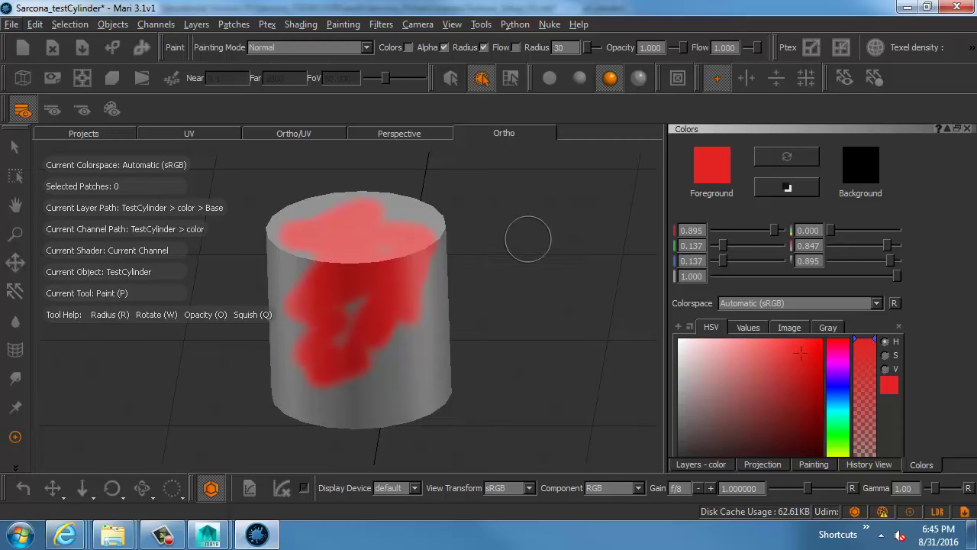
pyautogui.keyDown('alt'); pyautogui.moveTo(515, 236); pyautogui.dragTo(455, 287); pyautogui.keyUp('alt')
pyautogui.keyDown('alt'); pyautogui.moveTo(456, 288); pyautogui.dragTo(428, 322, button='middle'); pyautogui.keyUp('alt')
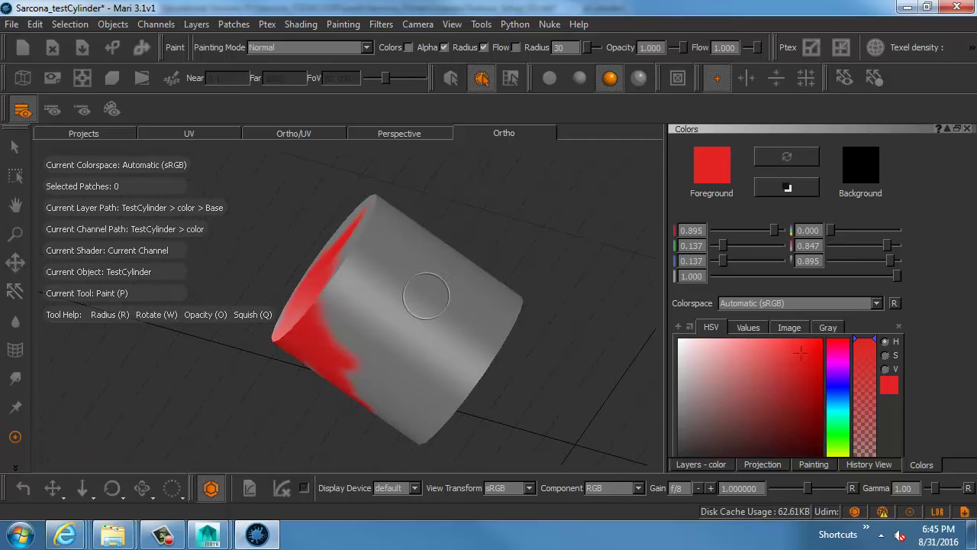
pyautogui.moveTo(398, 234)
pyautogui.mouseDown()
pyautogui.moveTo(430, 322)
pyautogui.moveTo(411, 375)
pyautogui.moveTo(428, 336)
pyautogui.mouseUp()
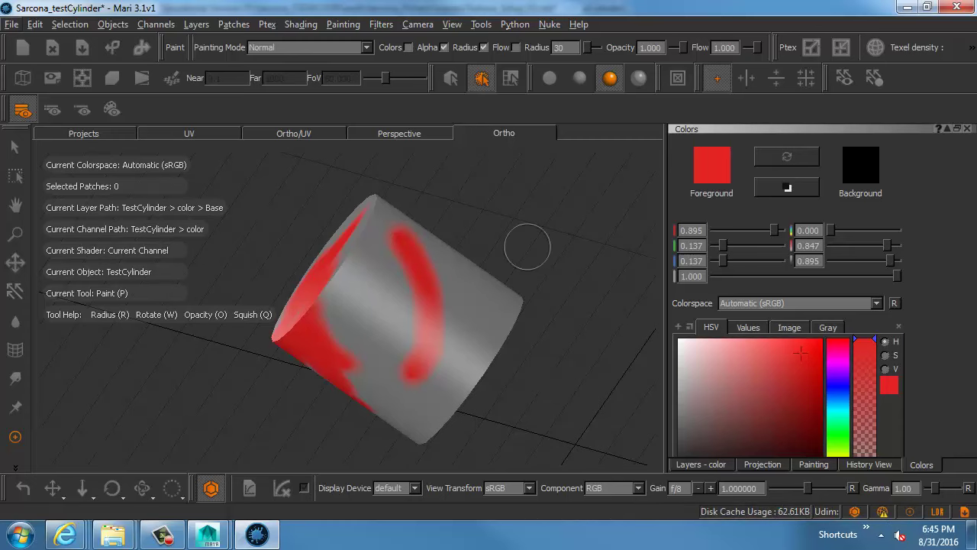
# Step: Paint a thick red patch on the cylinder's side, overlapping the end of the curved stroke
pyautogui.keyDown('alt'); pyautogui.moveTo(528, 246); pyautogui.dragTo(474, 288); pyautogui.keyUp('alt')
pyautogui.keyDown('alt'); pyautogui.moveTo(468, 229); pyautogui.dragTo(467, 245, button='middle'); pyautogui.keyUp('alt')
pyautogui.moveTo(467, 244)
pyautogui.keyDown('alt'); pyautogui.mouseDown()
pyautogui.moveTo(404, 280)
pyautogui.moveTo(433, 291)
pyautogui.mouseUp(); pyautogui.keyUp('alt')
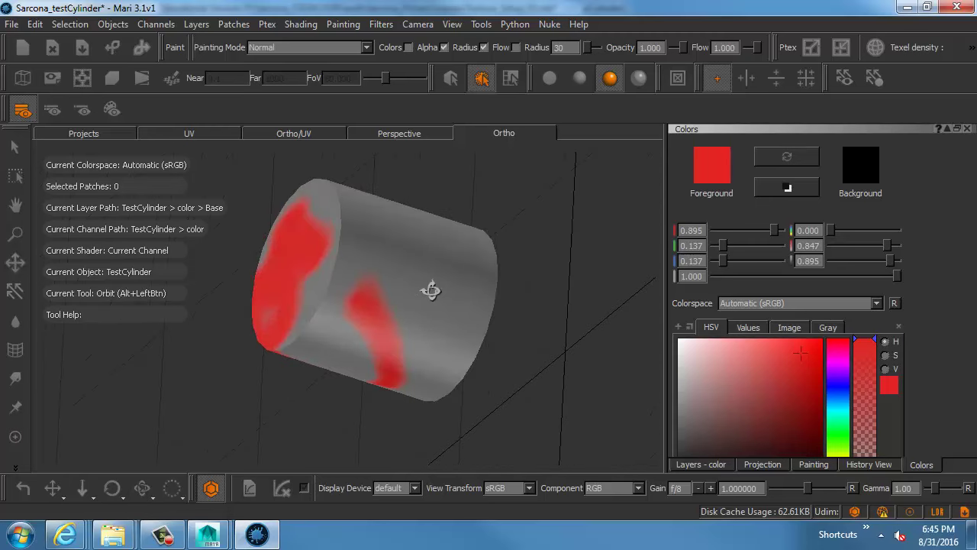
pyautogui.moveTo(412, 218)
pyautogui.mouseDown()
pyautogui.moveTo(424, 301)
pyautogui.moveTo(401, 255)
pyautogui.moveTo(427, 252)
pyautogui.mouseUp()
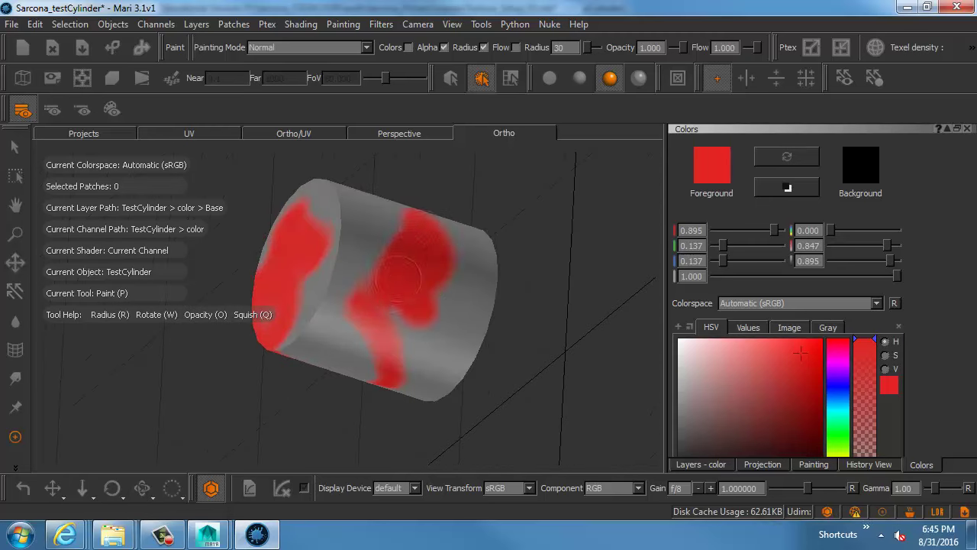
# Step: Erase the unbaked red patch from the cylinder's side with the Eraser
pyautogui.click(15, 467)
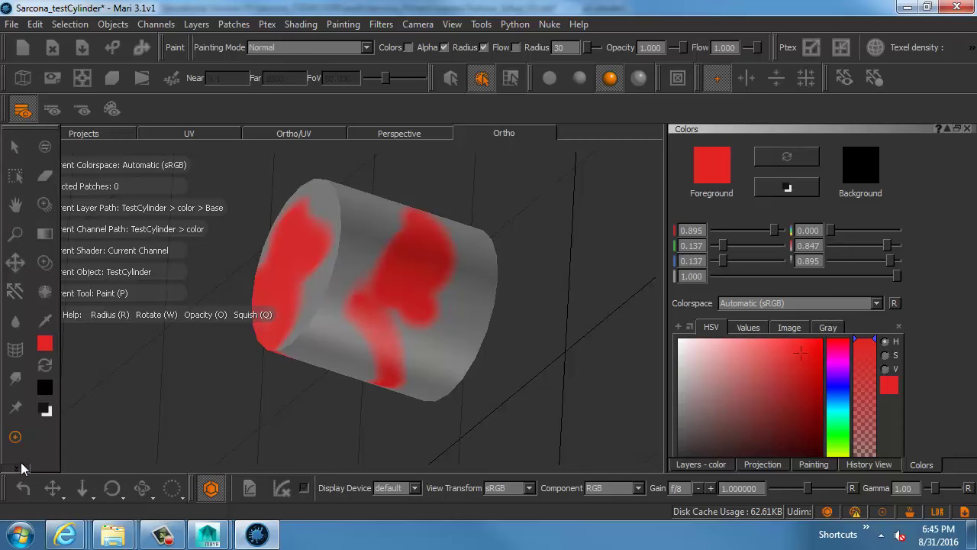
pyautogui.click(46, 177)
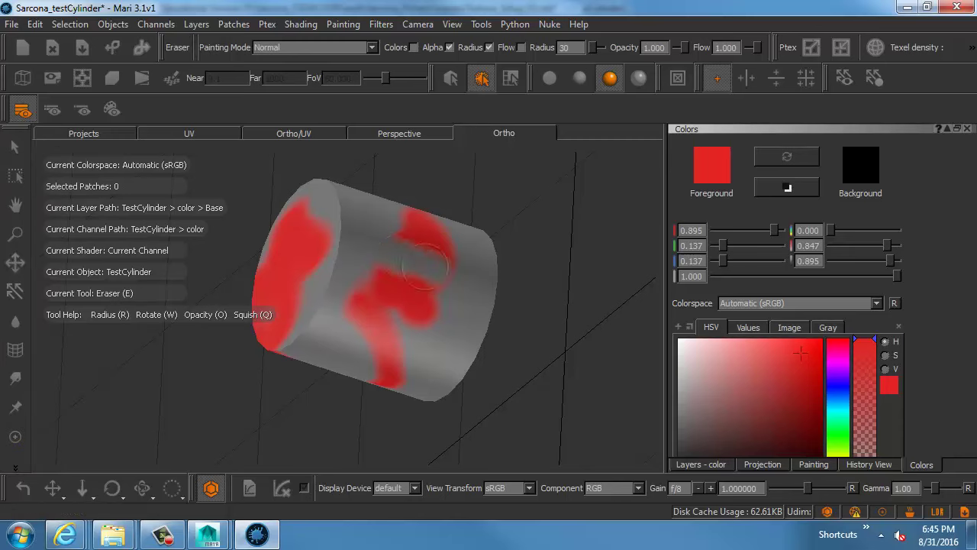
pyautogui.moveTo(425, 263)
pyautogui.mouseDown()
pyautogui.moveTo(378, 289)
pyautogui.moveTo(424, 314)
pyautogui.mouseUp()
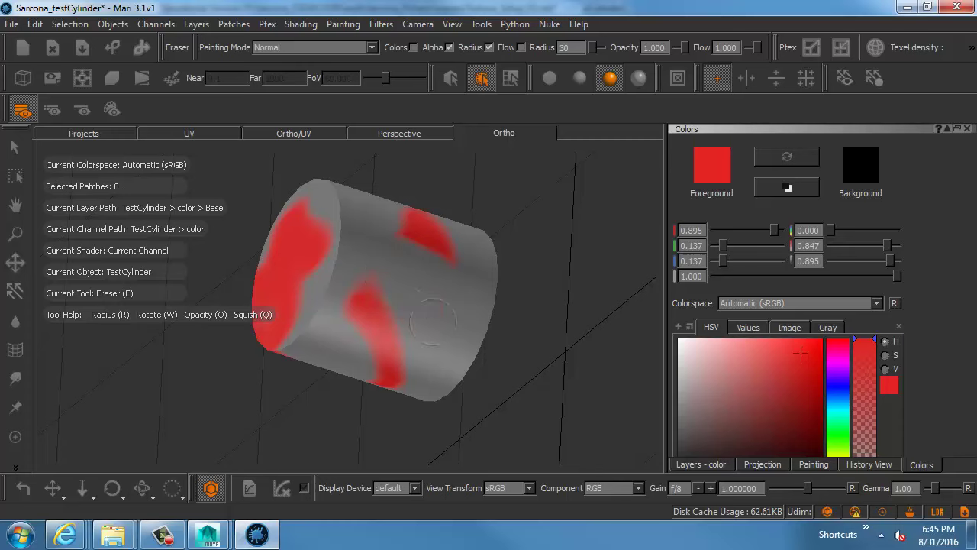
pyautogui.moveTo(416, 248)
pyautogui.mouseDown()
pyautogui.moveTo(439, 230)
pyautogui.moveTo(428, 222)
pyautogui.mouseUp()
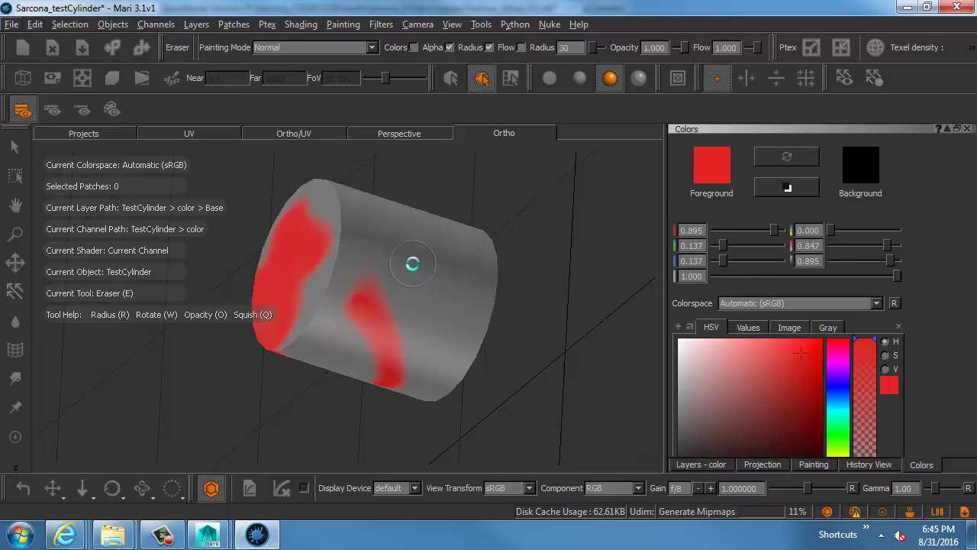
pyautogui.moveTo(338, 308)
pyautogui.keyDown('alt'); pyautogui.mouseDown()
pyautogui.moveTo(432, 242)
pyautogui.moveTo(421, 321)
pyautogui.moveTo(434, 303)
pyautogui.moveTo(449, 326)
pyautogui.moveTo(550, 258)
pyautogui.mouseUp(); pyautogui.keyUp('alt')
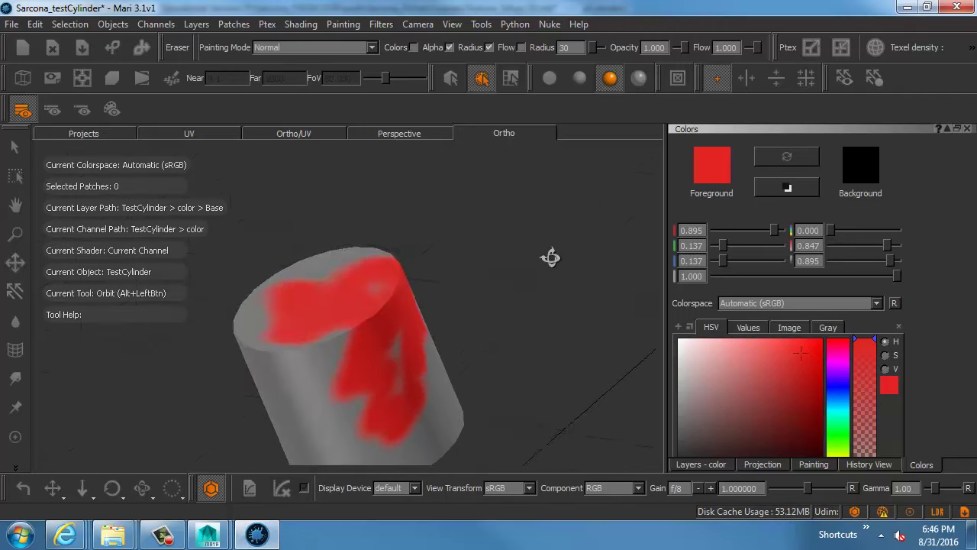
pyautogui.keyDown('alt'); pyautogui.moveTo(453, 344); pyautogui.dragTo(463, 310); pyautogui.keyUp('alt')
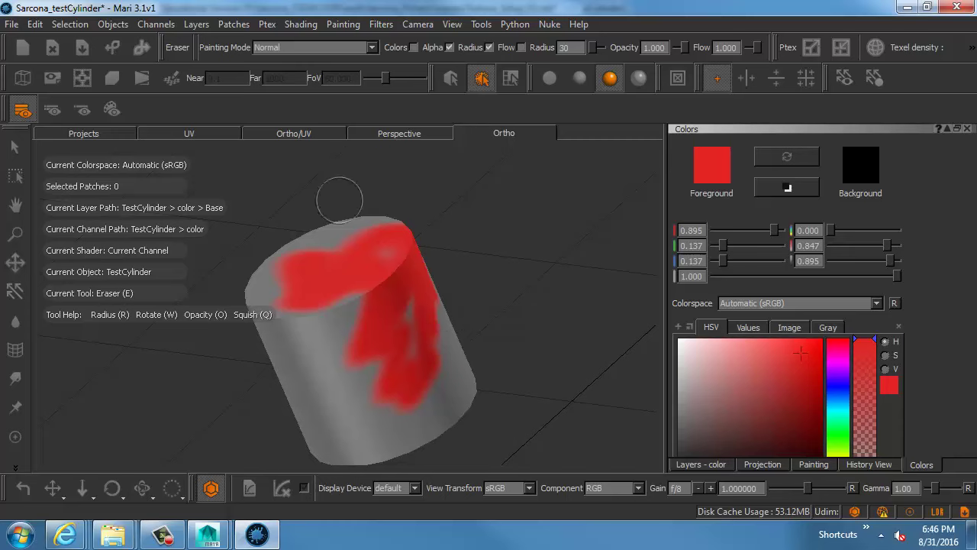
pyautogui.keyDown('alt'); pyautogui.moveTo(372, 316); pyautogui.dragTo(374, 316, button='middle'); pyautogui.keyUp('alt')
pyautogui.keyDown('alt'); pyautogui.keyDown('shift'); pyautogui.moveTo(372, 316); pyautogui.dragTo(372, 321); pyautogui.keyUp('shift'); pyautogui.keyUp('alt')
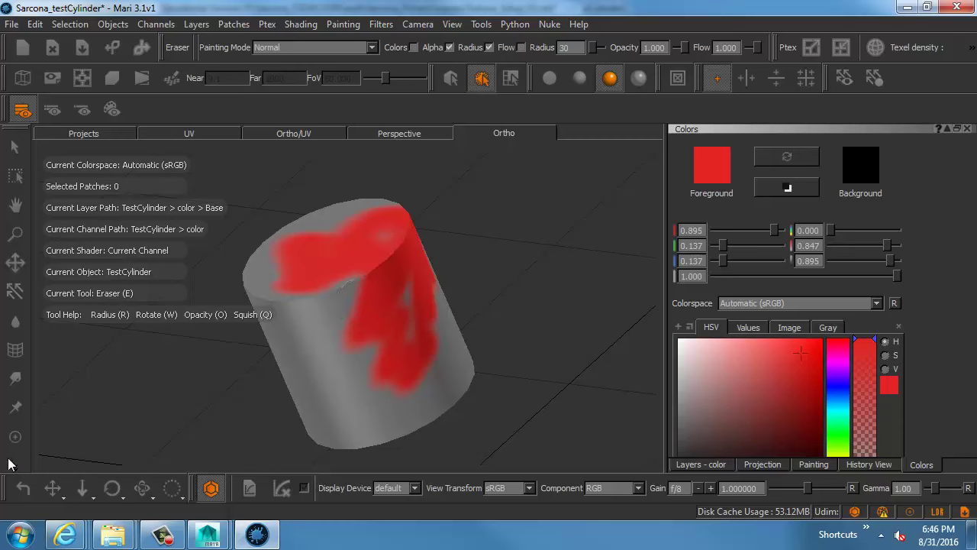
# Step: Paint red onto the cylinder's side below the top rim, and fill a close-up patch on the grey area near its edge
pyautogui.click(14, 436)
pyautogui.moveTo(367, 366); pyautogui.dragTo(323, 303)
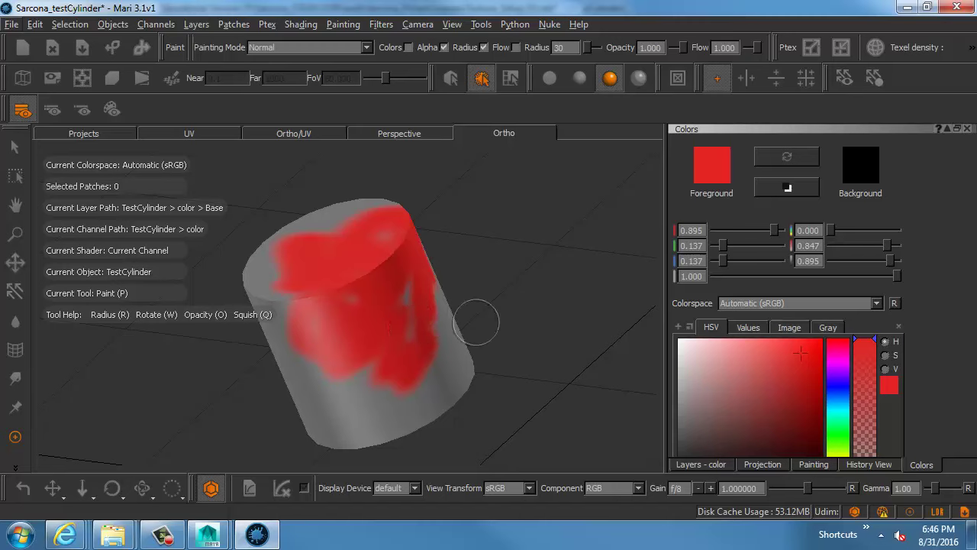
pyautogui.keyDown('alt'); pyautogui.moveTo(495, 289); pyautogui.dragTo(458, 231, button='middle'); pyautogui.keyUp('alt')
pyautogui.moveTo(459, 232)
pyautogui.keyDown('alt'); pyautogui.mouseDown(button='right')
pyautogui.moveTo(521, 236)
pyautogui.moveTo(473, 262)
pyautogui.moveTo(579, 248)
pyautogui.mouseUp(button='right'); pyautogui.keyUp('alt')
pyautogui.keyDown('alt'); pyautogui.moveTo(579, 248); pyautogui.dragTo(450, 340, button='middle'); pyautogui.keyUp('alt')
pyautogui.keyDown('alt'); pyautogui.moveTo(449, 341); pyautogui.dragTo(477, 336, button='right'); pyautogui.keyUp('alt')
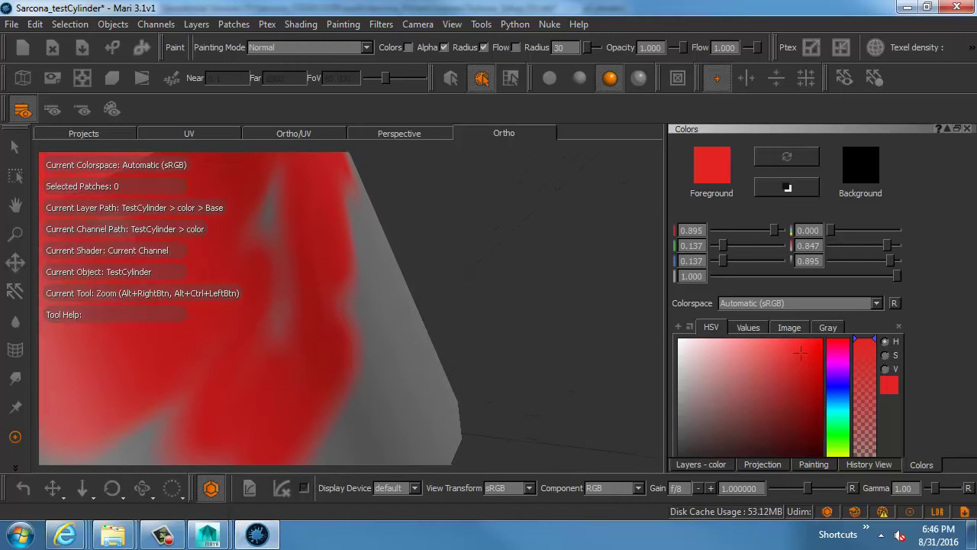
pyautogui.moveTo(407, 320)
pyautogui.mouseDown()
pyautogui.moveTo(381, 252)
pyautogui.moveTo(420, 355)
pyautogui.moveTo(433, 349)
pyautogui.mouseUp()
pyautogui.keyDown('alt'); pyautogui.moveTo(504, 303); pyautogui.dragTo(491, 329); pyautogui.keyUp('alt')
pyautogui.moveTo(578, 267)
pyautogui.keyDown('alt'); pyautogui.mouseDown()
pyautogui.moveTo(497, 339)
pyautogui.moveTo(436, 284)
pyautogui.mouseUp(); pyautogui.keyUp('alt')
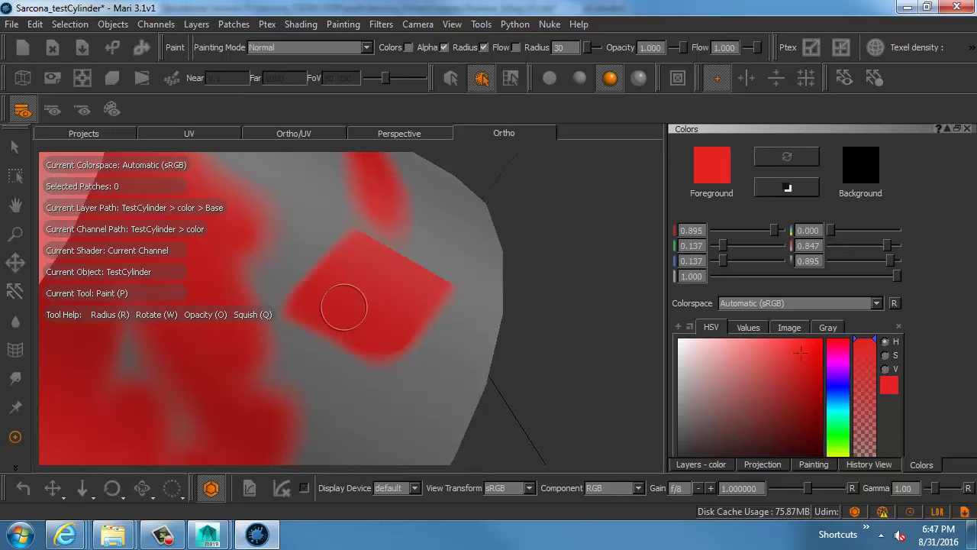
# Step: Resize the paint brush to a radius of 264, reduce it to 92, and try adjusting its radius and squish further
pyautogui.keyDown('alt'); pyautogui.moveTo(468, 339); pyautogui.dragTo(382, 327, button='right'); pyautogui.keyUp('alt')
pyautogui.keyDown('alt'); pyautogui.moveTo(384, 327); pyautogui.dragTo(516, 325, button='middle'); pyautogui.keyUp('alt')
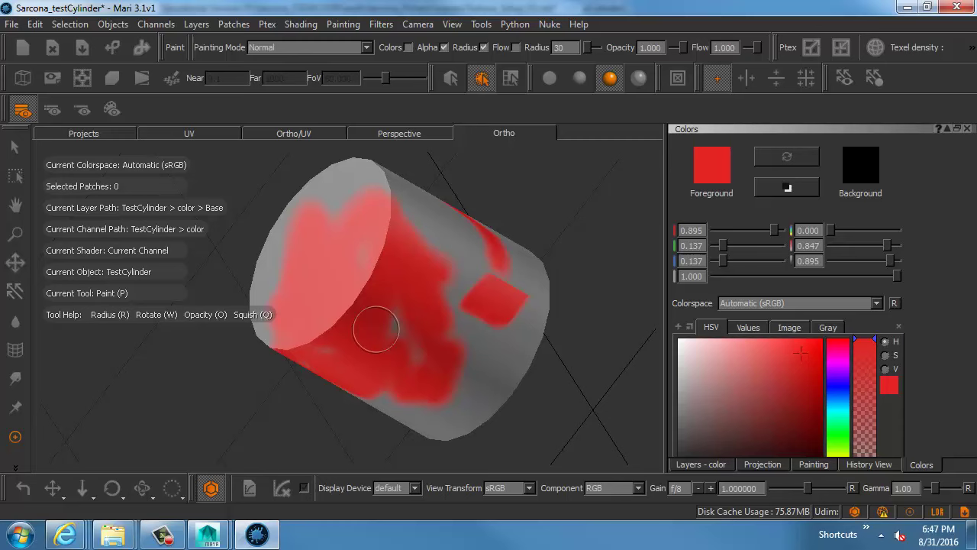
pyautogui.press('r')
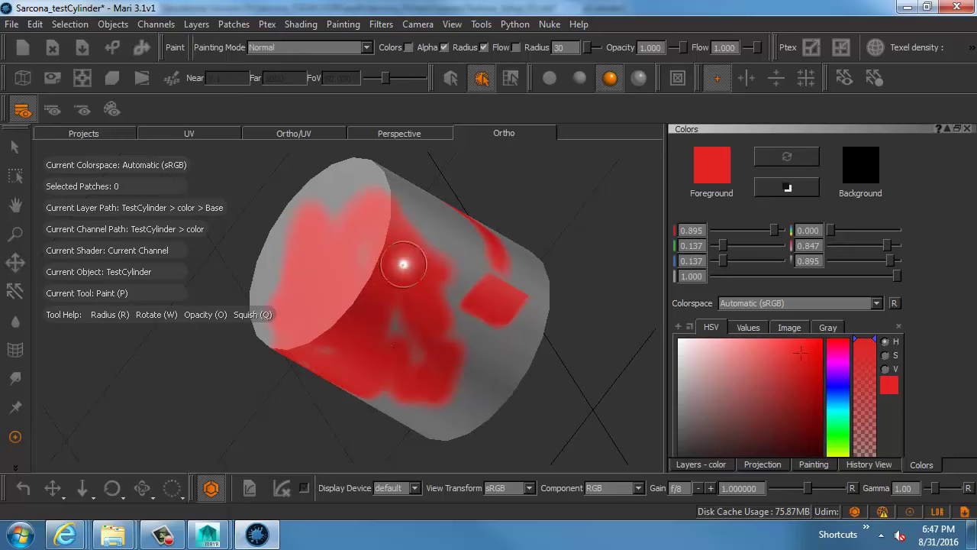
pyautogui.moveTo(397, 265); pyautogui.dragTo(529, 265)
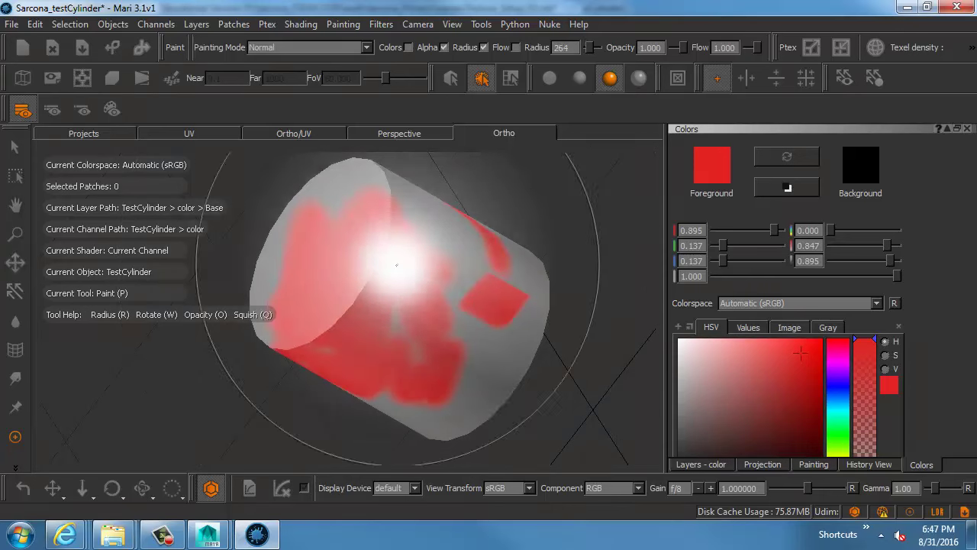
pyautogui.moveTo(396, 265); pyautogui.dragTo(397, 265)
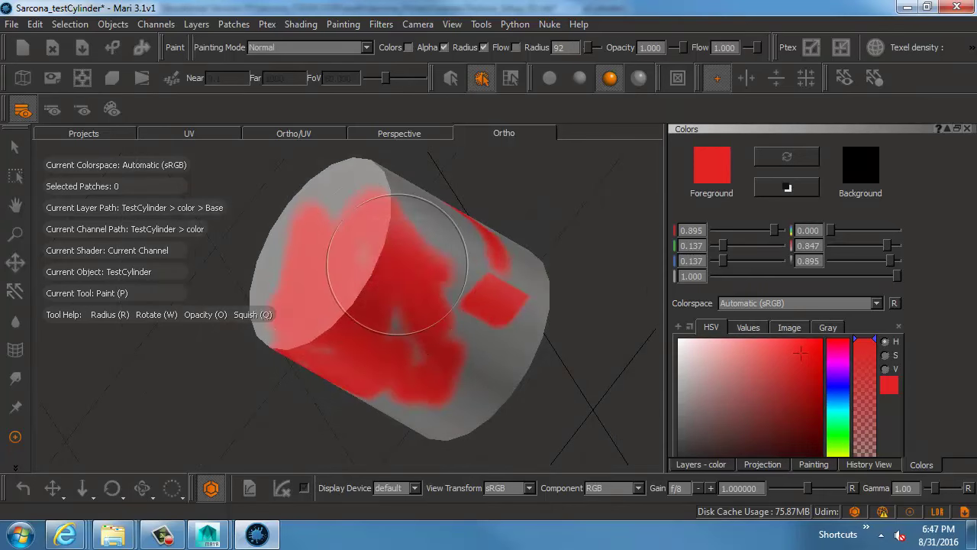
pyautogui.press('r')
pyautogui.moveTo(423, 279); pyautogui.dragTo(716, 285)
pyautogui.press('q')
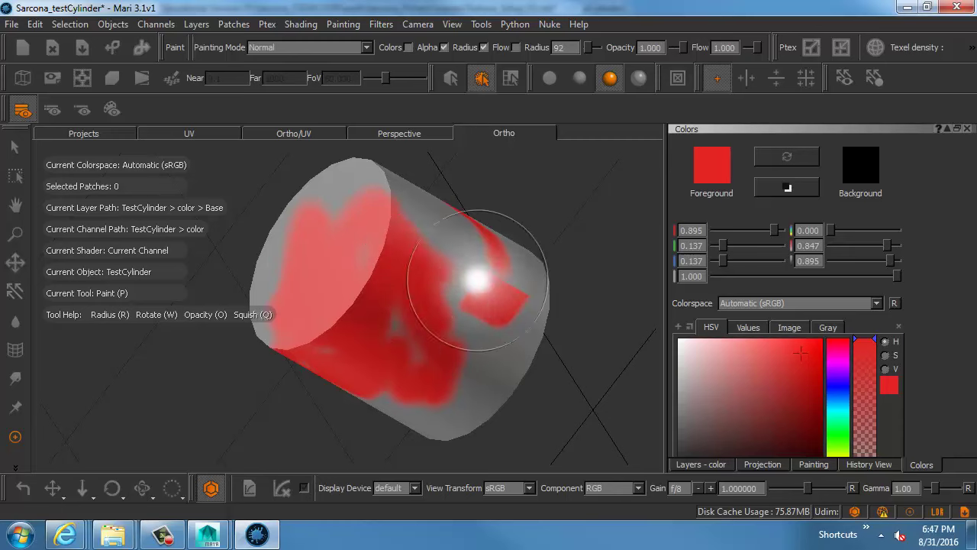
pyautogui.moveTo(465, 281); pyautogui.dragTo(464, 281)
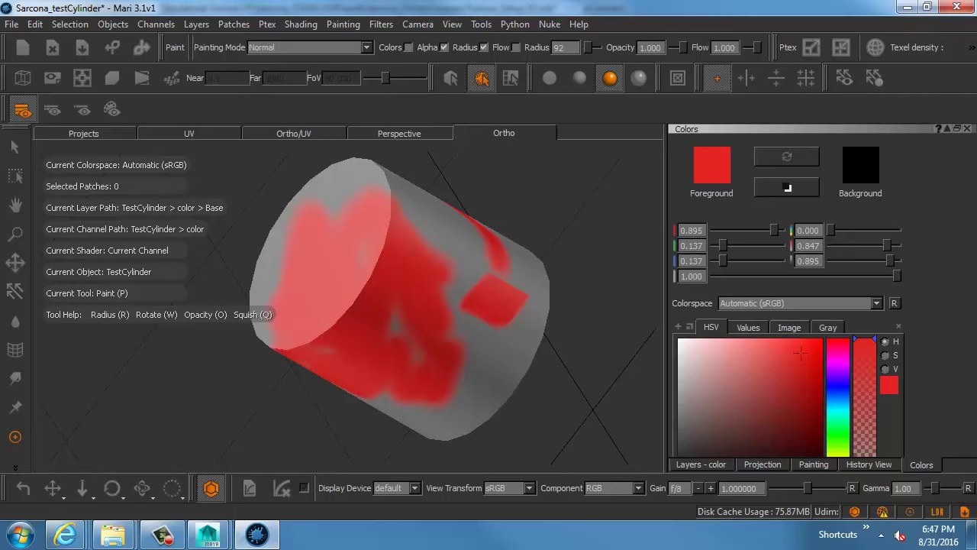
# Step: Open the Image Manager and add MetalBase0108_2_M.jpg to it from the Textures folder in Windows Explorer
pyautogui.moveTo(378, 126); pyautogui.dragTo(379, 84)
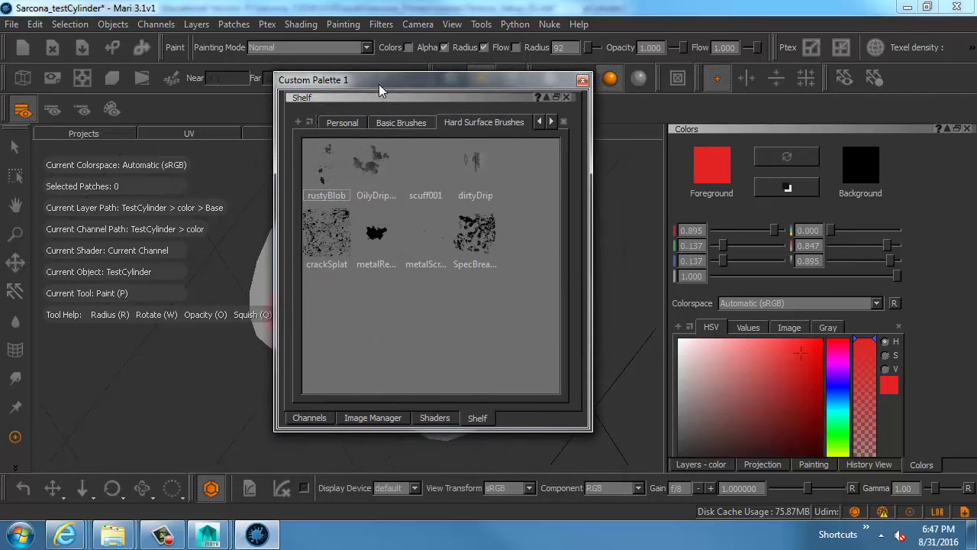
pyautogui.click(375, 418)
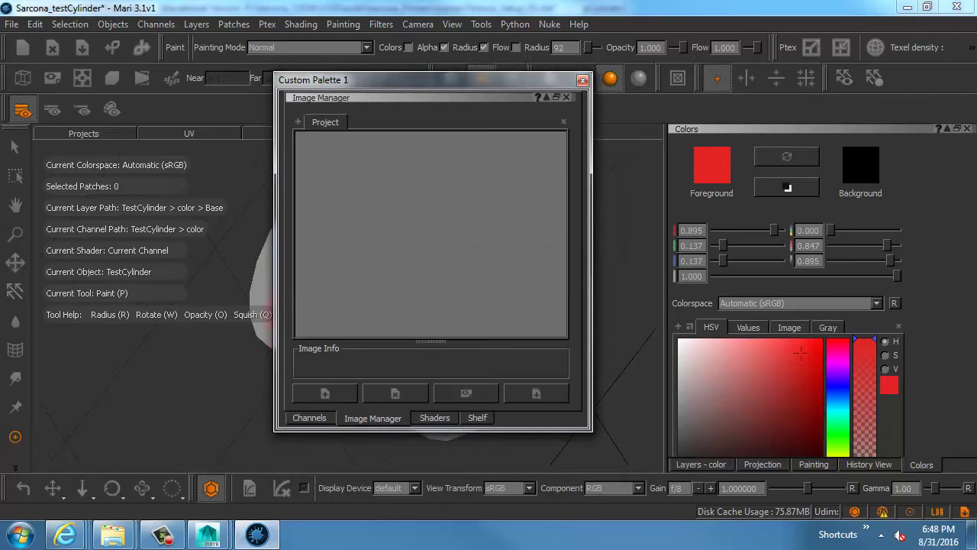
pyautogui.moveTo(113, 534)
pyautogui.click(265, 407)
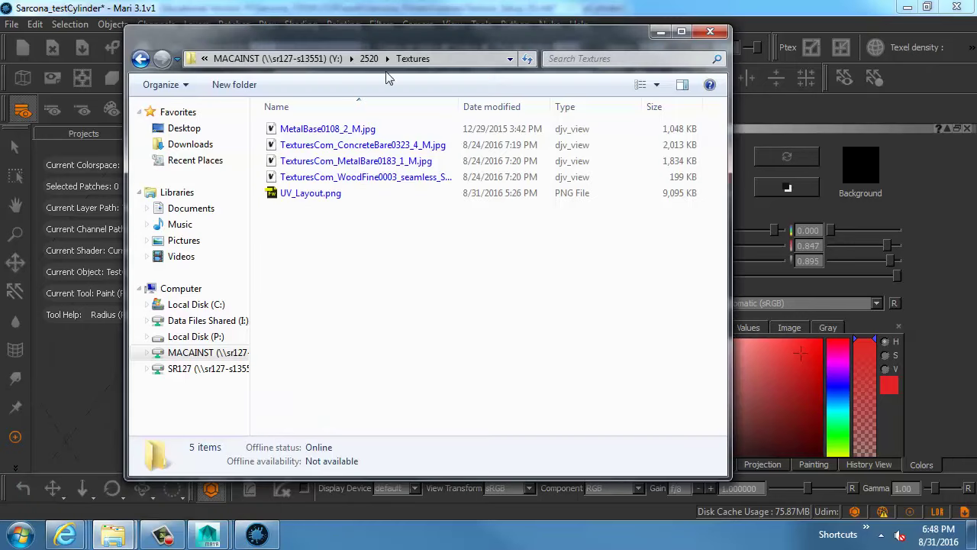
pyautogui.moveTo(379, 31); pyautogui.dragTo(712, 34)
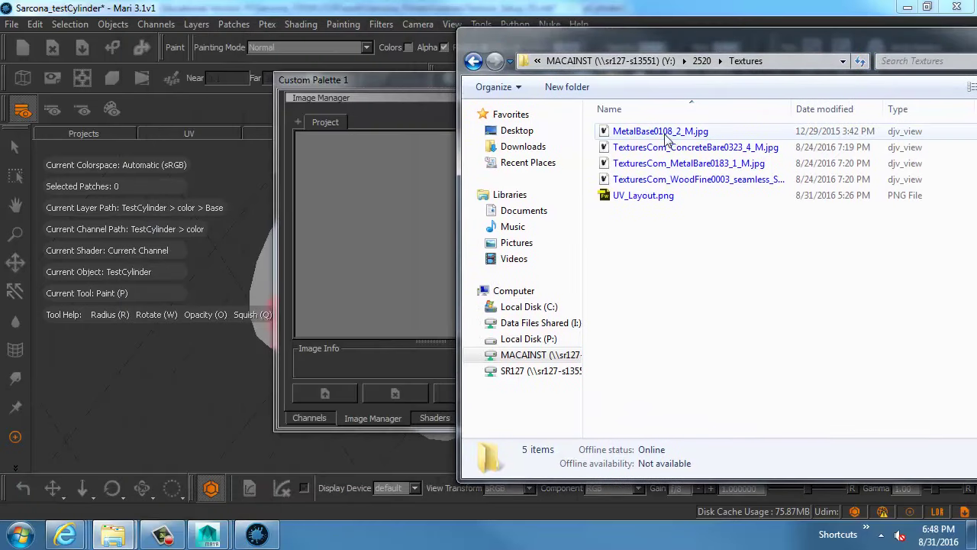
pyautogui.moveTo(666, 138); pyautogui.dragTo(391, 222)
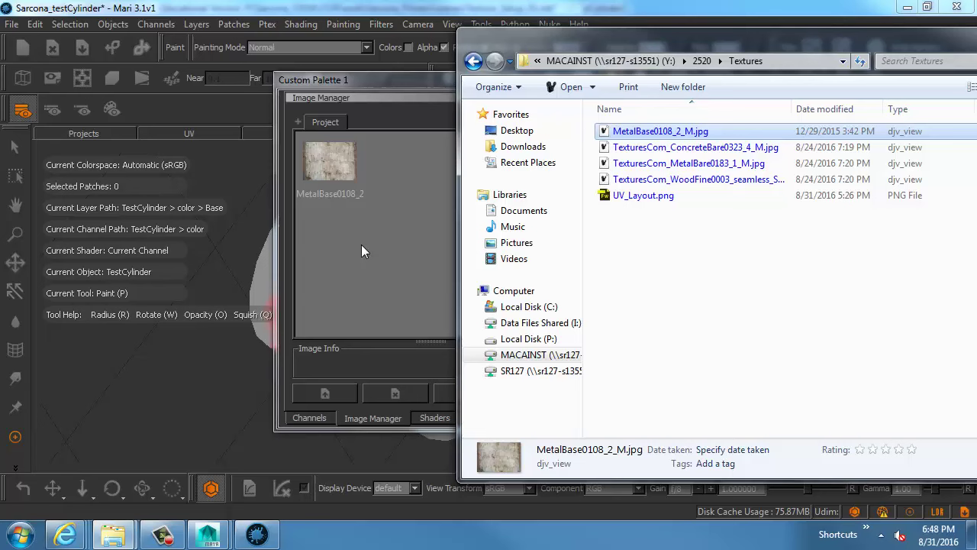
# Step: Add the three TexturesCom images (concrete, metal, wood) and UV_Layout.png to Mari's Image Manager
pyautogui.click(656, 146)
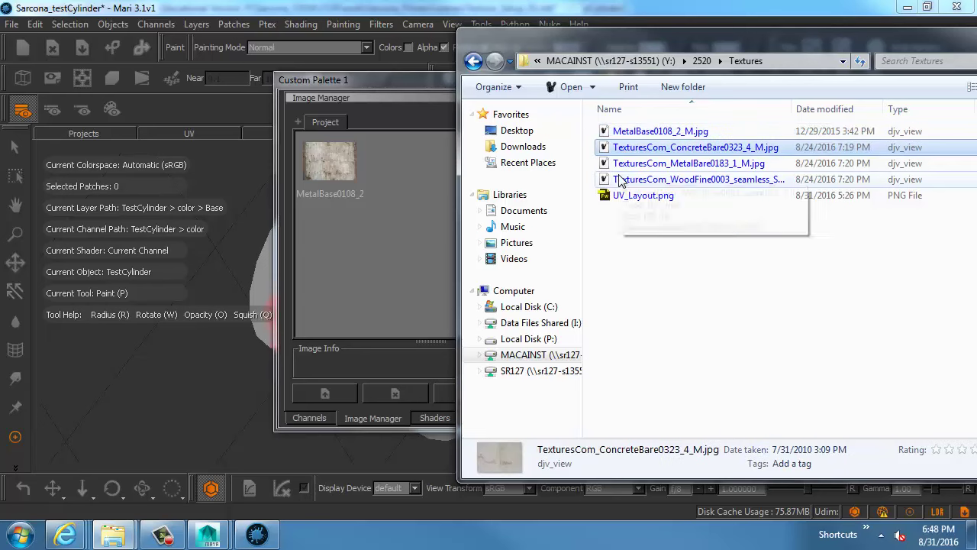
pyautogui.keyDown('shift'); pyautogui.click(672, 179); pyautogui.keyUp('shift')
pyautogui.moveTo(672, 179); pyautogui.dragTo(427, 220)
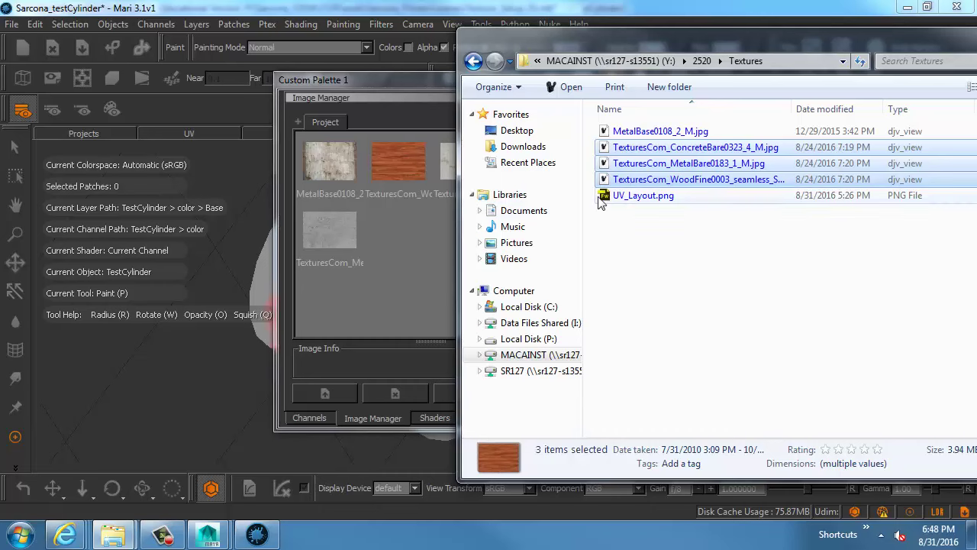
pyautogui.moveTo(643, 195); pyautogui.dragTo(395, 290)
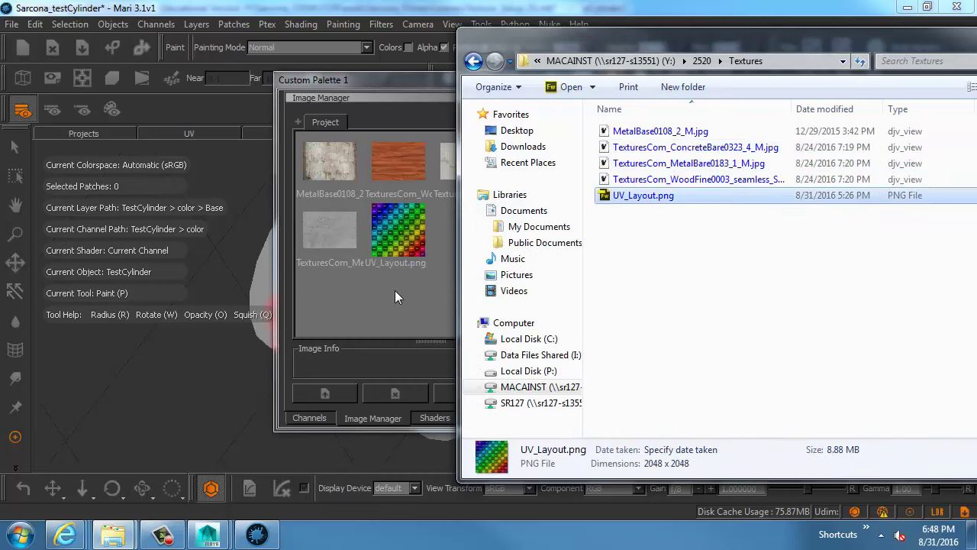
pyautogui.click(438, 110)
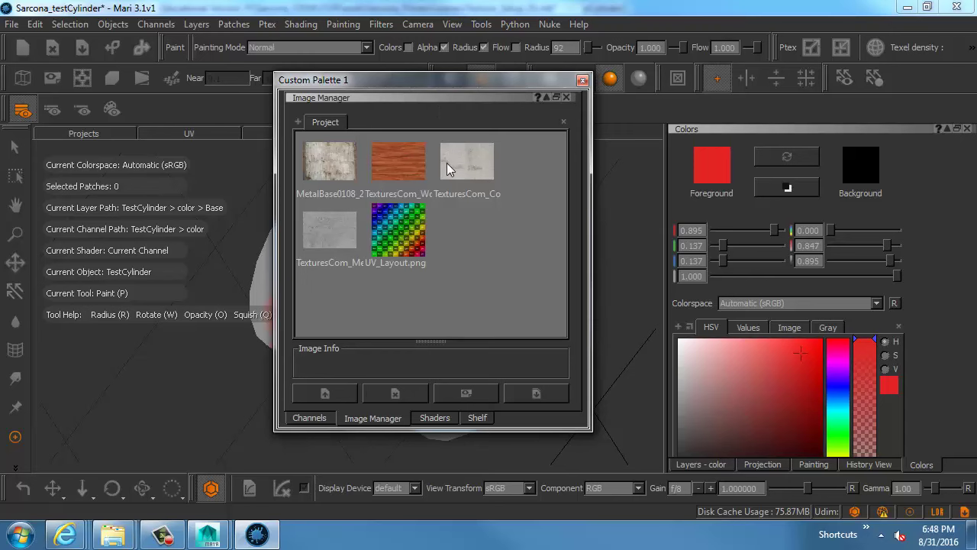
# Step: Load the MetalBase0108_2 image onto the canvas as the Paint Through image, keeping the image palette clear of the cylinder
pyautogui.moveTo(437, 87); pyautogui.dragTo(766, 47)
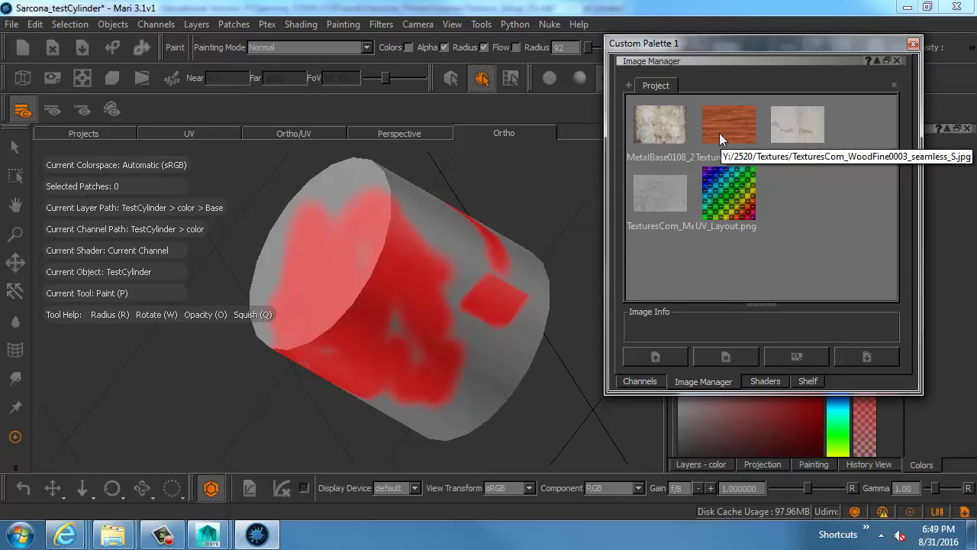
pyautogui.moveTo(657, 129)
pyautogui.mouseDown()
pyautogui.moveTo(544, 261)
pyautogui.moveTo(271, 288)
pyautogui.moveTo(336, 271)
pyautogui.mouseUp()
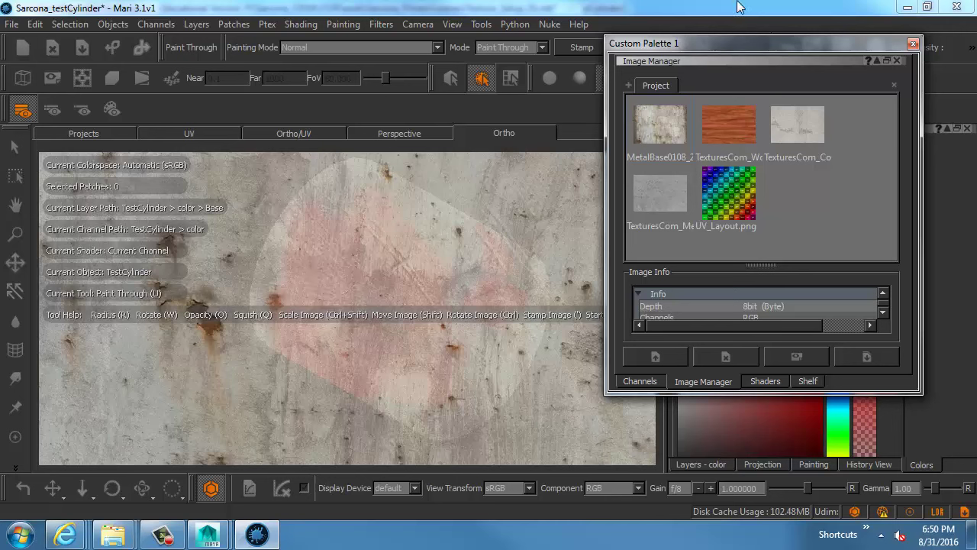
pyautogui.moveTo(766, 44); pyautogui.dragTo(822, 47)
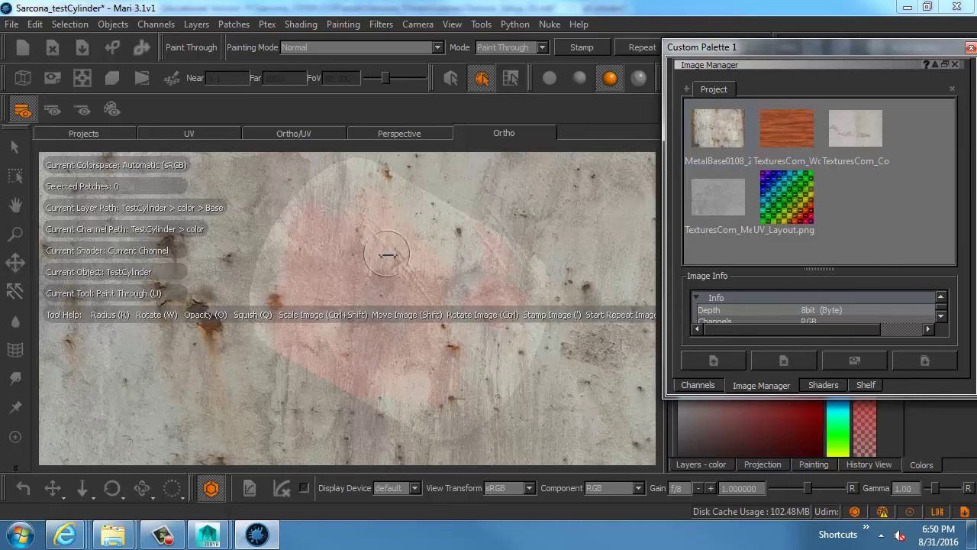
# Step: Reposition the Paint Through metal image over the canvas, shrink it, and enlarge it again
pyautogui.moveTo(407, 254)
pyautogui.keyDown('shift'); pyautogui.mouseDown()
pyautogui.moveTo(257, 236)
pyautogui.moveTo(54, 234)
pyautogui.mouseUp(); pyautogui.keyUp('shift')
pyautogui.keyDown('ctrl'); pyautogui.keyDown('shift'); pyautogui.moveTo(309, 264); pyautogui.dragTo(260, 246); pyautogui.keyUp('shift'); pyautogui.keyUp('ctrl')
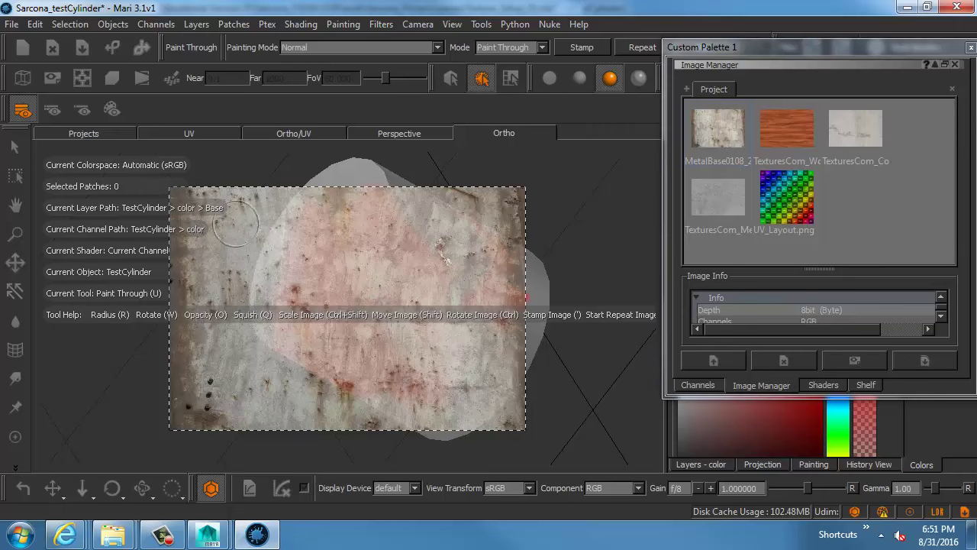
pyautogui.keyDown('alt'); pyautogui.moveTo(578, 295); pyautogui.dragTo(262, 273, button='right'); pyautogui.keyUp('alt')
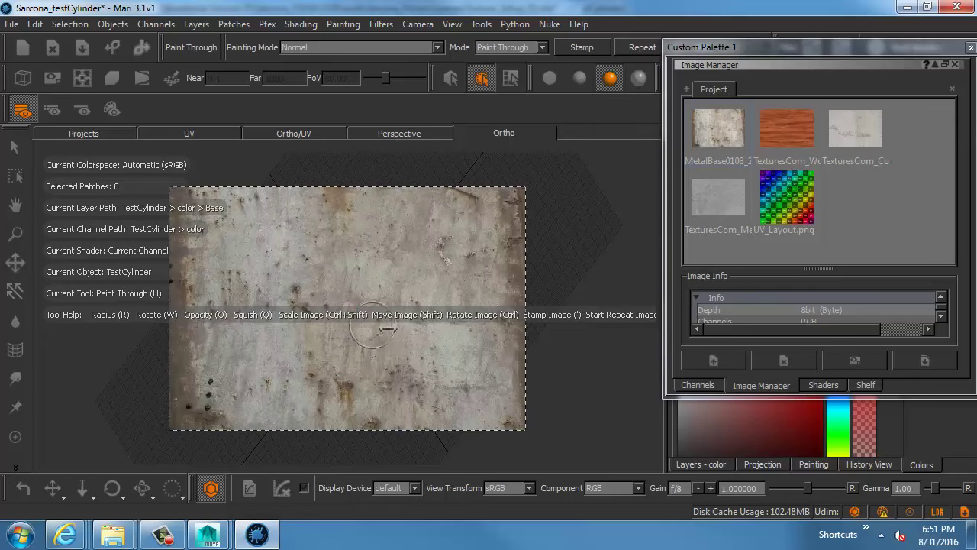
pyautogui.keyDown('ctrl'); pyautogui.keyDown('shift'); pyautogui.moveTo(405, 336); pyautogui.dragTo(622, 331); pyautogui.keyUp('shift'); pyautogui.keyUp('ctrl')
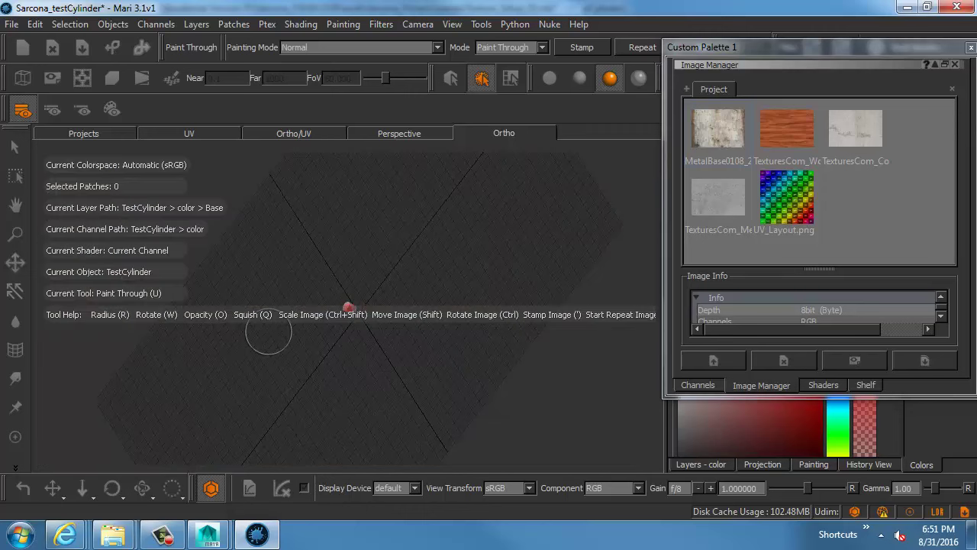
# Step: Frame the upright cylinder from the side and scale the Paint Through metal image down around it
pyautogui.keyDown('alt'); pyautogui.moveTo(268, 333); pyautogui.dragTo(611, 331, button='right'); pyautogui.keyUp('alt')
pyautogui.keyDown('alt'); pyautogui.moveTo(494, 339); pyautogui.dragTo(423, 318); pyautogui.keyUp('alt')
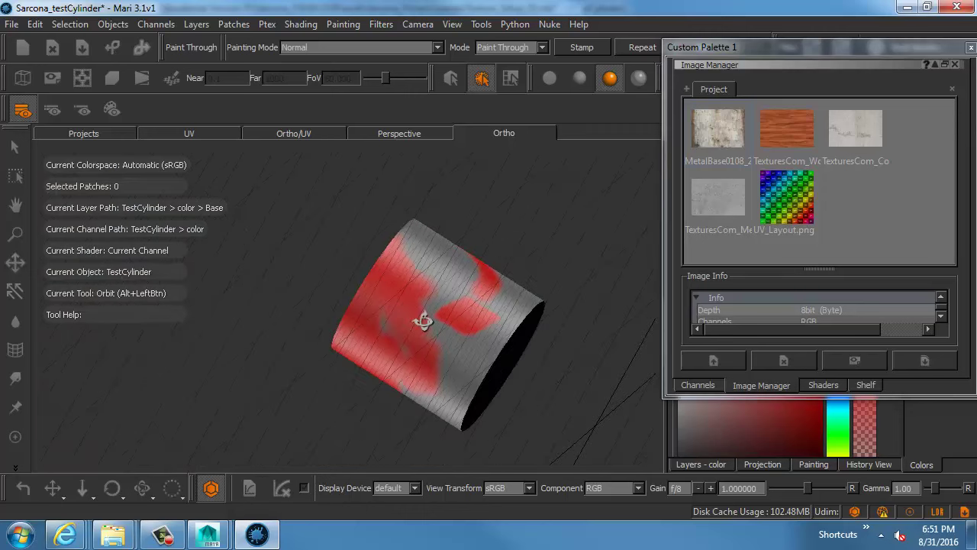
pyautogui.keyDown('alt'); pyautogui.moveTo(489, 320); pyautogui.dragTo(481, 319, button='middle'); pyautogui.keyUp('alt')
pyautogui.moveTo(480, 318)
pyautogui.keyDown('alt'); pyautogui.mouseDown()
pyautogui.moveTo(496, 337)
pyautogui.moveTo(482, 335)
pyautogui.moveTo(499, 321)
pyautogui.mouseUp(); pyautogui.keyUp('alt')
pyautogui.keyDown('alt'); pyautogui.moveTo(497, 321); pyautogui.dragTo(514, 331, button='middle'); pyautogui.keyUp('alt')
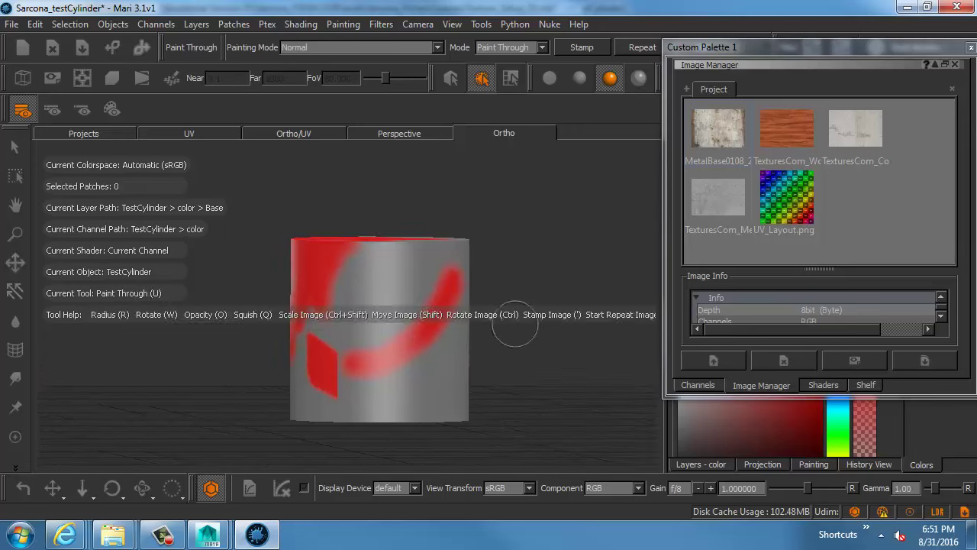
pyautogui.moveTo(515, 332)
pyautogui.keyDown('alt'); pyautogui.mouseDown(button='right')
pyautogui.moveTo(534, 331)
pyautogui.moveTo(519, 310)
pyautogui.mouseUp(button='right'); pyautogui.keyUp('alt')
pyautogui.press('u')
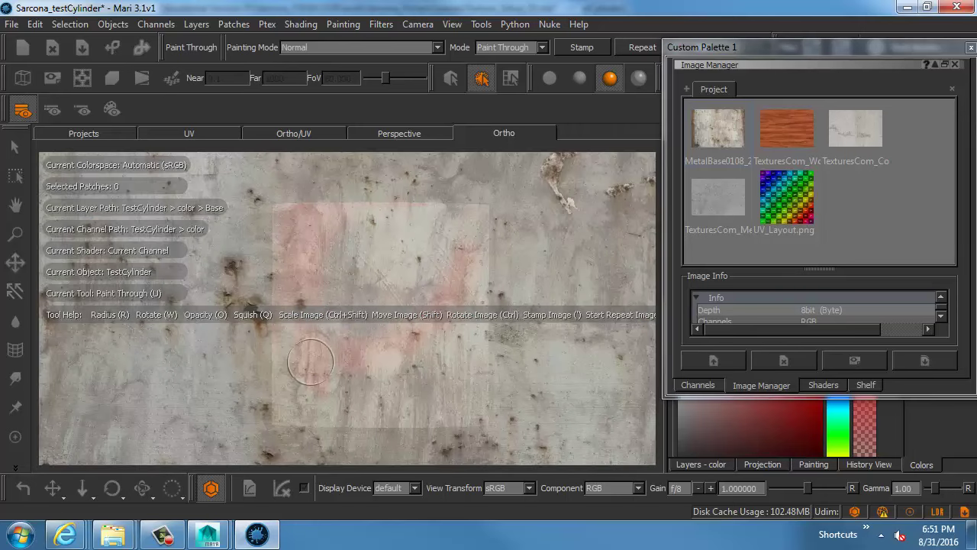
pyautogui.moveTo(513, 350)
pyautogui.keyDown('ctrl'); pyautogui.keyDown('shift'); pyautogui.mouseDown()
pyautogui.moveTo(271, 345)
pyautogui.moveTo(315, 352)
pyautogui.moveTo(362, 342)
pyautogui.mouseUp(); pyautogui.keyUp('shift'); pyautogui.keyUp('ctrl')
# Step: Paint the metal texture through onto the red-painted side of the cylinder and bake it
pyautogui.moveTo(229, 345)
pyautogui.keyDown('alt'); pyautogui.mouseDown(button='right')
pyautogui.moveTo(301, 345)
pyautogui.moveTo(248, 338)
pyautogui.mouseUp(button='right'); pyautogui.keyUp('alt')
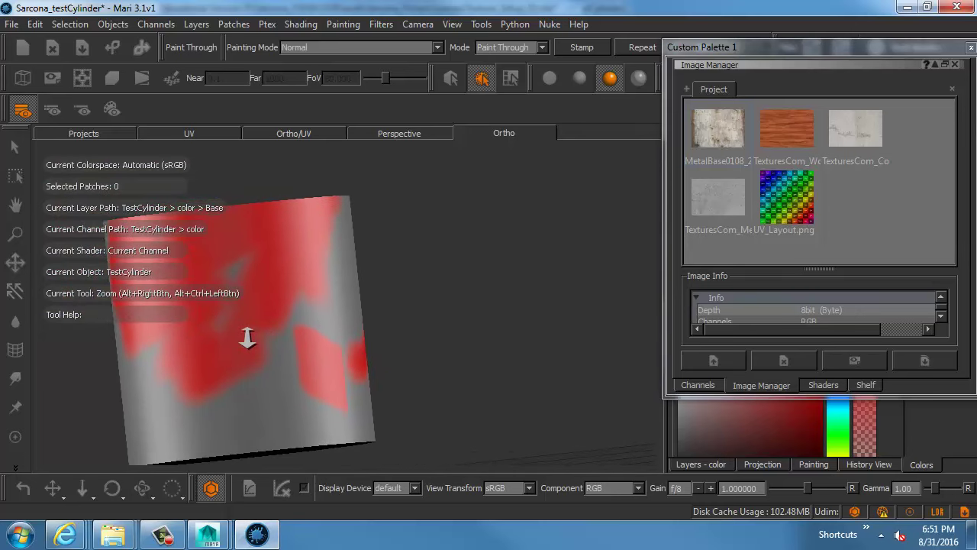
pyautogui.press('u')
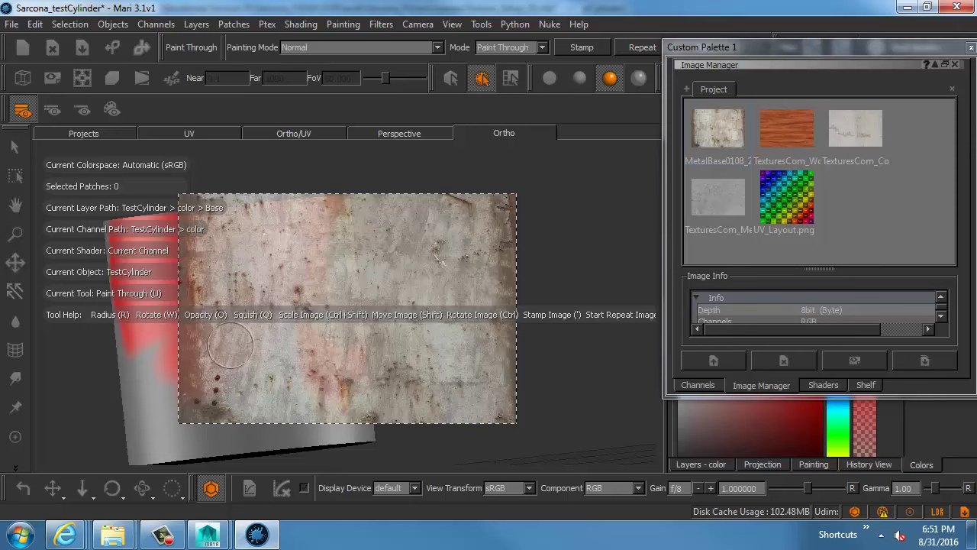
pyautogui.keyDown('alt'); pyautogui.moveTo(265, 338); pyautogui.dragTo(297, 322, button='right'); pyautogui.keyUp('alt')
pyautogui.keyDown('alt'); pyautogui.moveTo(297, 321); pyautogui.dragTo(393, 305, button='middle'); pyautogui.keyUp('alt')
pyautogui.keyDown('alt'); pyautogui.moveTo(392, 305); pyautogui.dragTo(349, 330, button='right'); pyautogui.keyUp('alt')
pyautogui.keyDown('alt'); pyautogui.moveTo(362, 331); pyautogui.dragTo(373, 320, button='middle'); pyautogui.keyUp('alt')
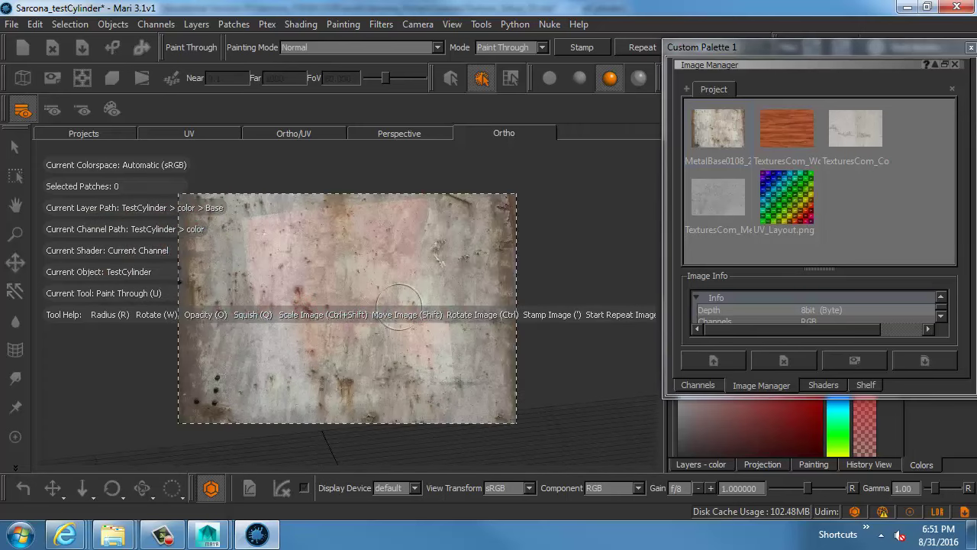
pyautogui.moveTo(363, 293)
pyautogui.mouseDown()
pyautogui.moveTo(391, 288)
pyautogui.moveTo(328, 283)
pyautogui.moveTo(382, 256)
pyautogui.moveTo(336, 246)
pyautogui.moveTo(393, 231)
pyautogui.moveTo(365, 241)
pyautogui.moveTo(310, 321)
pyautogui.moveTo(287, 333)
pyautogui.moveTo(282, 245)
pyautogui.moveTo(305, 355)
pyautogui.moveTo(347, 336)
pyautogui.moveTo(386, 344)
pyautogui.moveTo(405, 378)
pyautogui.moveTo(321, 386)
pyautogui.moveTo(393, 390)
pyautogui.moveTo(344, 401)
pyautogui.moveTo(402, 262)
pyautogui.mouseUp()
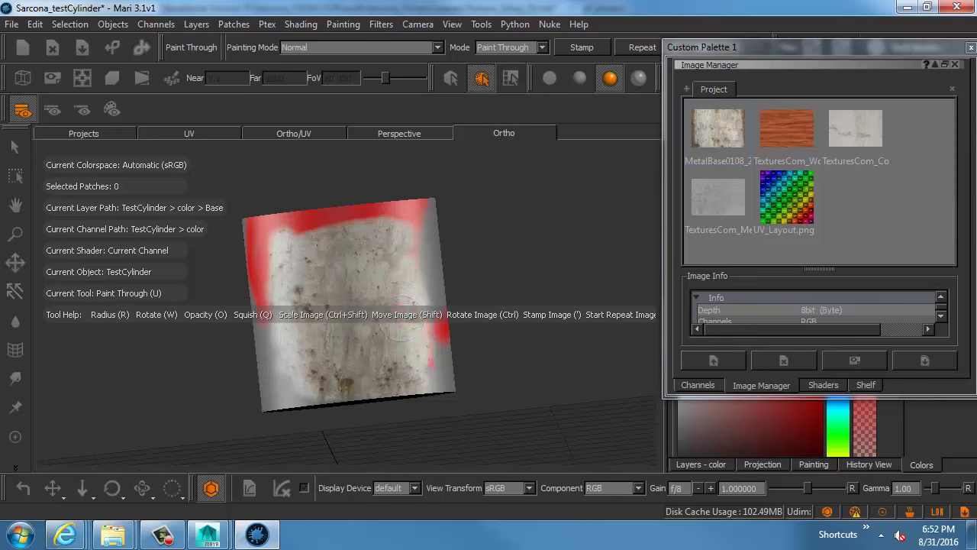
pyautogui.press('shift')
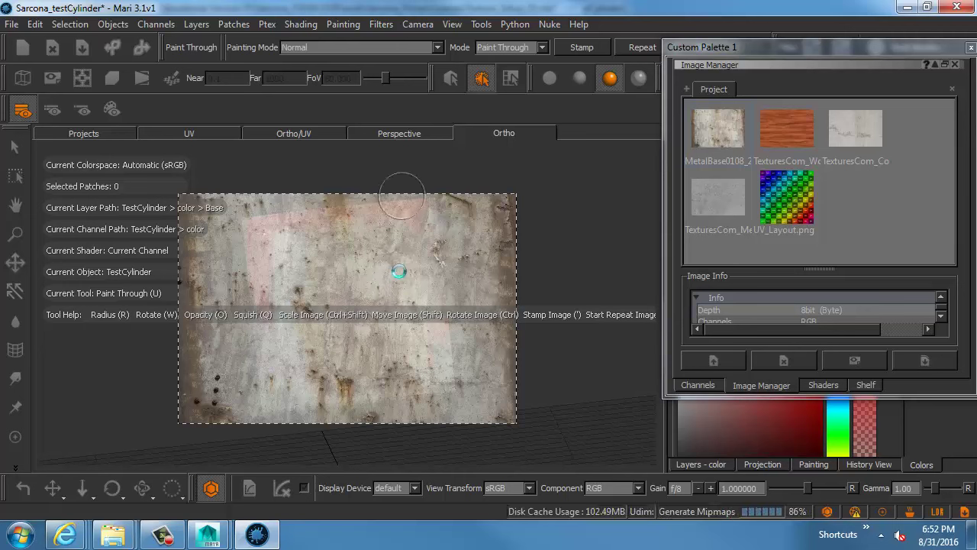
# Step: Paint the metal texture over the red rim between the cylinder's top and side, and bake it
pyautogui.moveTo(444, 288)
pyautogui.keyDown('alt'); pyautogui.mouseDown()
pyautogui.moveTo(473, 290)
pyautogui.moveTo(415, 295)
pyautogui.moveTo(509, 297)
pyautogui.moveTo(497, 339)
pyautogui.moveTo(496, 310)
pyautogui.moveTo(512, 331)
pyautogui.moveTo(460, 270)
pyautogui.mouseUp(); pyautogui.keyUp('alt')
pyautogui.keyDown('alt'); pyautogui.moveTo(455, 314); pyautogui.dragTo(456, 314, button='right'); pyautogui.keyUp('alt')
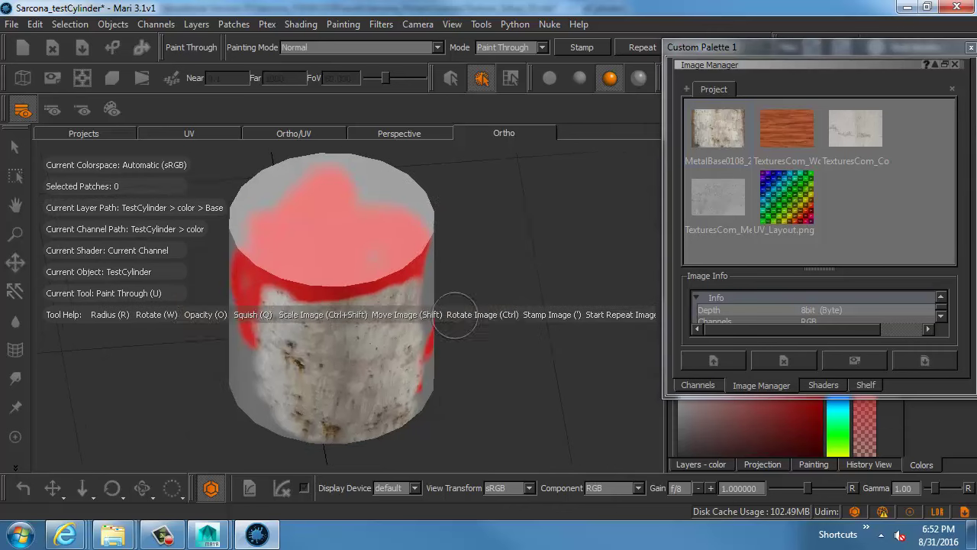
pyautogui.moveTo(343, 285)
pyautogui.mouseDown()
pyautogui.moveTo(393, 272)
pyautogui.moveTo(329, 295)
pyautogui.moveTo(294, 289)
pyautogui.moveTo(328, 297)
pyautogui.mouseUp()
pyautogui.moveTo(390, 267)
pyautogui.mouseDown()
pyautogui.moveTo(290, 269)
pyautogui.moveTo(359, 261)
pyautogui.moveTo(396, 274)
pyautogui.moveTo(384, 282)
pyautogui.mouseUp()
pyautogui.press('b')
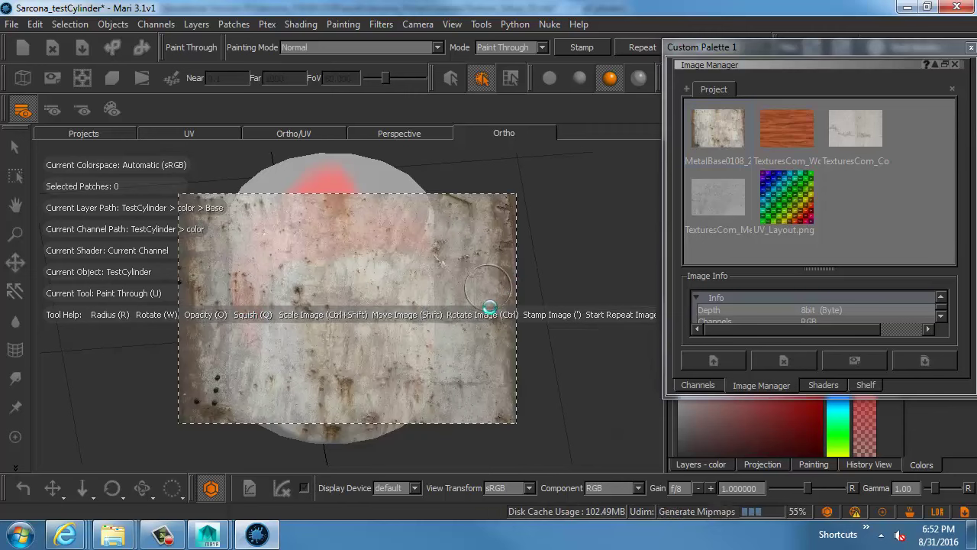
pyautogui.moveTo(489, 306)
pyautogui.keyDown('alt'); pyautogui.mouseDown()
pyautogui.moveTo(395, 313)
pyautogui.moveTo(497, 280)
pyautogui.moveTo(408, 290)
pyautogui.moveTo(474, 294)
pyautogui.moveTo(410, 337)
pyautogui.moveTo(317, 349)
pyautogui.moveTo(319, 292)
pyautogui.moveTo(313, 359)
pyautogui.moveTo(336, 393)
pyautogui.moveTo(371, 409)
pyautogui.moveTo(406, 401)
pyautogui.mouseUp(); pyautogui.keyUp('alt')
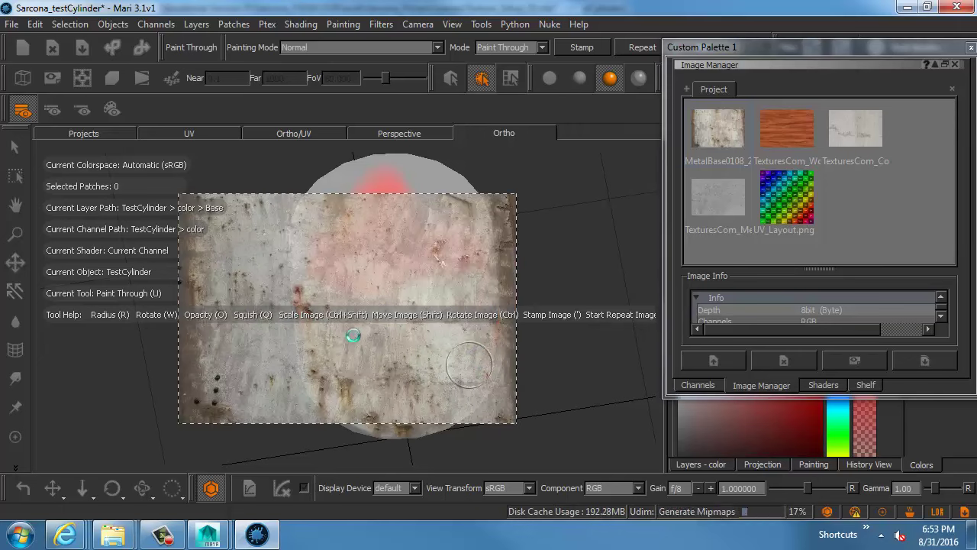
# Step: Paint the metal texture through onto another unfinished part of the cylinder's side and bake it
pyautogui.moveTo(339, 354)
pyautogui.keyDown('alt'); pyautogui.mouseDown()
pyautogui.moveTo(386, 387)
pyautogui.moveTo(349, 324)
pyautogui.moveTo(326, 320)
pyautogui.moveTo(317, 288)
pyautogui.moveTo(301, 329)
pyautogui.moveTo(284, 336)
pyautogui.moveTo(269, 311)
pyautogui.moveTo(256, 321)
pyautogui.mouseUp(); pyautogui.keyUp('alt')
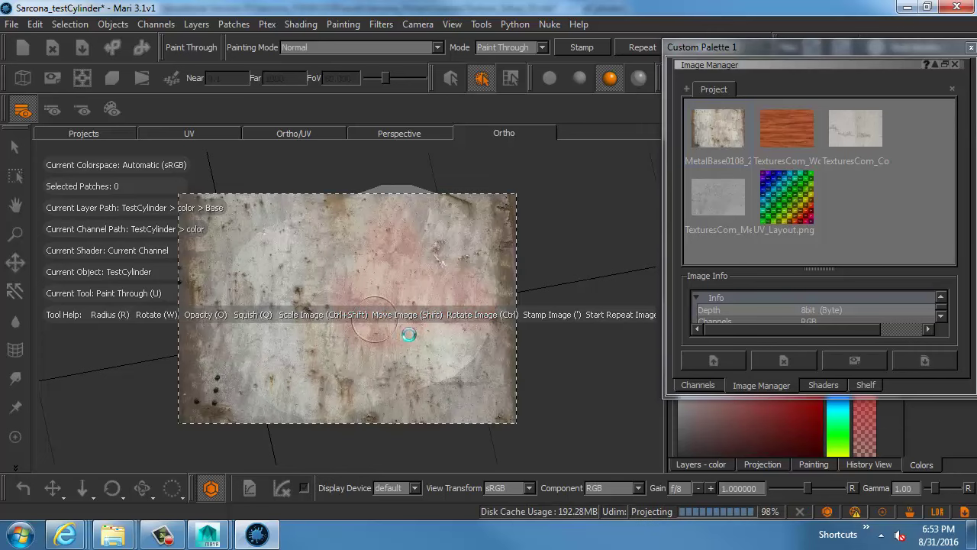
pyautogui.keyDown('alt'); pyautogui.moveTo(416, 334); pyautogui.dragTo(360, 328); pyautogui.keyUp('alt')
pyautogui.keyDown('alt'); pyautogui.moveTo(456, 329); pyautogui.dragTo(384, 333, button='middle'); pyautogui.keyUp('alt')
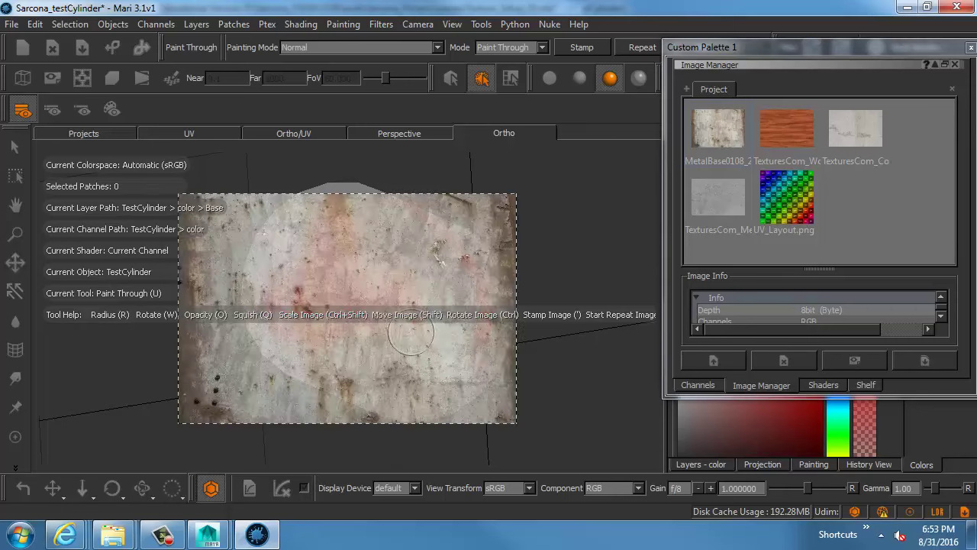
pyautogui.moveTo(411, 332)
pyautogui.mouseDown()
pyautogui.moveTo(422, 262)
pyautogui.moveTo(434, 336)
pyautogui.moveTo(447, 298)
pyautogui.moveTo(452, 344)
pyautogui.moveTo(467, 305)
pyautogui.moveTo(472, 340)
pyautogui.moveTo(475, 294)
pyautogui.moveTo(481, 356)
pyautogui.moveTo(480, 325)
pyautogui.moveTo(489, 336)
pyautogui.mouseUp()
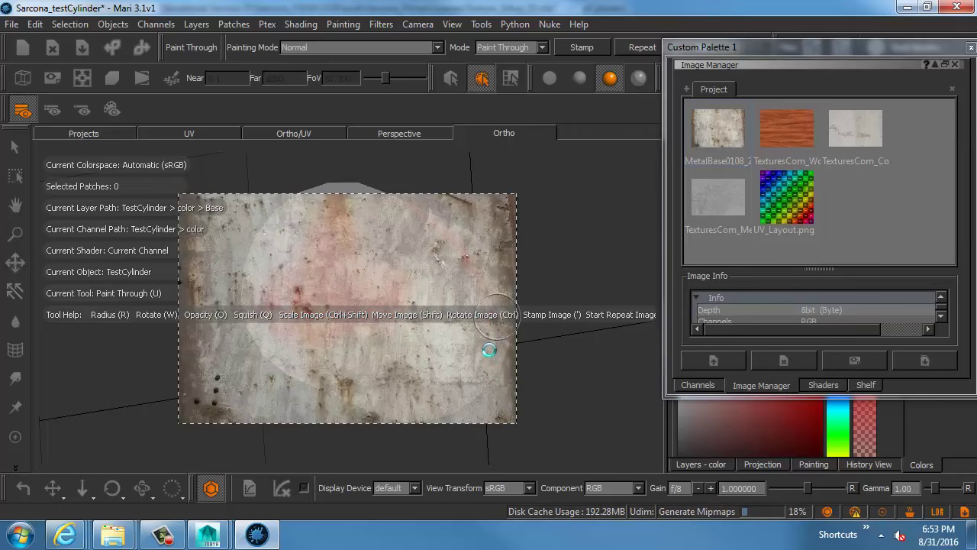
pyautogui.moveTo(522, 315)
pyautogui.keyDown('alt'); pyautogui.mouseDown()
pyautogui.moveTo(484, 317)
pyautogui.moveTo(448, 336)
pyautogui.moveTo(427, 313)
pyautogui.mouseUp(); pyautogui.keyUp('alt')
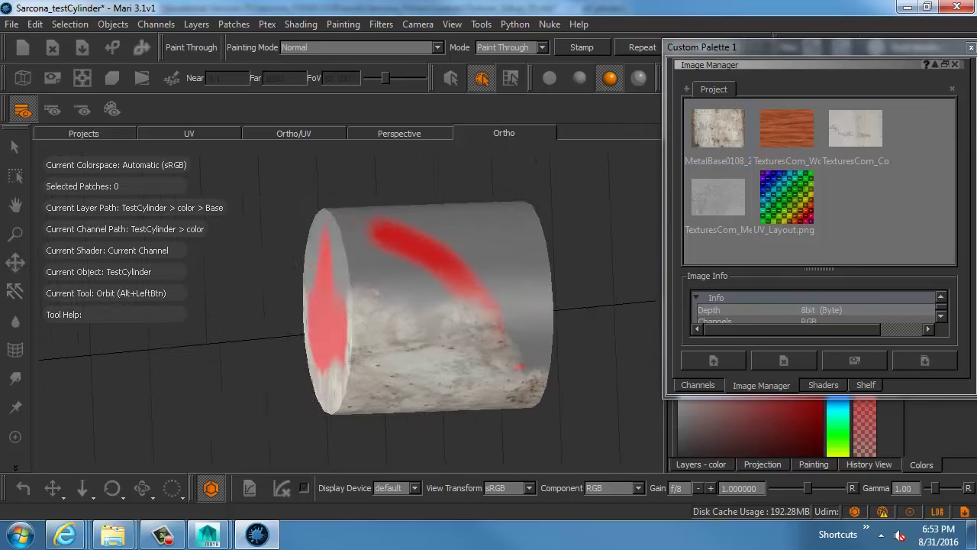
# Step: Rotate the Paint Through metal image about 90 degrees over the cylinder's side, and paint it over the red streak
pyautogui.press('u')
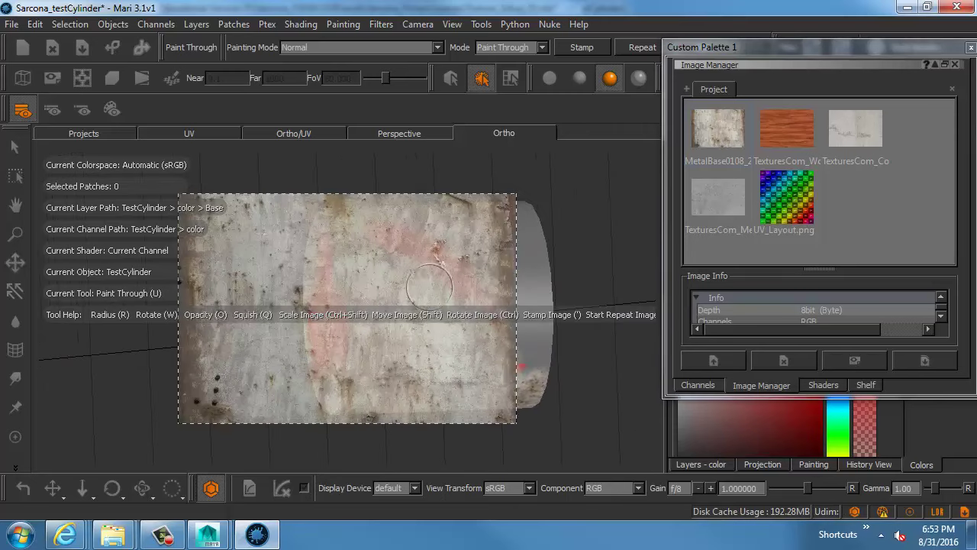
pyautogui.moveTo(413, 276)
pyautogui.keyDown('ctrl'); pyautogui.mouseDown()
pyautogui.moveTo(465, 290)
pyautogui.moveTo(461, 392)
pyautogui.moveTo(394, 413)
pyautogui.mouseUp(); pyautogui.keyUp('ctrl')
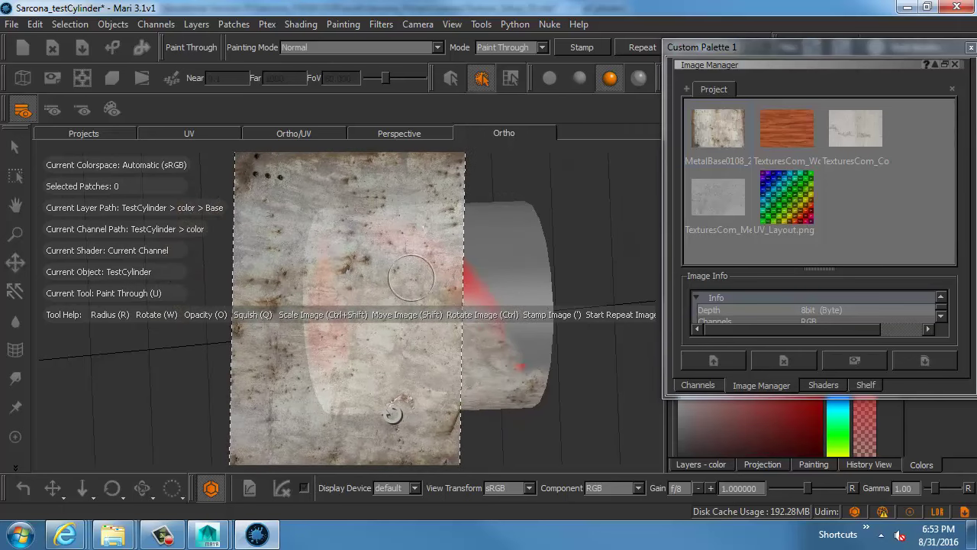
pyautogui.moveTo(382, 347)
pyautogui.keyDown('shift'); pyautogui.mouseDown()
pyautogui.moveTo(465, 326)
pyautogui.moveTo(447, 287)
pyautogui.moveTo(401, 287)
pyautogui.moveTo(457, 300)
pyautogui.moveTo(371, 289)
pyautogui.moveTo(405, 273)
pyautogui.mouseUp(); pyautogui.keyUp('shift')
pyautogui.moveTo(458, 290)
pyautogui.mouseDown()
pyautogui.moveTo(496, 336)
pyautogui.moveTo(515, 306)
pyautogui.moveTo(525, 356)
pyautogui.moveTo(485, 233)
pyautogui.moveTo(364, 265)
pyautogui.moveTo(475, 233)
pyautogui.moveTo(375, 241)
pyautogui.moveTo(363, 309)
pyautogui.moveTo(370, 343)
pyautogui.mouseUp()
pyautogui.keyDown('alt'); pyautogui.moveTo(508, 304); pyautogui.dragTo(539, 303); pyautogui.keyUp('alt')
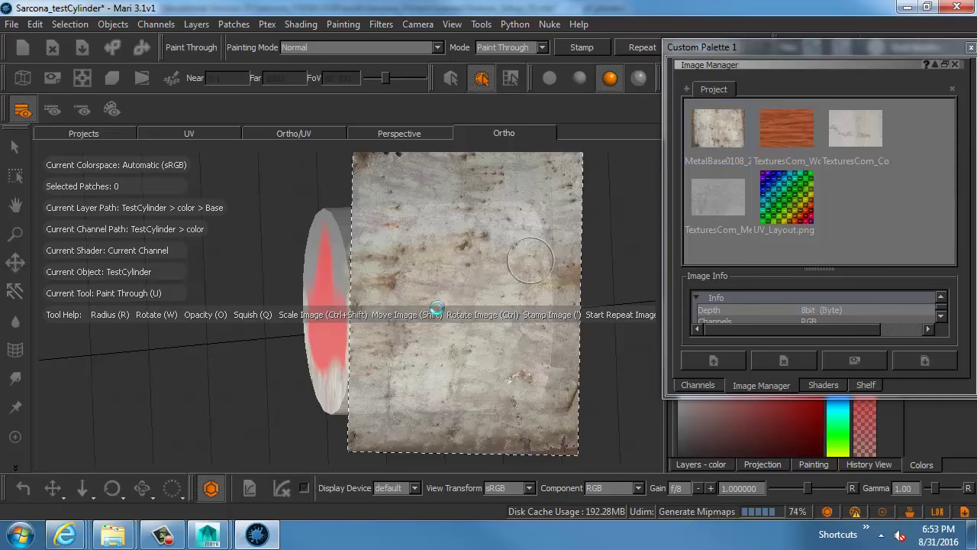
# Step: Paint the rotated metal texture over the partly red area of the cylinder from a new angle and bake it
pyautogui.moveTo(424, 311)
pyautogui.keyDown('alt'); pyautogui.mouseDown()
pyautogui.moveTo(448, 301)
pyautogui.moveTo(399, 296)
pyautogui.mouseUp(); pyautogui.keyUp('alt')
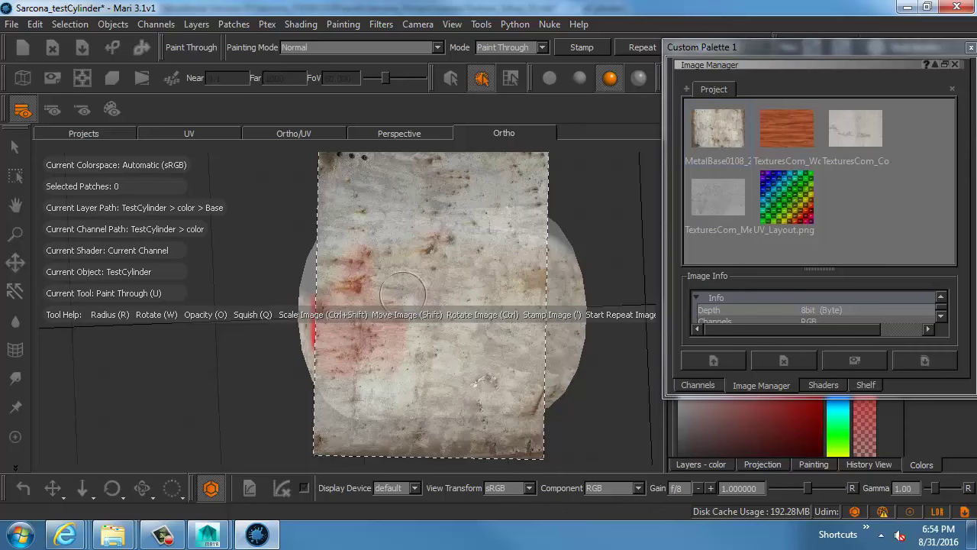
pyautogui.moveTo(403, 295)
pyautogui.mouseDown()
pyautogui.moveTo(402, 349)
pyautogui.moveTo(403, 335)
pyautogui.moveTo(384, 379)
pyautogui.moveTo(403, 268)
pyautogui.moveTo(405, 290)
pyautogui.moveTo(478, 248)
pyautogui.moveTo(504, 255)
pyautogui.mouseUp()
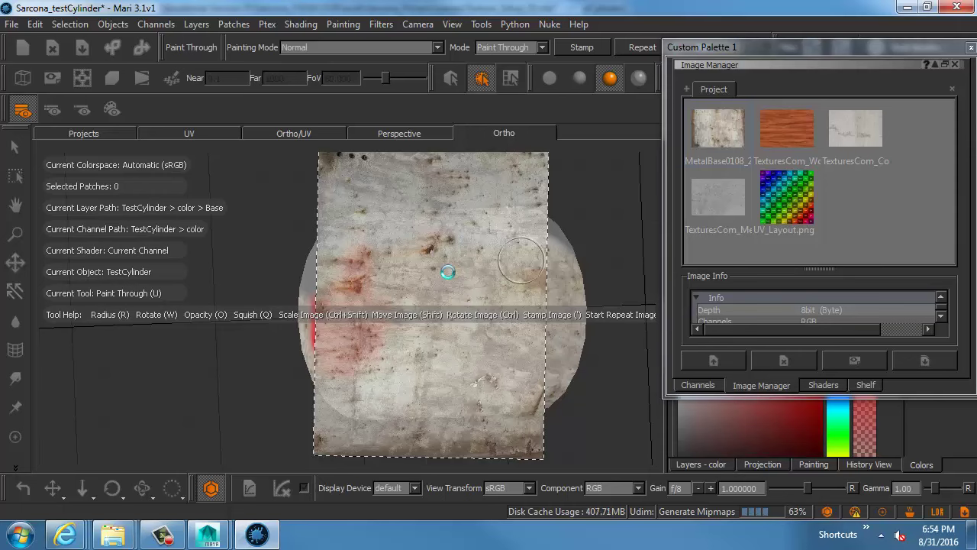
pyautogui.moveTo(448, 271)
pyautogui.keyDown('alt'); pyautogui.mouseDown()
pyautogui.moveTo(388, 304)
pyautogui.moveTo(405, 283)
pyautogui.moveTo(448, 292)
pyautogui.moveTo(397, 299)
pyautogui.moveTo(447, 294)
pyautogui.moveTo(396, 330)
pyautogui.moveTo(407, 351)
pyautogui.moveTo(429, 278)
pyautogui.mouseUp(); pyautogui.keyUp('alt')
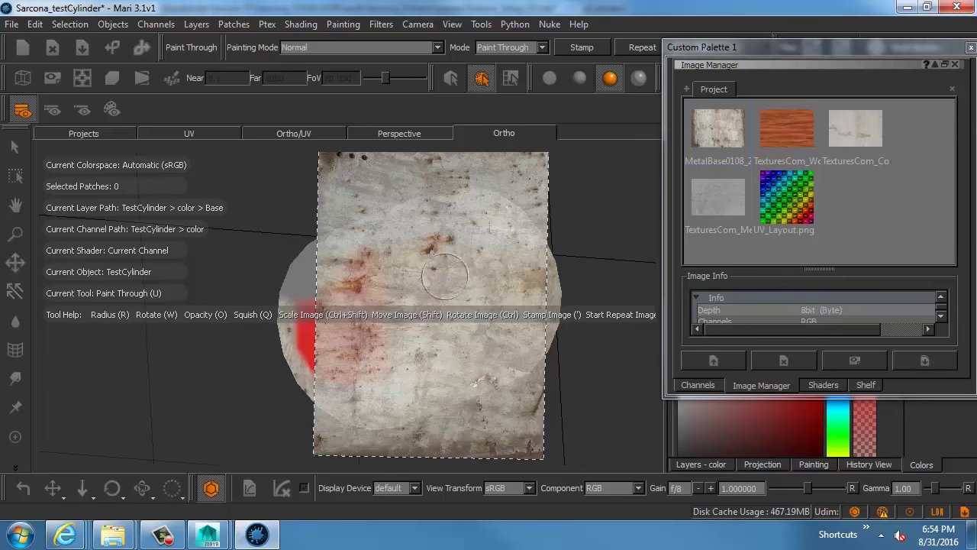
# Step: Paint the metal texture over the bare grey side and the red end cap of the cylinder, and bake it
pyautogui.moveTo(445, 275)
pyautogui.keyDown('alt'); pyautogui.mouseDown()
pyautogui.moveTo(491, 286)
pyautogui.moveTo(469, 298)
pyautogui.moveTo(491, 331)
pyautogui.mouseUp(); pyautogui.keyUp('alt')
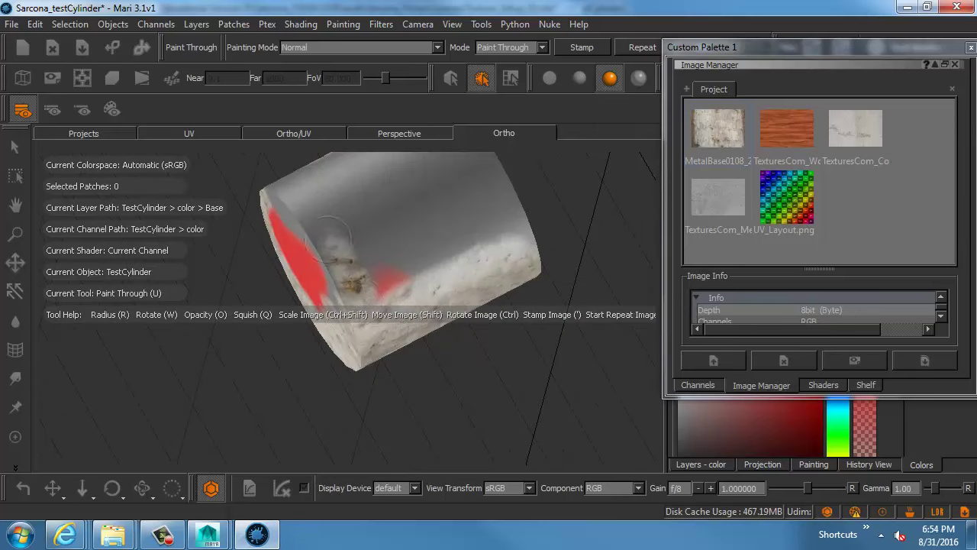
pyautogui.moveTo(328, 233)
pyautogui.mouseDown()
pyautogui.moveTo(374, 249)
pyautogui.moveTo(417, 229)
pyautogui.moveTo(488, 222)
pyautogui.moveTo(492, 210)
pyautogui.mouseUp()
pyautogui.press('b')
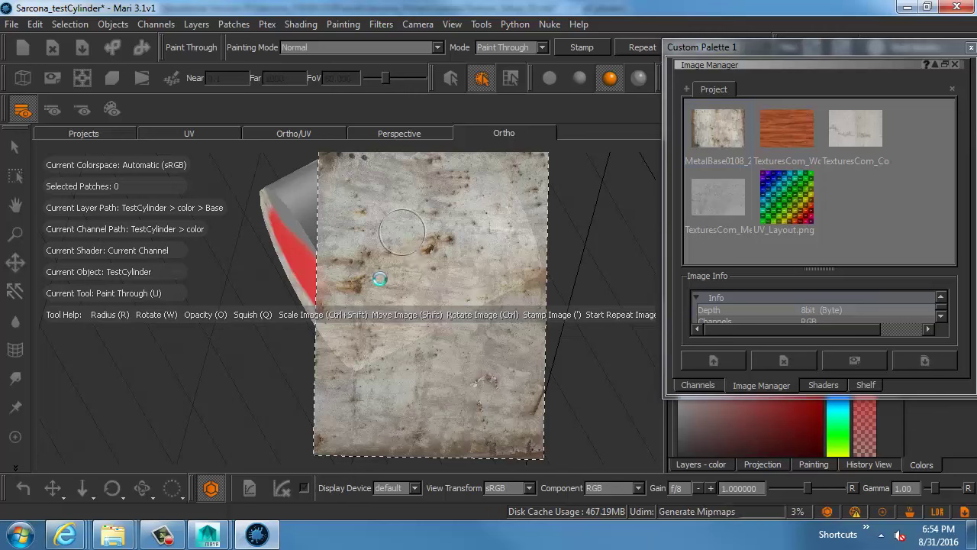
pyautogui.moveTo(380, 278)
pyautogui.keyDown('alt'); pyautogui.mouseDown()
pyautogui.moveTo(428, 287)
pyautogui.moveTo(409, 252)
pyautogui.moveTo(392, 288)
pyautogui.moveTo(373, 283)
pyautogui.moveTo(376, 256)
pyautogui.moveTo(400, 241)
pyautogui.moveTo(420, 205)
pyautogui.moveTo(427, 229)
pyautogui.moveTo(454, 182)
pyautogui.moveTo(496, 195)
pyautogui.moveTo(474, 225)
pyautogui.mouseUp(); pyautogui.keyUp('alt')
pyautogui.moveTo(458, 186)
pyautogui.mouseDown()
pyautogui.moveTo(405, 210)
pyautogui.moveTo(462, 222)
pyautogui.moveTo(485, 204)
pyautogui.mouseUp()
pyautogui.press('b')
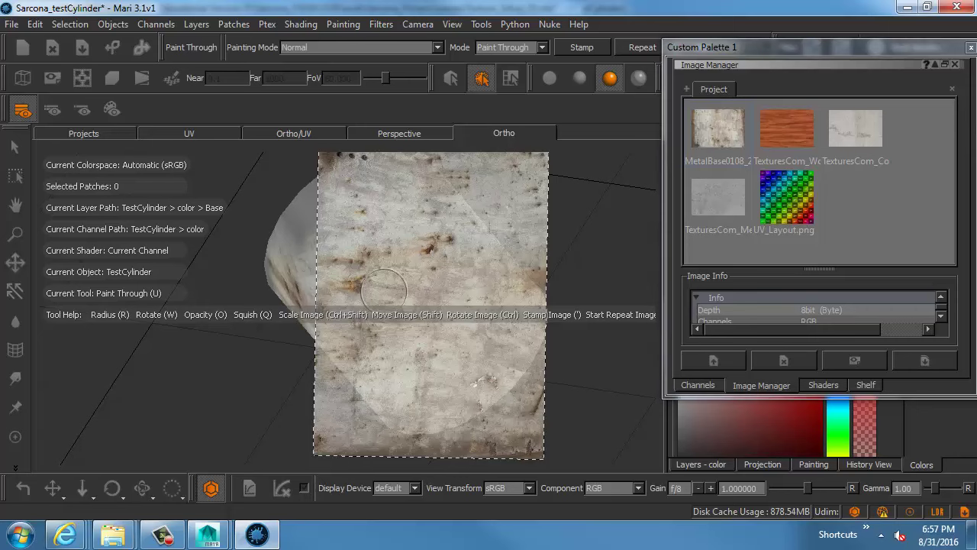
# Step: Show the cylinder's UV layout and move the floating Image Manager palette out of the way
pyautogui.click(214, 129)
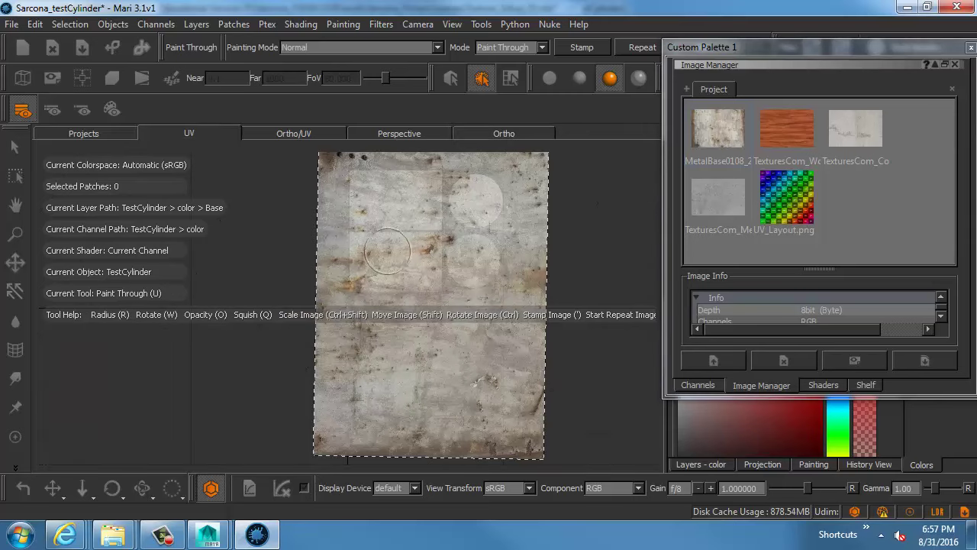
pyautogui.keyDown('alt'); pyautogui.moveTo(393, 262); pyautogui.dragTo(396, 270, button='middle'); pyautogui.keyUp('alt')
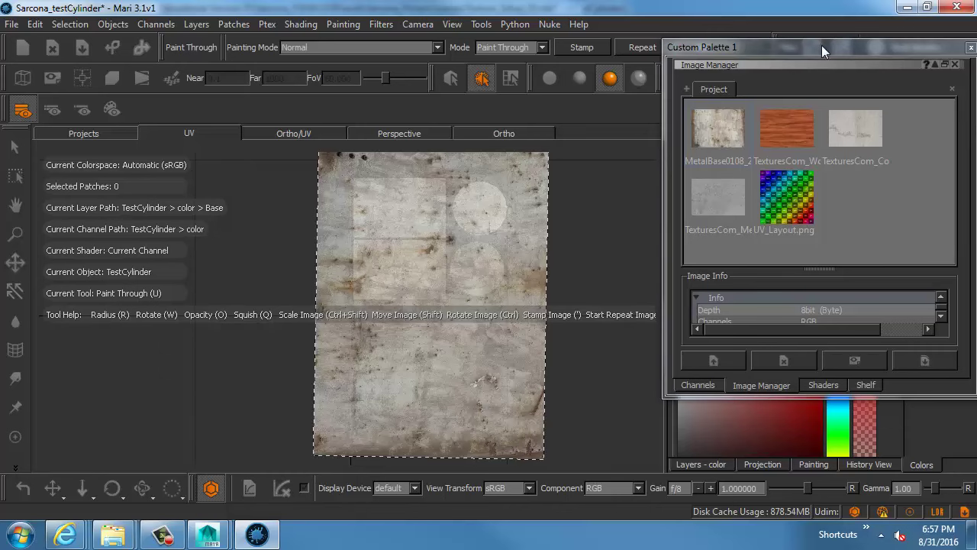
pyautogui.moveTo(822, 45); pyautogui.dragTo(976, 45)
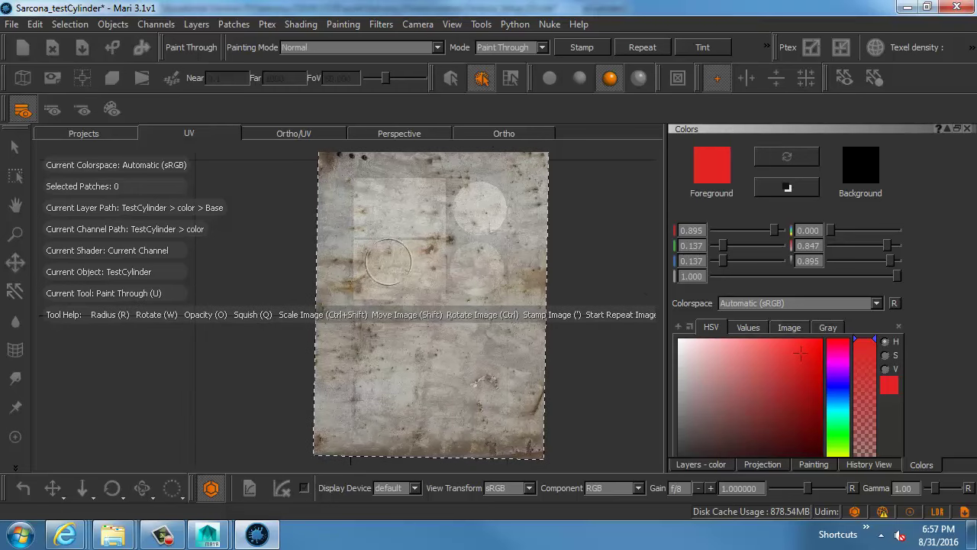
# Step: Enlarge the brush and paint the metal texture across the cylinder's shells directly in the UV view, and bake it
pyautogui.press('r')
pyautogui.moveTo(369, 266); pyautogui.dragTo(431, 261)
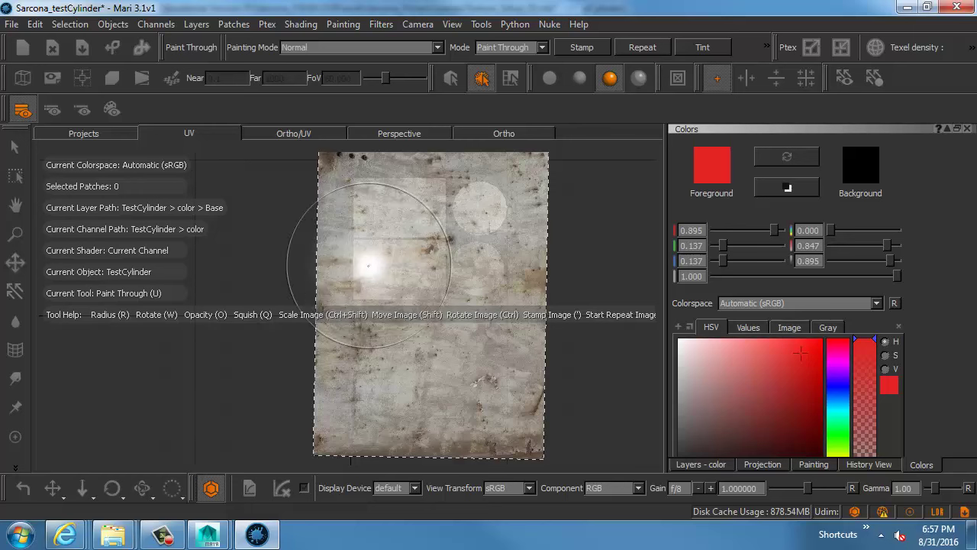
pyautogui.keyDown('alt'); pyautogui.moveTo(434, 258); pyautogui.dragTo(429, 307, button='middle'); pyautogui.keyUp('alt')
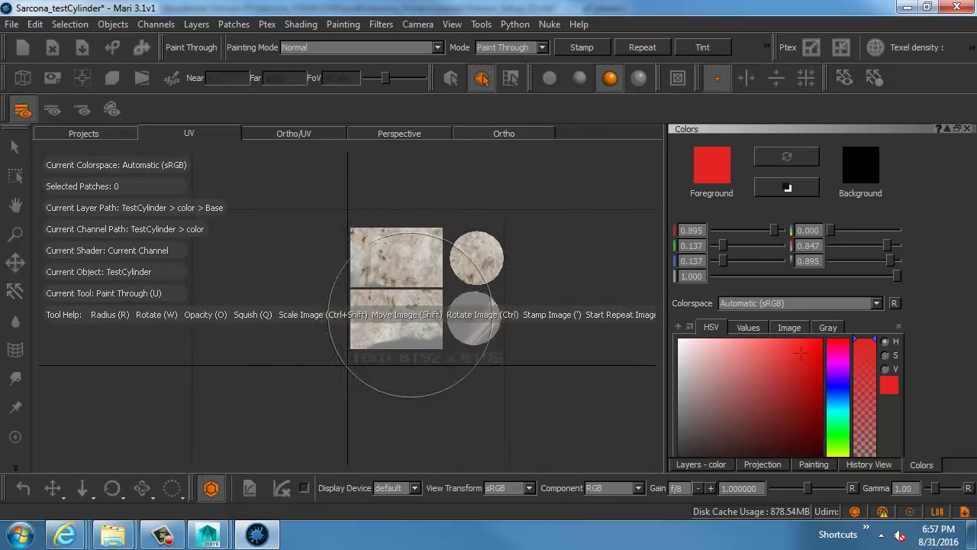
pyautogui.keyDown('alt'); pyautogui.moveTo(414, 317); pyautogui.dragTo(443, 318, button='right'); pyautogui.keyUp('alt')
pyautogui.click(478, 136)
pyautogui.moveTo(466, 202)
pyautogui.keyDown('alt'); pyautogui.mouseDown()
pyautogui.moveTo(447, 259)
pyautogui.moveTo(381, 285)
pyautogui.moveTo(389, 293)
pyautogui.moveTo(463, 280)
pyautogui.moveTo(365, 175)
pyautogui.mouseUp(); pyautogui.keyUp('alt')
pyautogui.click(214, 137)
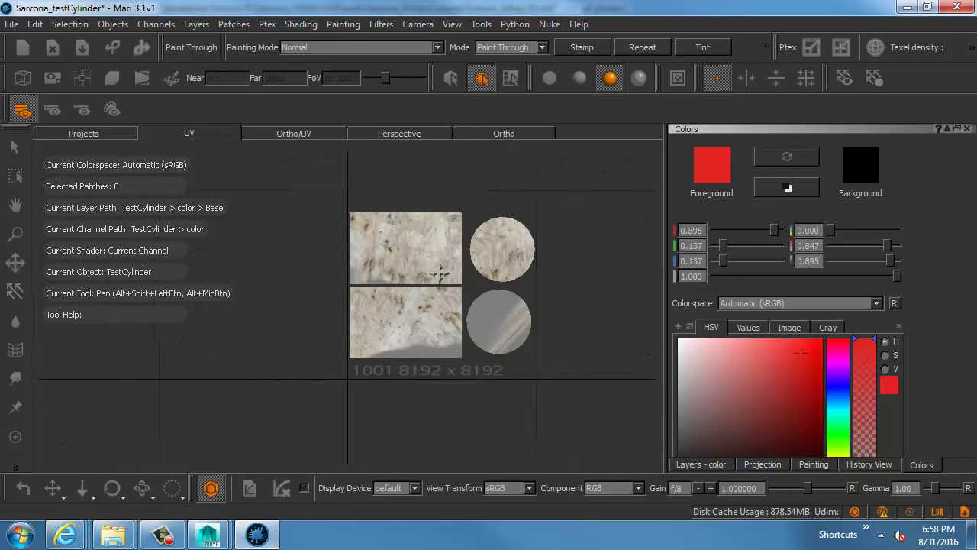
pyautogui.keyDown('alt'); pyautogui.moveTo(443, 275); pyautogui.dragTo(437, 289, button='middle'); pyautogui.keyUp('alt')
pyautogui.moveTo(386, 259)
pyautogui.mouseDown()
pyautogui.moveTo(335, 300)
pyautogui.moveTo(525, 382)
pyautogui.moveTo(478, 393)
pyautogui.mouseUp()
pyautogui.click(435, 364)
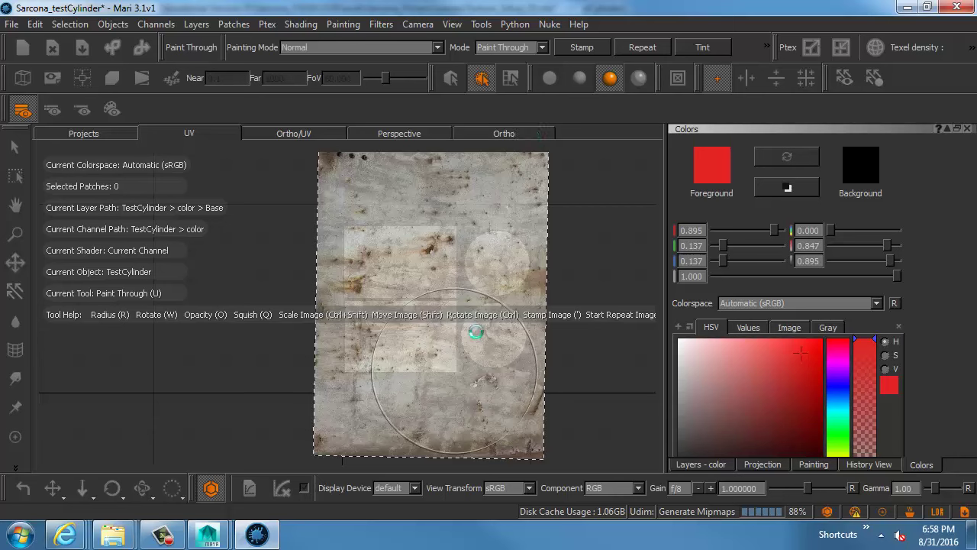
# Step: In the orthographic view, rotate the metal image to match the tilted cylinder, and paint it over the cylinder's side
pyautogui.click(490, 136)
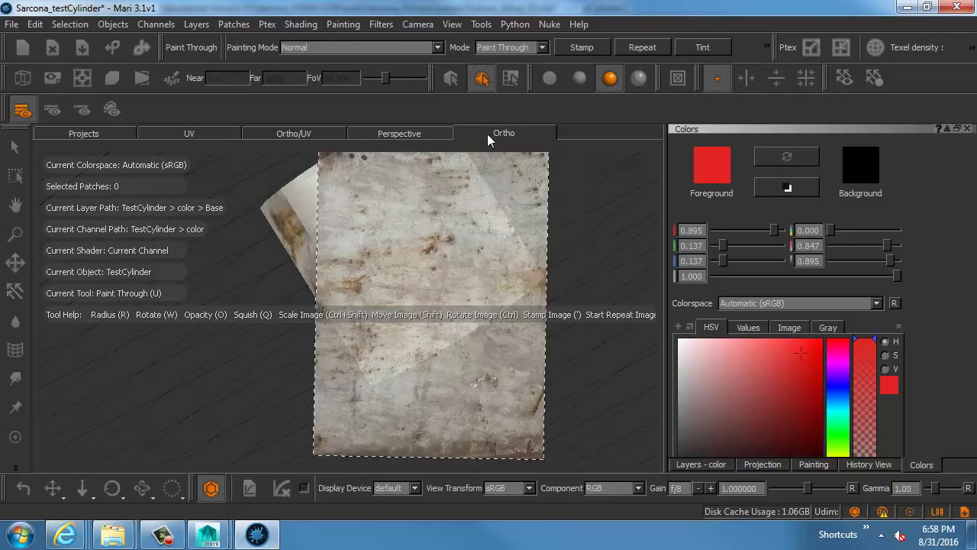
pyautogui.moveTo(461, 284)
pyautogui.keyDown('alt'); pyautogui.mouseDown()
pyautogui.moveTo(459, 298)
pyautogui.moveTo(534, 279)
pyautogui.moveTo(522, 281)
pyautogui.mouseUp(); pyautogui.keyUp('alt')
pyautogui.keyDown('alt'); pyautogui.moveTo(471, 283); pyautogui.dragTo(514, 295, button='middle'); pyautogui.keyUp('alt')
pyautogui.keyDown('alt'); pyautogui.moveTo(500, 289); pyautogui.dragTo(550, 301, button='right'); pyautogui.keyUp('alt')
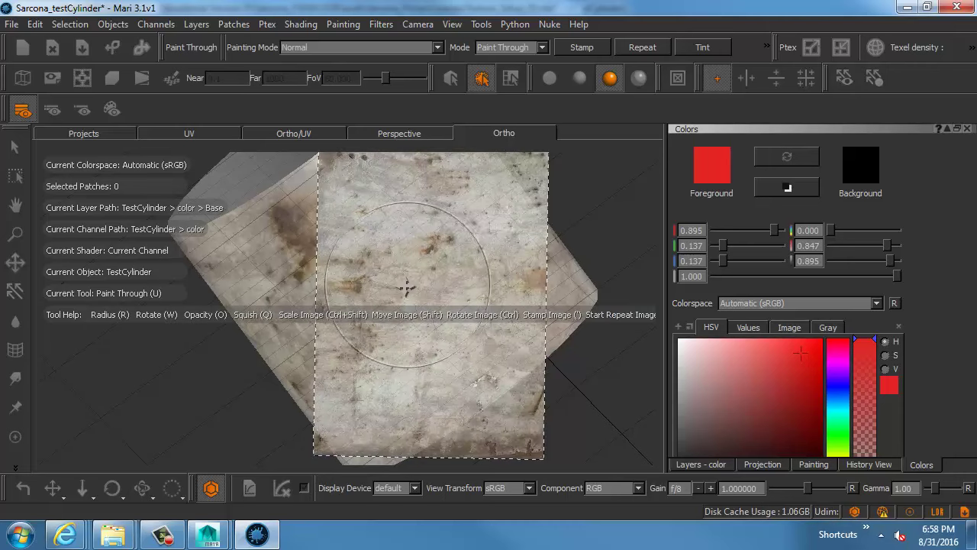
pyautogui.keyDown('shift'); pyautogui.moveTo(417, 273); pyautogui.dragTo(409, 276); pyautogui.keyUp('shift')
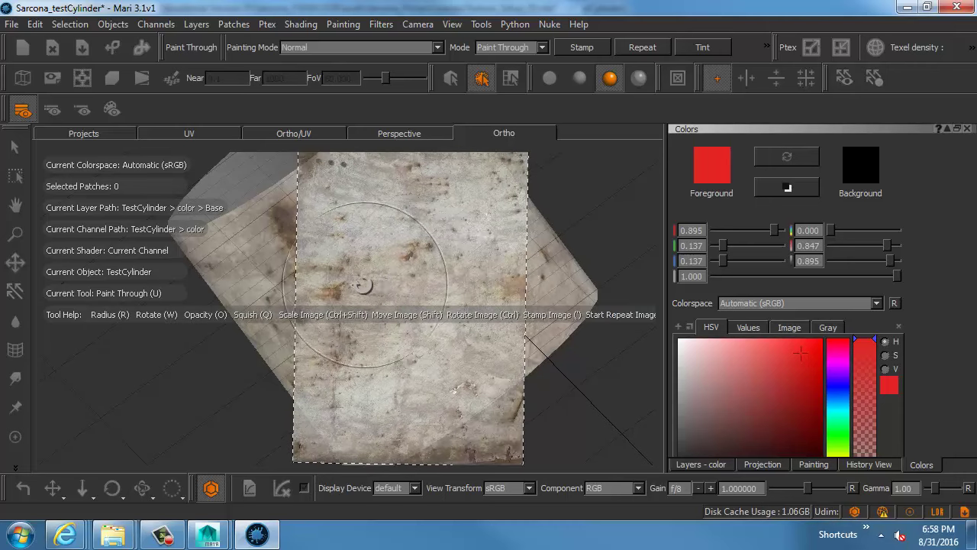
pyautogui.keyDown('ctrl'); pyautogui.moveTo(352, 299); pyautogui.dragTo(386, 316); pyautogui.keyUp('ctrl')
pyautogui.keyDown('ctrl'); pyautogui.moveTo(391, 314); pyautogui.dragTo(469, 386); pyautogui.keyUp('ctrl')
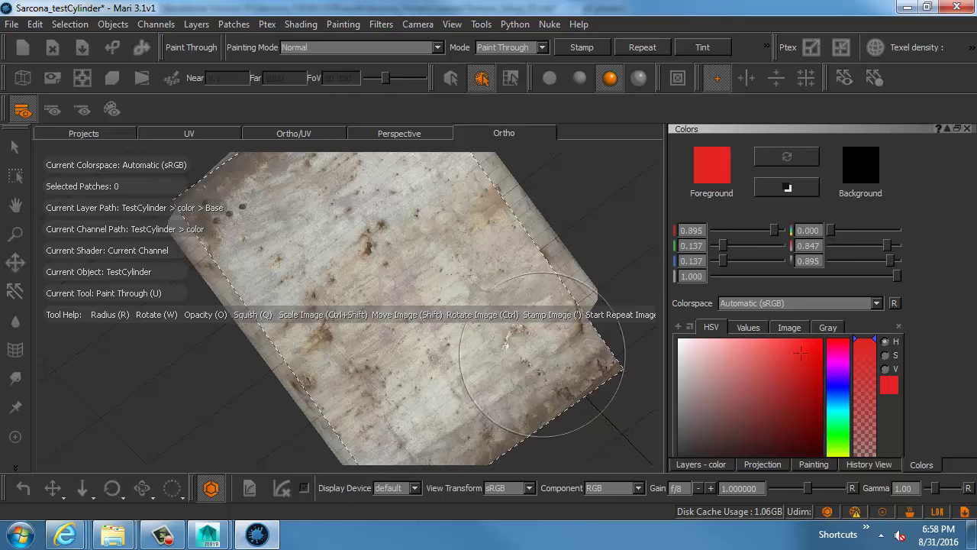
pyautogui.click(579, 330)
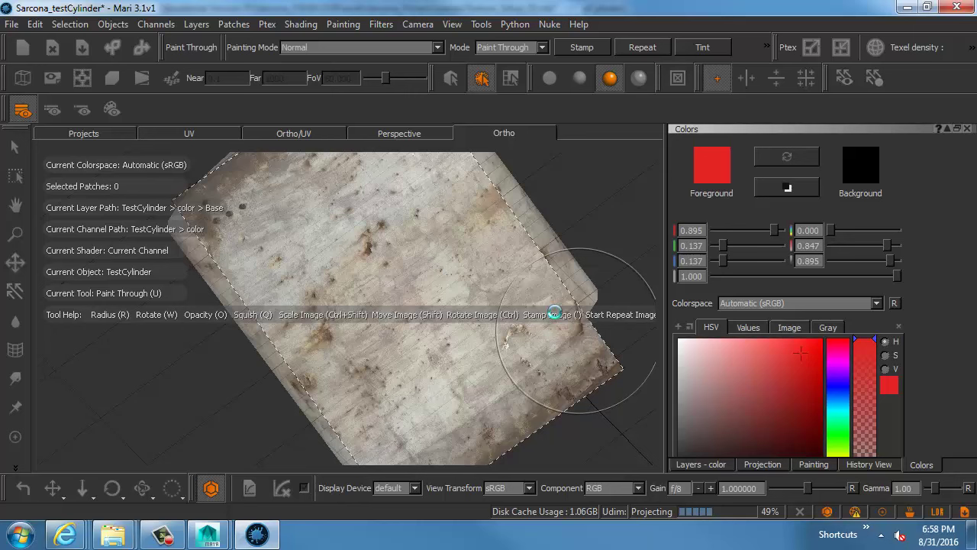